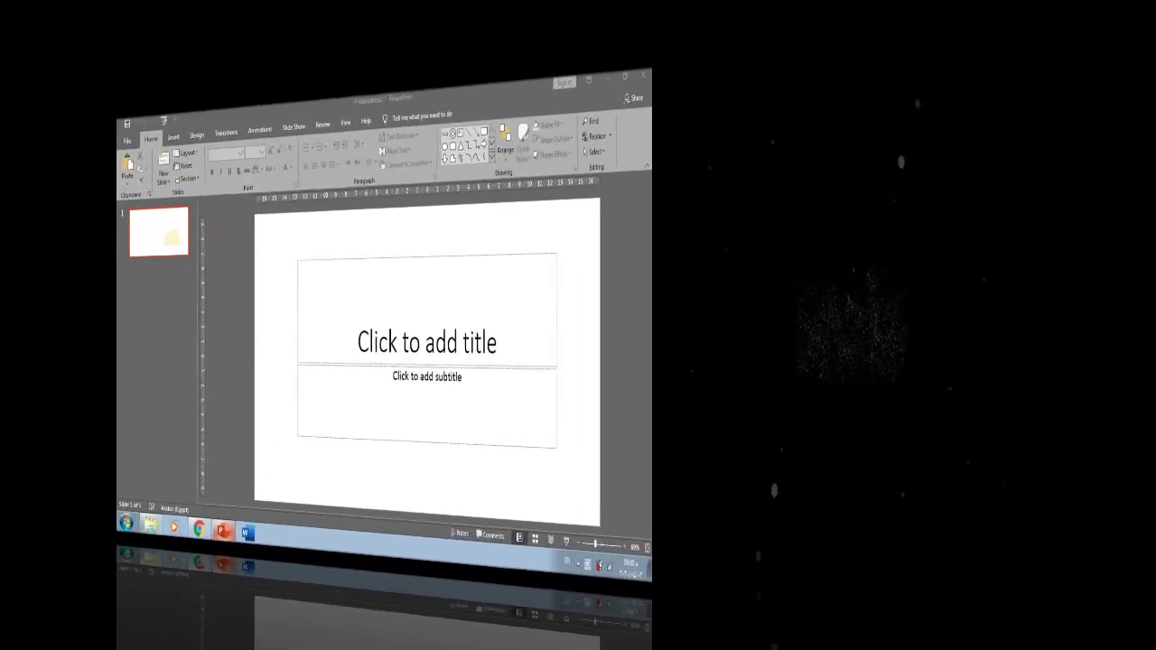
Change the slide layout to Blank
right_click(117, 204)
mouse_move(189, 381)
left_click(307, 573)
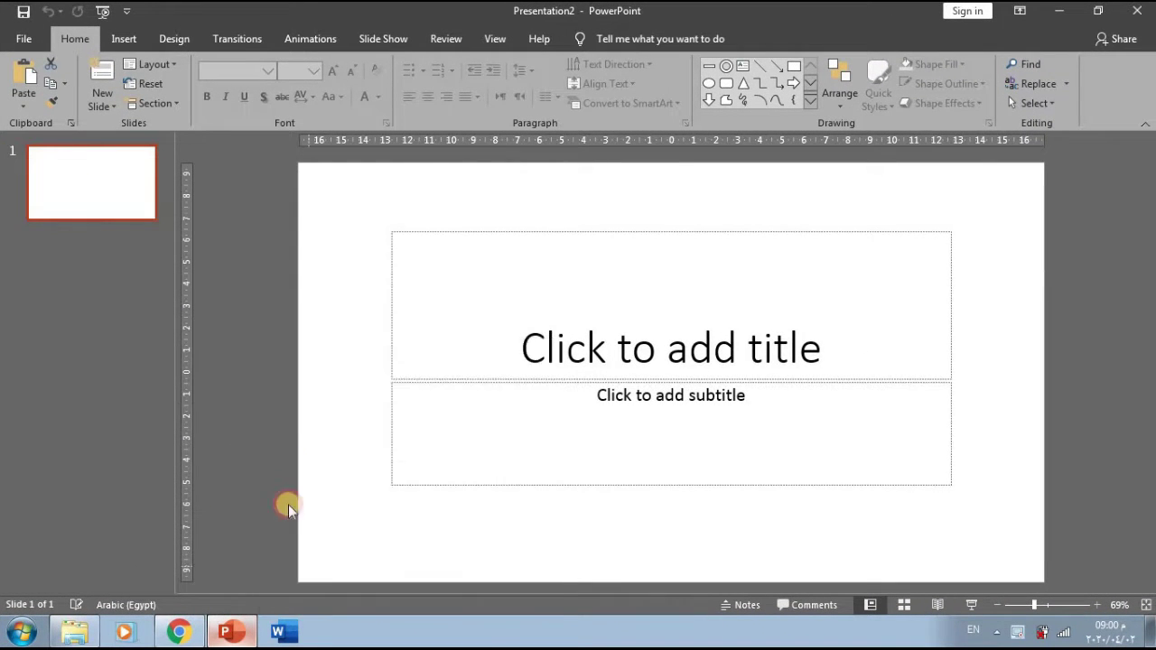
Draw a donut near the slide centre and thin it into a narrow ring
left_click(727, 66)
mouse_move(802, 238)
left_mouse_down()
mouse_move(551, 481)
mouse_move(543, 502)
left_mouse_up()
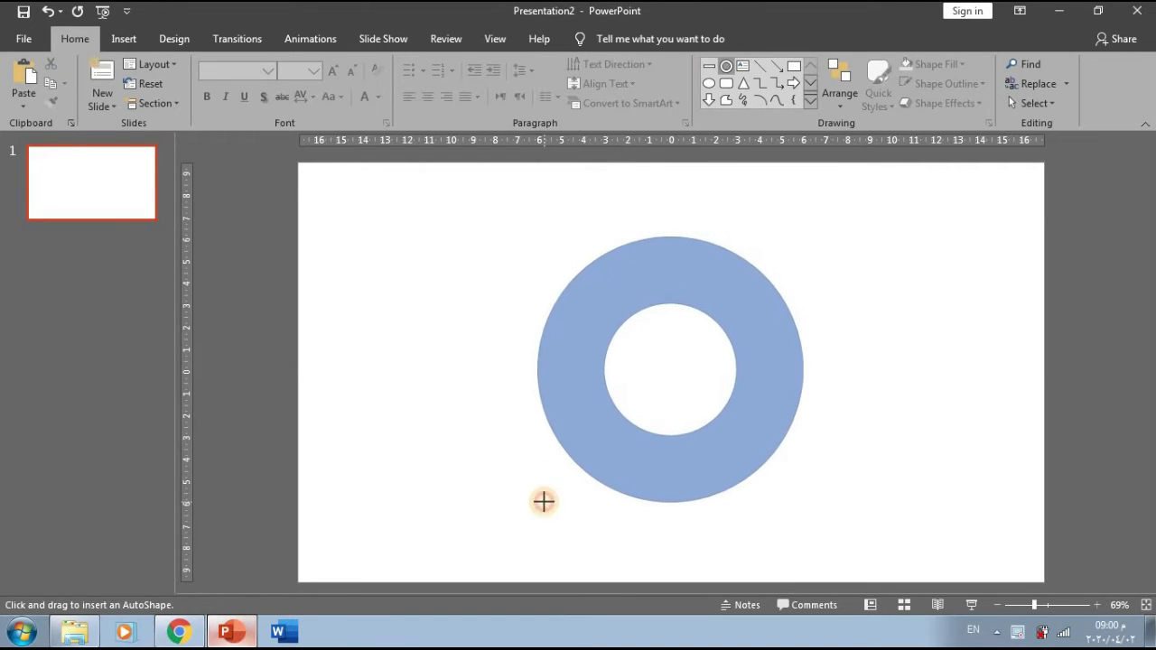
mouse_move(599, 369)
left_mouse_down()
mouse_move(547, 377)
mouse_move(560, 369)
left_mouse_up()
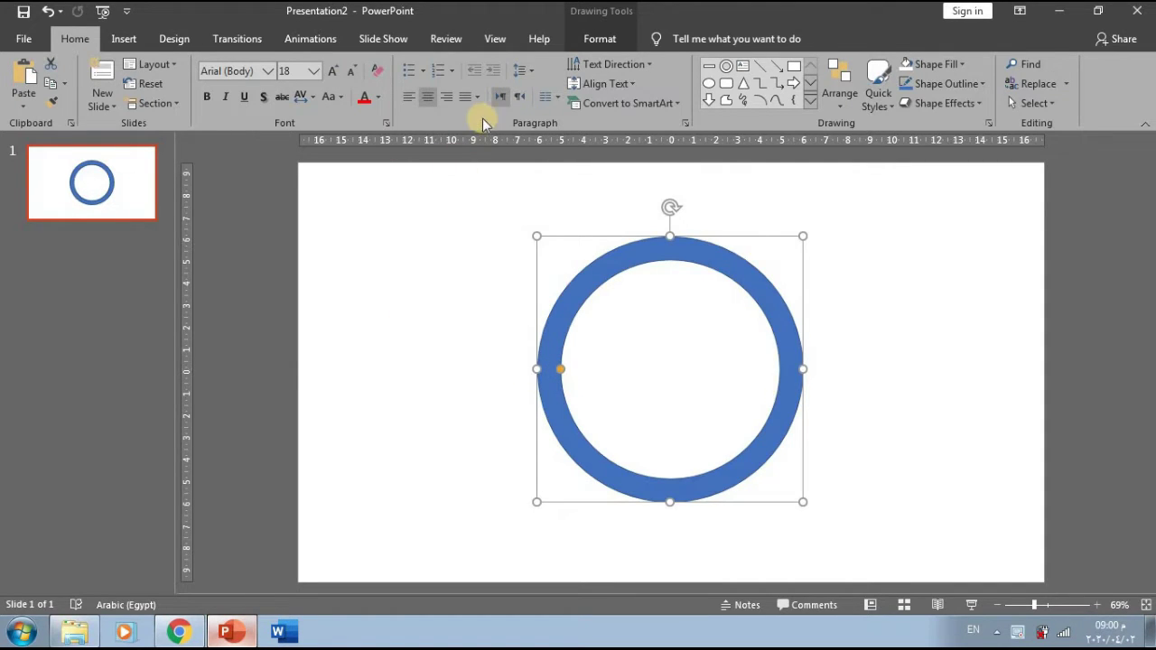
Draw a horizontal bar across the ring, and centre the ring horizontally and vertically on the slide
left_click(710, 70)
mouse_move(469, 369)
left_mouse_down()
mouse_move(879, 365)
mouse_move(943, 300)
left_mouse_up()
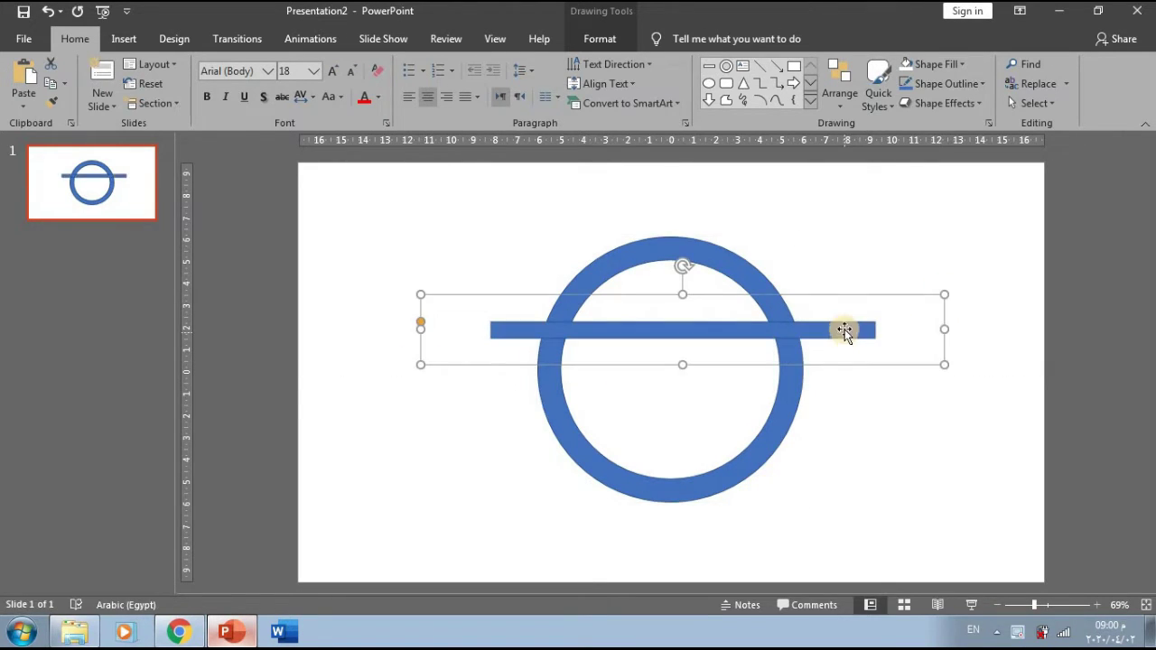
left_click(748, 276)
left_click(600, 39)
left_click(890, 65)
left_click(912, 105)
left_click(894, 64)
left_click(916, 169)
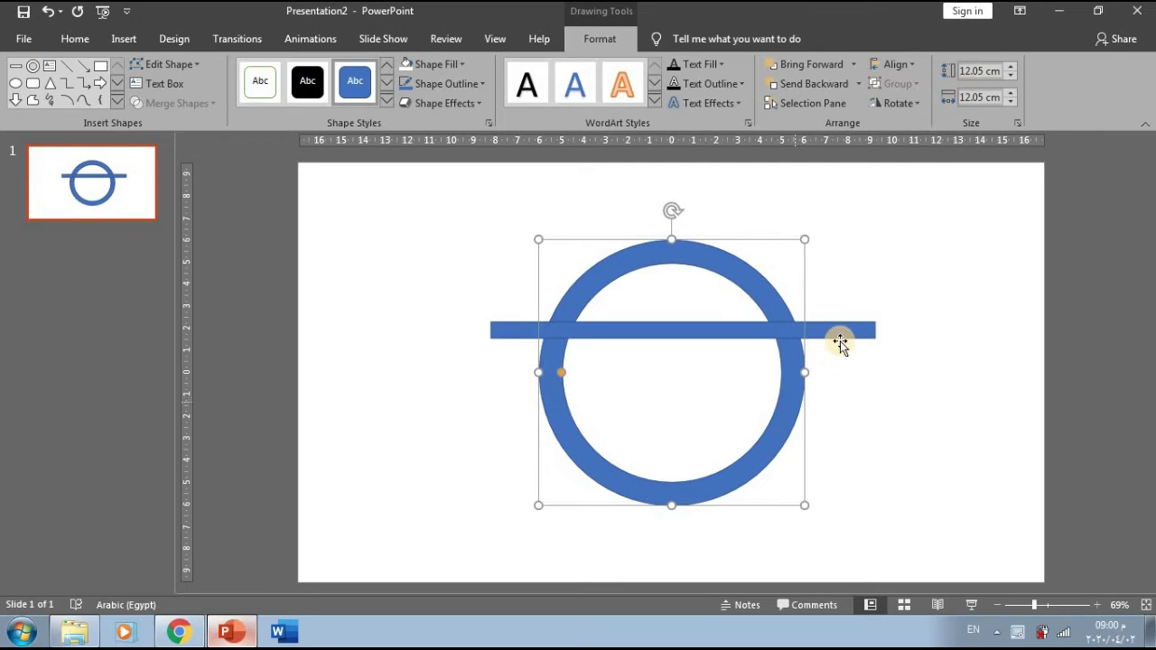
Centre the horizontal bar horizontally and vertically on the slide
left_click(837, 334)
left_click(896, 64)
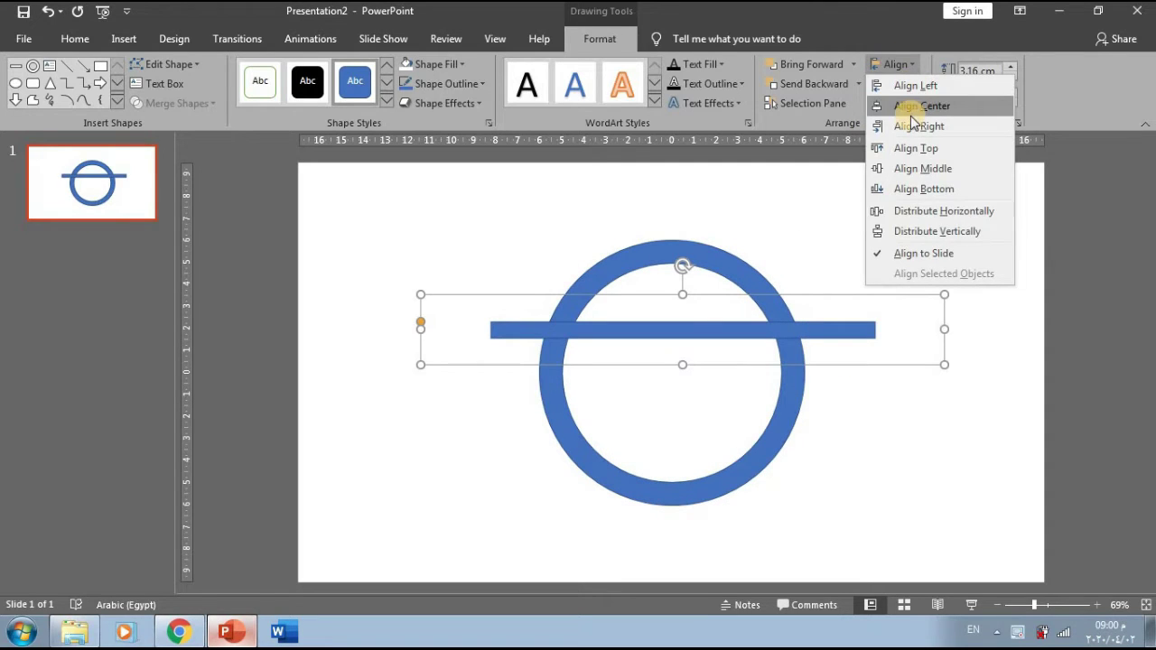
left_click(903, 103)
left_click(894, 64)
left_click(903, 166)
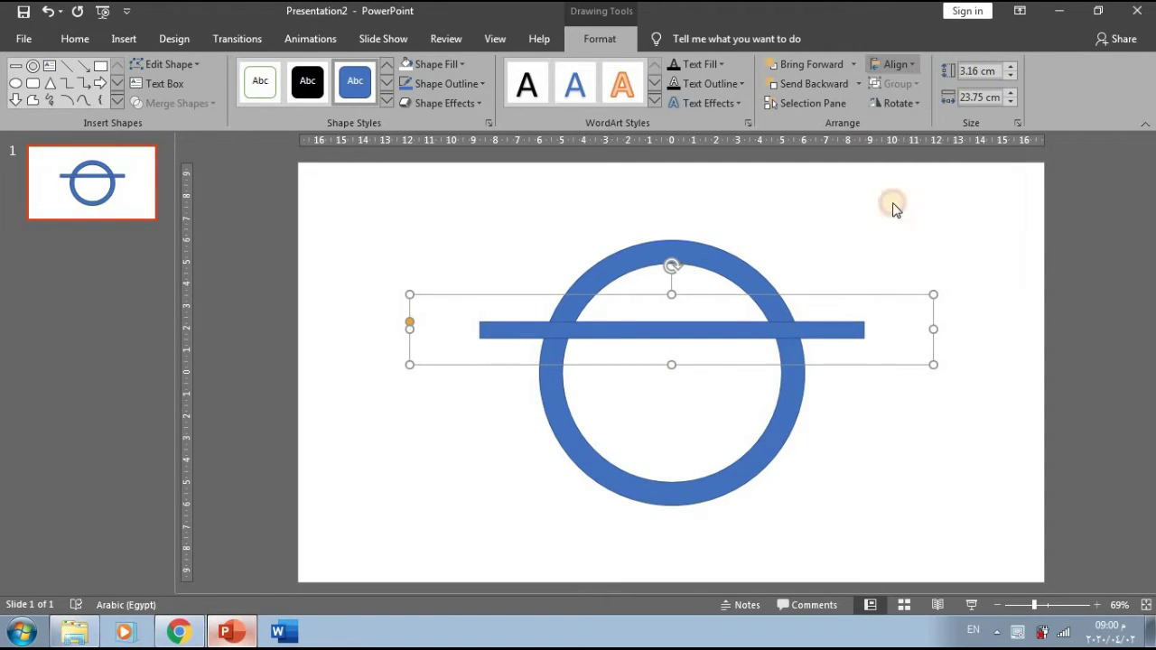
Duplicate the bar, rotate the copy 90° to vertical, and centre it on the slide
key("ctrl+d")
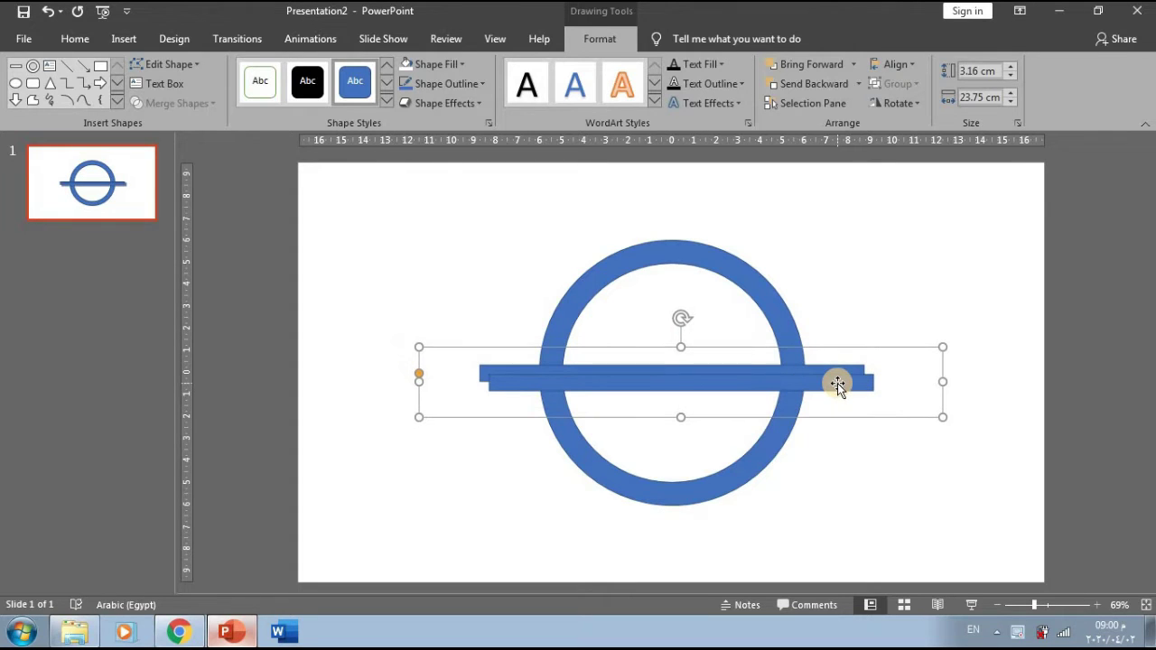
left_click(897, 103)
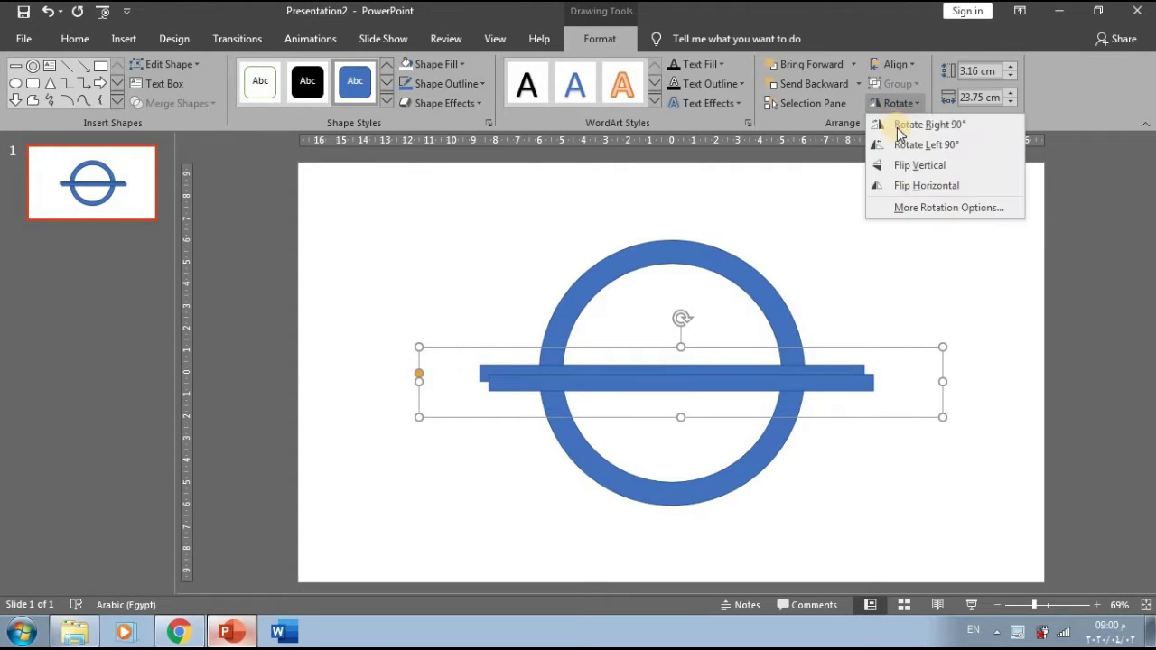
left_click(902, 126)
left_click(894, 64)
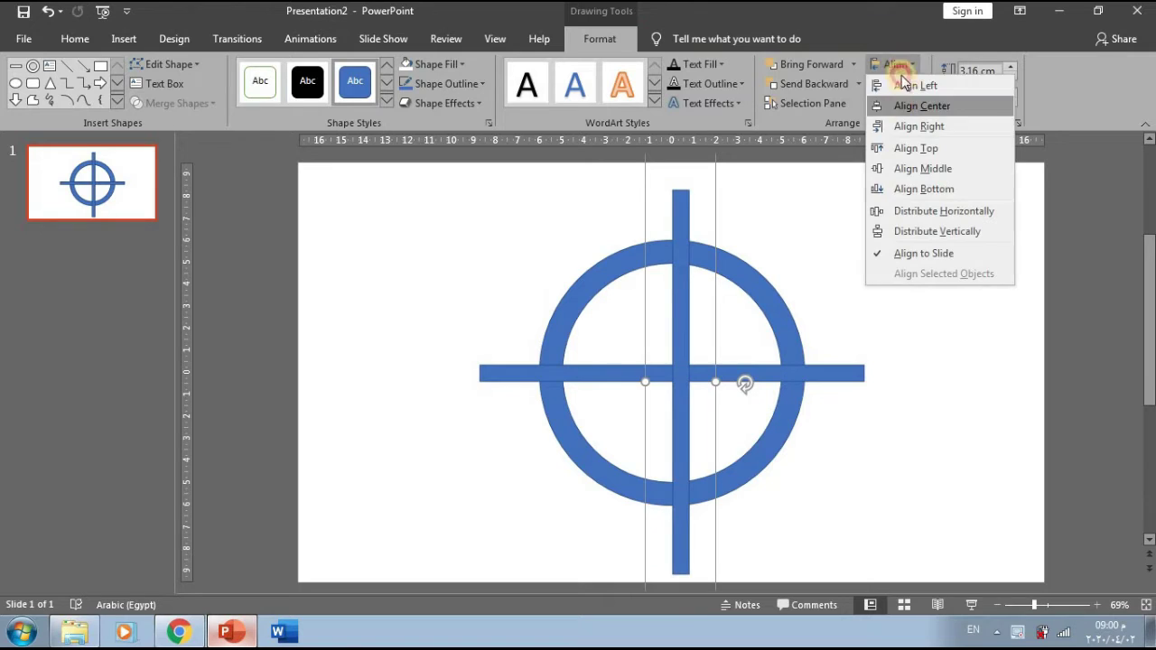
left_click(903, 105)
left_click(894, 65)
left_click(923, 166)
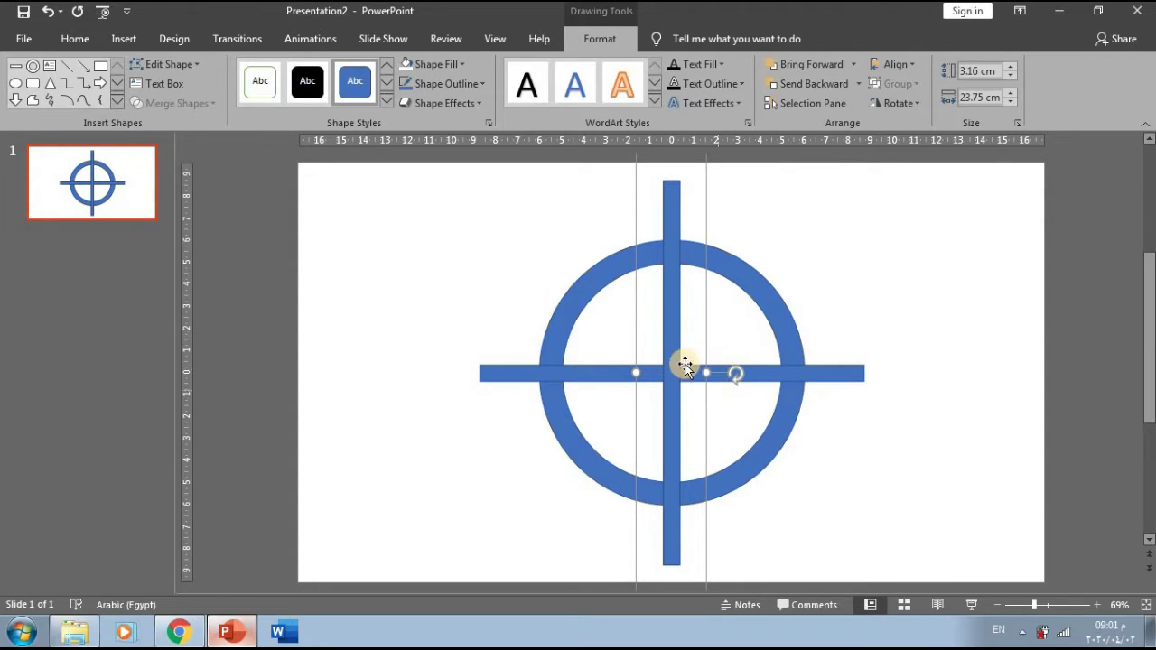
Rotate a bar to 30° and centre it horizontally and vertically on the slide
left_click(896, 103)
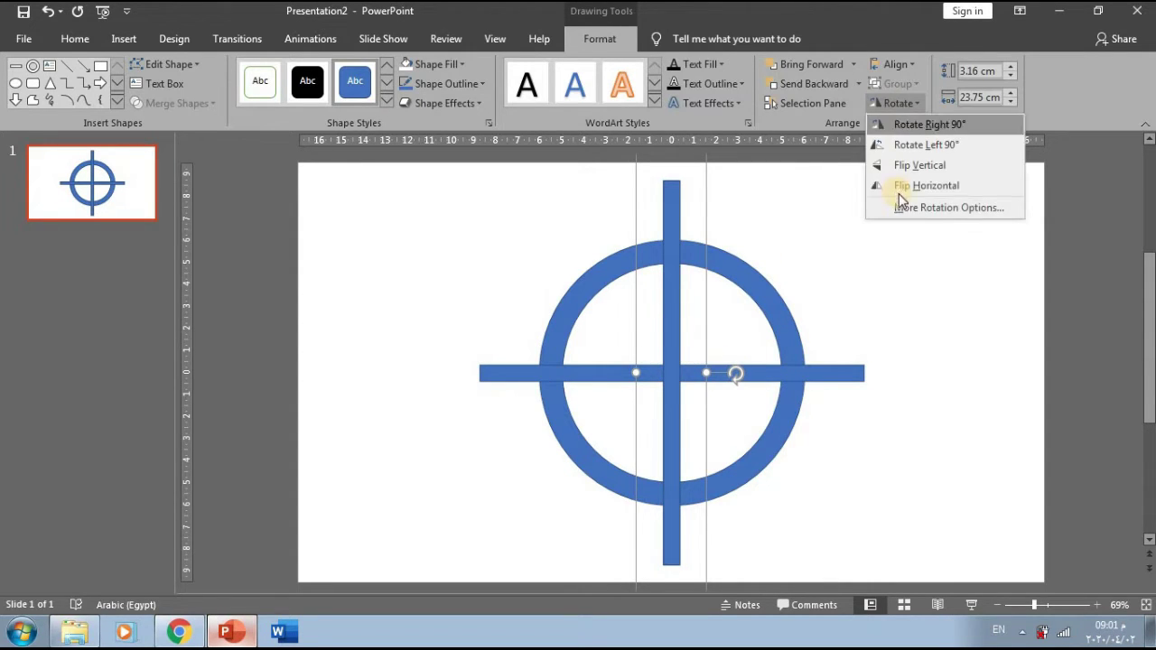
left_click(903, 206)
left_click(1067, 310)
type("30")
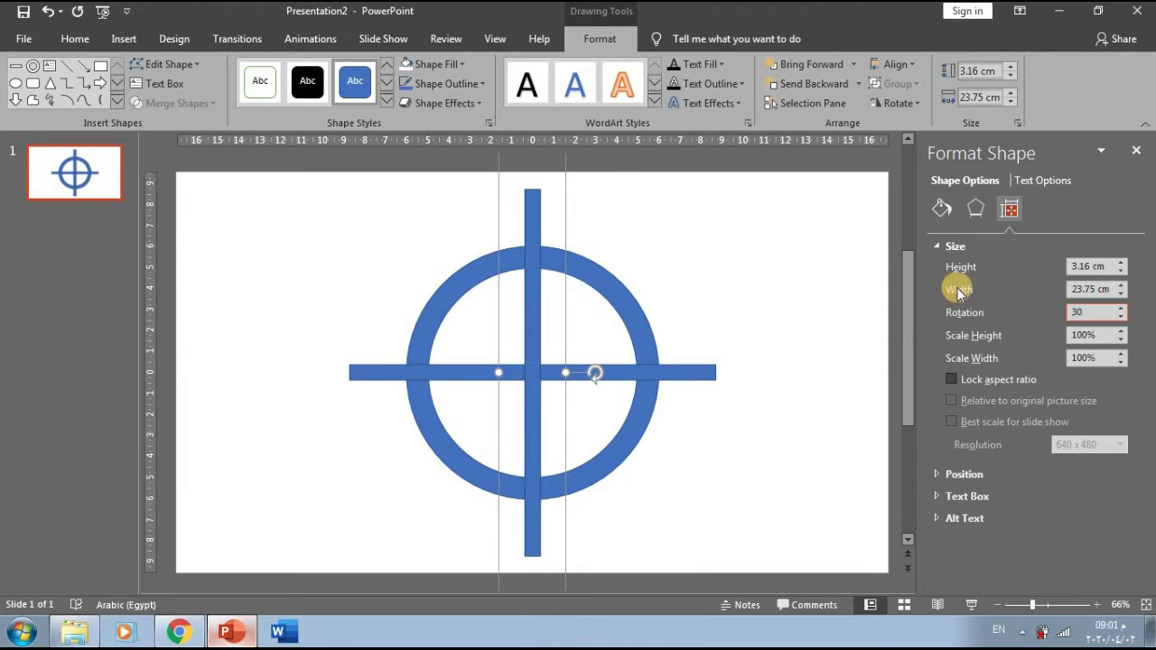
key("Return")
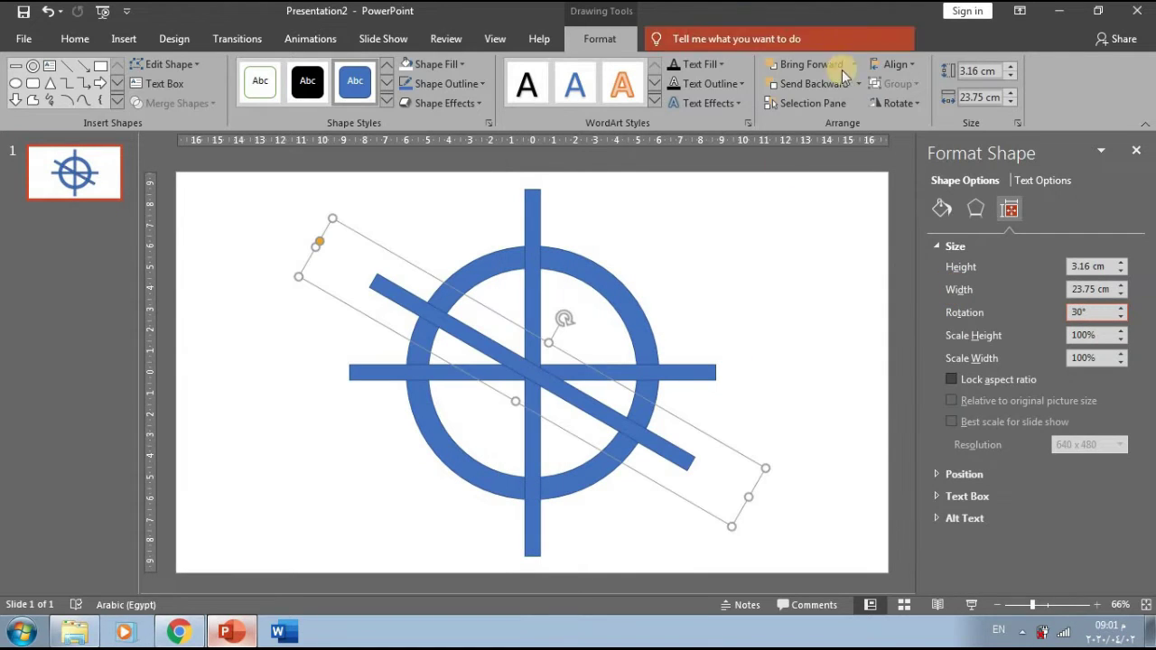
left_click(898, 63)
left_click(903, 99)
left_click(899, 65)
left_click(916, 168)
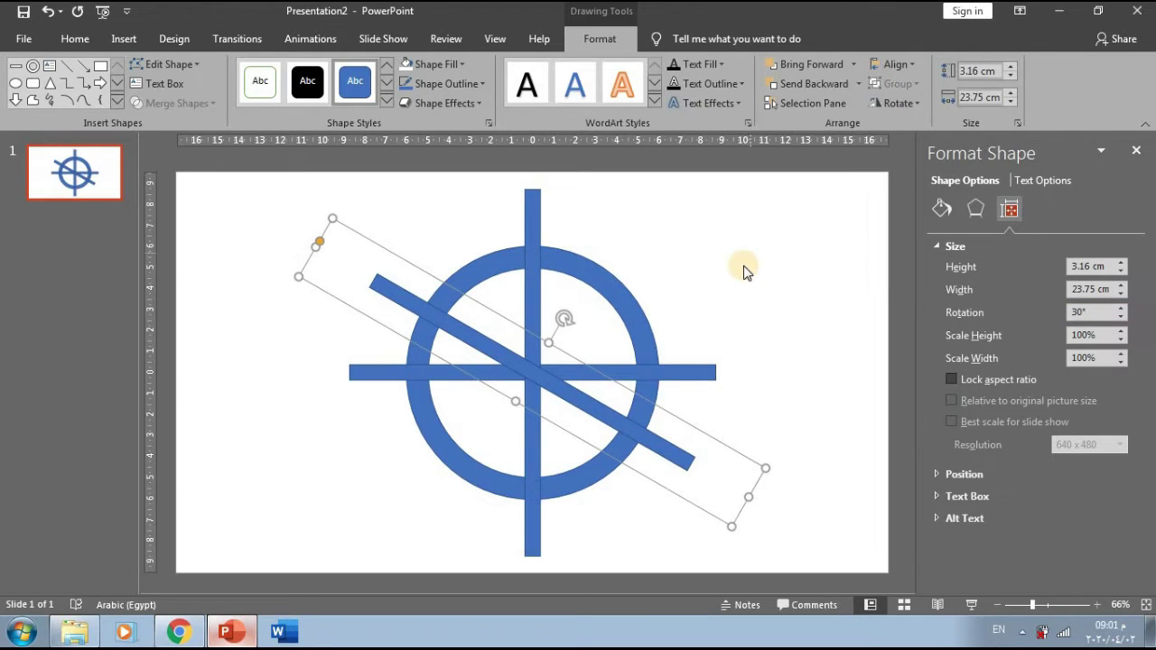
left_click(720, 331)
Duplicate the horizontal bar, rotate the copy to 60°, and centre it
left_click(701, 370)
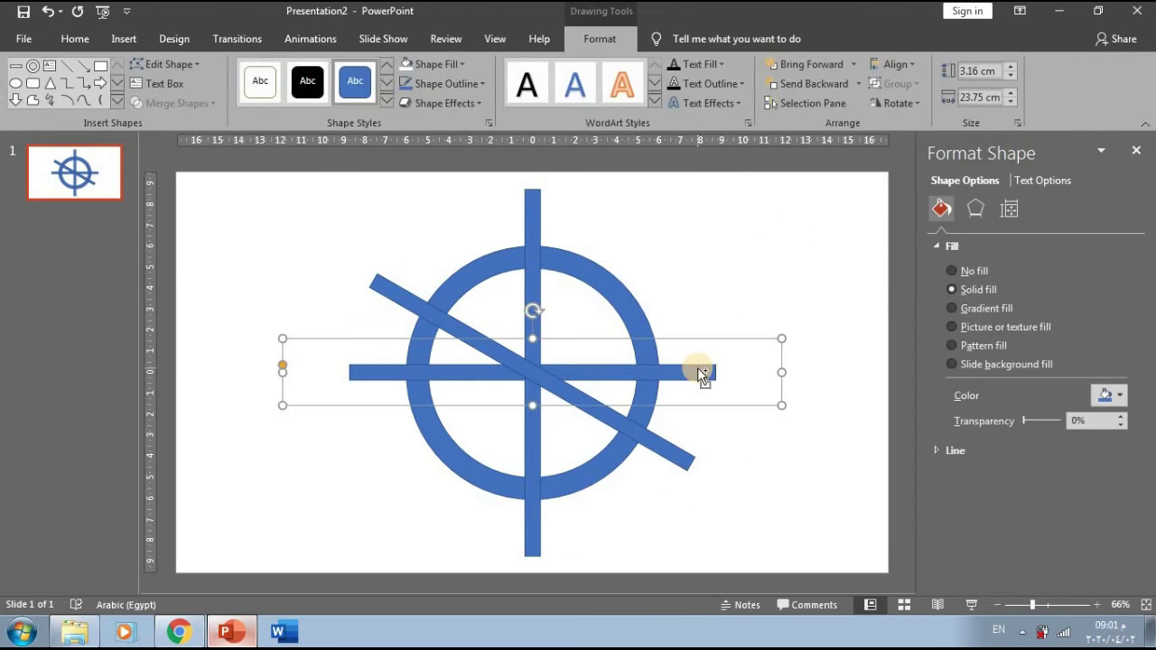
key("ctrl+d")
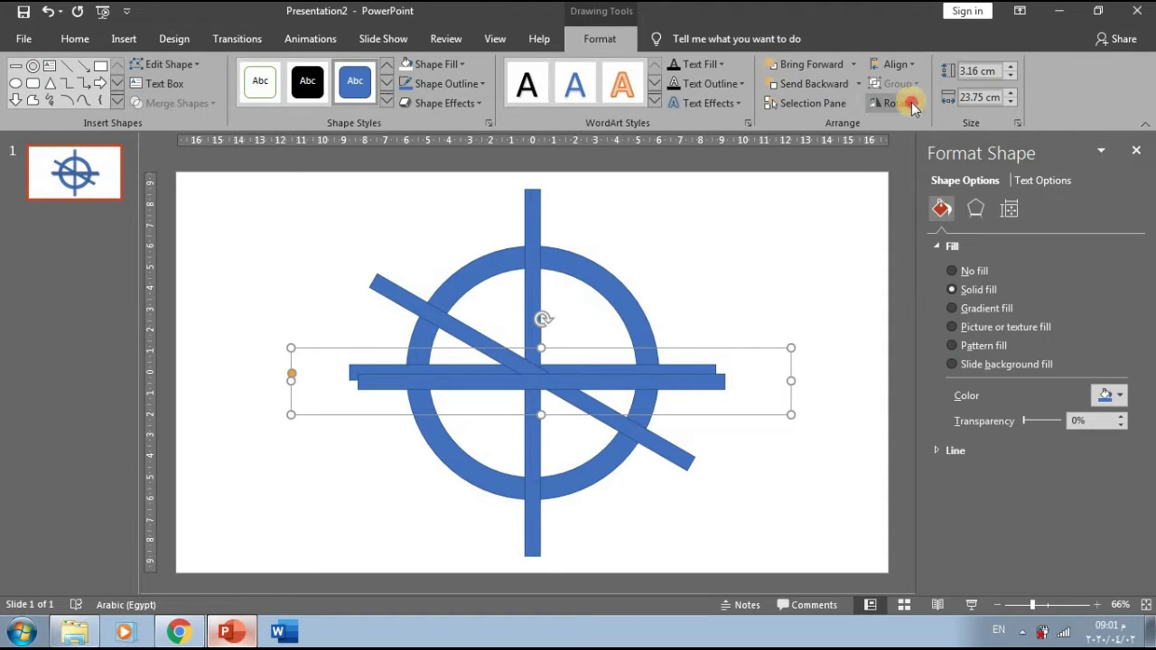
left_click(910, 103)
left_click(953, 205)
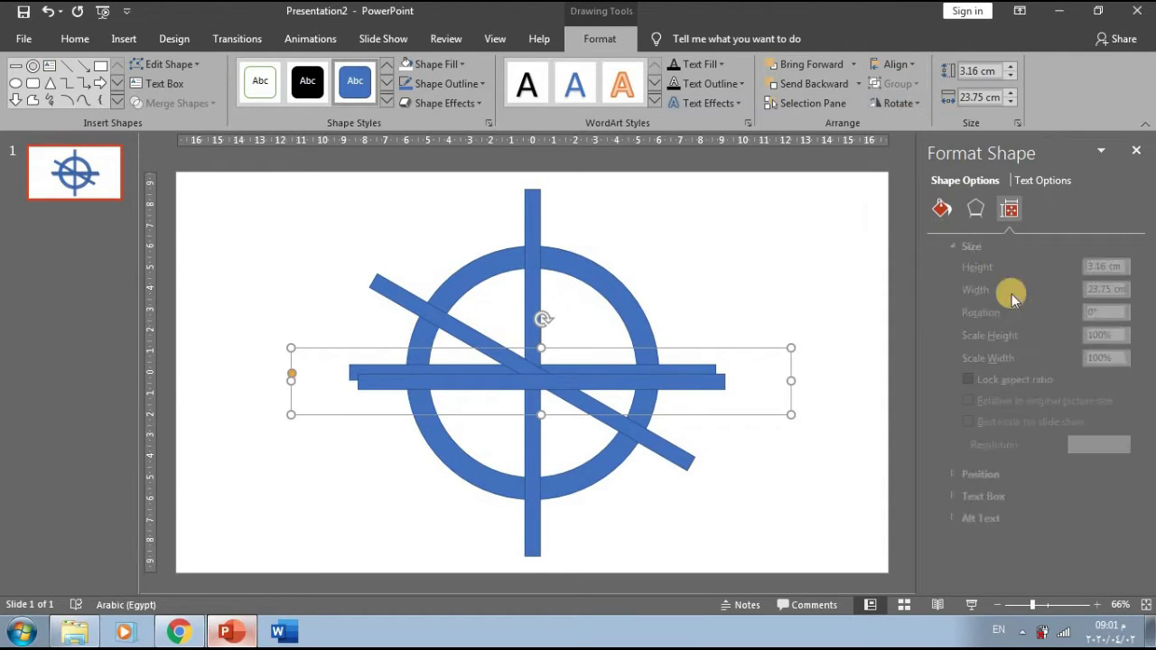
double_click(1068, 313)
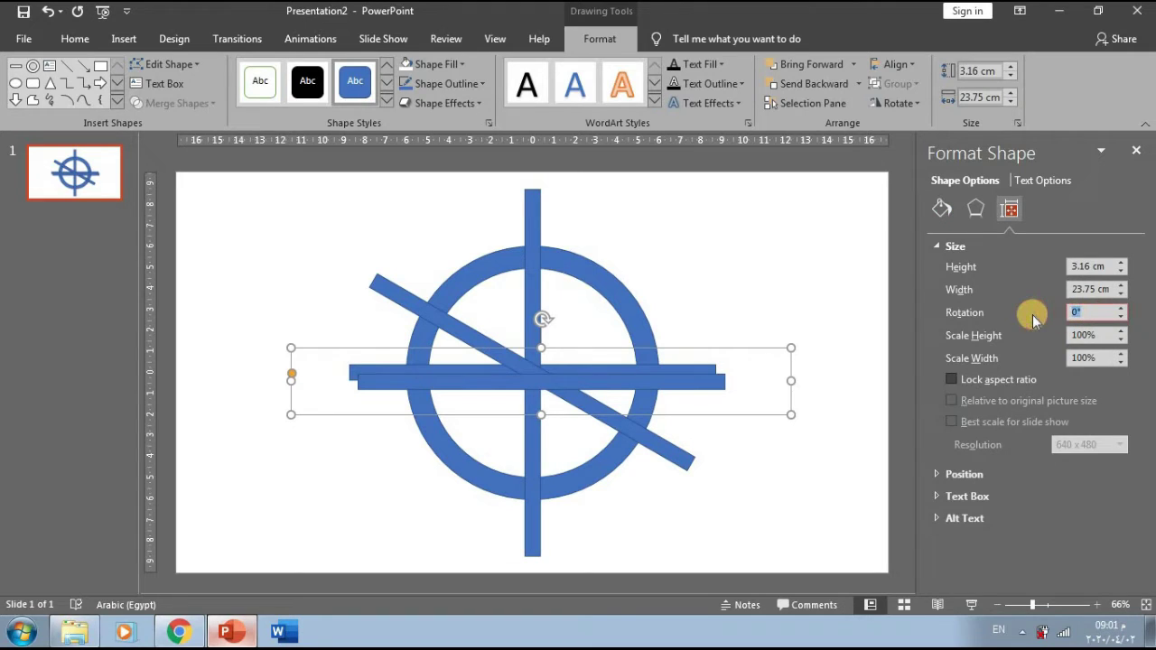
type("60")
key("Return")
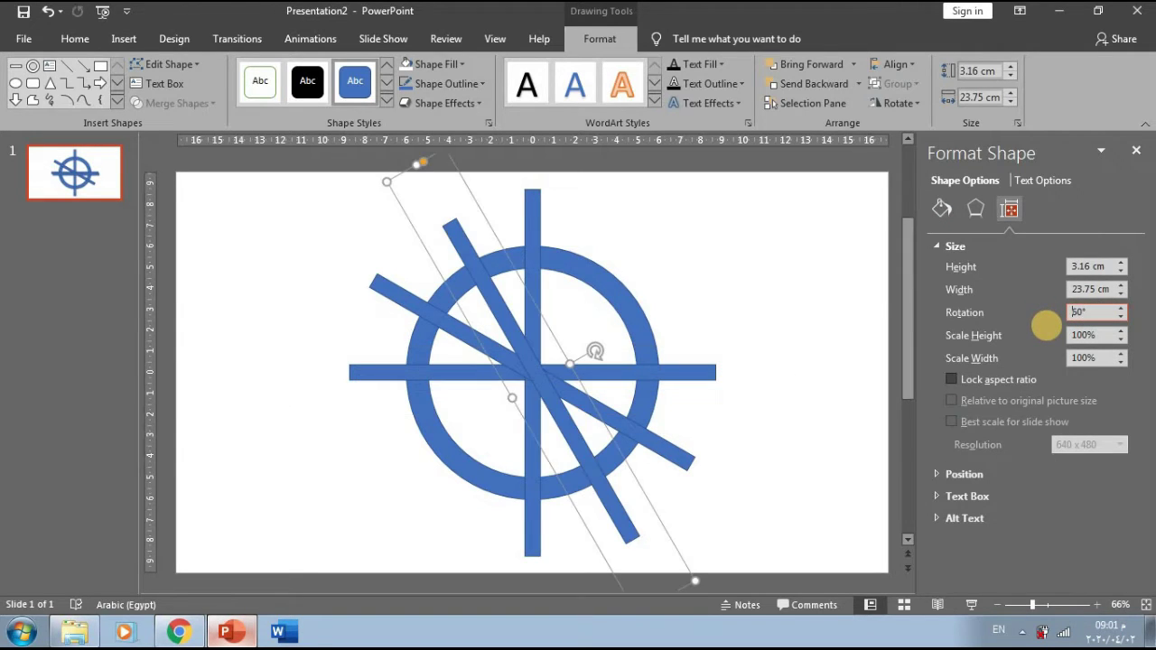
left_click(897, 64)
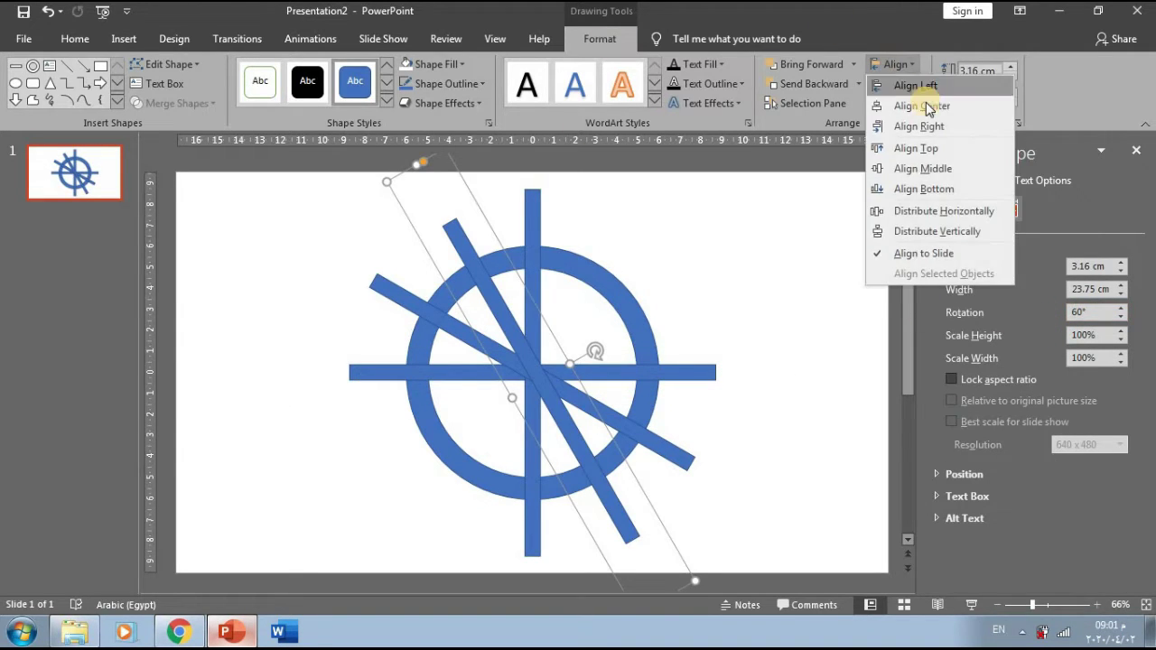
left_click(921, 106)
left_click(897, 64)
left_click(936, 171)
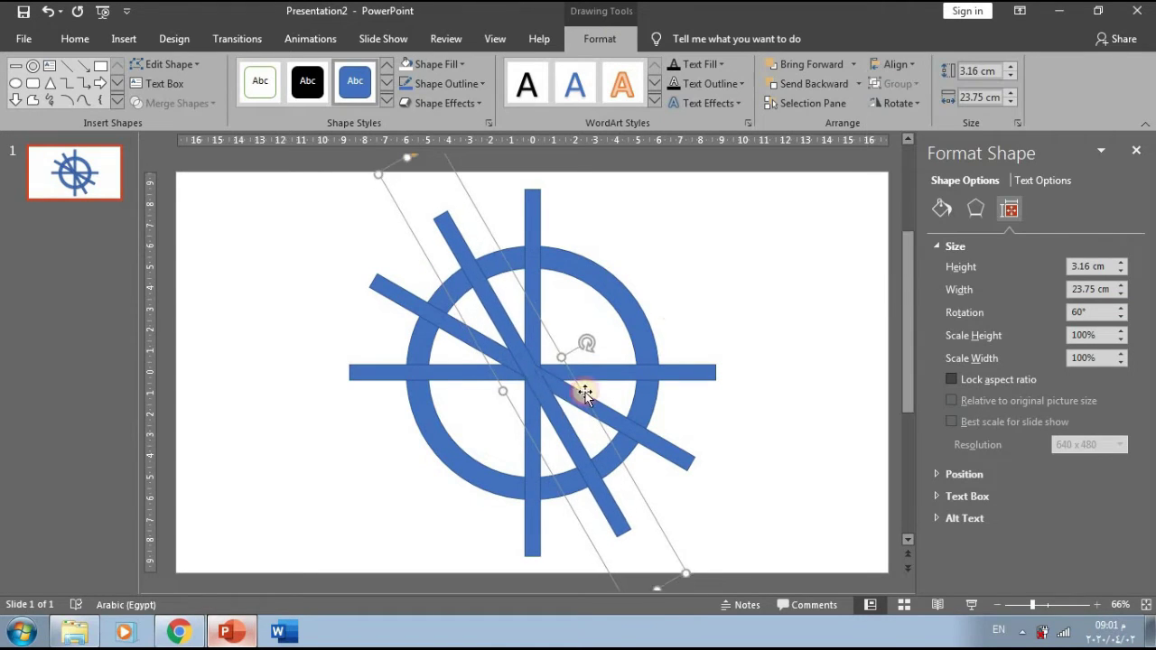
Add another horizontal-bar copy rotated to -30° and centred on the slide
left_click(696, 380)
key("ctrl+d")
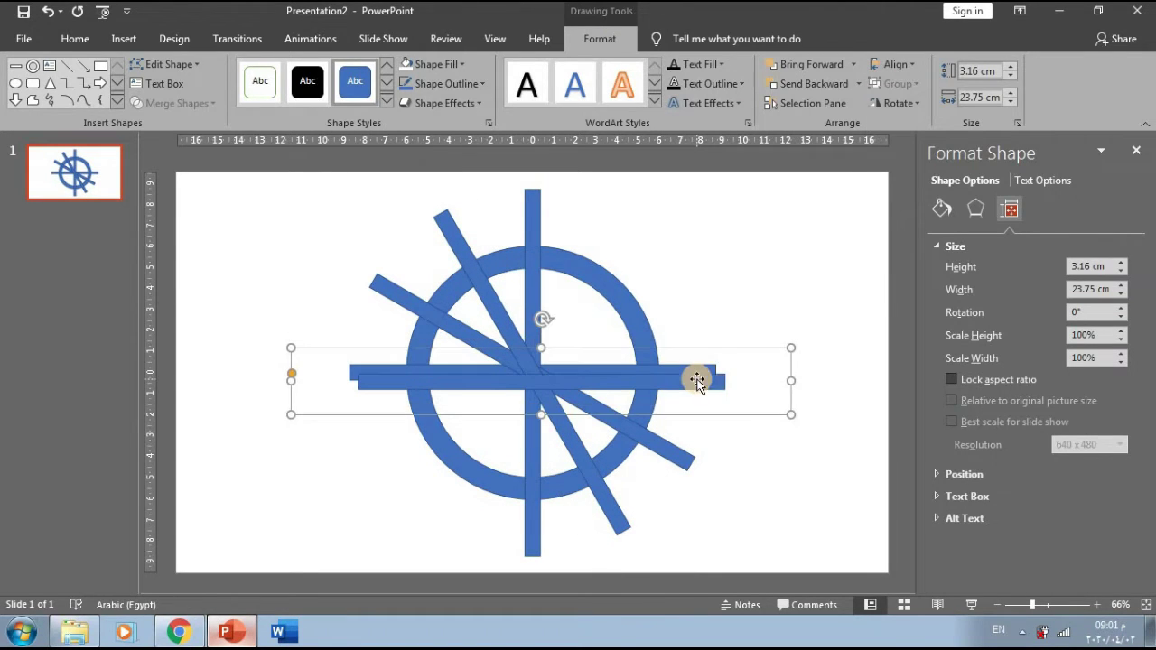
type("-3")
key("Return")
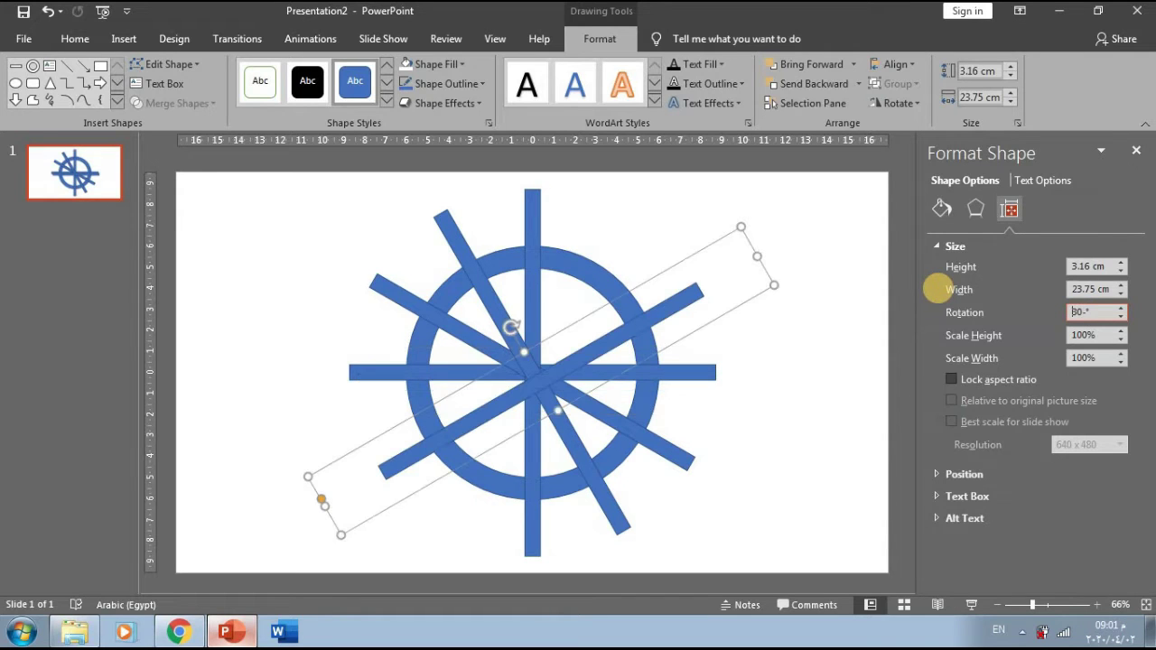
left_click(917, 64)
left_click(915, 106)
left_click(898, 65)
left_click(936, 174)
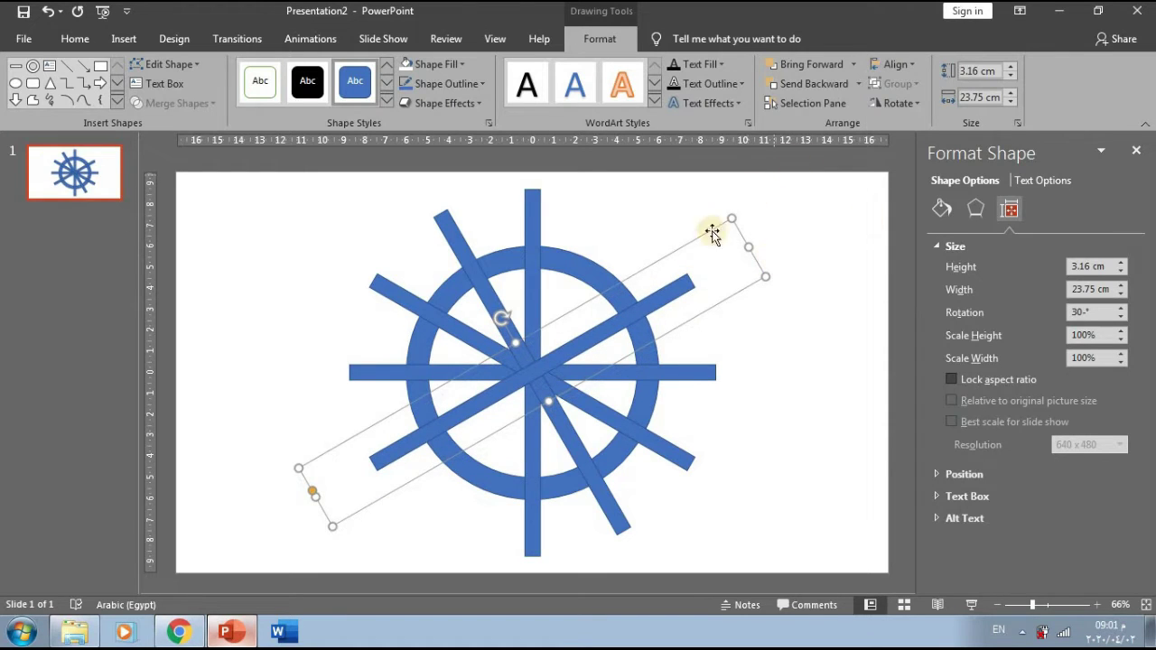
Add a final bar copy rotated to -60° and centred on the slide
key("ctrl+z")
key("ctrl+z")
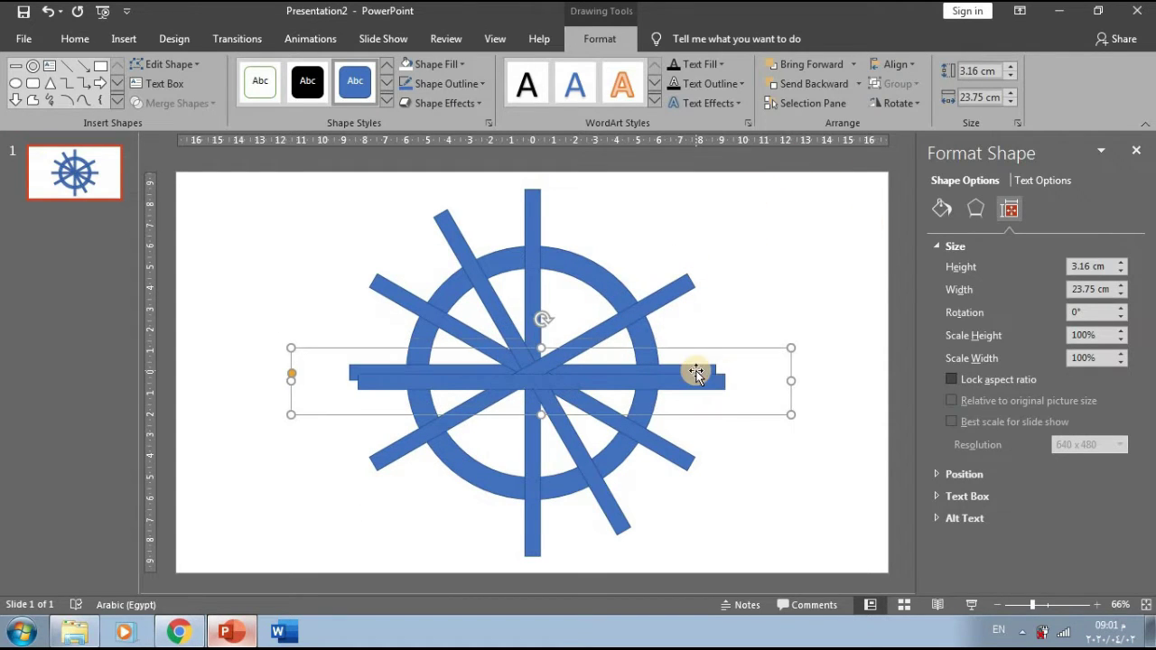
double_click(1088, 313)
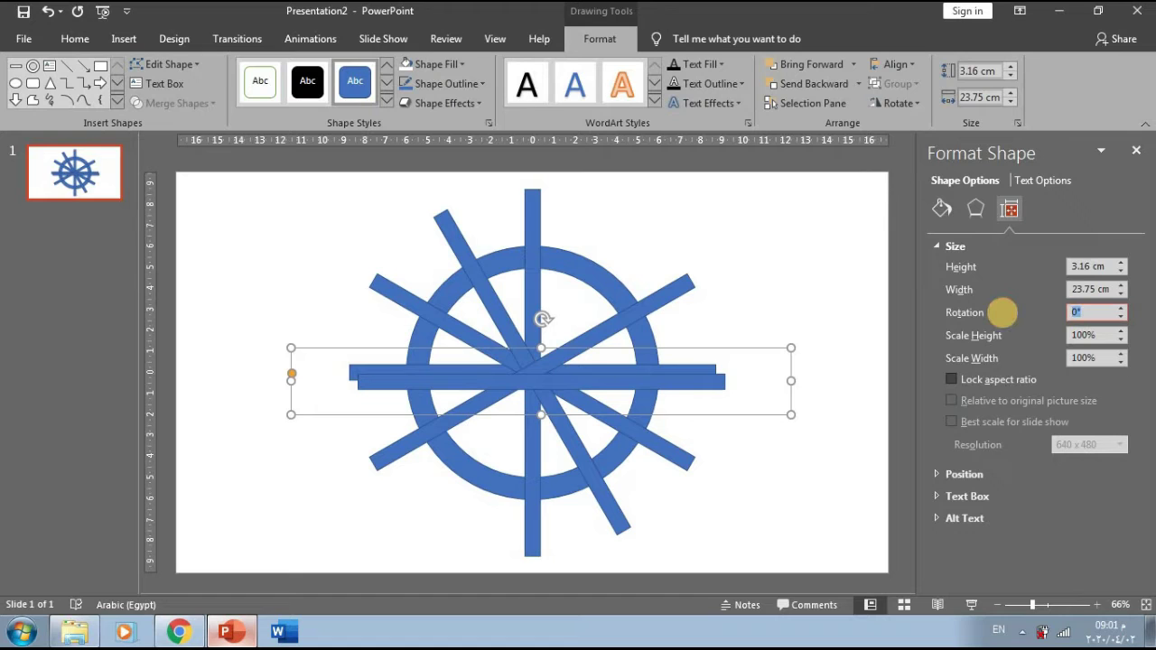
type("50-")
key("Return")
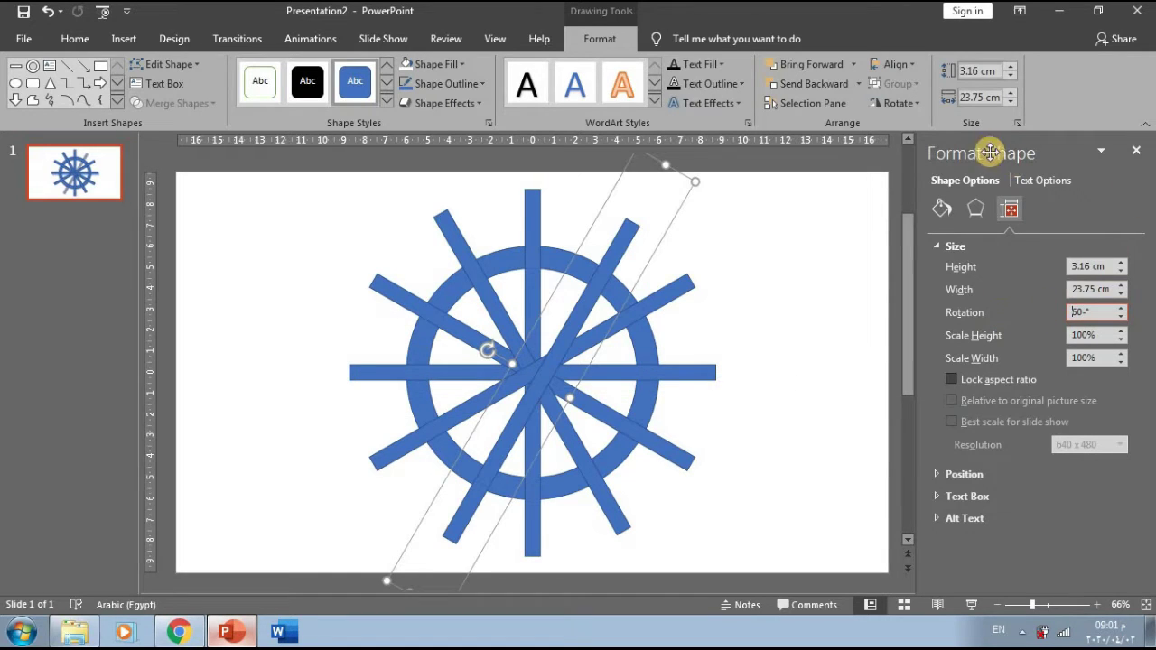
left_click(893, 64)
left_click(928, 106)
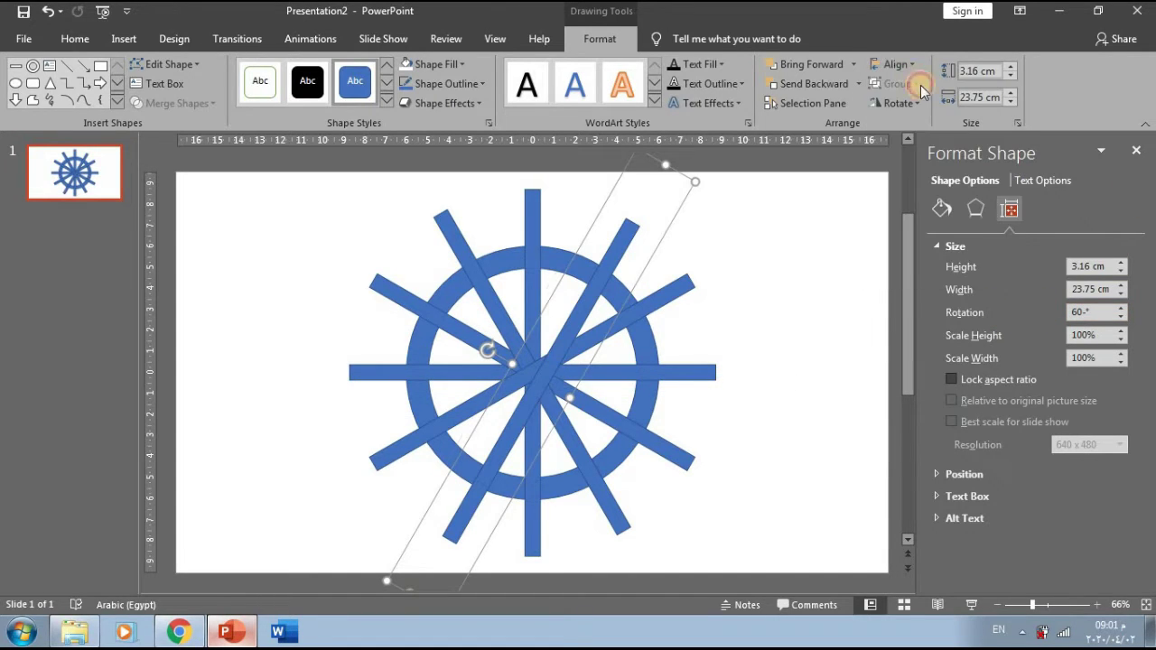
left_click(897, 62)
left_click(919, 169)
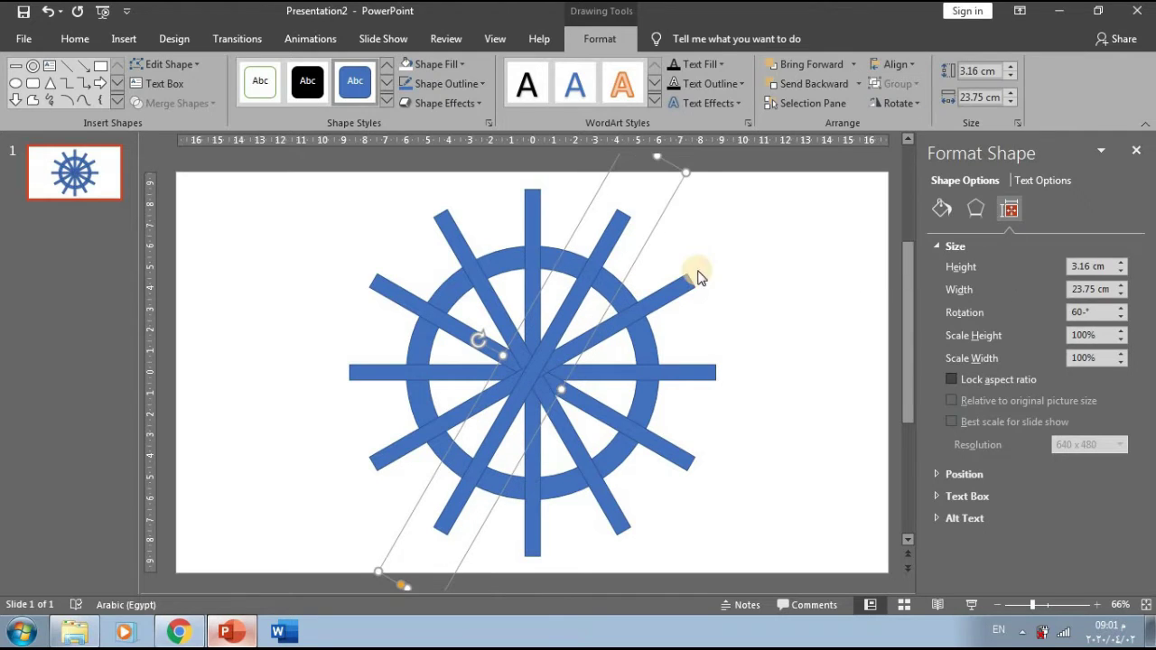
Select all the spoke bars, leaving out the ring, and union them into one shape
left_click(746, 253)
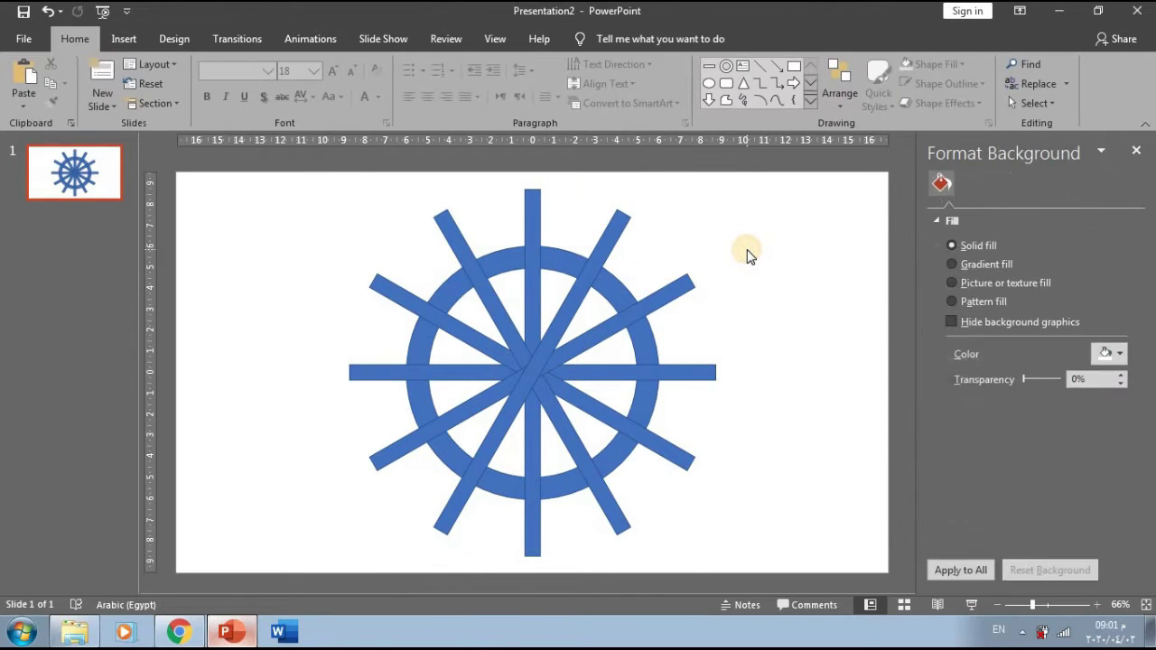
key("ctrl+a")
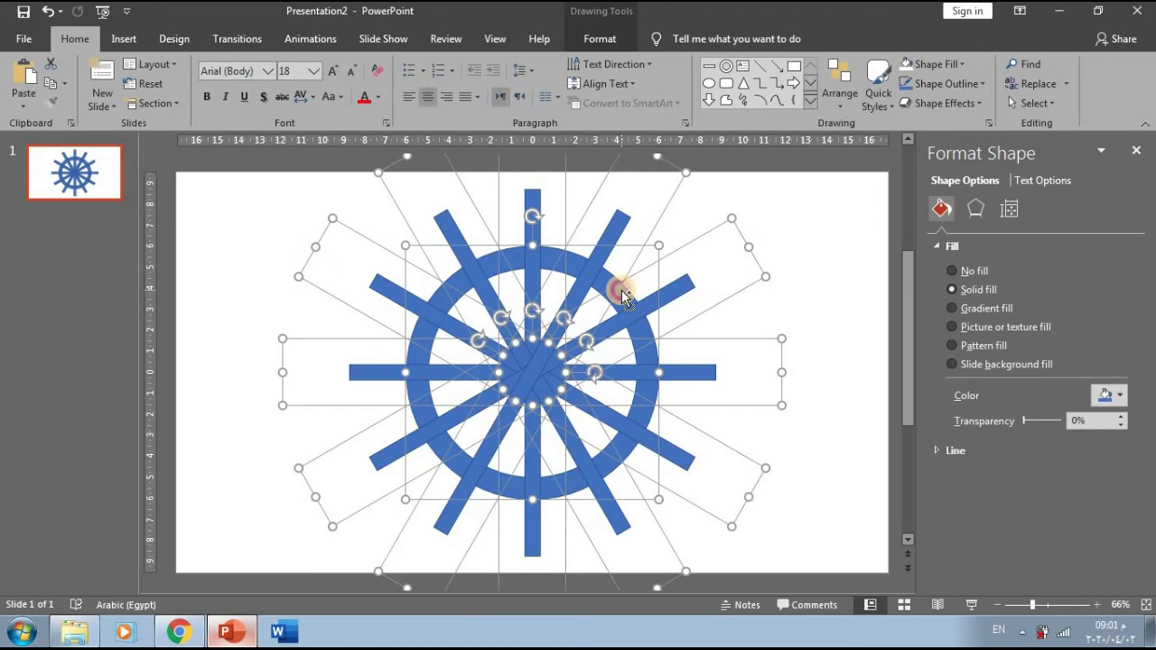
left_click(622, 294, "shift")
left_click(614, 288, "shift")
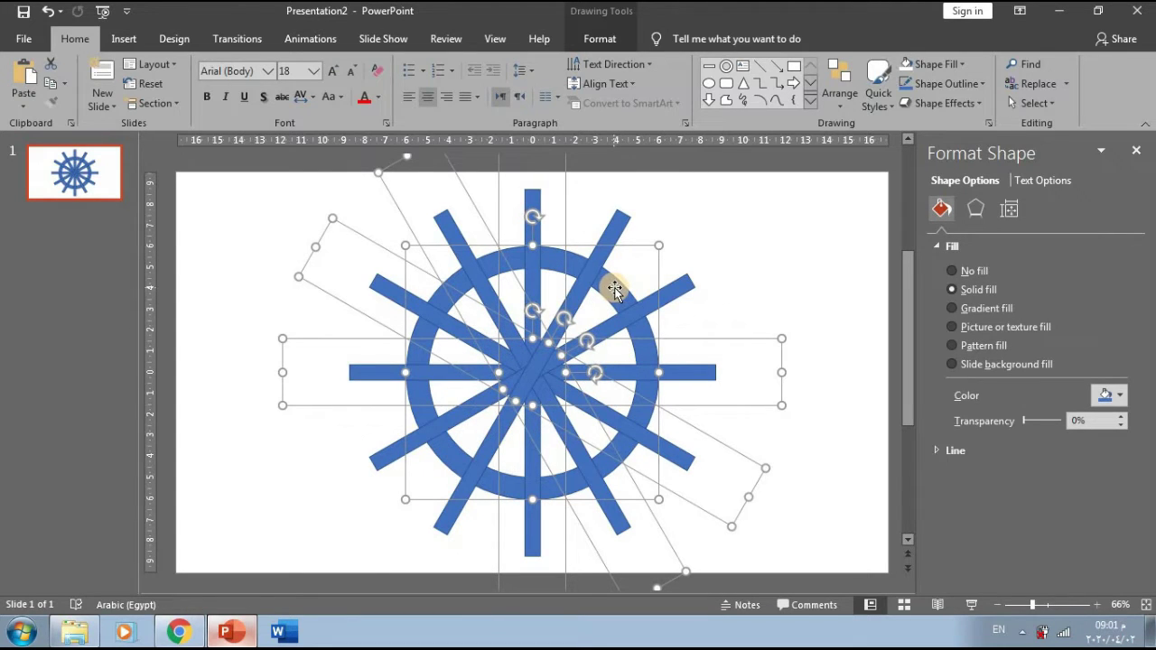
left_click(755, 246)
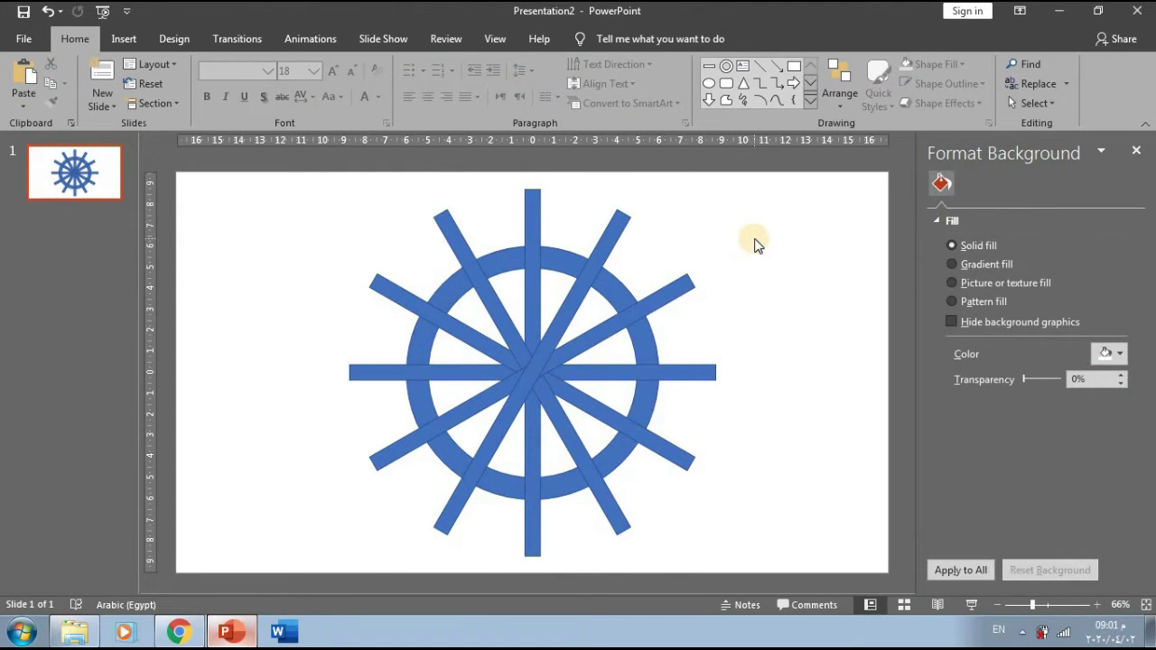
key("ctrl+a")
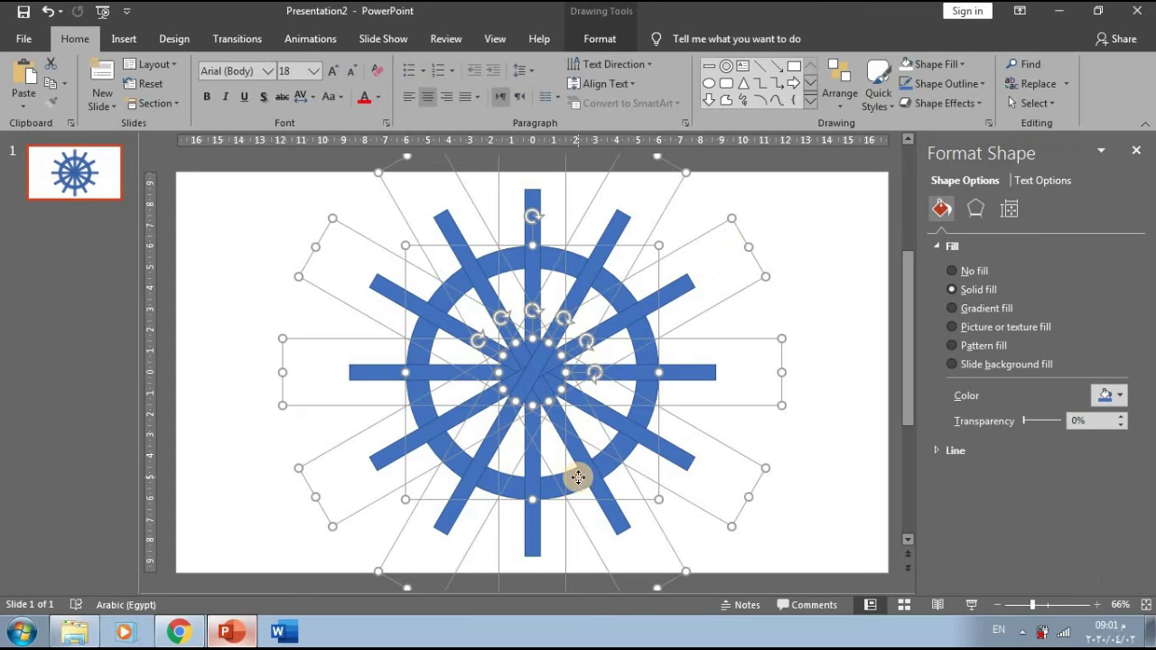
left_click(578, 476, "shift")
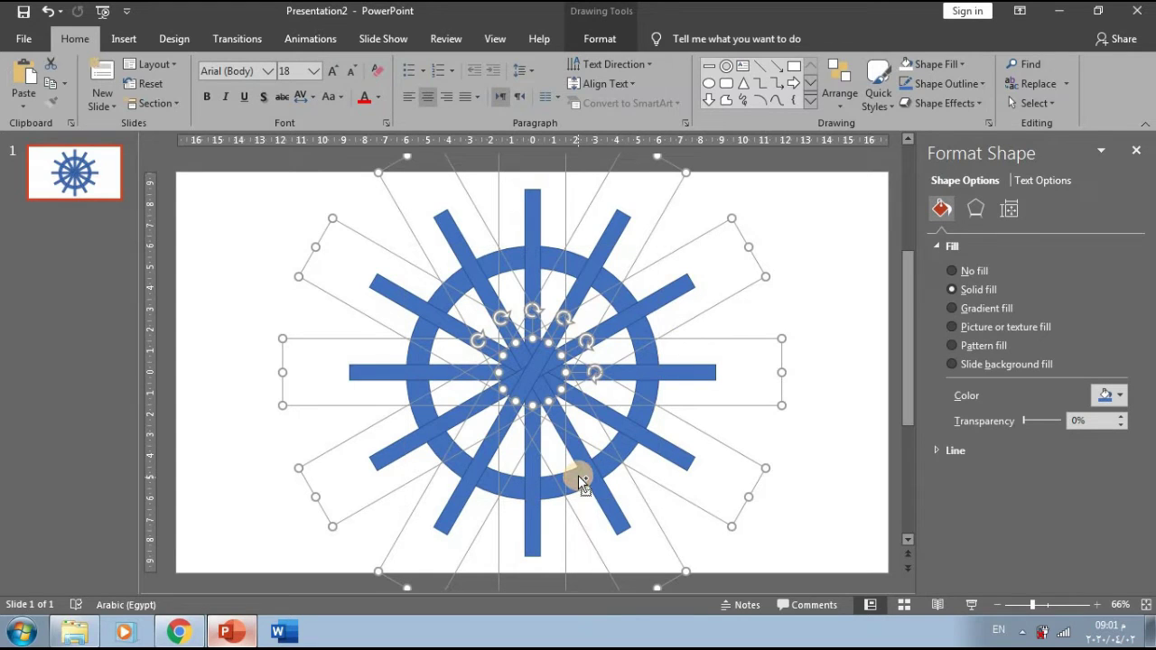
left_click(152, 104)
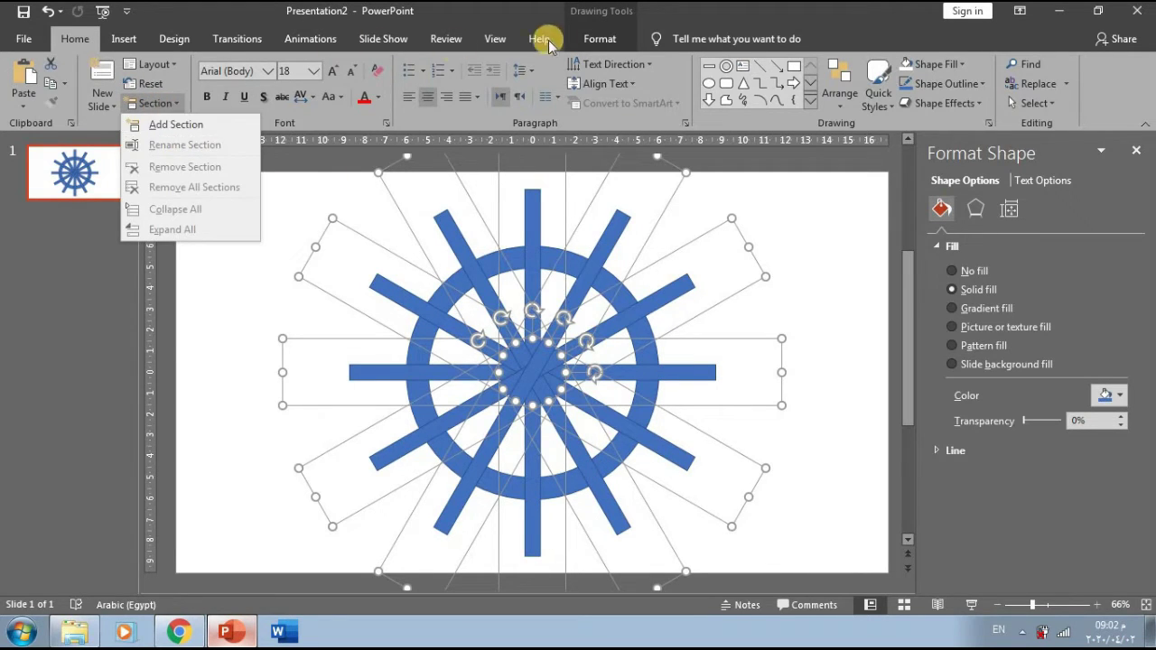
left_click(600, 39)
left_click(203, 102)
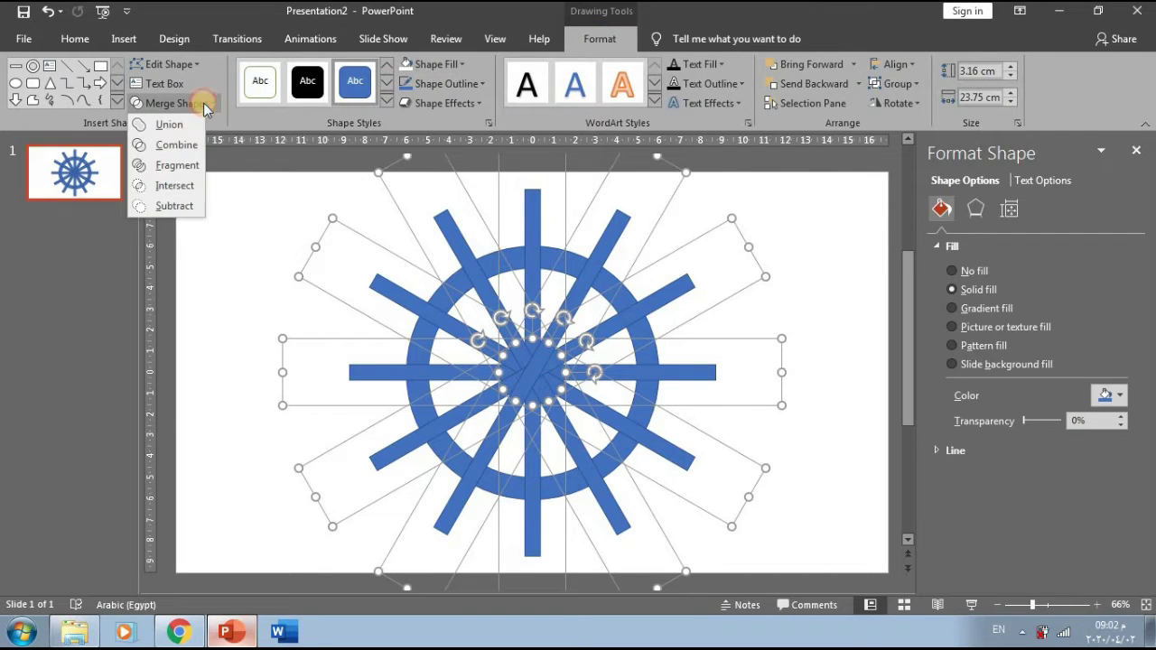
left_click(186, 129)
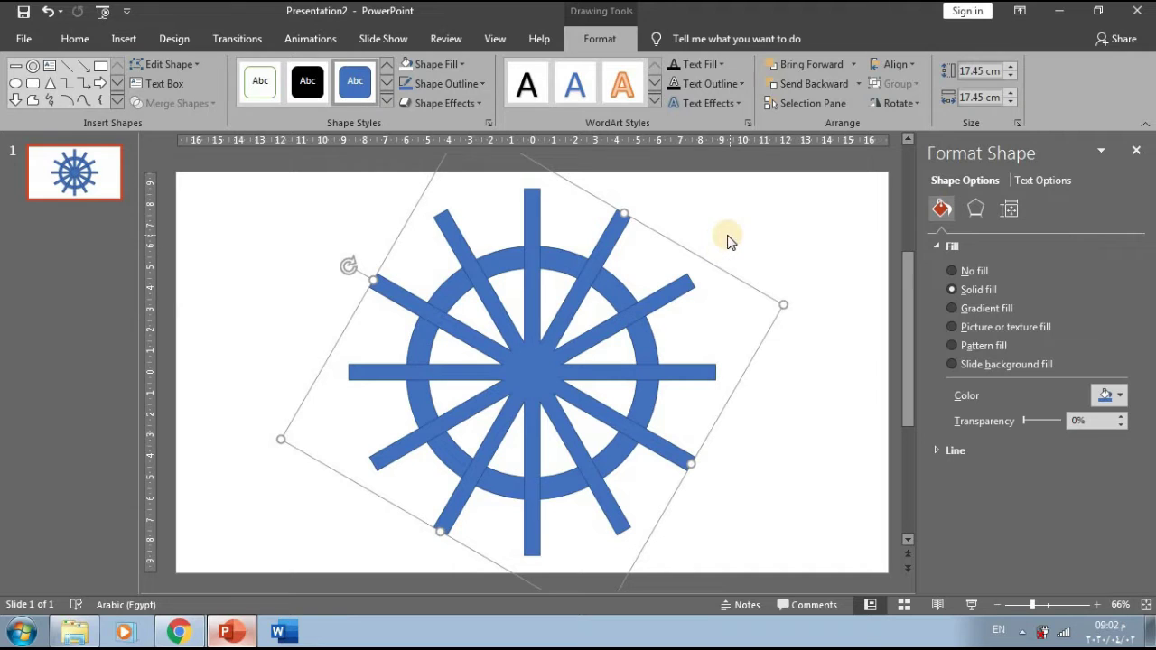
Fragment the united spokes together with the ring into separate pieces
left_click(506, 257, "shift")
left_click(172, 103)
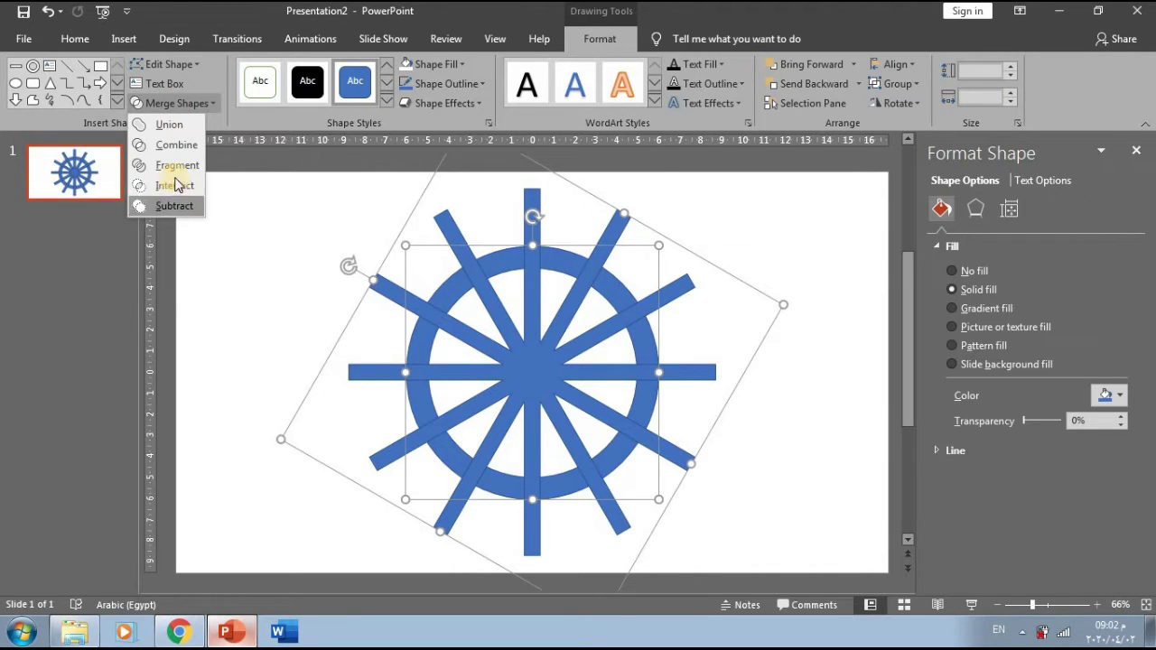
left_click(175, 165)
Select several left and upper-right ring pieces
left_click(258, 301)
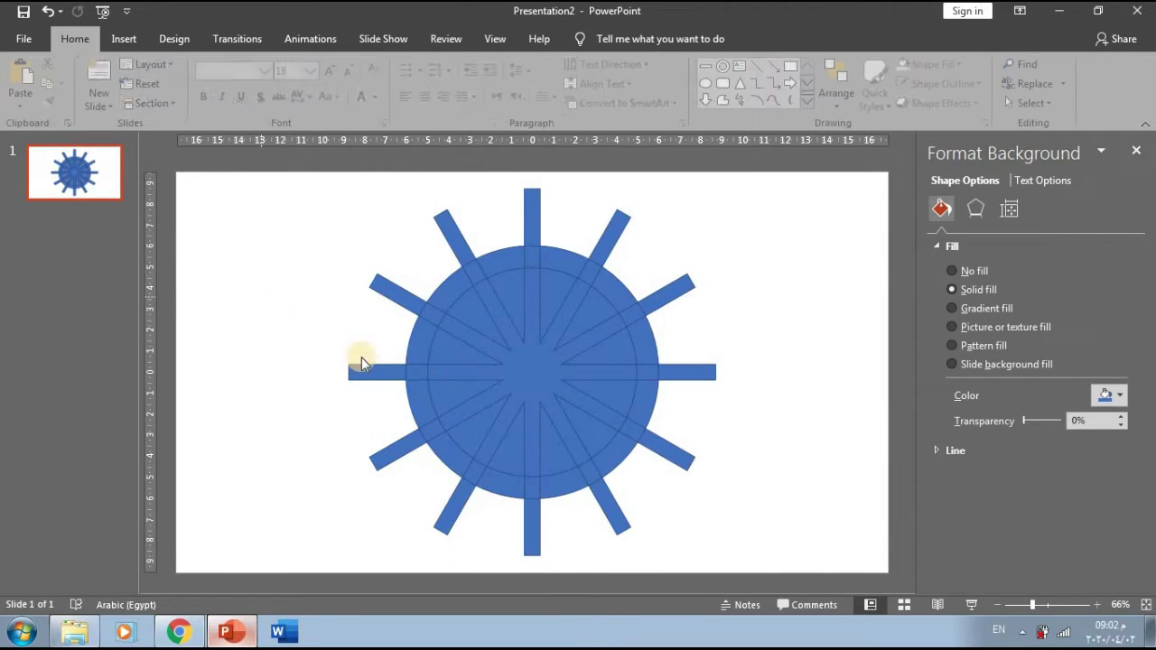
left_click(421, 366)
left_click(431, 330, "shift")
left_click(479, 271, "shift")
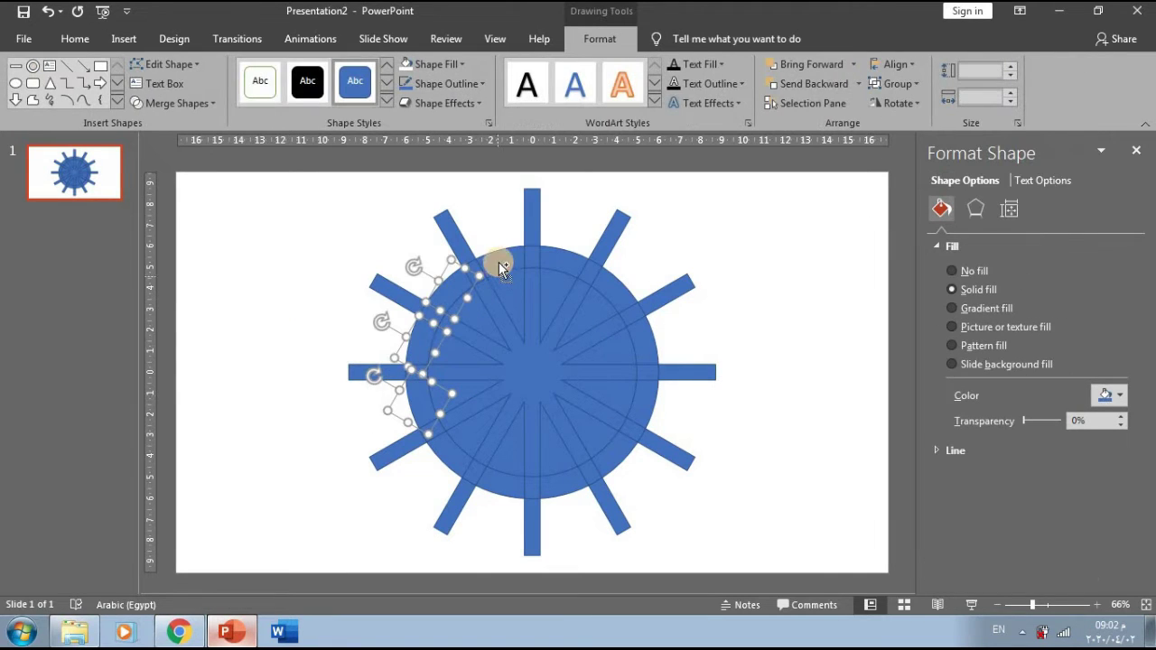
left_click(594, 277, "shift")
Copy the selected ring pieces onto a new slide 2, then add a blank slide 3
left_click(617, 298, "shift")
left_click(650, 333, "shift")
left_click(639, 390, "shift")
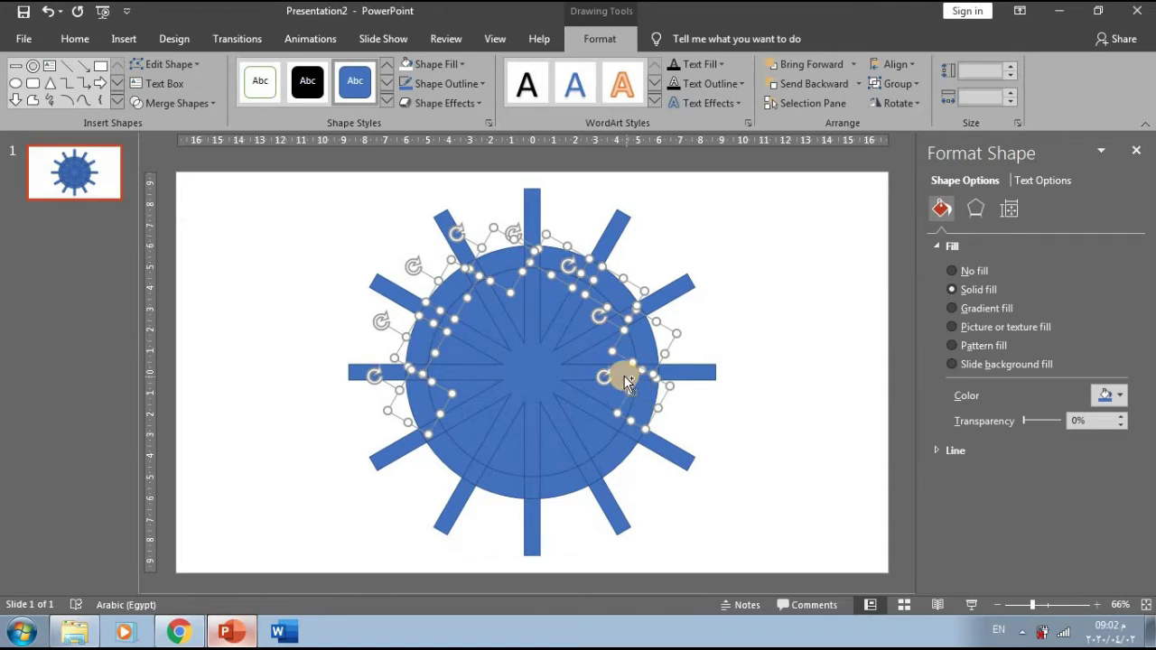
left_click(99, 276)
key("Return")
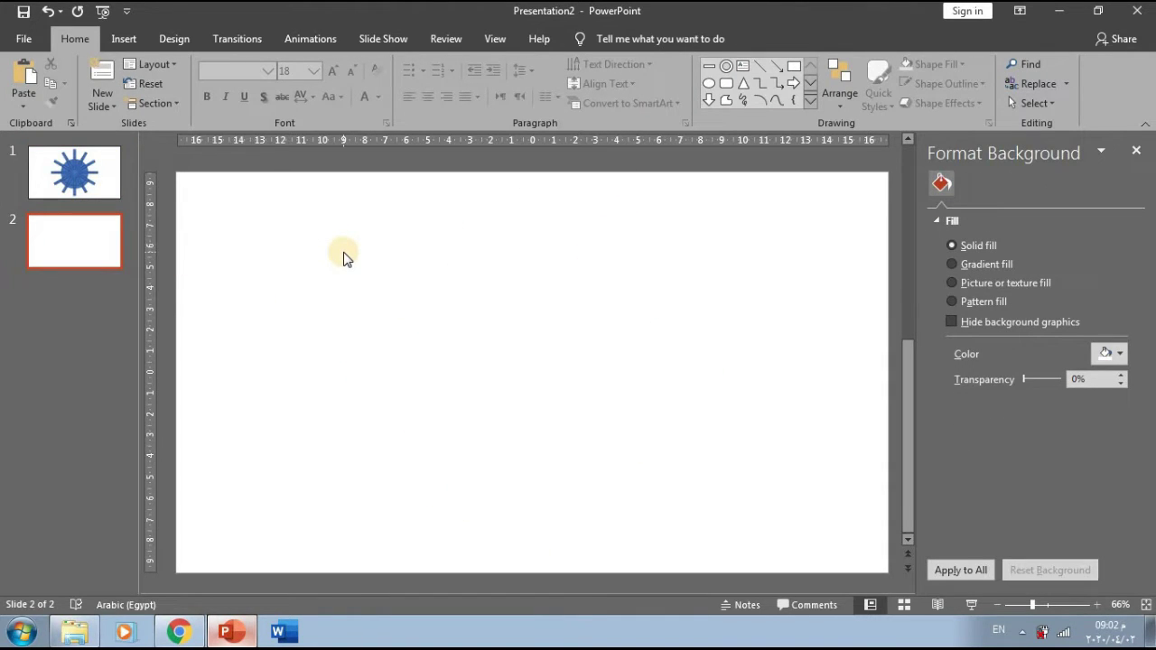
key("ctrl+v")
left_click(471, 377)
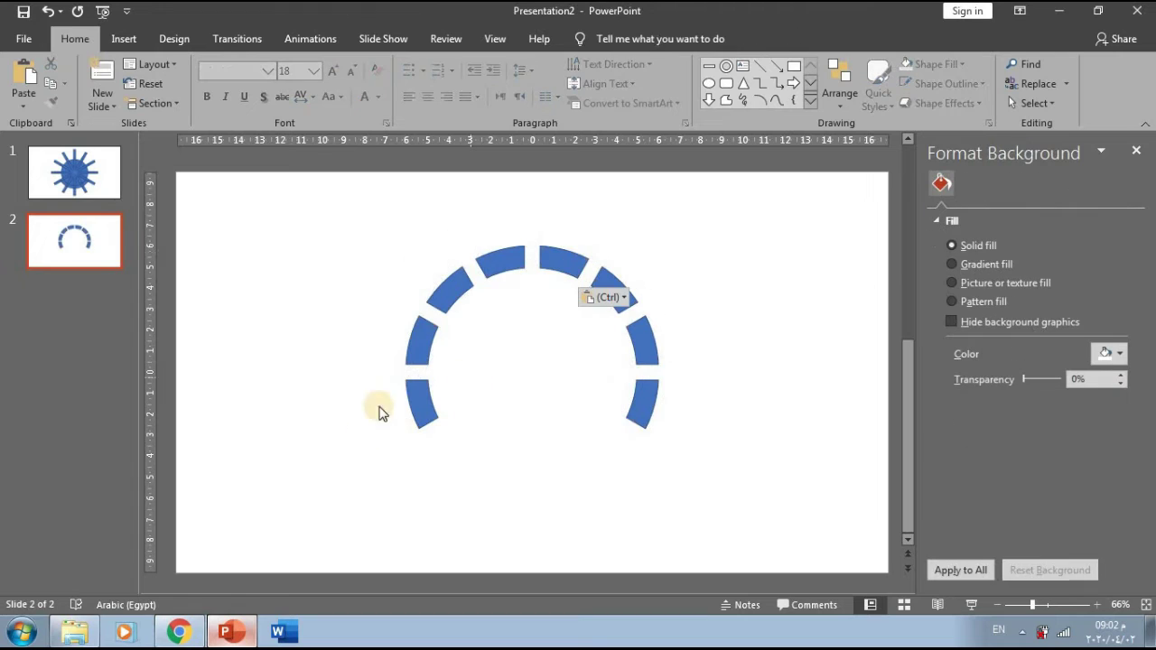
left_click(103, 298)
key("Return")
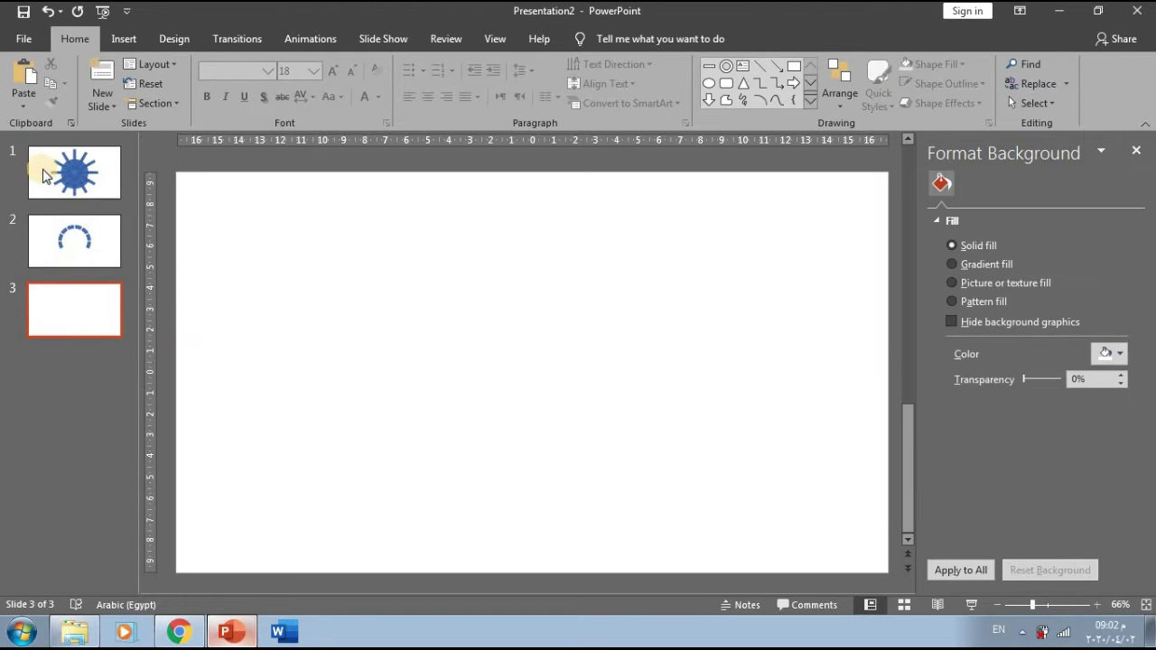
Delete all remaining pieces and the leftover bar from slide 1
left_click(54, 171)
left_click(755, 208)
left_click_drag(756, 209, 290, 553)
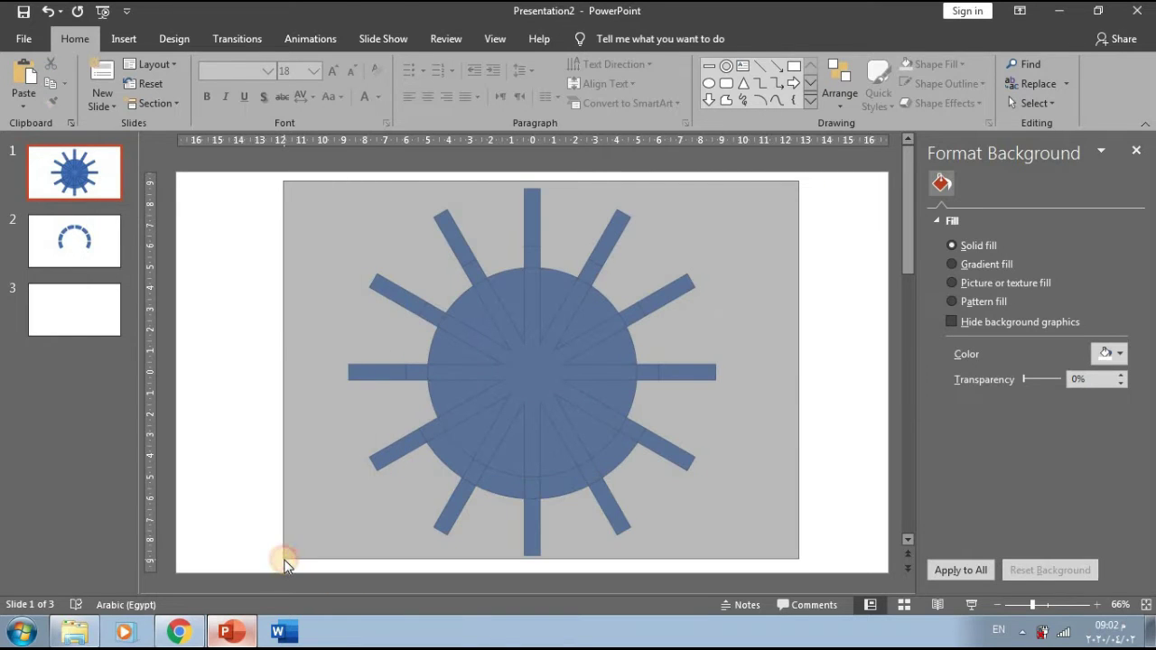
key("Delete")
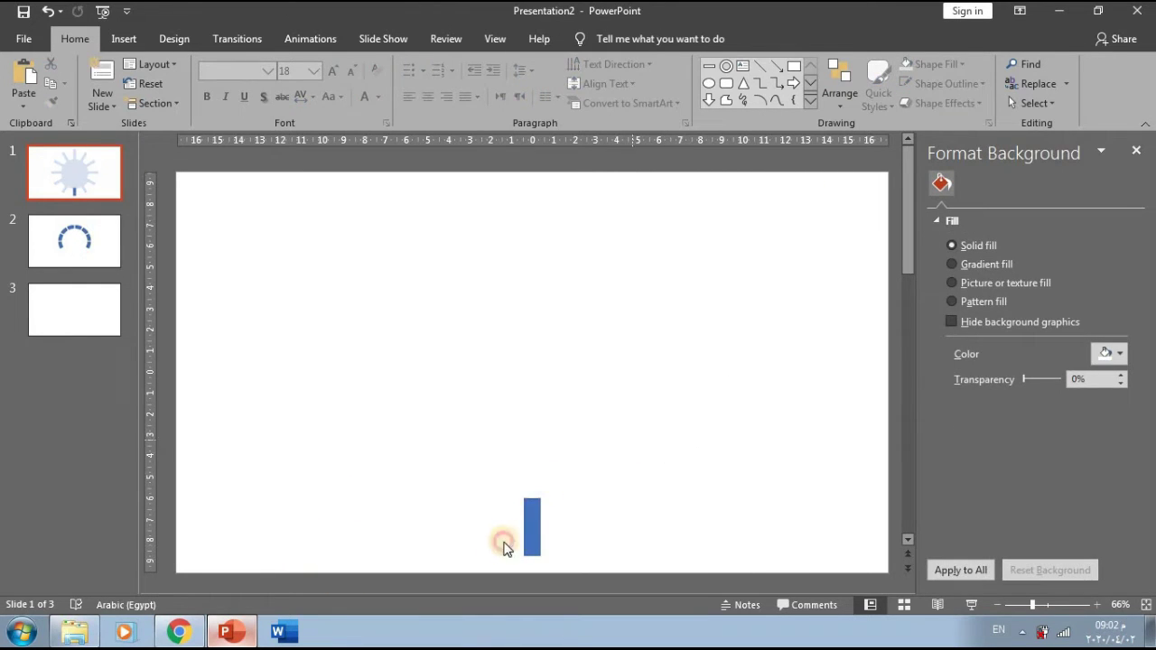
left_click_drag(632, 439, 481, 567)
key("Delete")
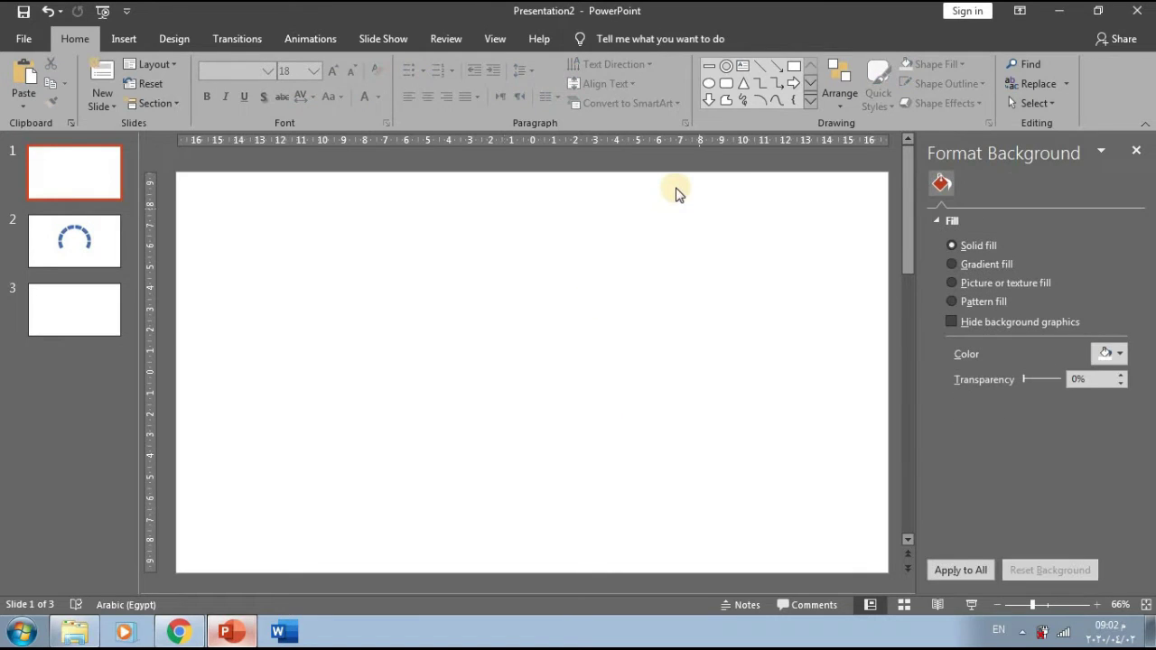
Draw a donut near the centre of slide 1 and thin its ring
left_click(726, 101)
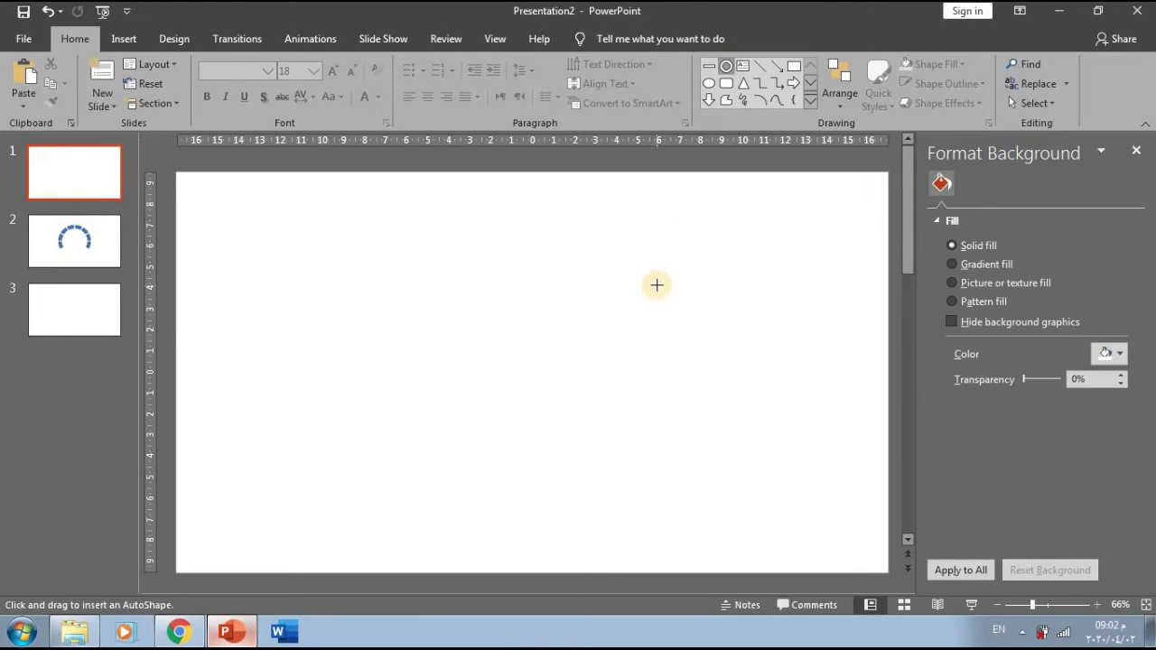
left_click_drag(701, 235, 483, 436)
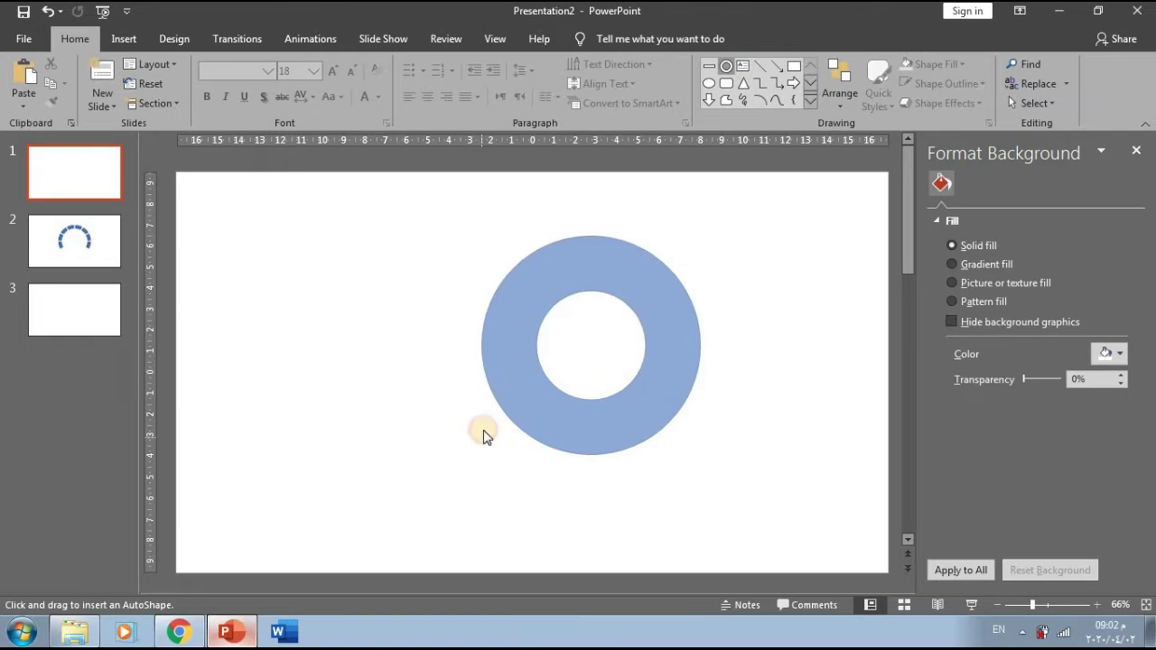
left_click_drag(536, 345, 494, 348)
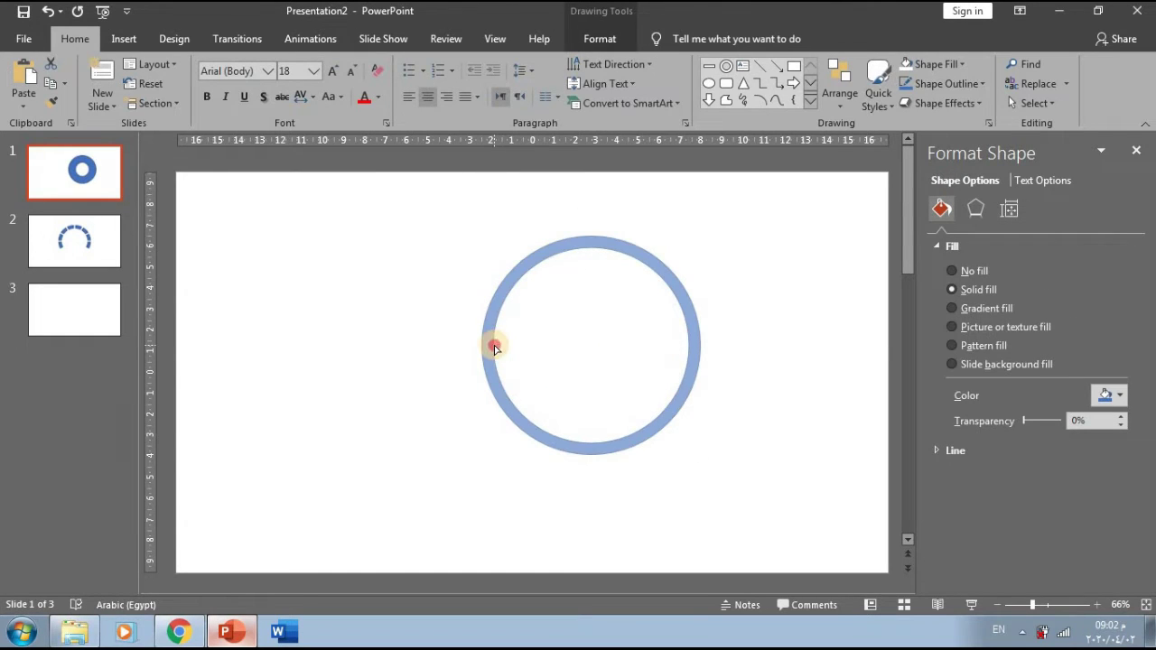
Add a small centre dot and a thin triangle needle pointing straight up above it
left_click(709, 83)
left_click_drag(618, 322, 599, 339)
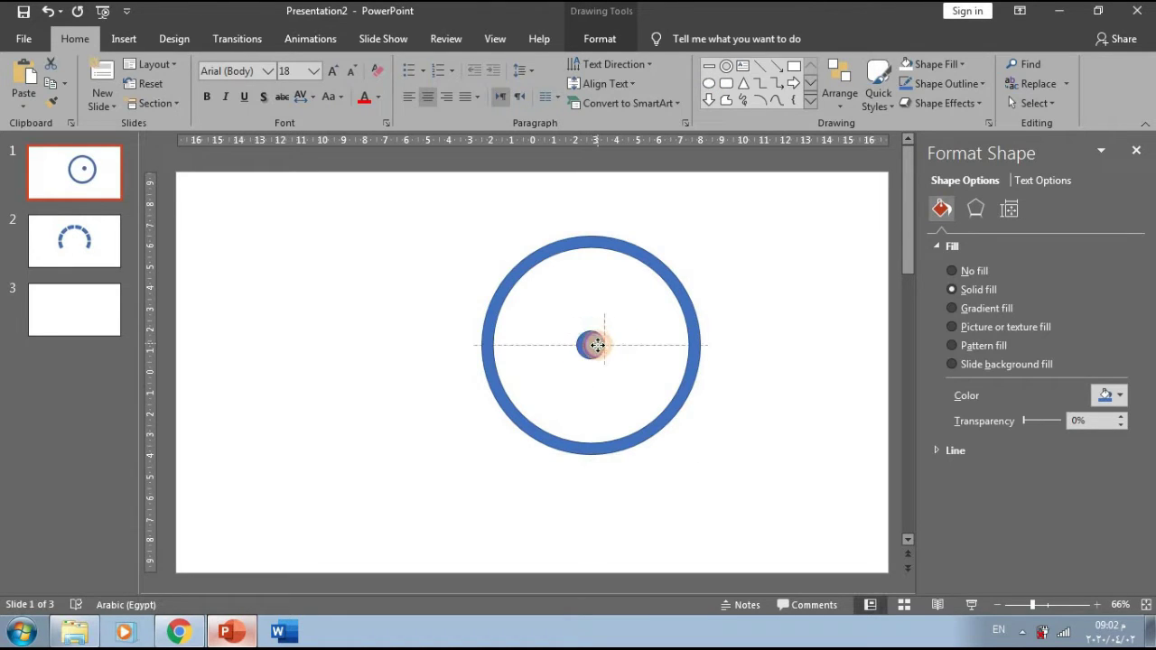
left_click_drag(598, 346, 598, 345)
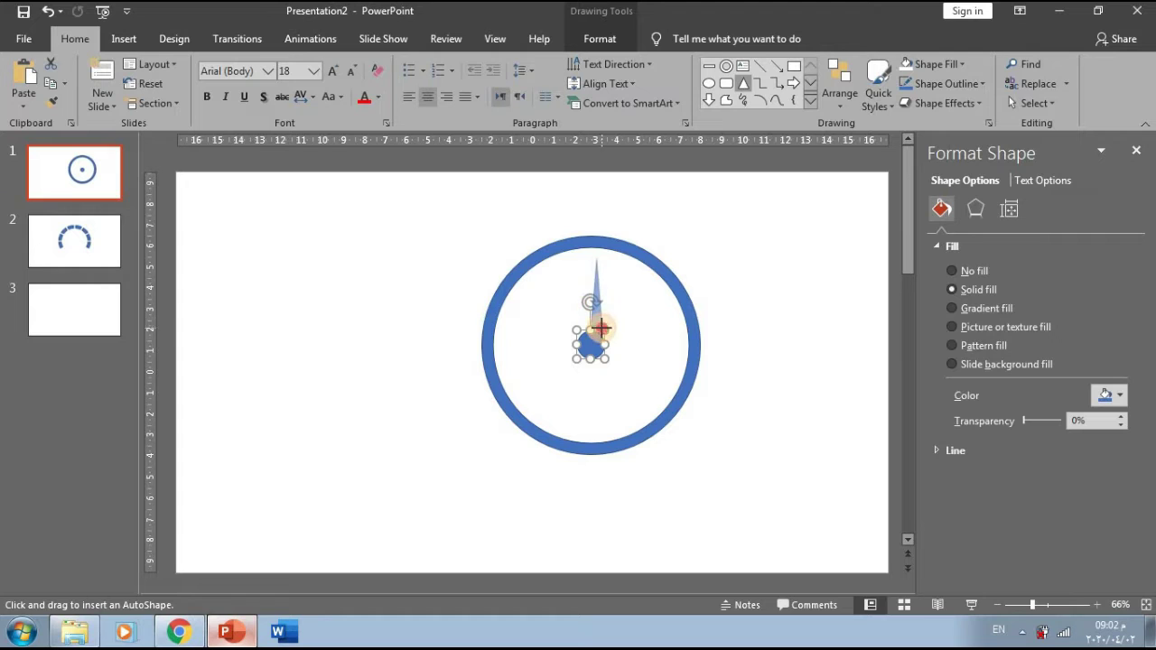
left_click_drag(600, 335, 588, 317)
key("Escape")
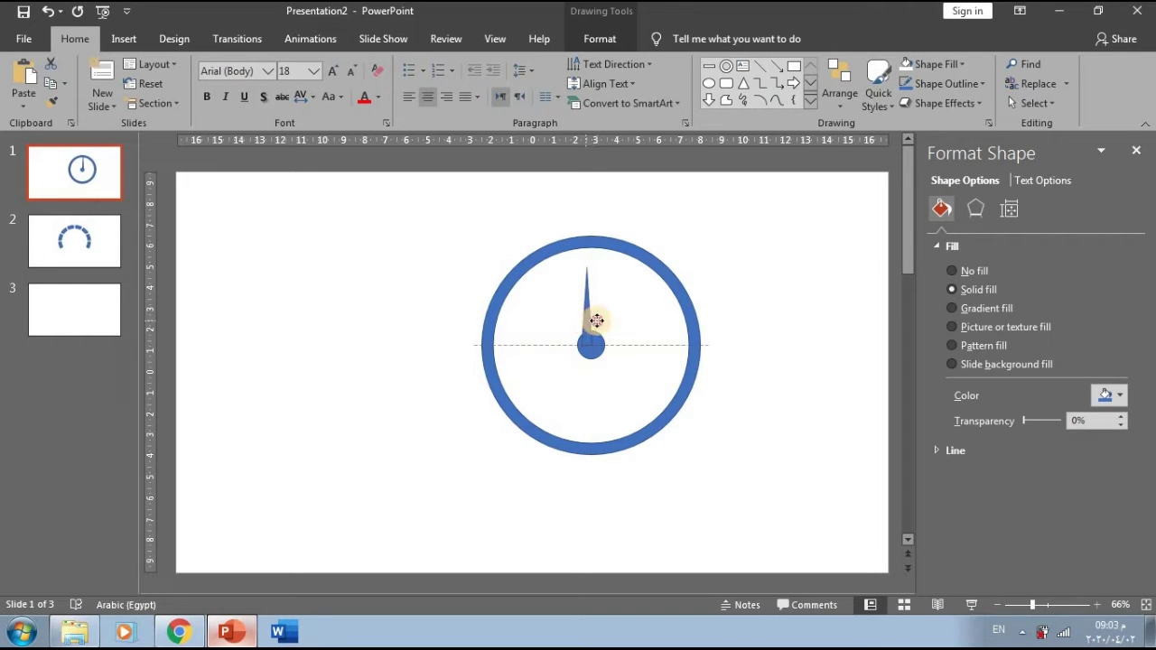
left_click_drag(597, 321, 600, 321)
Nudge the needle up and union it with the pivot circle into one shape
left_click(637, 339)
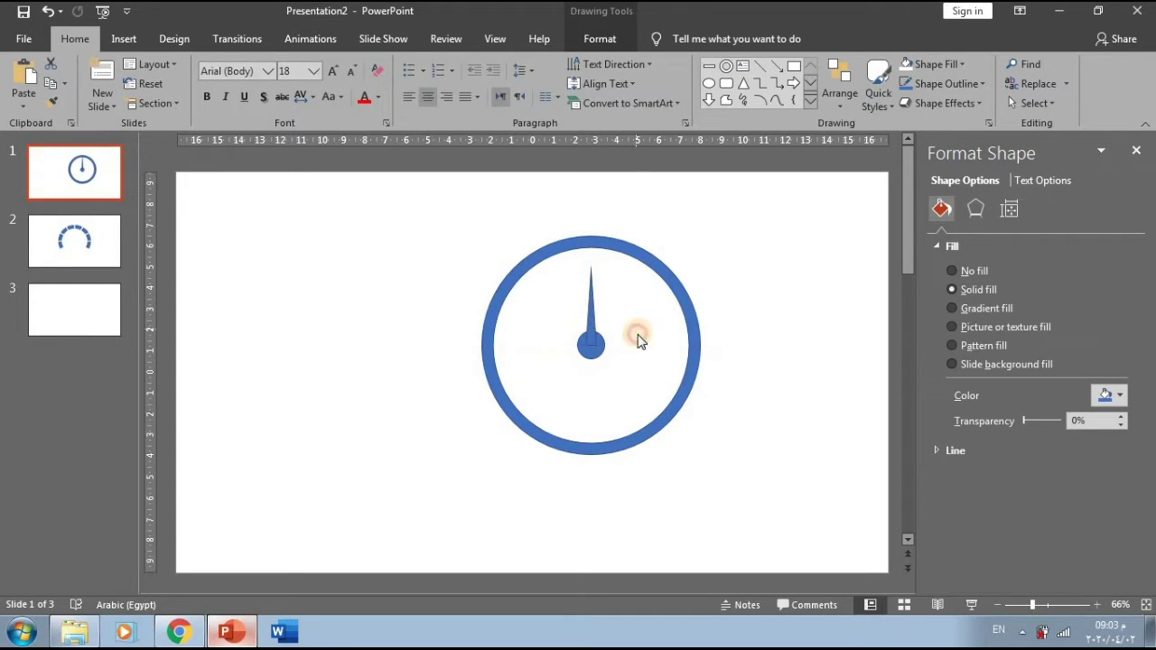
left_click(588, 317)
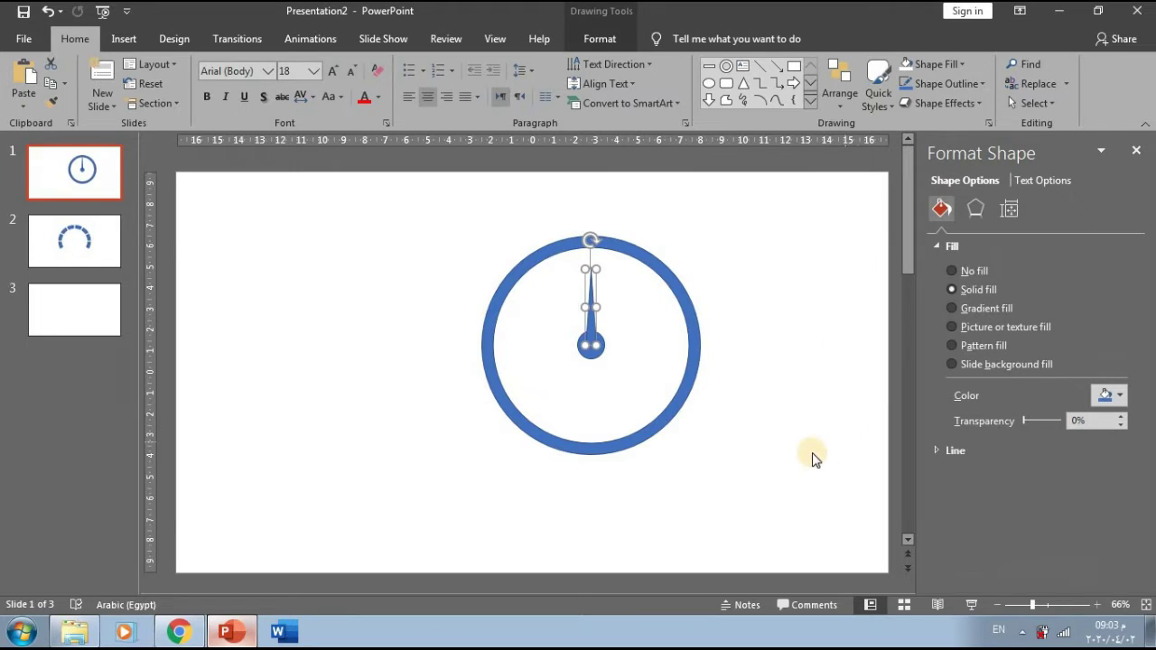
key("Up")
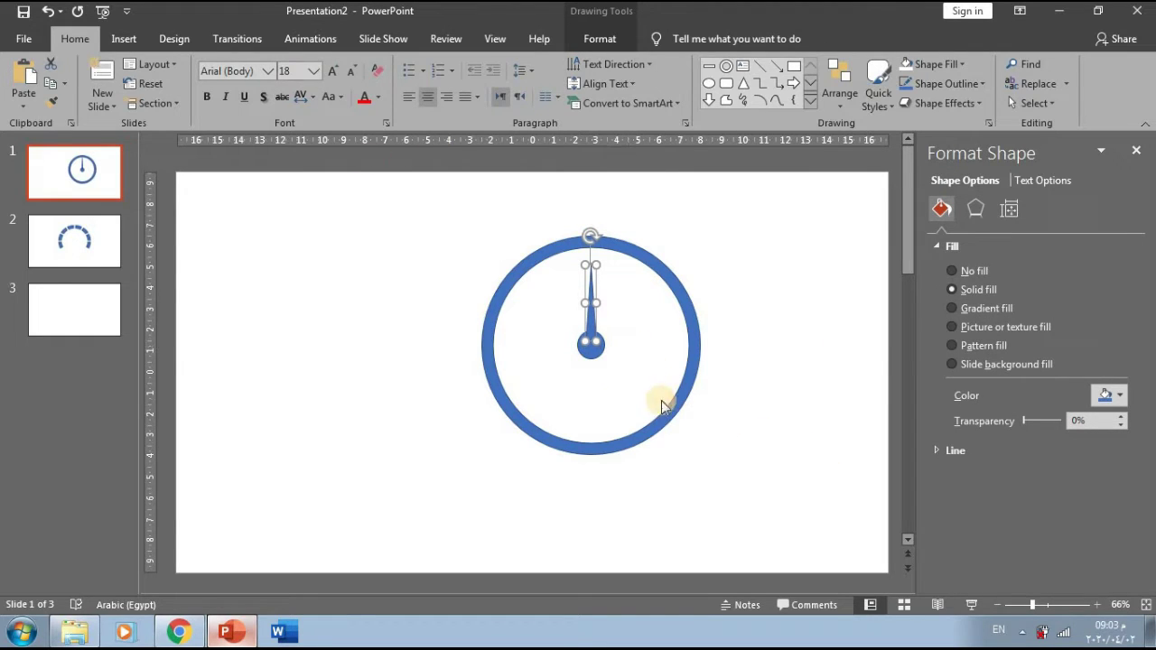
left_click(589, 350, "shift")
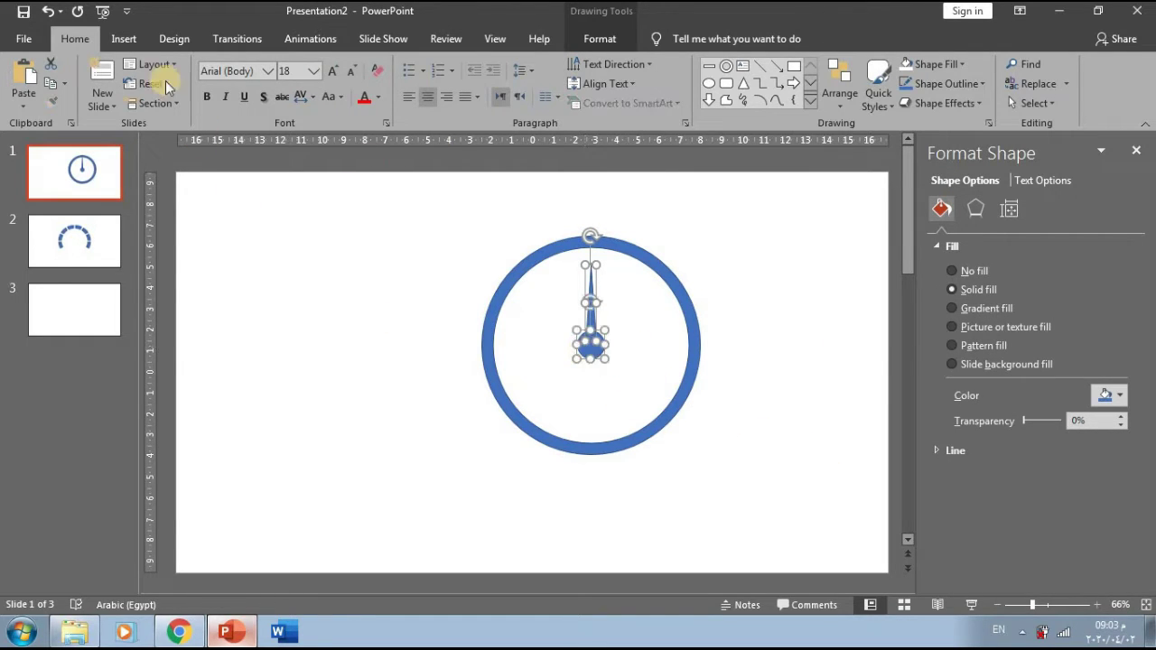
left_click(591, 39)
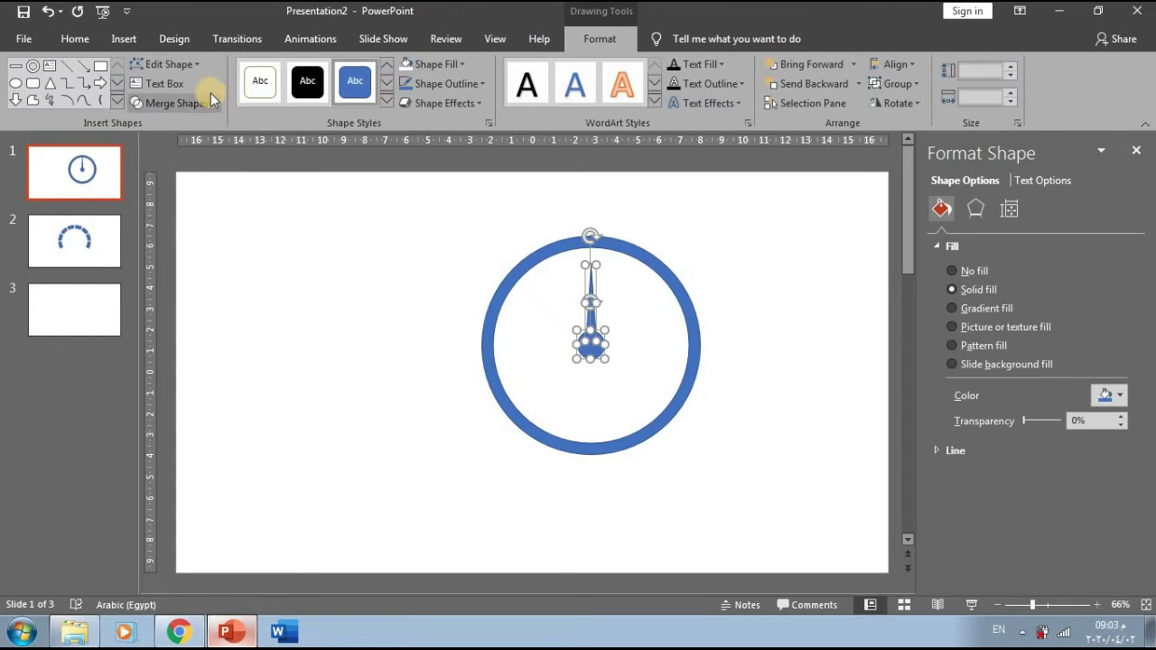
left_click(208, 103)
left_click(179, 128)
left_click(335, 383)
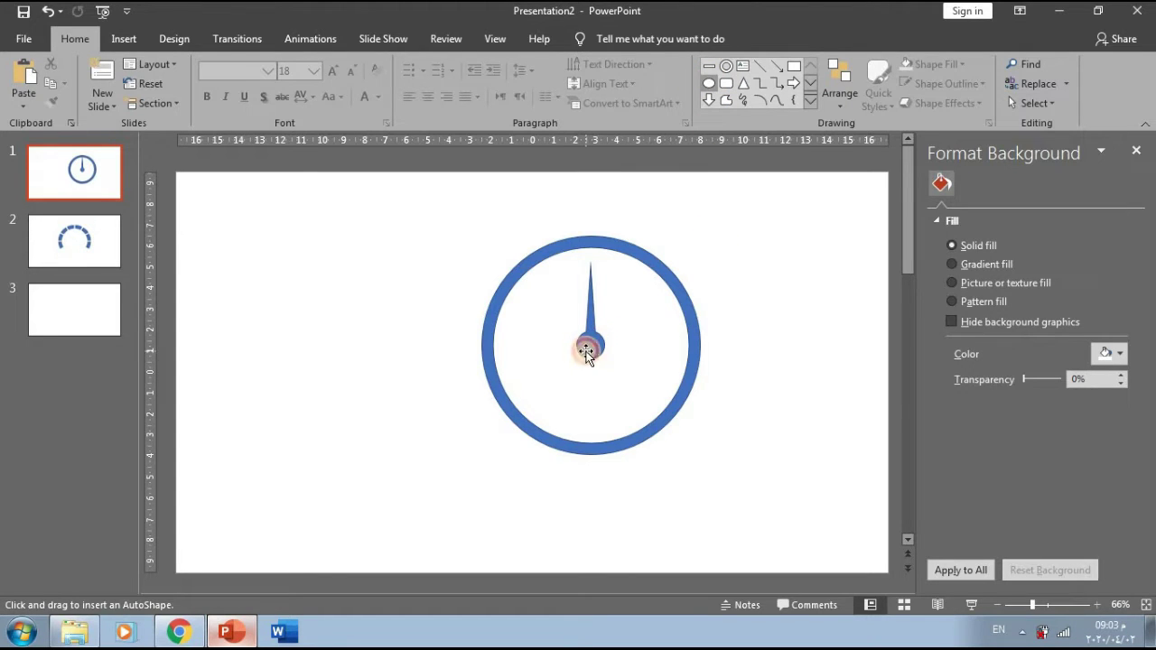
Add a small white dot on the needle's pivot
left_click_drag(586, 351, 605, 359)
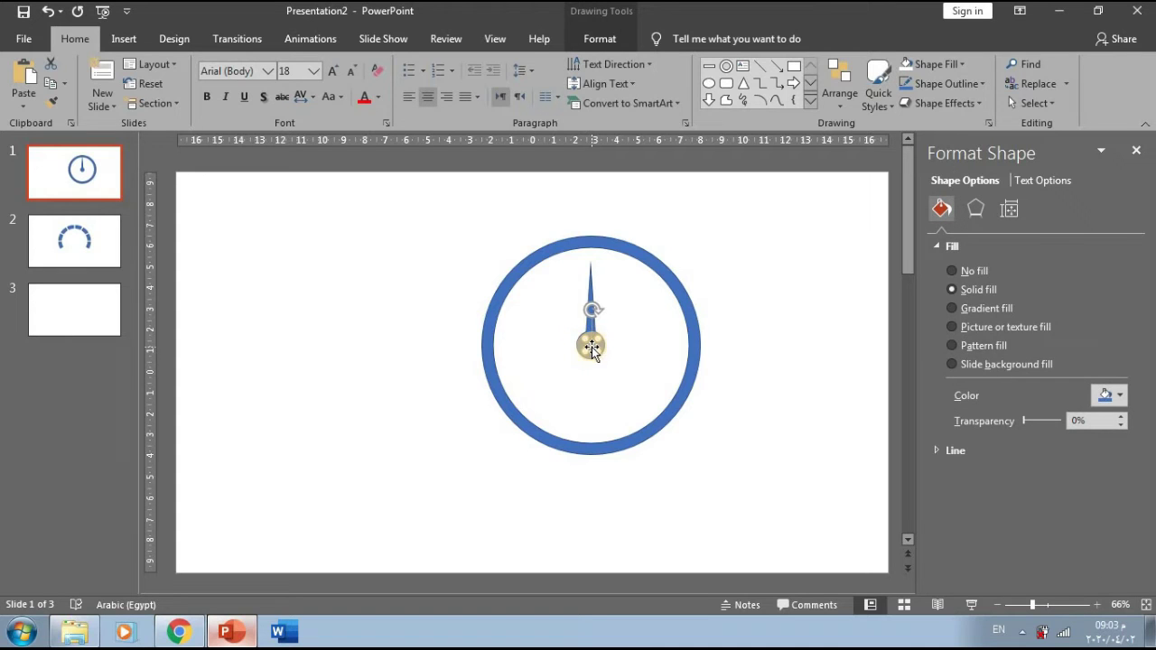
left_click(596, 39)
left_click(453, 355)
left_click(593, 343)
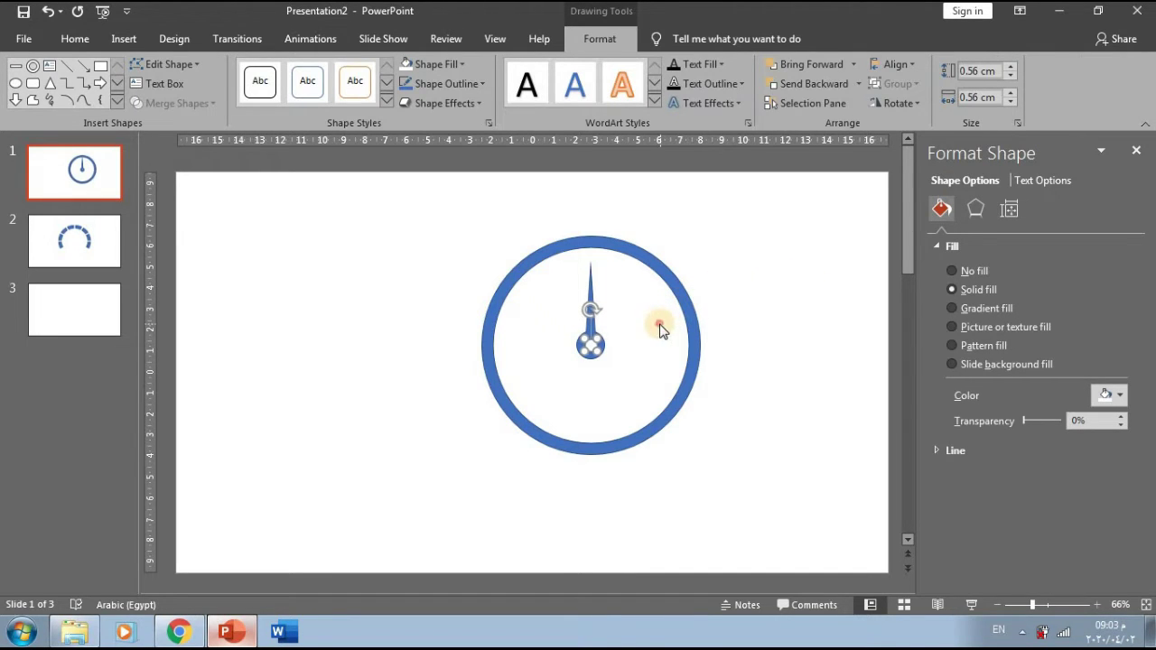
left_click(625, 381)
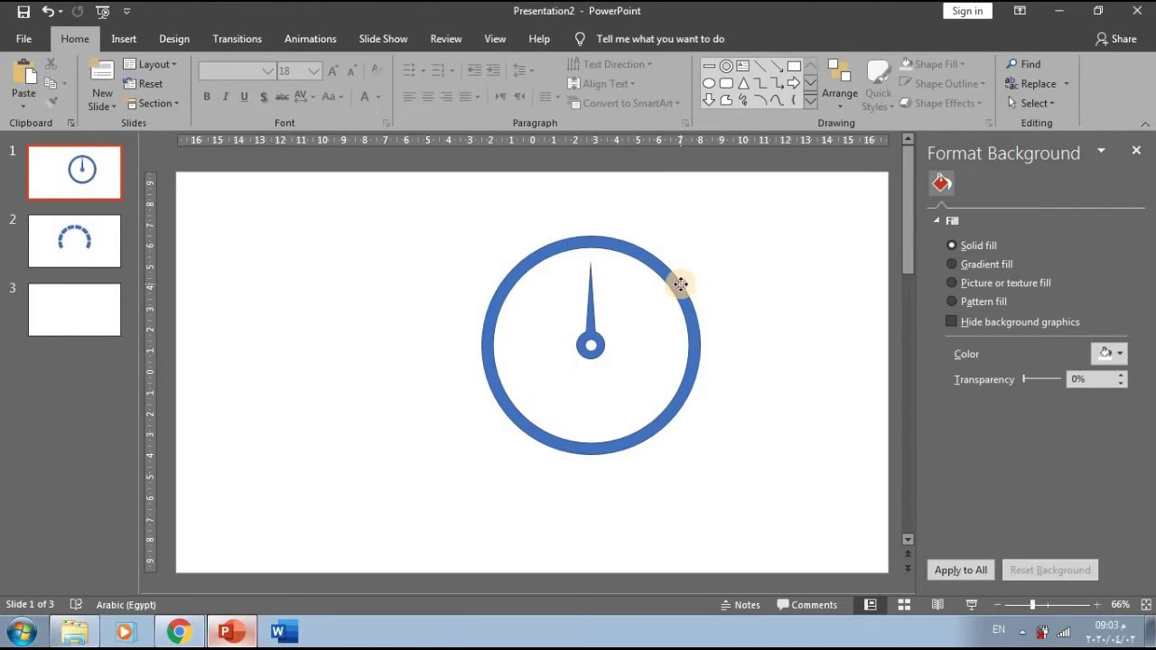
Give the outer ring no fill and no outline, making it invisible
left_click(680, 286)
left_click(424, 64)
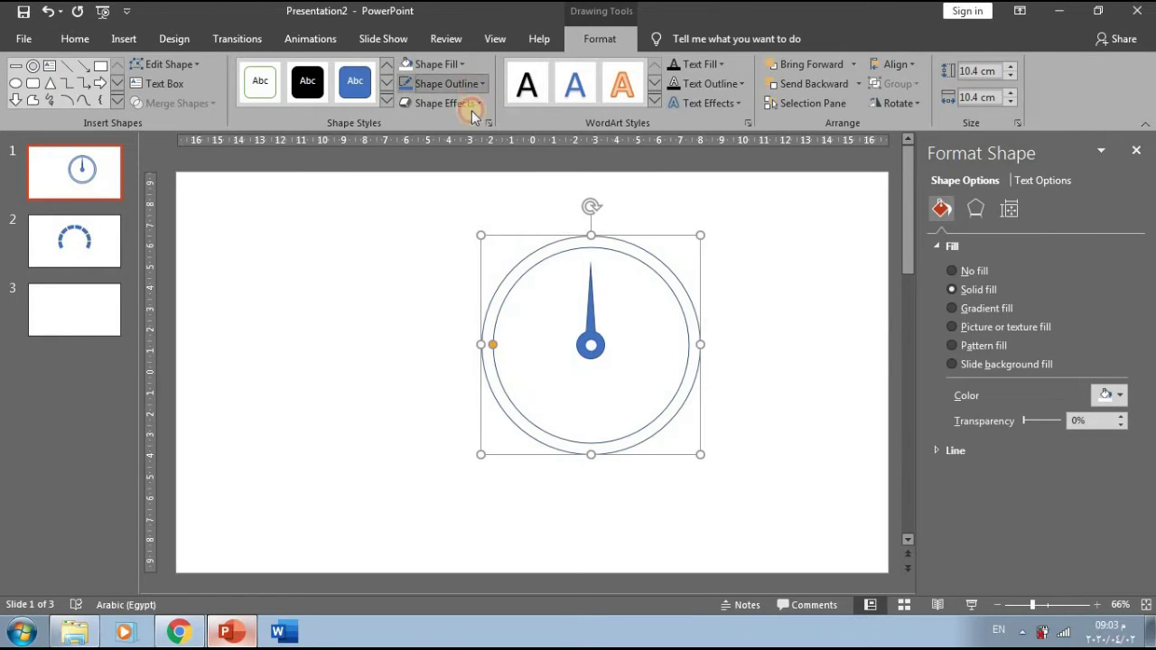
left_click(479, 83)
left_click(426, 233)
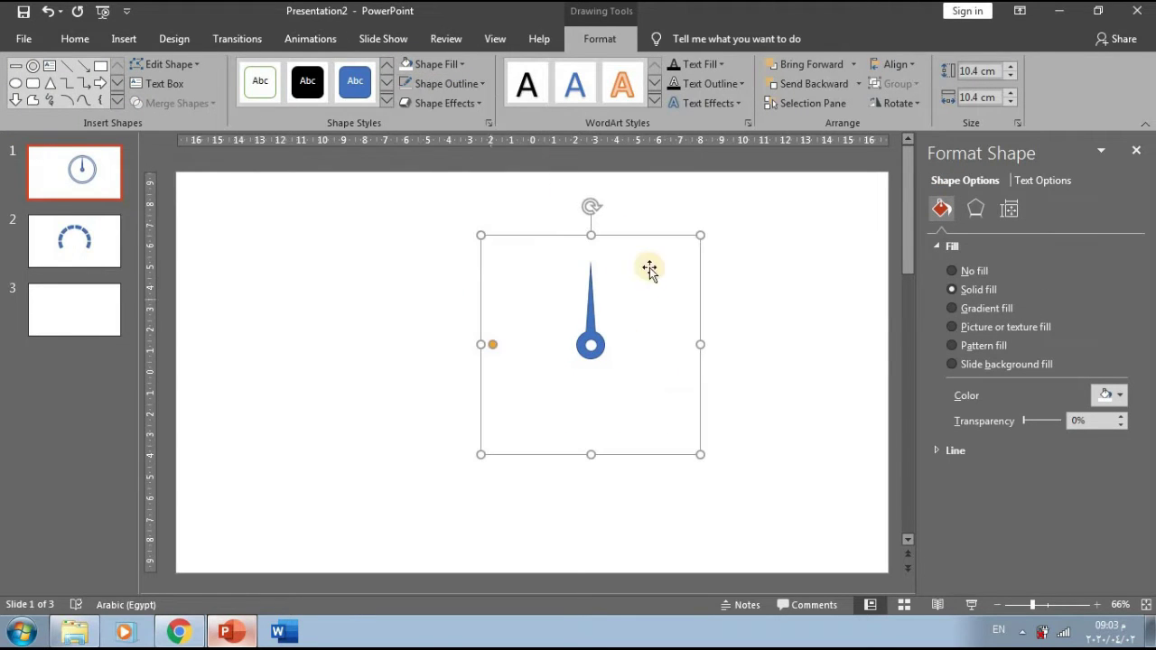
Group the needle with the invisible ring, then go to slide 2
key("ctrl+a")
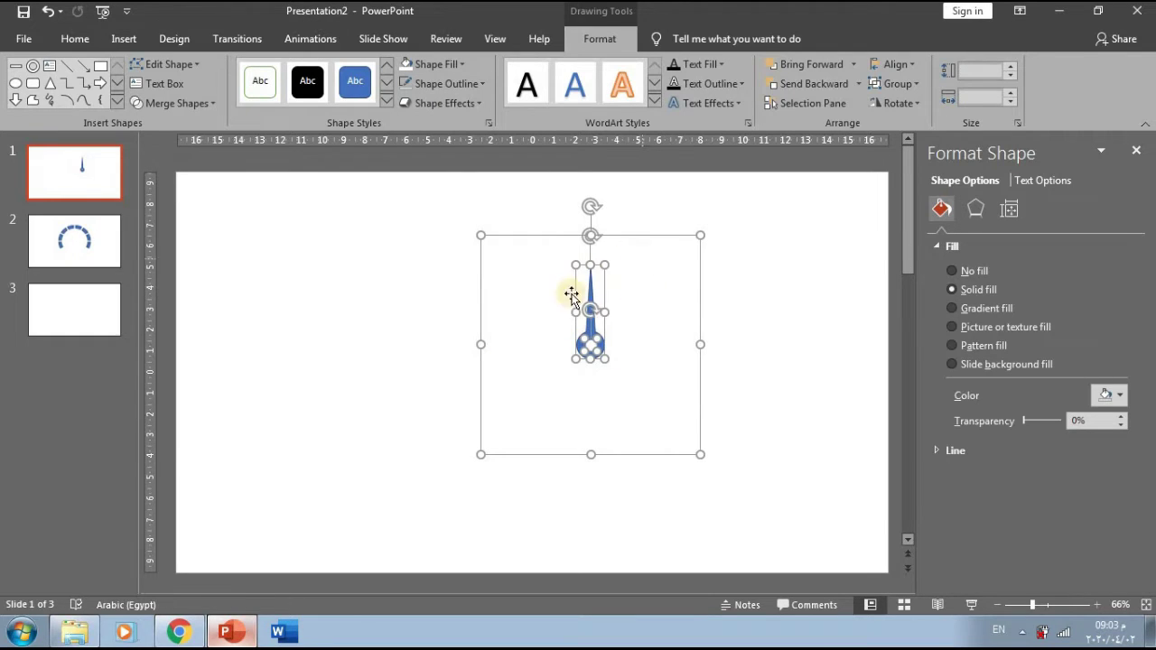
right_click(598, 325)
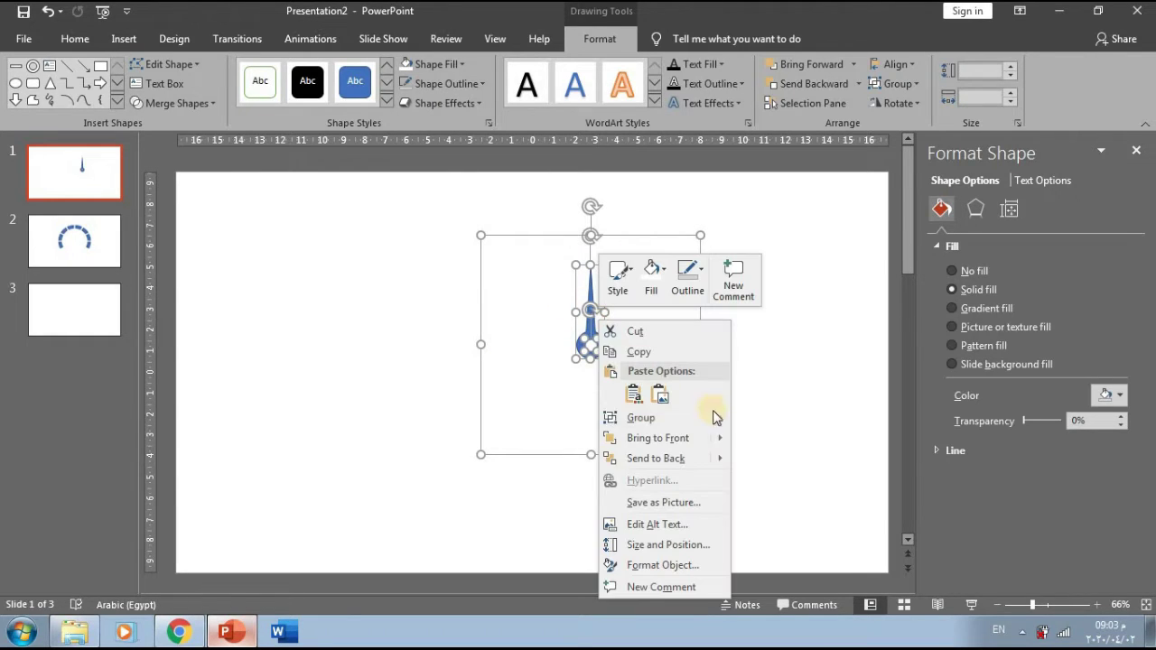
mouse_move(710, 426)
left_click(763, 420)
left_click(805, 335)
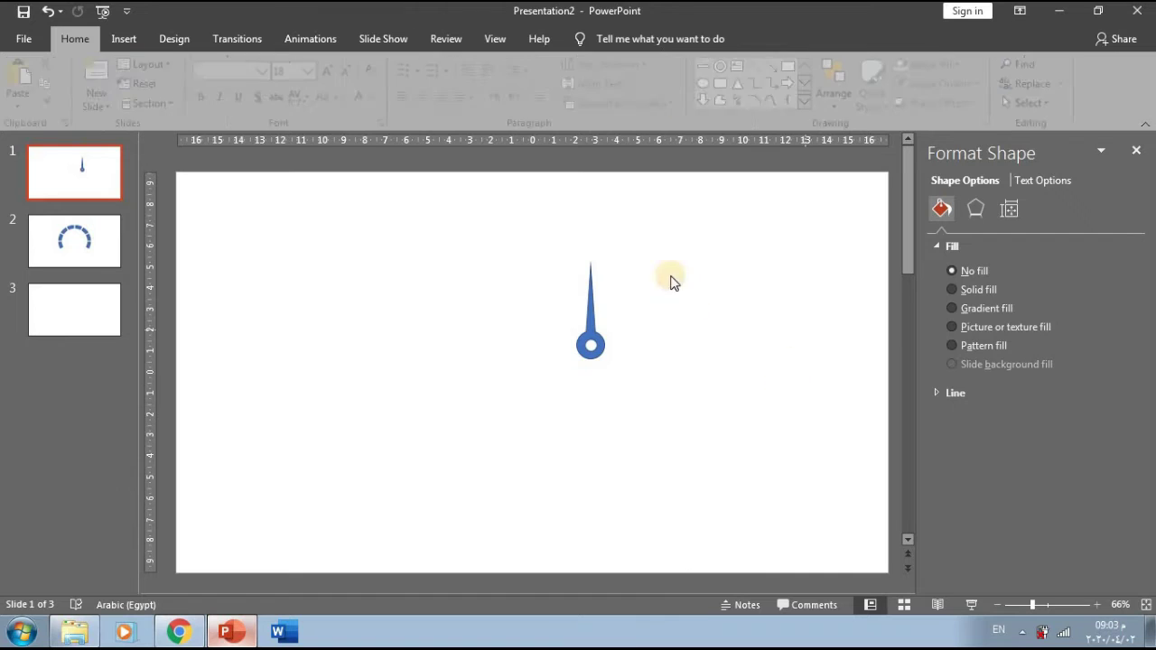
left_click(588, 303)
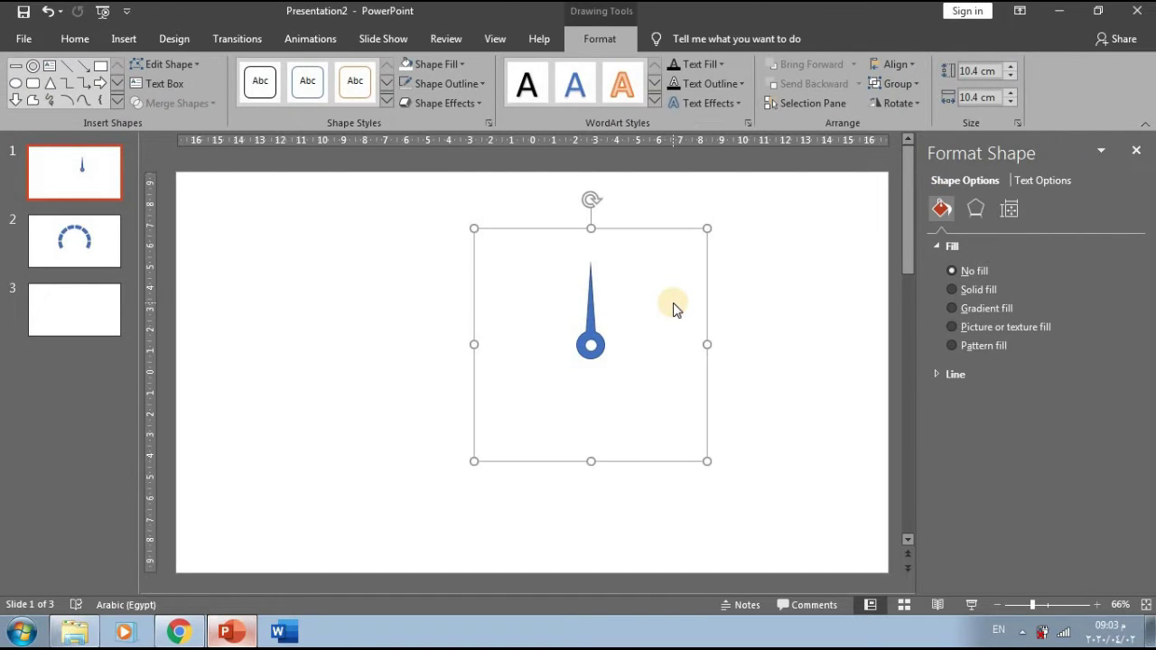
left_click(72, 240)
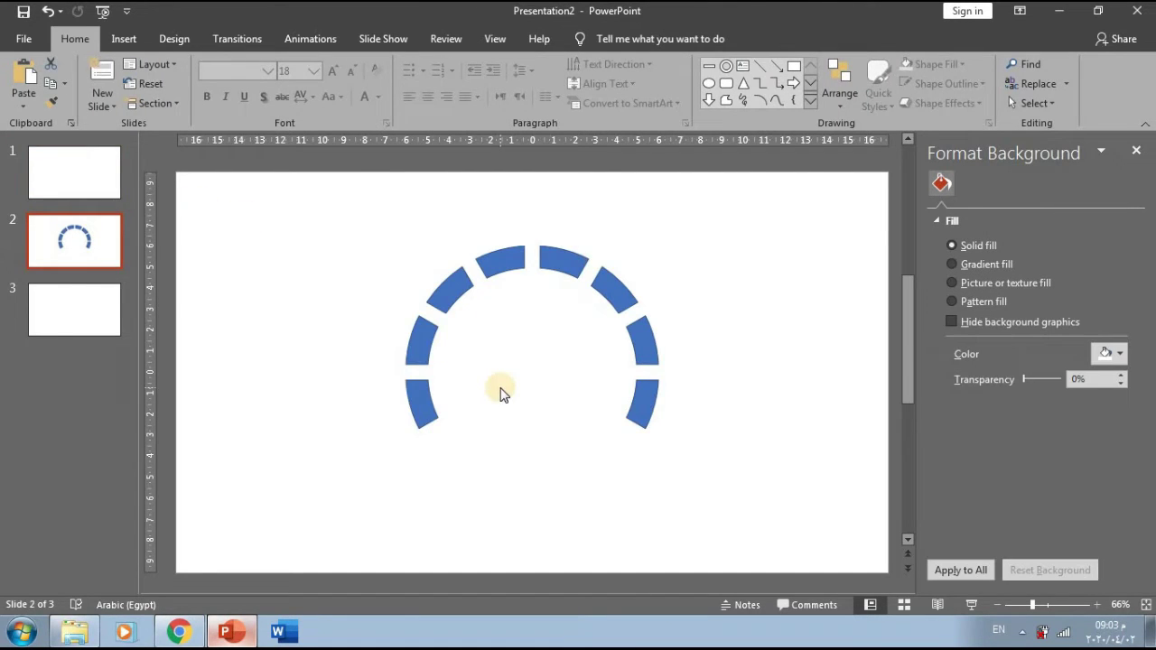
Paste the needle group at the gauge centre and send it one layer backward
key("ctrl+v")
left_click_drag(580, 361, 533, 370)
left_click(582, 46)
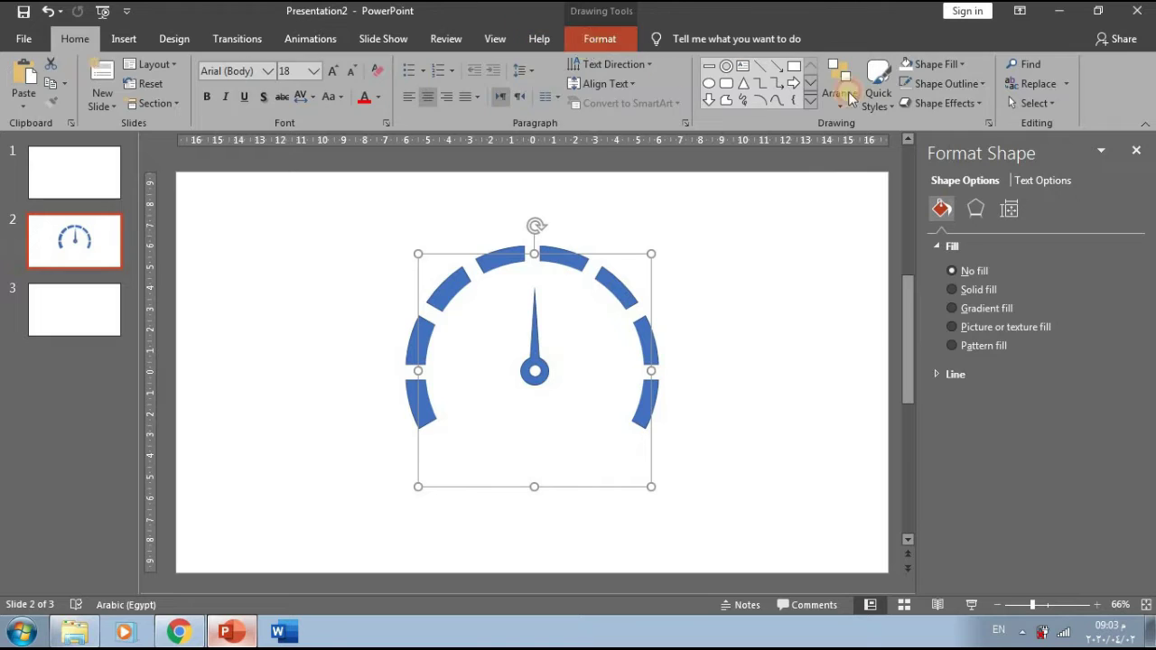
left_click(809, 86)
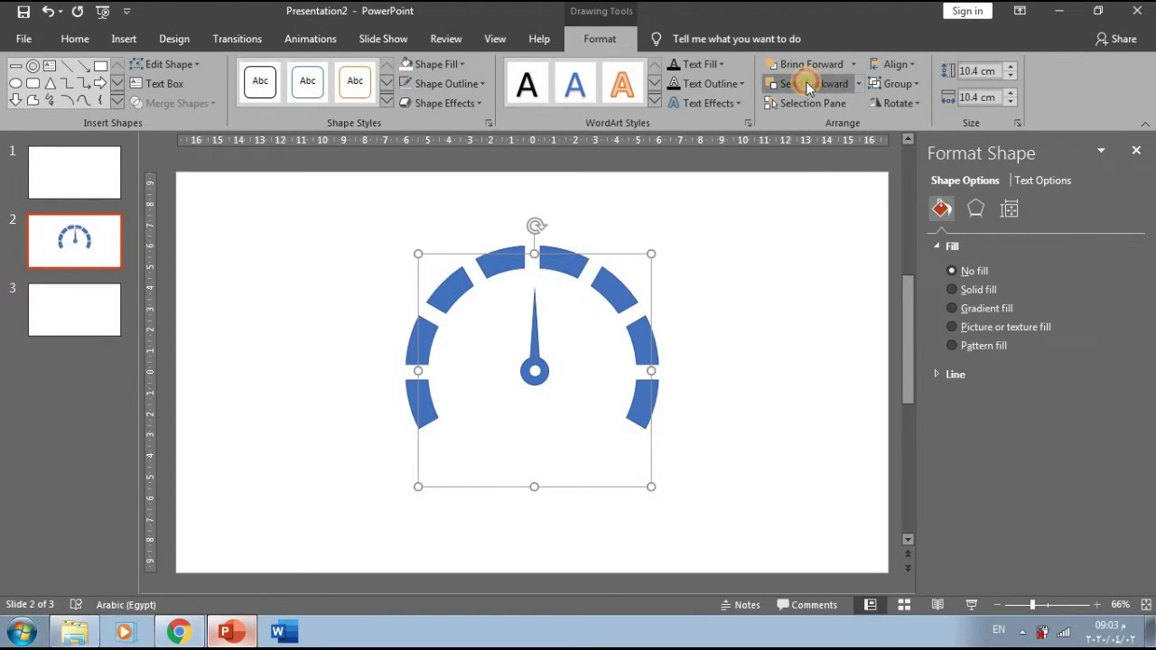
Delete the lower-left and lower-right gauge segments
left_click(392, 408)
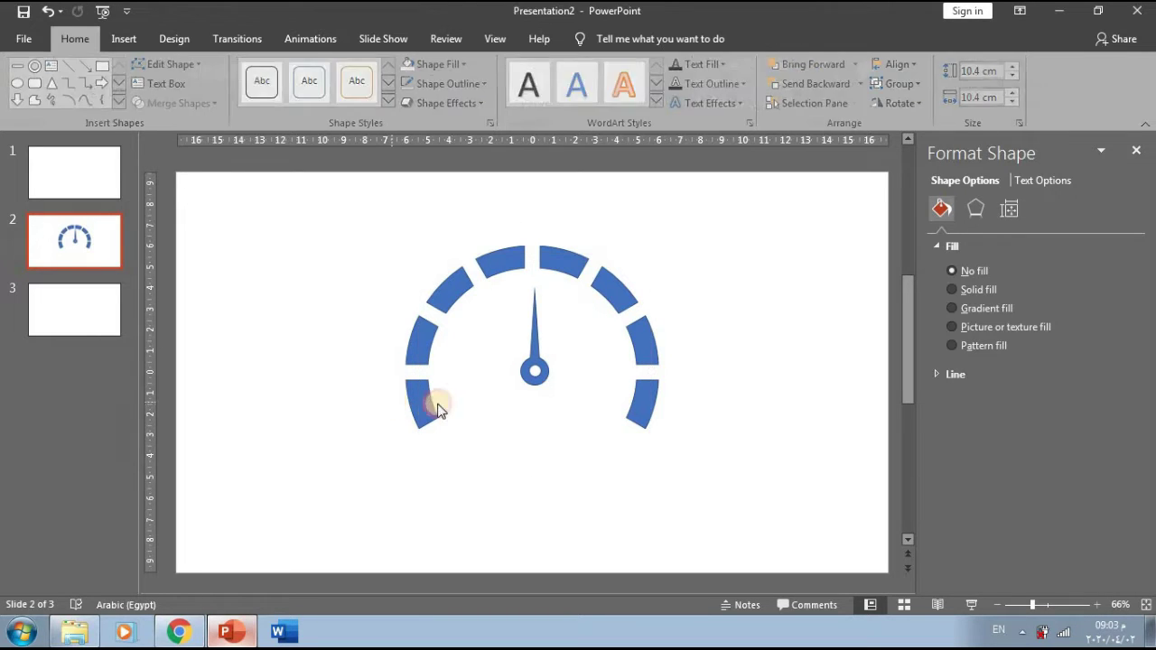
left_click(424, 400)
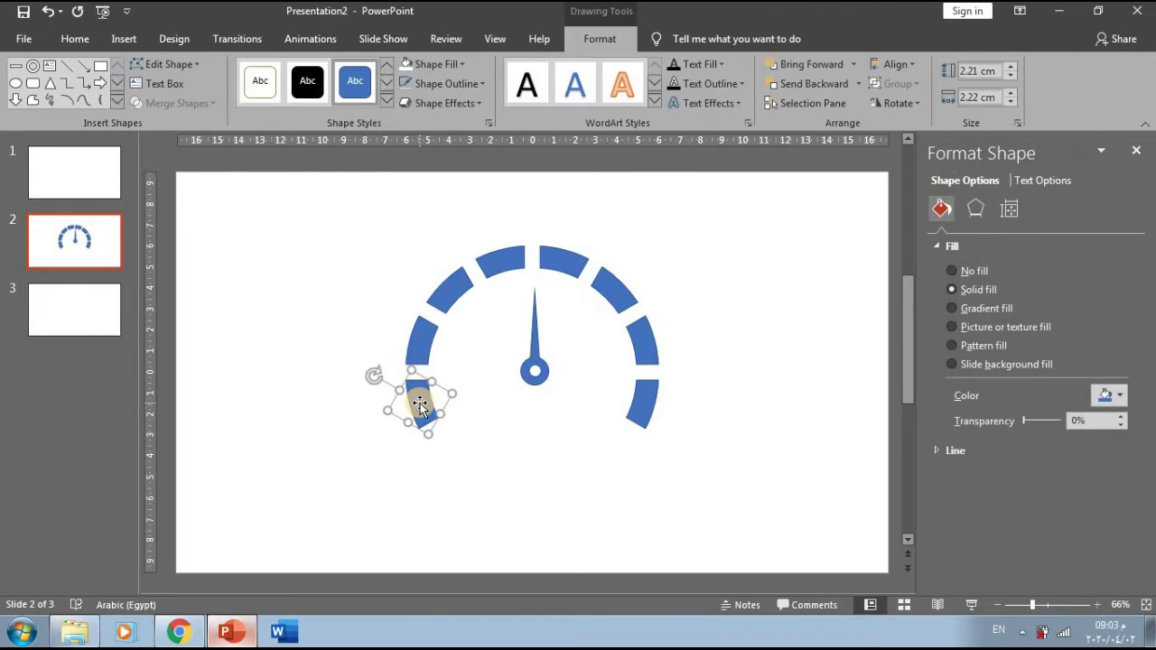
key("Delete")
left_click(642, 408)
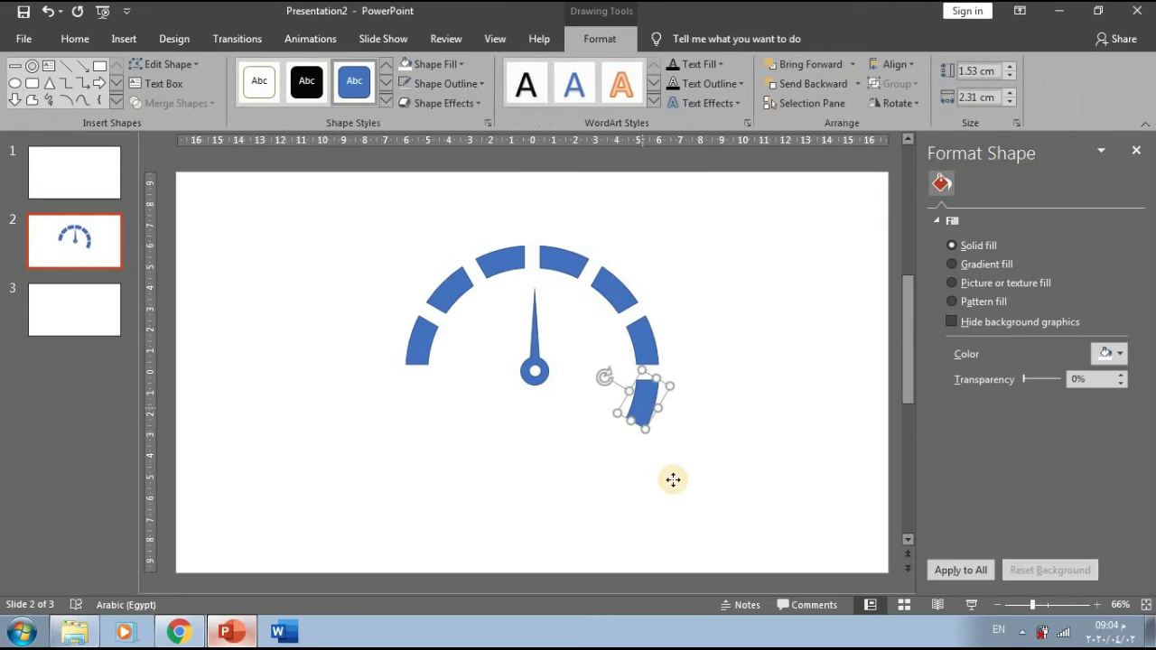
key("Delete")
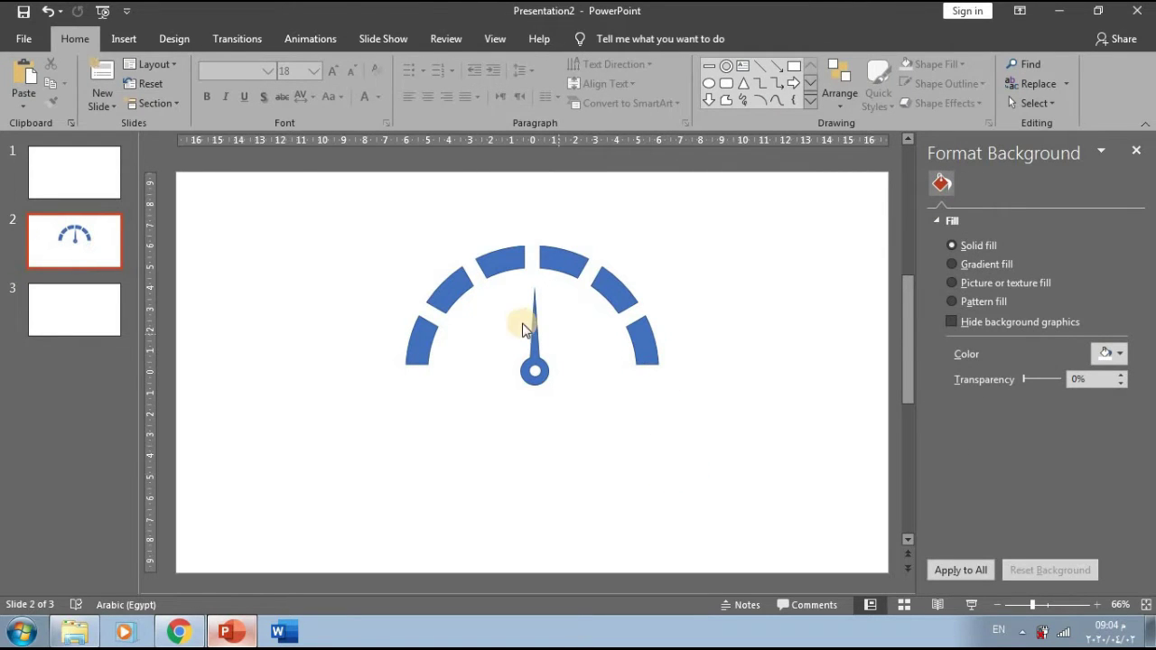
left_click(535, 334)
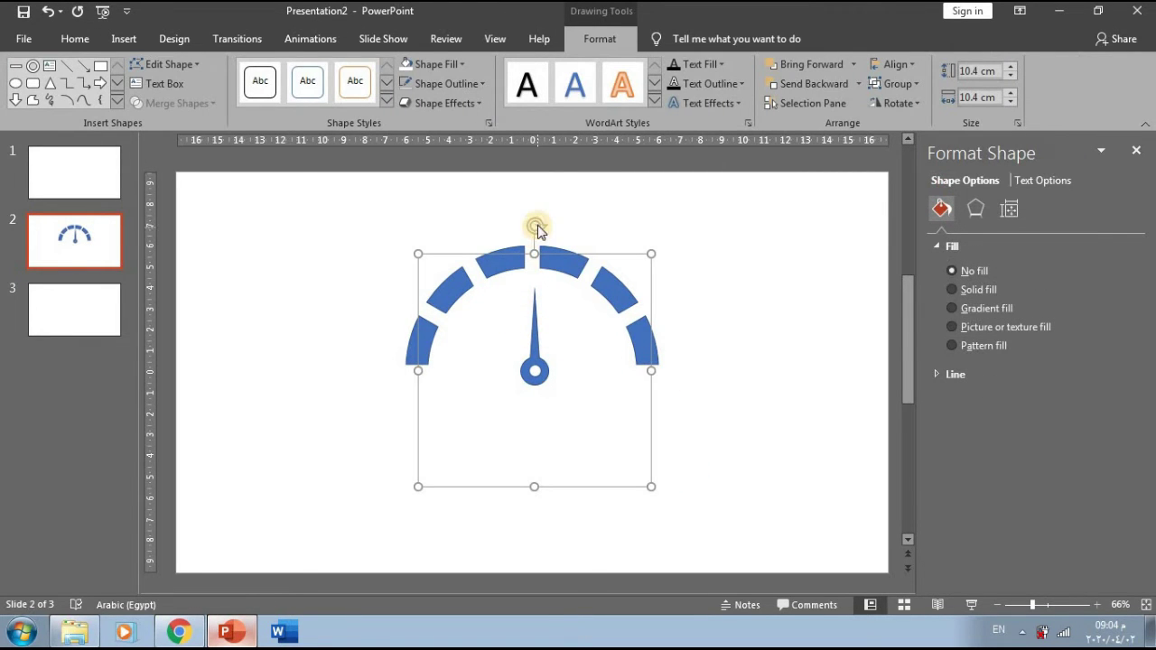
Rotate the gauge needle on slide 2 so it points left
left_click_drag(530, 230, 313, 358)
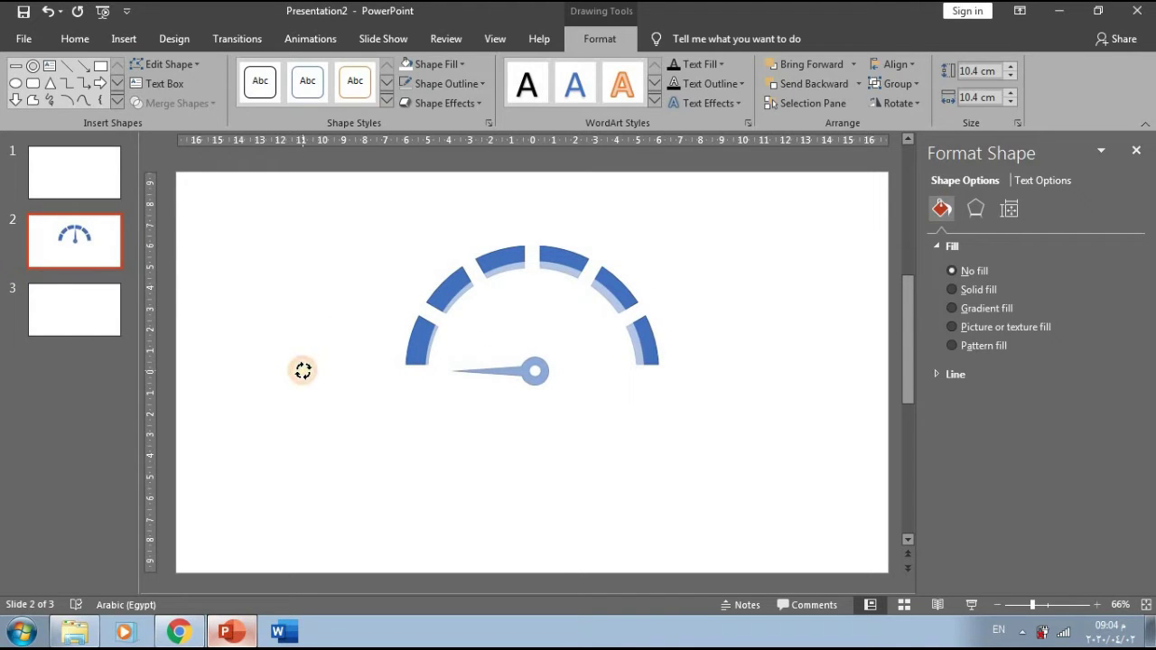
left_click_drag(303, 370, 303, 371)
left_click(276, 454)
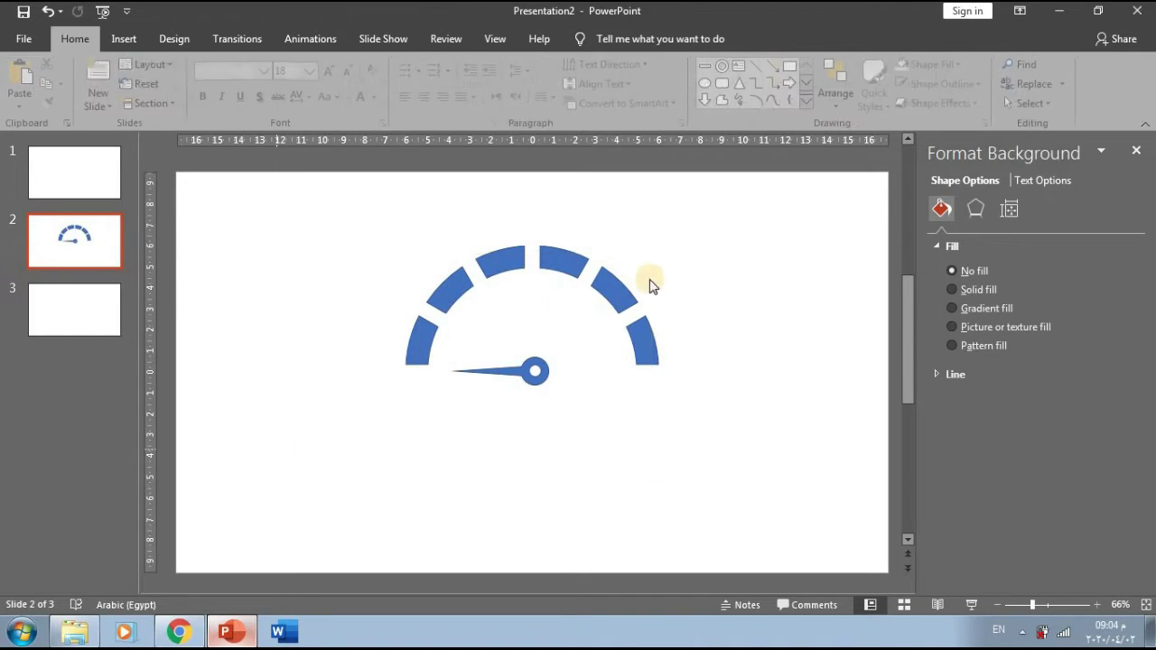
left_click(687, 237)
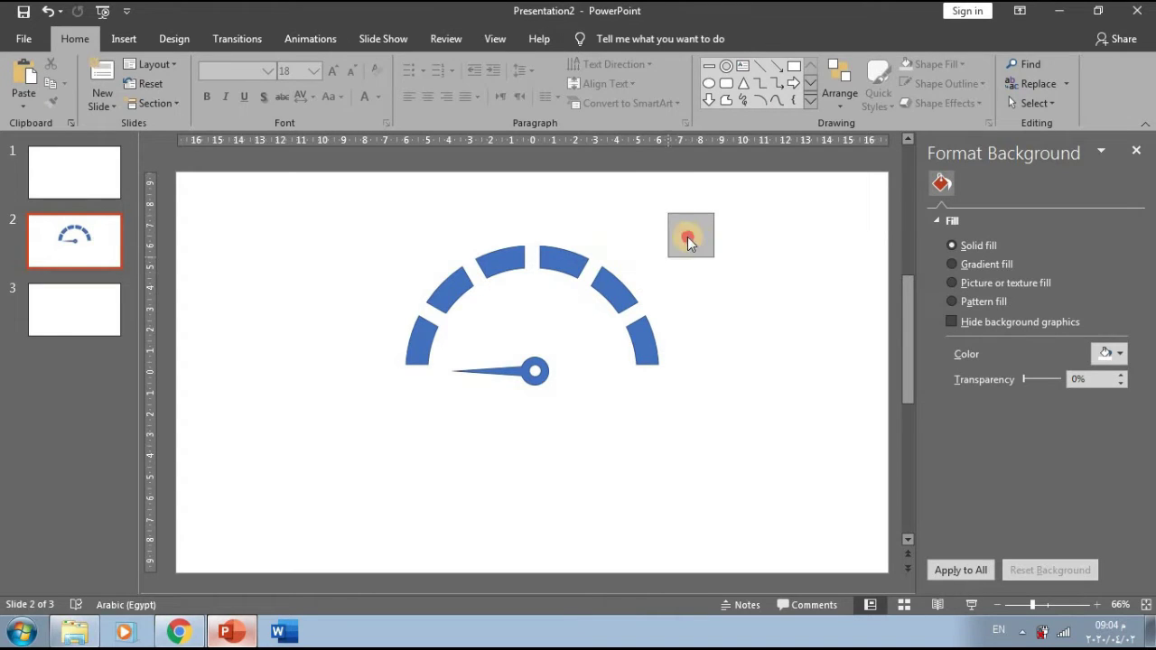
Remove the fill from all six gauge segments on slide 2
left_click(422, 333)
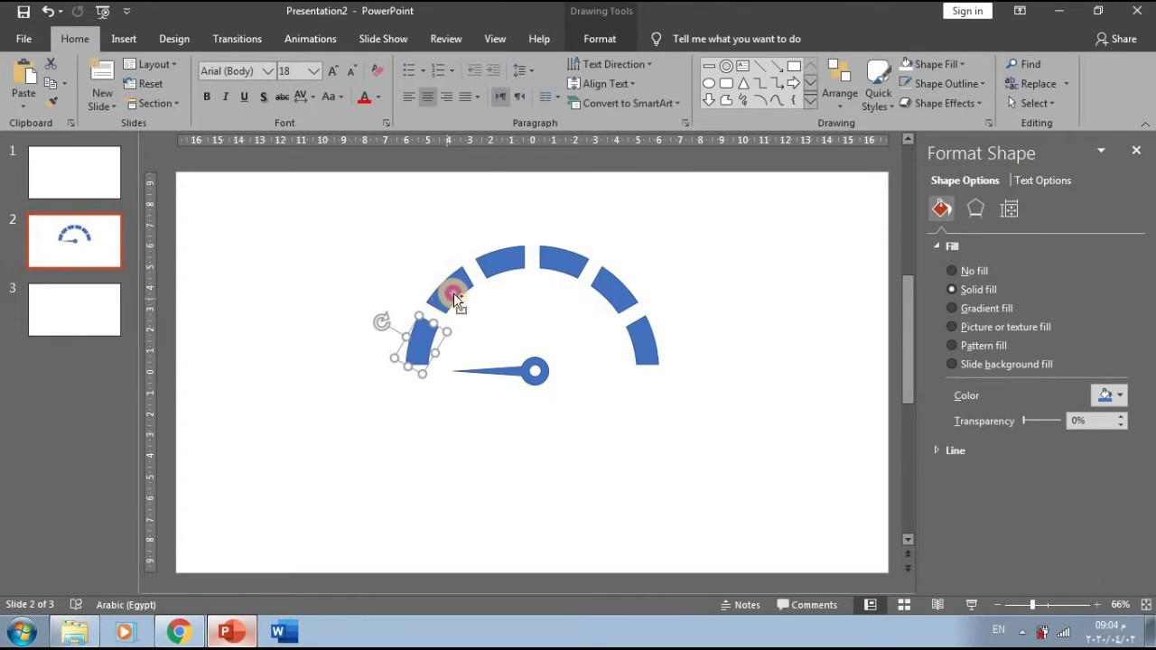
left_click(454, 298, "shift")
left_click(513, 257, "shift")
left_click(563, 262, "shift")
left_click(616, 290, "shift")
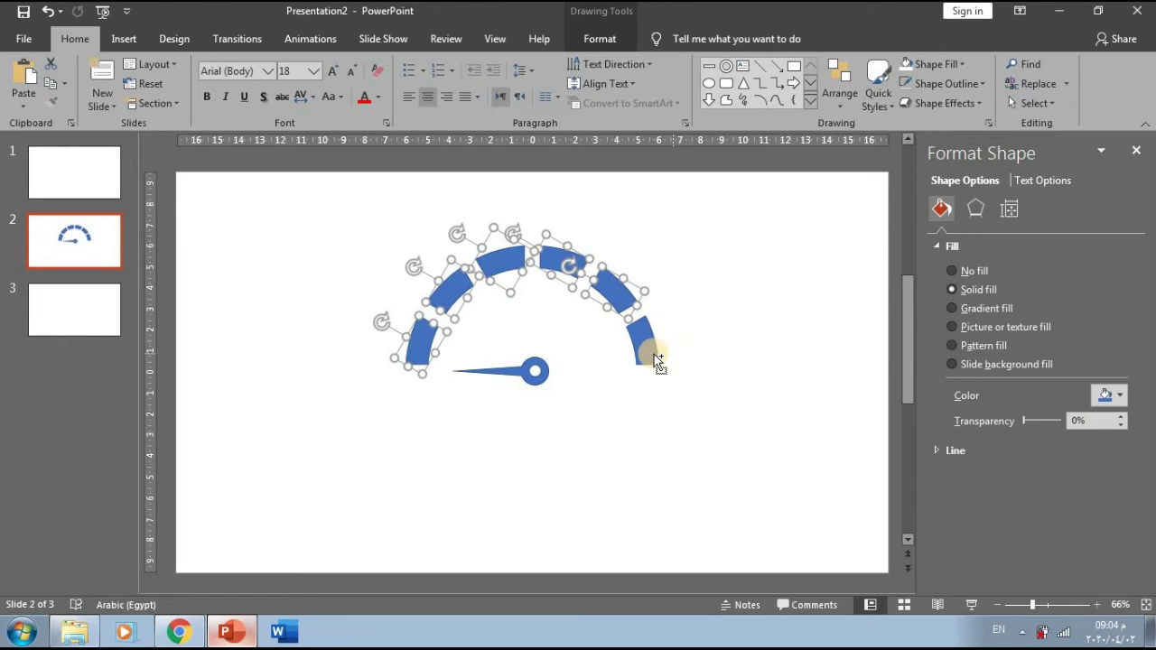
left_click(647, 346, "shift")
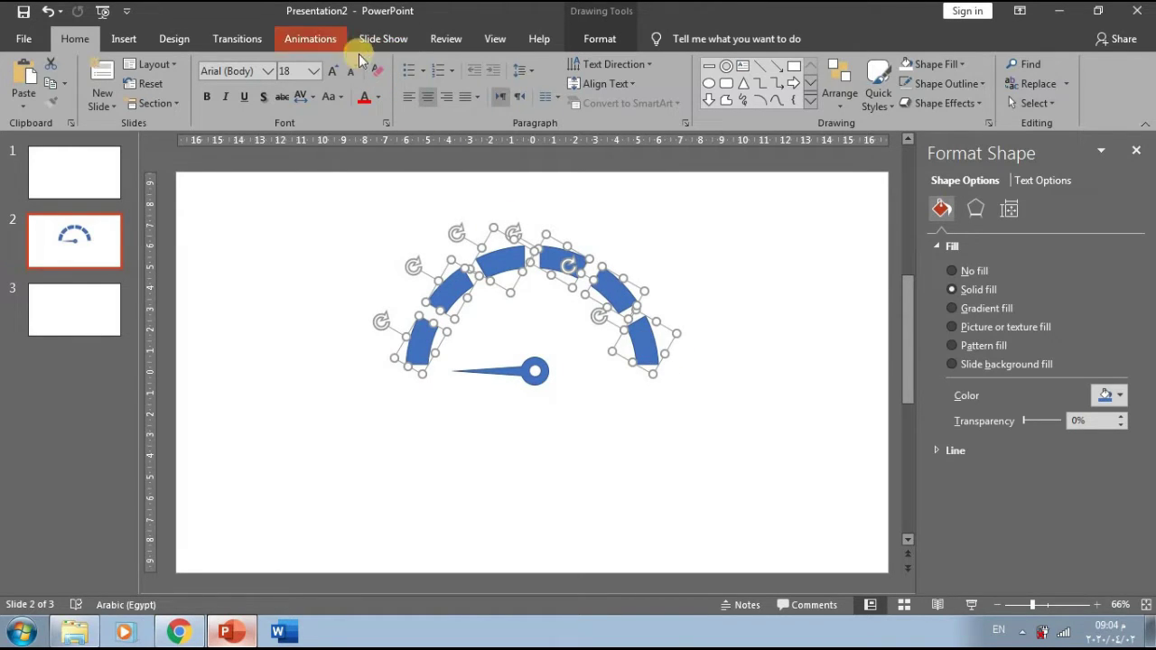
scroll(512, 79, "down", 9)
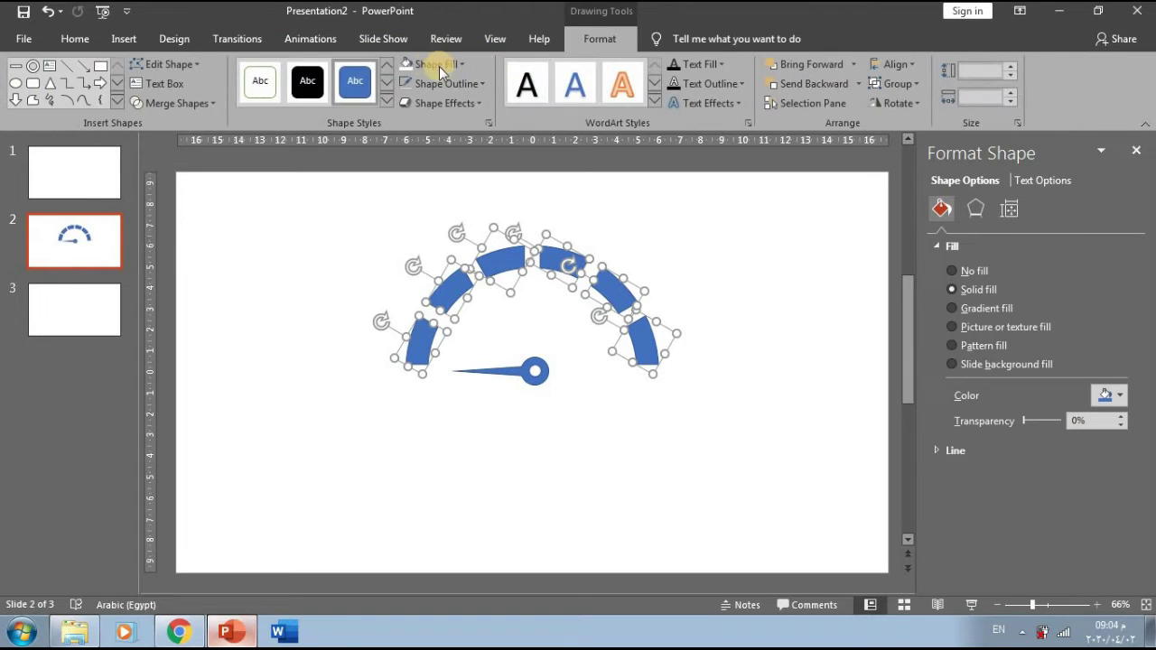
left_click(403, 64)
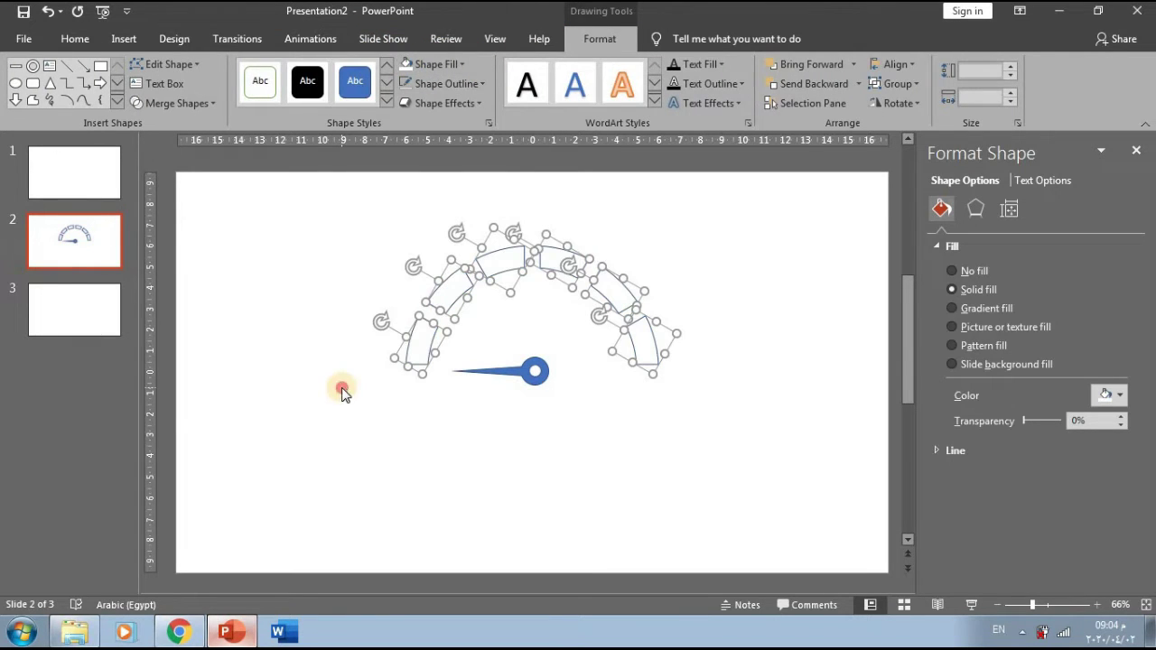
left_click(342, 390)
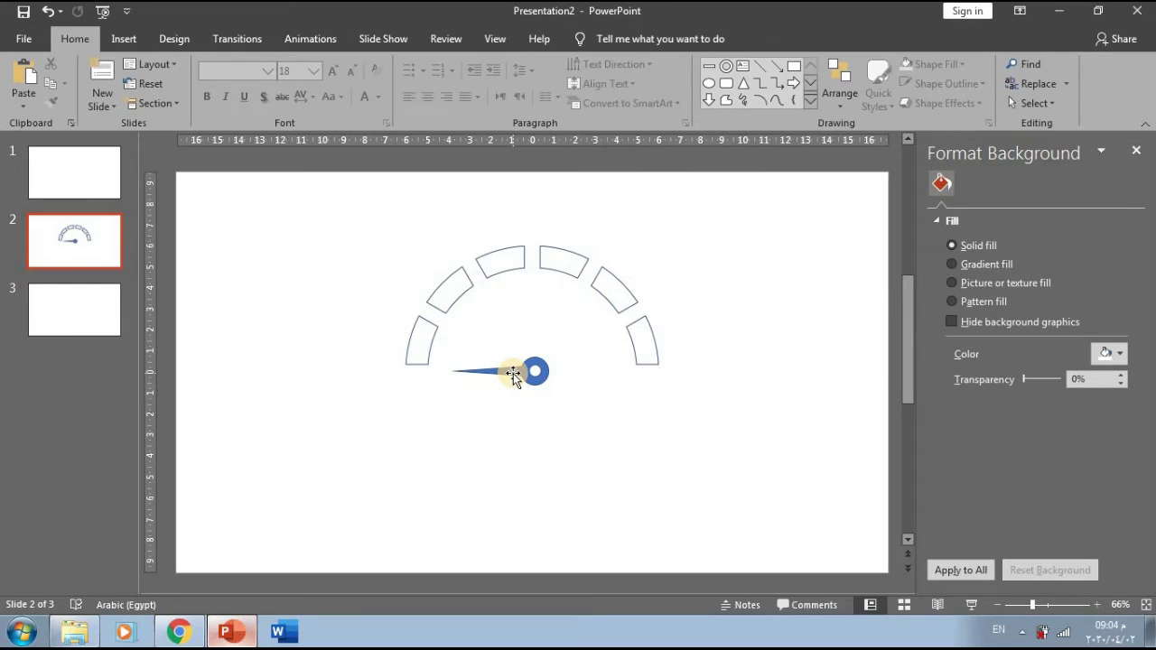
Go to empty slide 3 and copy the blue-and-white-planet-display-87009 photo from the Earth folder
left_click(513, 373)
left_click(757, 376)
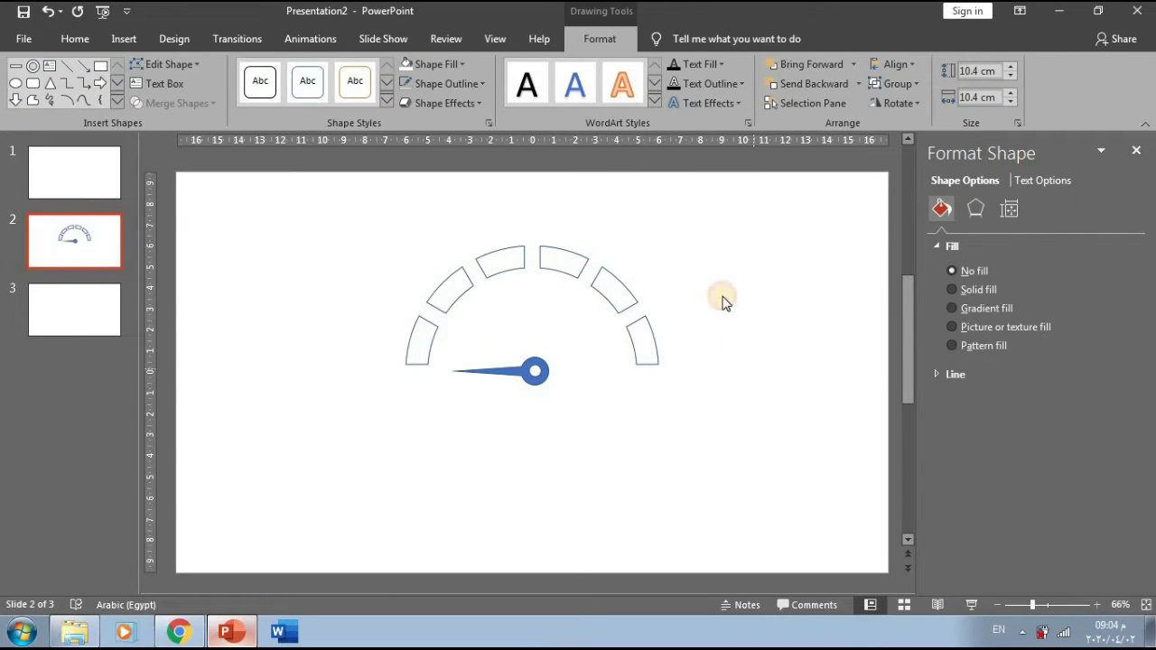
left_click(102, 318)
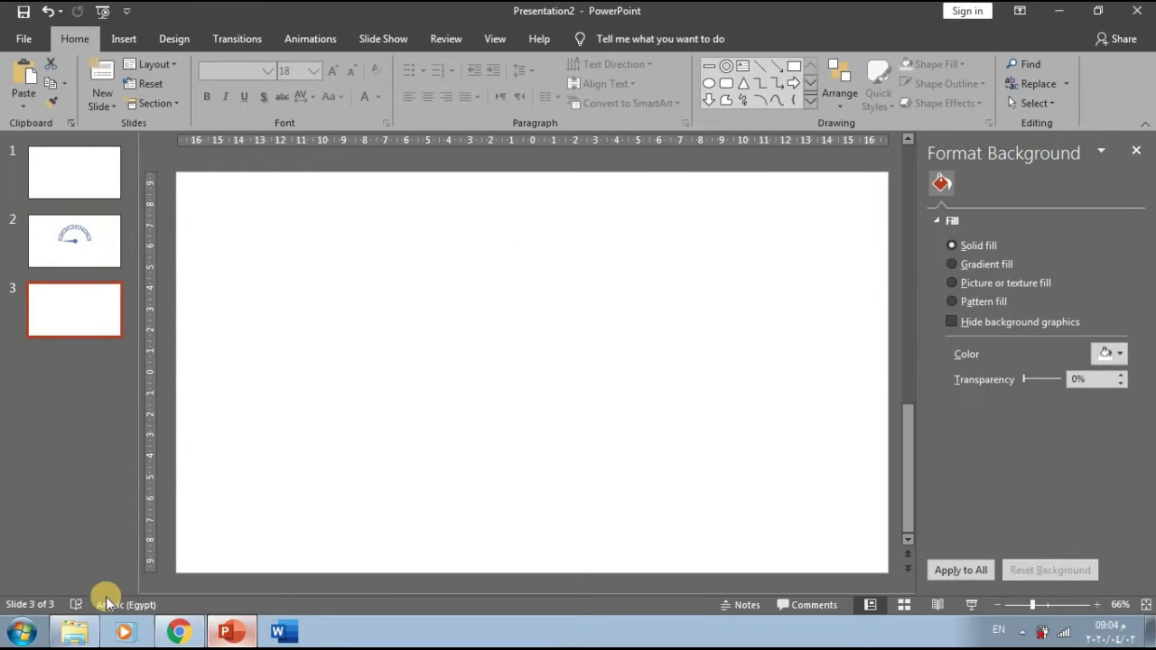
left_click(77, 623)
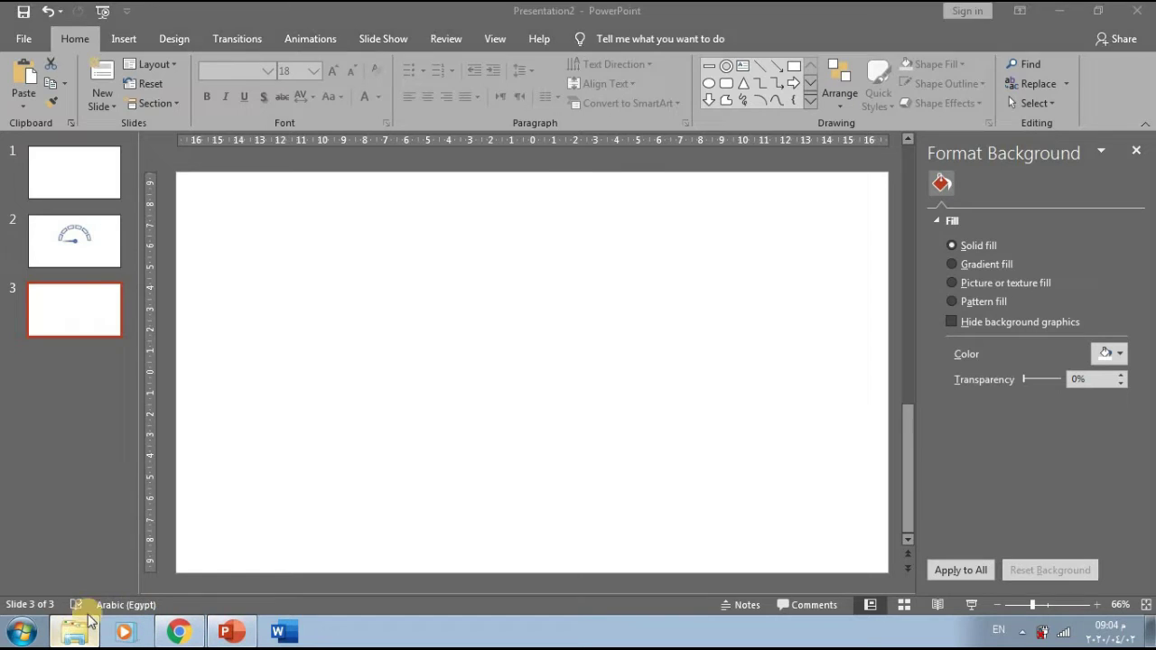
left_click(485, 126)
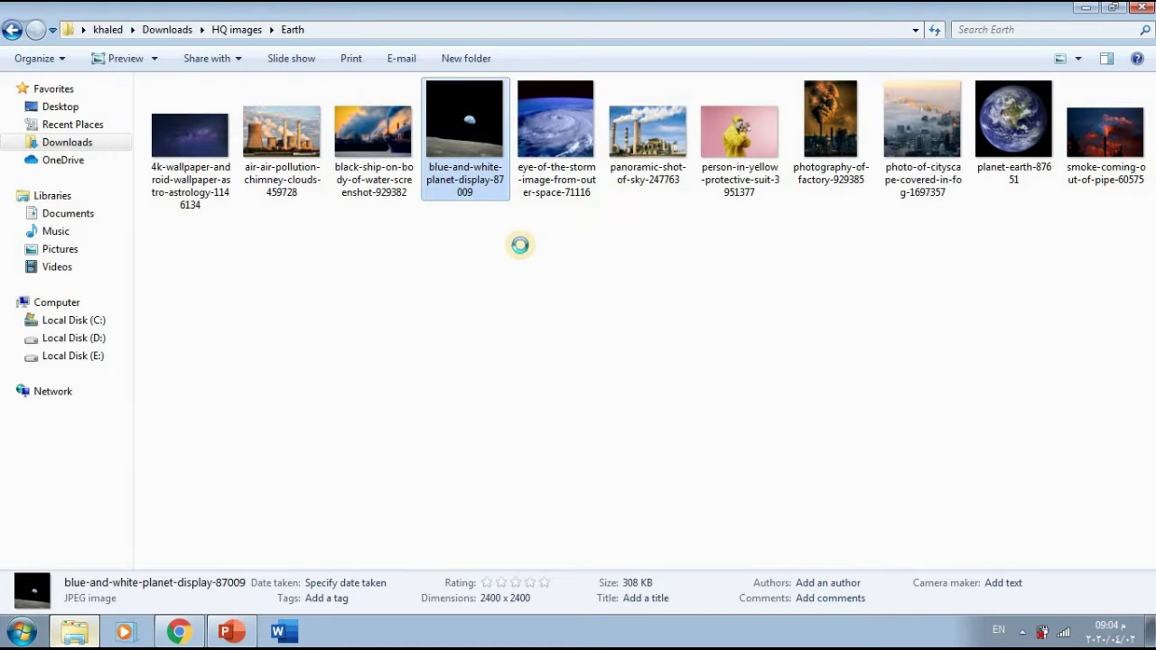
right_click(482, 118)
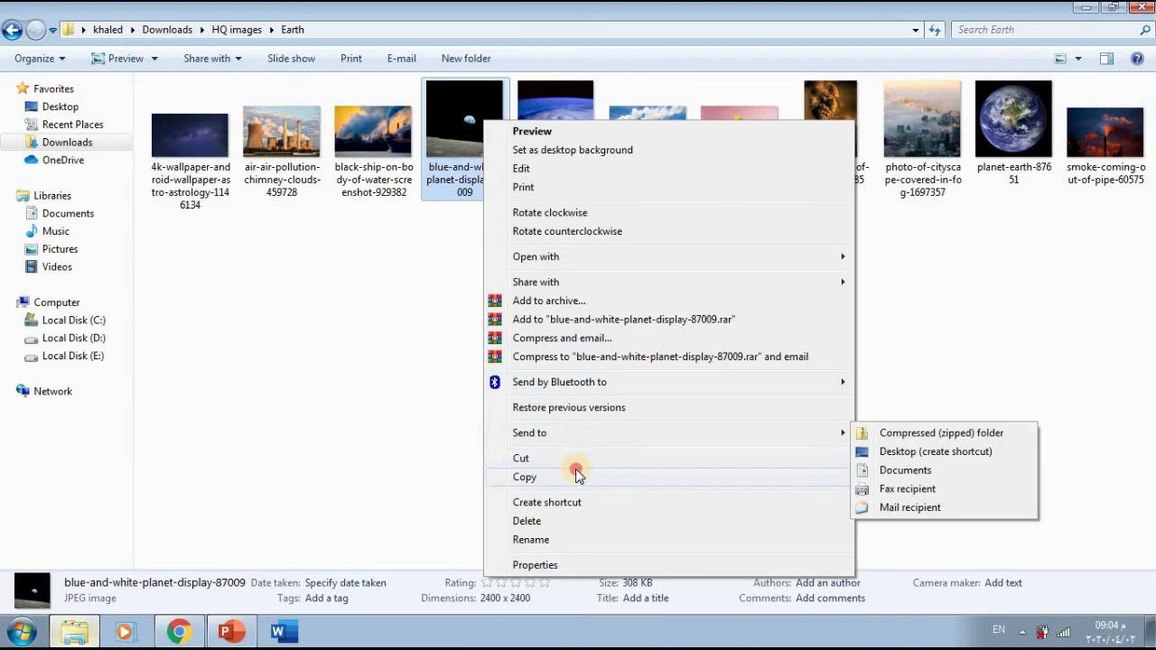
left_click(578, 472)
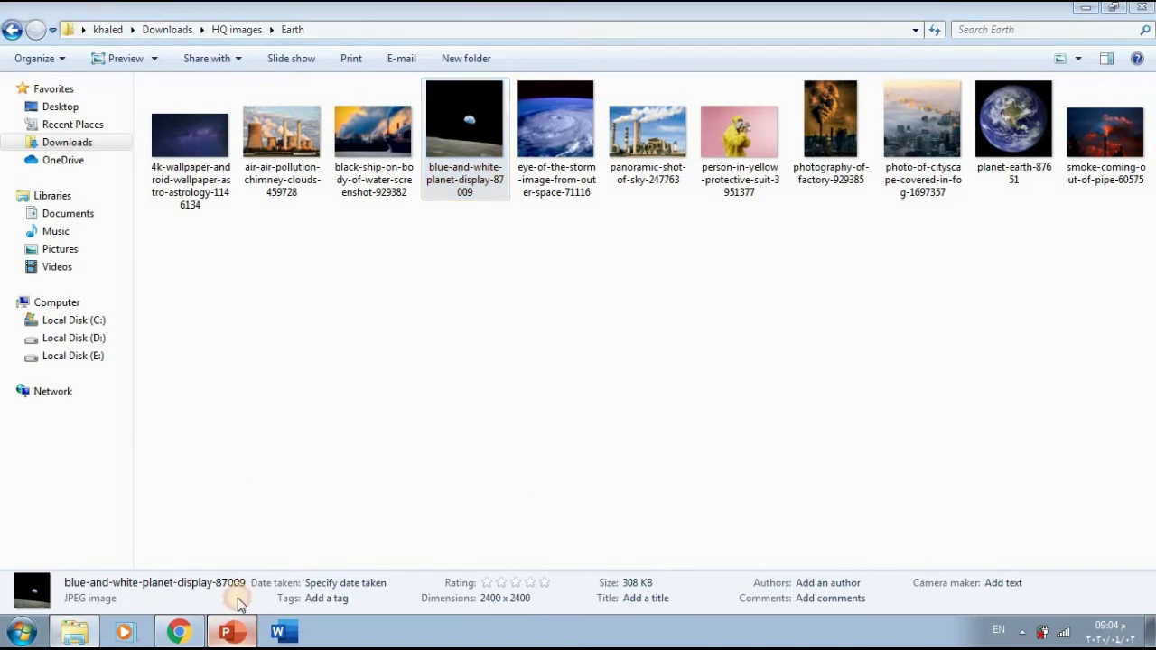
left_click(226, 634)
right_click(406, 299)
Paste the planet photo onto slide 3 and crop it to a 16:9 aspect ratio
left_click(440, 334)
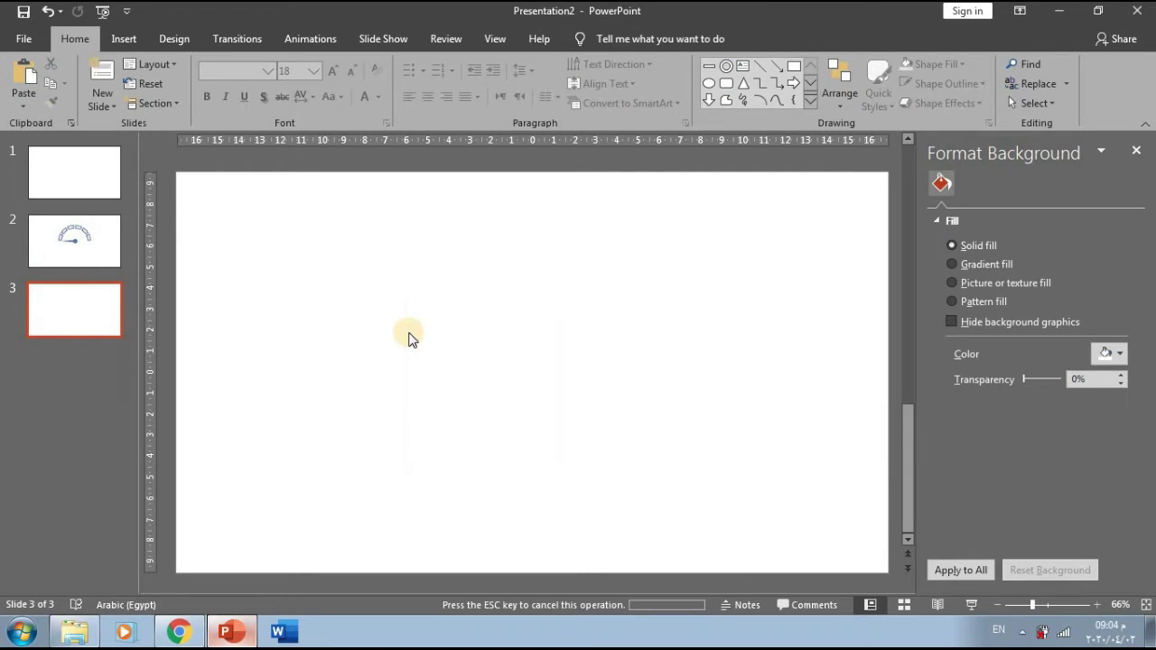
left_click(1136, 150)
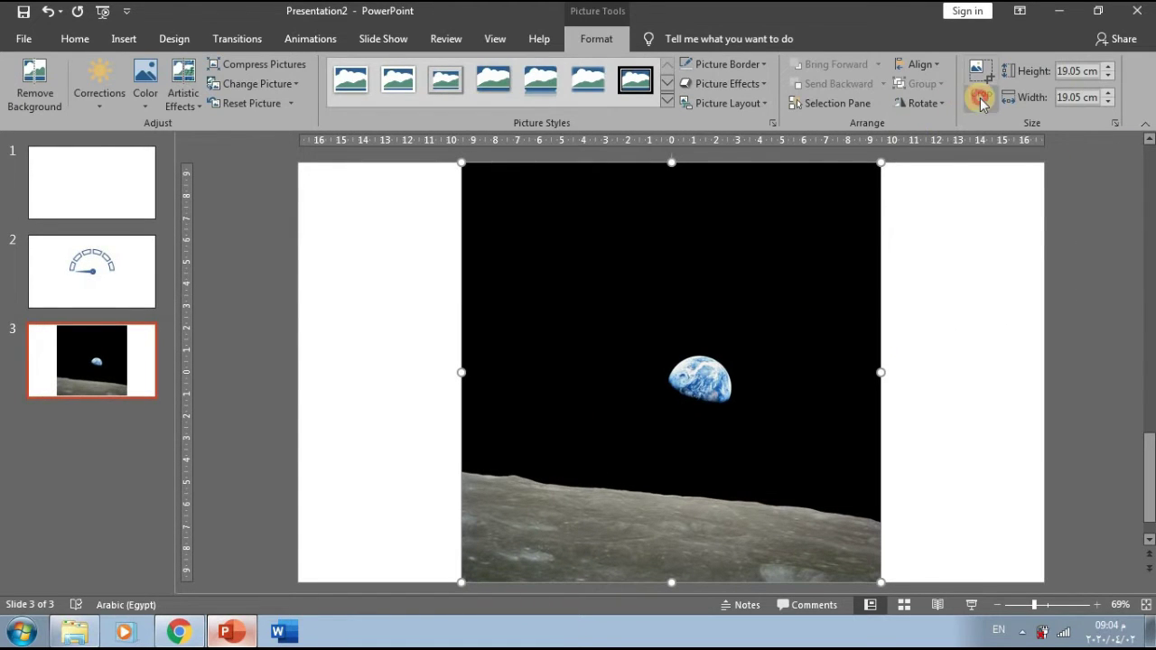
left_click(981, 99)
mouse_move(1058, 167)
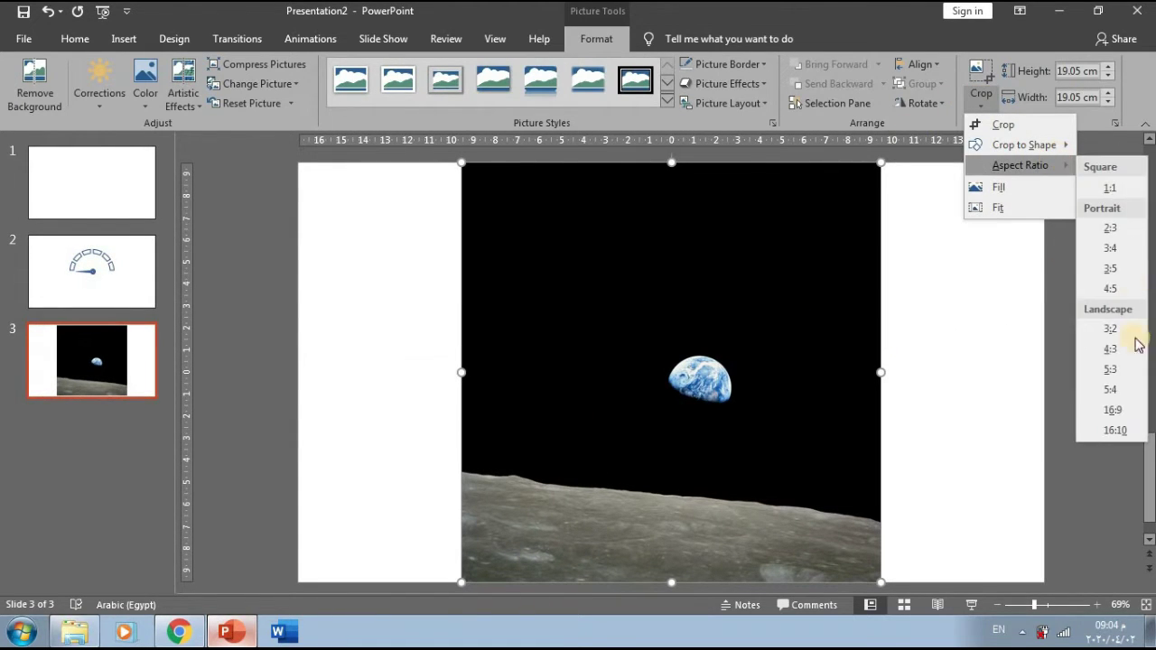
left_click(1116, 407)
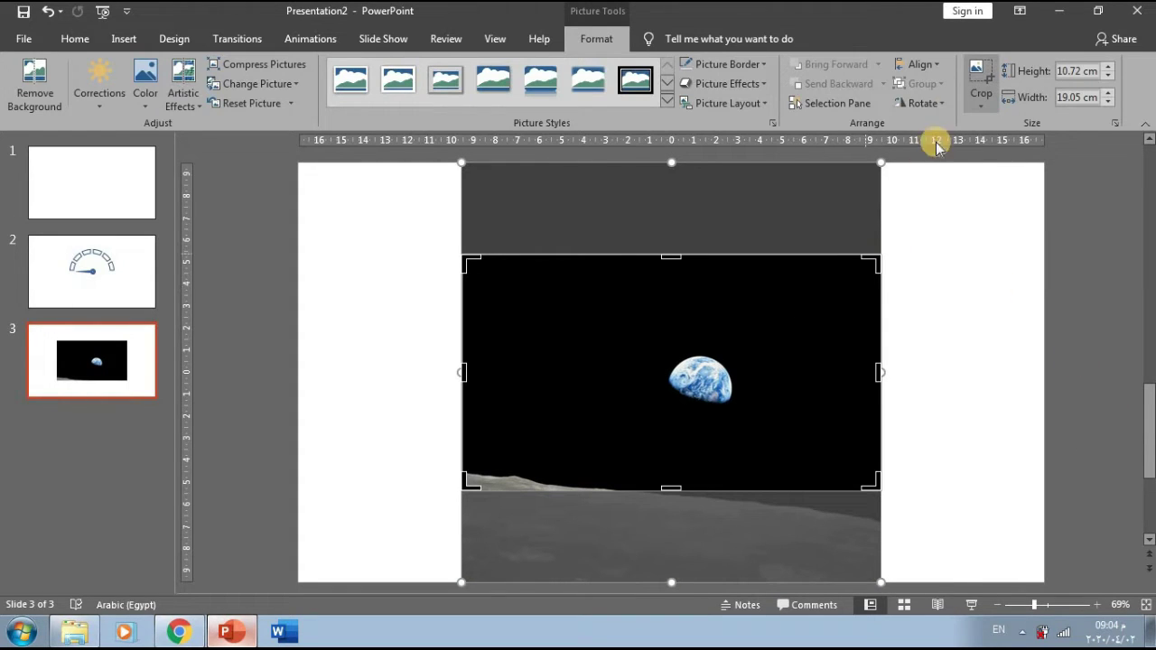
left_click(977, 74)
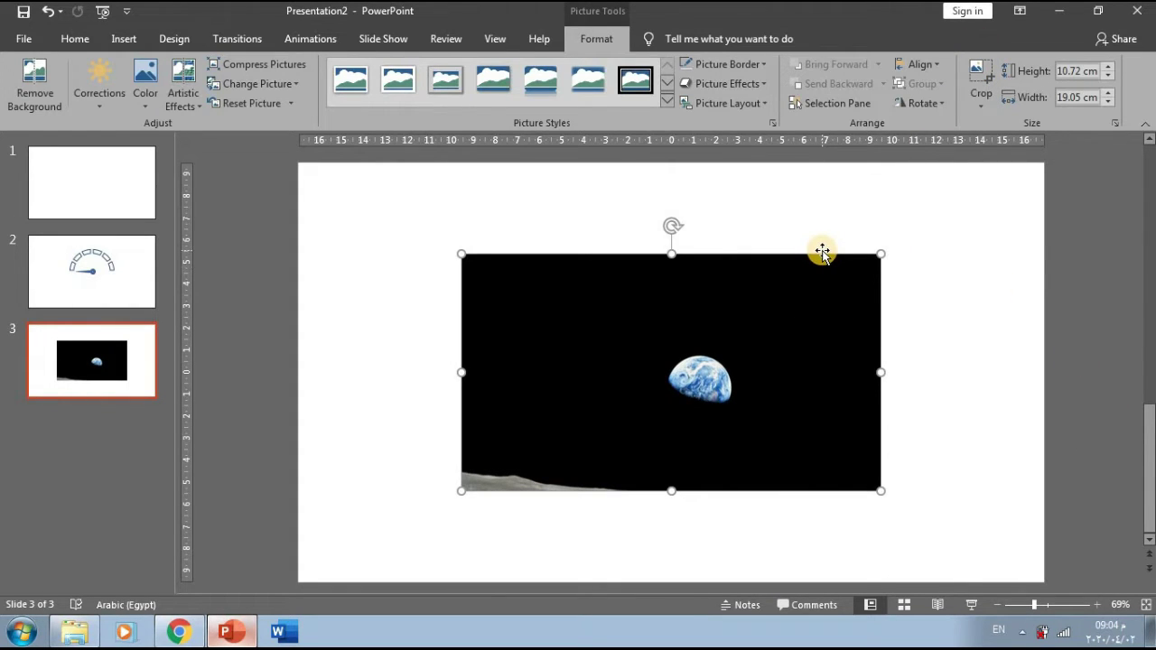
Align the photo left and top, stretch it to fill slide 3, then select slide 2's gauge arcs
left_click(914, 65)
left_click(930, 86)
left_click(915, 65)
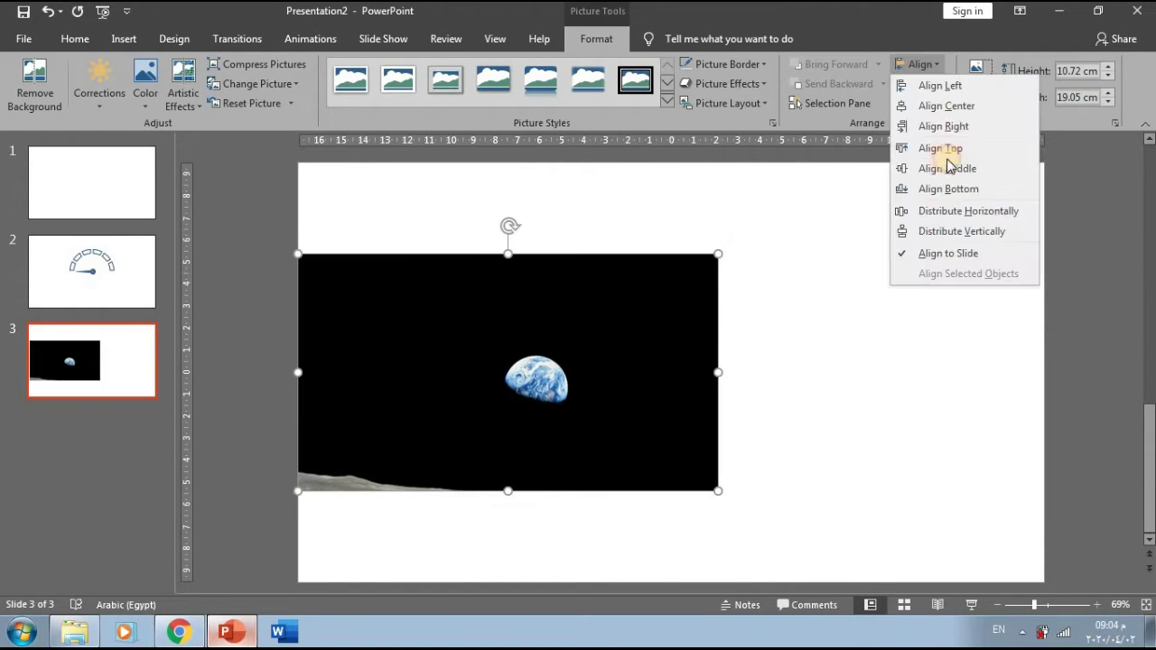
left_click(932, 149)
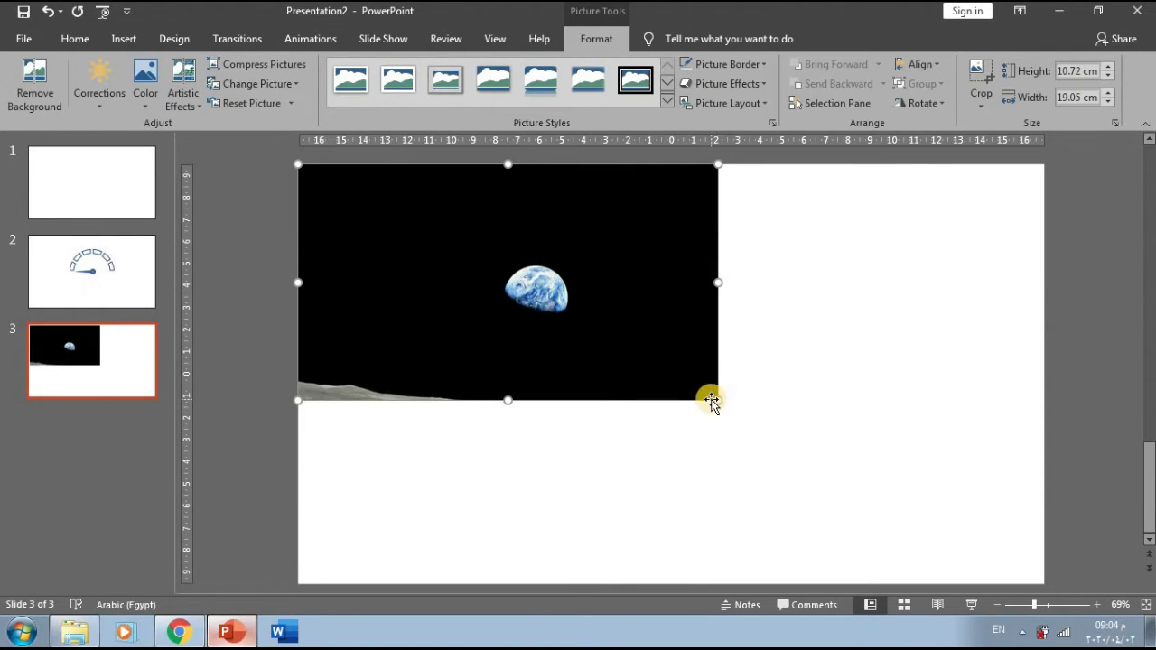
left_click_drag(719, 399, 1044, 575)
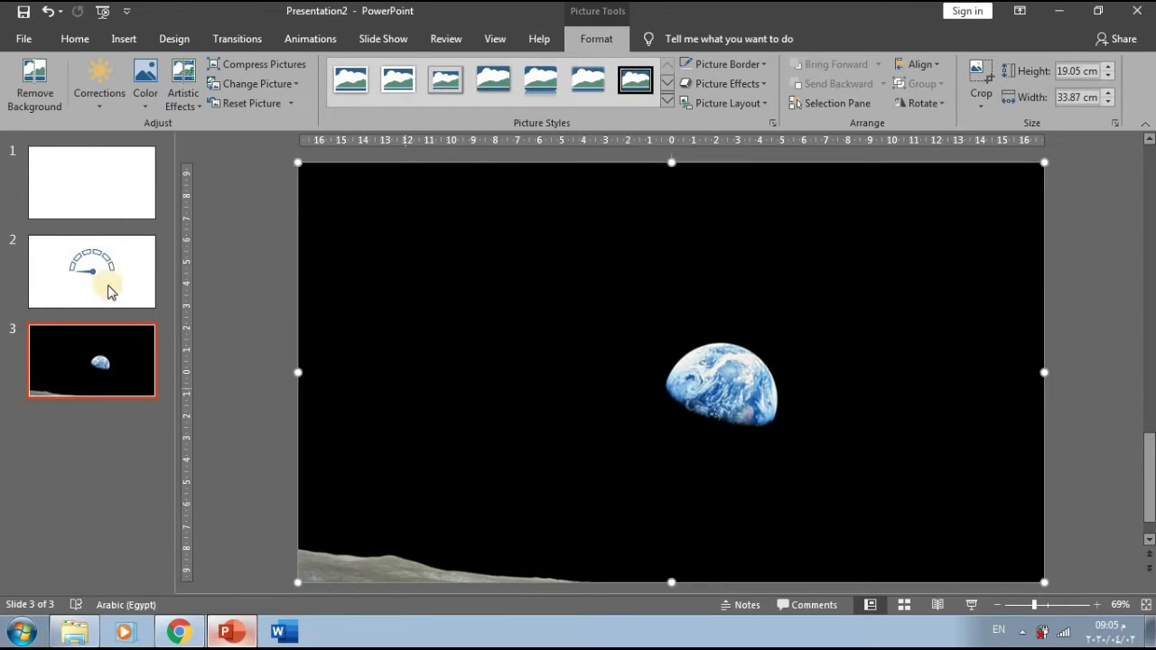
left_click(111, 279)
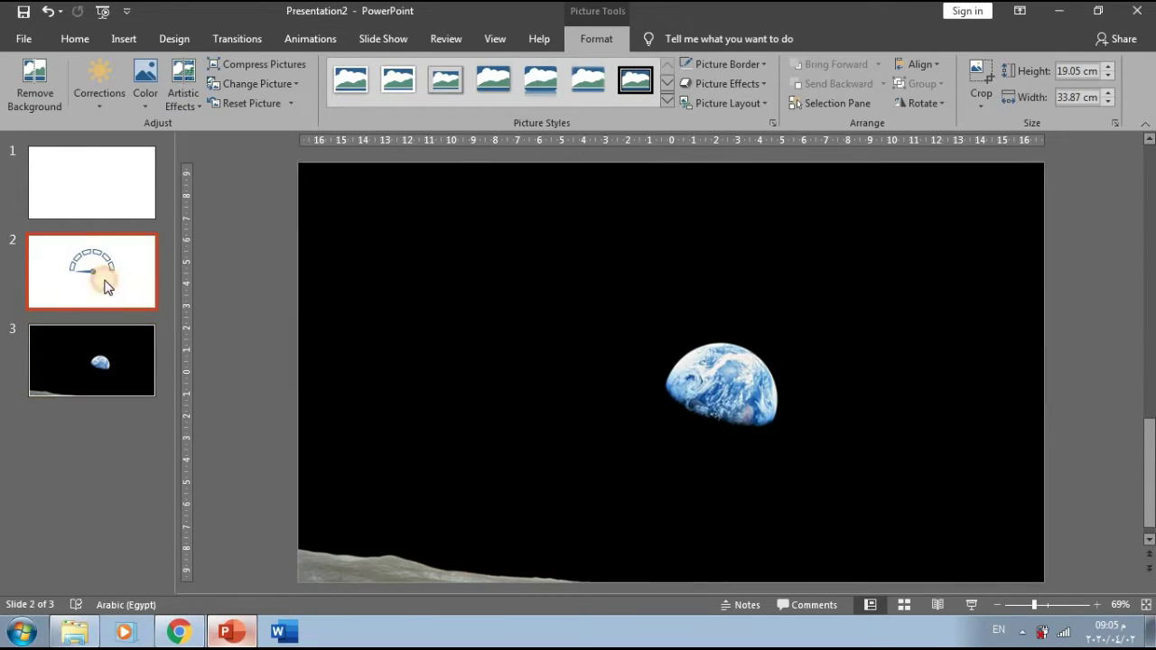
left_click_drag(880, 217, 452, 474)
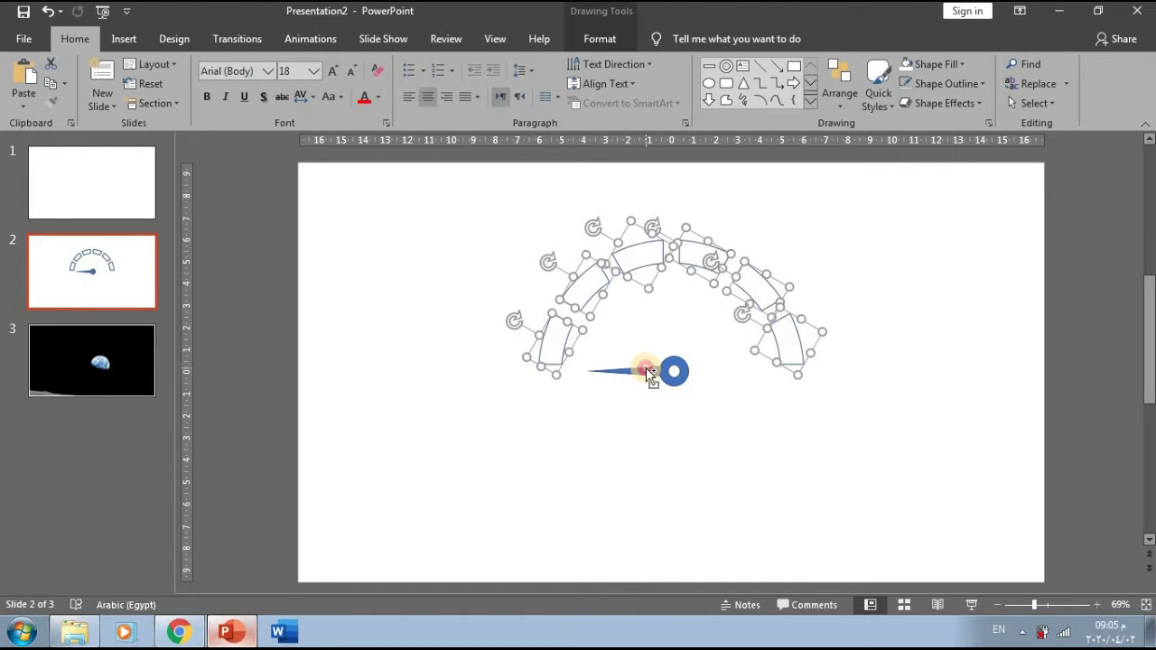
Paste the gauge segments and needle onto slide 3, keeping the Earth photo flush with the slide
left_click(648, 370, "shift")
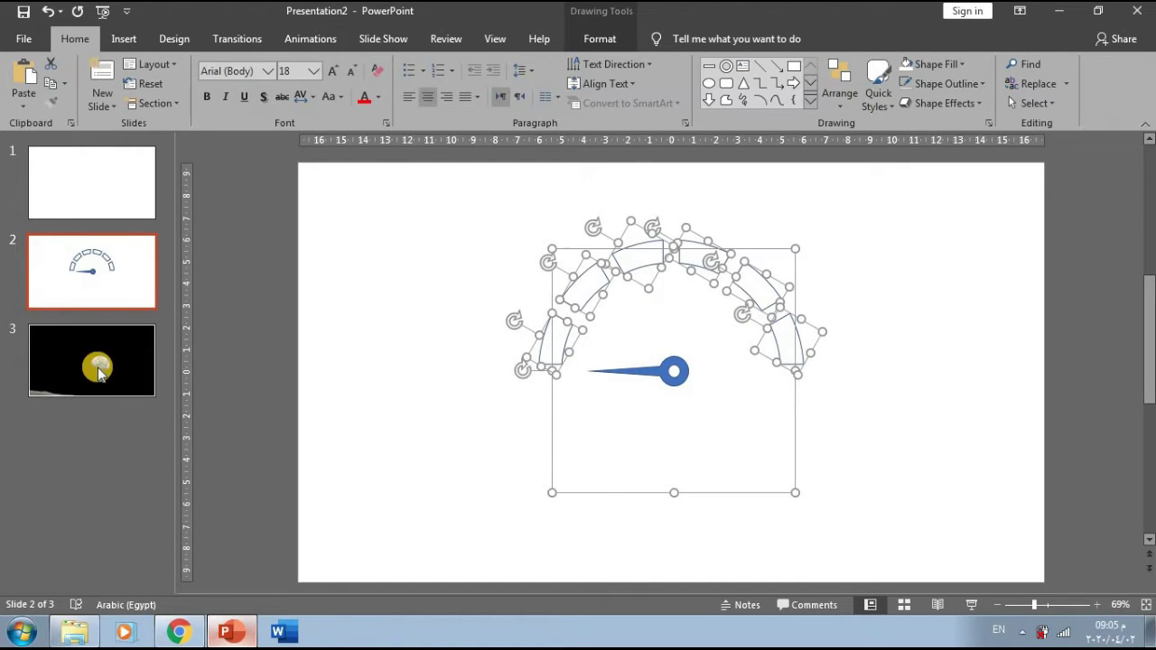
left_click(99, 368)
key("ctrl+v")
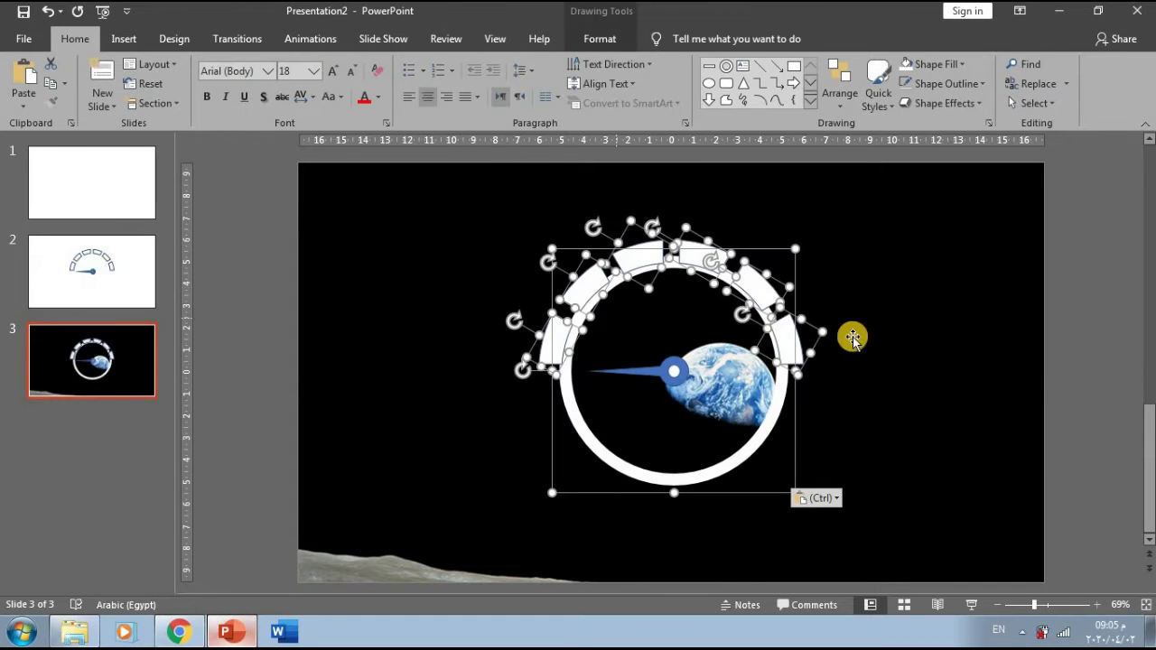
left_click(857, 339)
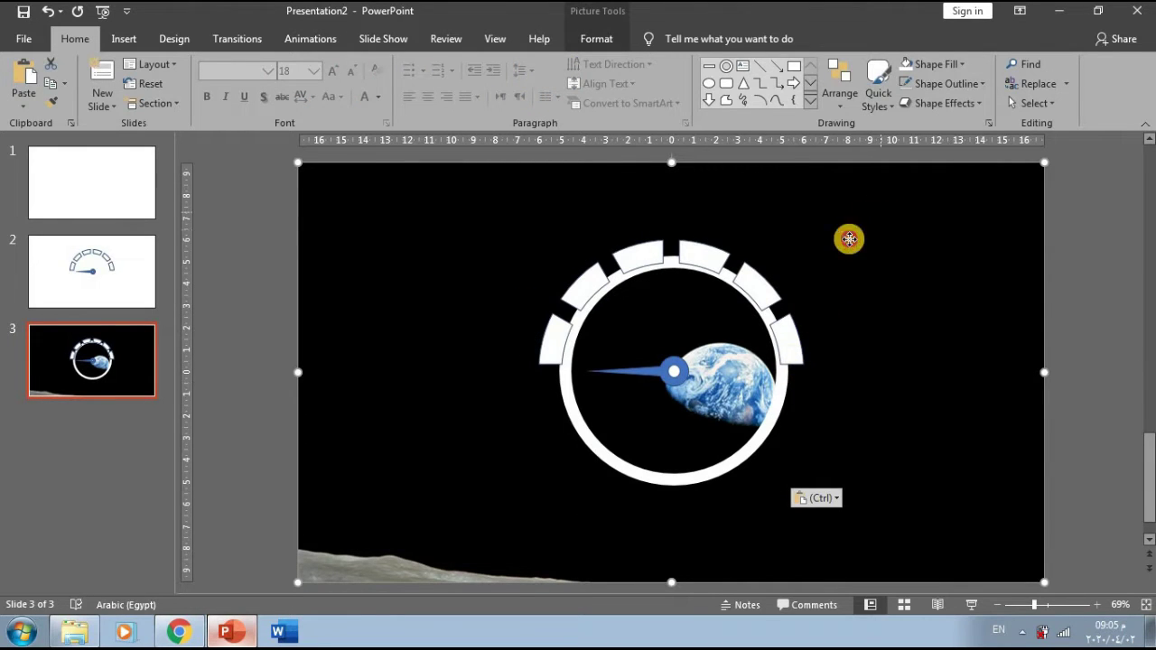
left_click_drag(851, 237, 878, 218)
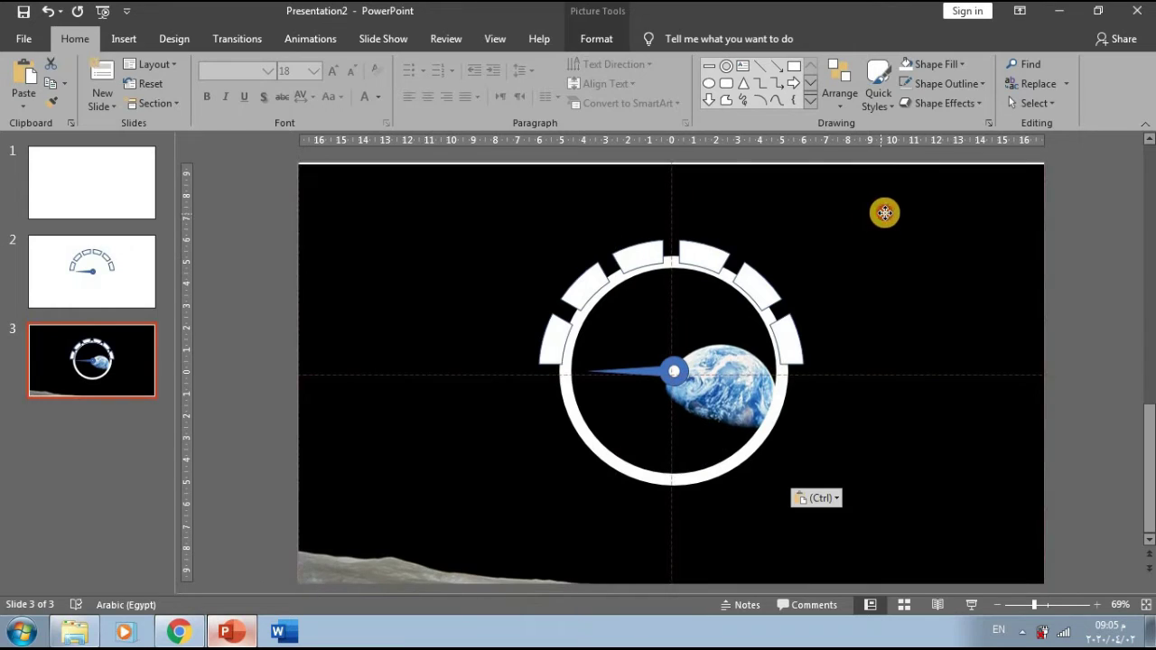
left_click_drag(878, 218, 878, 221)
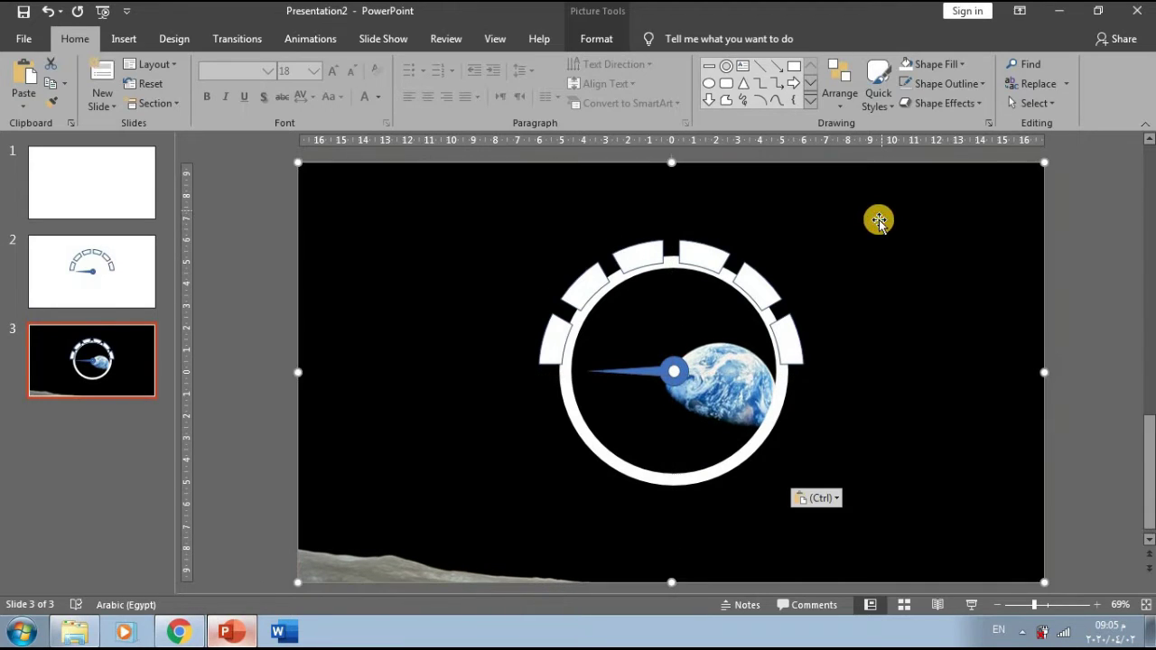
Move the gauge ring and needle to the left side of slide 3
left_click(761, 294)
left_click(782, 245)
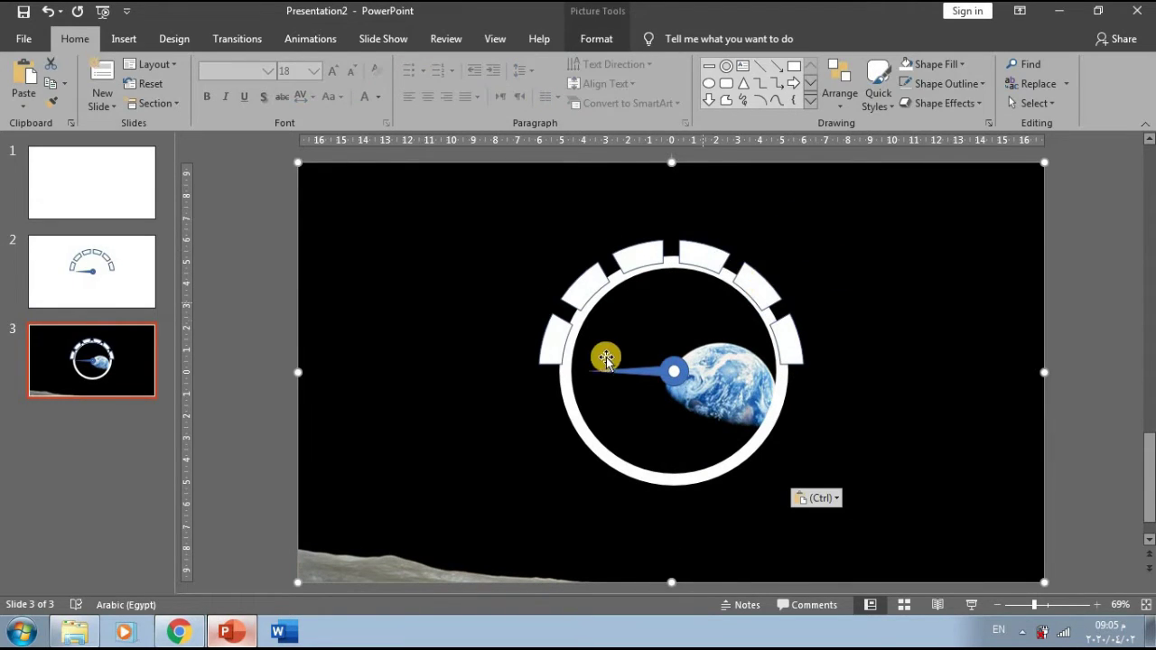
mouse_move(562, 393)
left_mouse_down()
mouse_move(361, 397)
mouse_move(341, 443)
left_mouse_up()
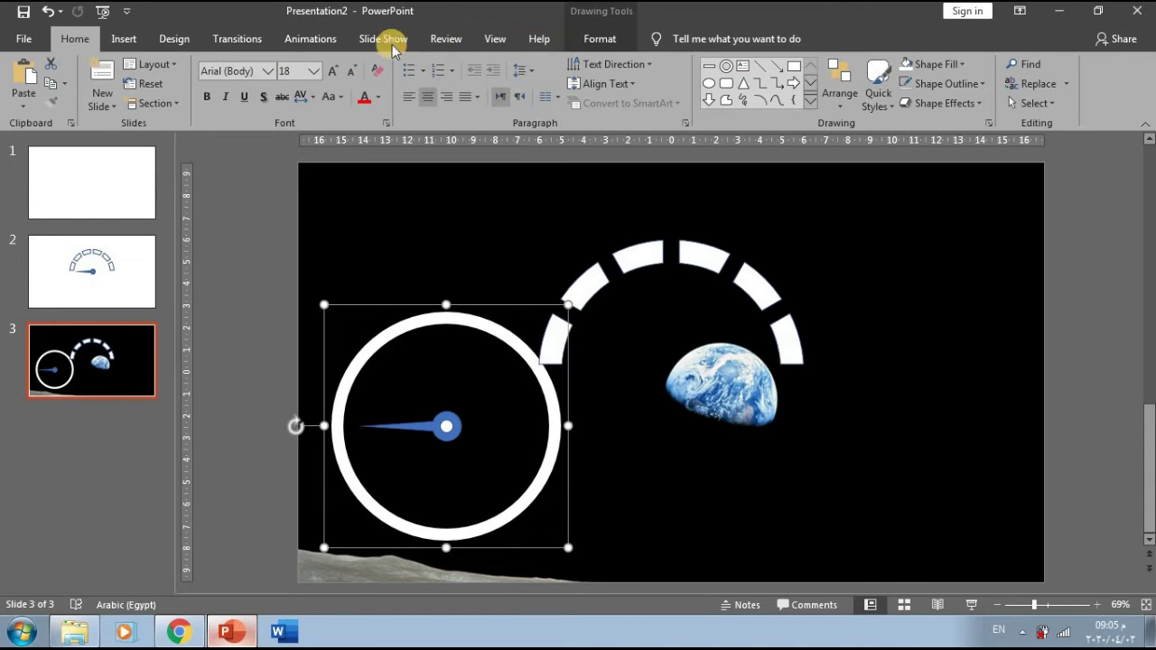
Change the white gauge ring's fill to black
left_click(311, 36)
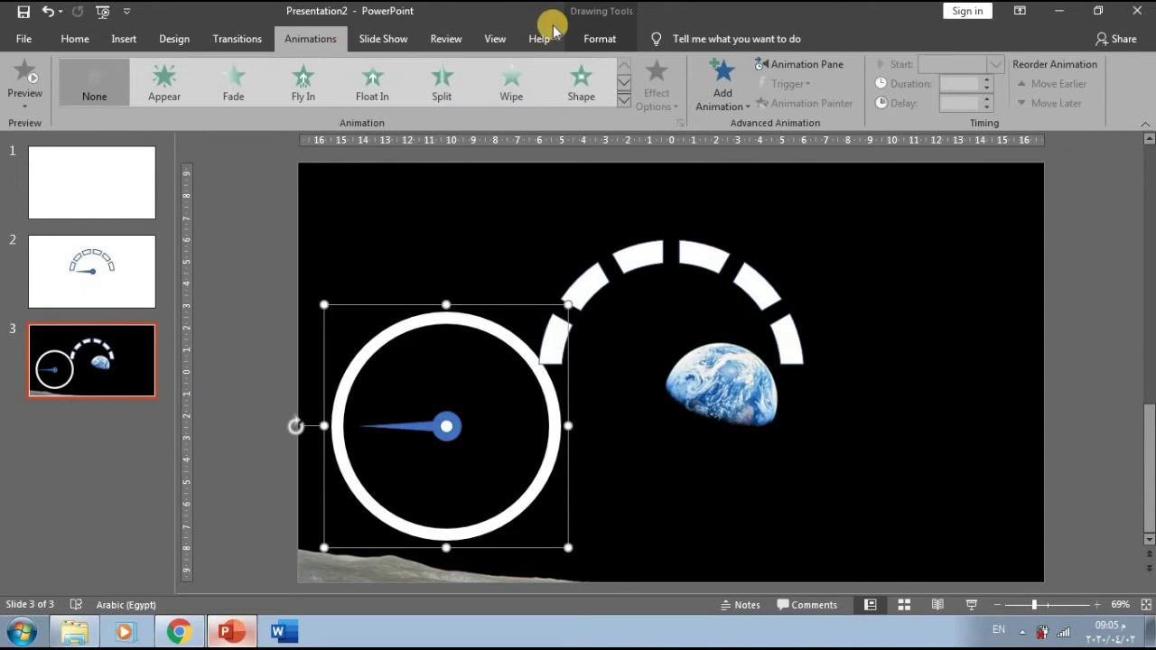
left_click(592, 39)
left_click(447, 64)
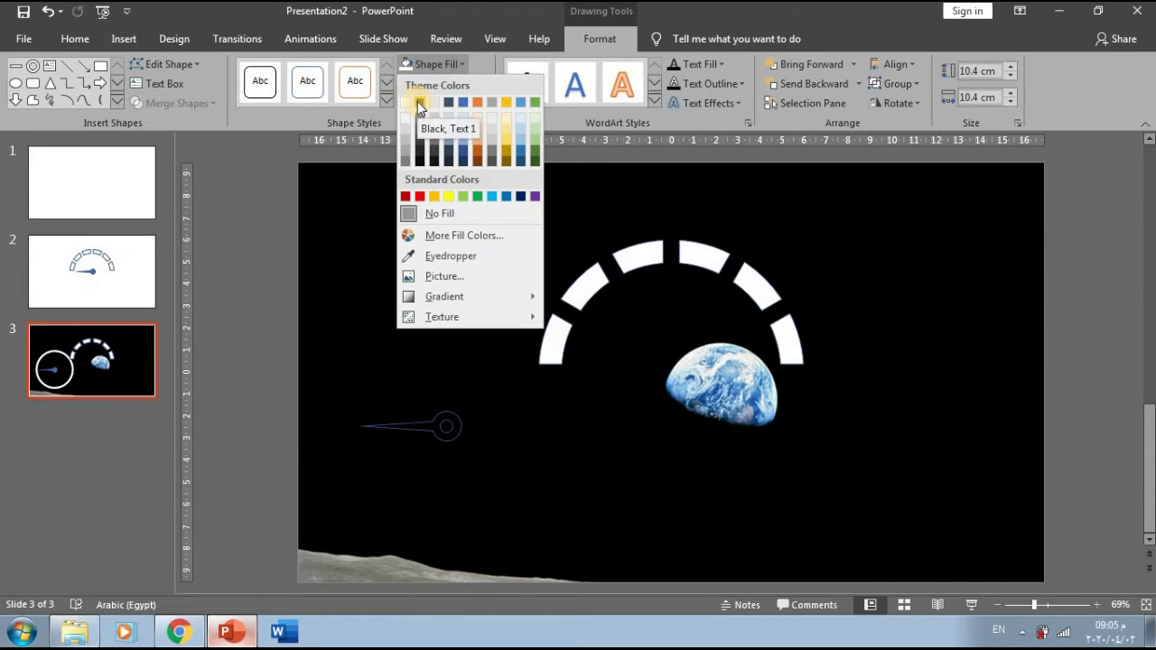
left_click(419, 101)
Move the six white arc segments together into place above the needle hub
left_click(580, 297)
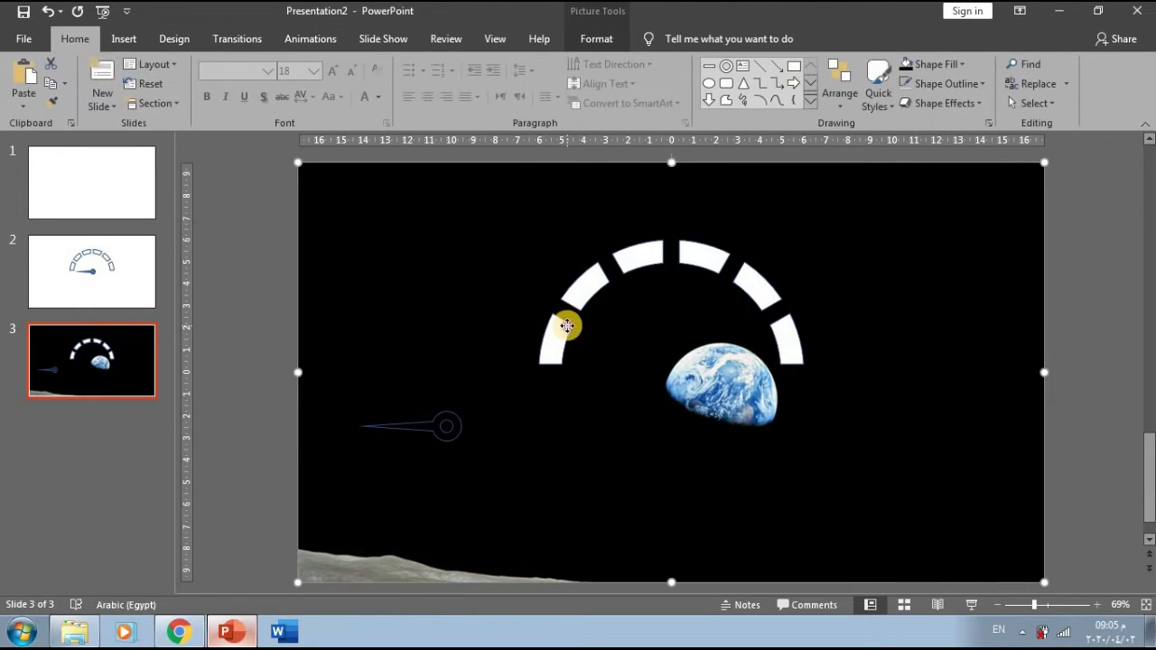
left_click(563, 328)
left_click(585, 291, "shift")
left_click(637, 257, "shift")
left_click(702, 259, "shift")
left_click(775, 296, "shift")
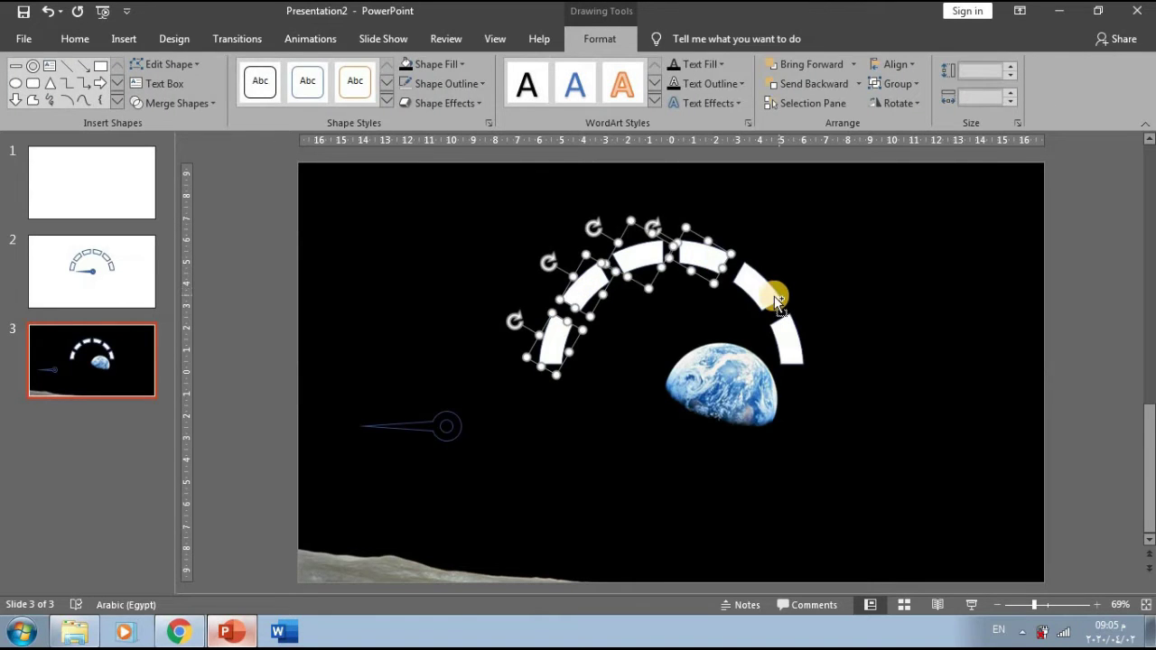
left_click(790, 332, "shift")
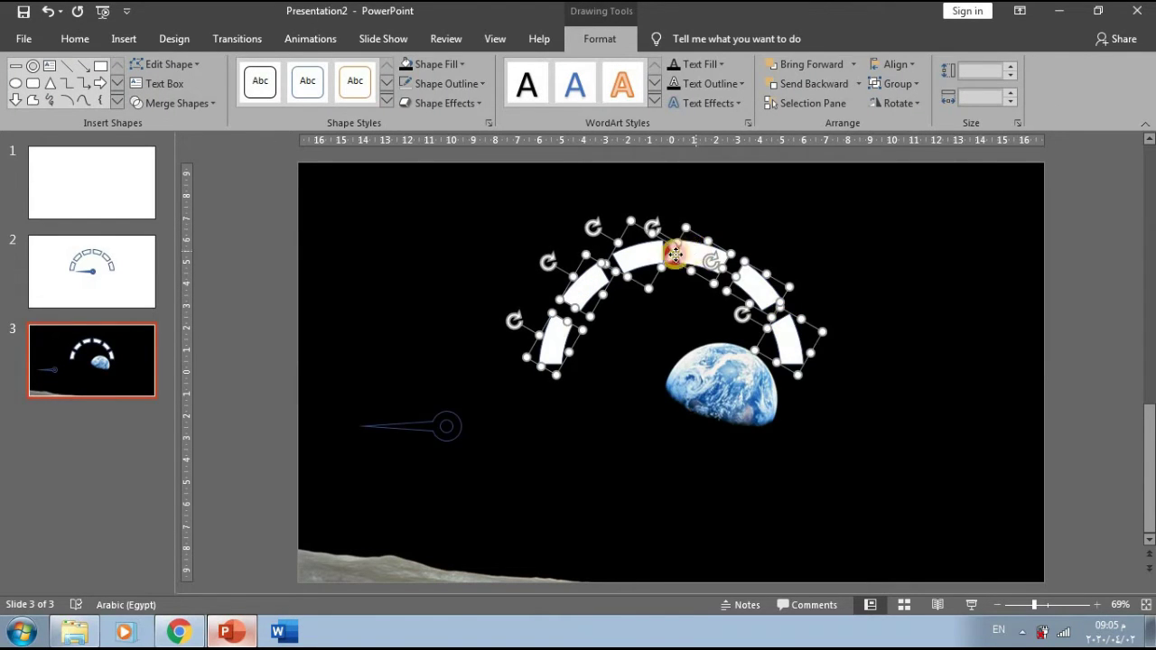
left_click_drag(674, 255, 467, 311)
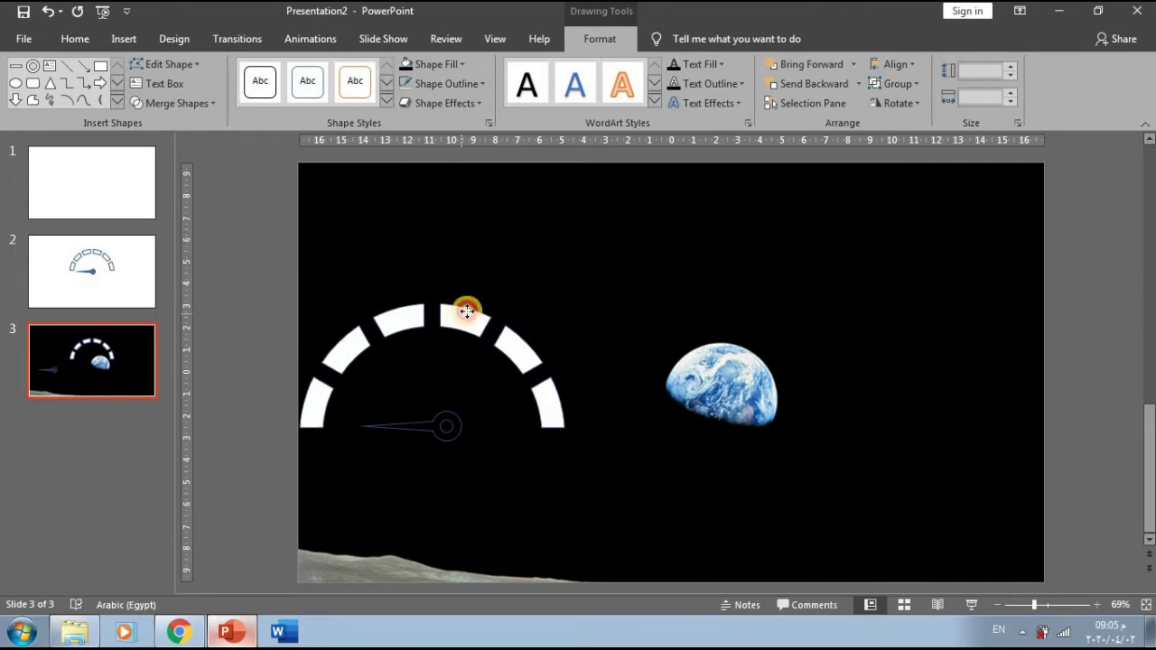
left_click_drag(467, 311, 464, 305)
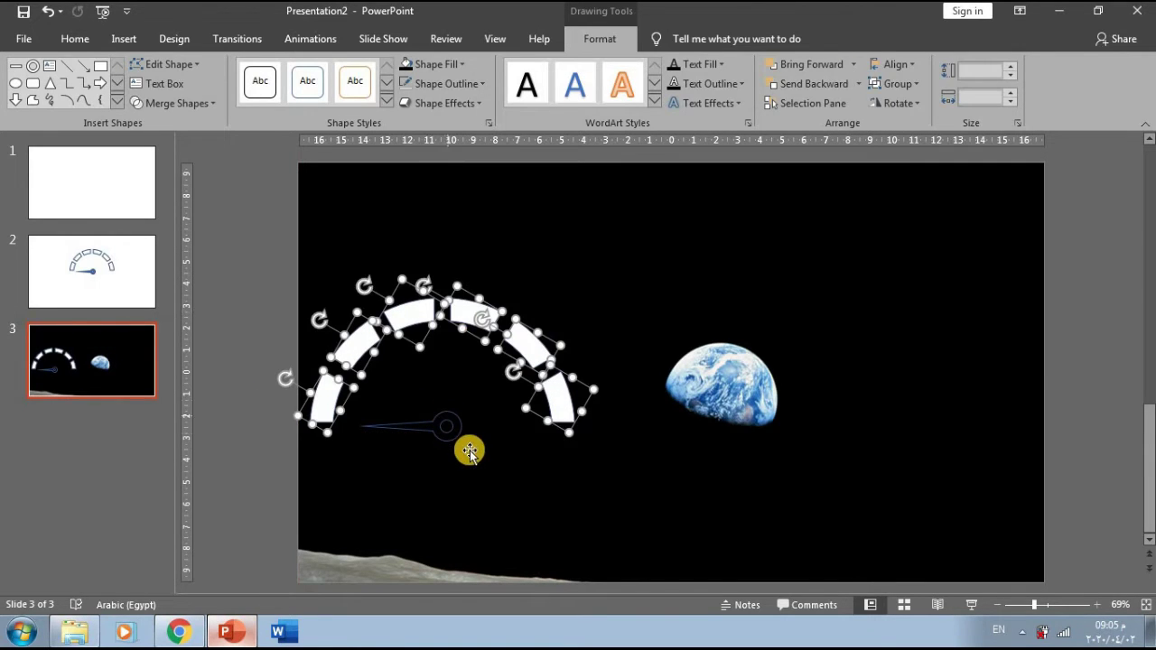
left_click(545, 457)
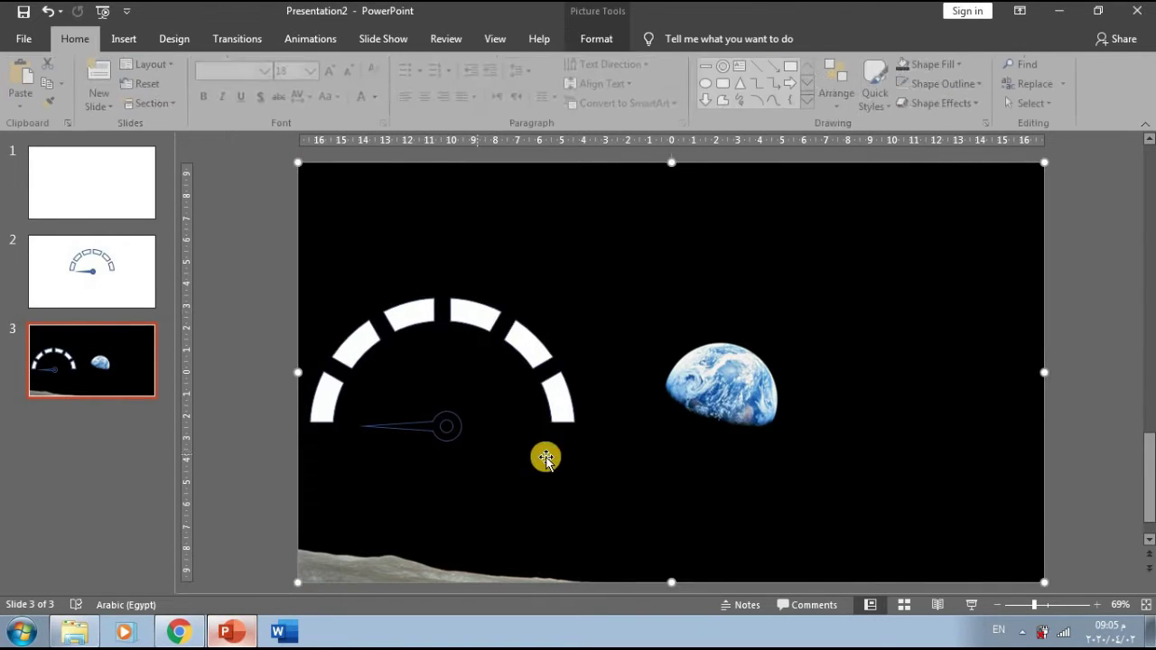
Select the needle, check the blank first slide, and return to the space slide
left_click(438, 436)
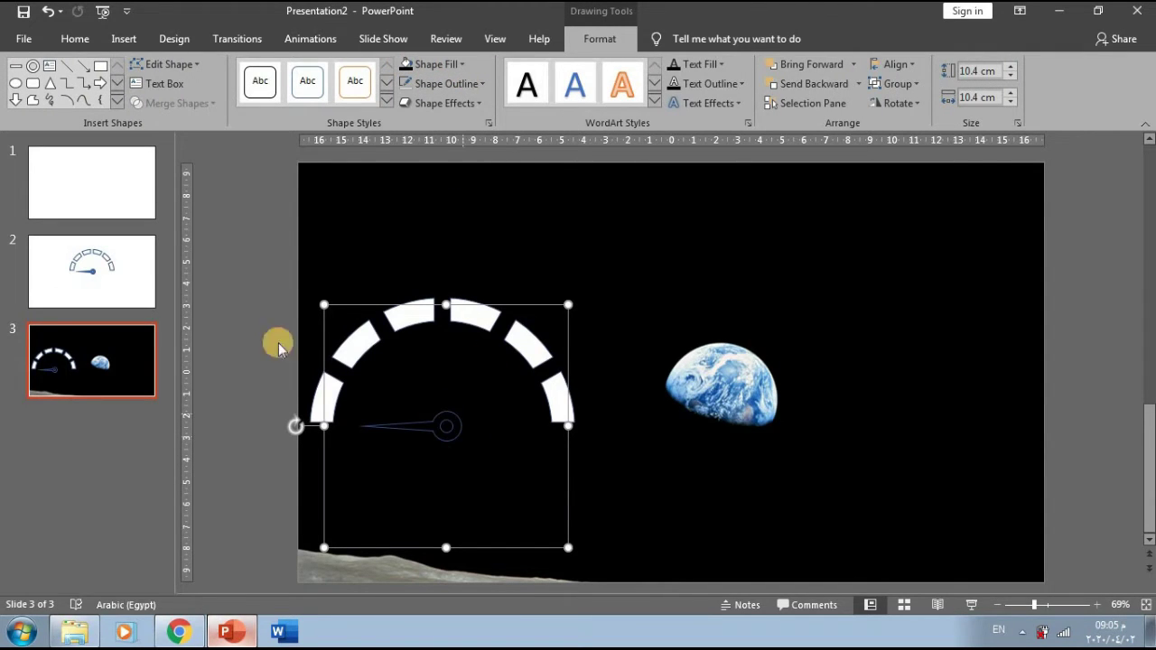
left_click(121, 194)
left_click(102, 352)
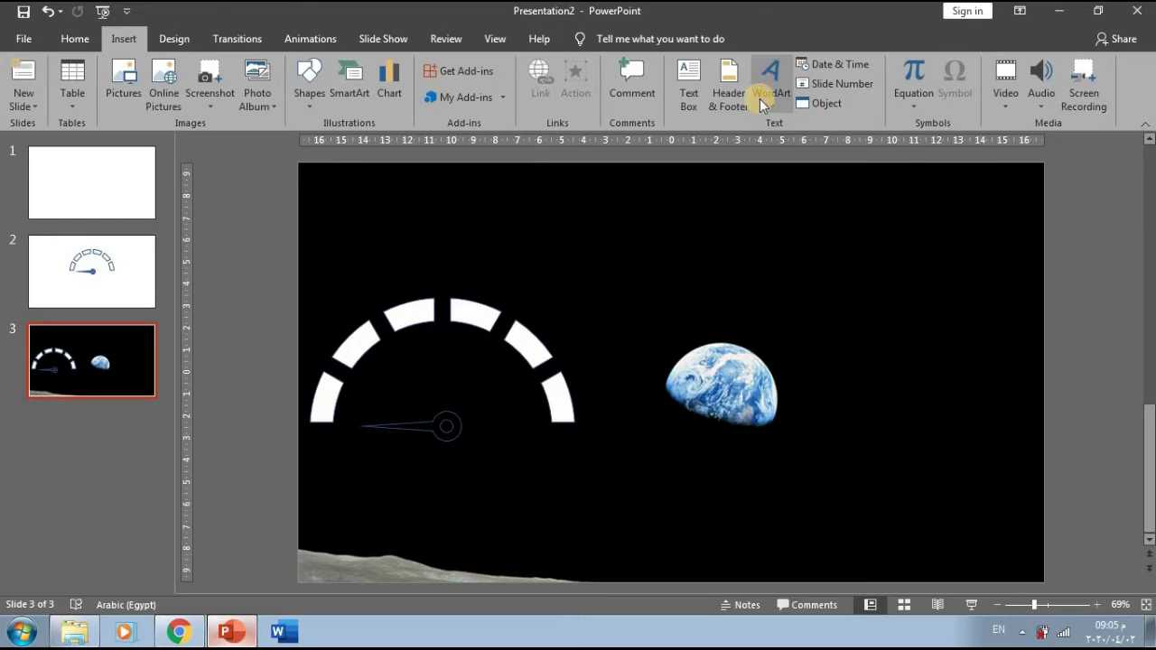
Insert a WordArt box reading 'Carbon Dioxide' and move it to the top of slide 3
left_click(766, 97)
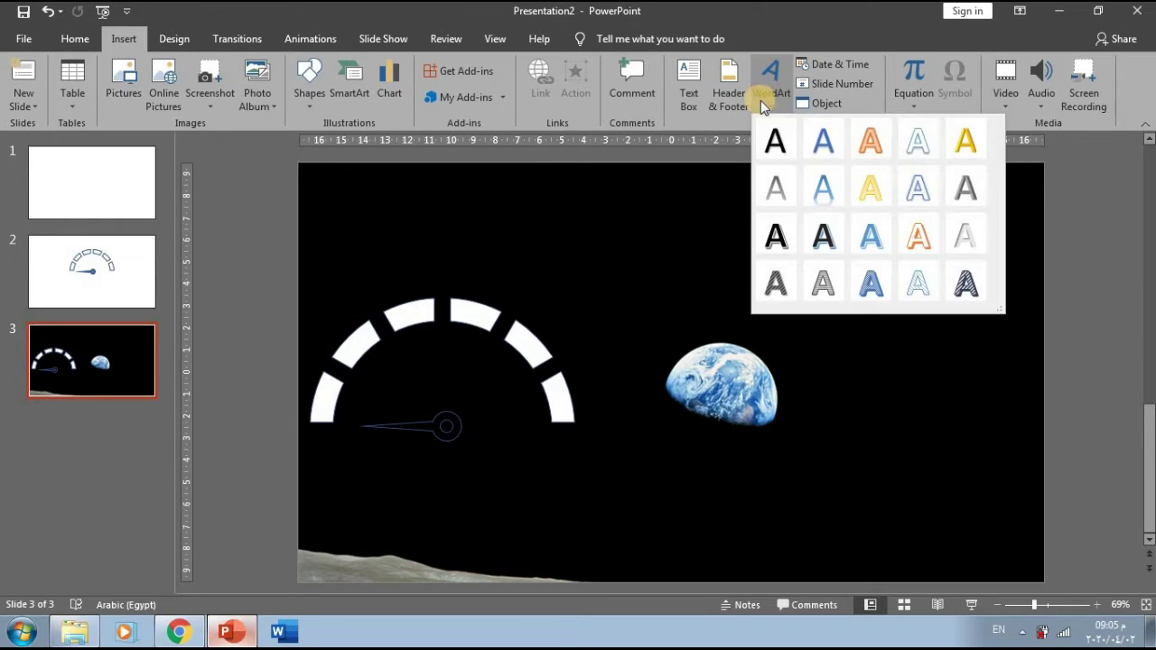
left_click(917, 161)
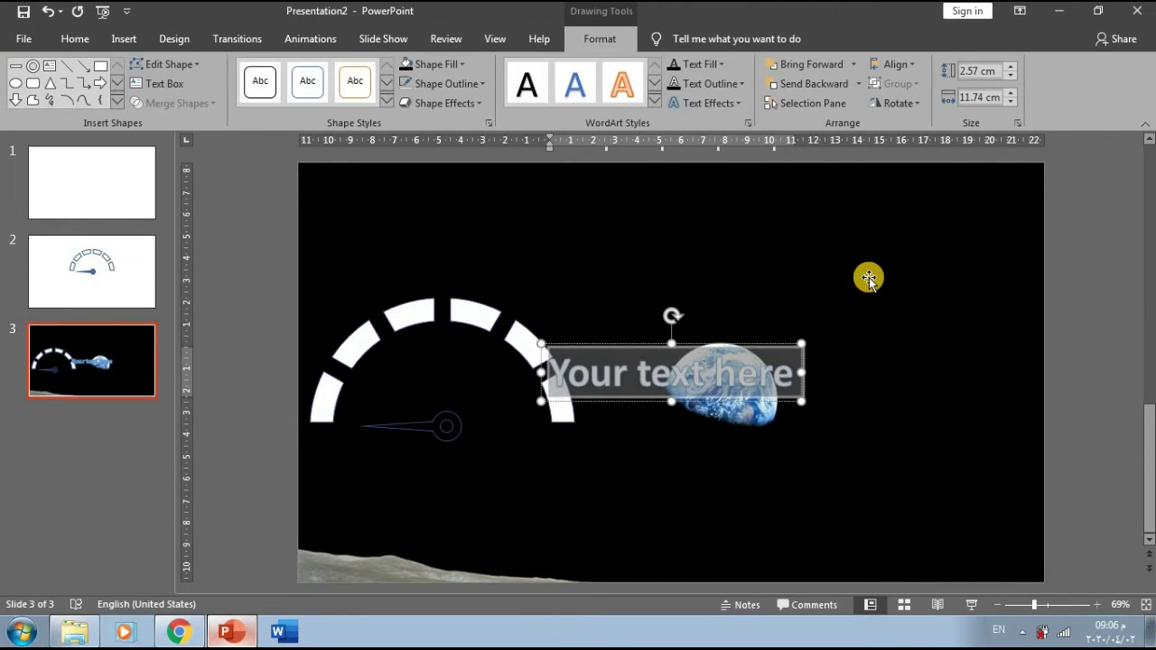
type("Car")
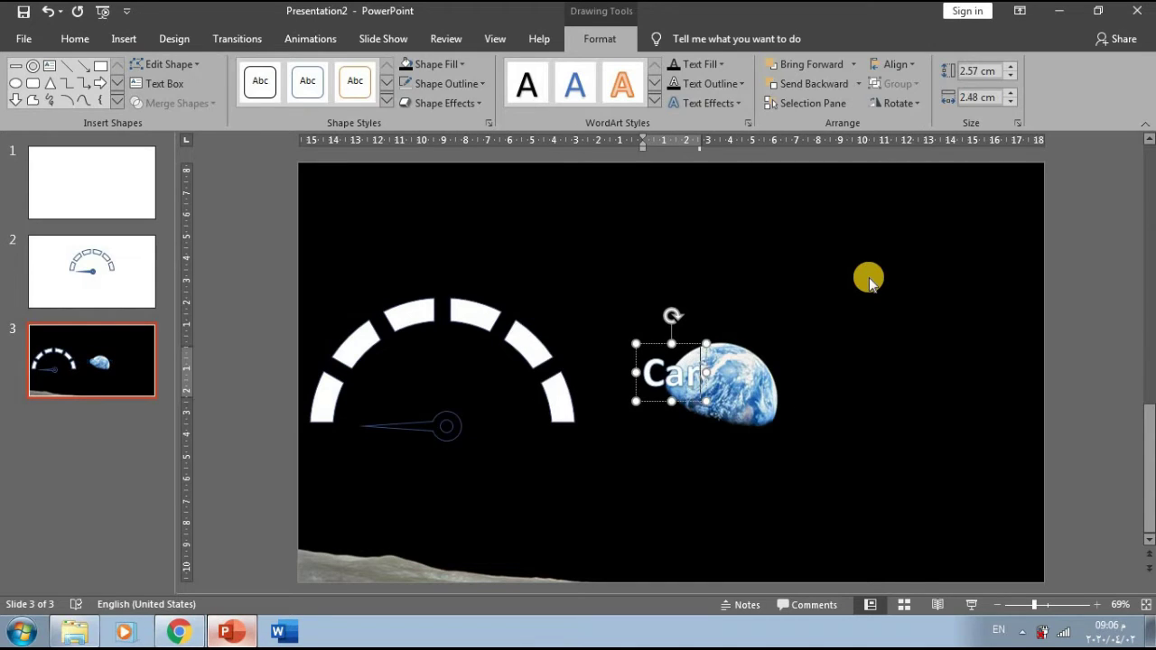
type("bon")
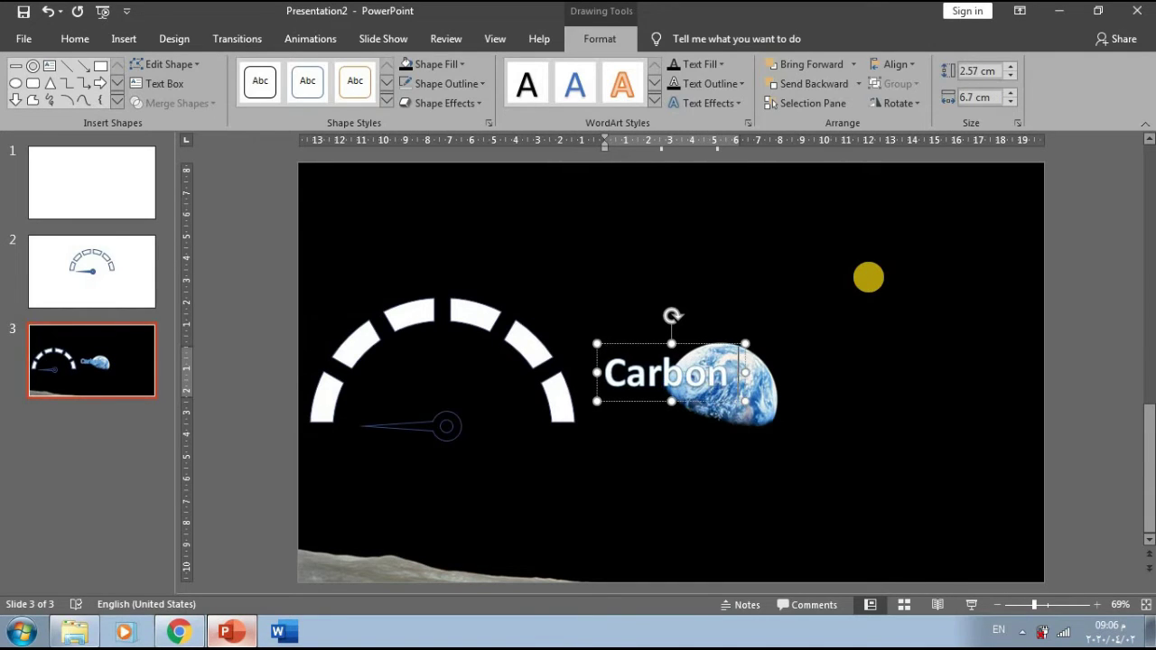
type(" Dioxide")
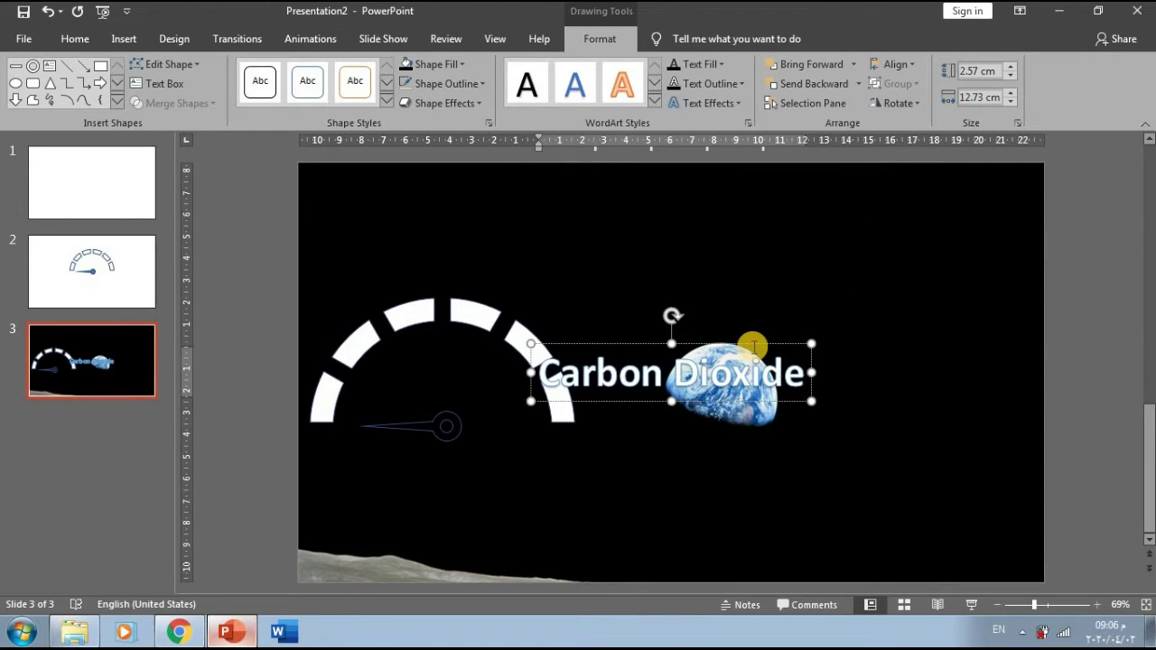
left_click_drag(752, 343, 749, 172)
Set the whole 'Carbon Dioxide' title in Matura MT Script Capitals
triple_click(724, 214)
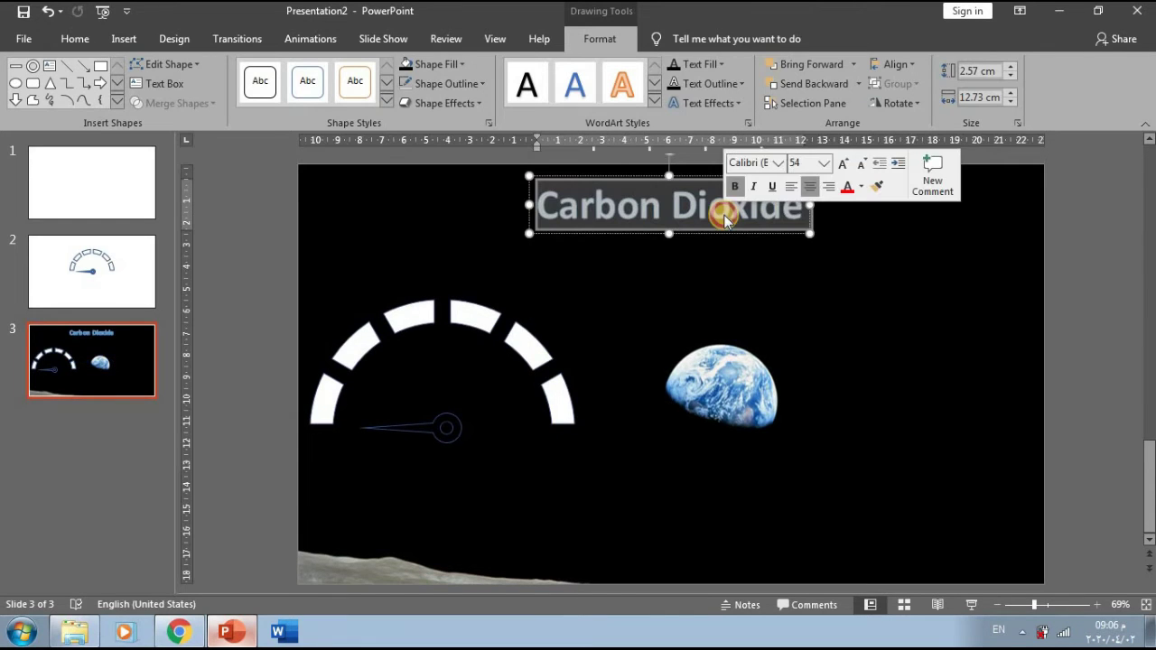
left_click(777, 162)
scroll(796, 413, "down", 5)
scroll(796, 412, "down", 5)
scroll(796, 413, "down", 5)
scroll(797, 415, "down", 7)
scroll(797, 415, "down", 3)
scroll(796, 416, "down", 1)
scroll(796, 416, "down", 6)
scroll(798, 415, "down", 3)
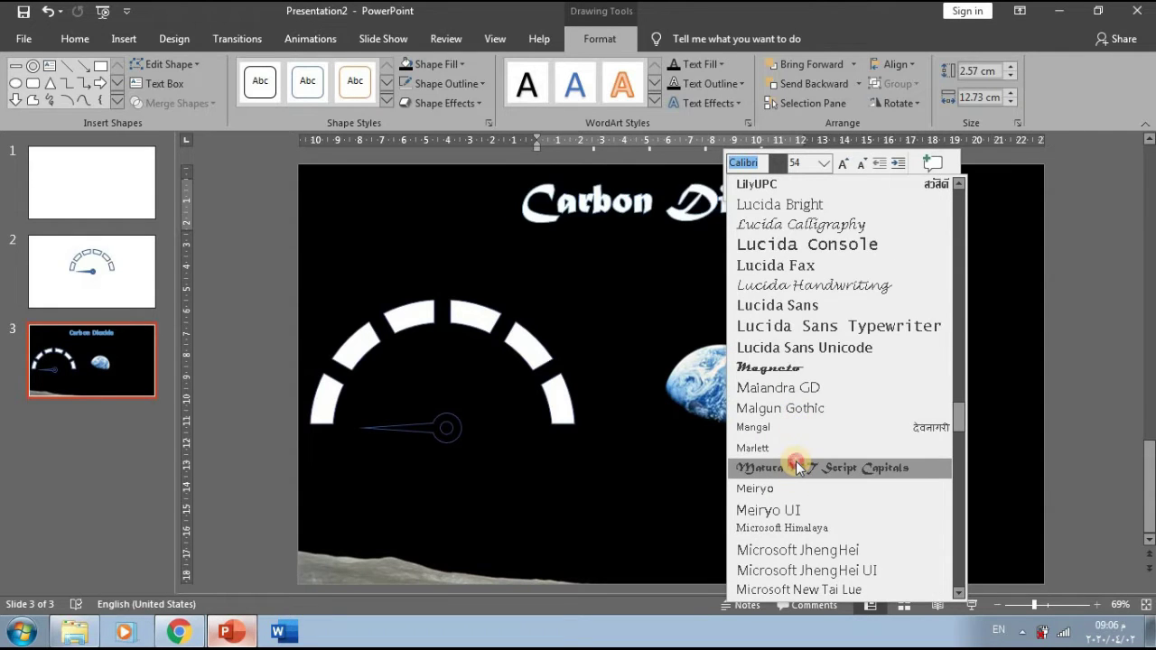
left_click(796, 466)
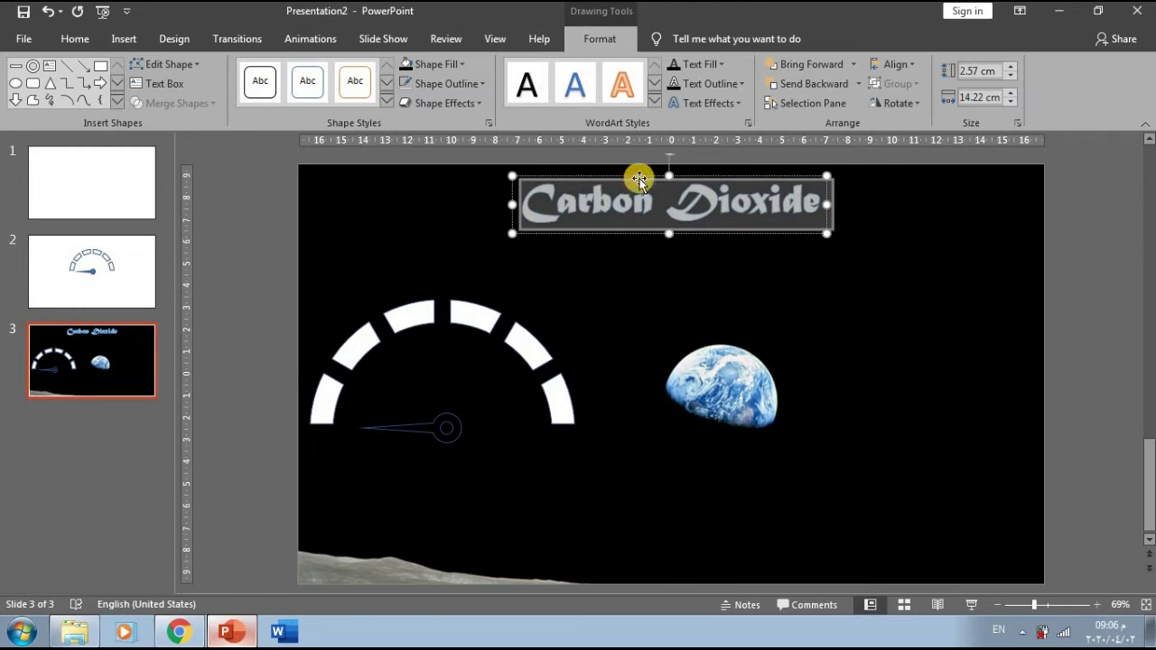
left_click(666, 168)
Insert blue WordArt reading 'Before' and 'Quarantine' on two lines right of the Earth, nudged up
left_click(113, 41)
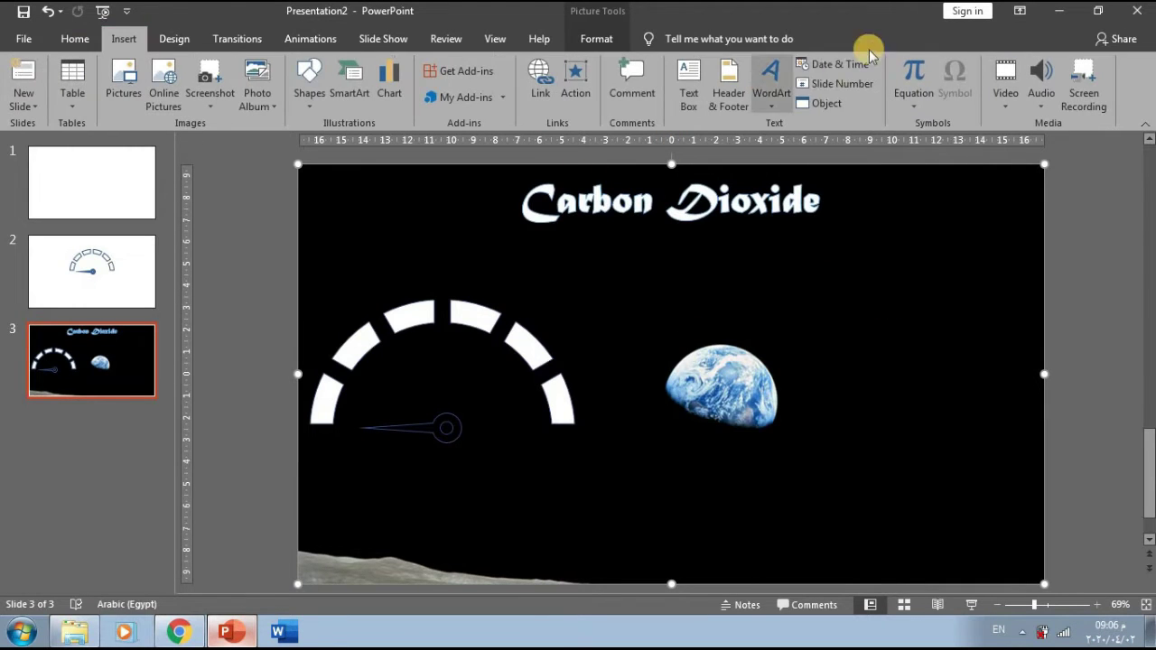
left_click(772, 86)
left_click(833, 158)
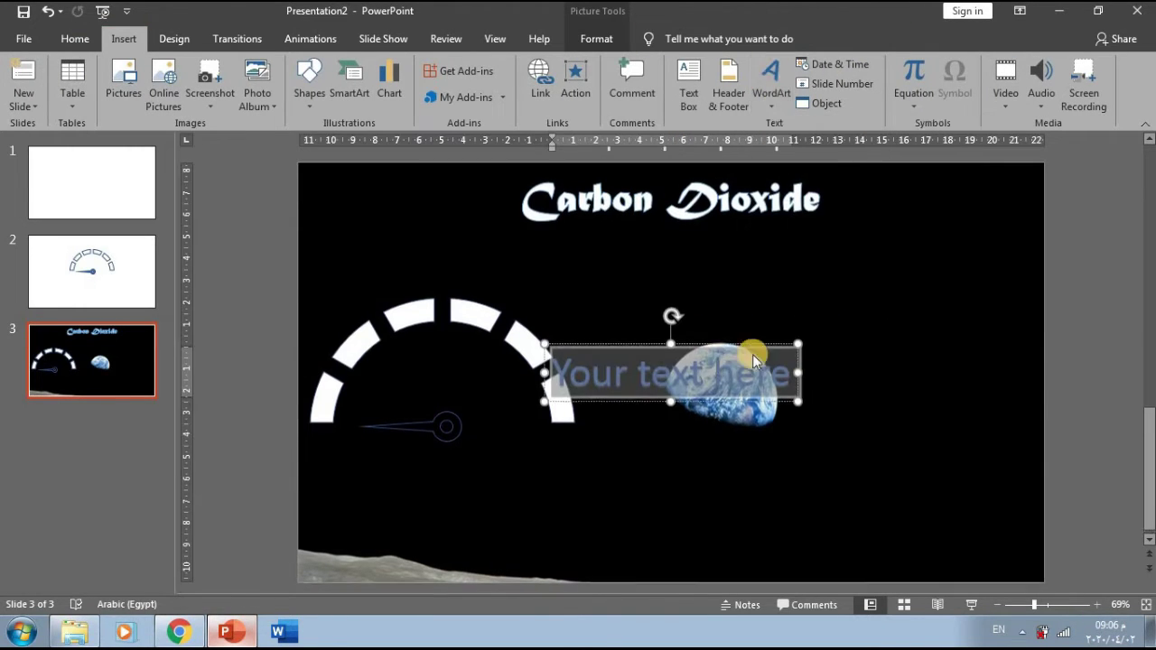
mouse_move(715, 341)
left_mouse_down()
mouse_move(900, 298)
mouse_move(935, 379)
left_mouse_up()
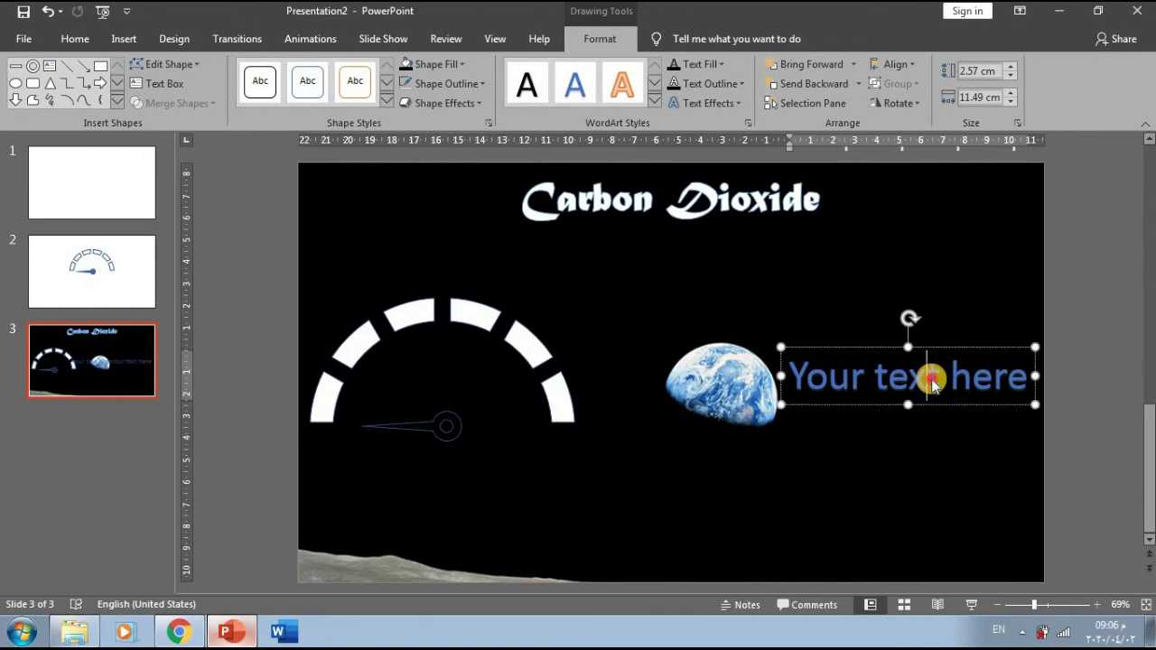
type("Before")
key("Return")
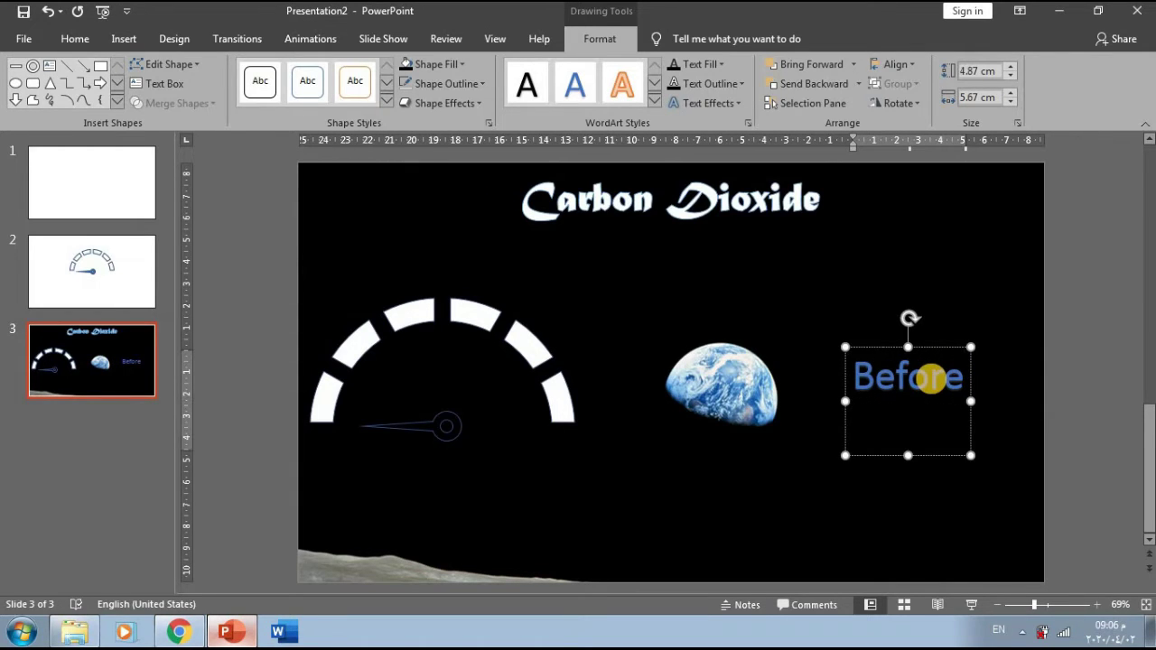
type("Quarant")
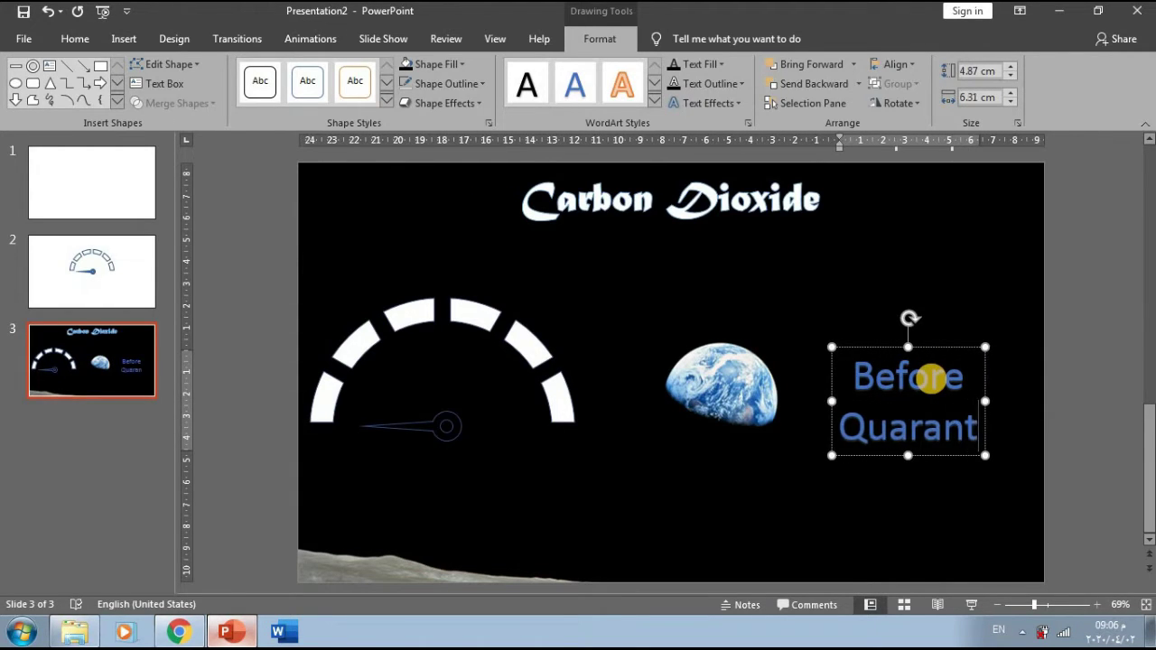
type("ine")
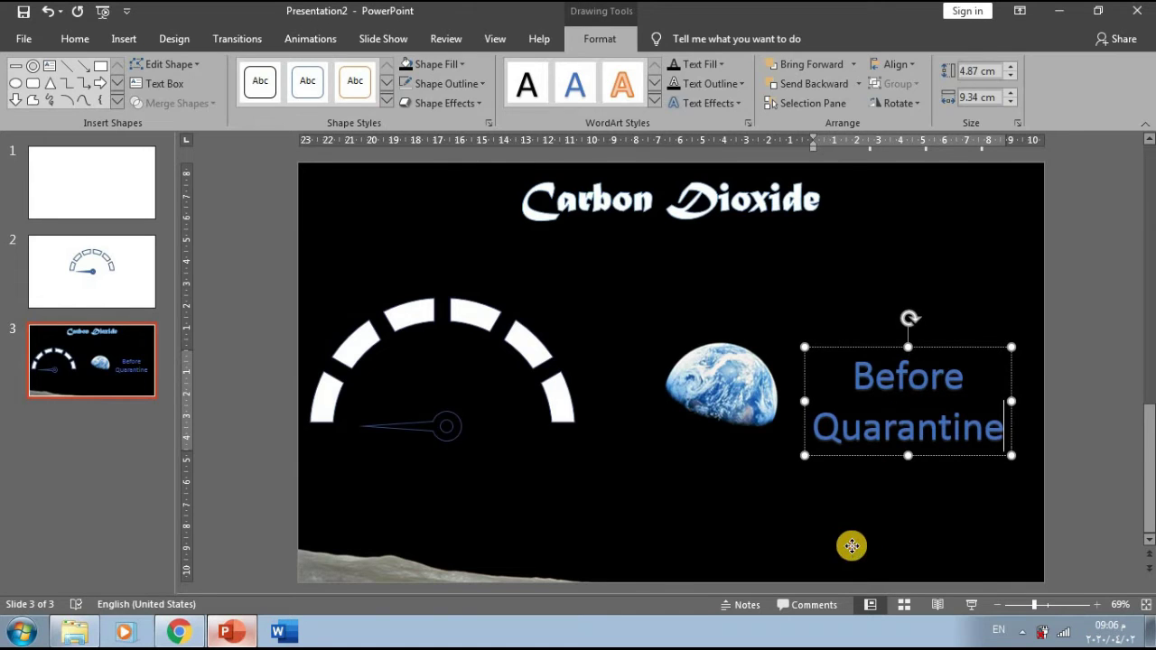
left_click(851, 544)
left_click(969, 341)
left_click_drag(969, 339, 970, 325)
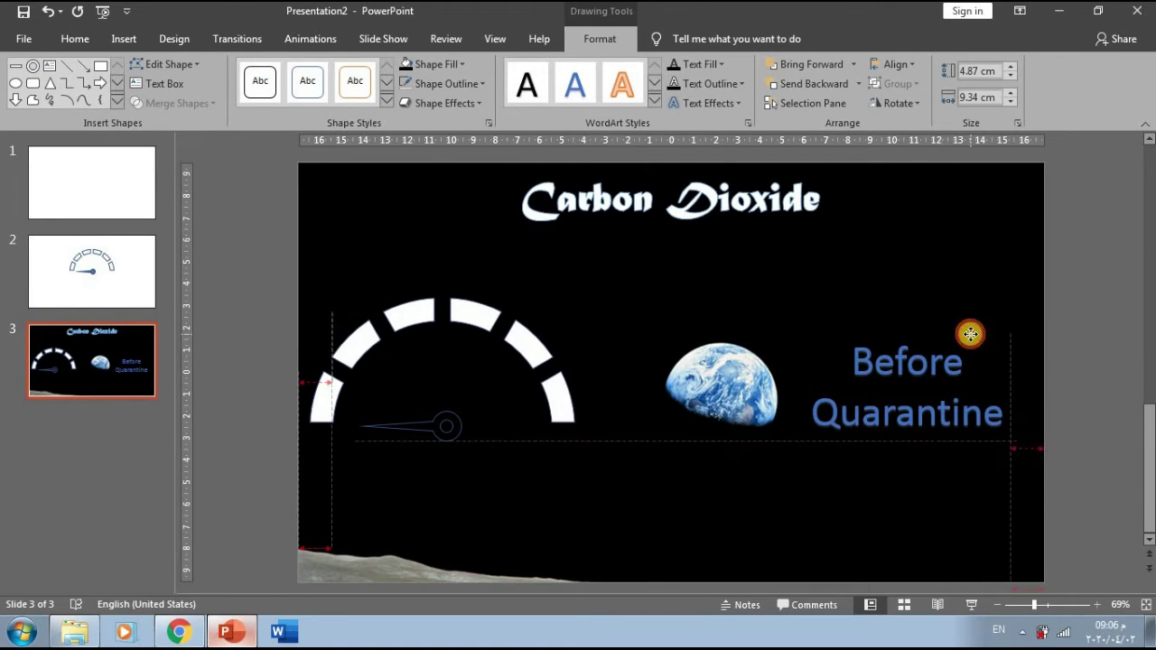
Delete the blank first slide
left_click(122, 287)
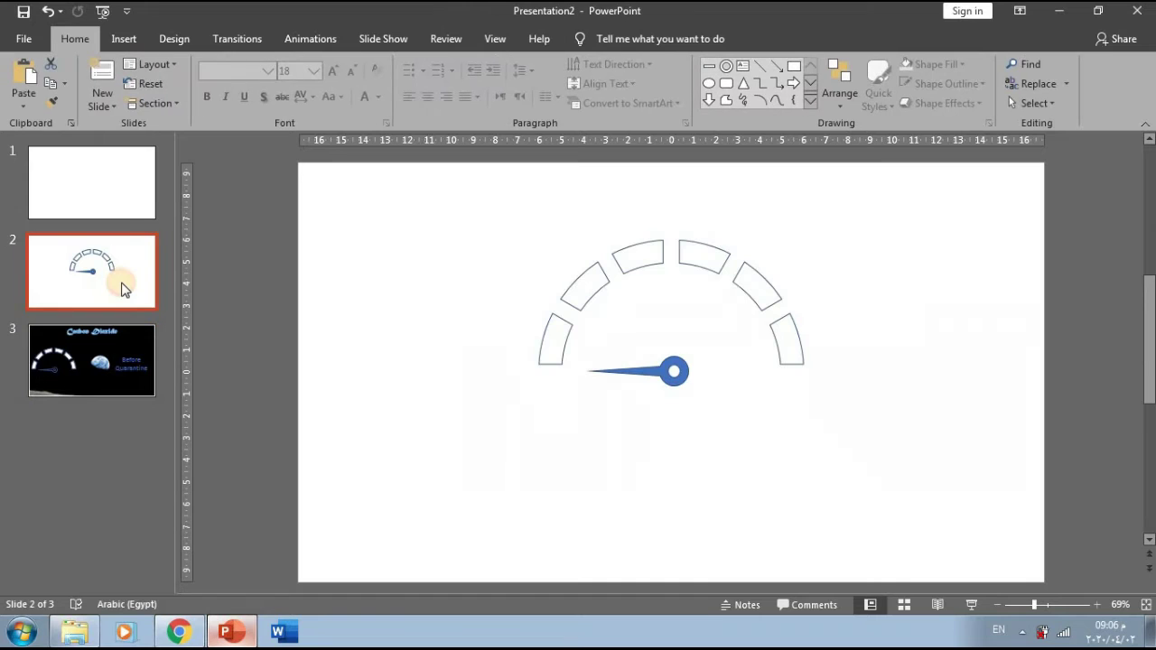
left_click(122, 191)
key("Delete")
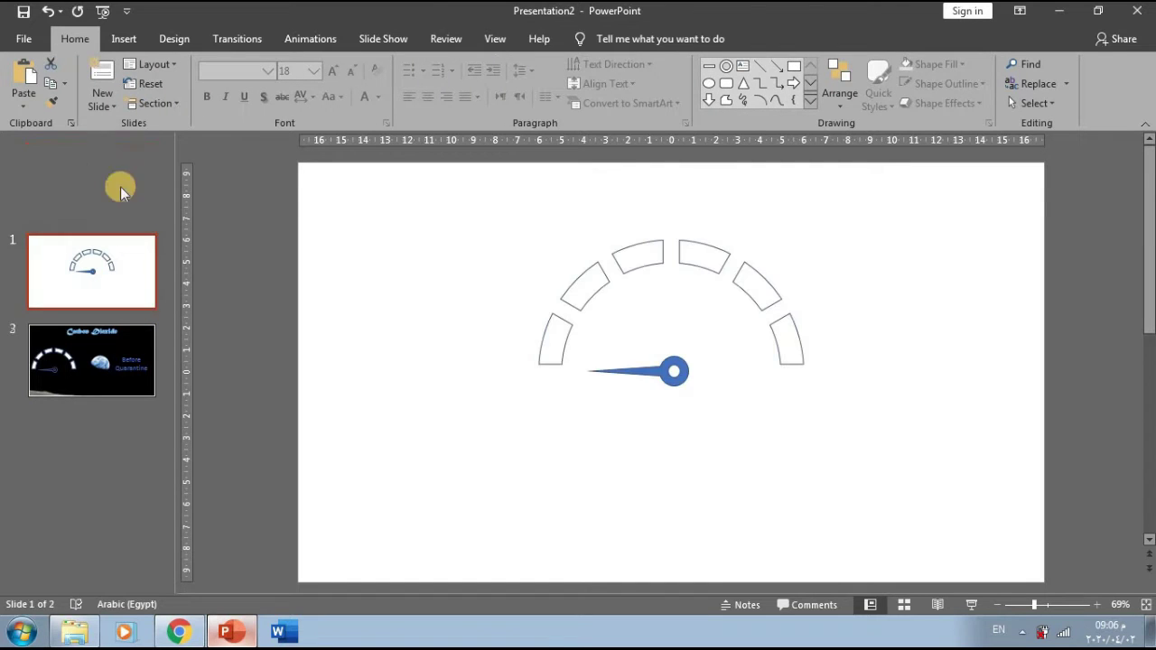
Duplicate the space slide, change 'Before' to 'After' on the copy, and delete the white gauge slide
left_click(139, 297)
key("ctrl+d")
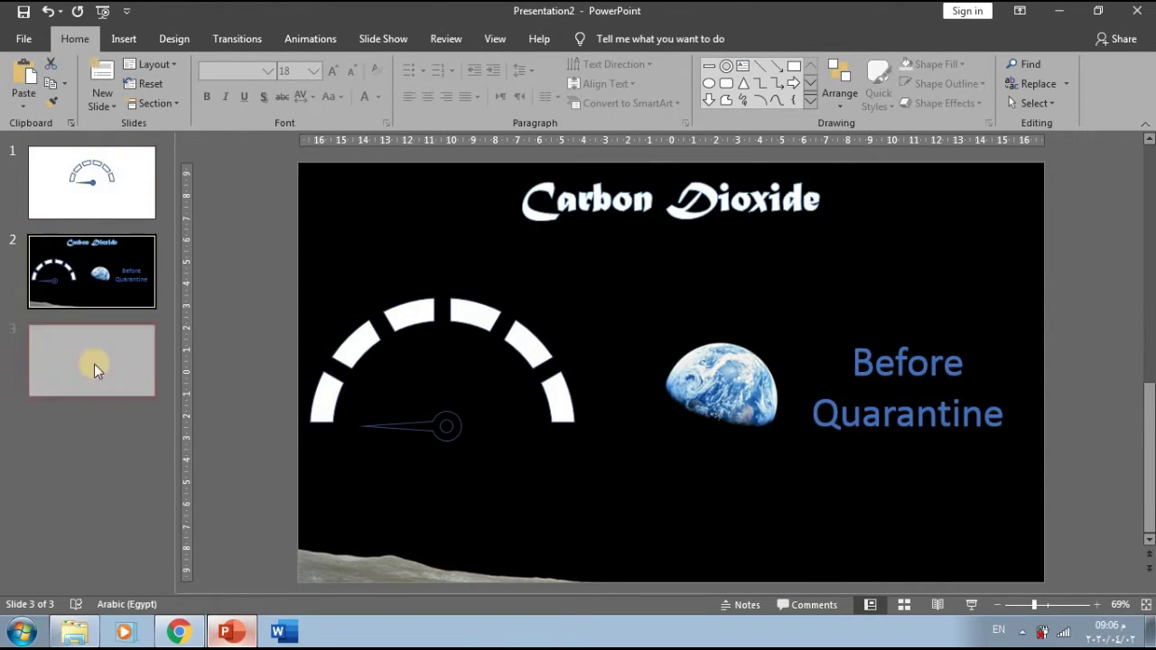
double_click(906, 370)
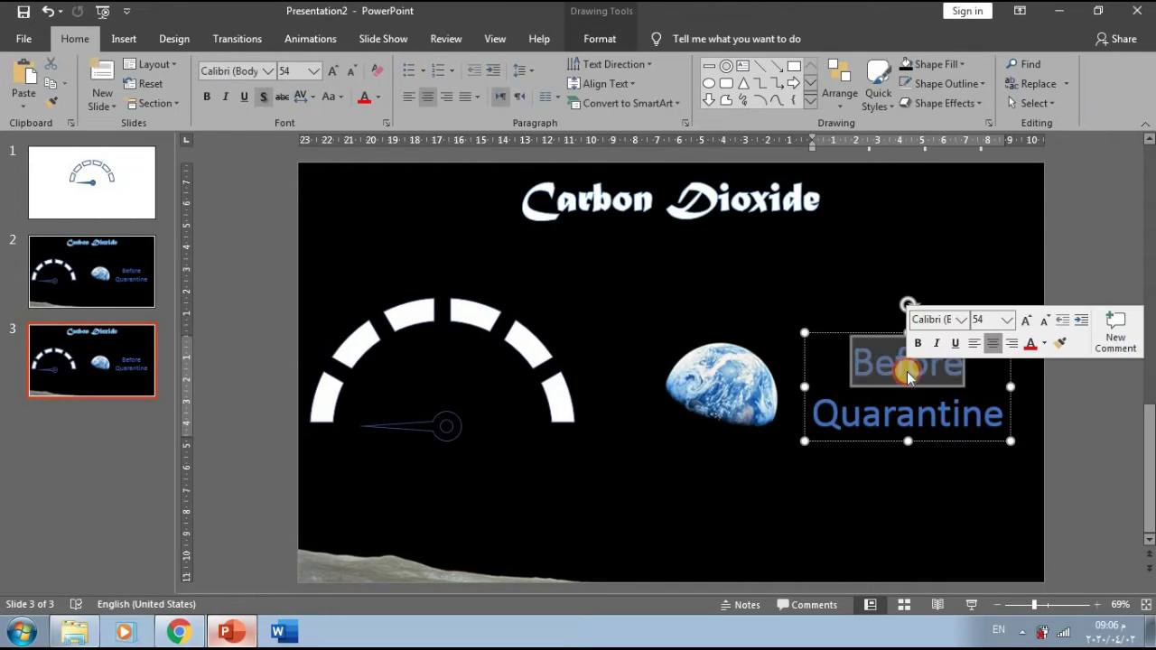
type("After")
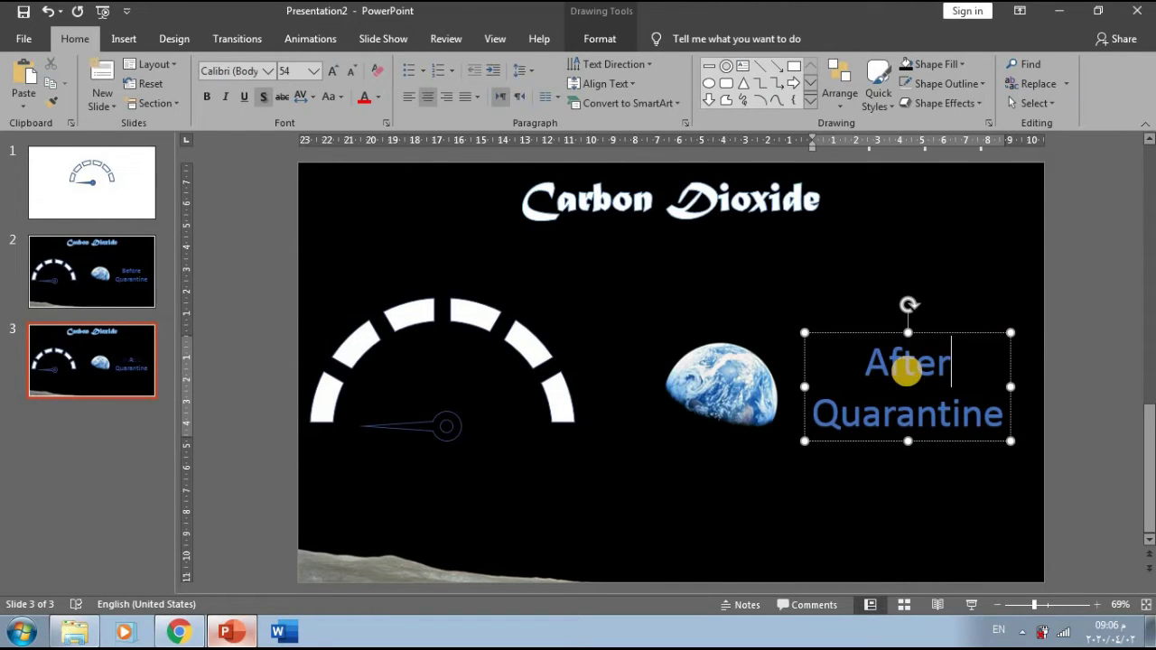
left_click(140, 197)
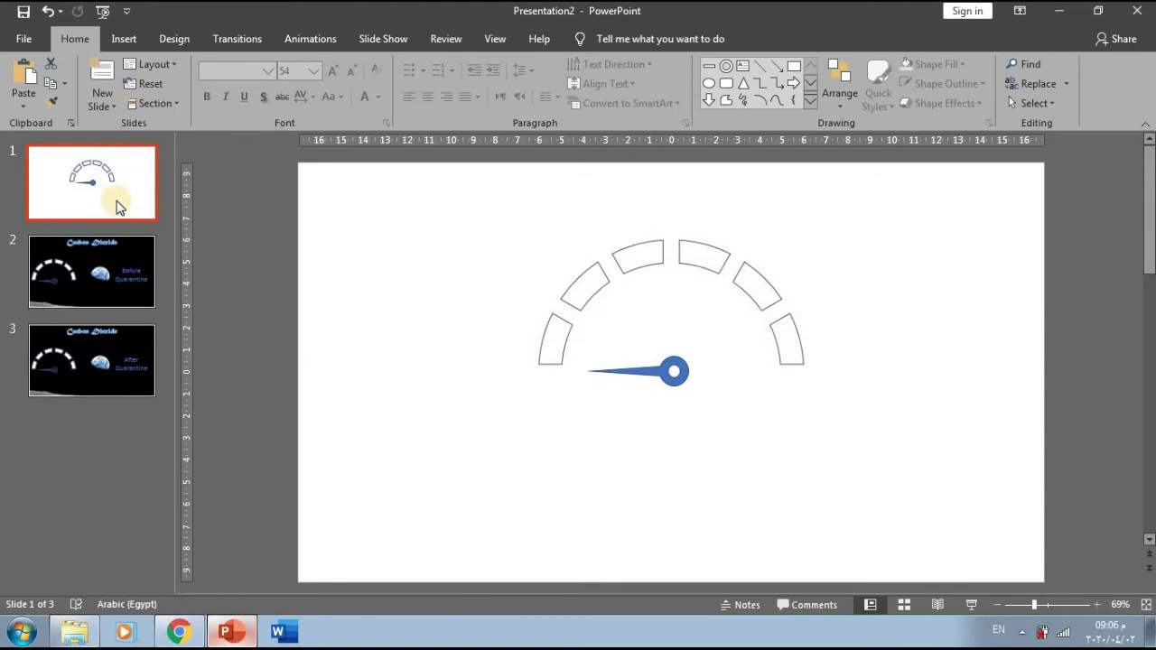
key("Delete")
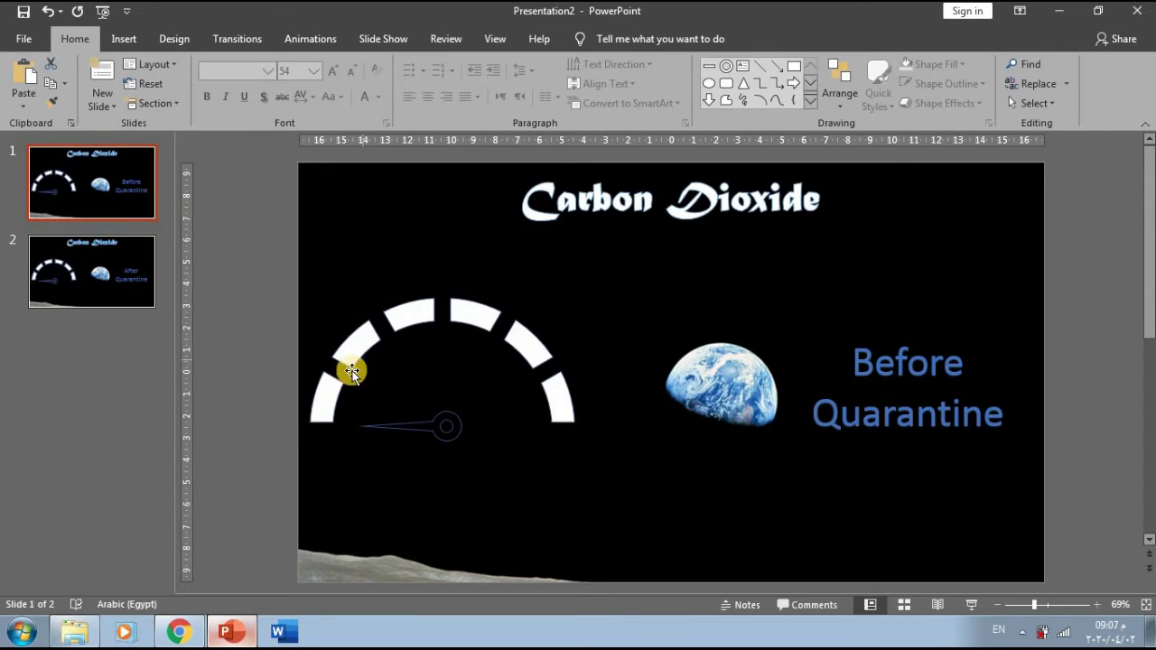
Give the Carbon Dioxide title a Float In entrance of 1.75 s starting After Previous
left_click(304, 39)
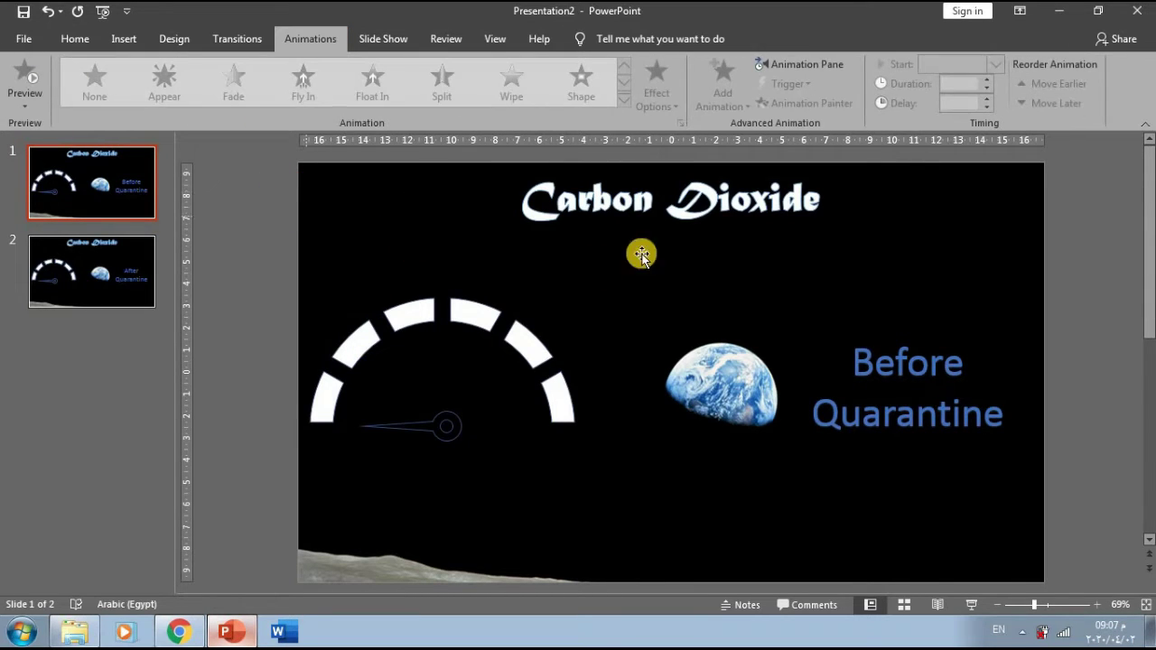
left_click(820, 63)
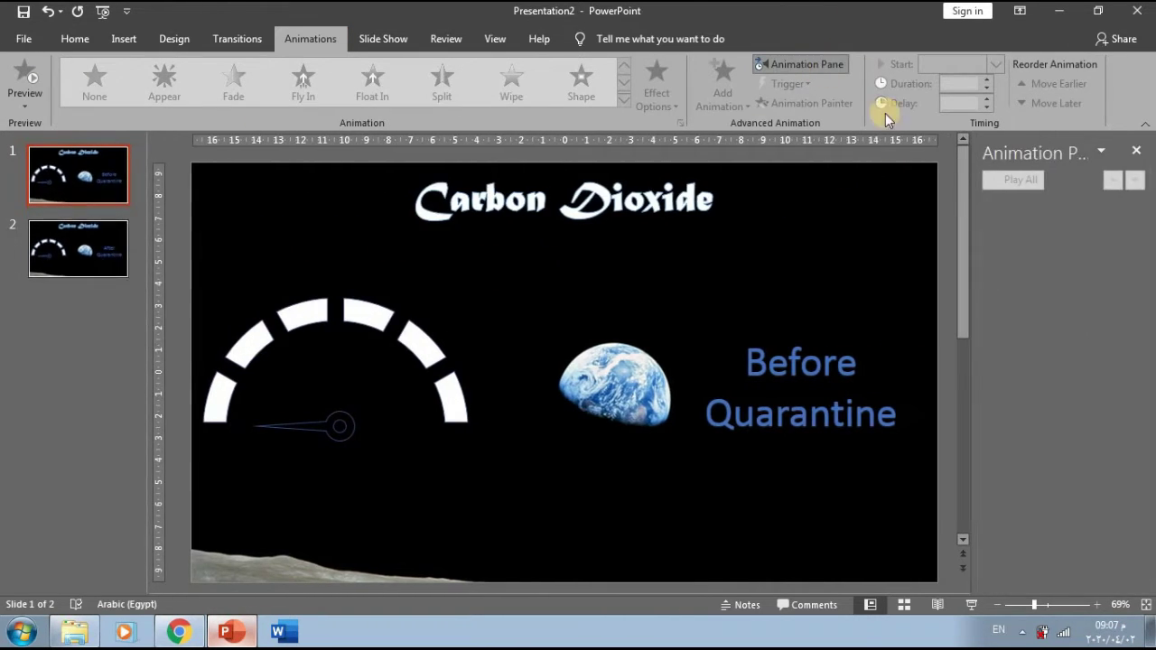
left_click(638, 176)
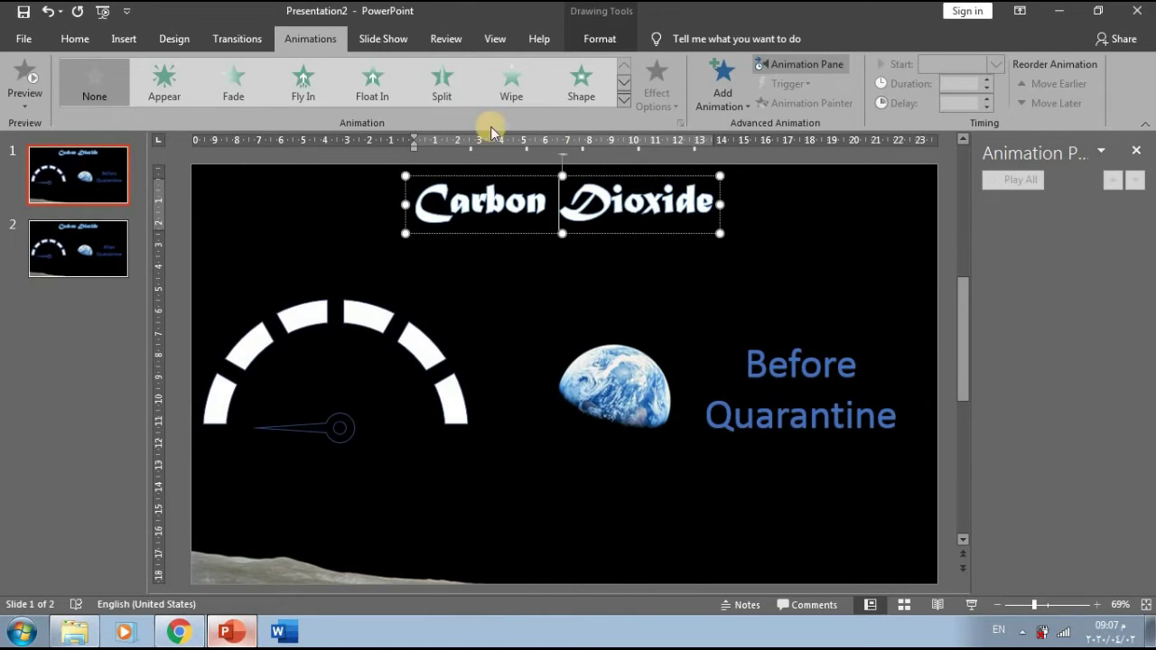
left_click(362, 86)
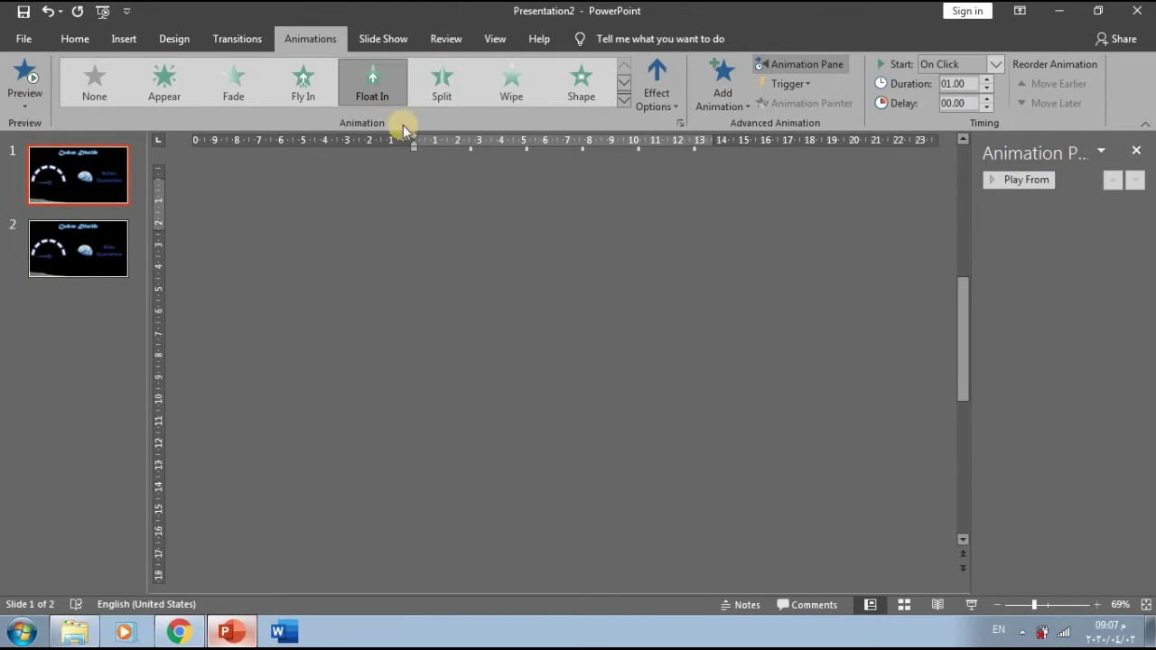
left_click(988, 81)
left_click(994, 64)
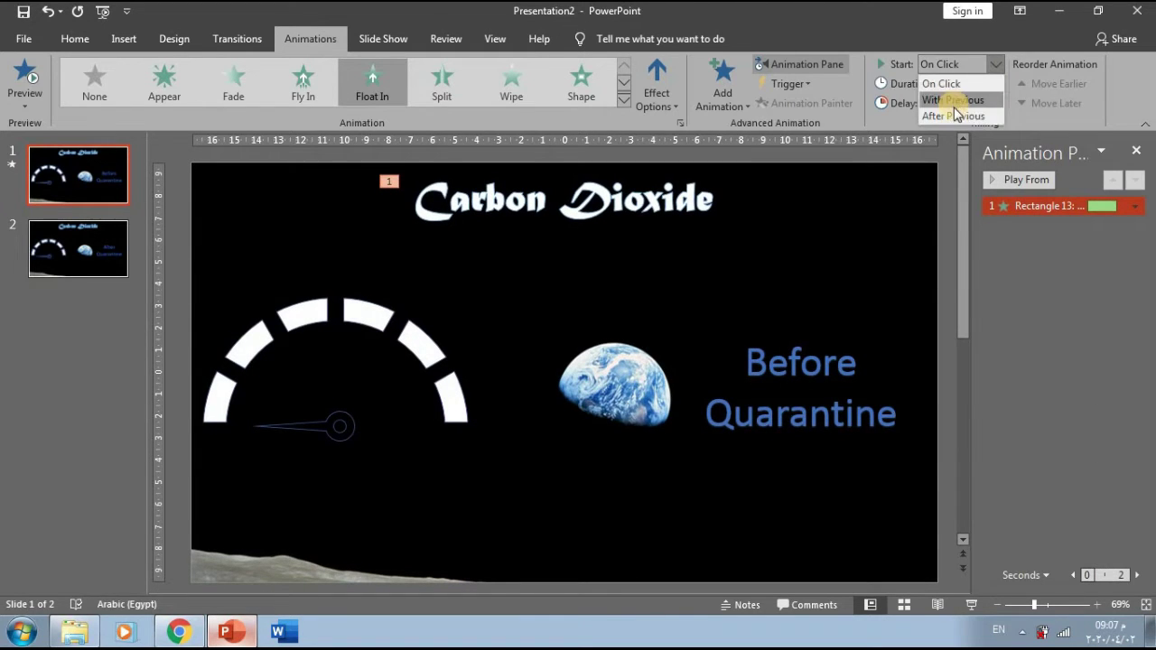
left_click(952, 115)
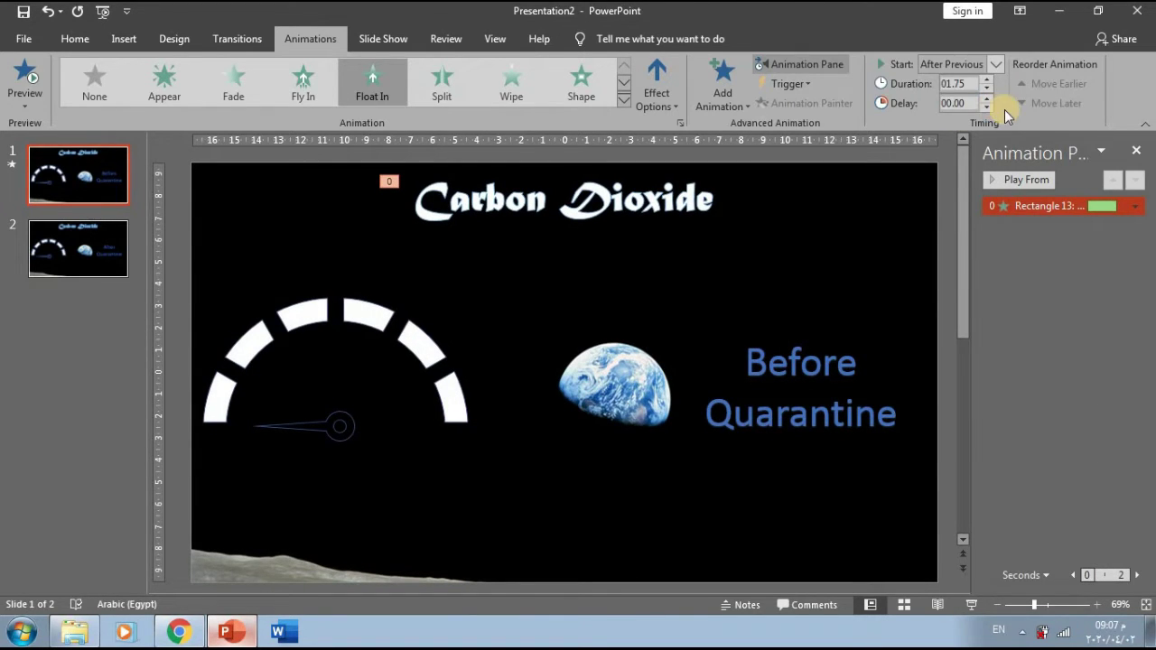
Give the Before Quarantine text a Fly In entrance lasting 2.50 seconds
left_click(801, 375)
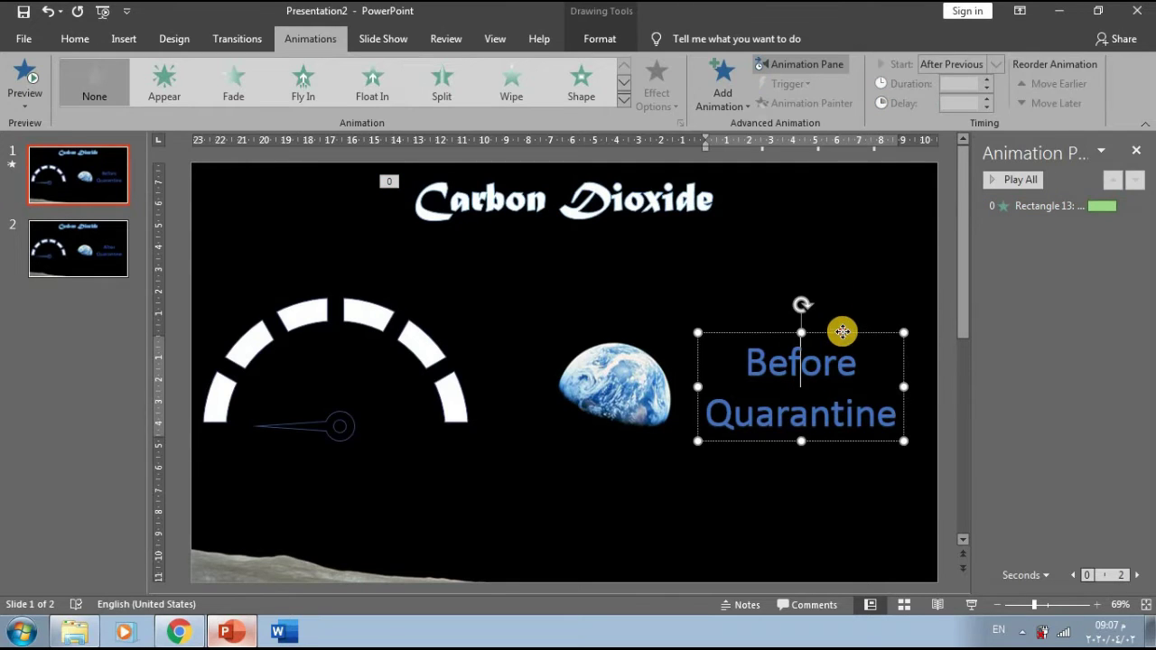
left_click(842, 332)
left_click(302, 82)
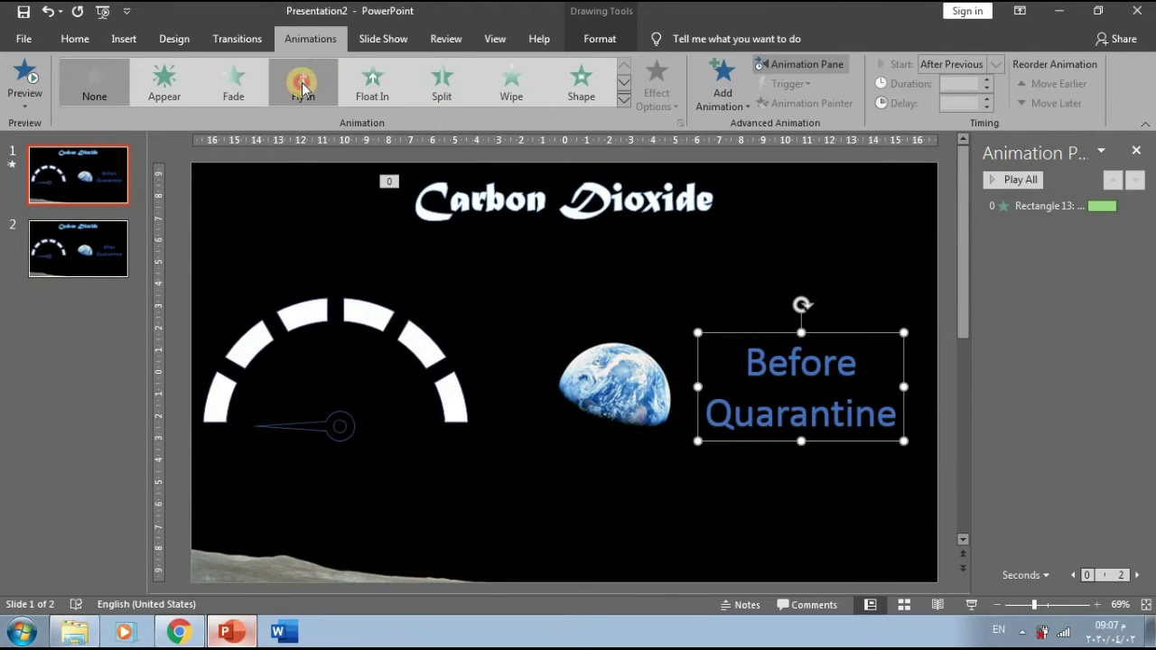
double_click(991, 79)
left_click(991, 80)
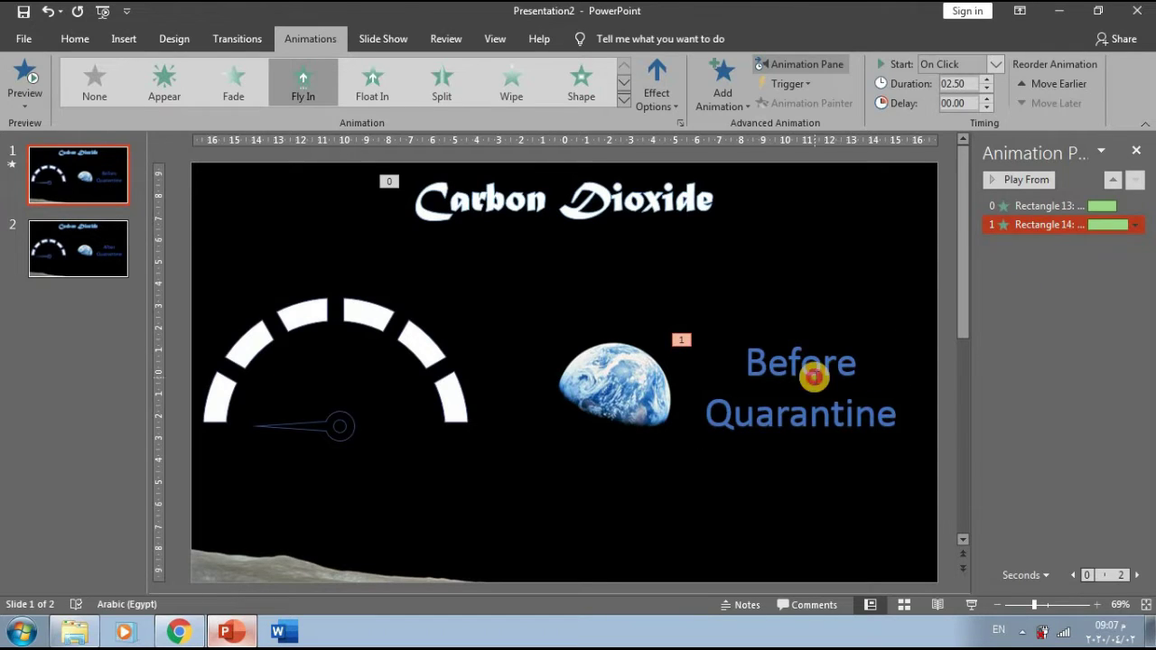
Add a Grow/Shrink emphasis to Before Quarantine and set its Fly In to start After Previous
left_click(818, 372)
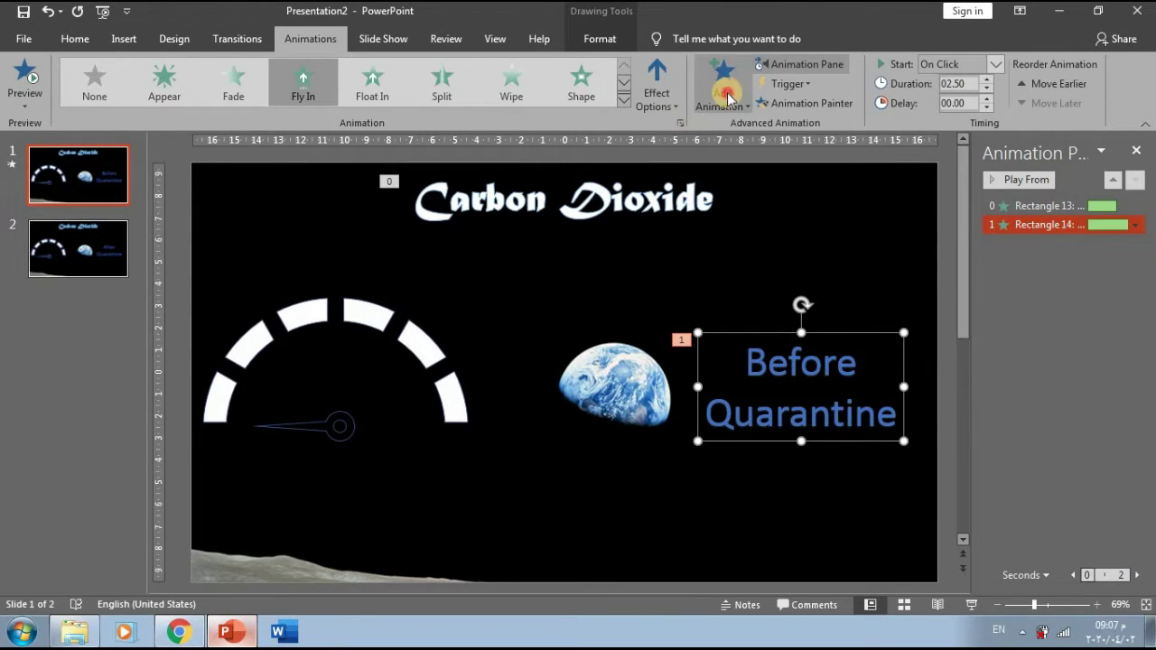
left_click(723, 83)
left_click(1007, 314)
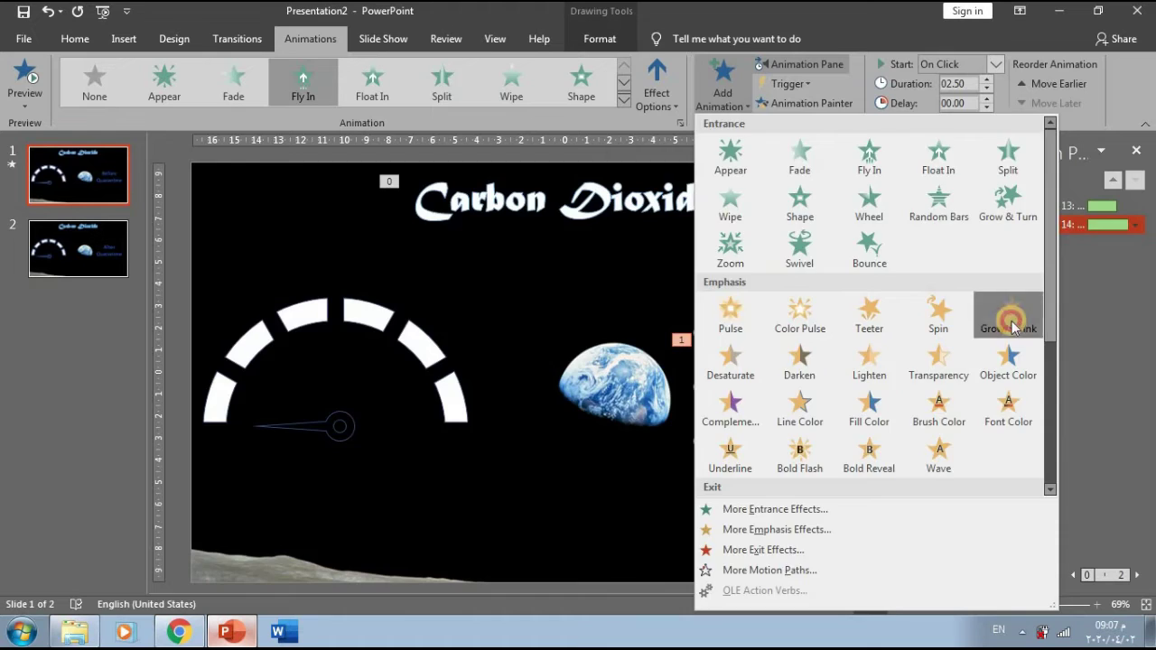
left_click(1047, 225)
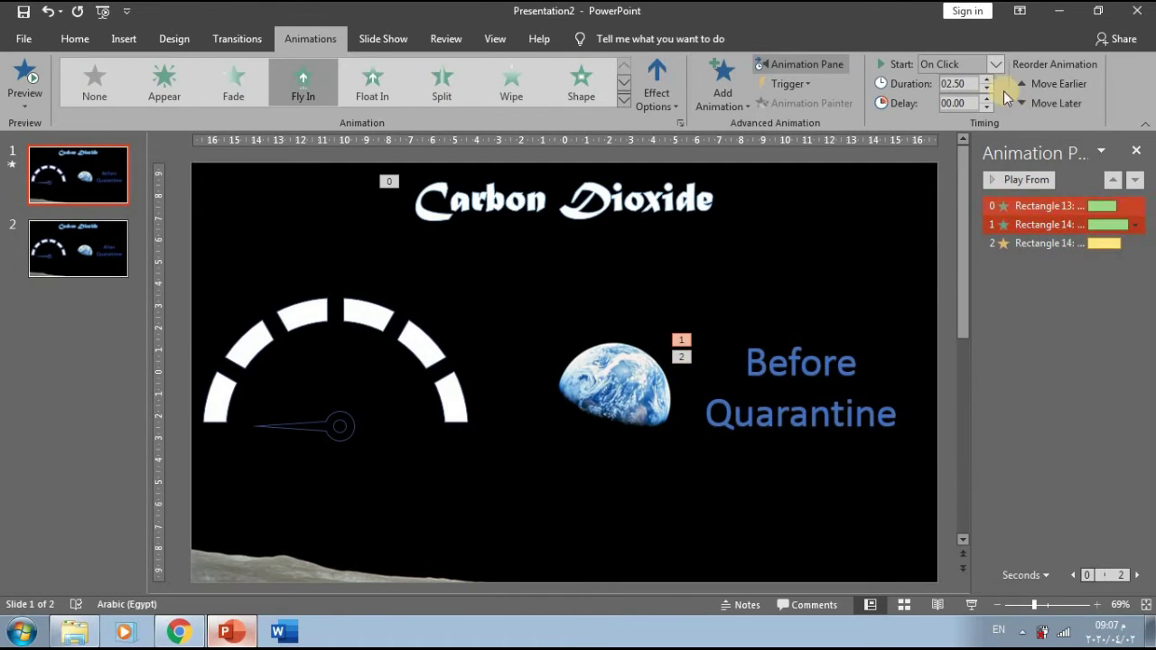
left_click(996, 70)
left_click(957, 114)
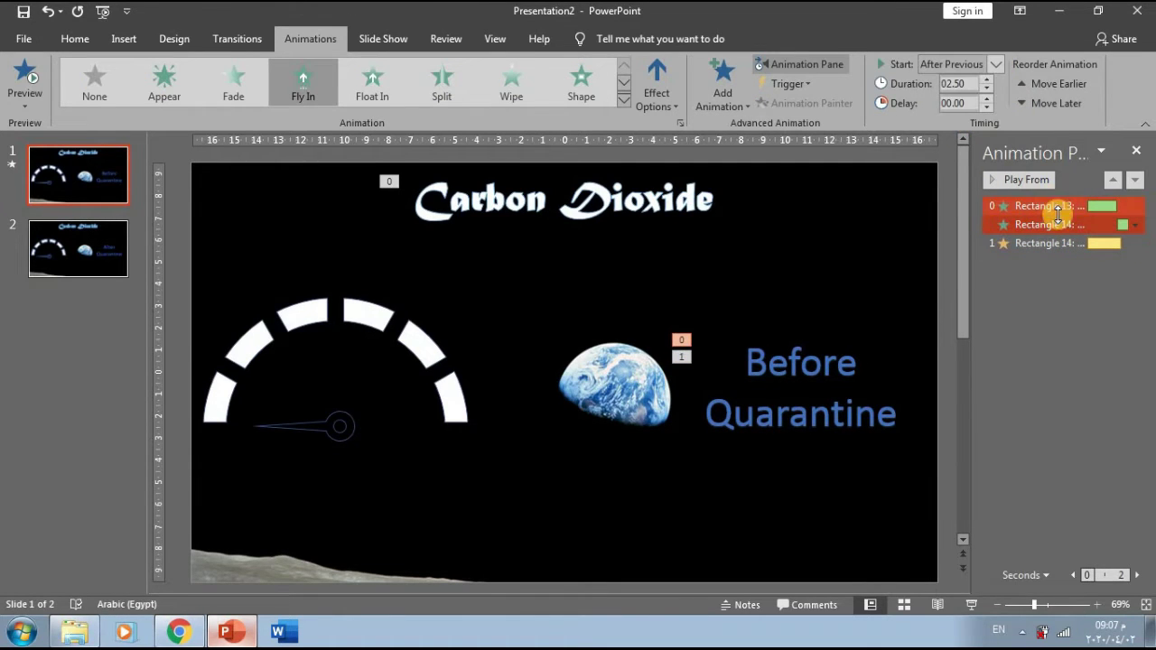
Set the Grow/Shrink to start With Previous and shrink the text to Smaller size
left_click(995, 64)
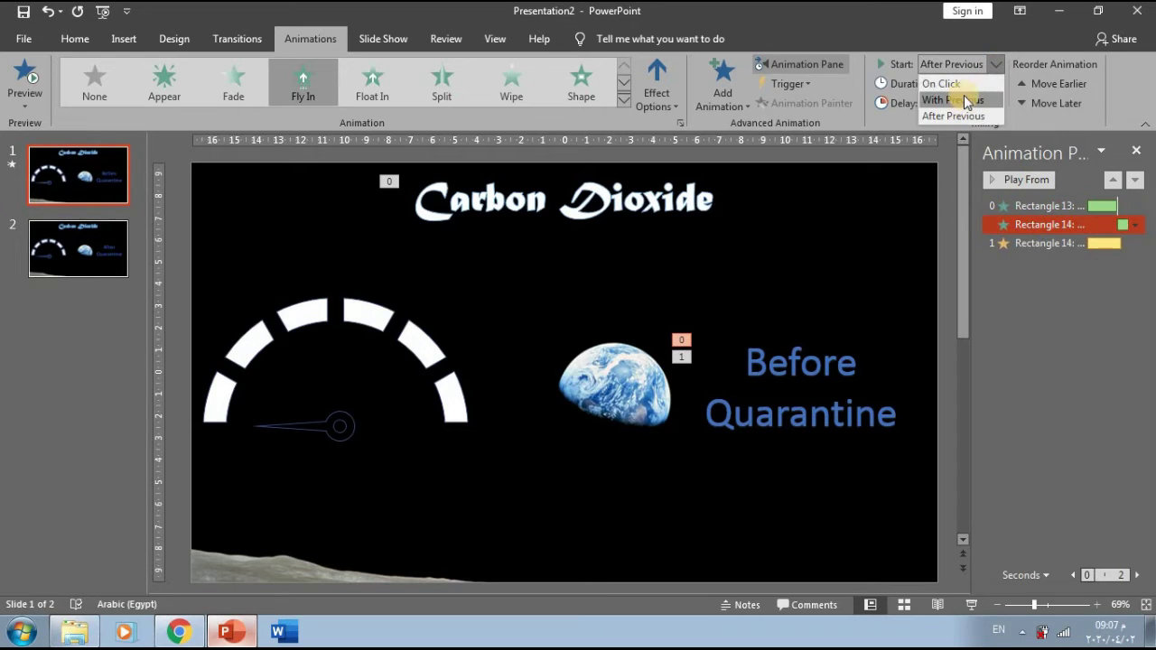
left_click(1043, 243)
left_click(995, 64)
left_click(959, 103)
double_click(1040, 244)
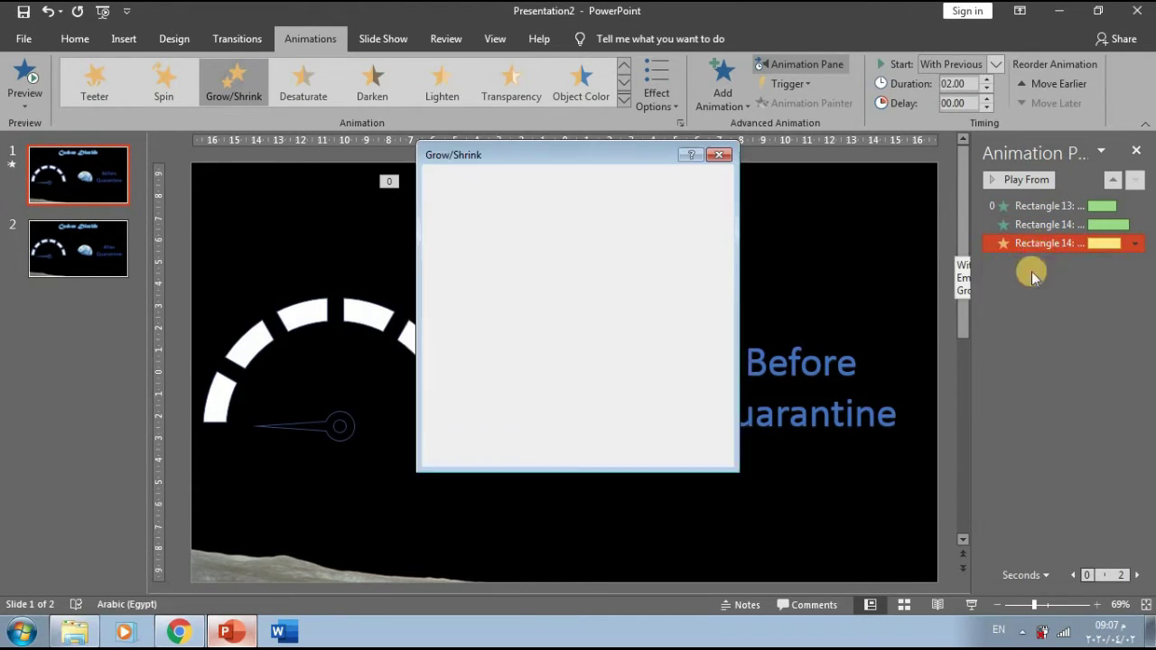
left_click(656, 223)
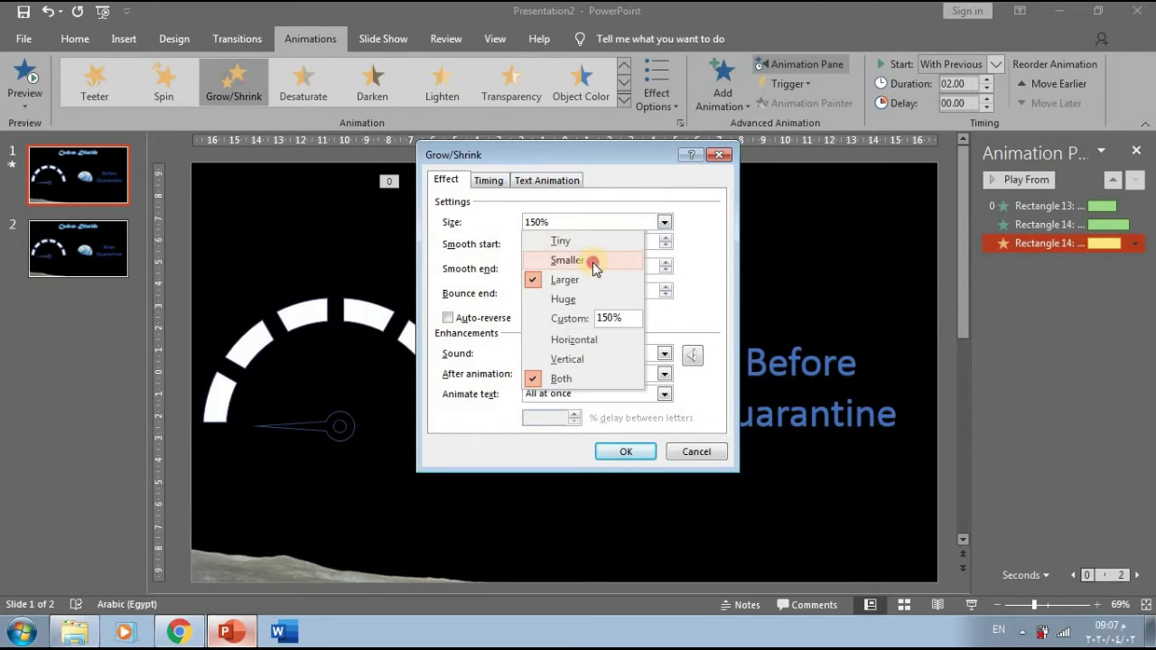
left_click(593, 259)
left_click(625, 454)
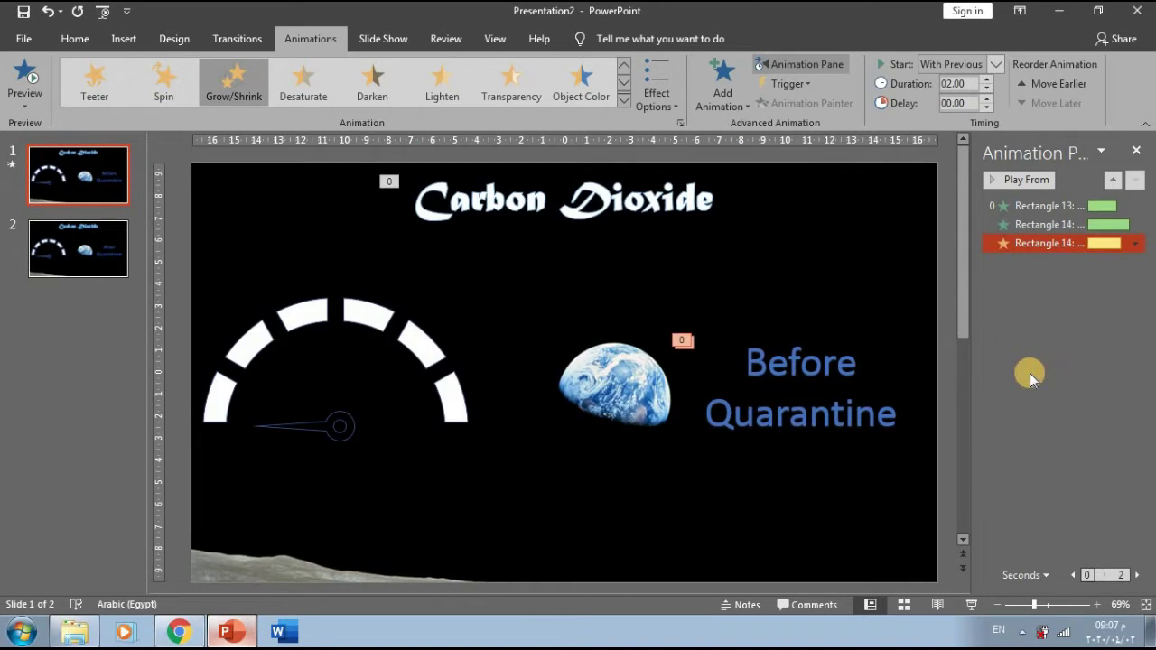
left_click(337, 435)
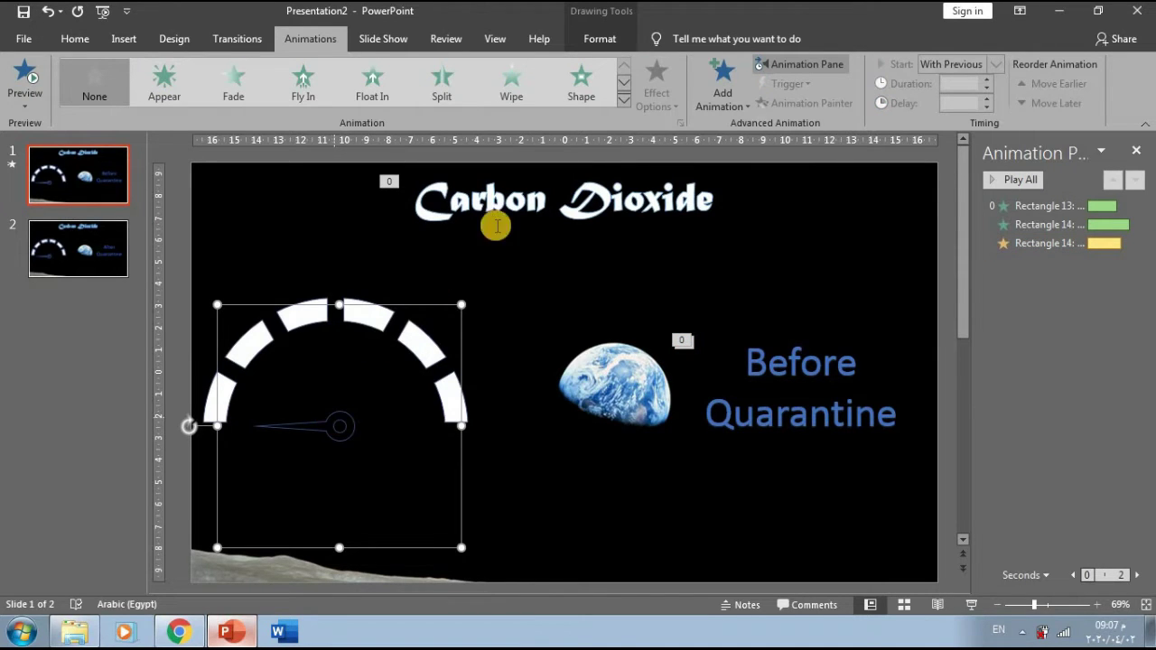
Give the needle group a Spin emphasis with a custom 180° clockwise amount, repeating 4 times
left_click(718, 102)
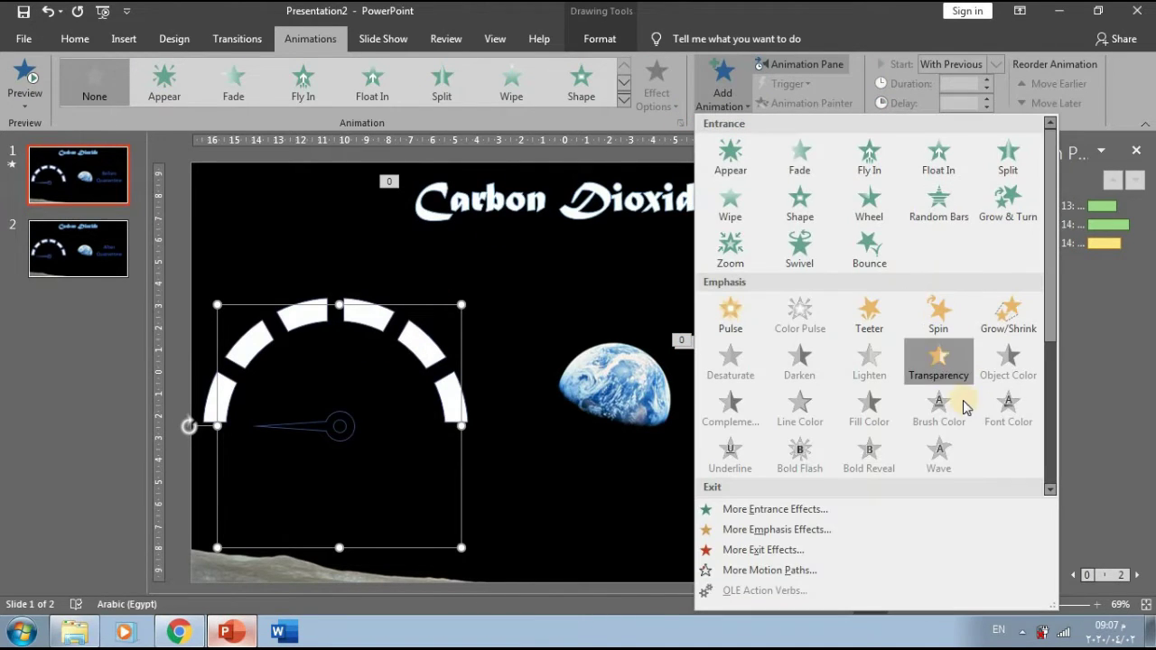
left_click(944, 332)
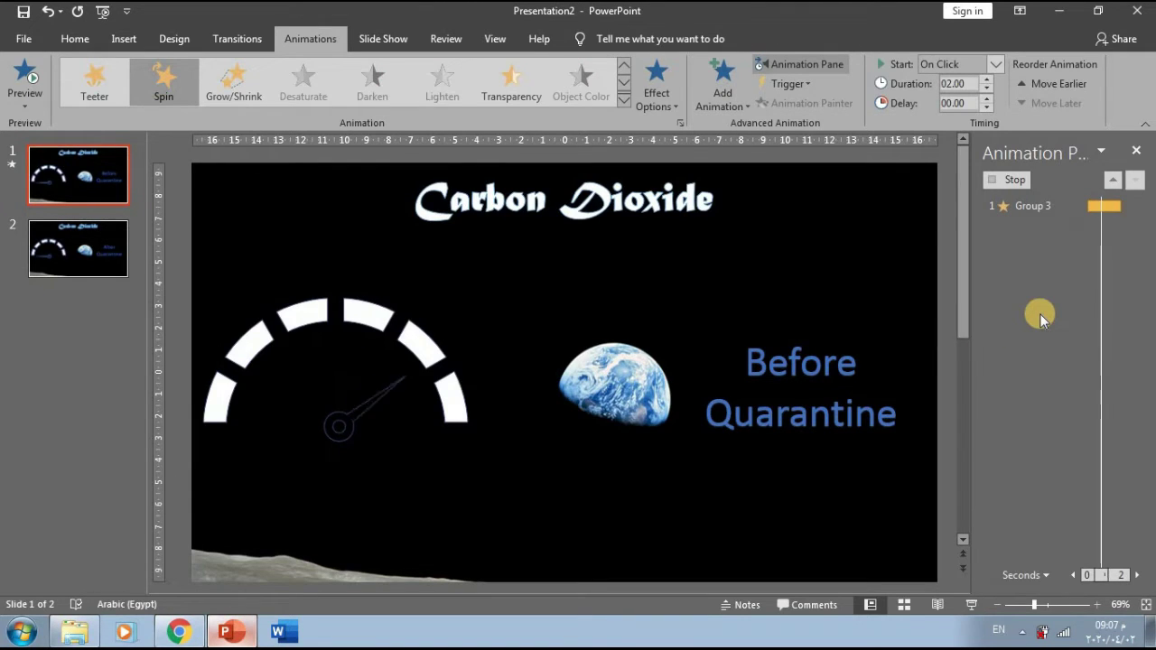
double_click(1044, 265)
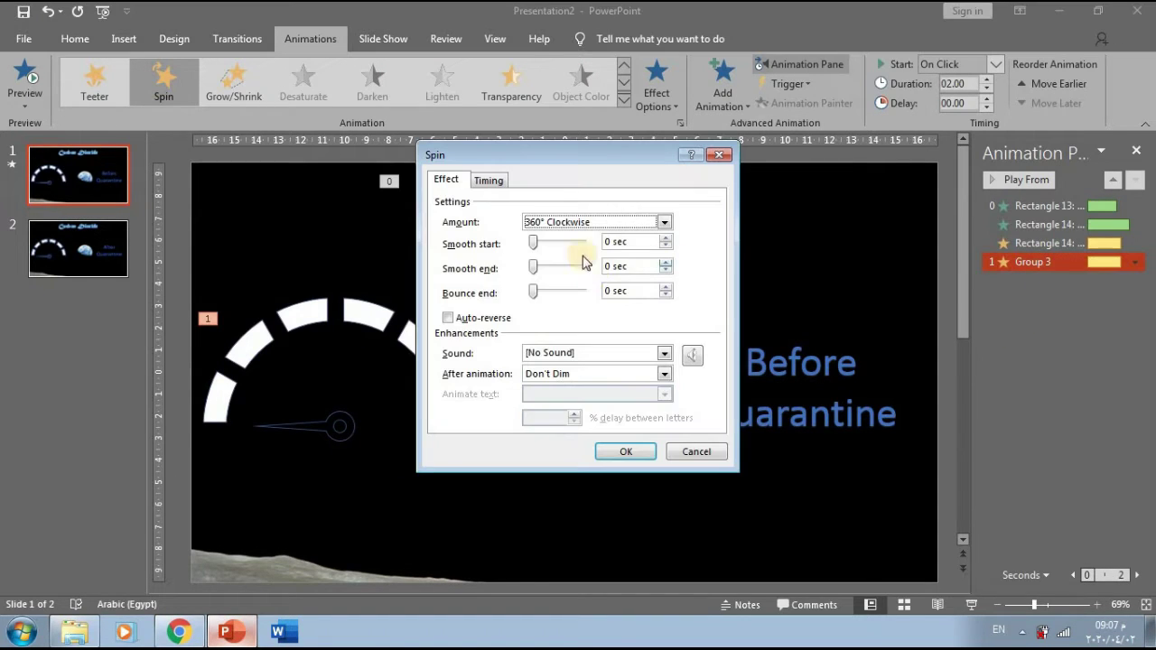
left_click(663, 223)
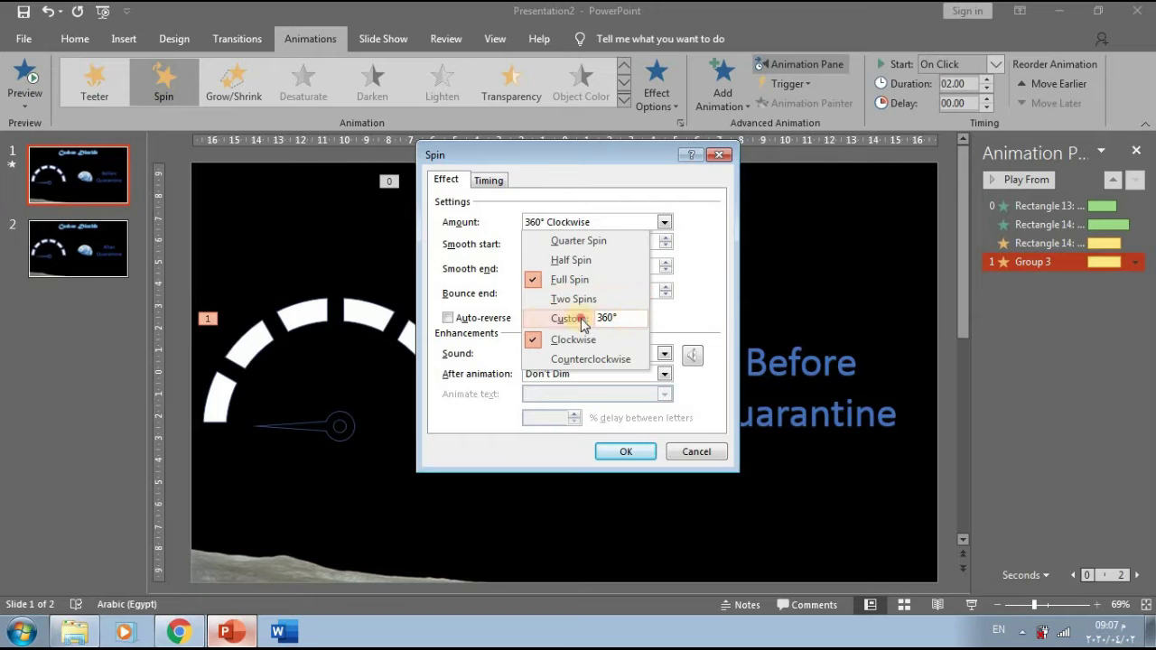
left_click(548, 321)
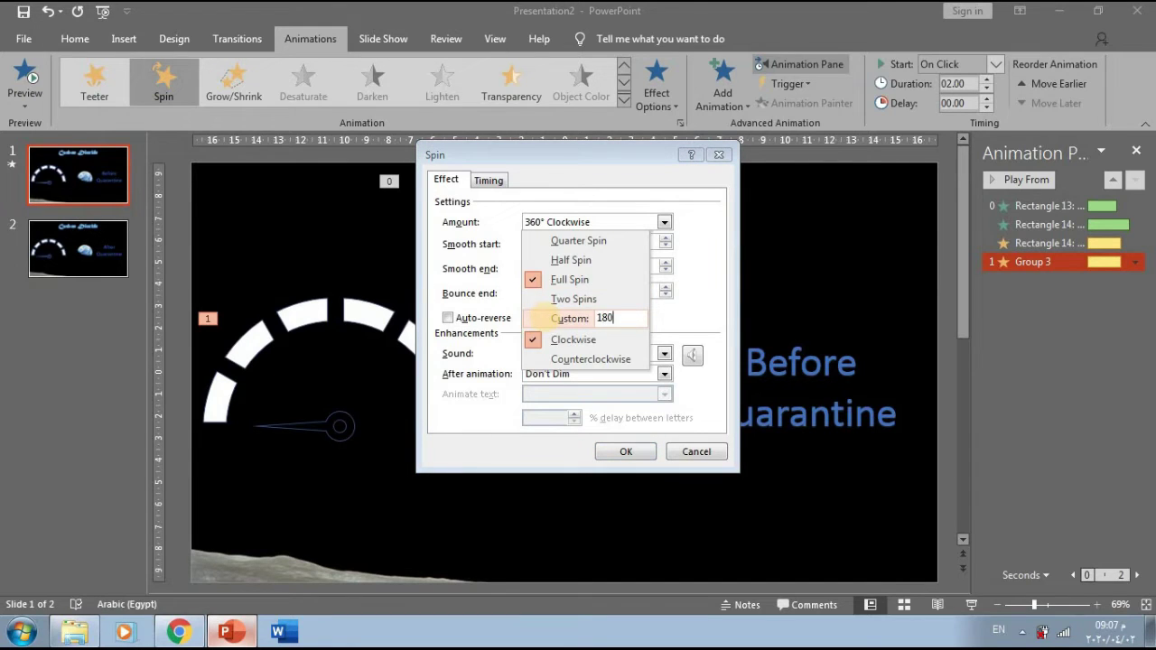
key("Return")
left_click(490, 182)
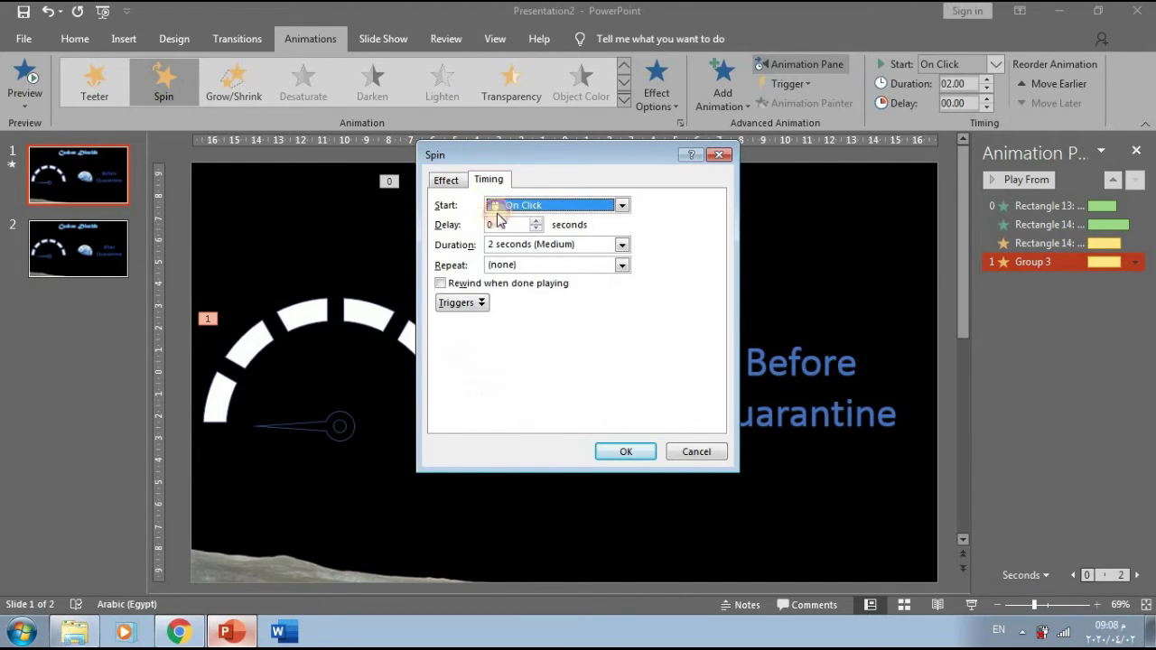
left_click(623, 269)
left_click(605, 344)
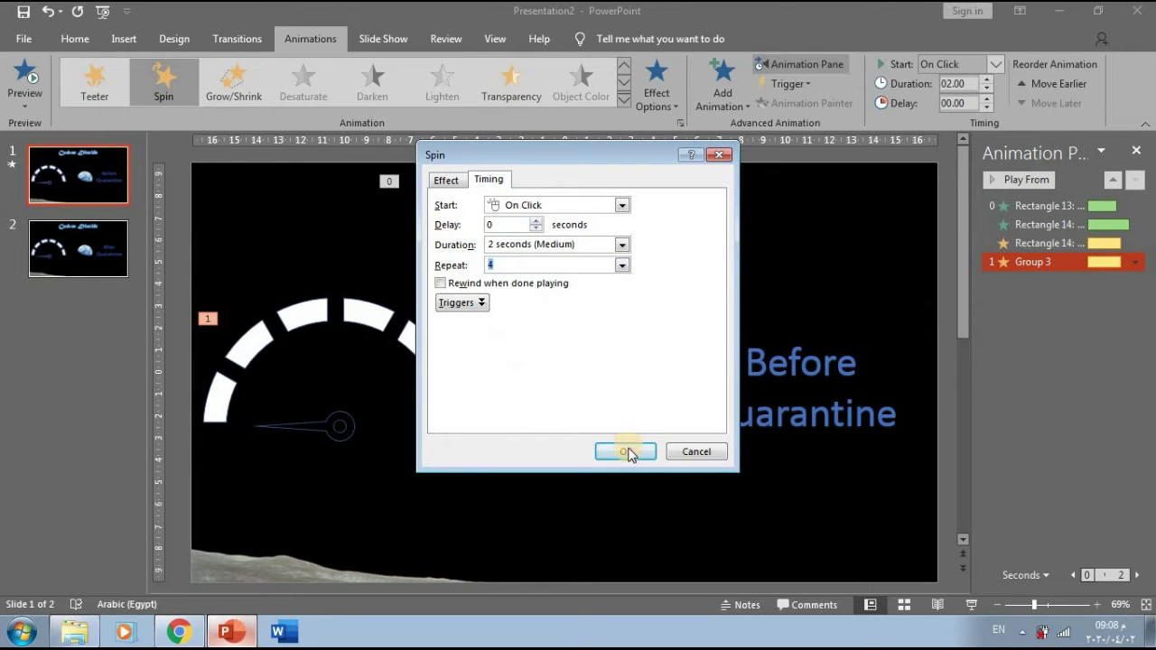
left_click(630, 454)
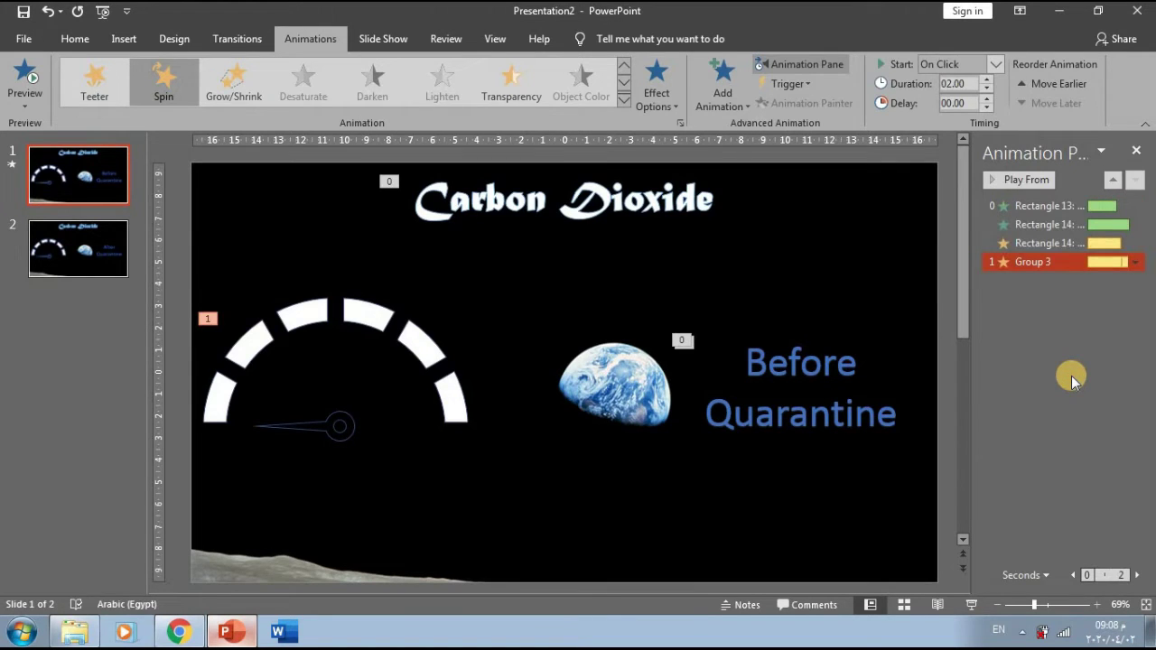
left_click(1070, 376)
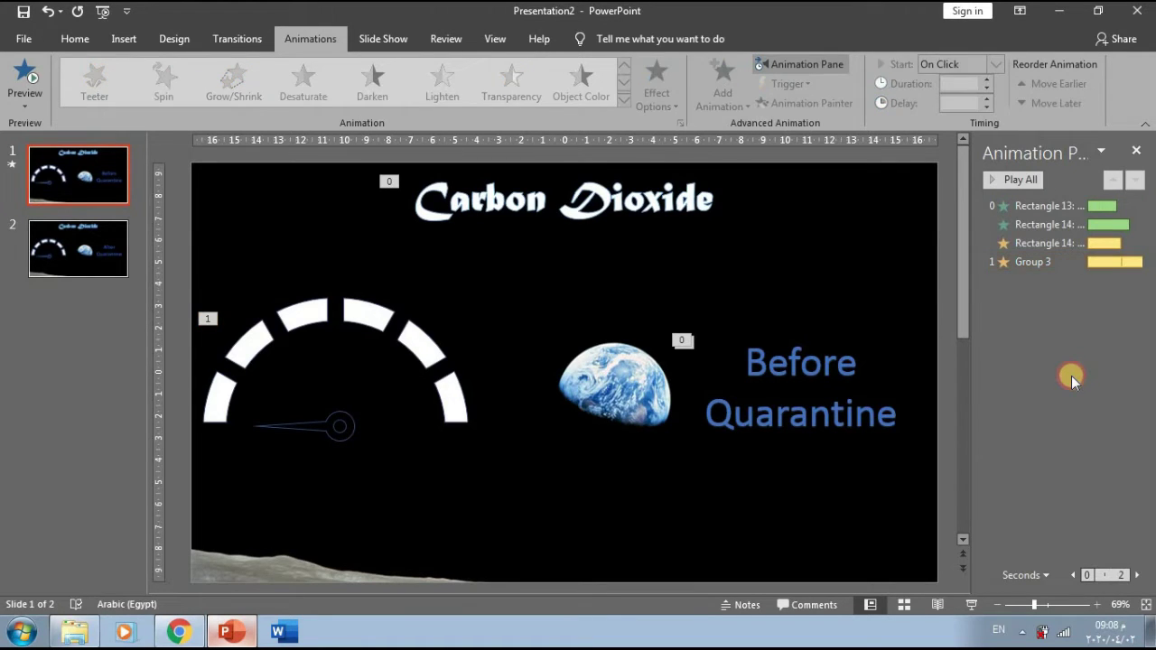
Add a Color Pulse emphasis to the bottom-left pair and the top gauge segments
left_click(220, 409)
left_click(245, 352, "shift")
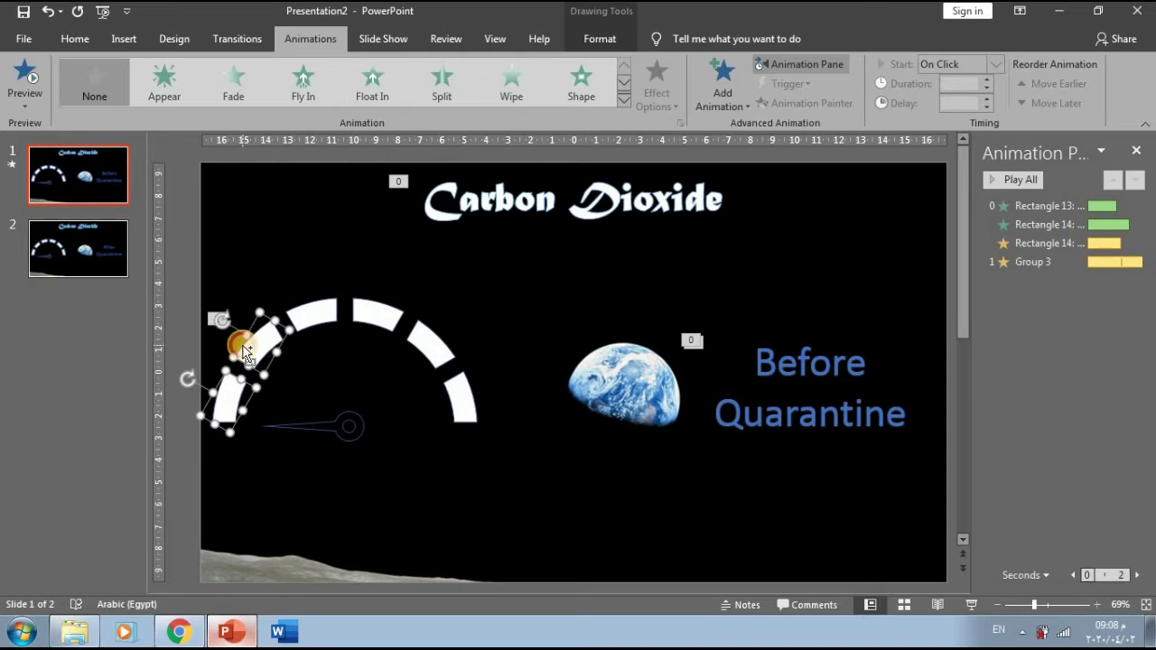
left_click(728, 101)
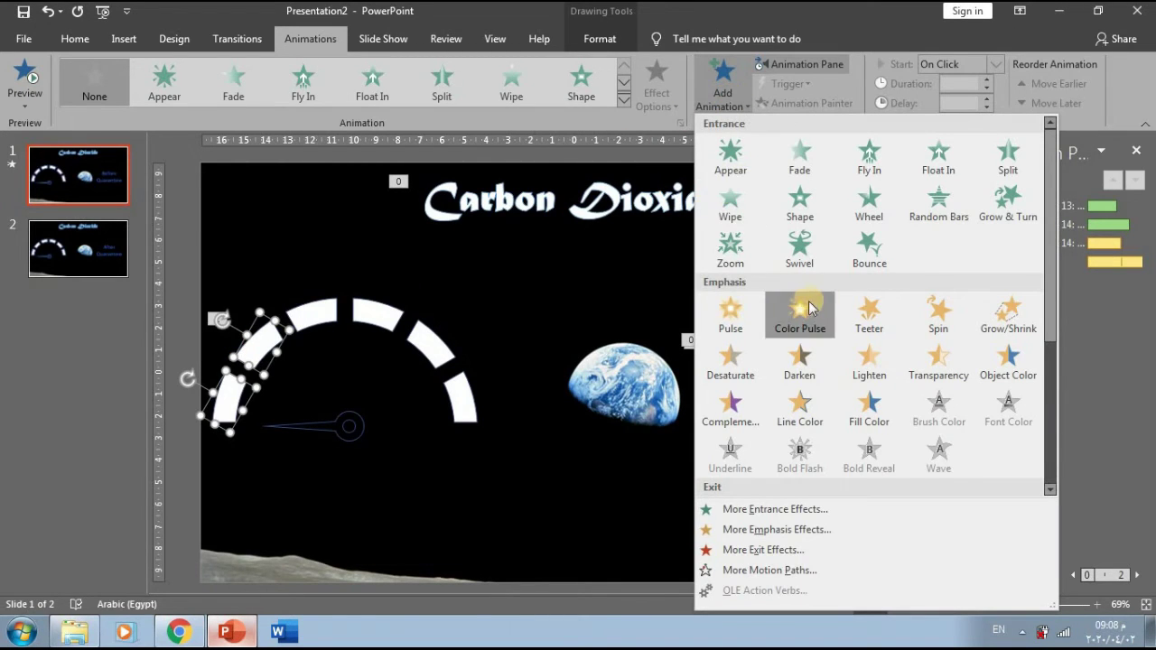
left_click(807, 310)
left_click(321, 311)
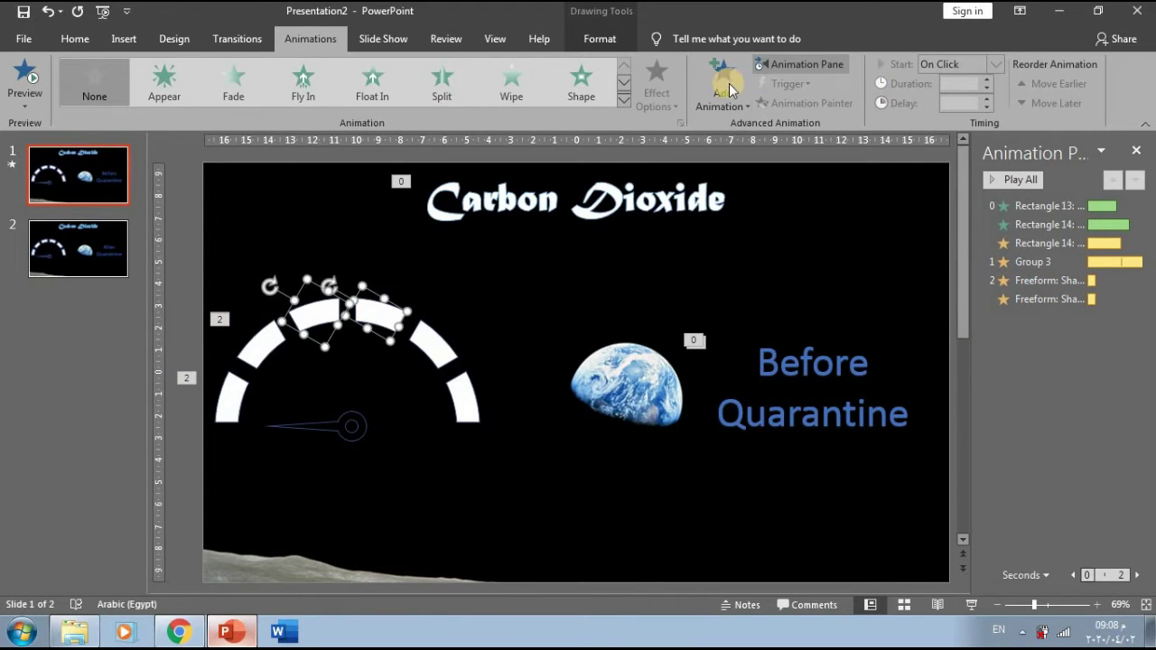
left_click(722, 85)
left_click(782, 324)
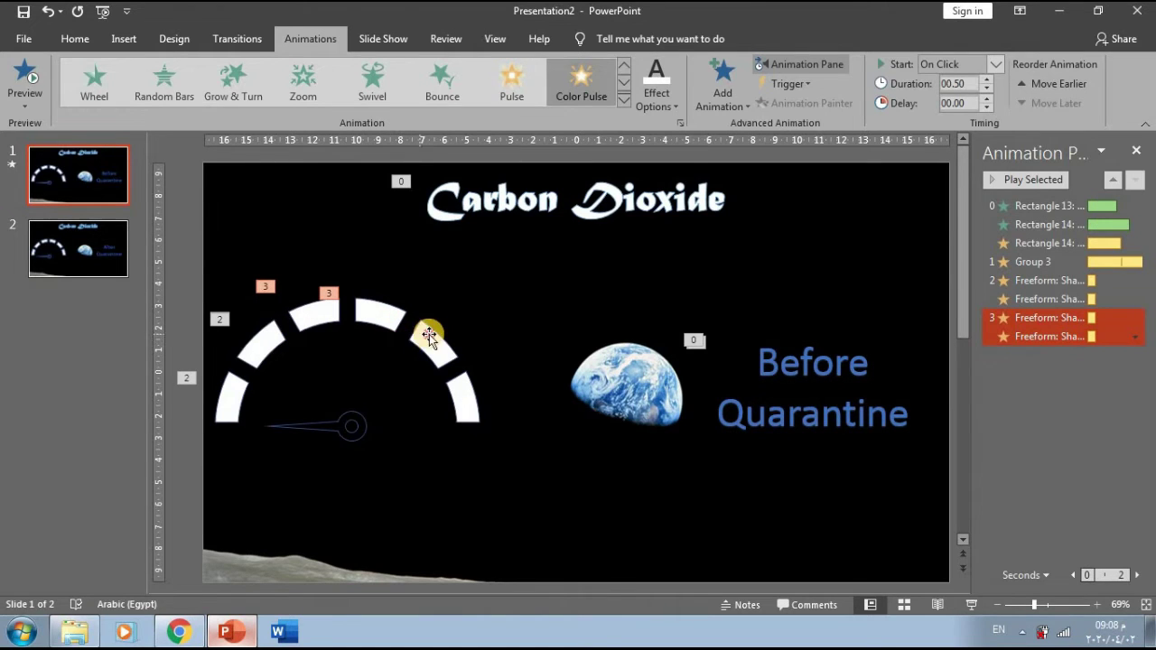
Add a Color Pulse emphasis to the two right-hand gauge segments
left_click(429, 336)
left_click(463, 398, "shift")
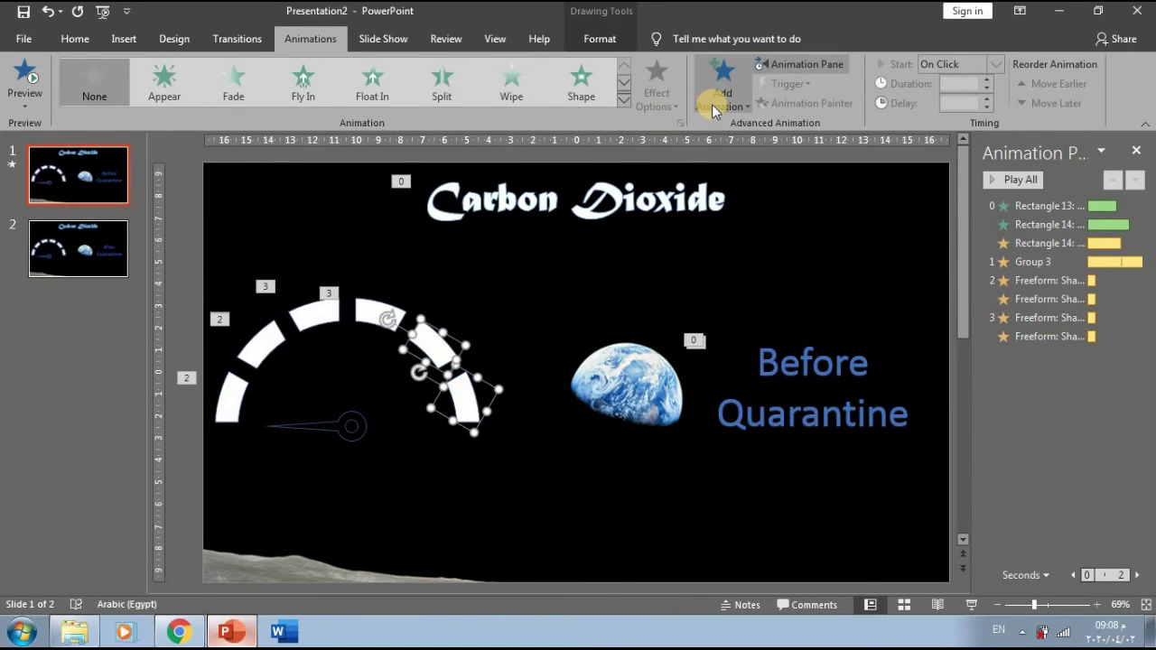
left_click(718, 91)
left_click(787, 311)
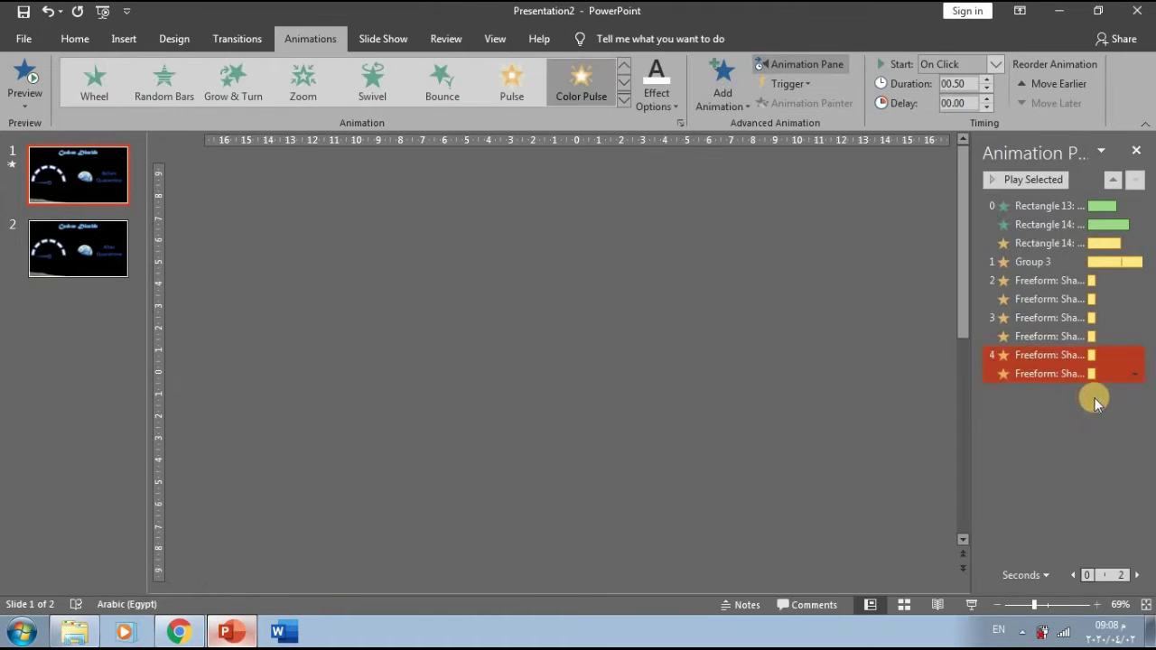
left_click_drag(1124, 318, 1114, 296)
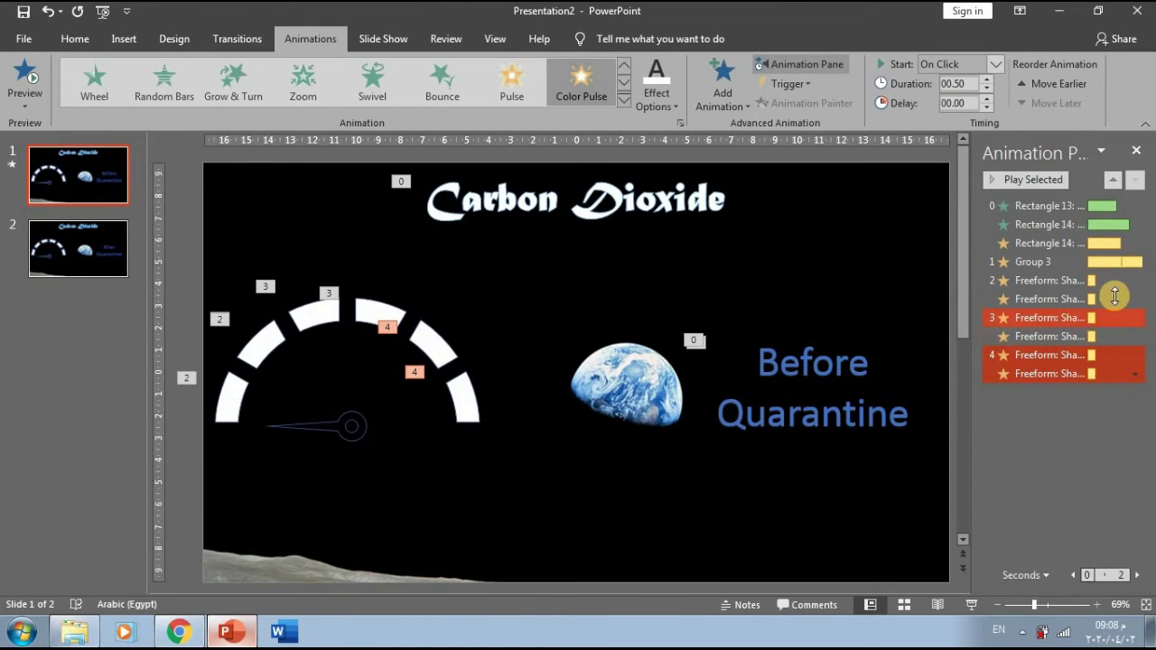
Set the needle's Spin animation to start After Previous
left_click(1045, 243)
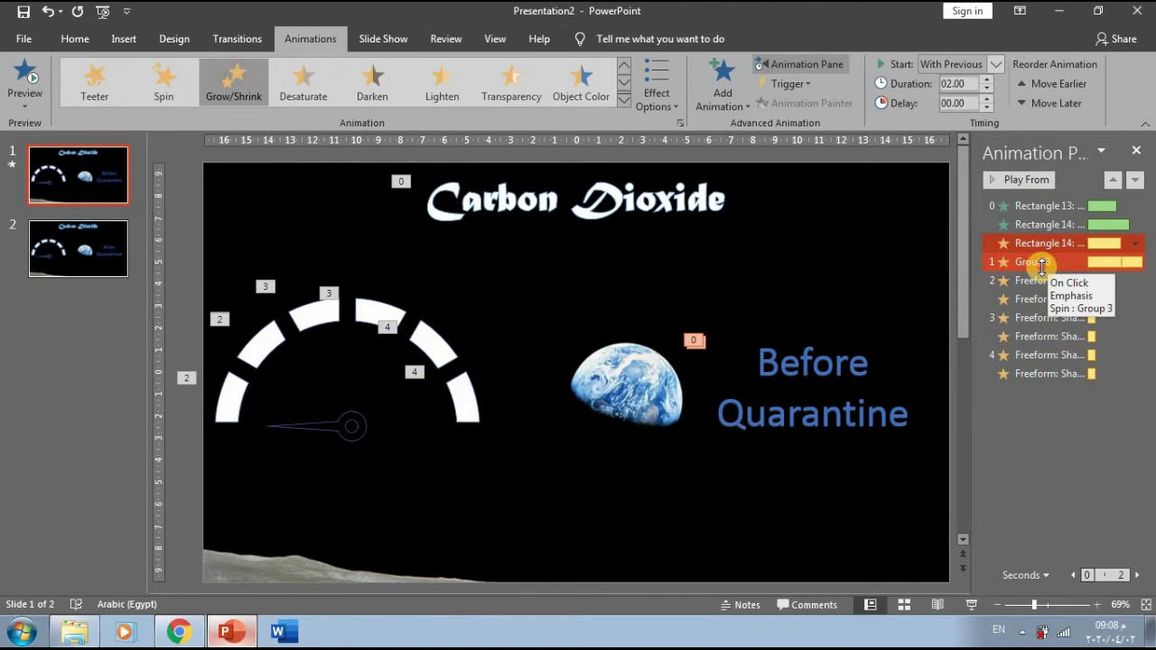
left_click(1041, 263)
left_click(994, 65)
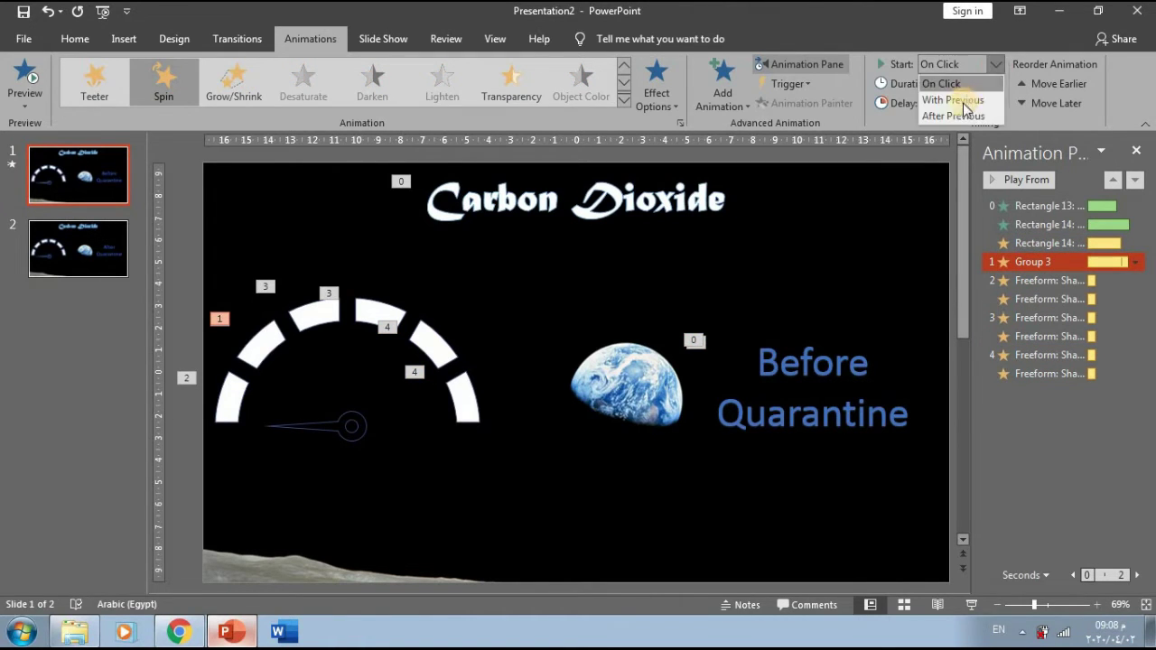
left_click(961, 117)
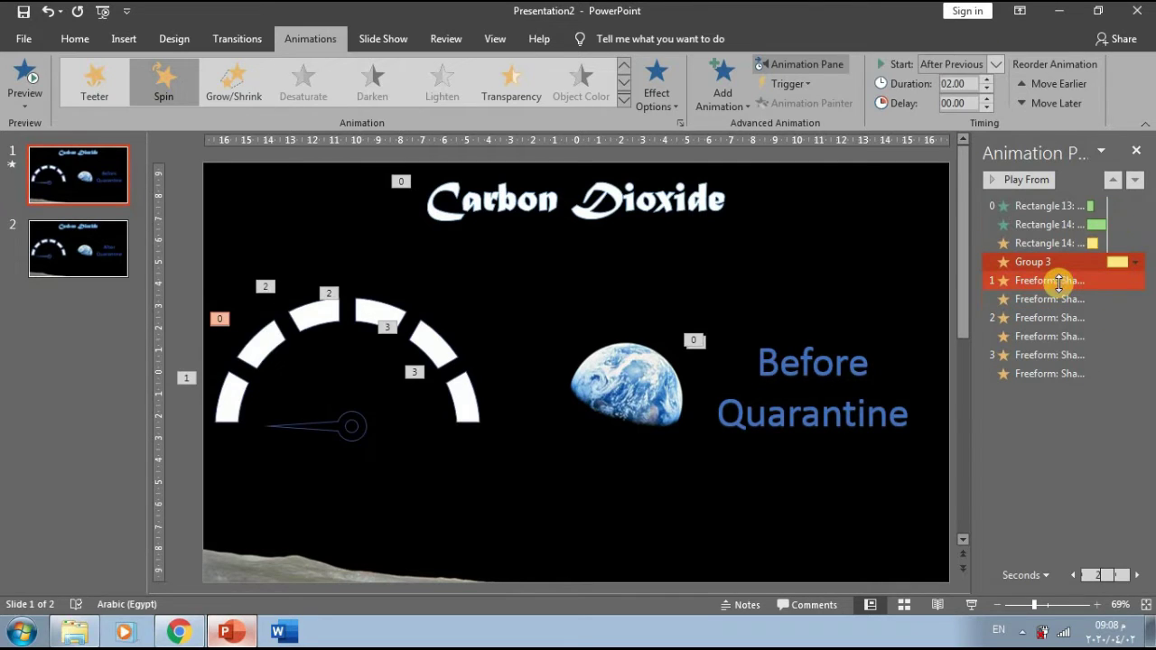
Set the first gauge-segment pulses to start With Previous
left_click(1058, 282)
left_click(994, 65)
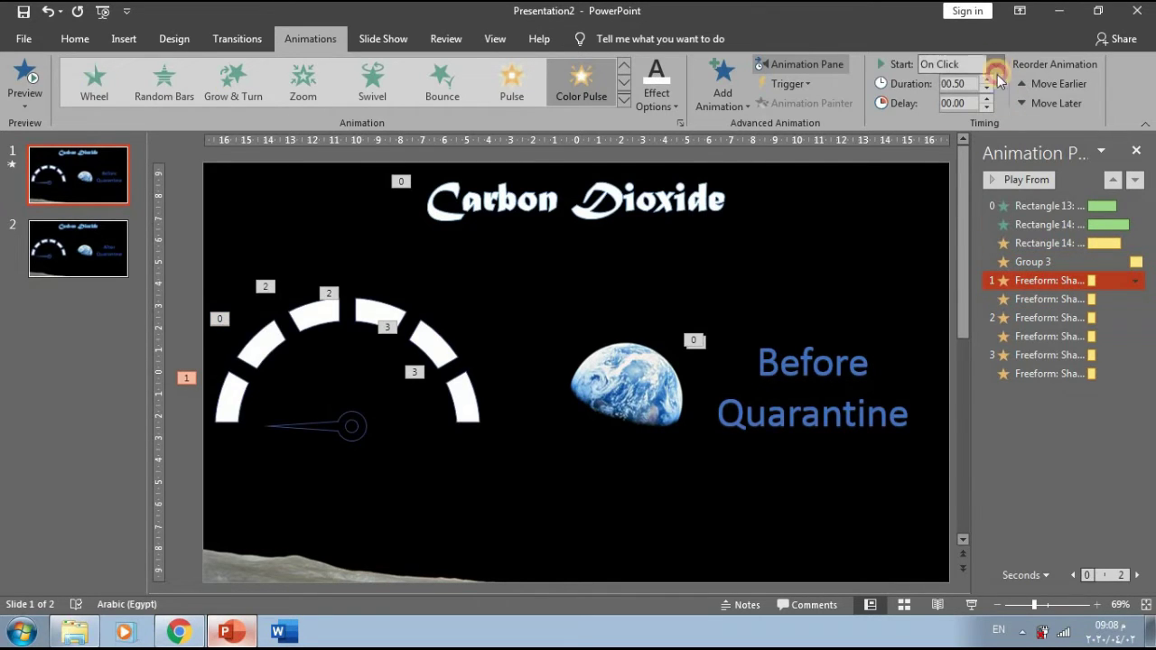
left_click(957, 99)
left_click(1047, 299)
left_click(1055, 318)
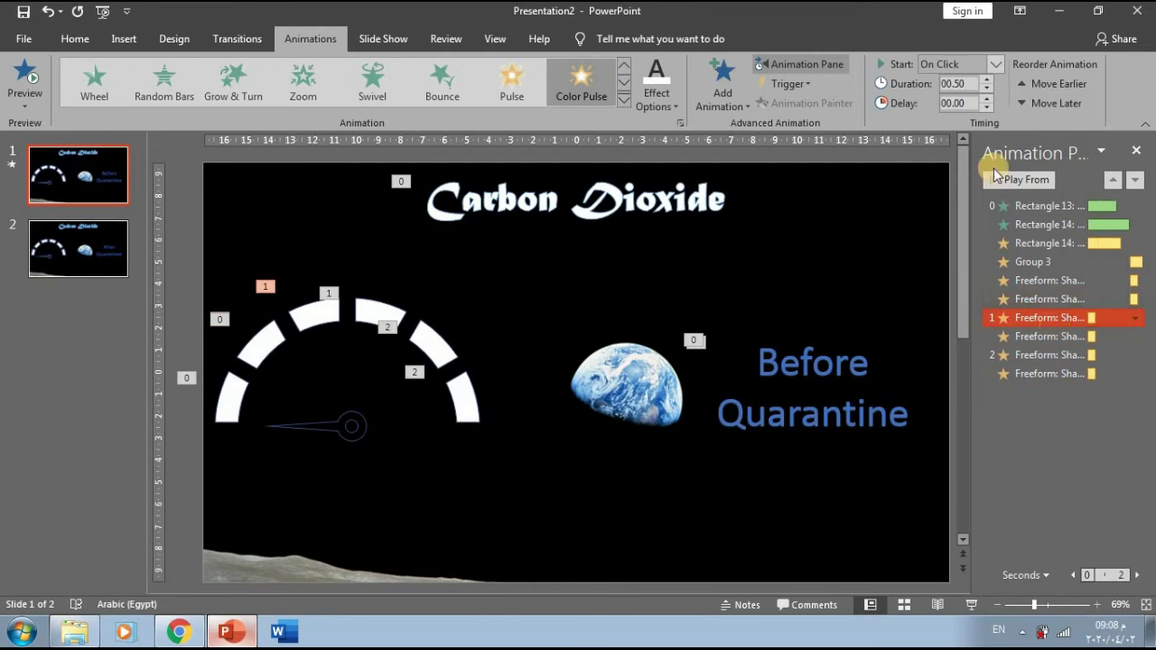
left_click(995, 65)
left_click(948, 80)
Set the remaining gauge-segment pulses to start With Previous
left_click(1045, 335)
left_click(1045, 354)
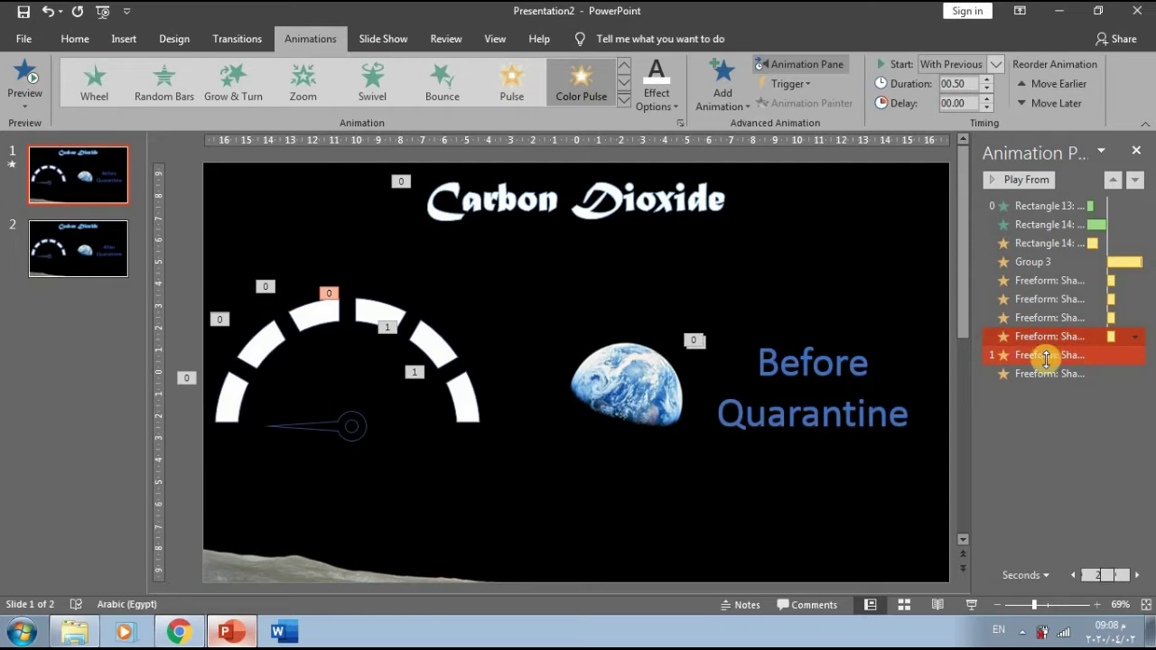
left_click(994, 64)
left_click(1039, 271)
mouse_move(1038, 271)
left_mouse_down()
mouse_move(1039, 378)
mouse_move(1038, 280)
left_mouse_up()
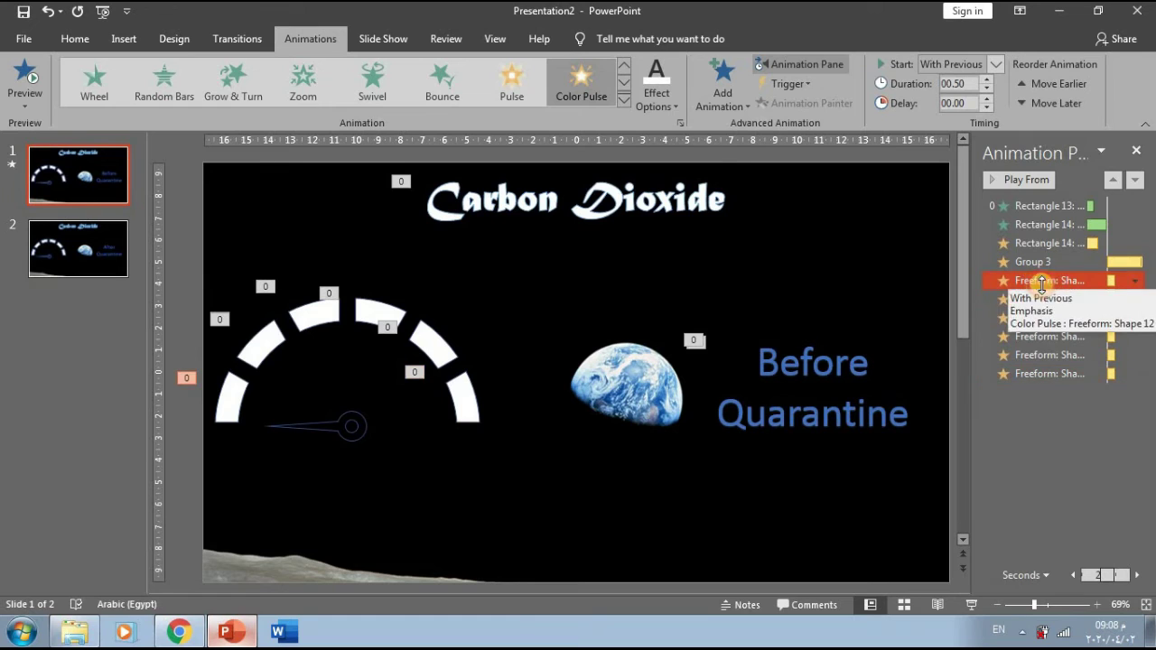
Make the first segment pulse green, lasting 3 seconds and repeating 4 times
left_click(667, 97)
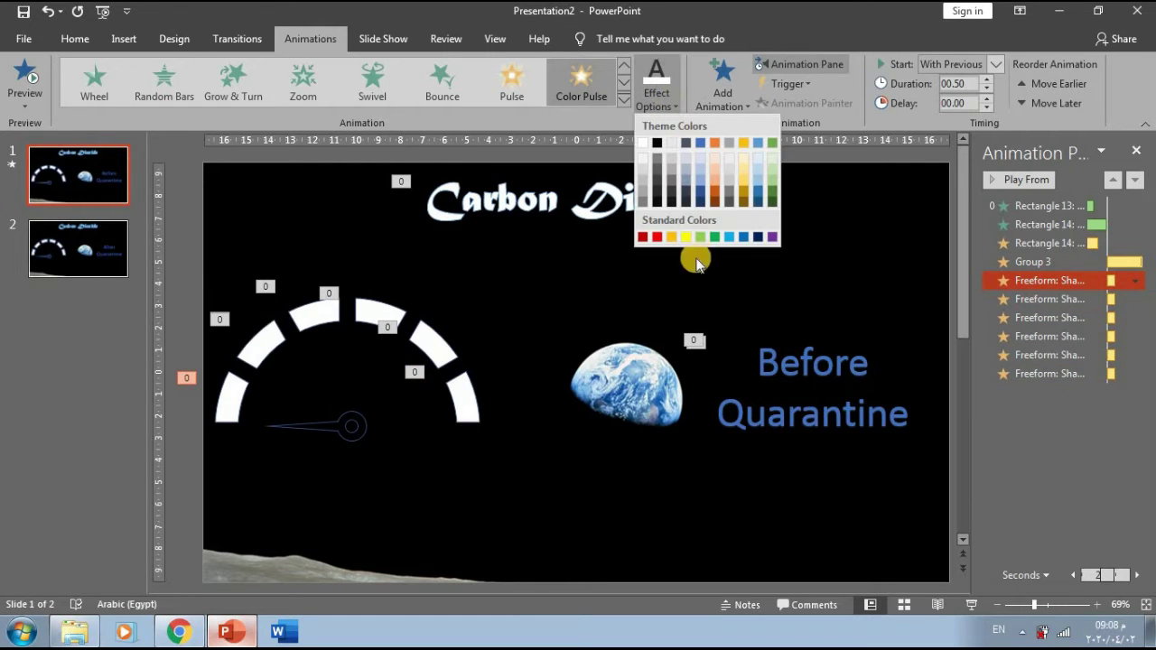
left_click(713, 238)
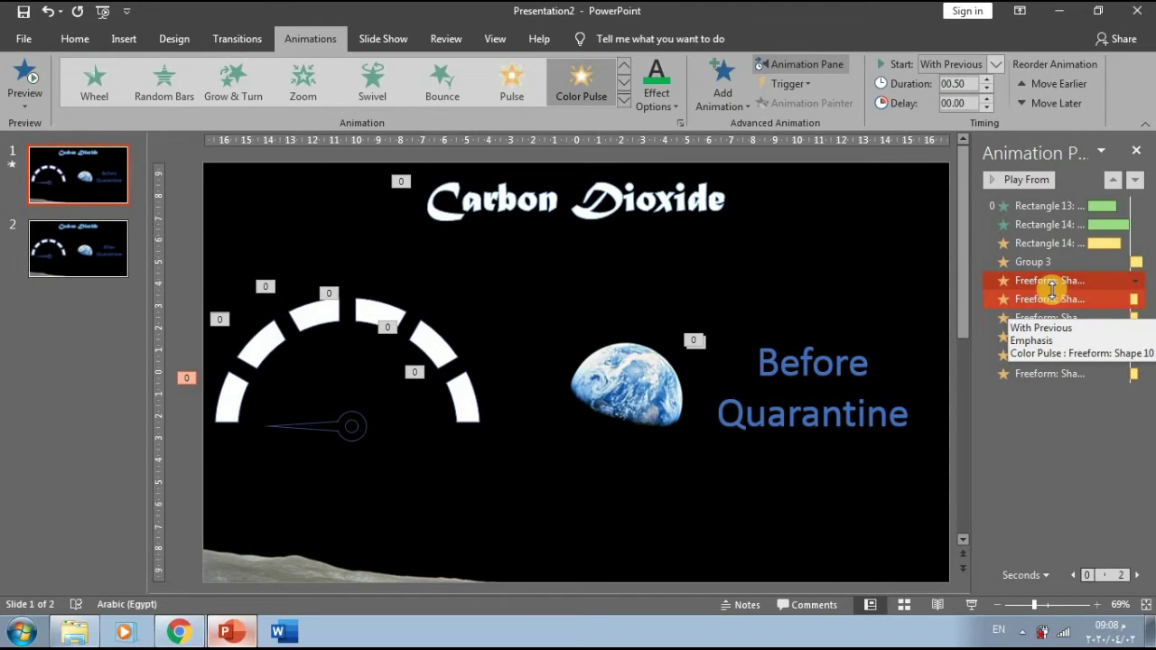
double_click(1050, 280)
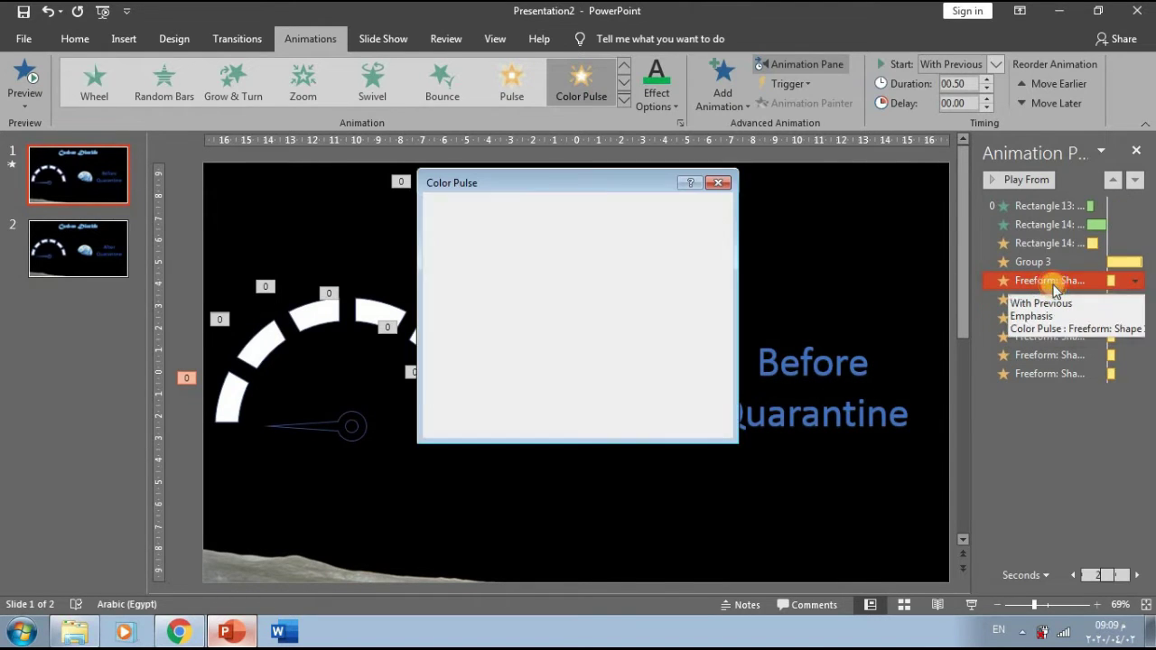
left_click(489, 208)
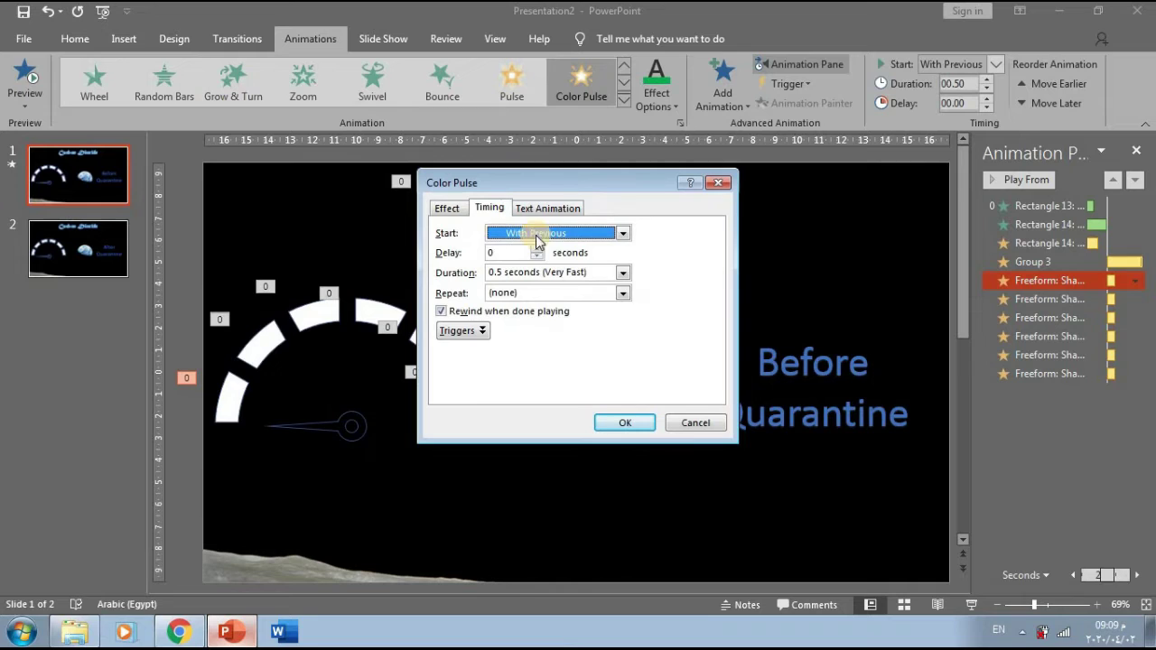
left_click(623, 274)
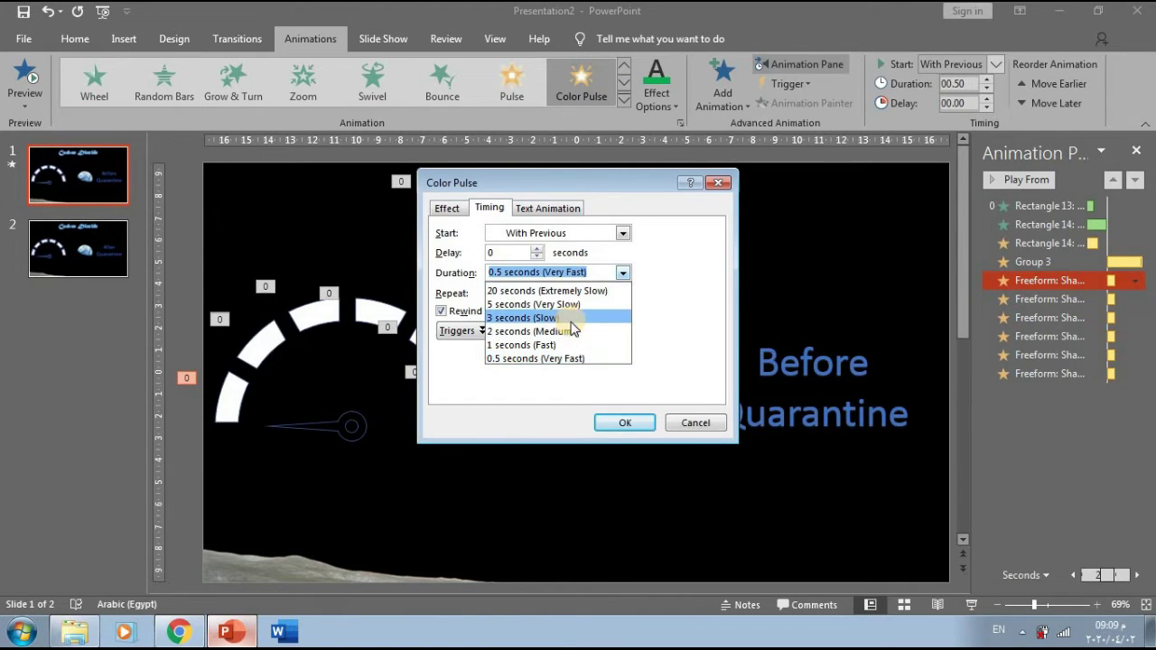
left_click(570, 318)
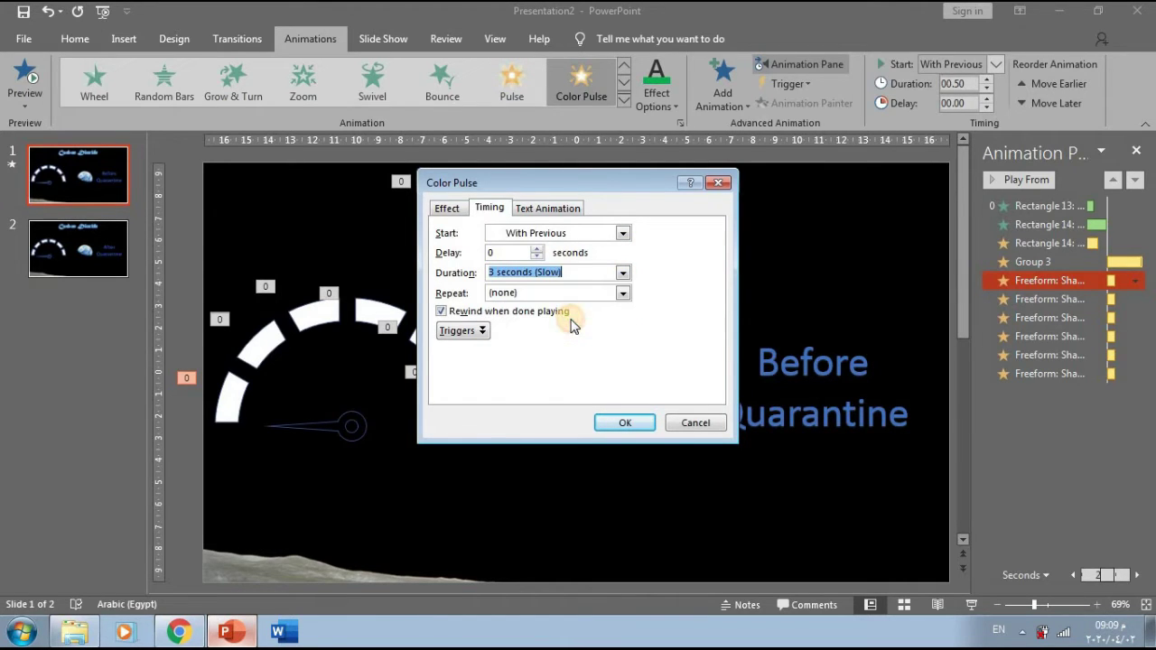
left_click(622, 291)
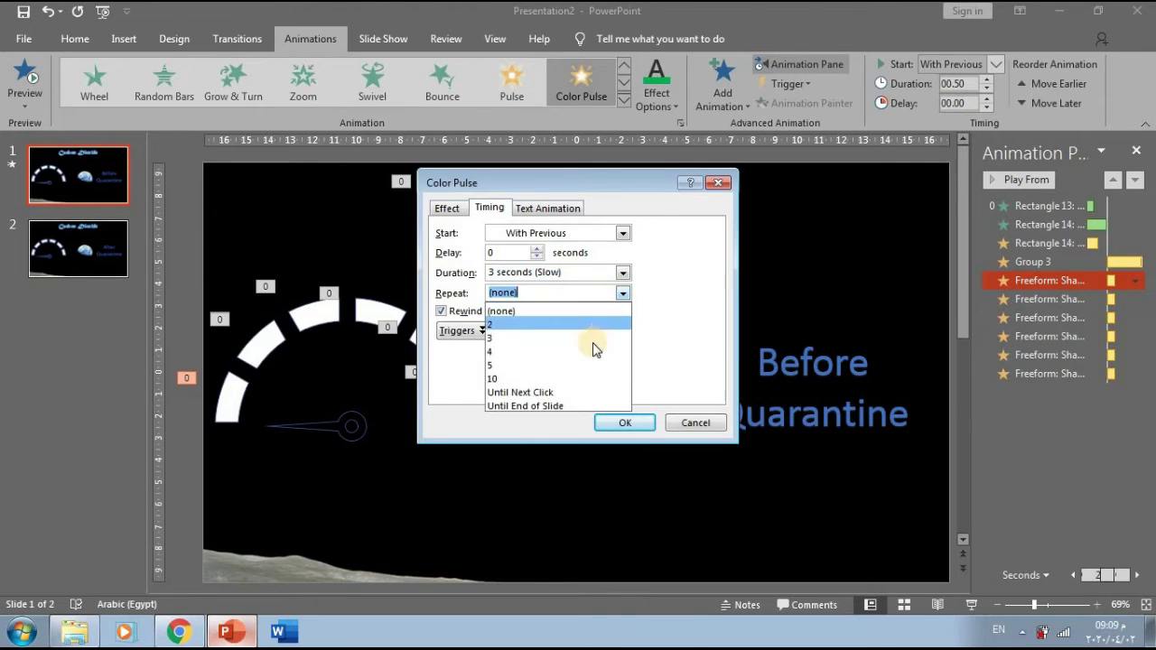
left_click(593, 350)
left_click(632, 424)
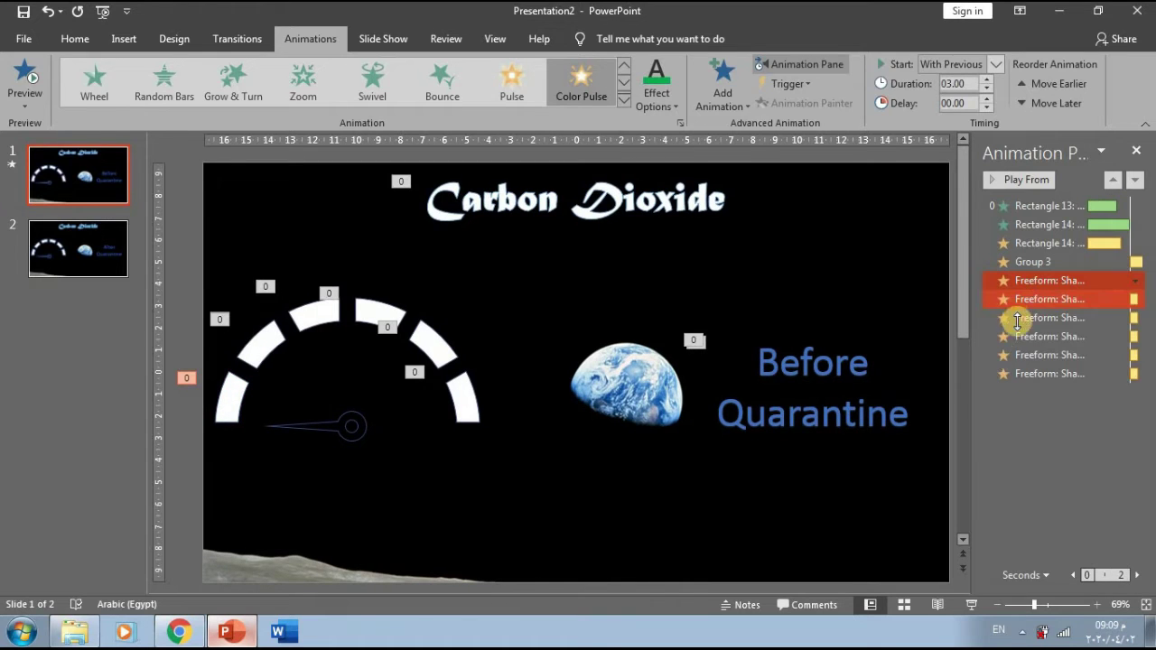
Give the second segment's pulse a 3-second duration repeated 4 times
double_click(1062, 301)
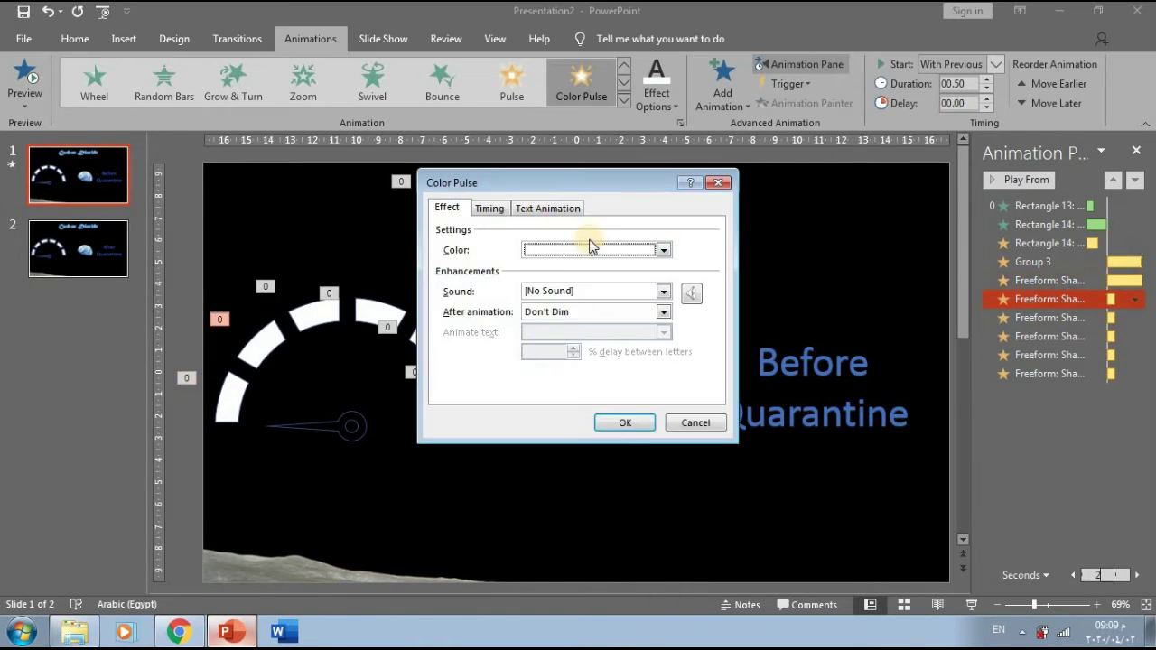
left_click(489, 210)
left_click(622, 273)
left_click(569, 316)
left_click(623, 292)
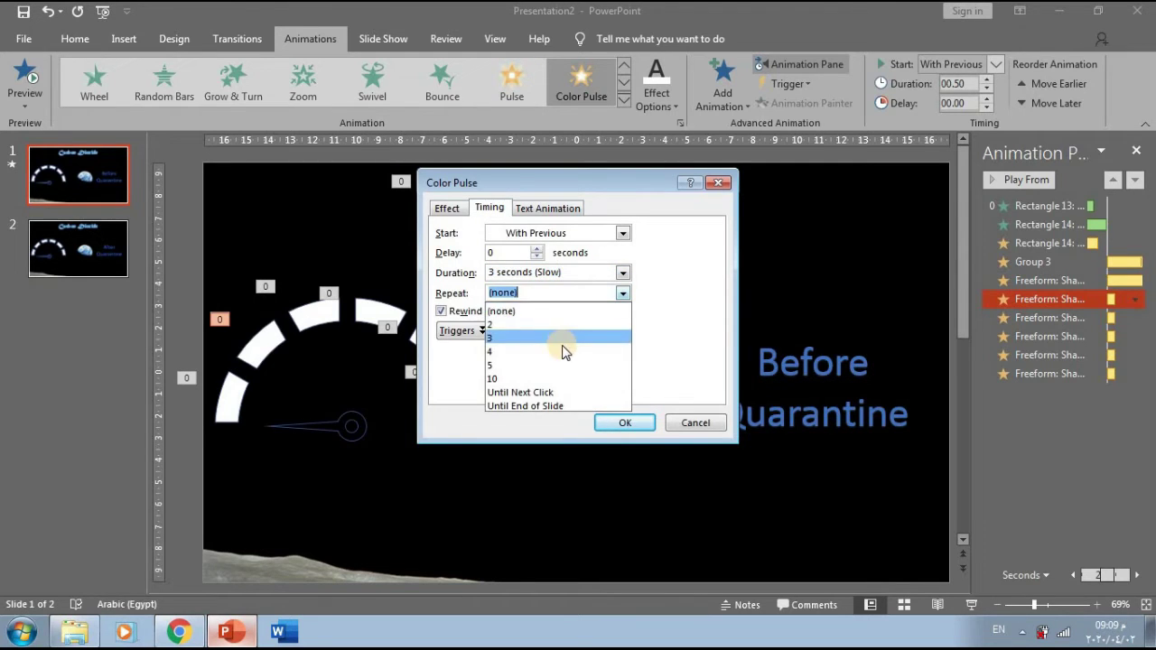
left_click(555, 350)
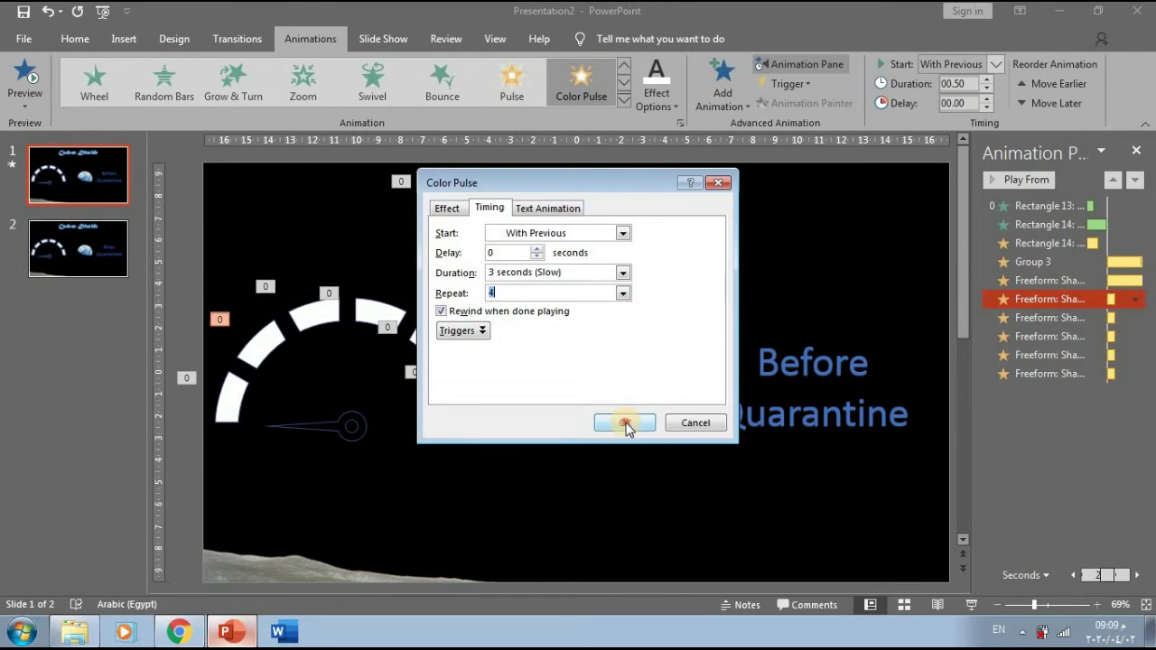
left_click(625, 424)
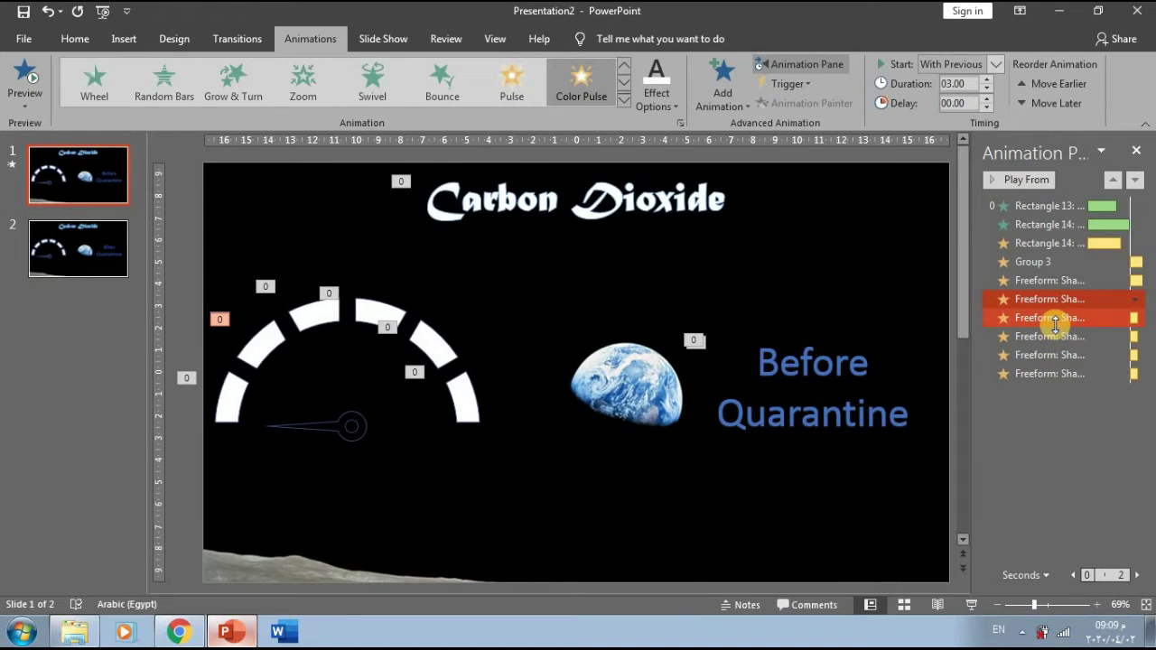
left_click(1055, 320)
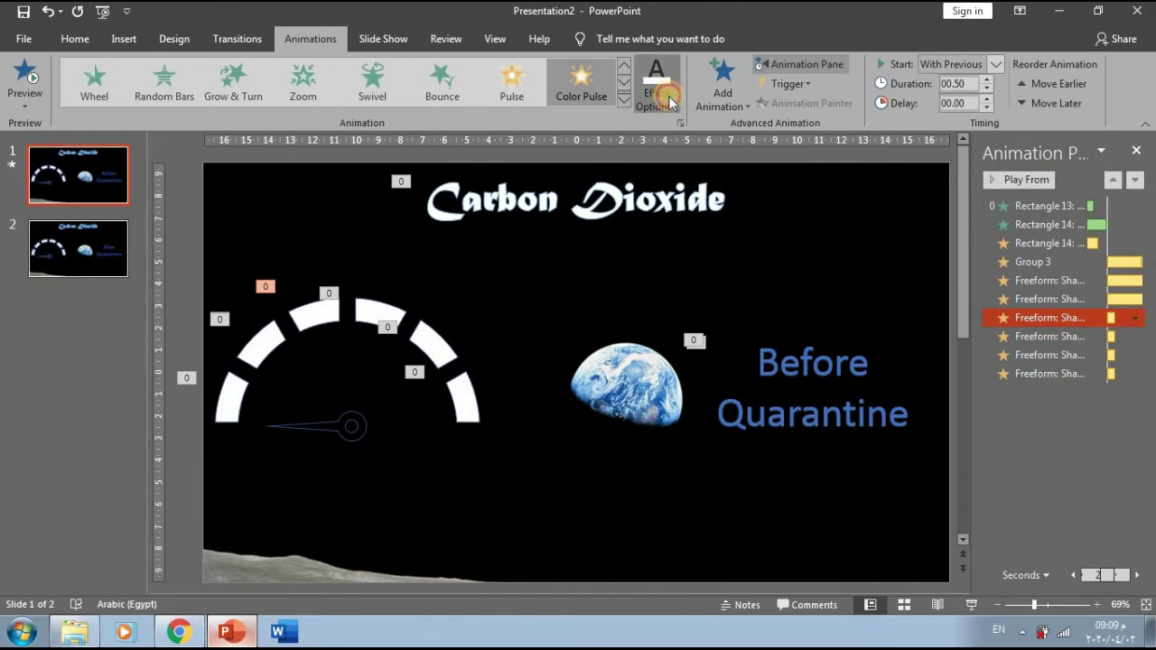
Choose pulse colours for the next two gauge segments, making the latter orange
left_click(670, 100)
left_click(671, 237)
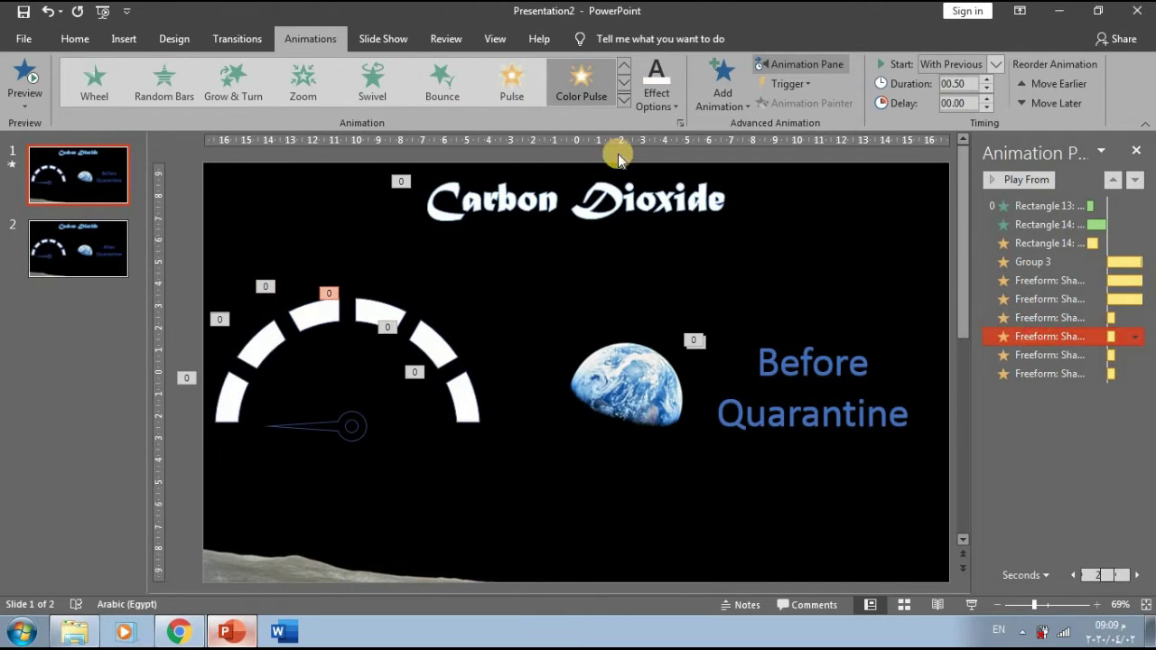
left_click(656, 97)
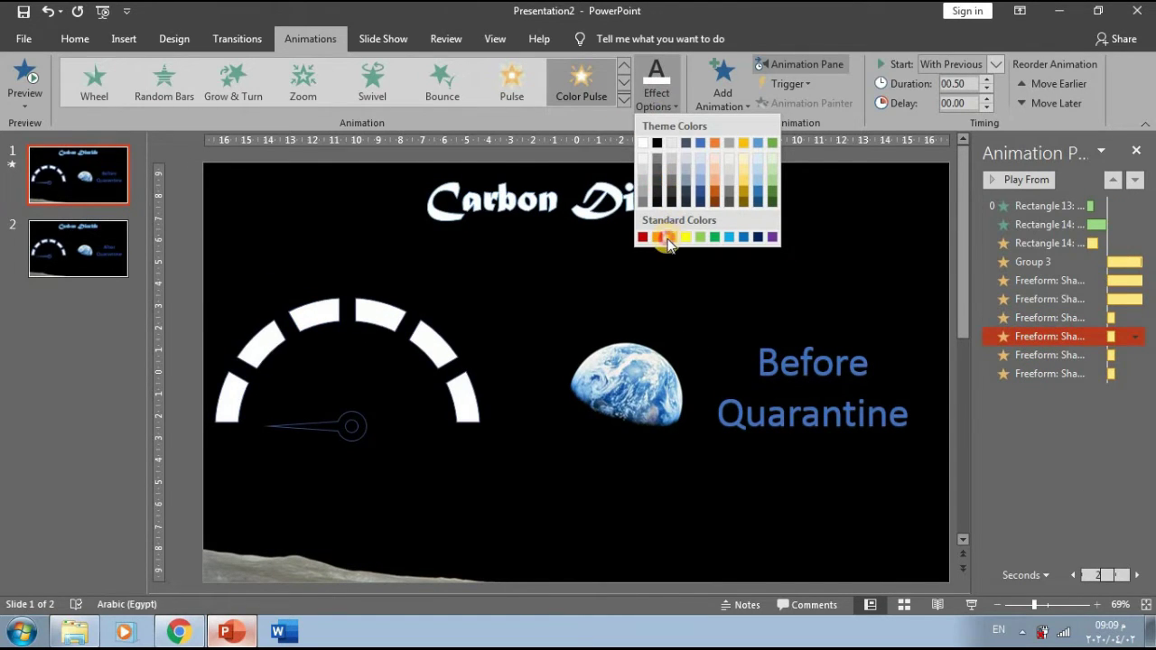
left_click(667, 238)
Set this segment's pulse to repeat 4 times with a 3-second duration
double_click(1030, 325)
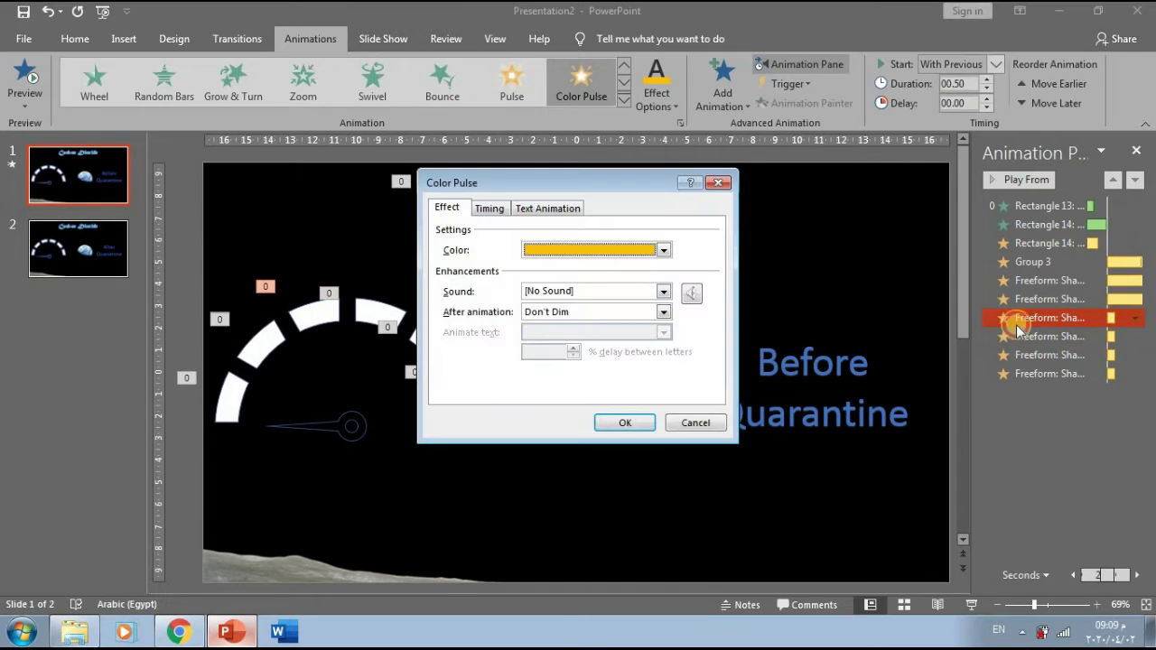
left_click(484, 209)
left_click(623, 292)
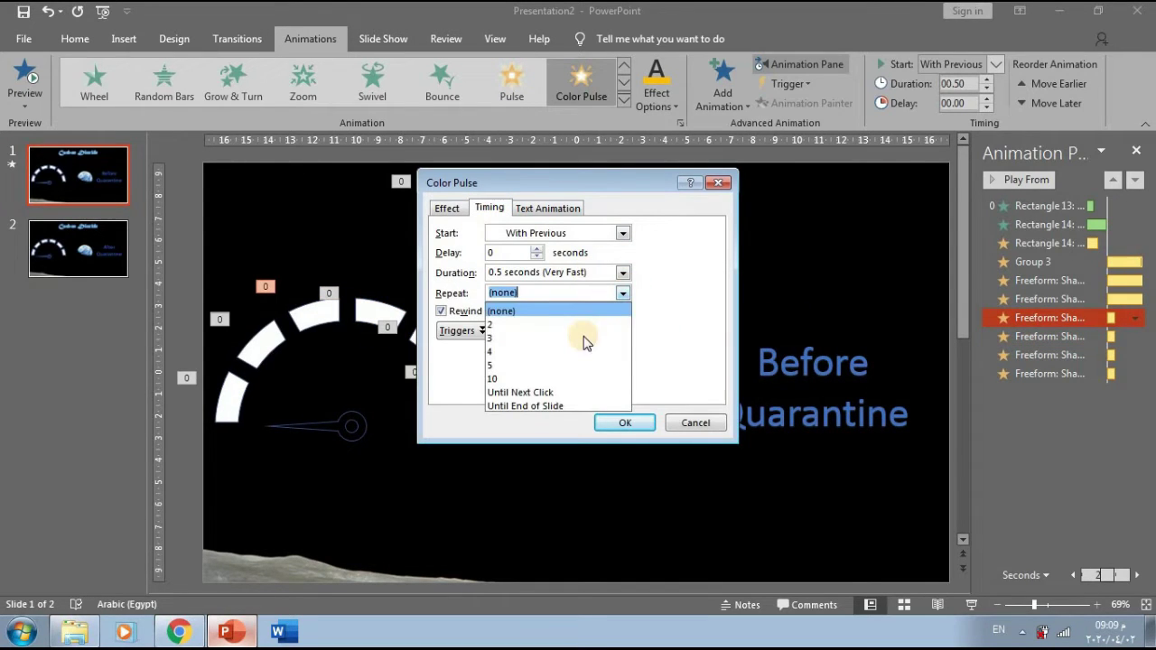
left_click(578, 352)
left_click(623, 272)
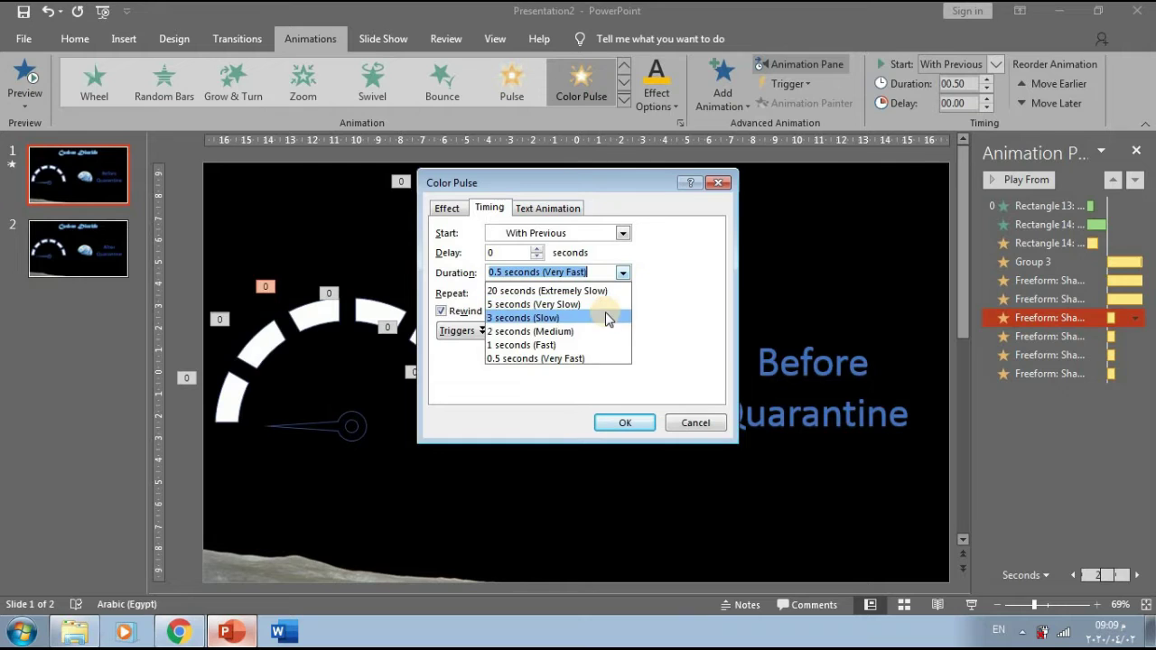
left_click(646, 317)
left_click(632, 421)
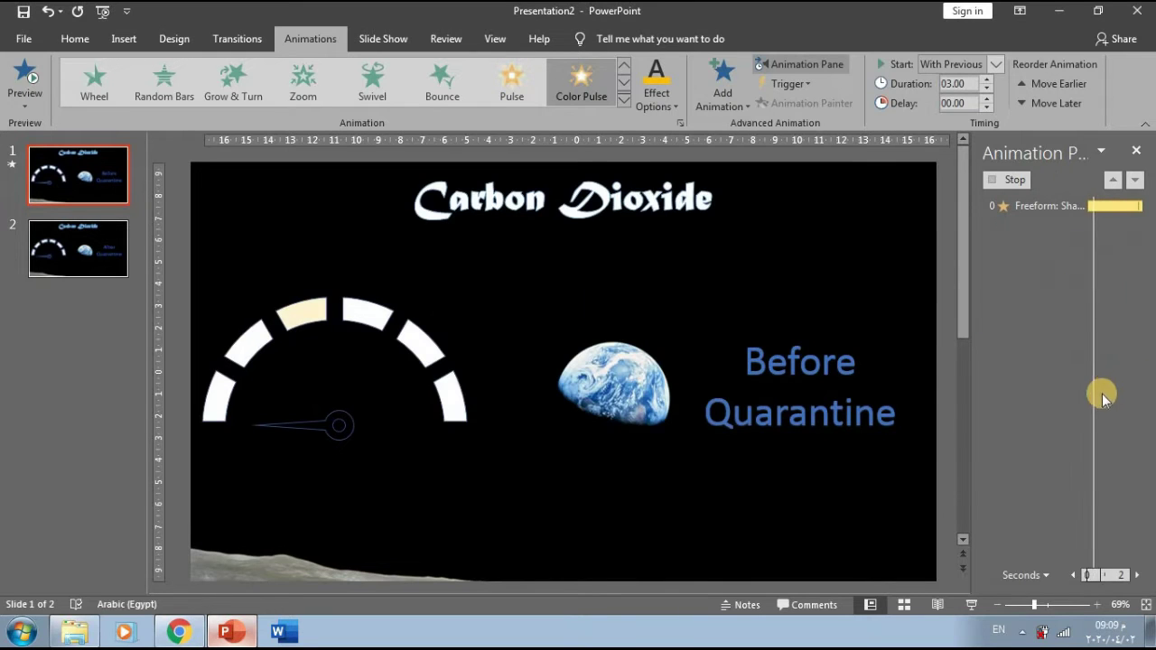
Give the following segment's pulse a 3-second duration repeated 4 times
double_click(1070, 335)
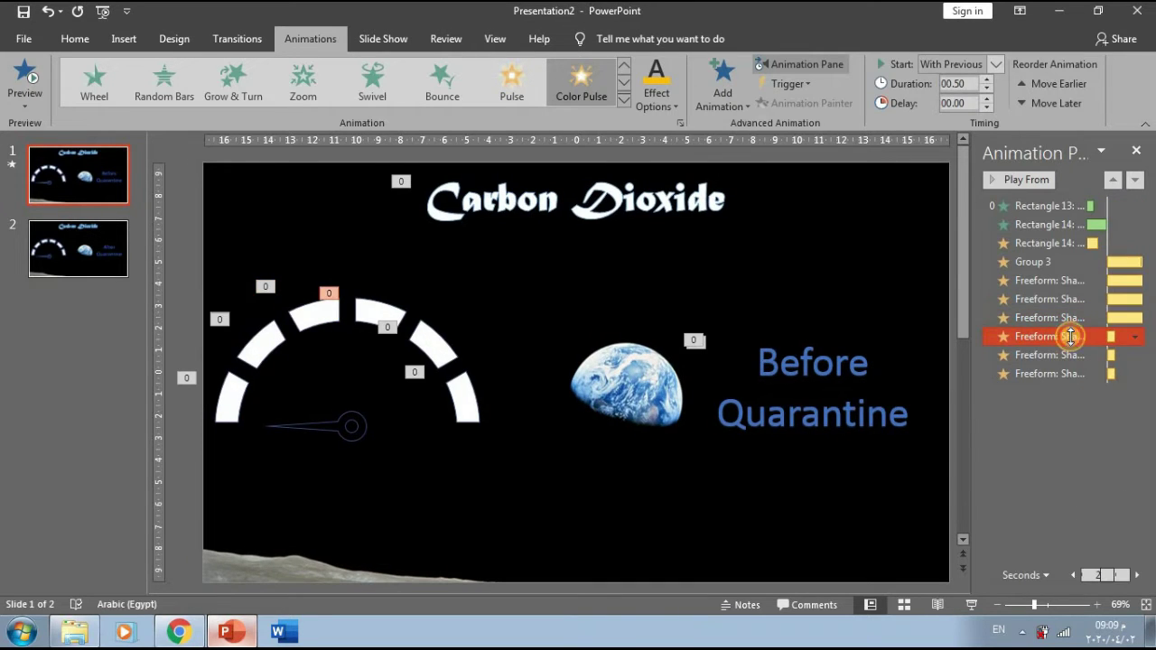
left_click(490, 209)
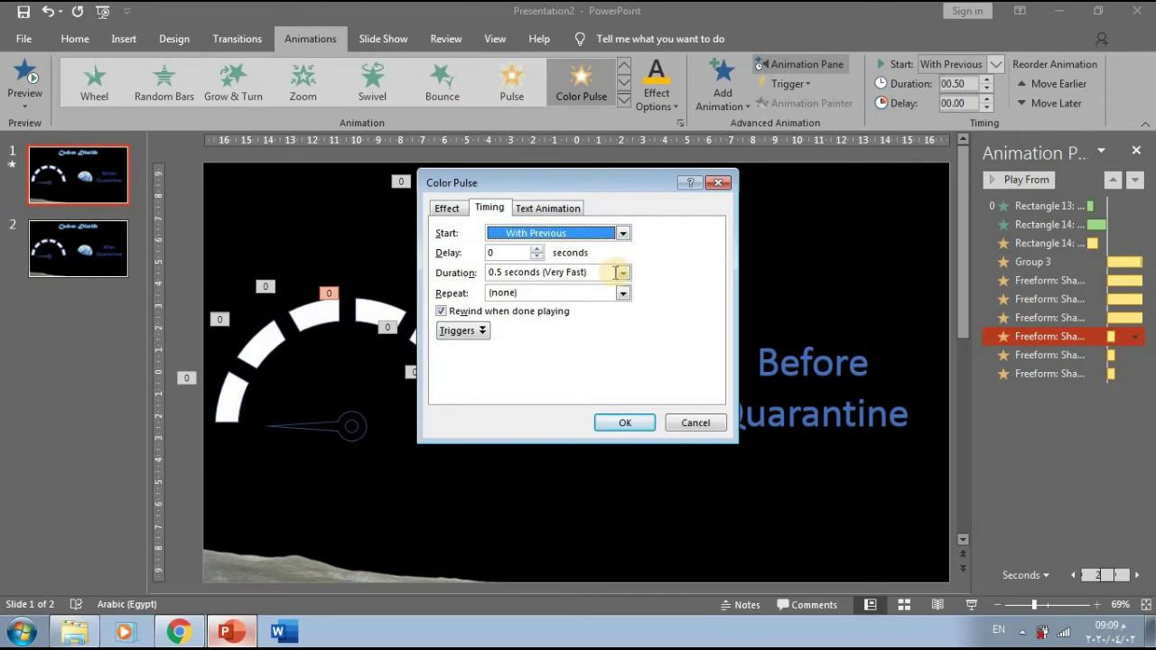
left_click(621, 272)
left_click(596, 315)
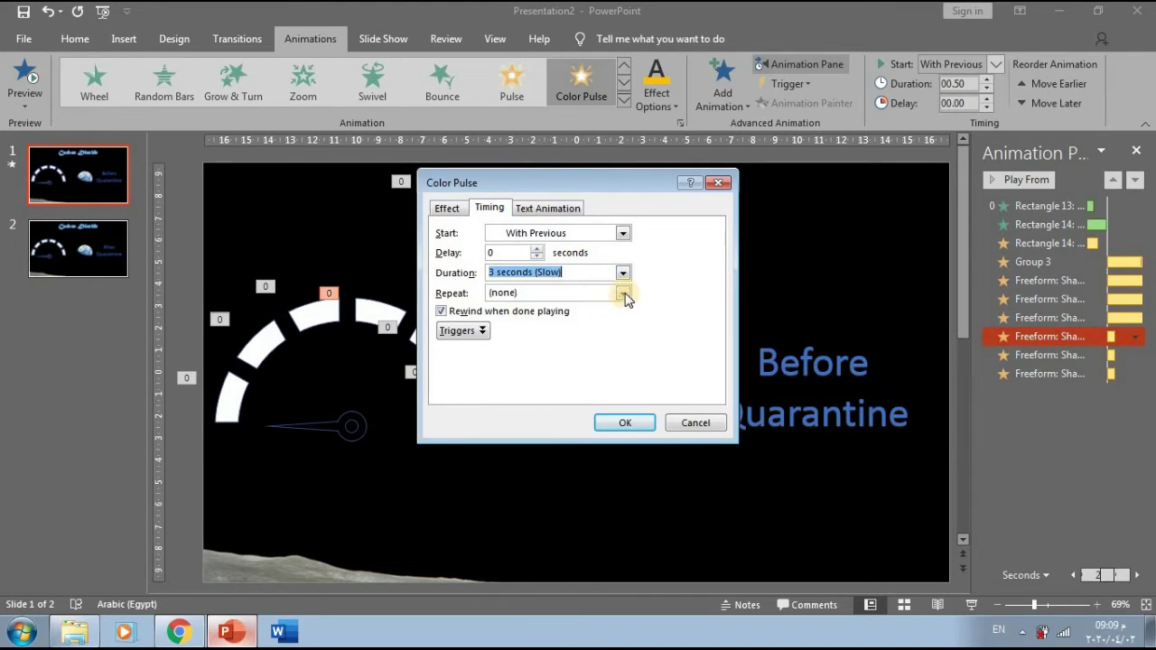
left_click(622, 292)
left_click(610, 352)
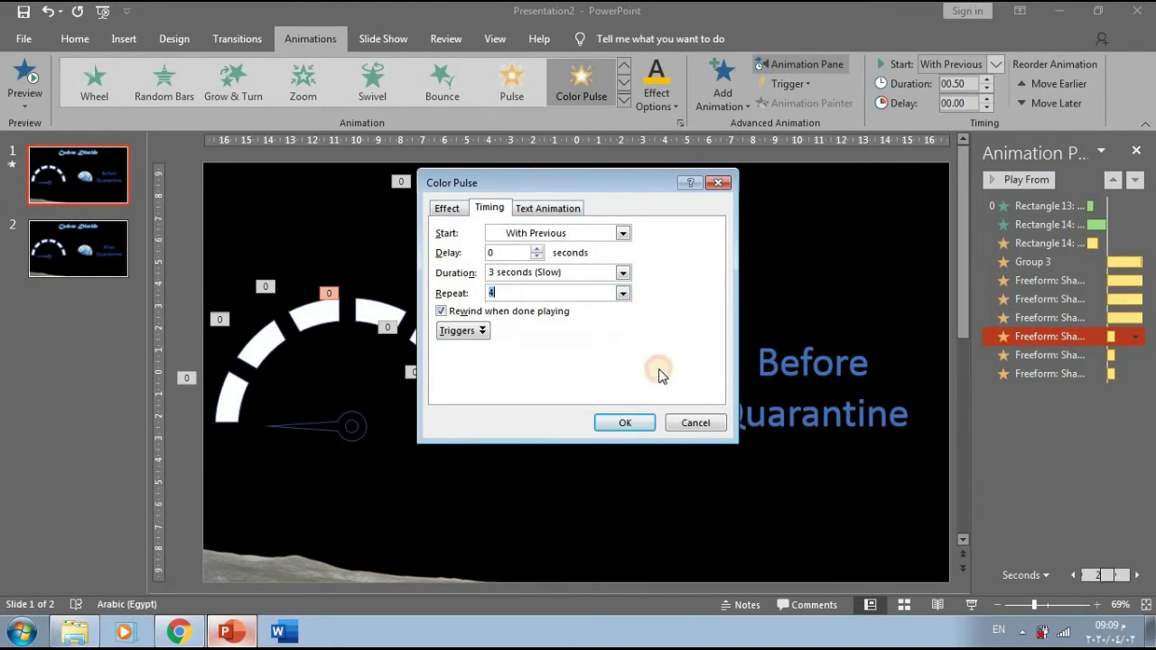
left_click(626, 424)
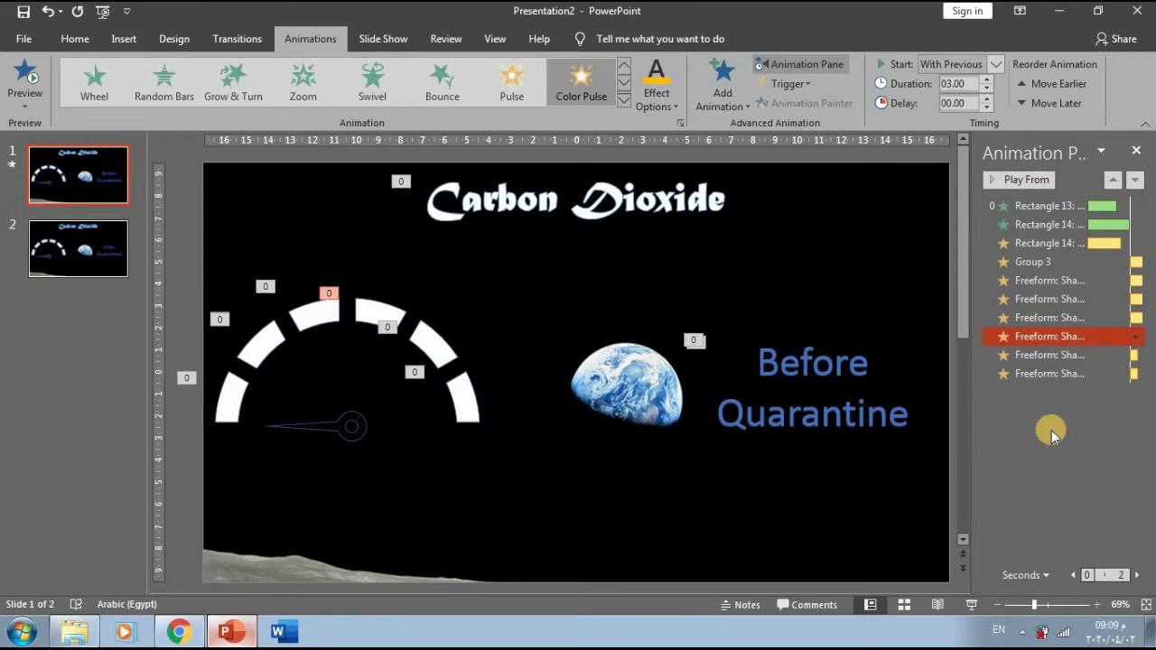
left_click(1057, 354)
Make the last two gauge segments pulse red
left_click(656, 85)
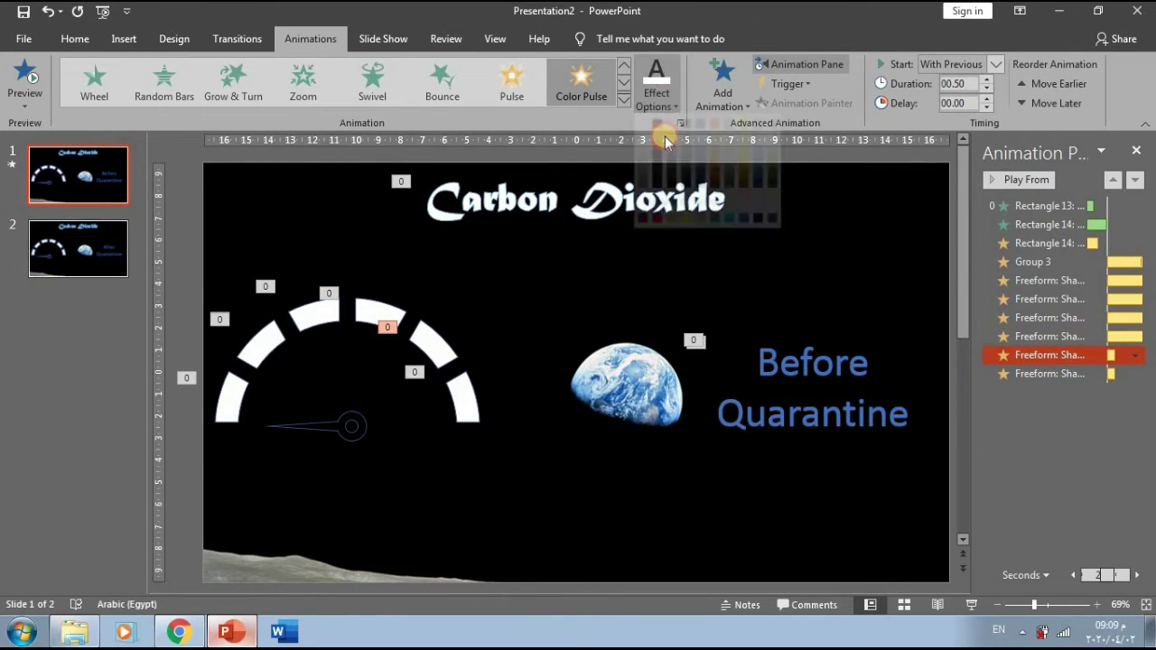
left_click(645, 237)
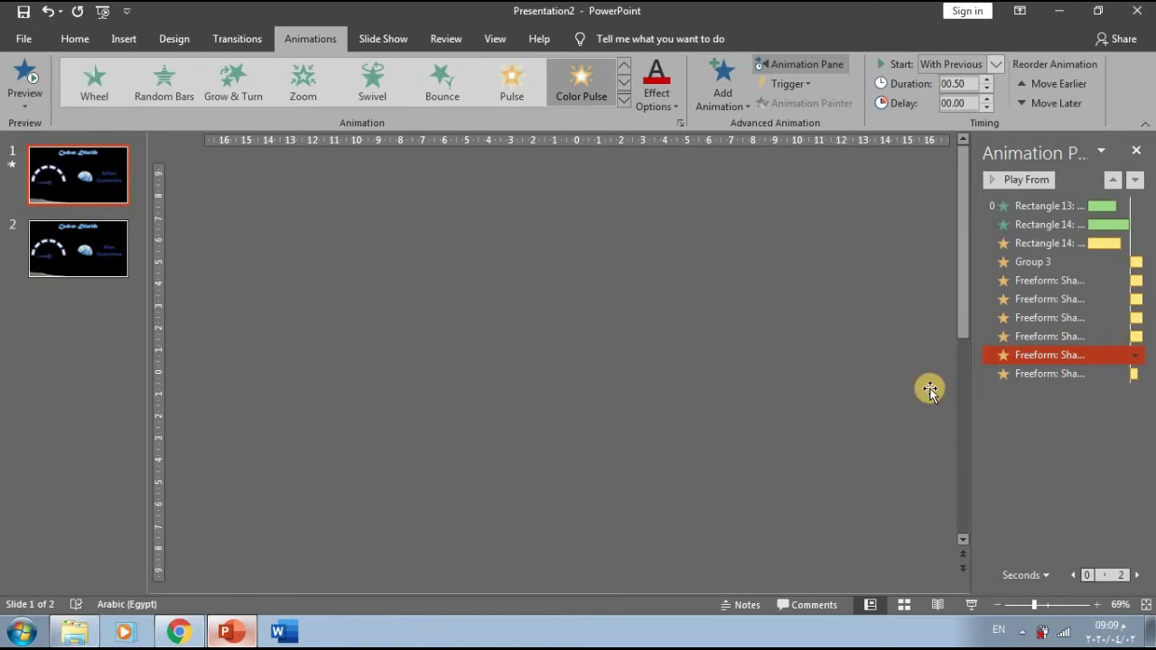
left_click(1029, 374)
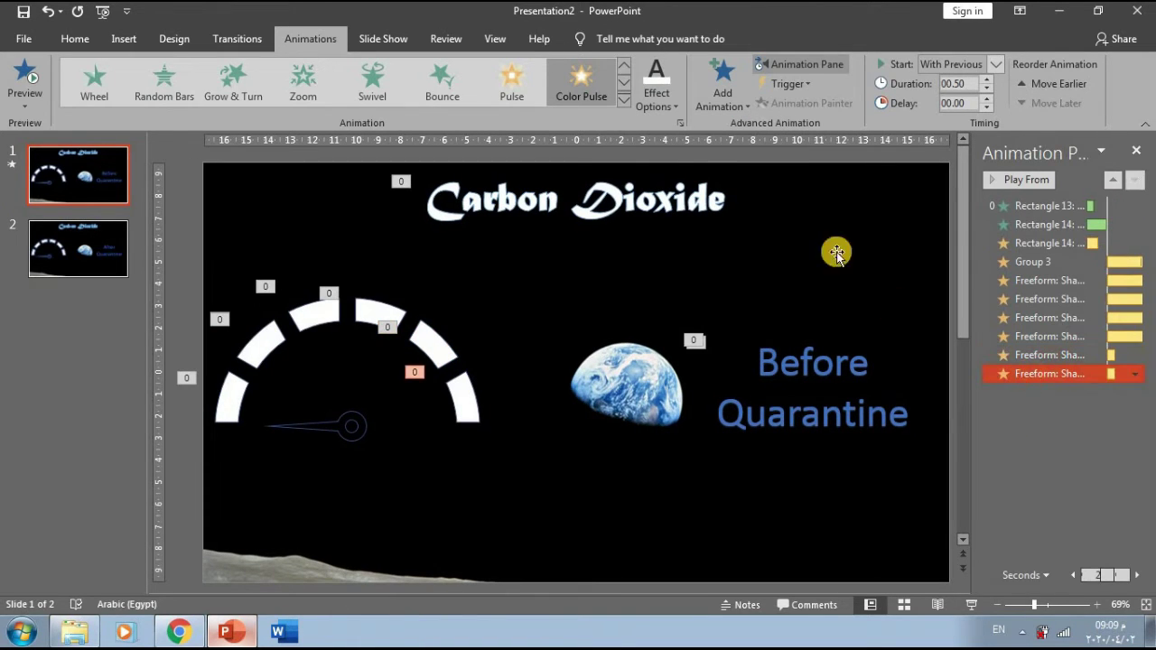
left_click(656, 90)
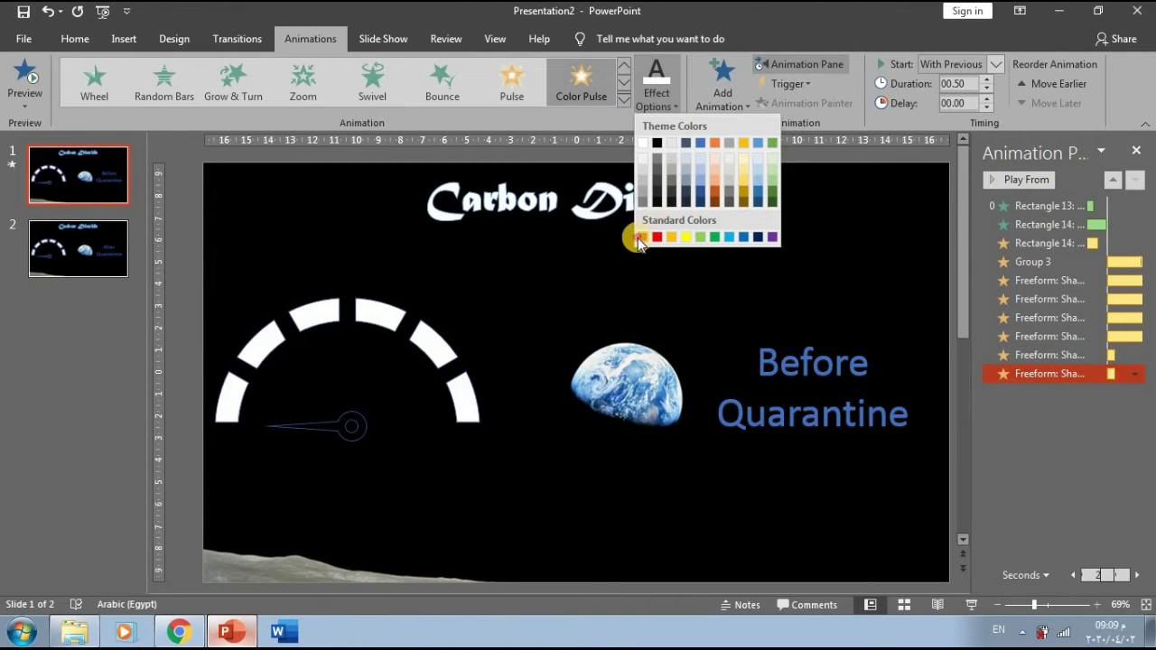
left_click(642, 237)
Set the second-to-last segment's pulse to 2 seconds, repeating 4 times
double_click(1046, 356)
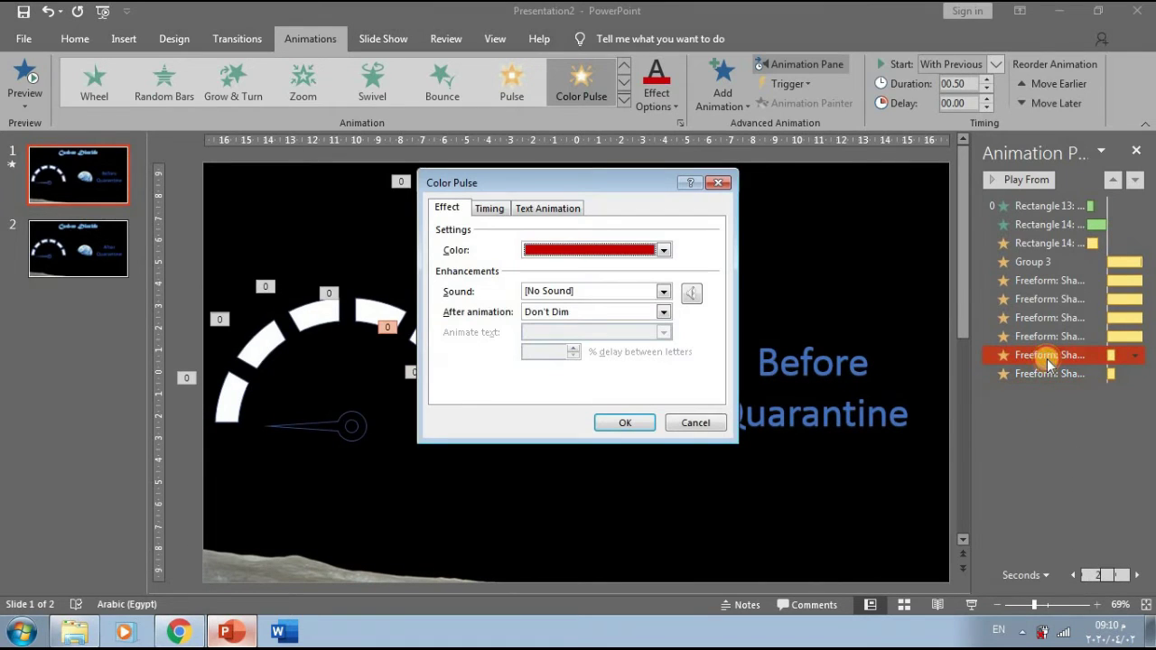
left_click(504, 208)
left_click(623, 272)
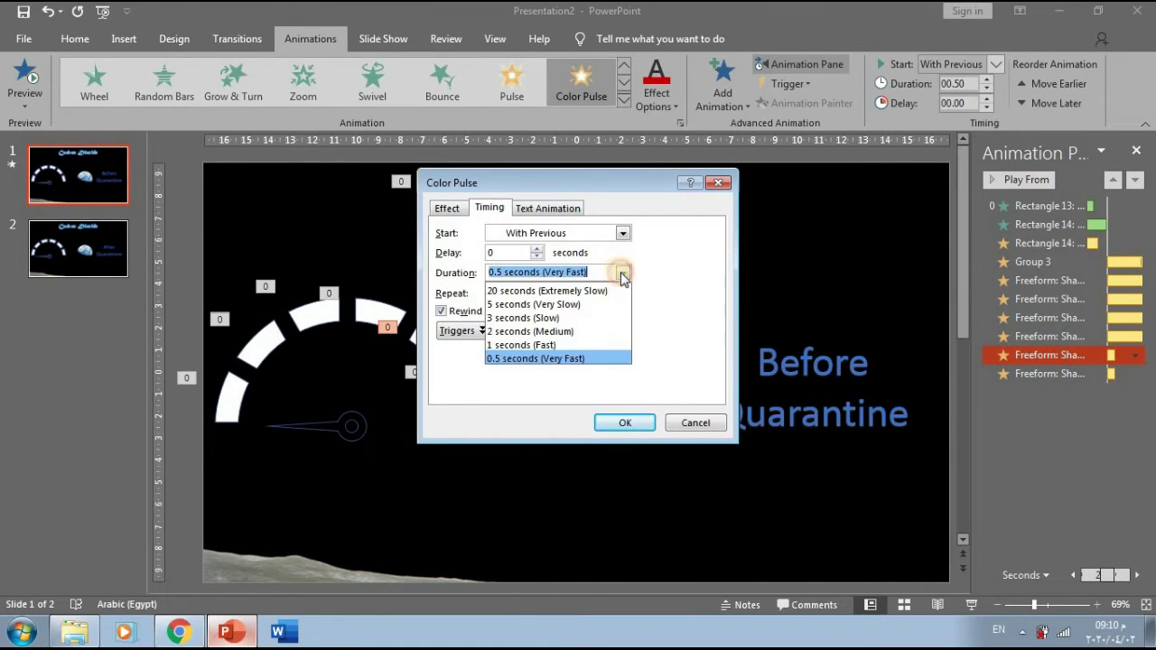
left_click(595, 331)
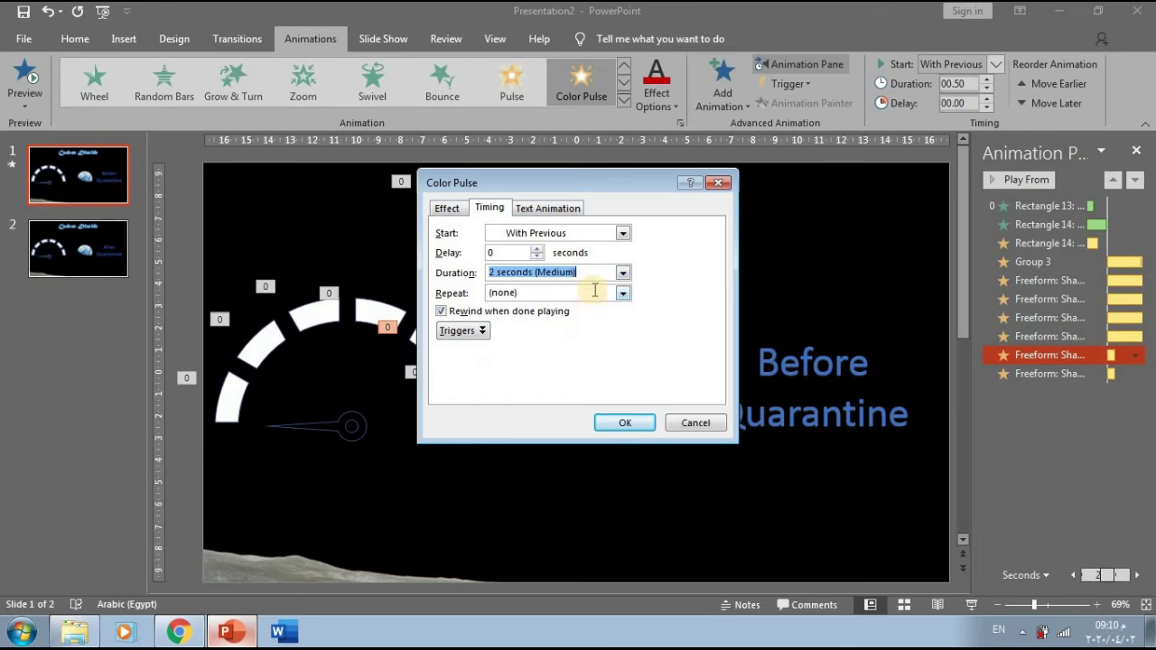
left_click(624, 296)
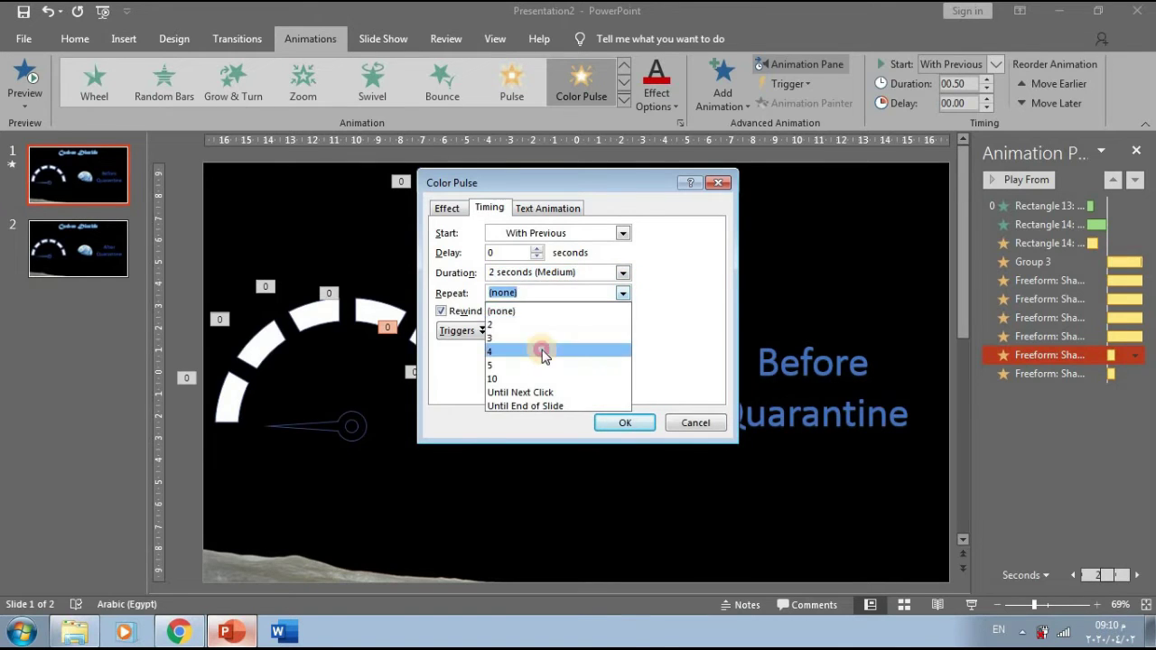
left_click(510, 351)
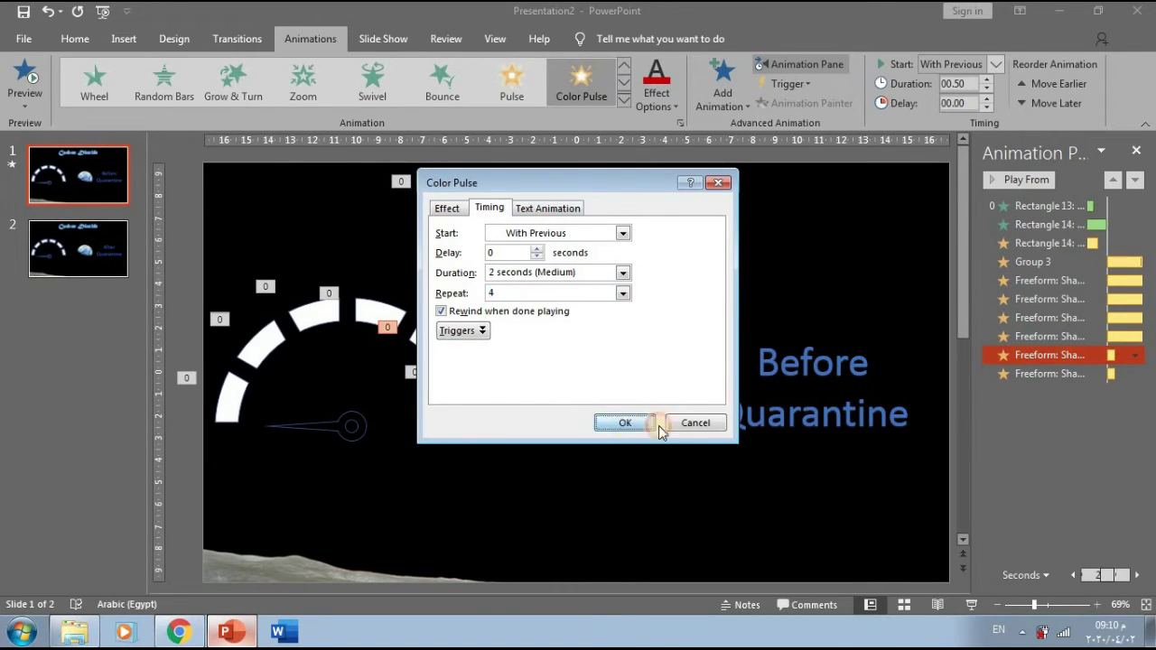
left_click(656, 425)
Set the last segment's pulse duration to 3 seconds
left_click(1043, 372)
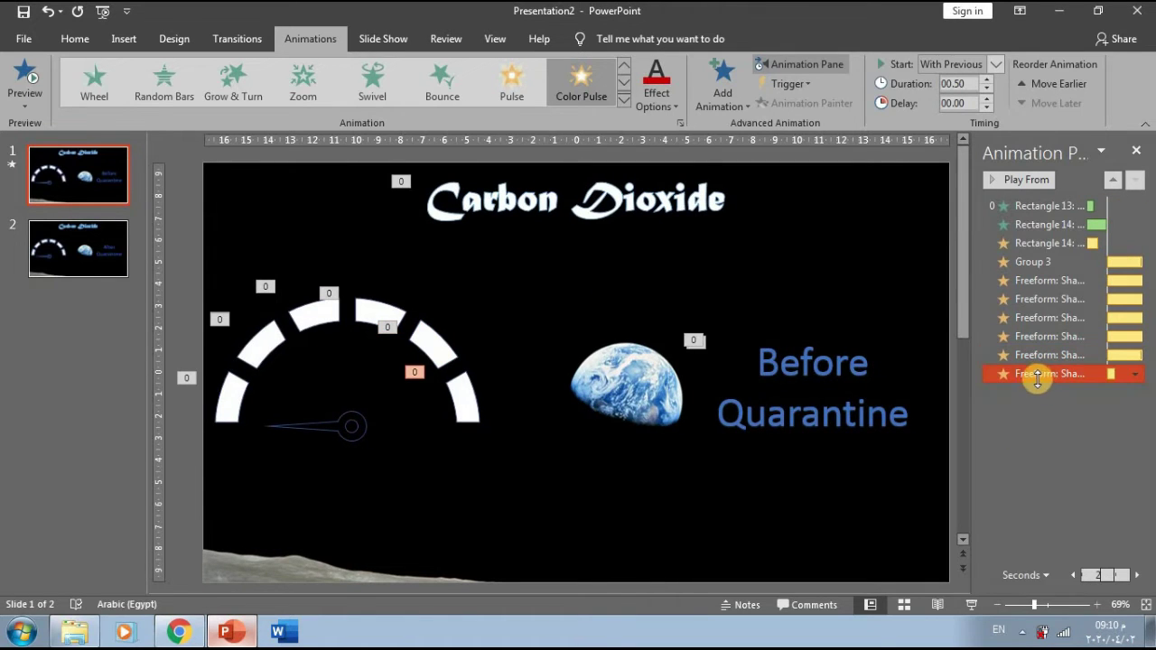
left_click(1002, 357, "ctrl")
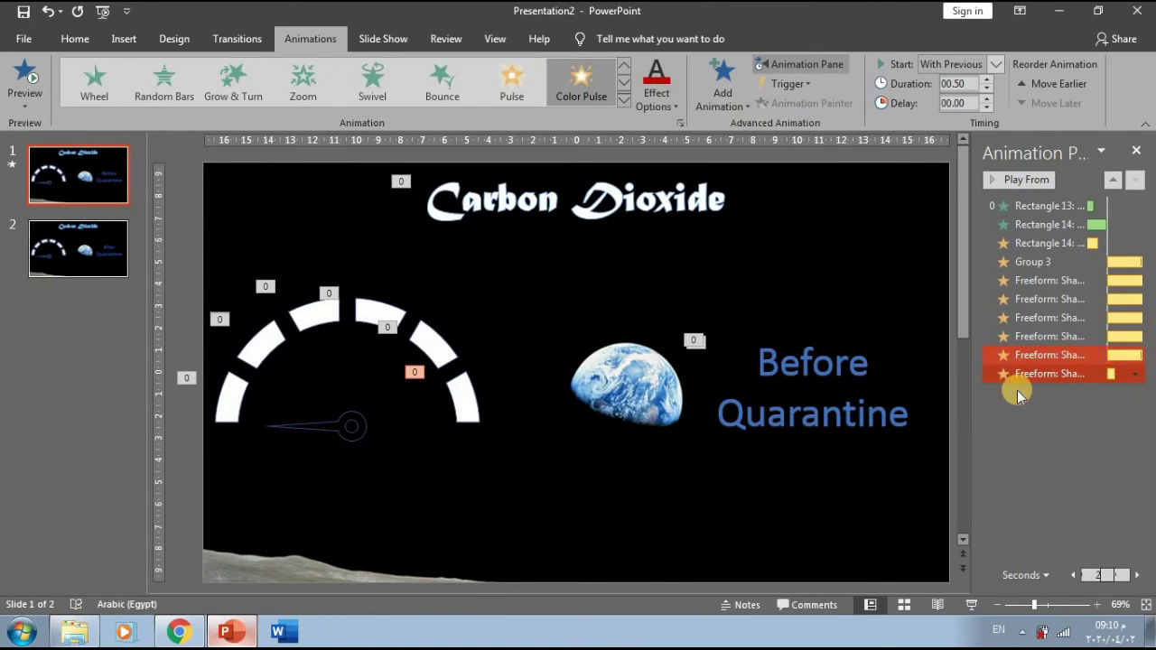
double_click(1031, 374)
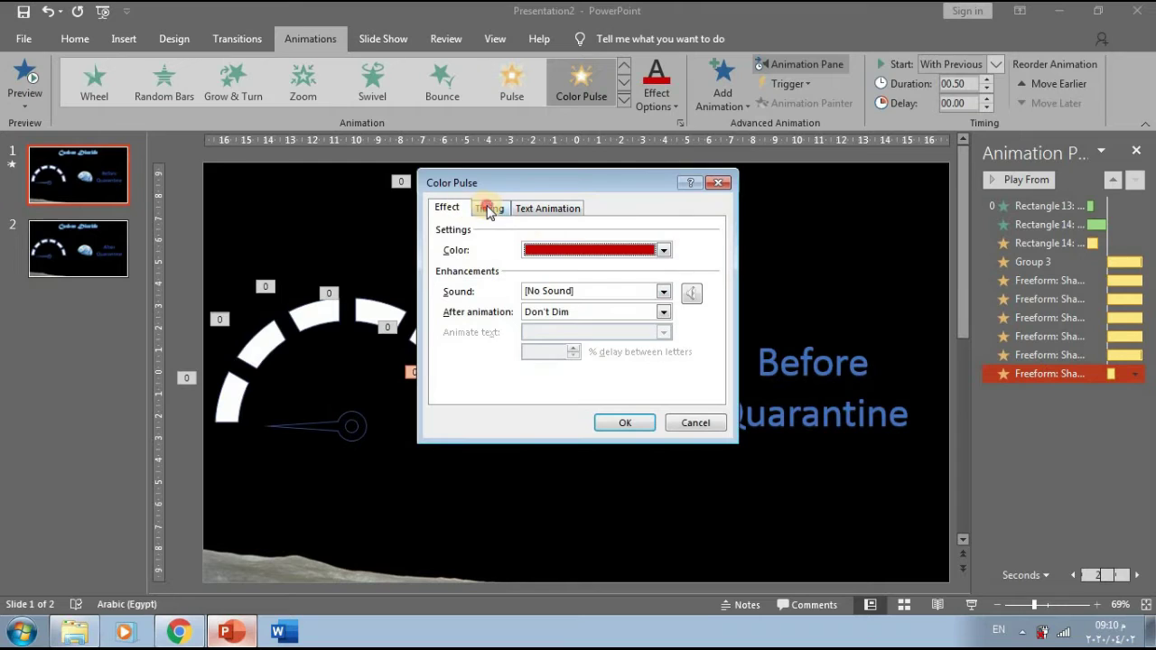
left_click(487, 210)
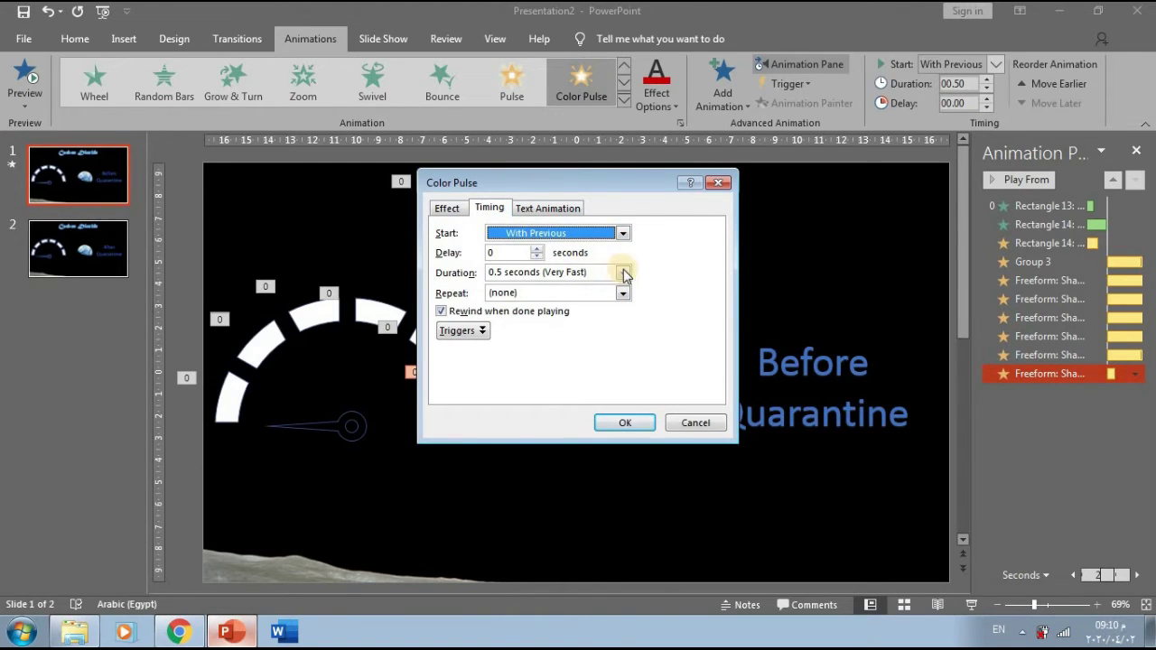
left_click(623, 273)
left_click(592, 316)
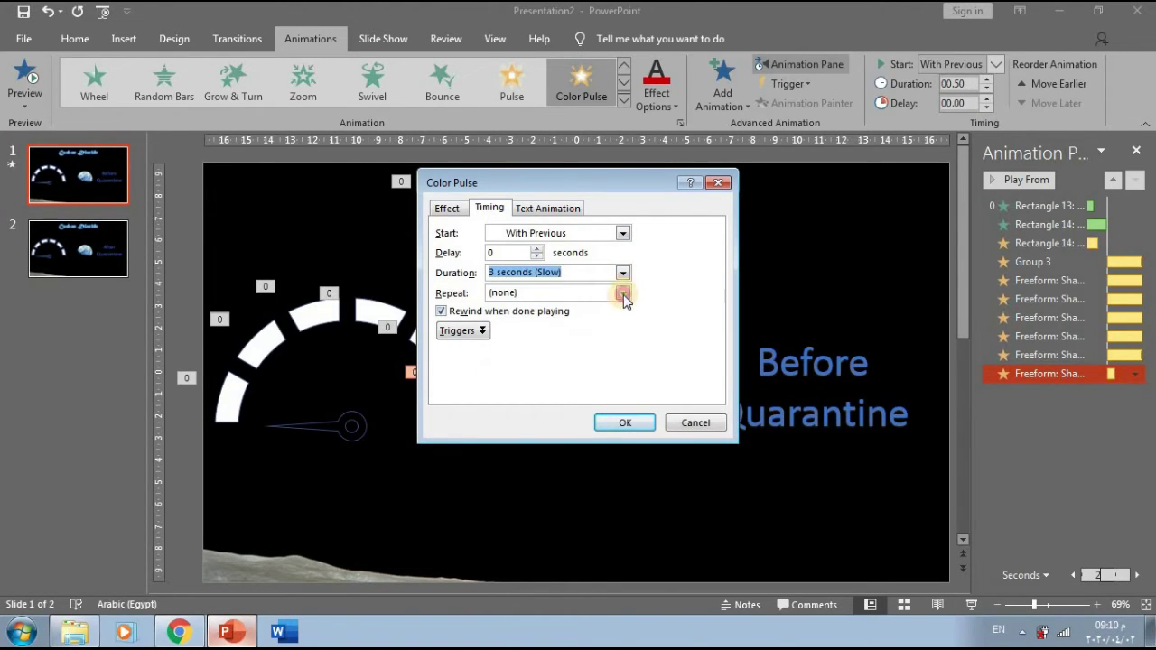
left_click(623, 295)
left_click(561, 350)
left_click(623, 421)
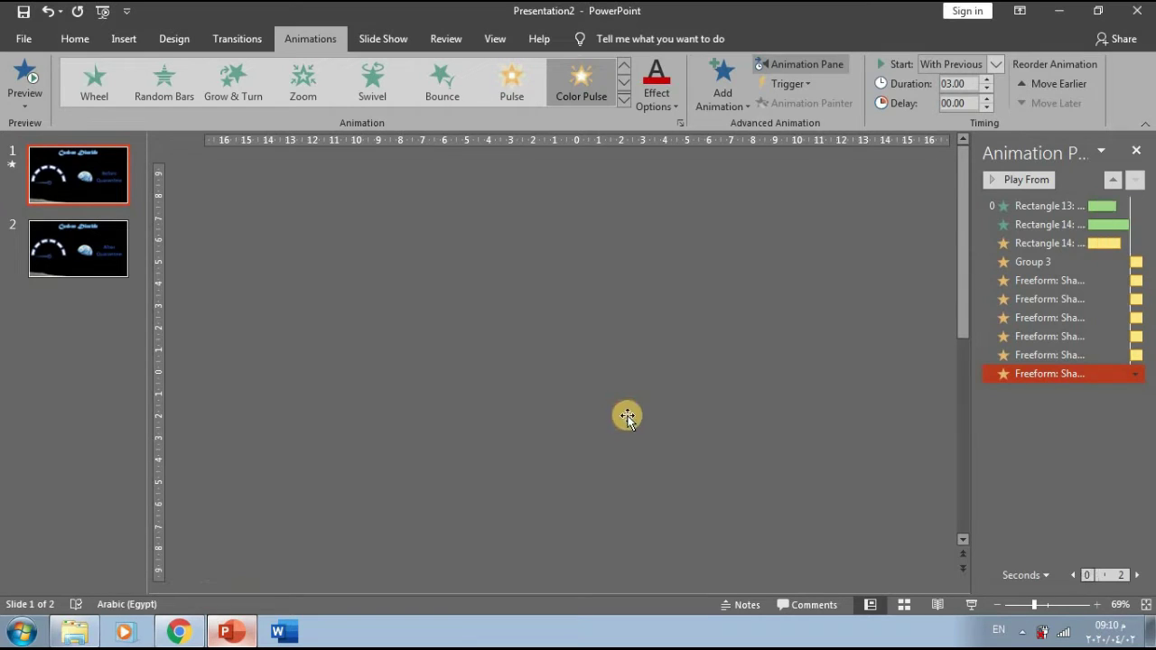
Delay the second segment's pulse to 1 second and the fourth's to 1.25 seconds
left_click(1026, 264, "ctrl")
left_click(1037, 279)
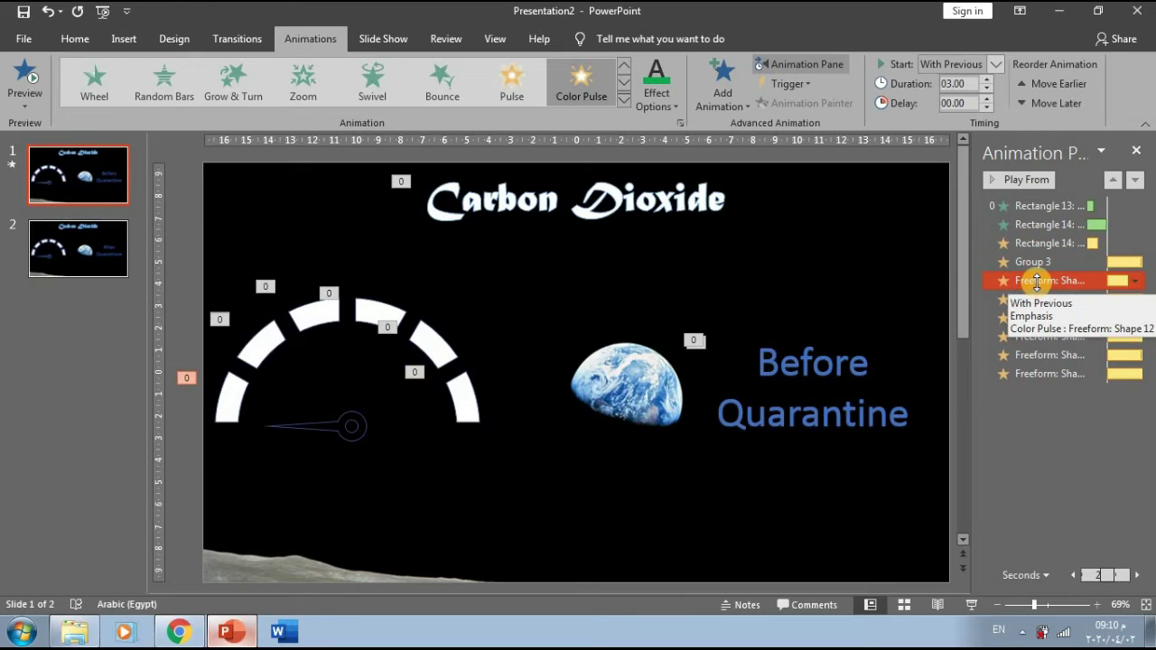
left_click(1039, 299, "ctrl")
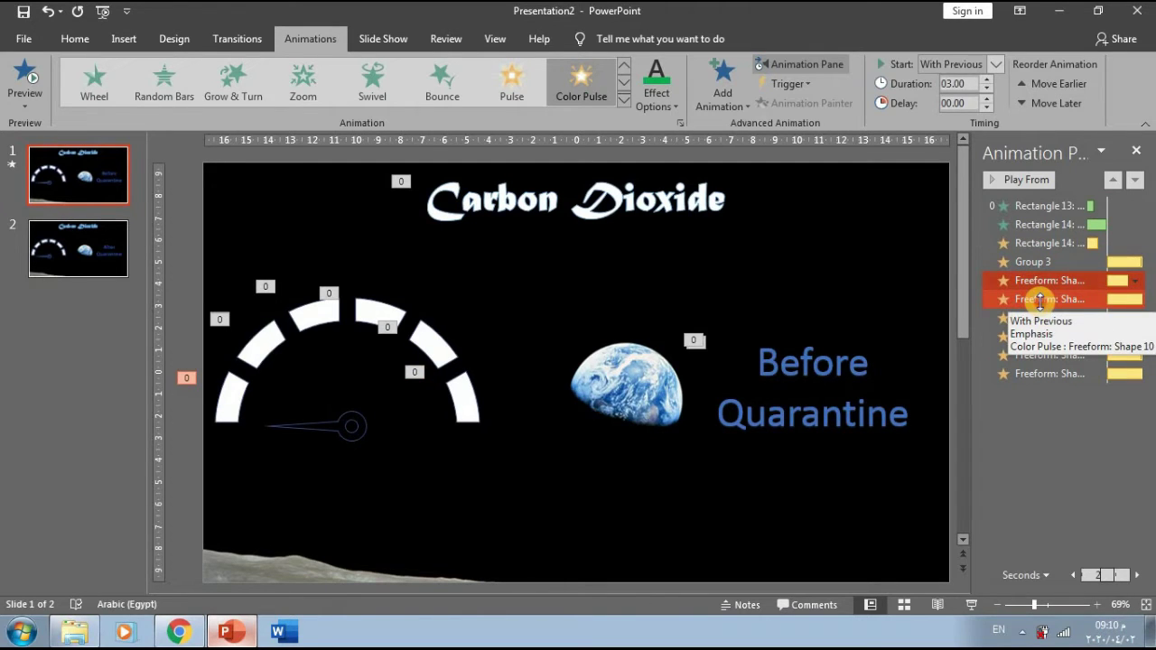
left_click(1039, 299)
left_click(987, 97)
left_click(987, 98)
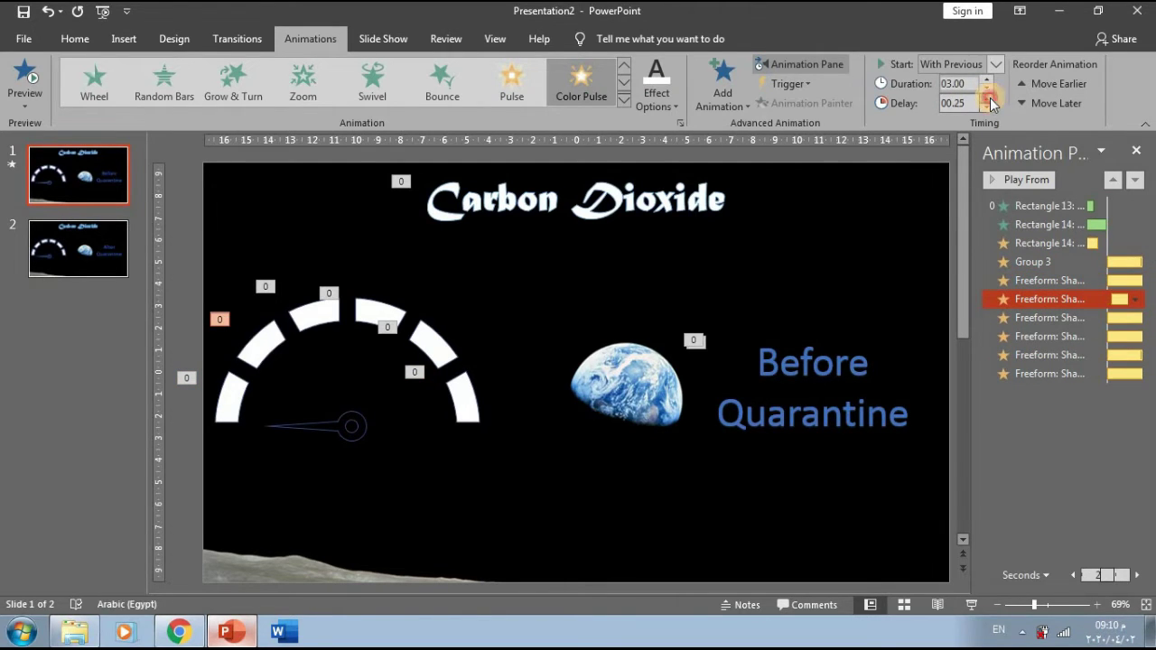
left_click(1054, 317)
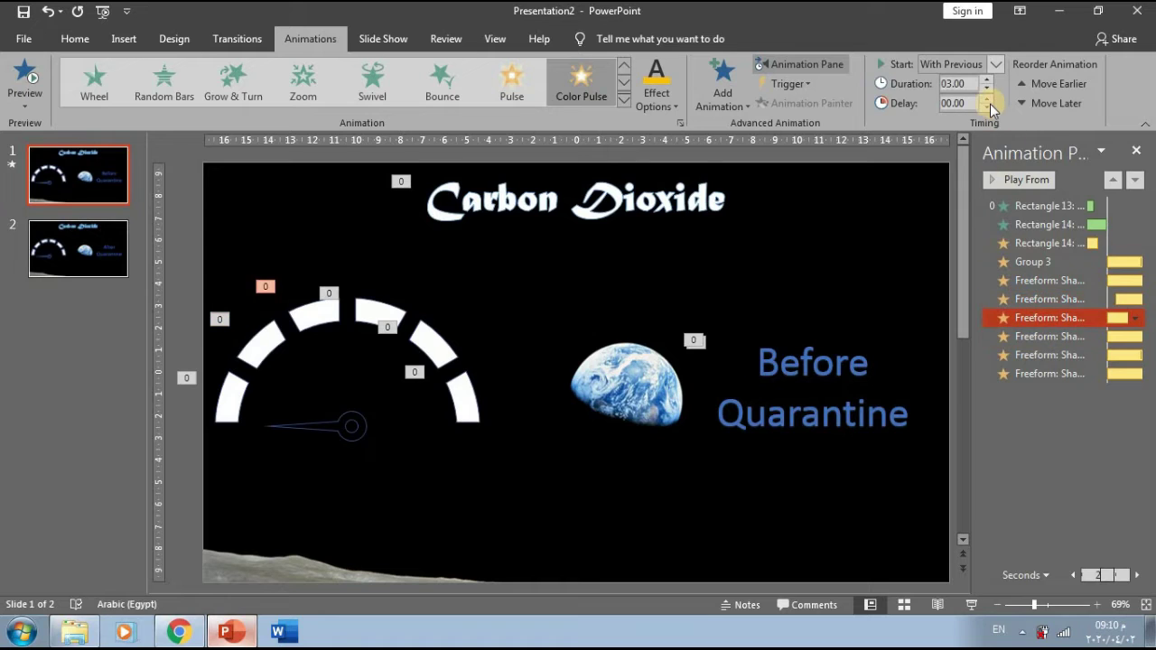
left_click(1028, 334, "ctrl")
left_click(1046, 338)
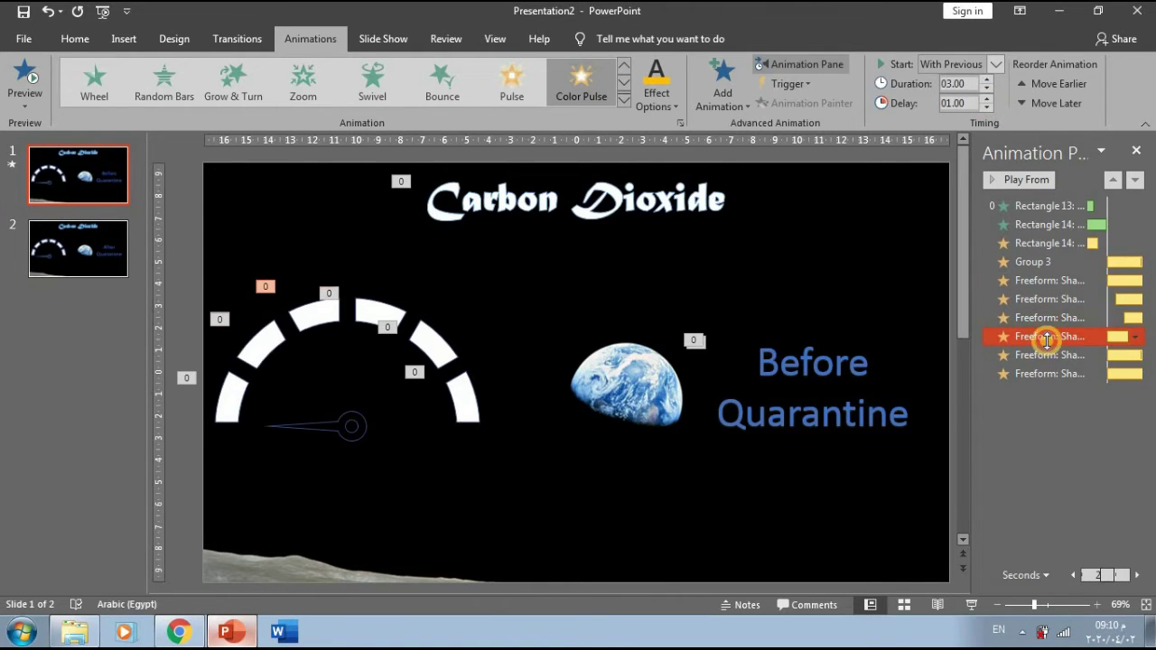
left_click(989, 100)
Raise the last segment's pulse delay to 2 seconds
left_click(1053, 354)
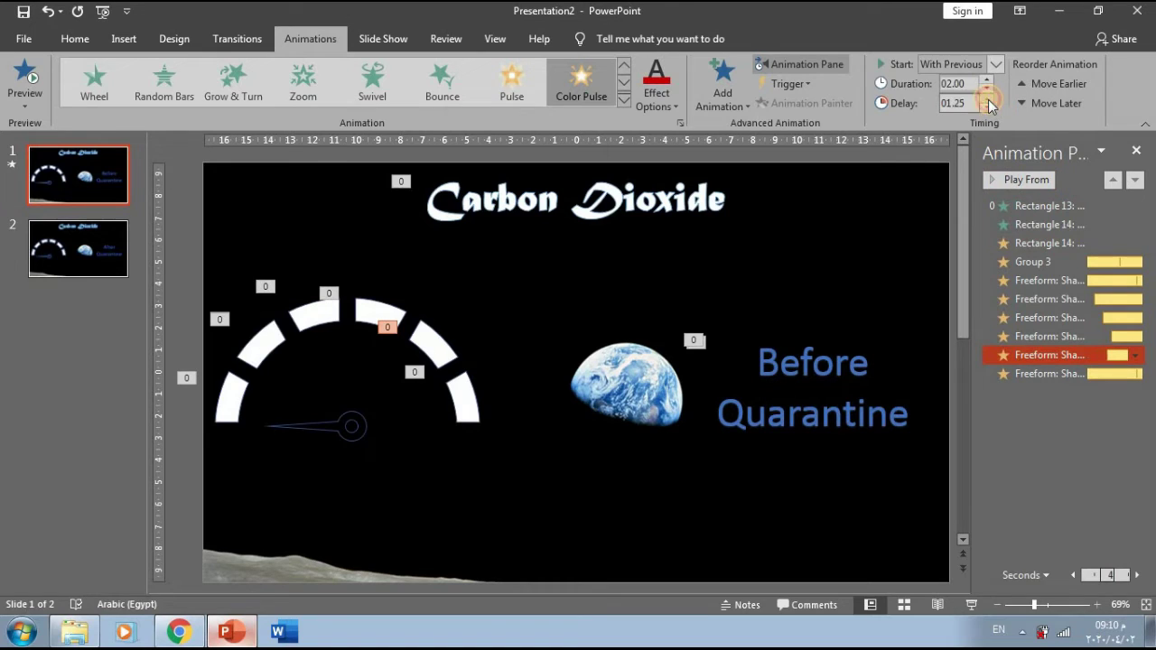
left_click(1030, 374)
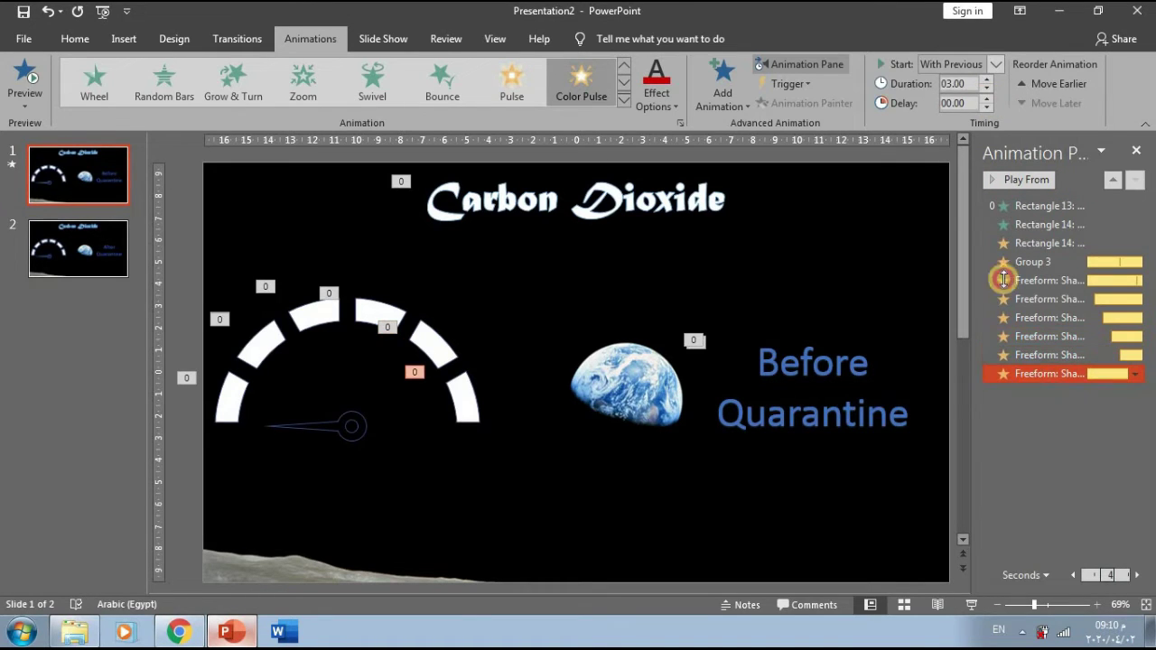
left_click(988, 100)
left_click(989, 100)
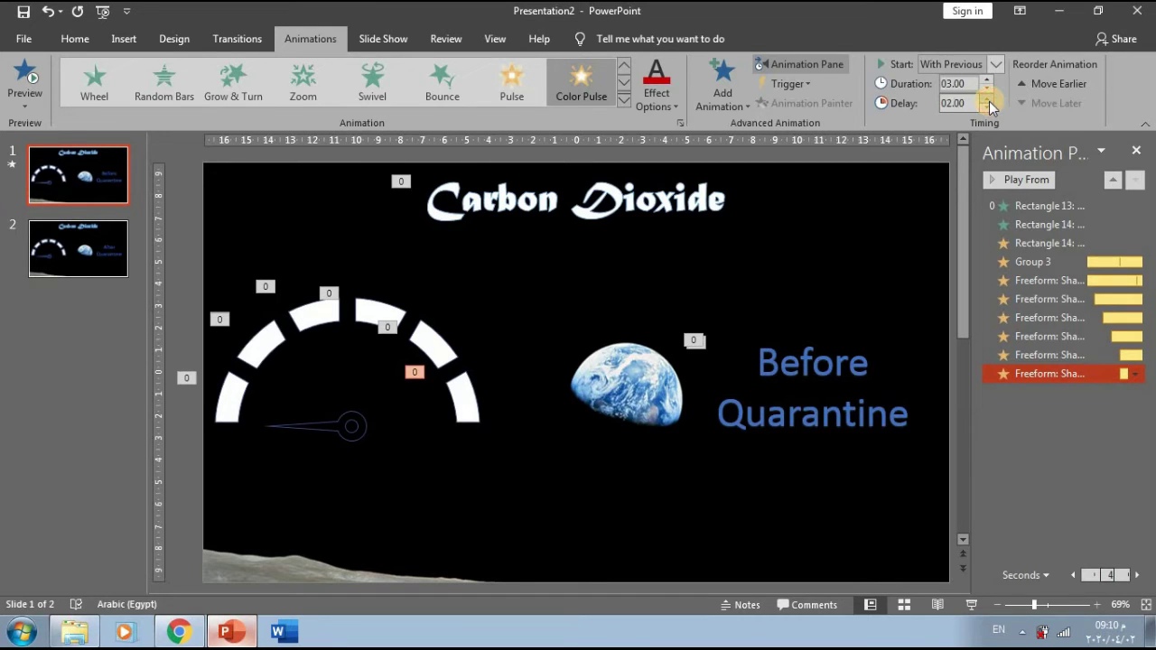
left_click(1058, 456)
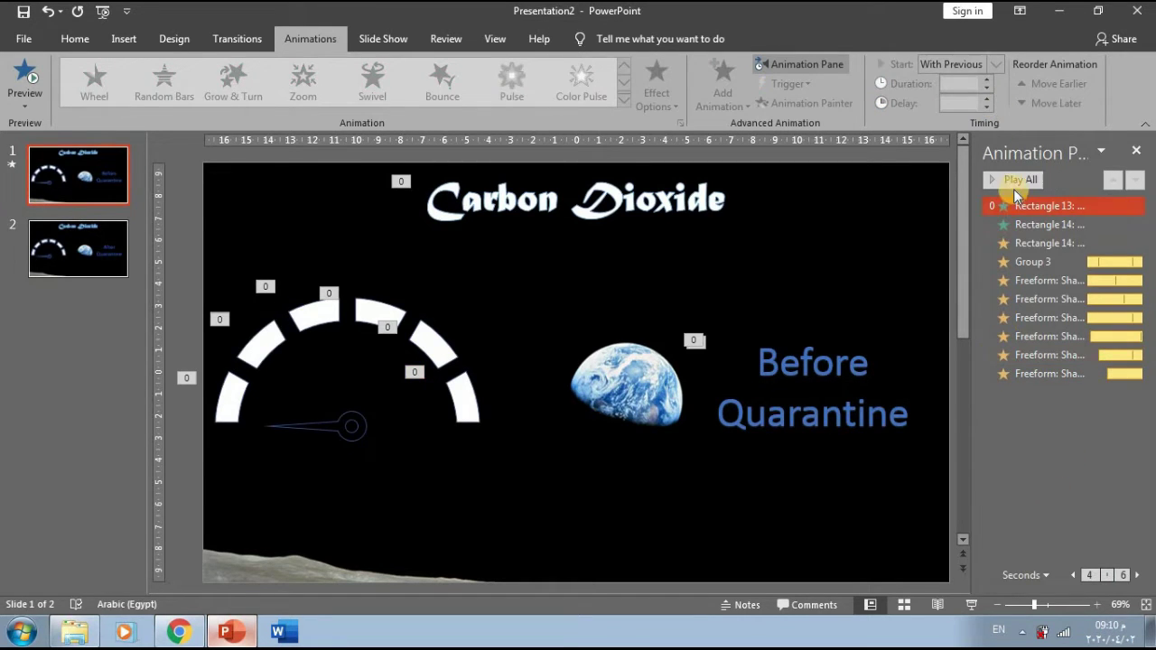
Preview the slide's animations, then make the second segment from the left pulse green
left_click(1011, 177)
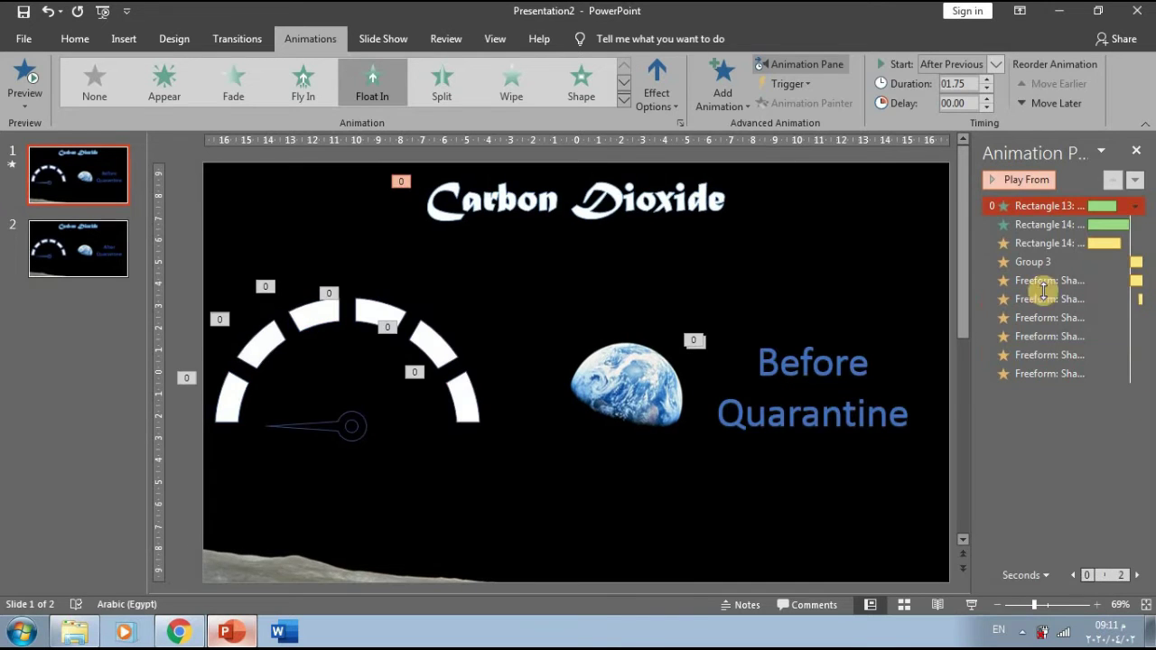
left_click(1046, 281)
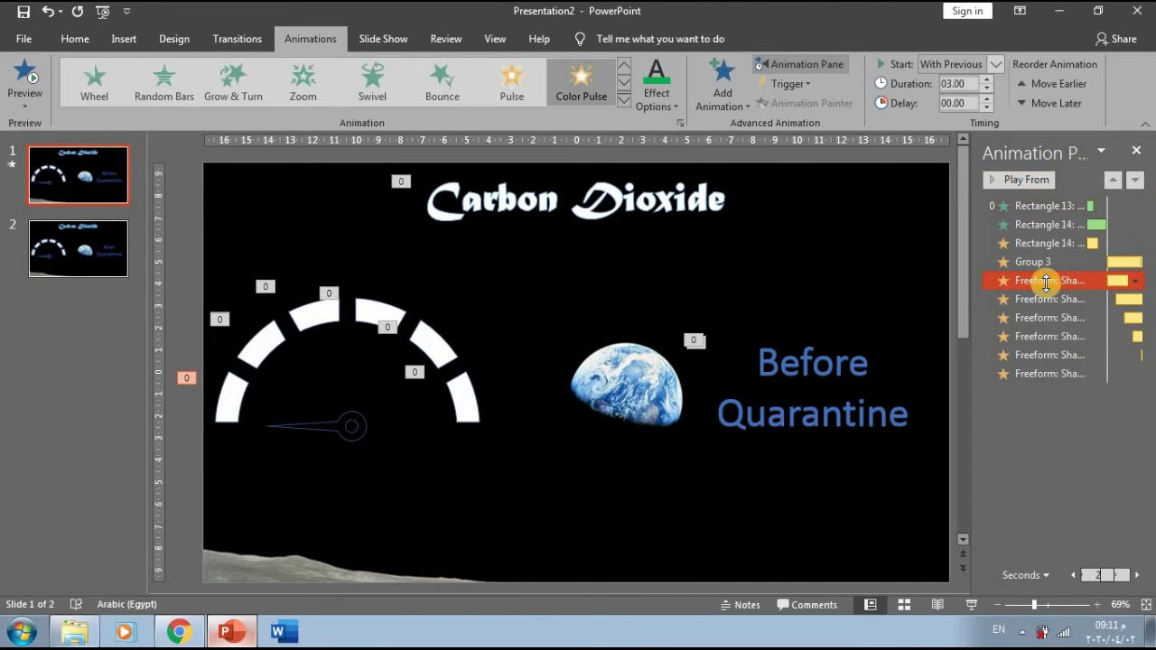
left_click(252, 355)
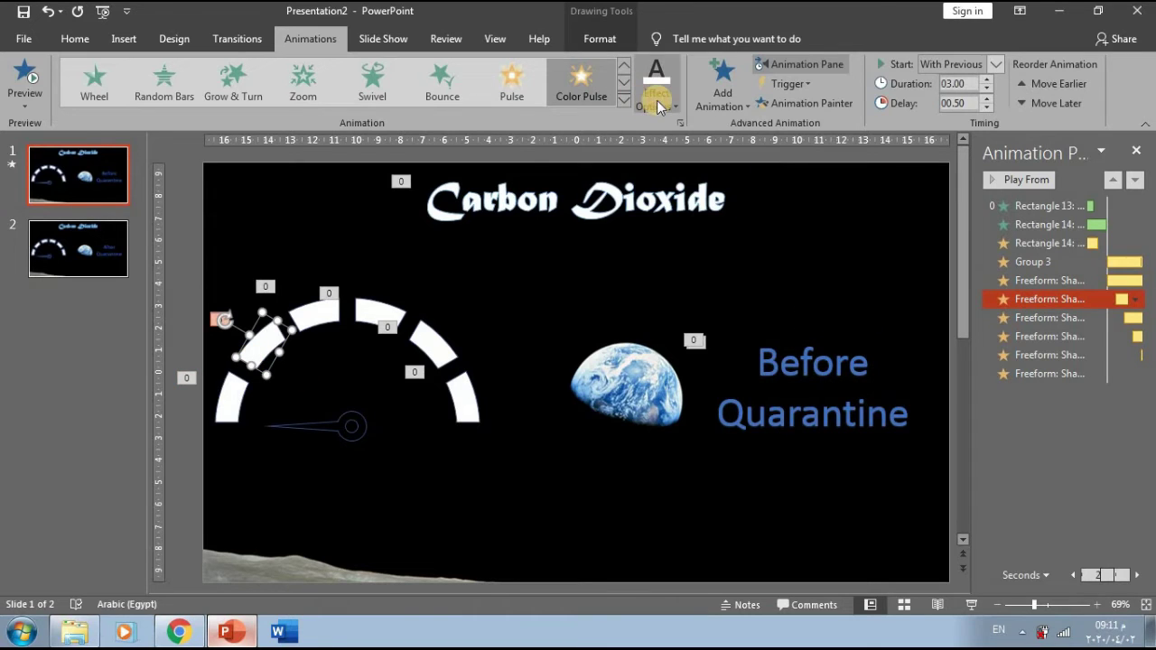
left_click(659, 99)
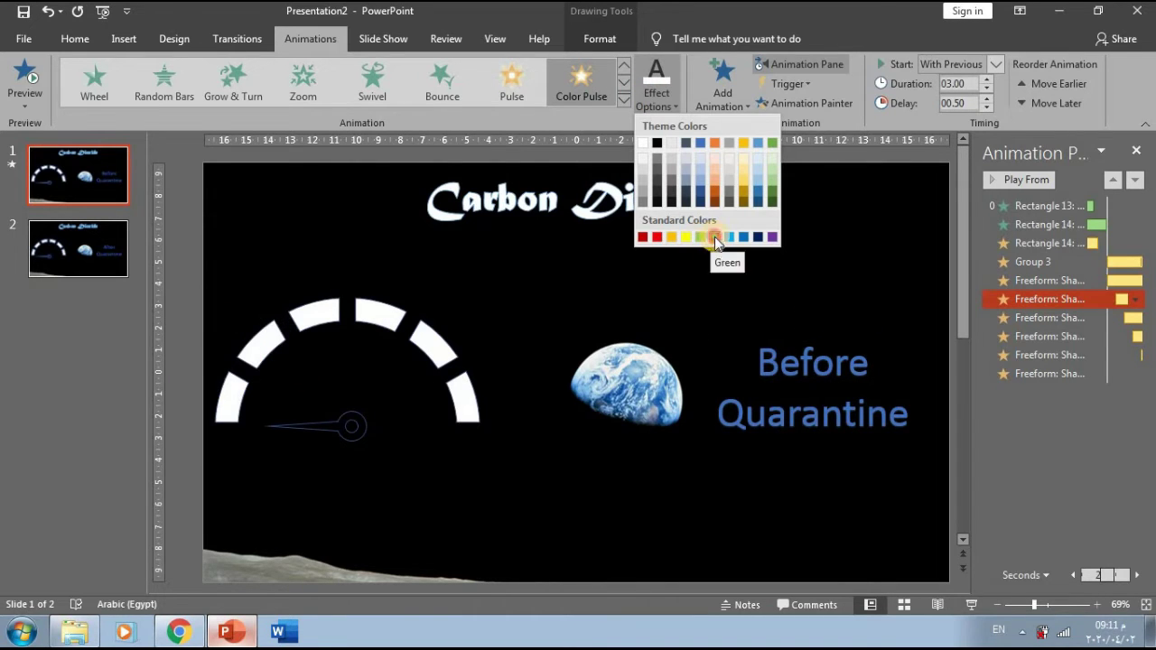
left_click(714, 236)
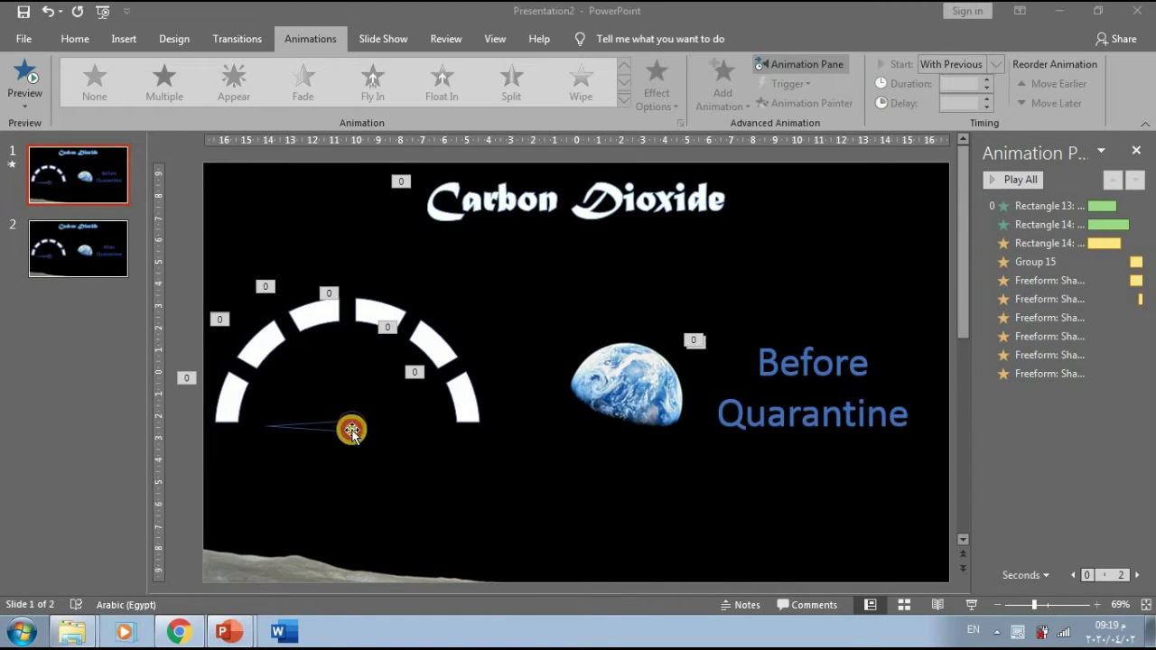
Add a Spin animation to the needle group
left_click(352, 429)
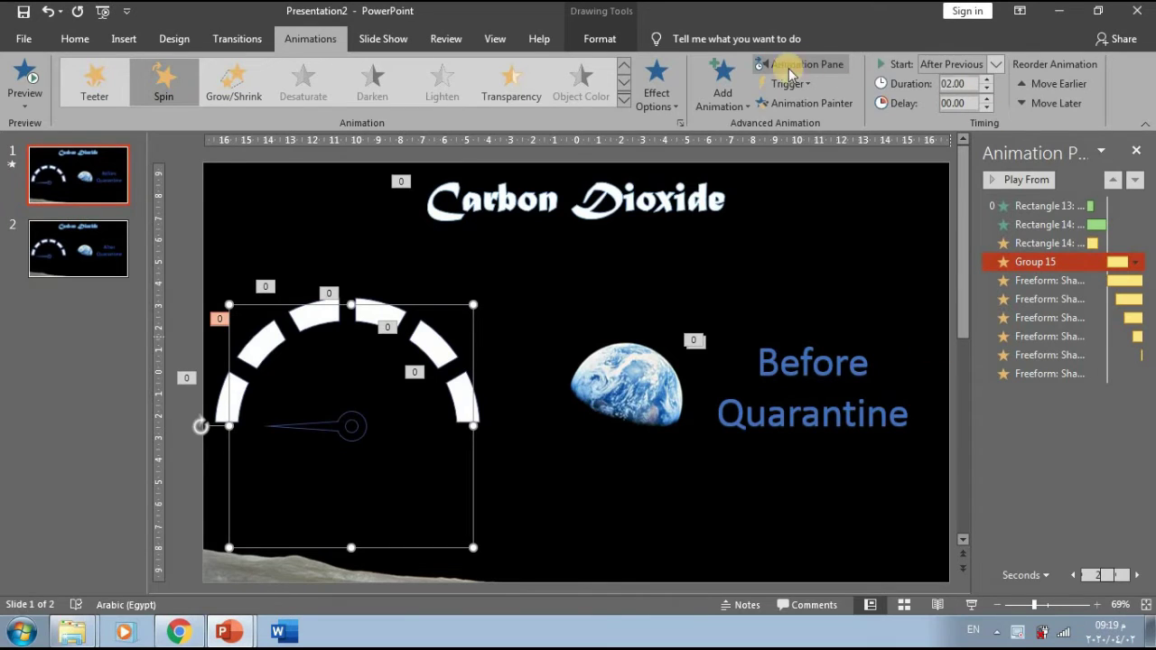
left_click(722, 80)
left_click(1029, 434)
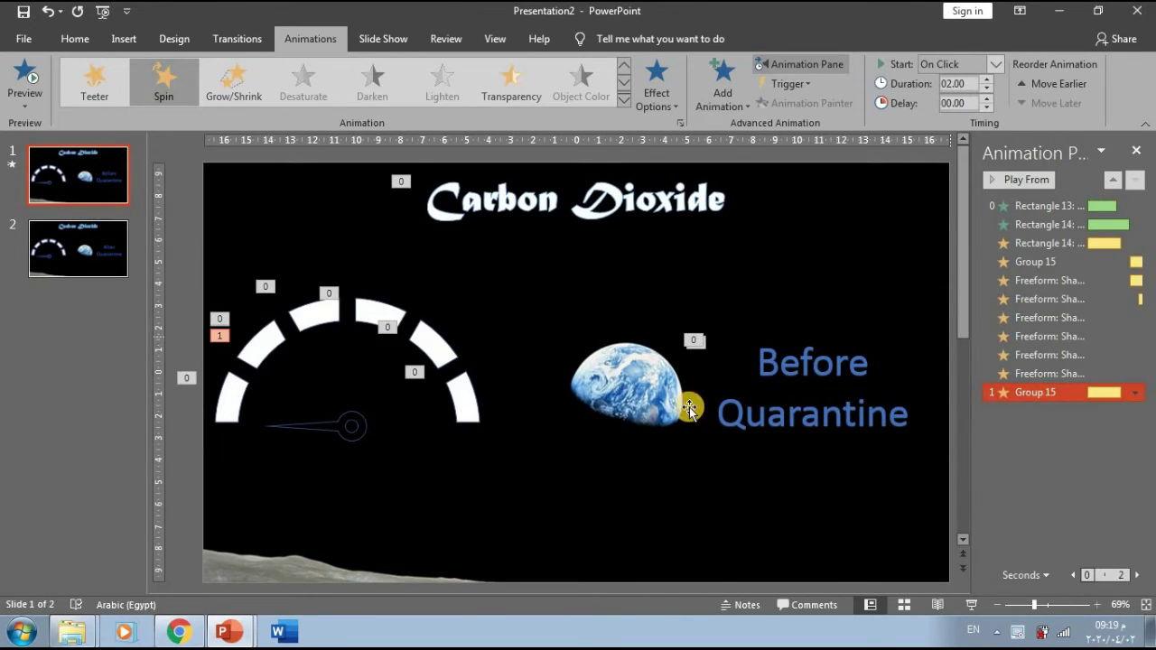
Give the two rightmost gauge segments a red Object Color effect and preview it
left_click(439, 346)
left_click(461, 396, "shift")
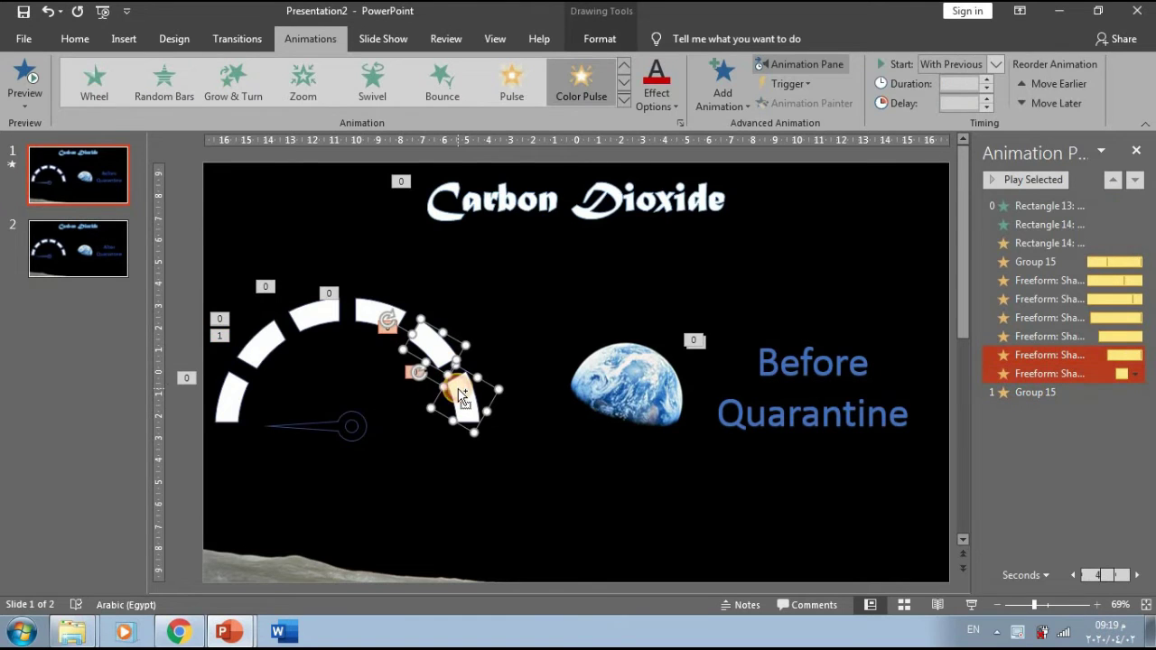
left_click(722, 86)
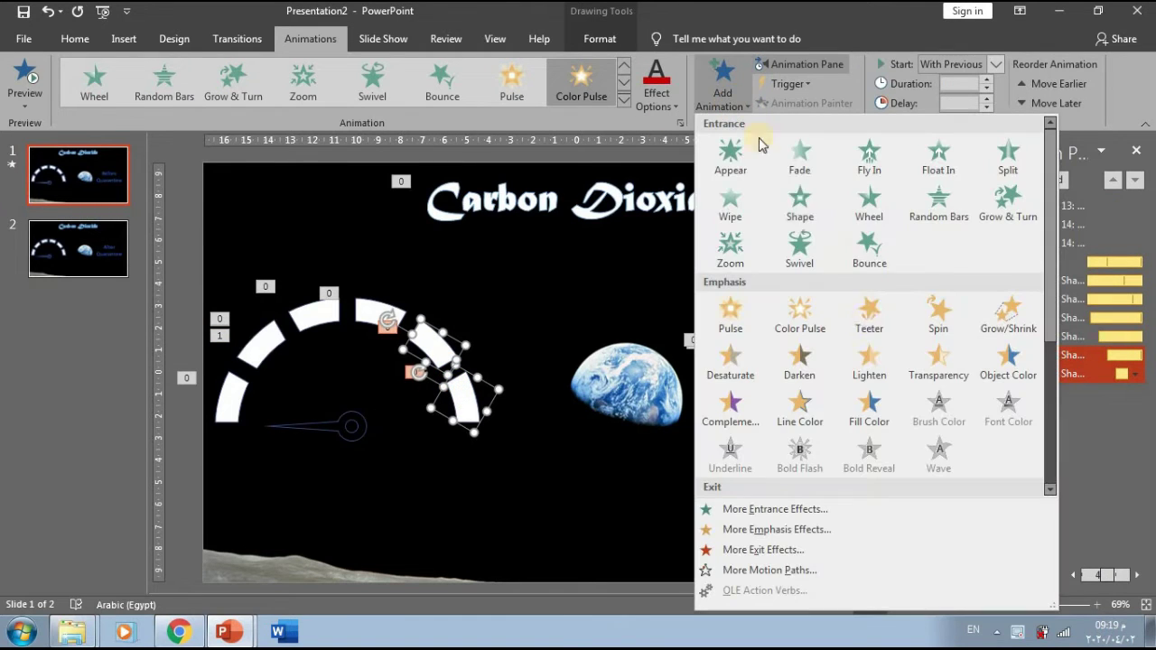
left_click(1013, 363)
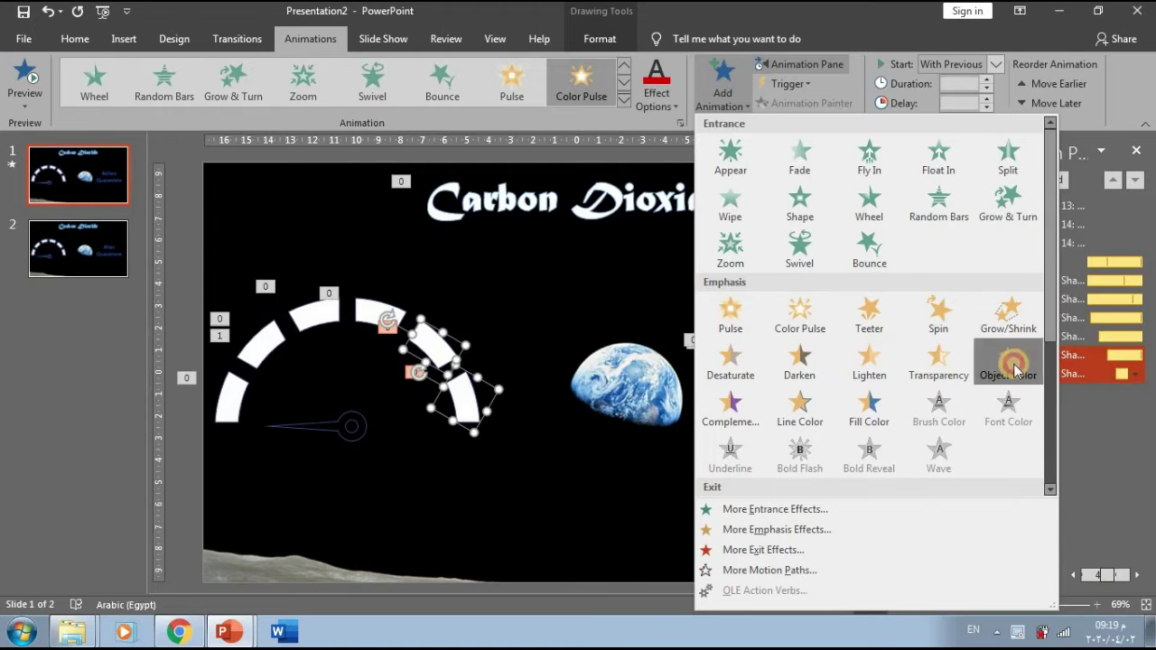
left_click(657, 91)
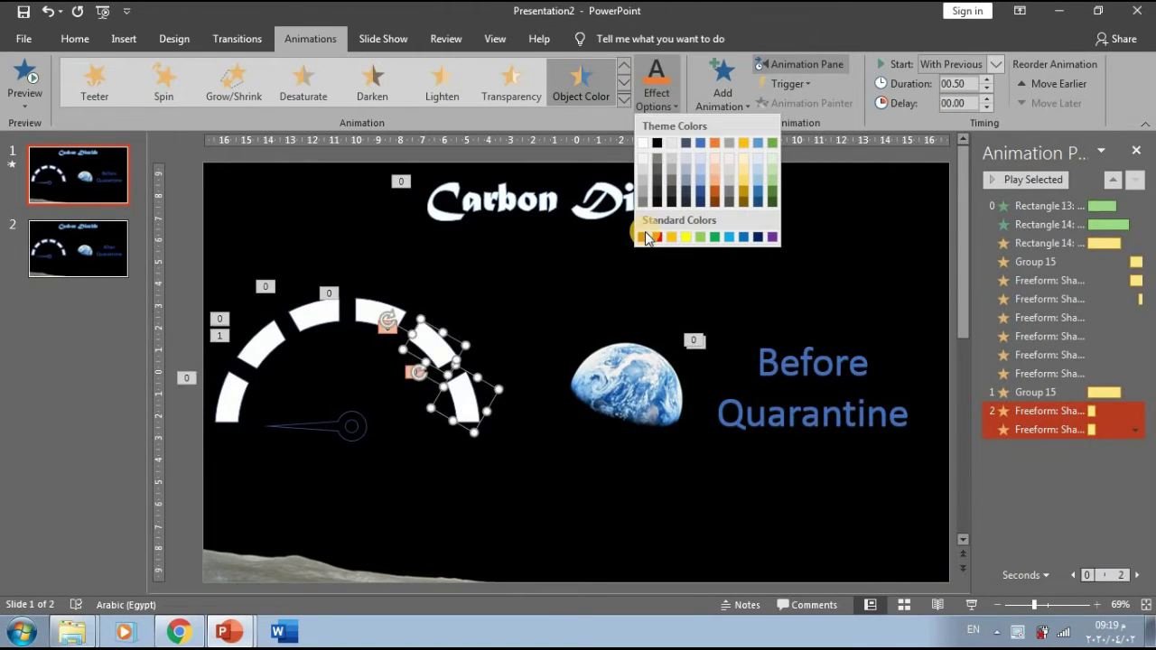
left_click(643, 235)
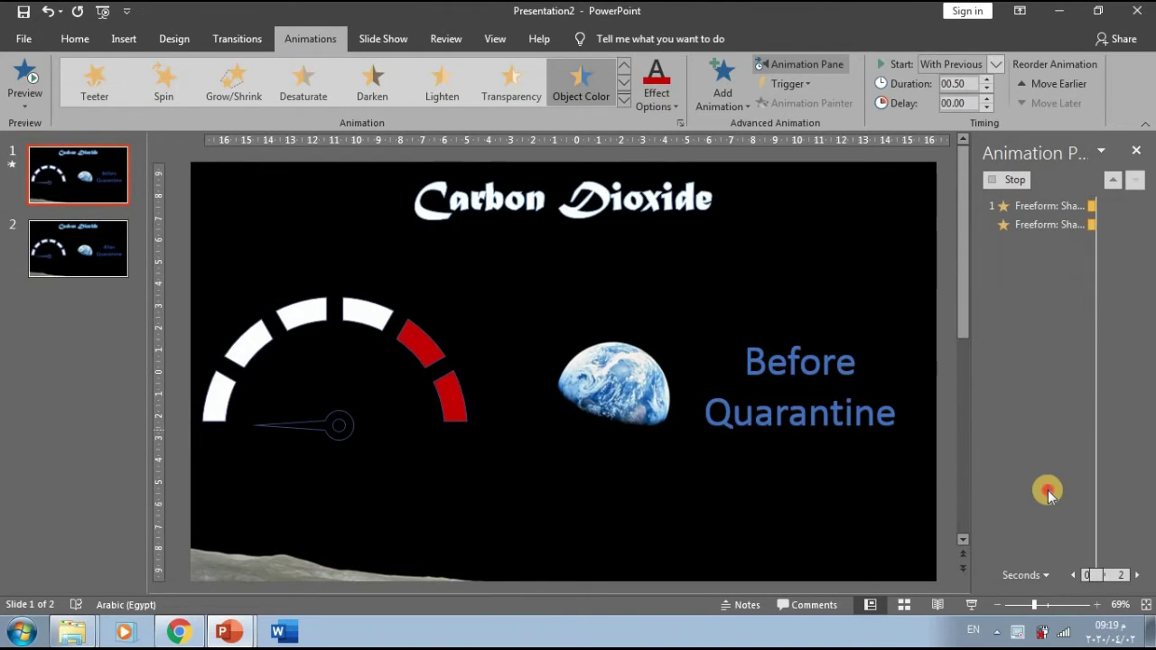
left_click(1047, 495)
Customise the needle's second Spin to 30° counterclockwise with a bounce end
double_click(1047, 393)
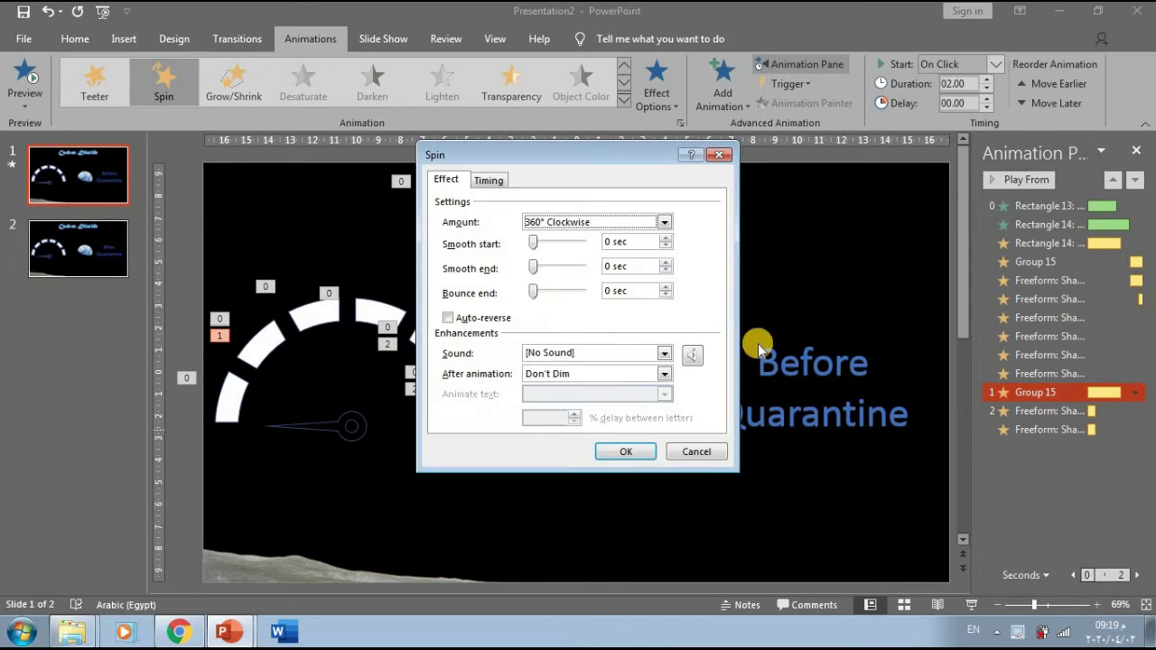
left_click(665, 223)
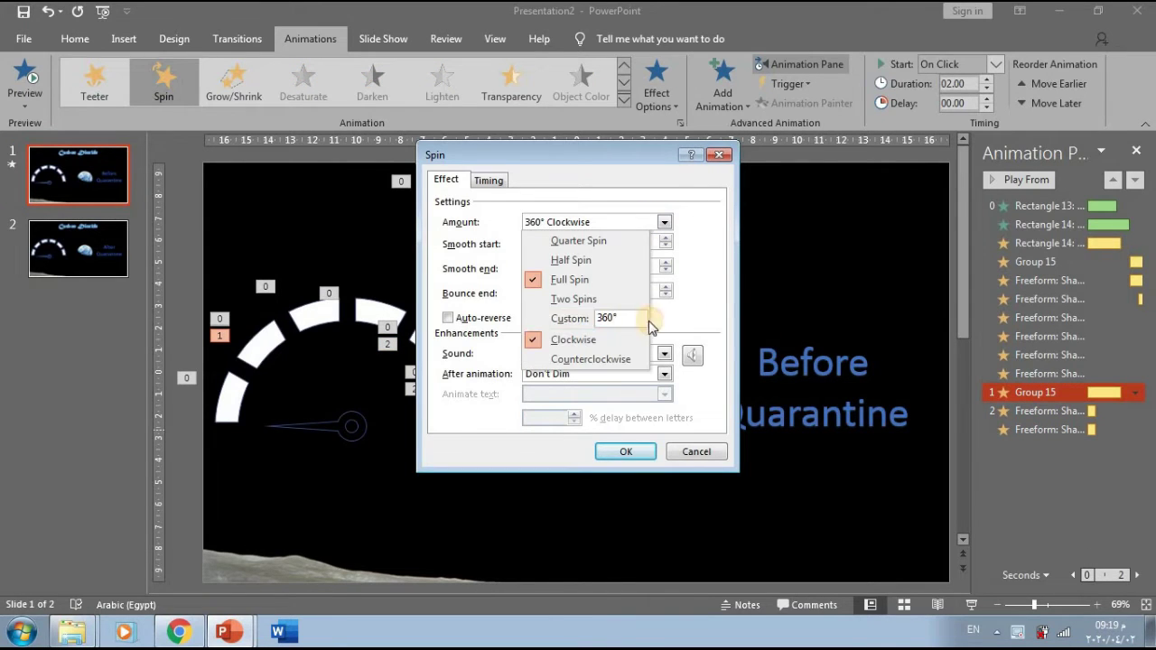
left_click(548, 327)
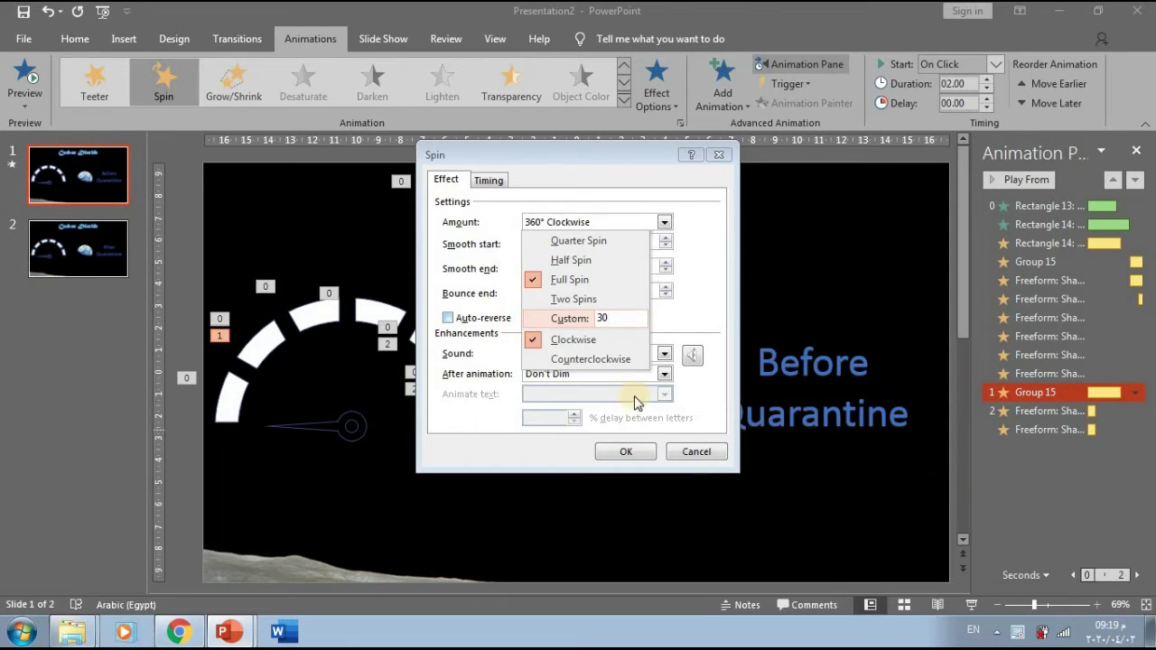
left_click(571, 359)
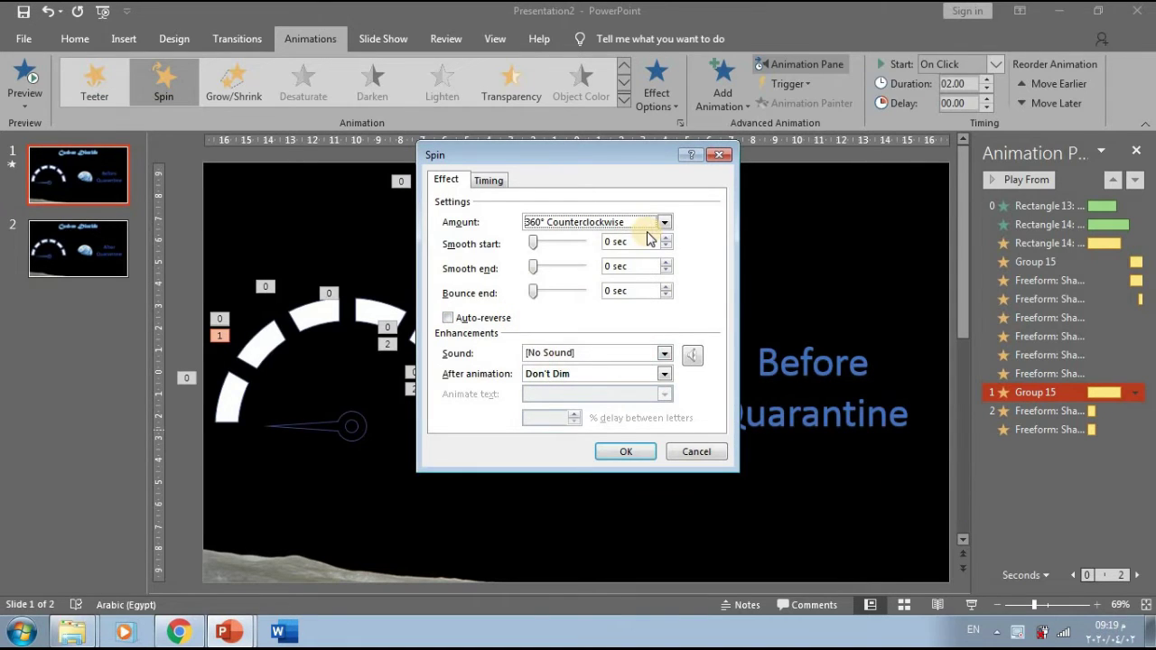
left_click(661, 227)
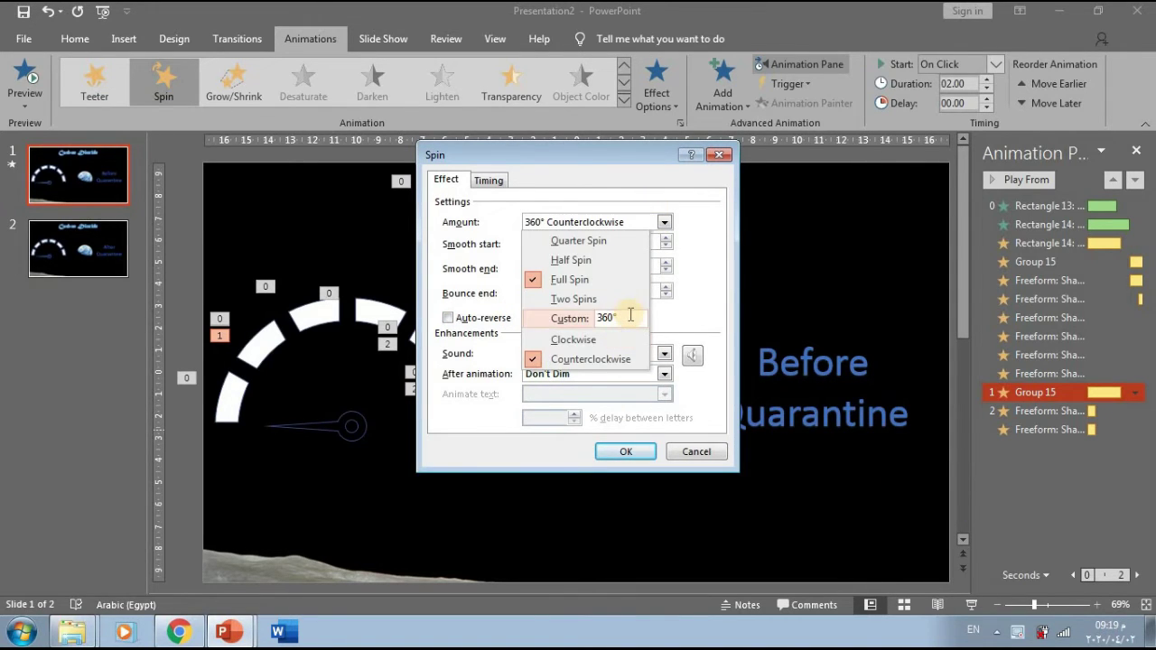
left_click(592, 320)
type("30")
key("Return")
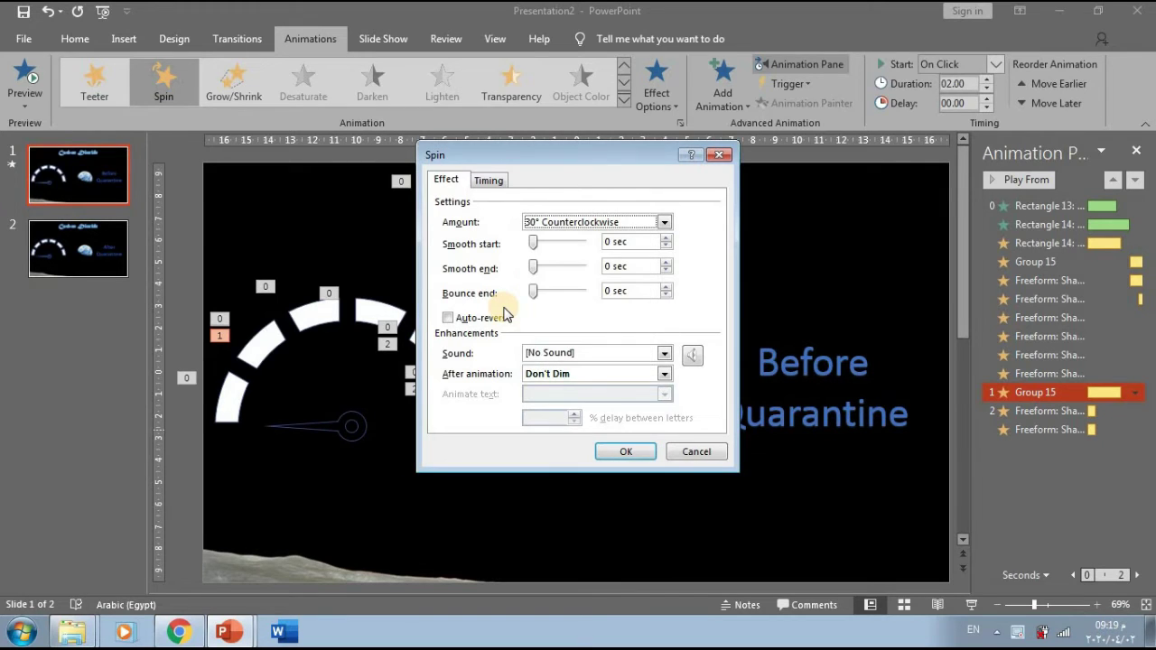
left_click(493, 182)
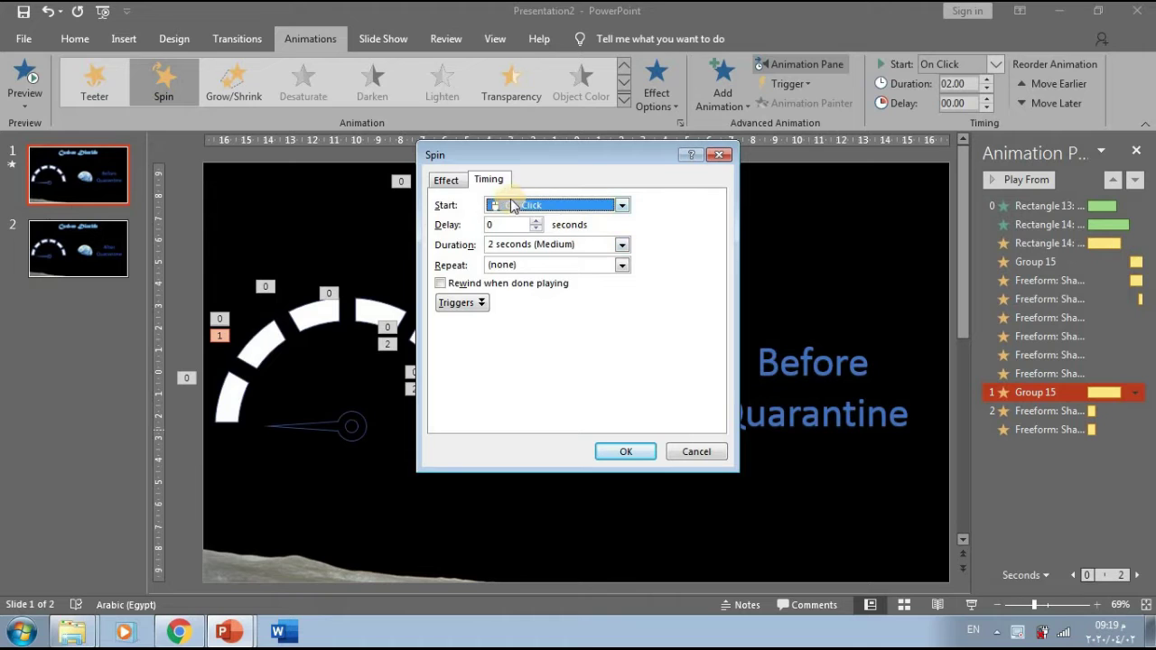
left_click(446, 180)
left_click_drag(532, 293, 545, 295)
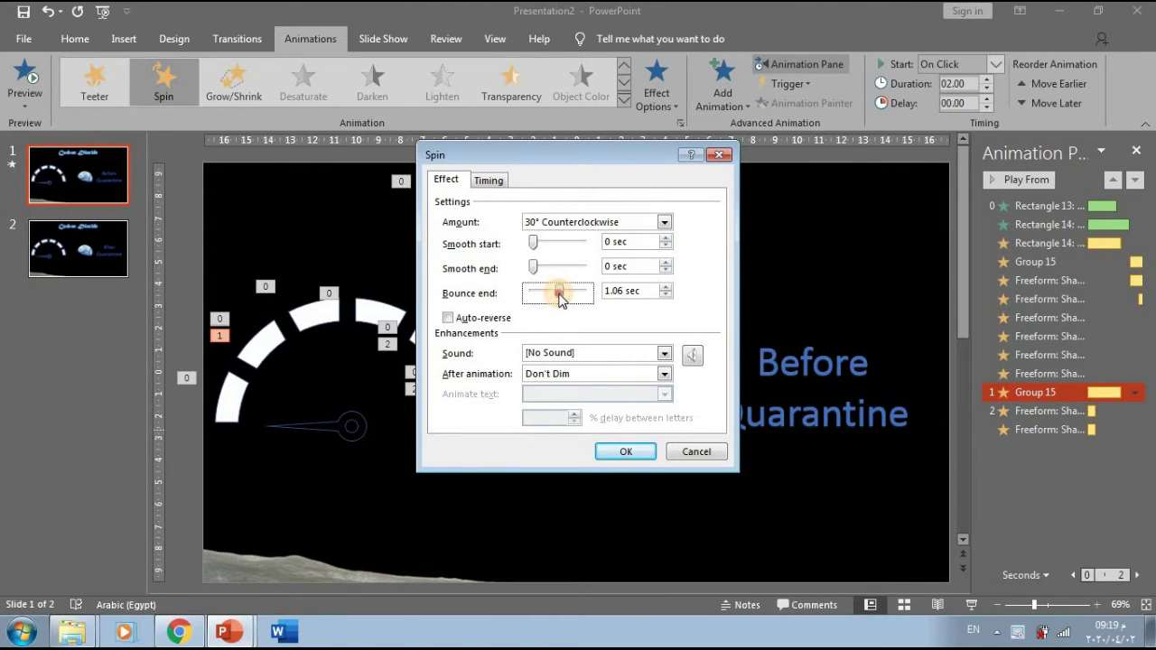
left_click(621, 452)
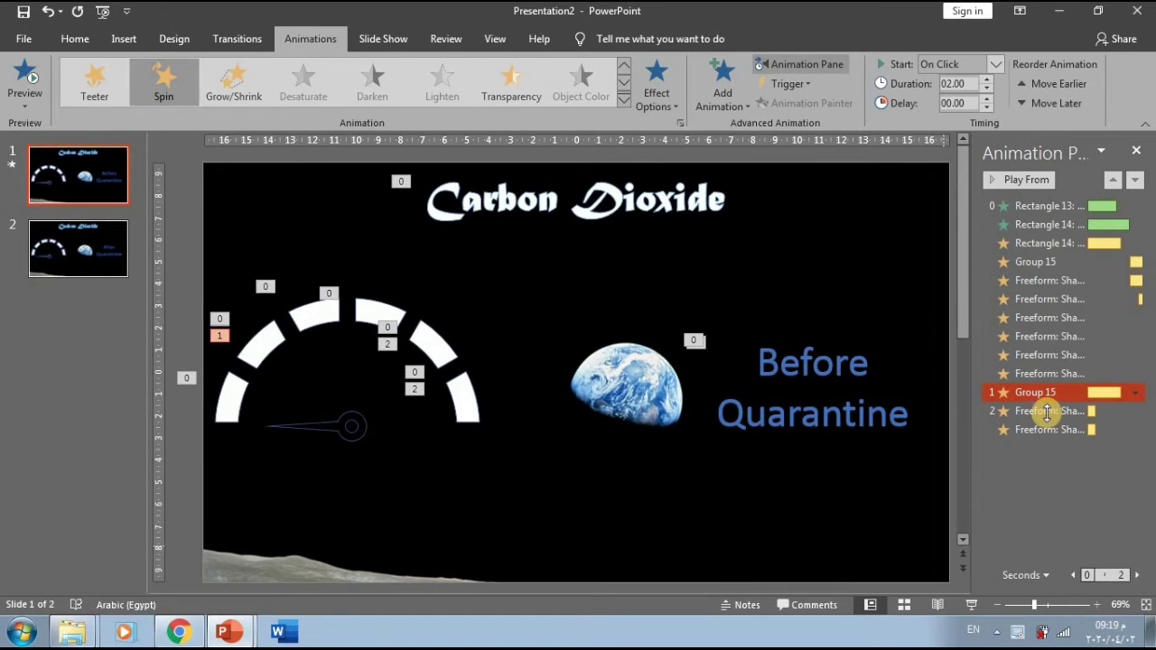
Start the needle spin After Previous and the red segment changes With Previous, then preview
left_click(997, 65)
left_click(944, 118)
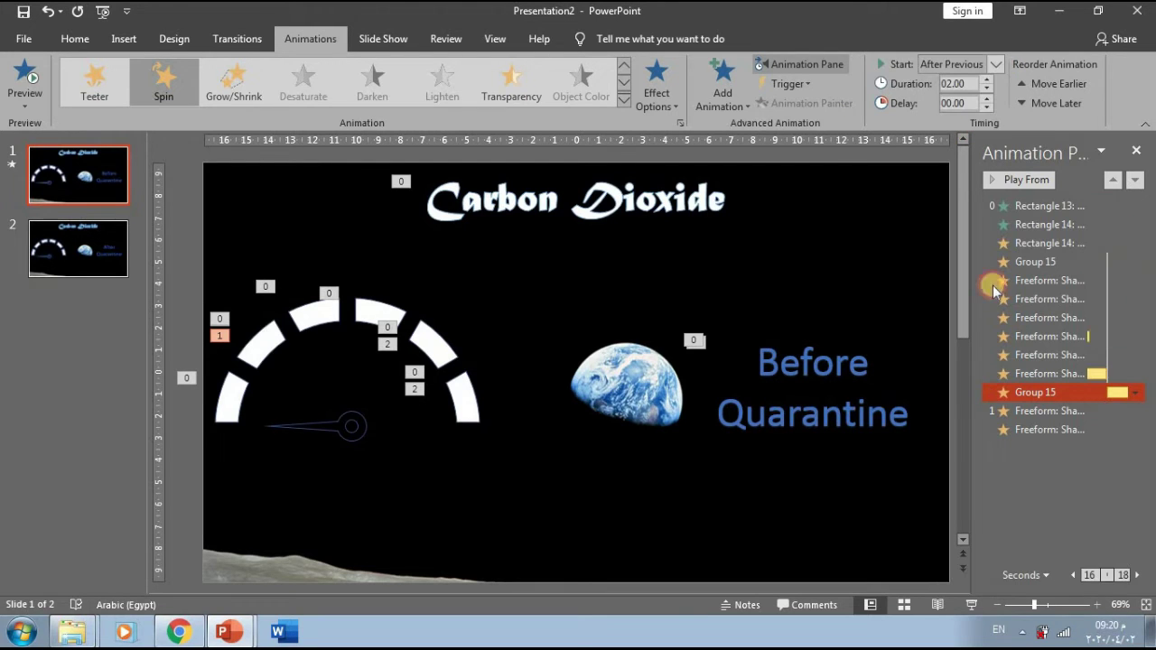
left_click(1034, 411)
left_click(995, 64)
left_click(943, 80)
left_click(1020, 372, "ctrl")
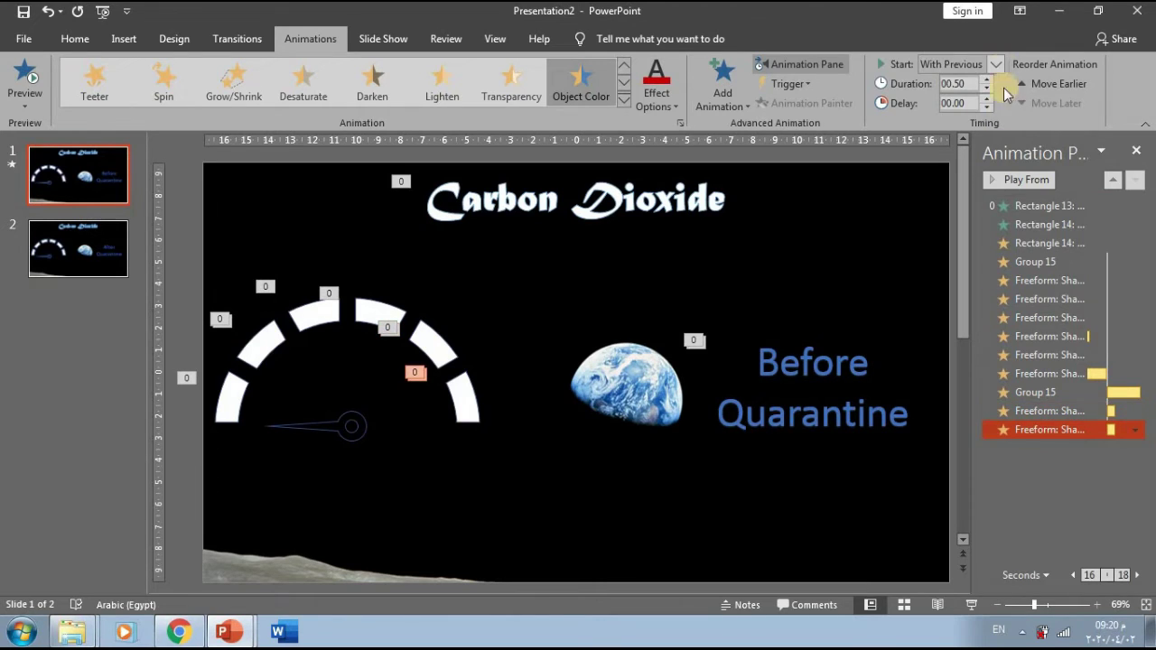
left_click(1029, 392)
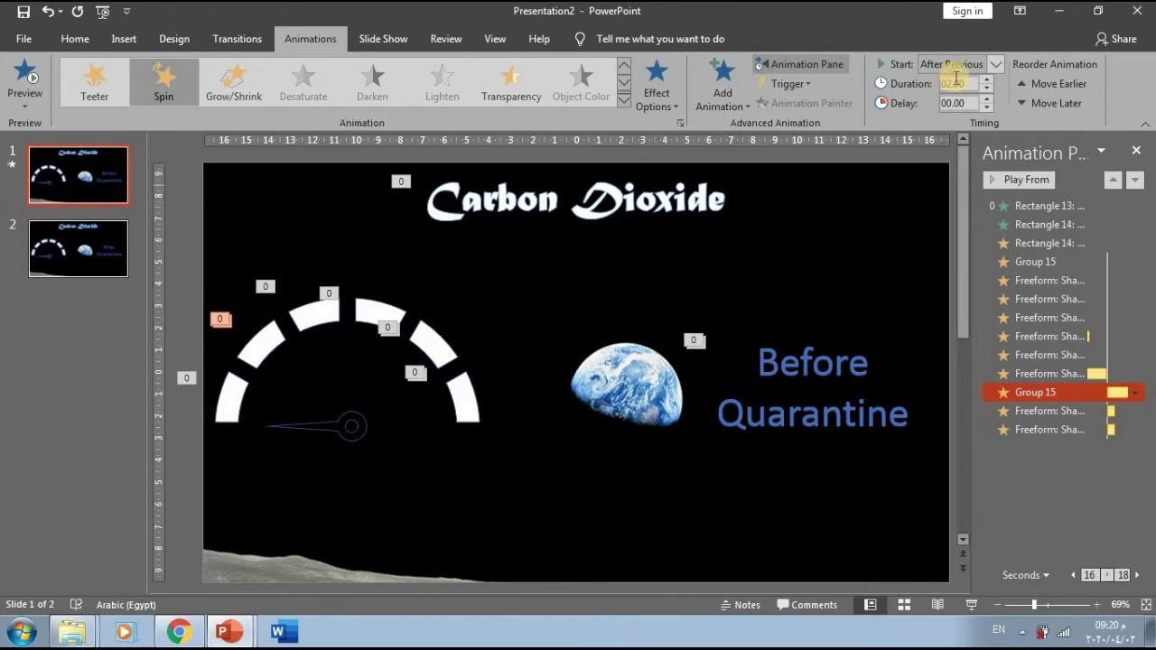
left_click(1034, 205)
left_click(1020, 179)
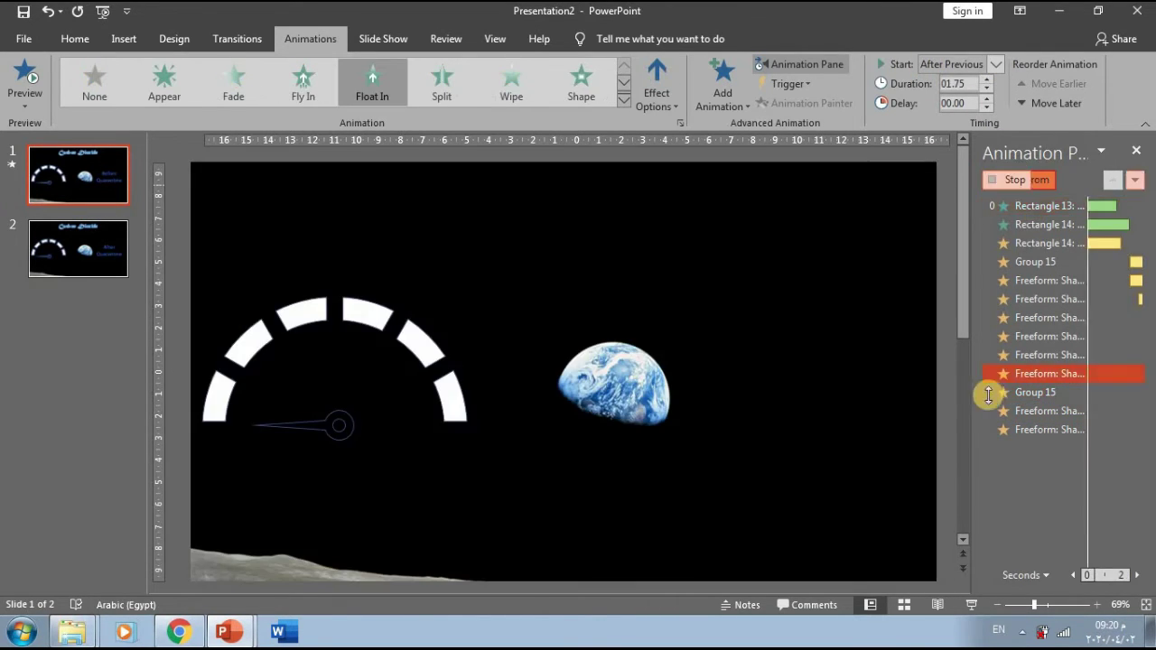
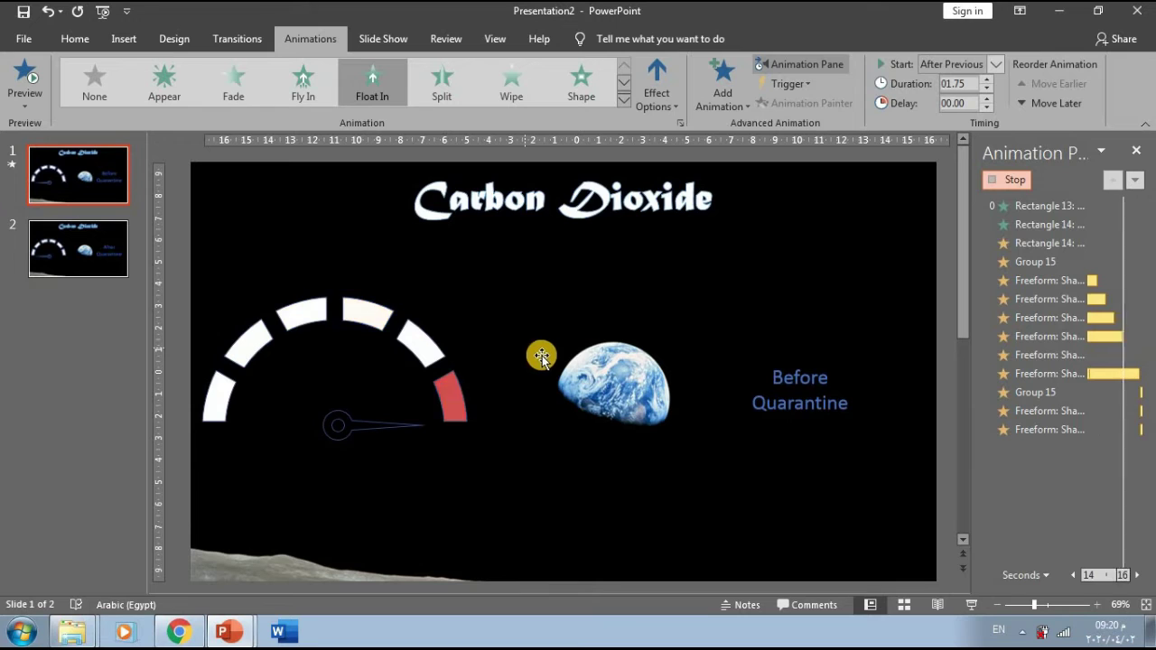
Stop the animation preview and draw a new text box just below the gauge needle
left_click(1068, 500)
left_click(1068, 500)
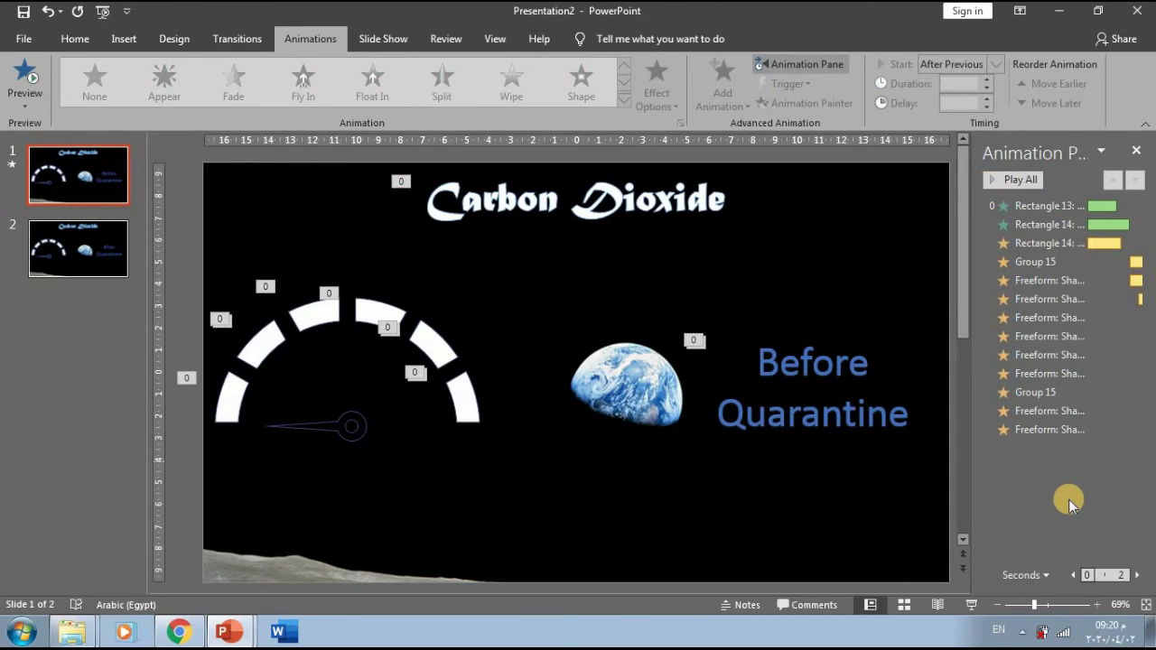
left_click(365, 469)
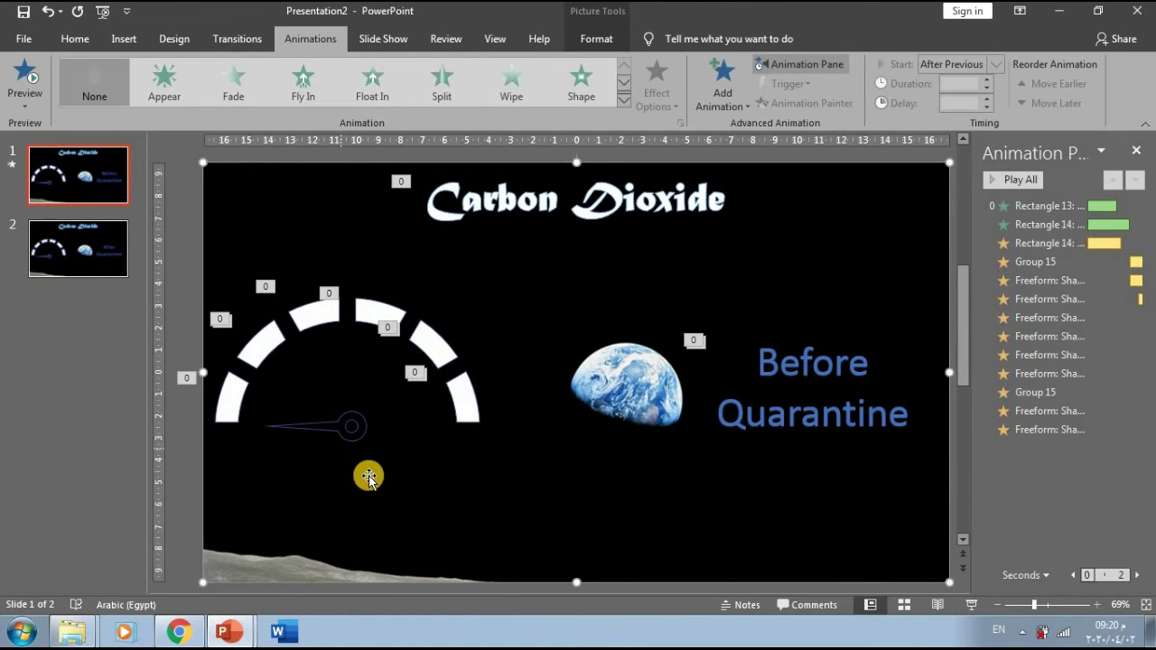
left_click(122, 38)
left_click(688, 86)
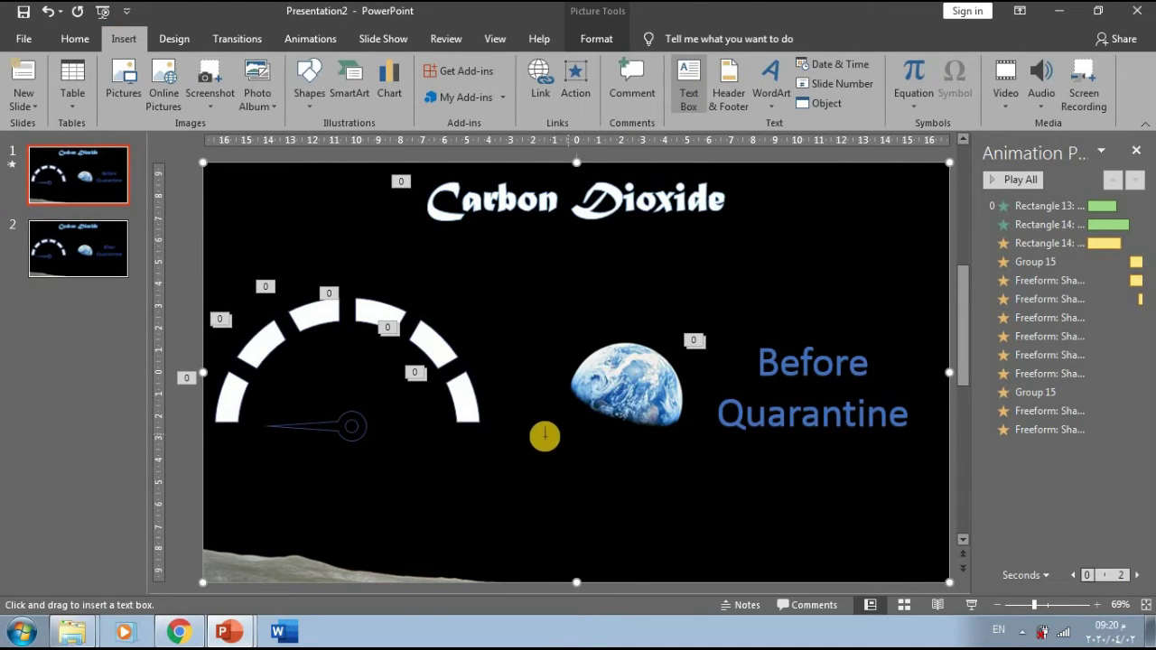
mouse_move(301, 490)
left_mouse_down()
mouse_move(270, 494)
mouse_move(412, 497)
left_mouse_up()
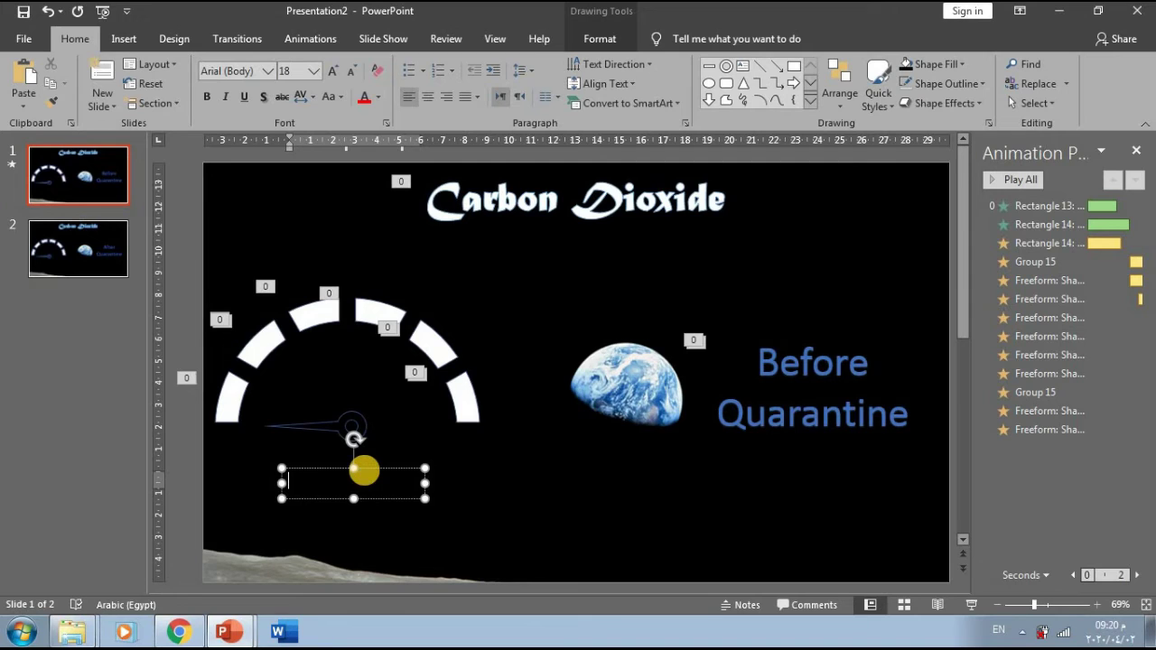
Make the 'Calculating' text white and finish it as 'Calculating ...'
key("alt+shift")
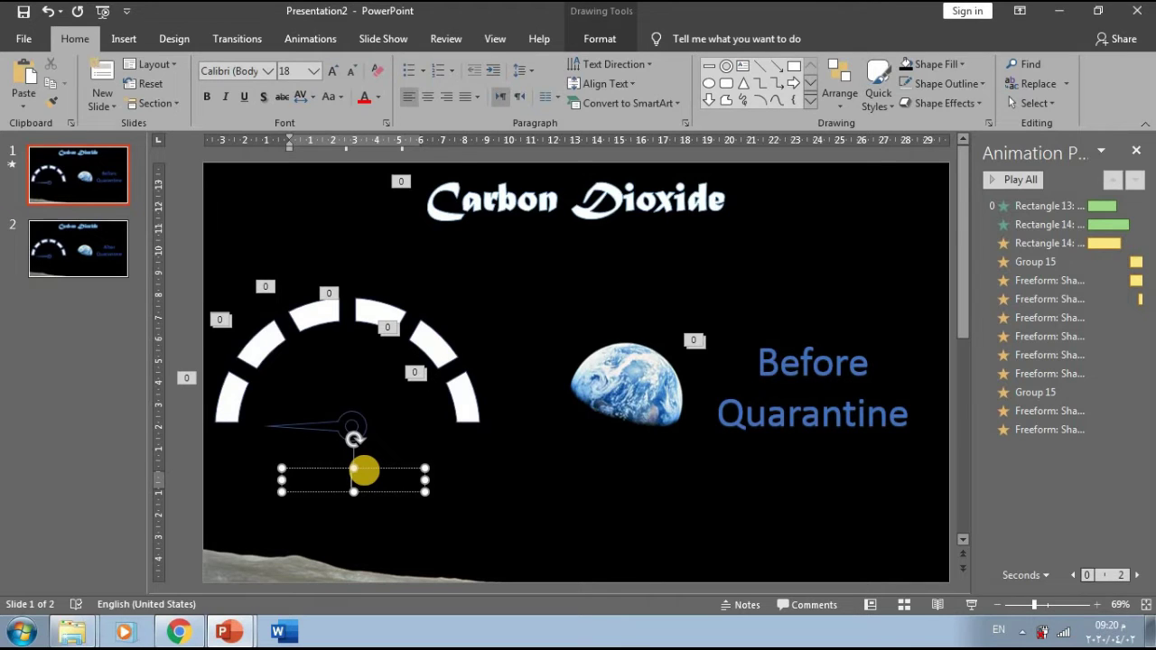
double_click(364, 470)
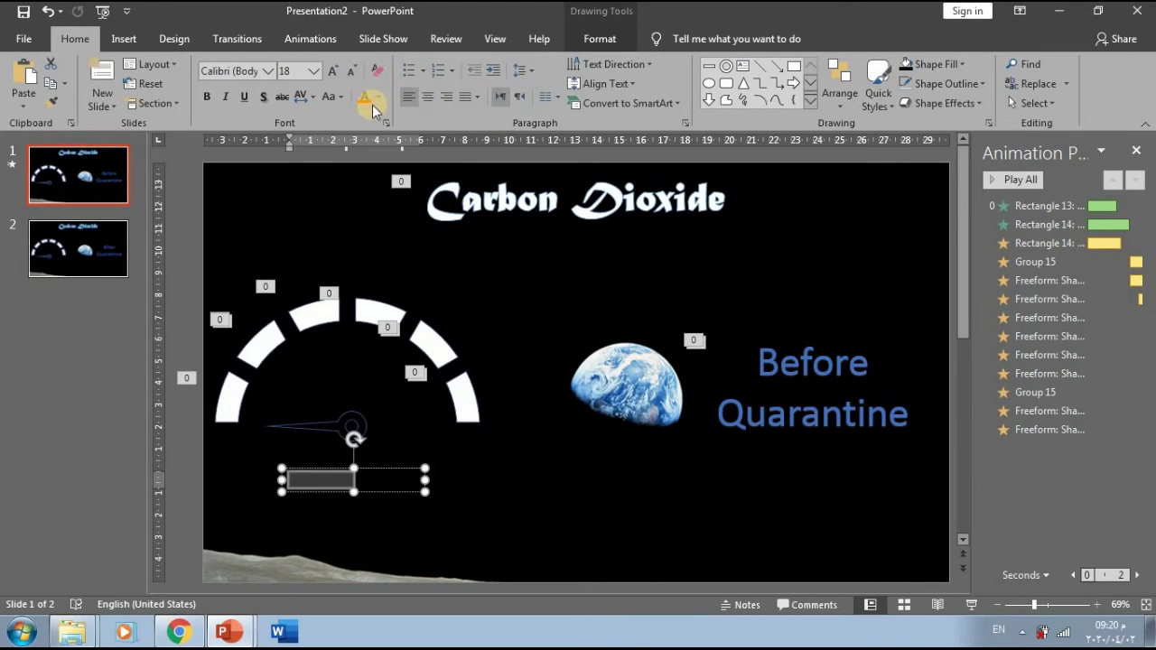
left_click(380, 98)
left_click(365, 137)
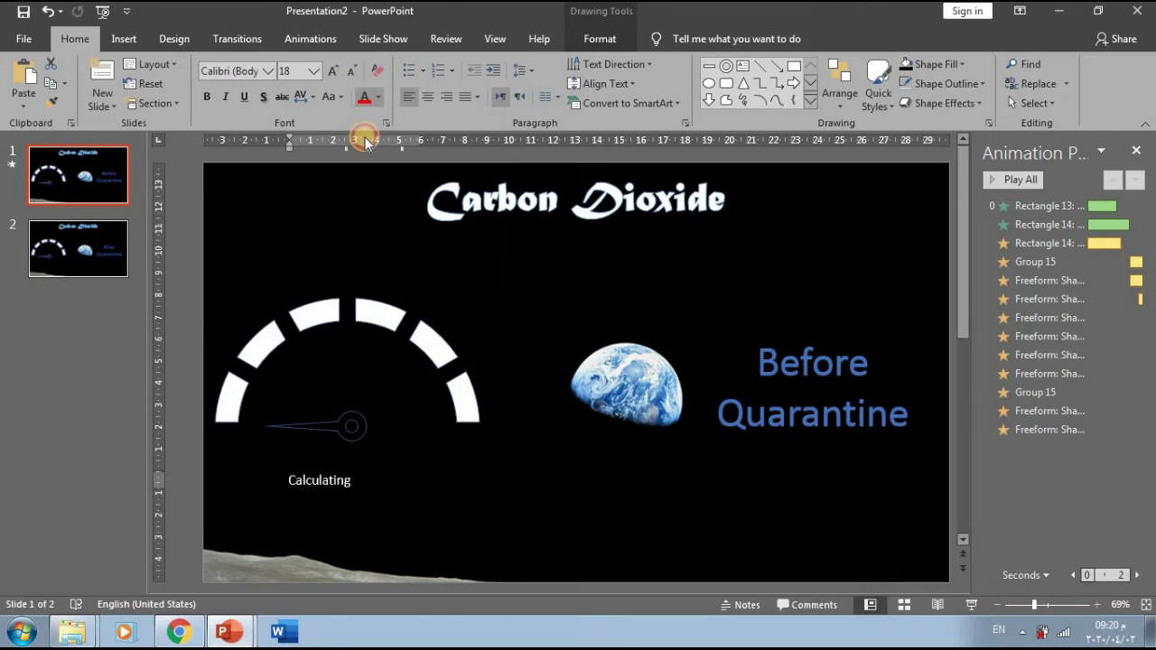
key("Escape")
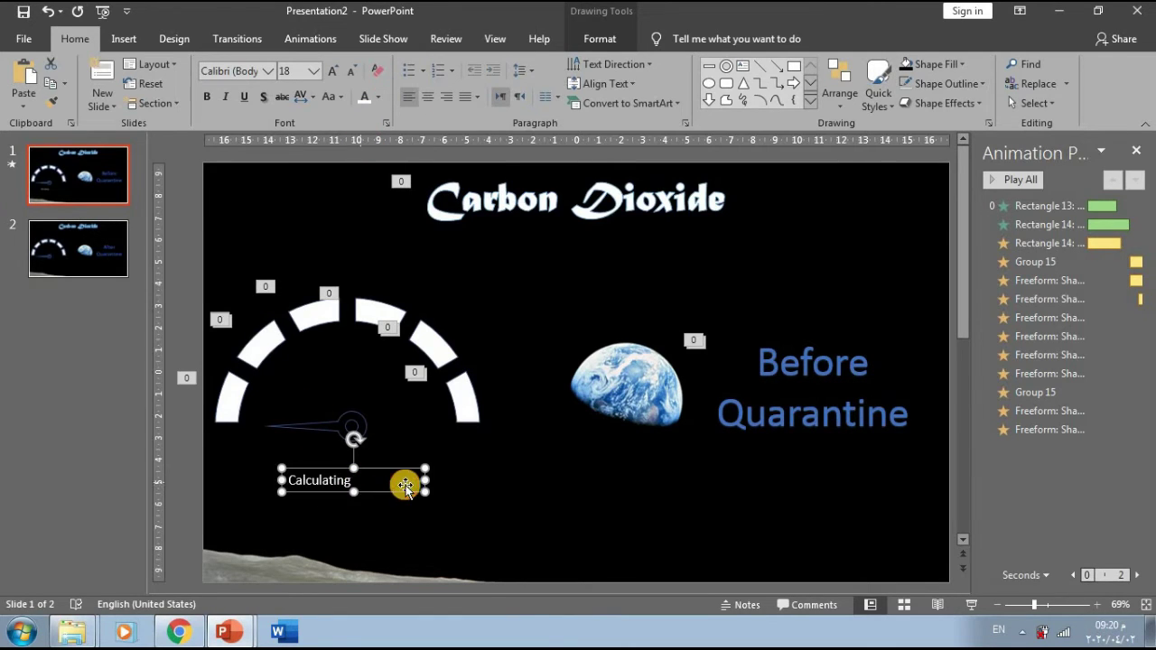
left_click(349, 483)
type("...")
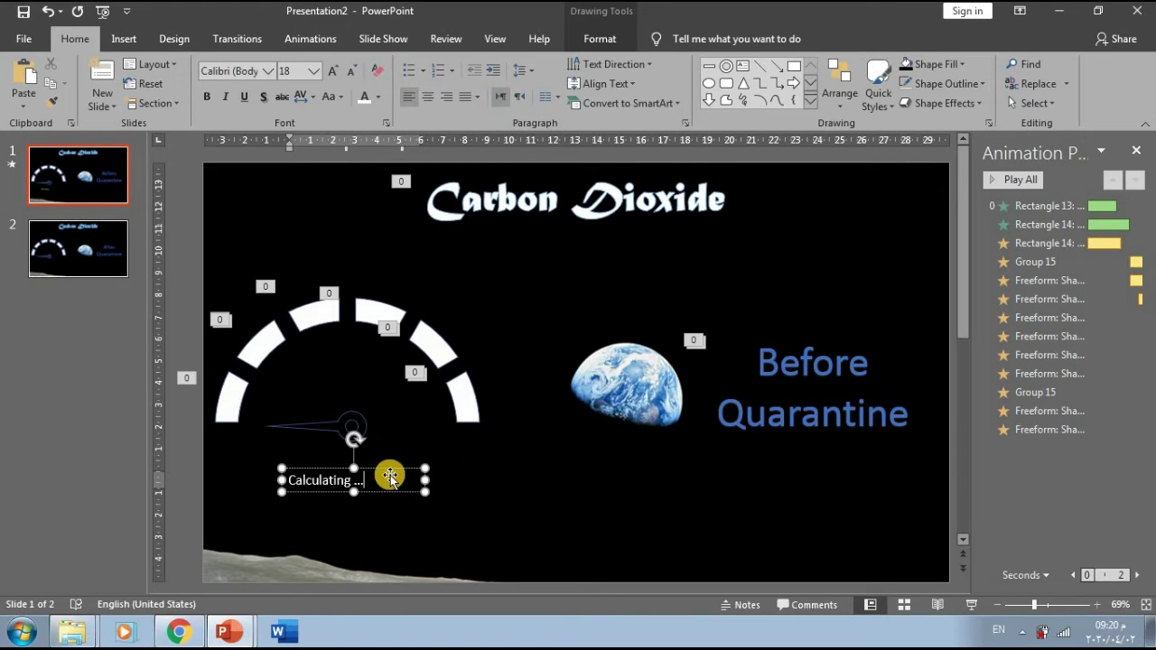
Narrow the Calculating text box and check it on the slide
left_click_drag(423, 491, 396, 491)
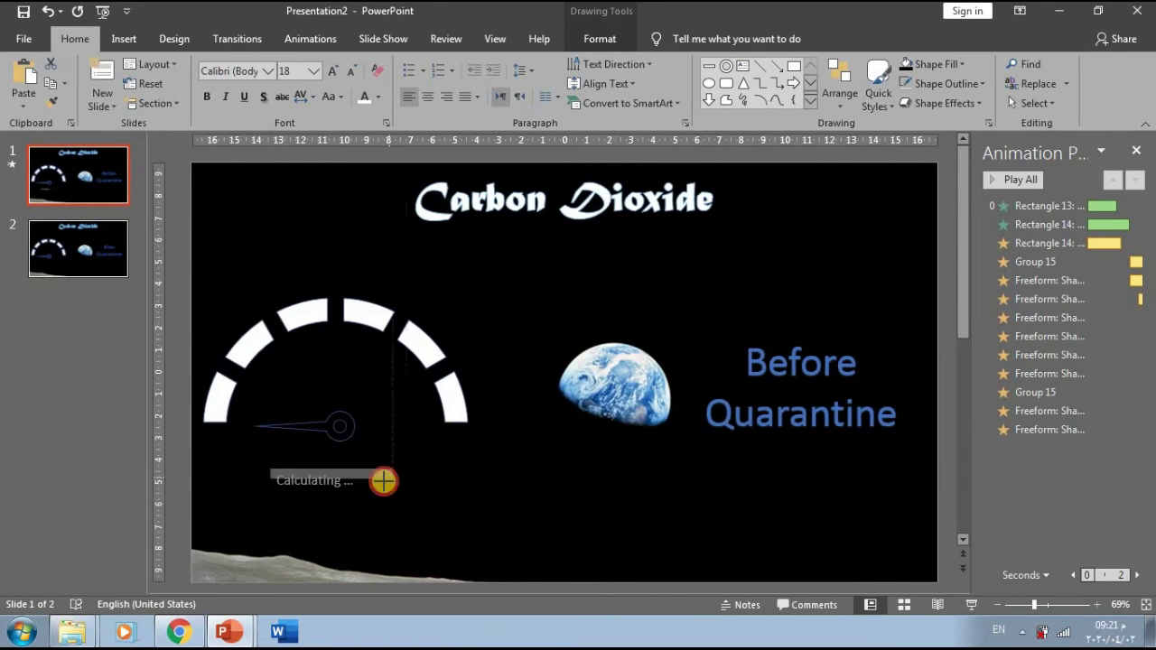
left_click(378, 472)
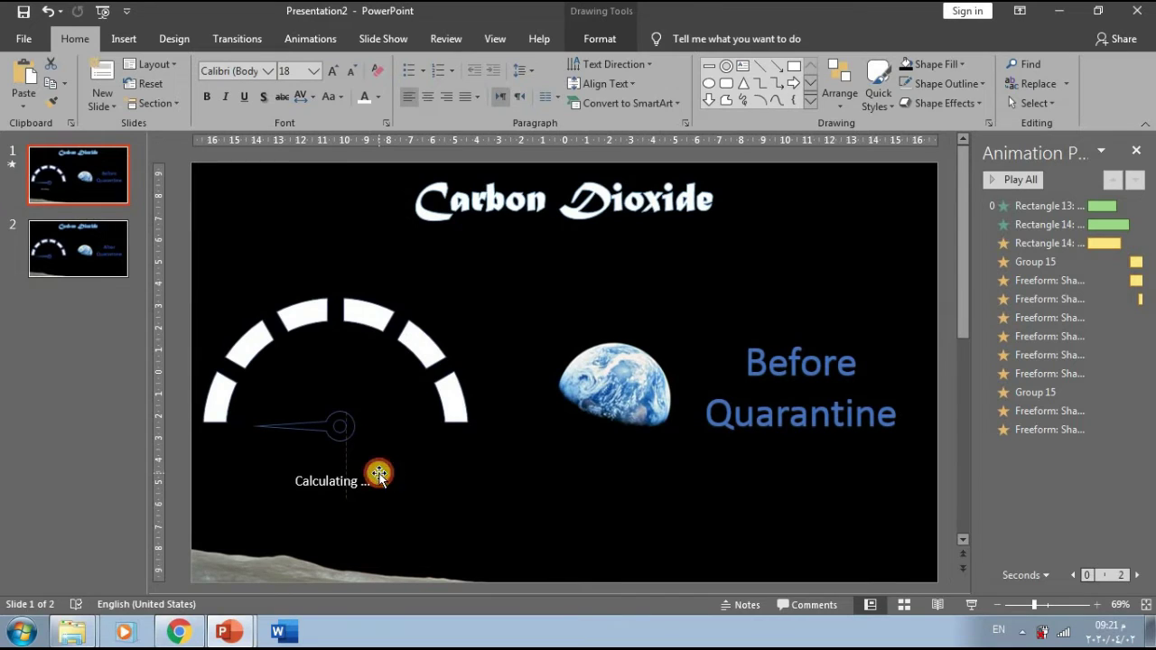
left_click(378, 472)
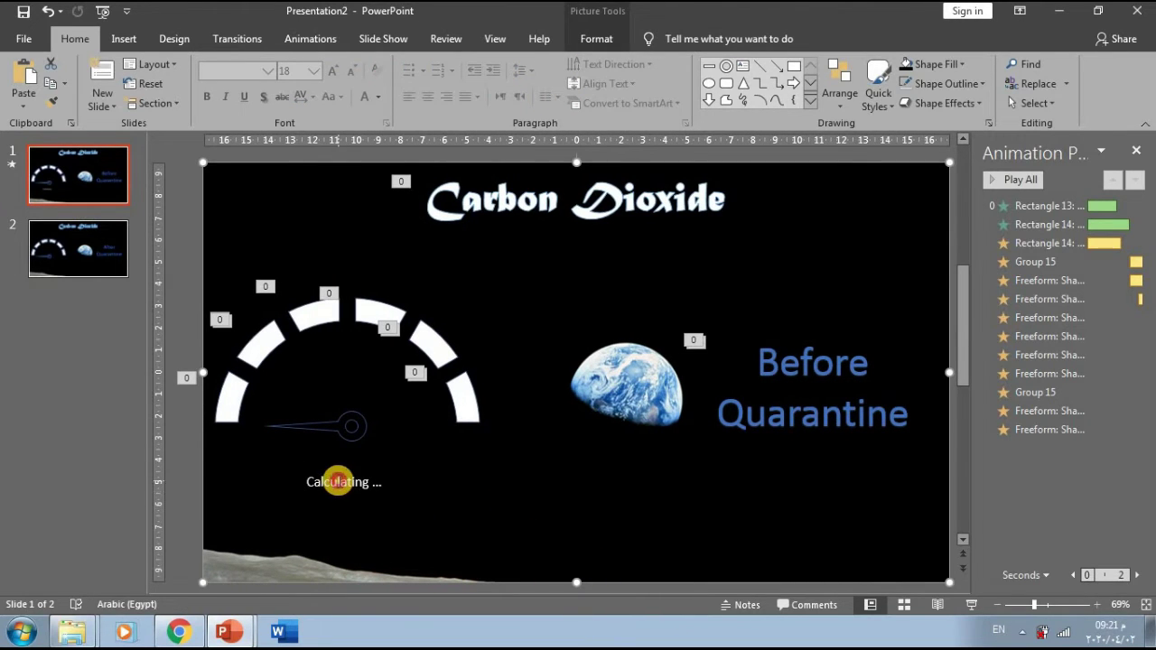
left_click(336, 482)
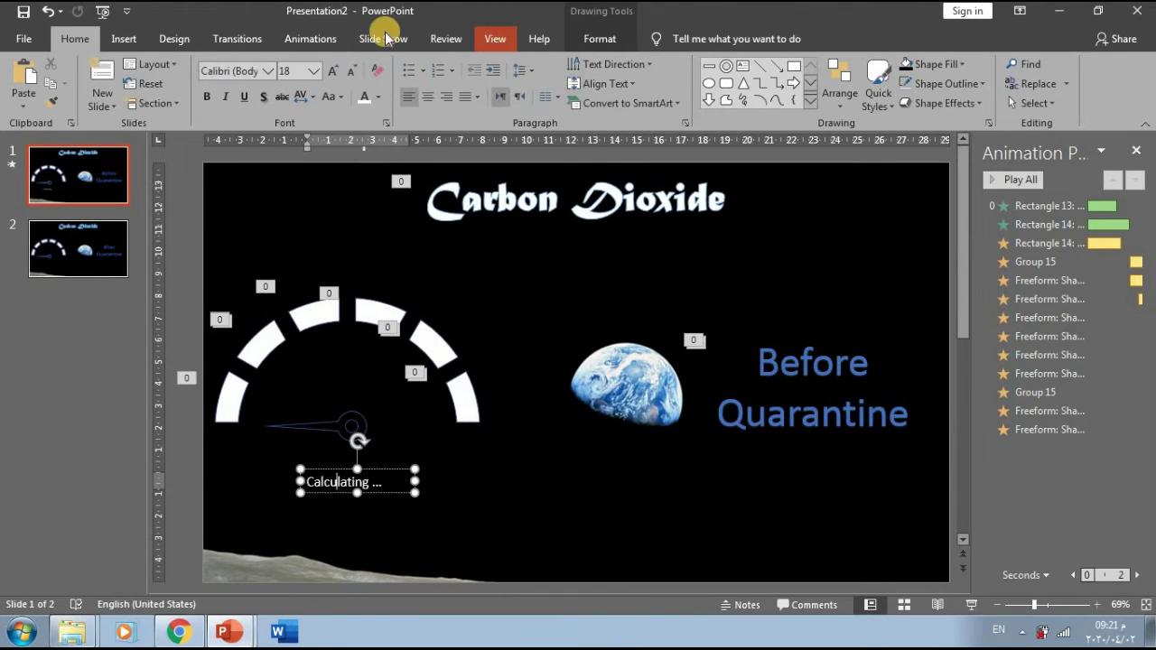
Give the Calculating text a Split entrance starting After Previous
left_click(309, 39)
left_click(440, 80)
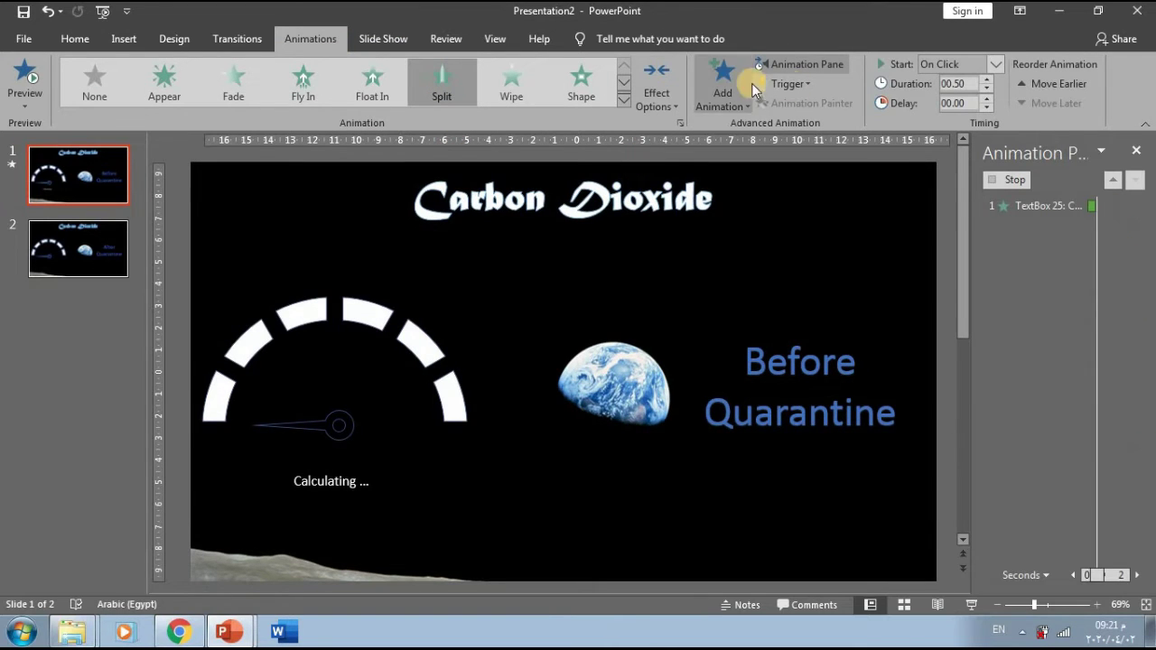
left_click(996, 65)
left_click(953, 105)
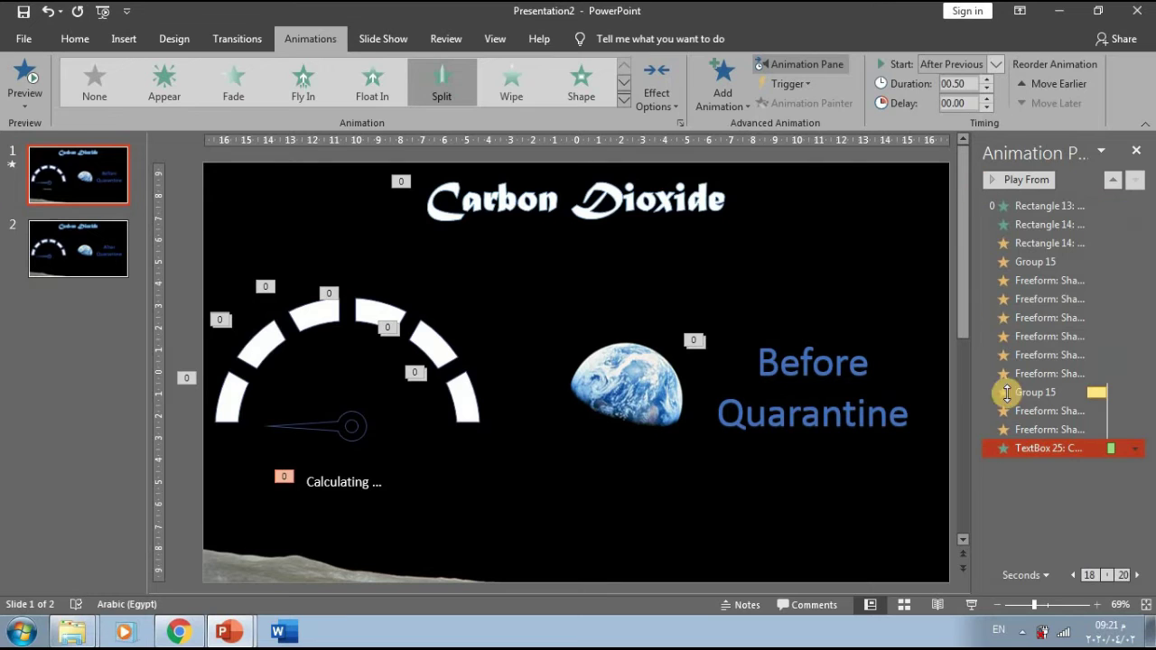
Add an Underline emphasis effect to the Calculating text, starting With Previous
left_click(349, 485)
left_click(722, 83)
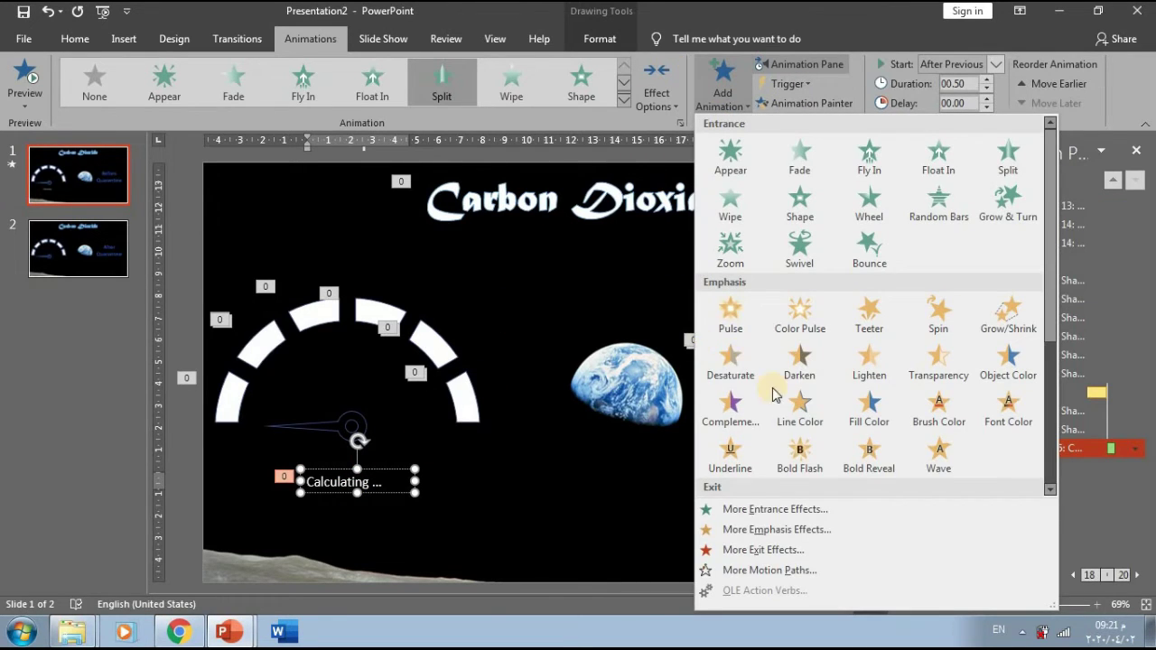
left_click(759, 534)
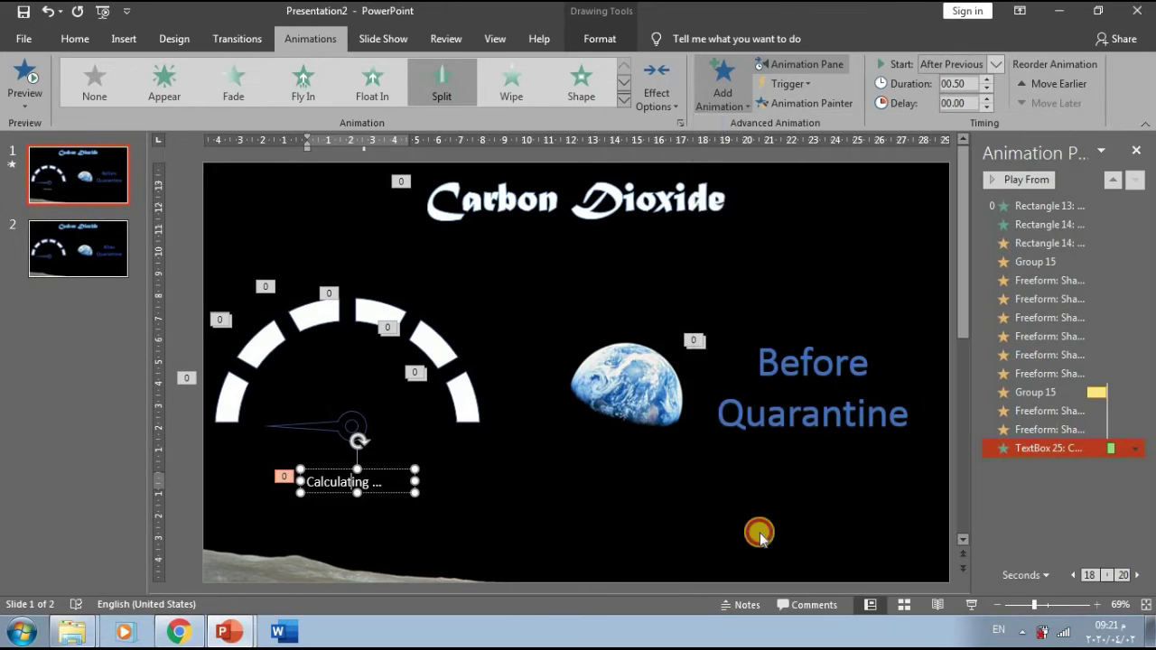
left_click(486, 329)
left_click(603, 480)
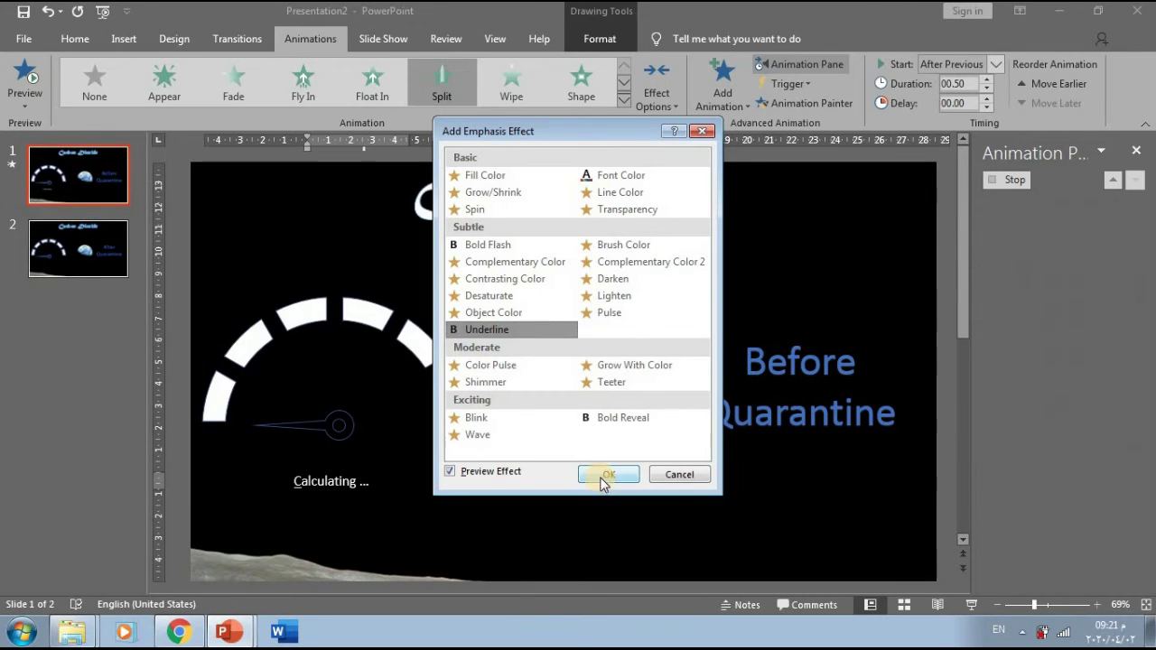
left_click(995, 64)
left_click(970, 100)
Set the Underline timing to 1 second, repeating Until Next Click
double_click(1032, 466)
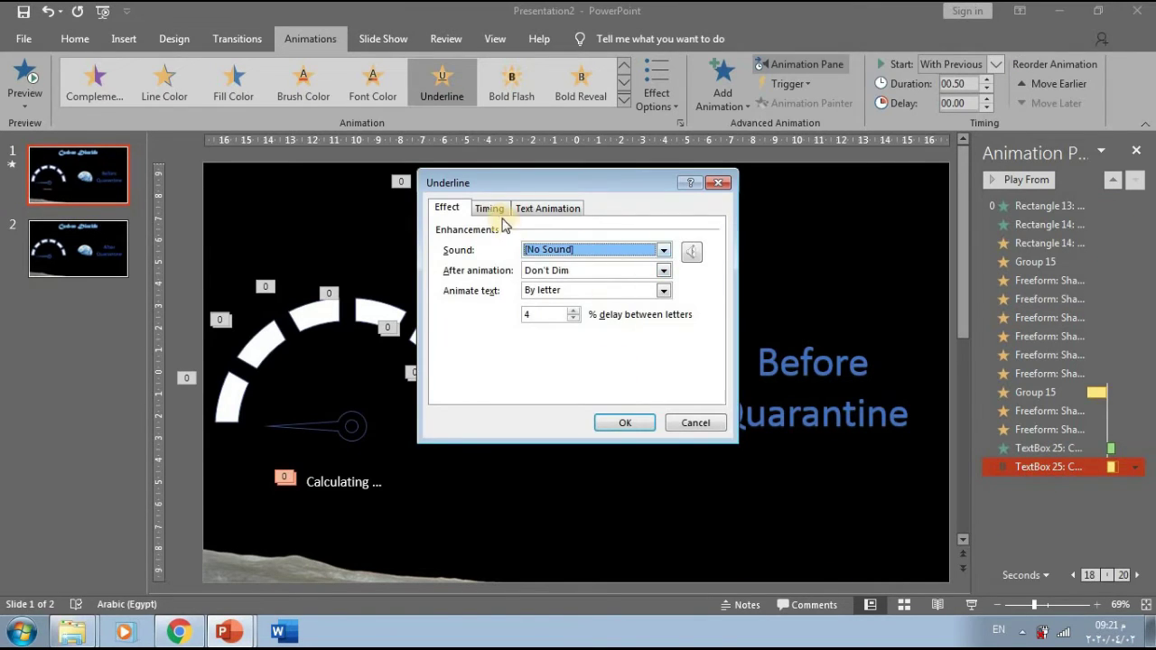
left_click(492, 208)
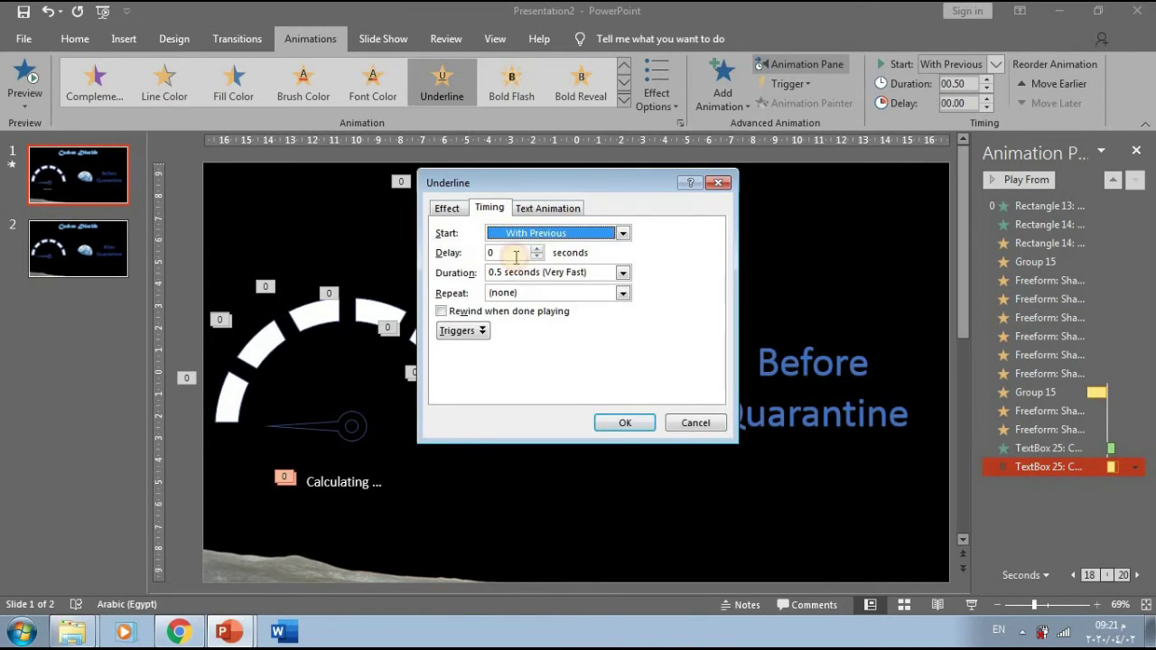
left_click(623, 272)
left_click(575, 345)
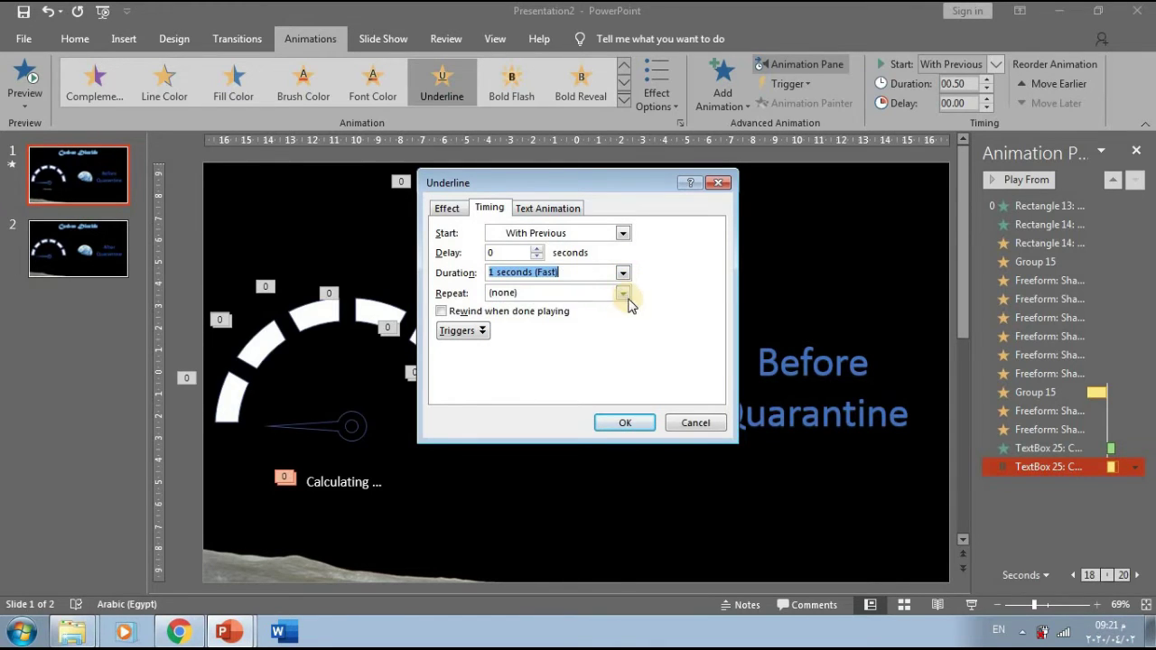
left_click(627, 298)
left_click(557, 391)
left_click(625, 422)
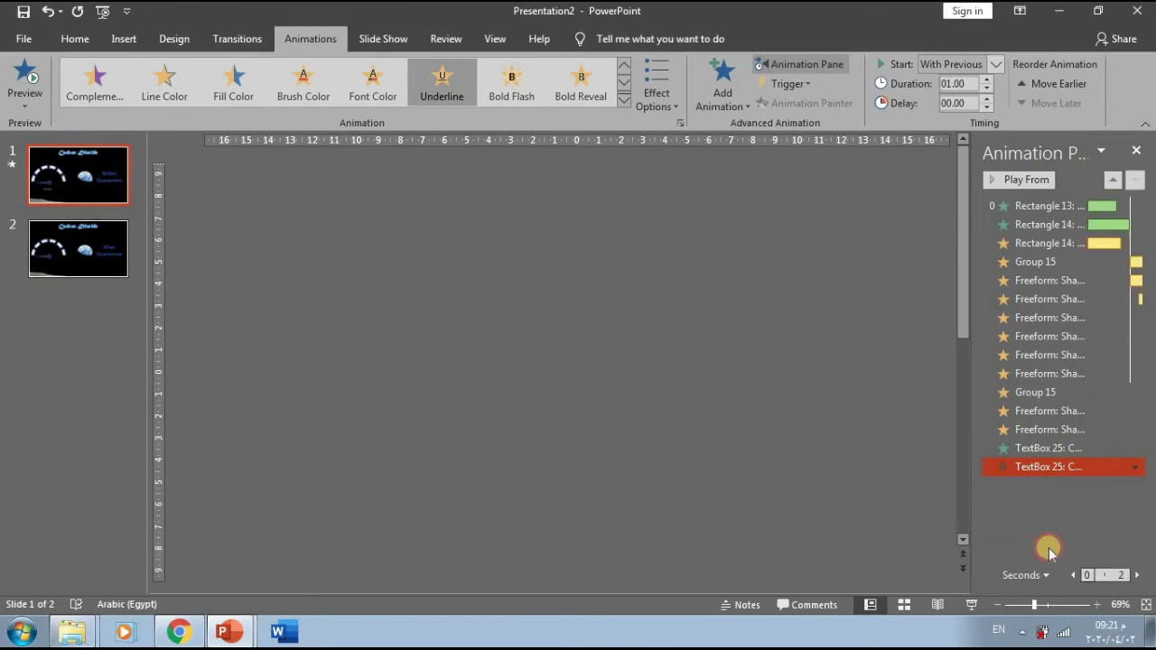
Move both Calculating animations above Group 15 and set the Group 15 spin to With Previous
left_click(1037, 462, "shift")
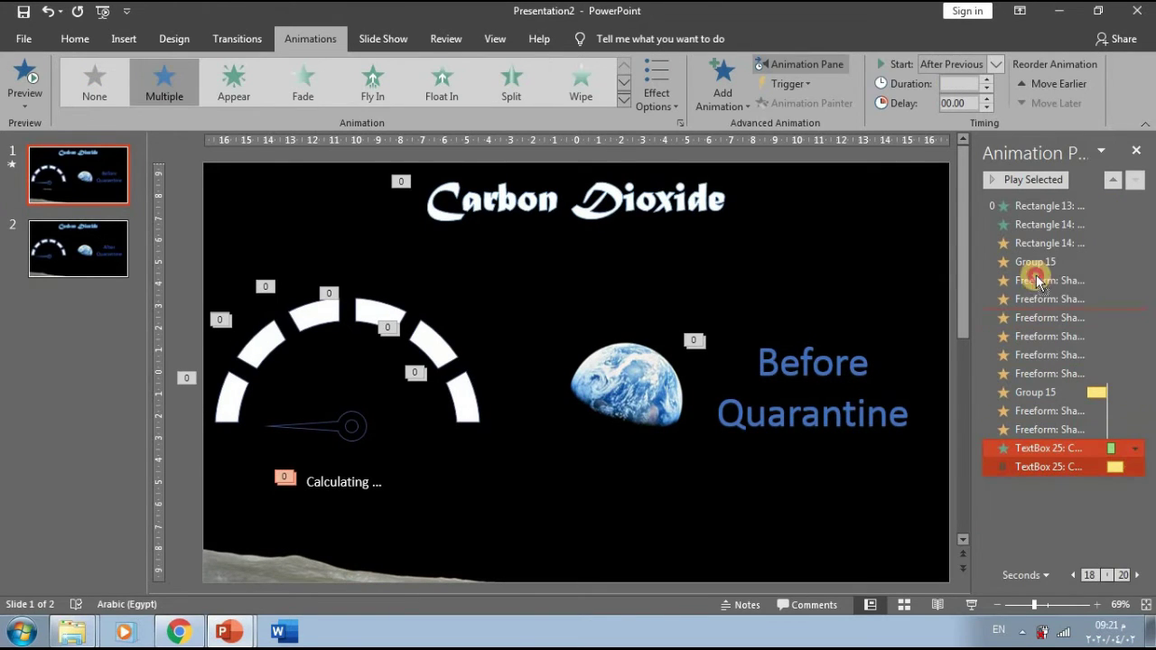
left_click_drag(1035, 260, 1035, 255)
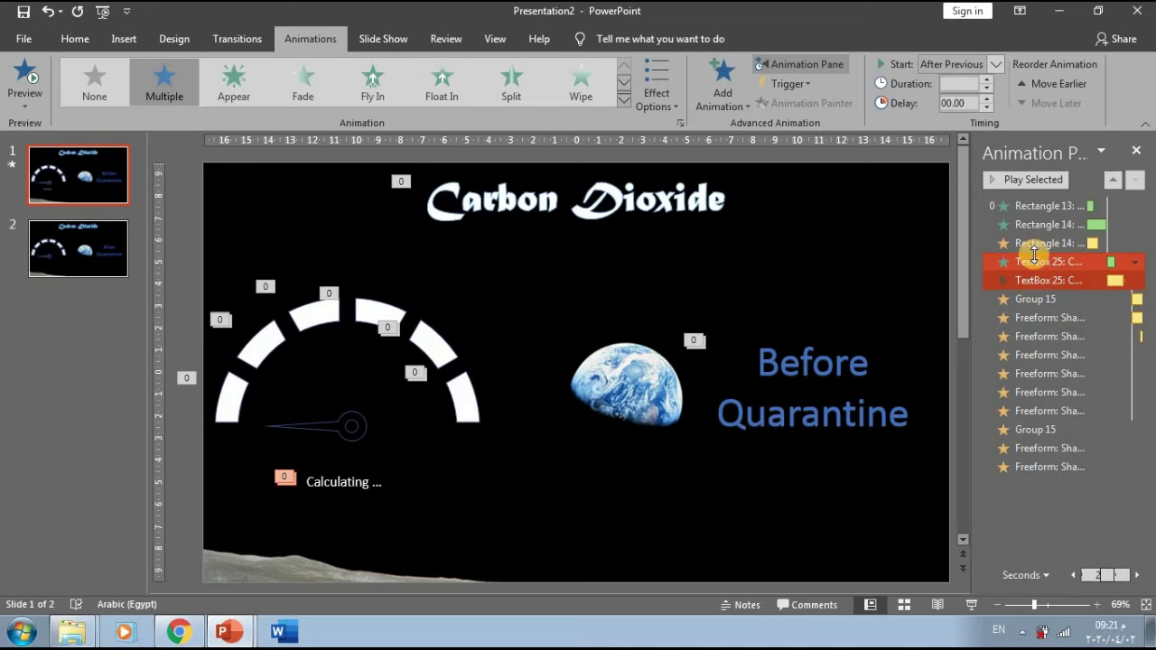
left_click(1048, 302)
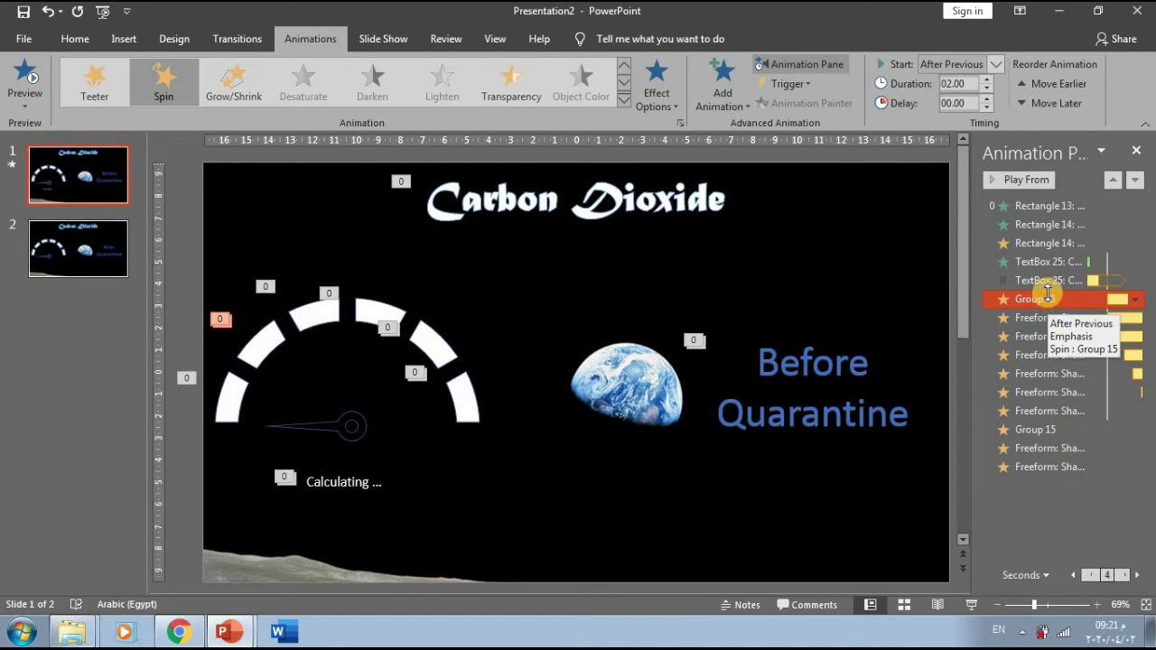
left_click(958, 100)
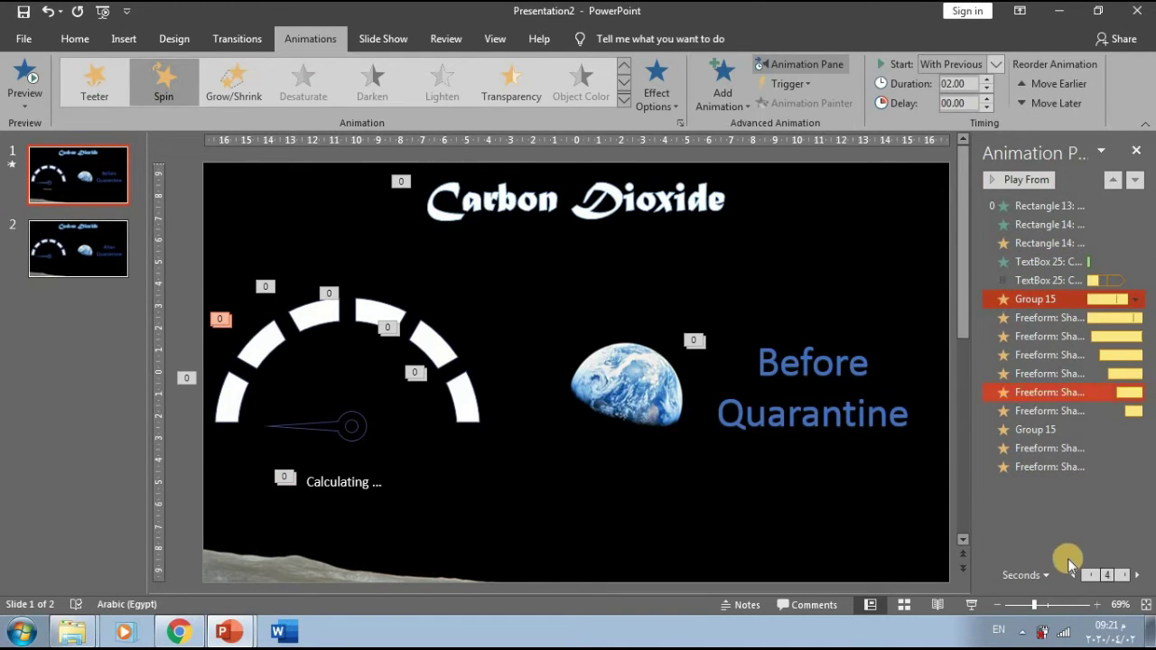
left_click(903, 491)
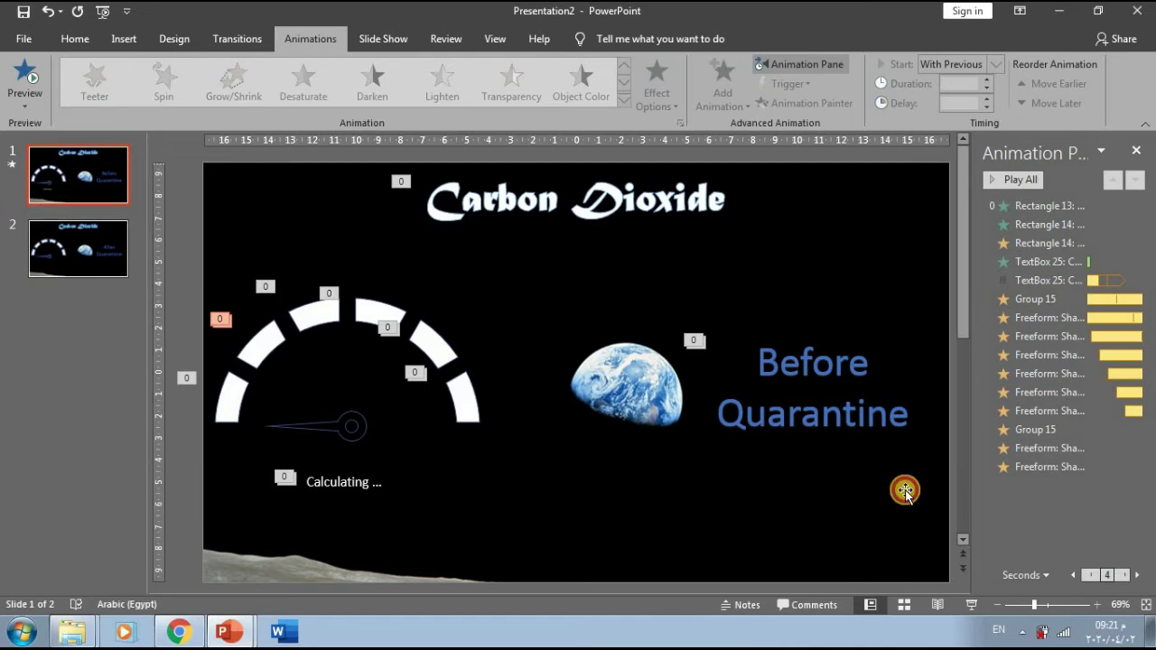
Add a fade-out exit to the Calculating text, starting After Previous
left_click(323, 488)
left_click(731, 106)
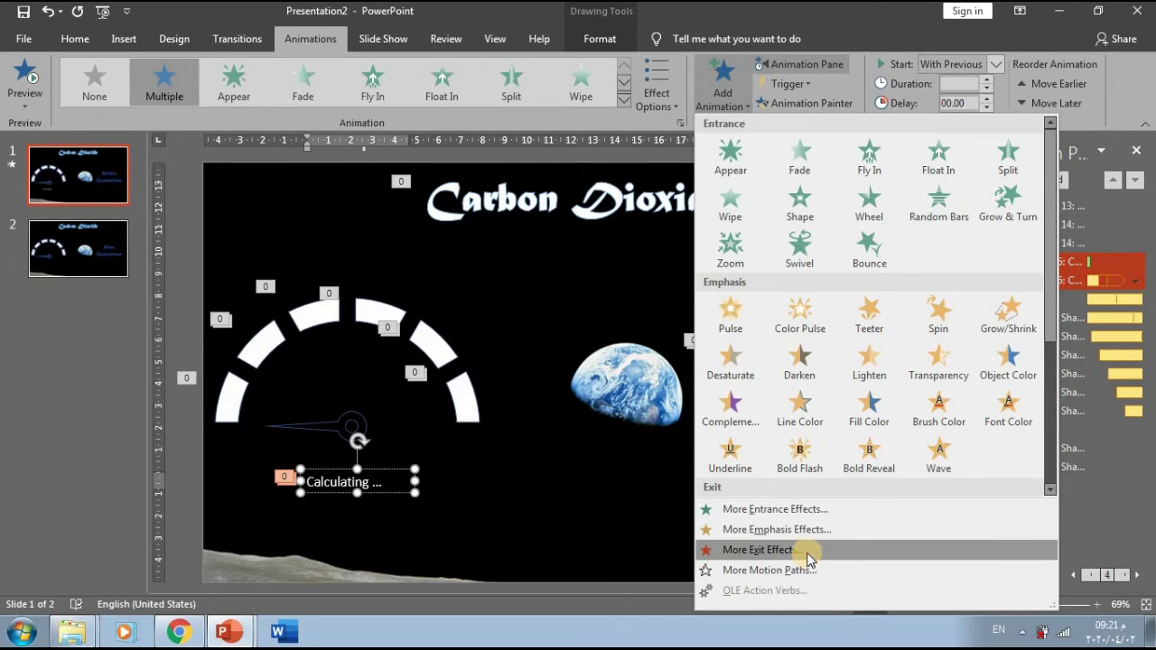
scroll(830, 379, "down", 3)
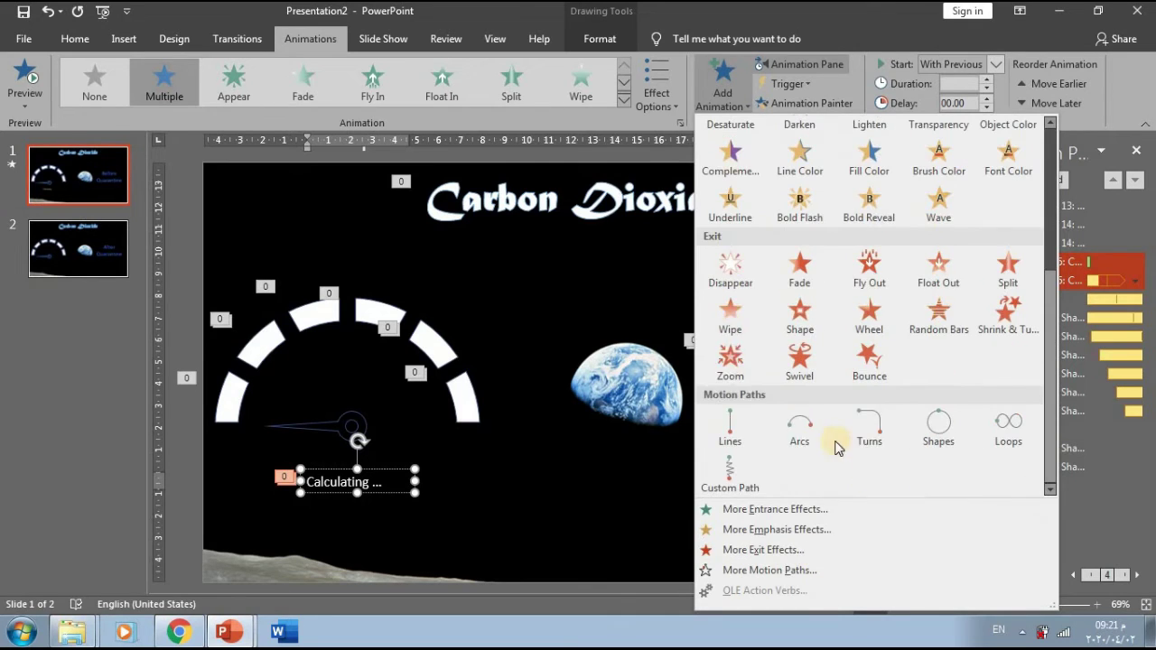
left_click(799, 282)
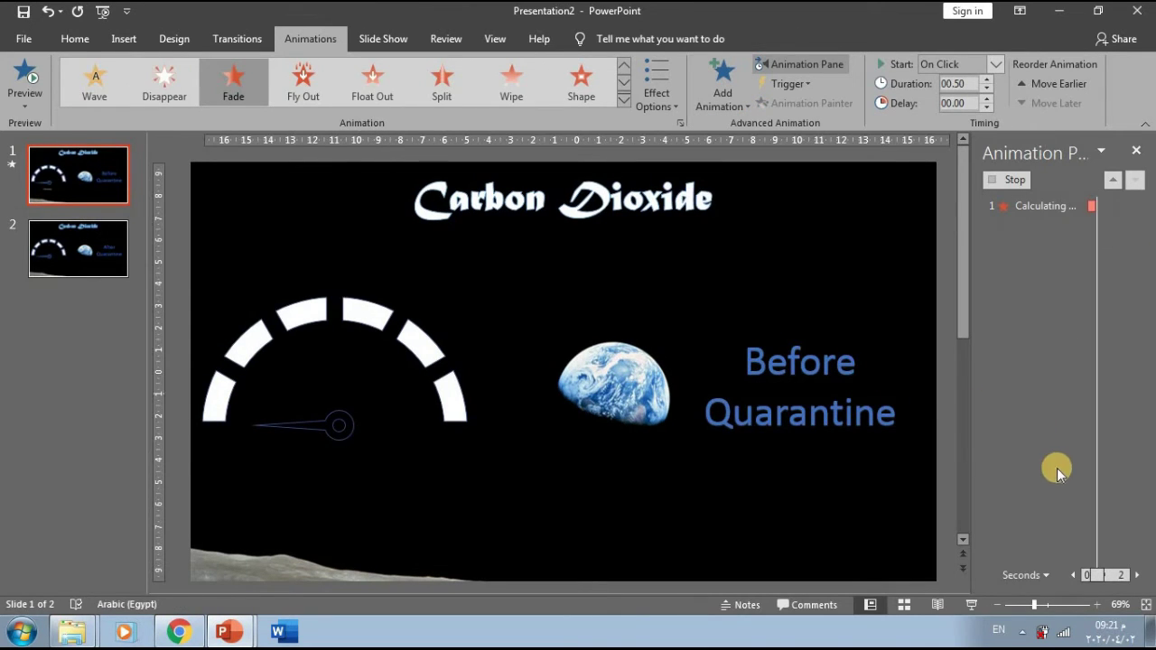
left_click(1040, 484)
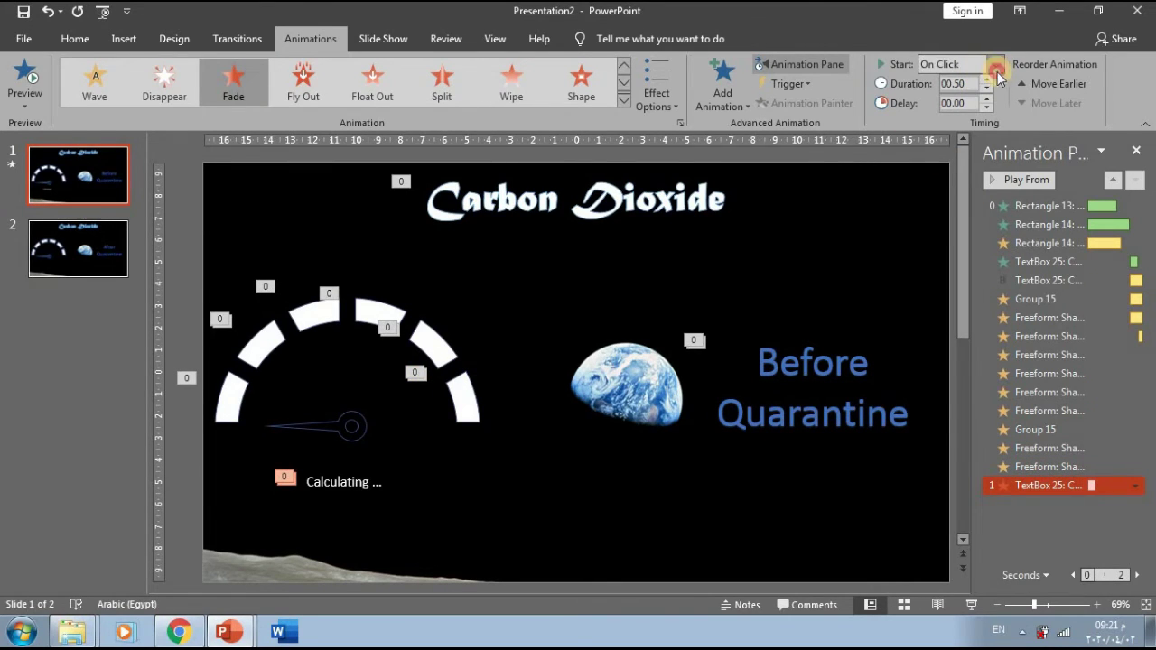
left_click(994, 71)
left_click(977, 121)
Move the TextBox 25 fade-out ahead of Group 15 and preview from Rectangle 13
left_click_drag(1043, 485, 1047, 426)
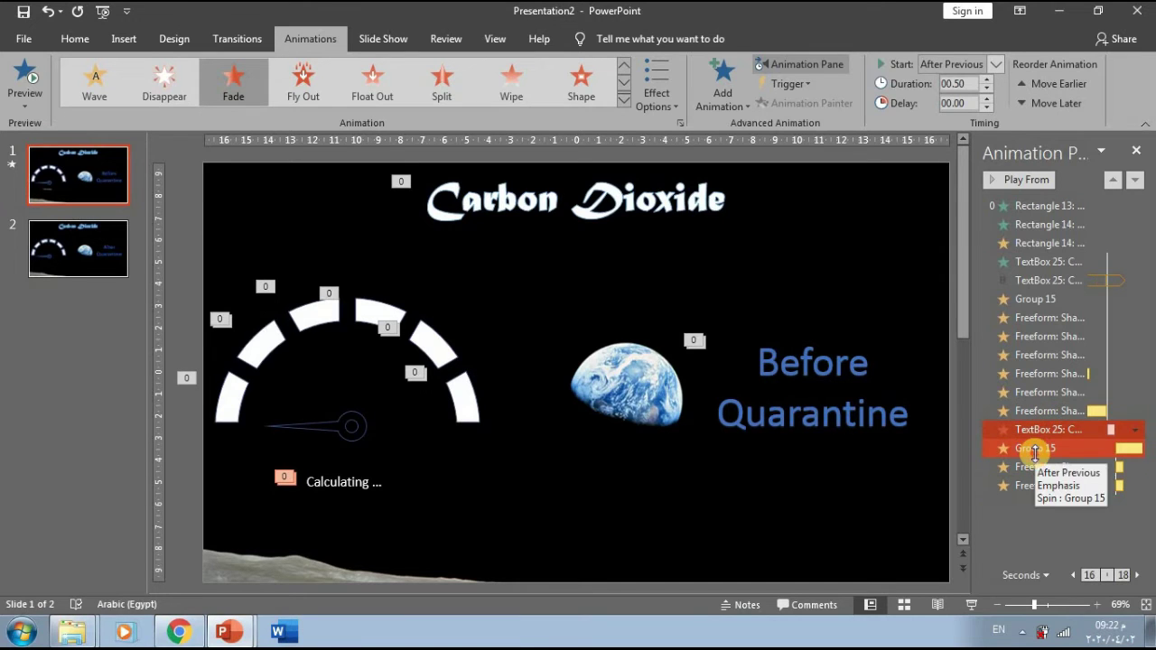
left_click(1037, 450)
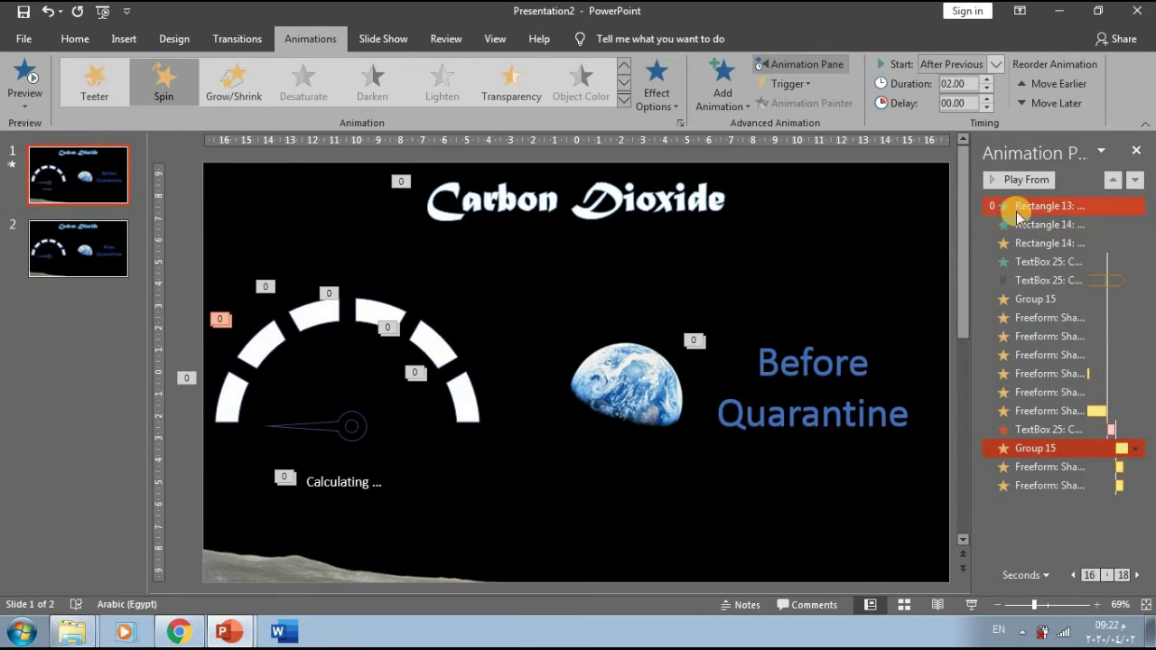
left_click(1020, 208)
left_click(1019, 179)
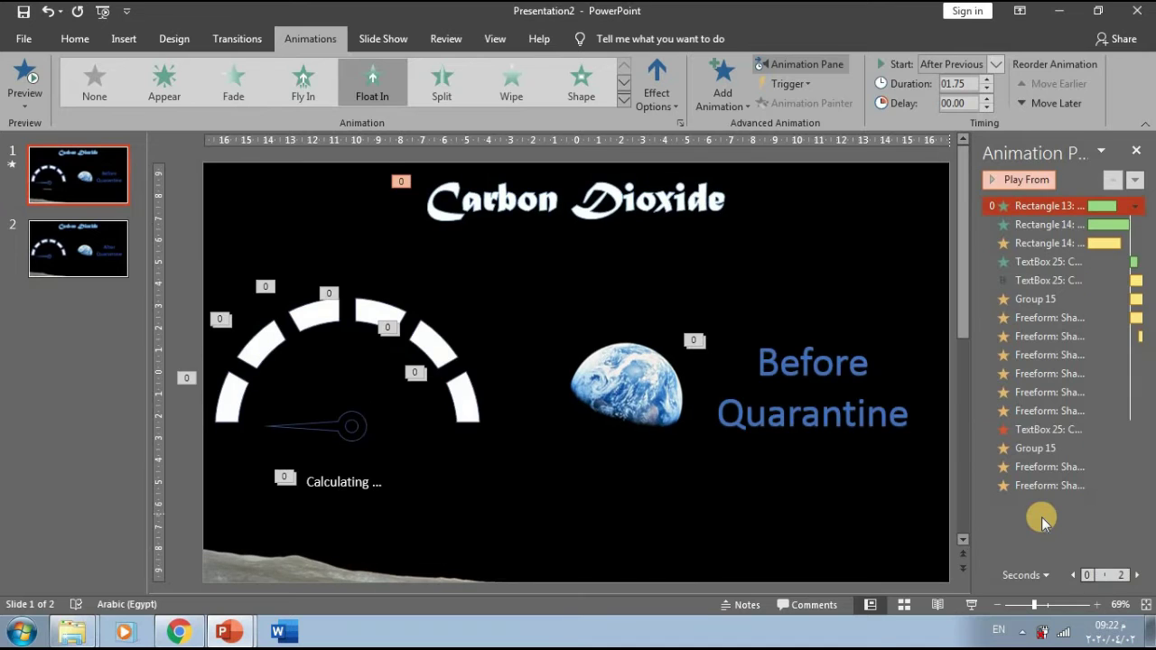
Review the Group 15 spin timing, then set the first gauge pulse to 2 seconds (Medium)
double_click(1057, 298)
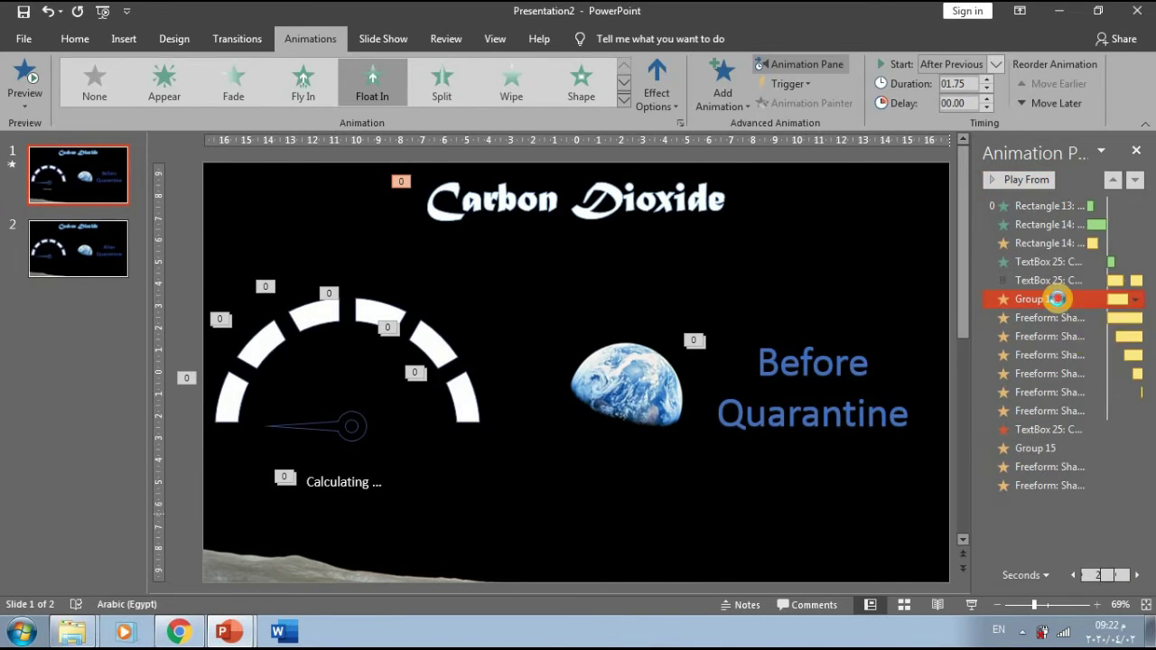
left_click(490, 180)
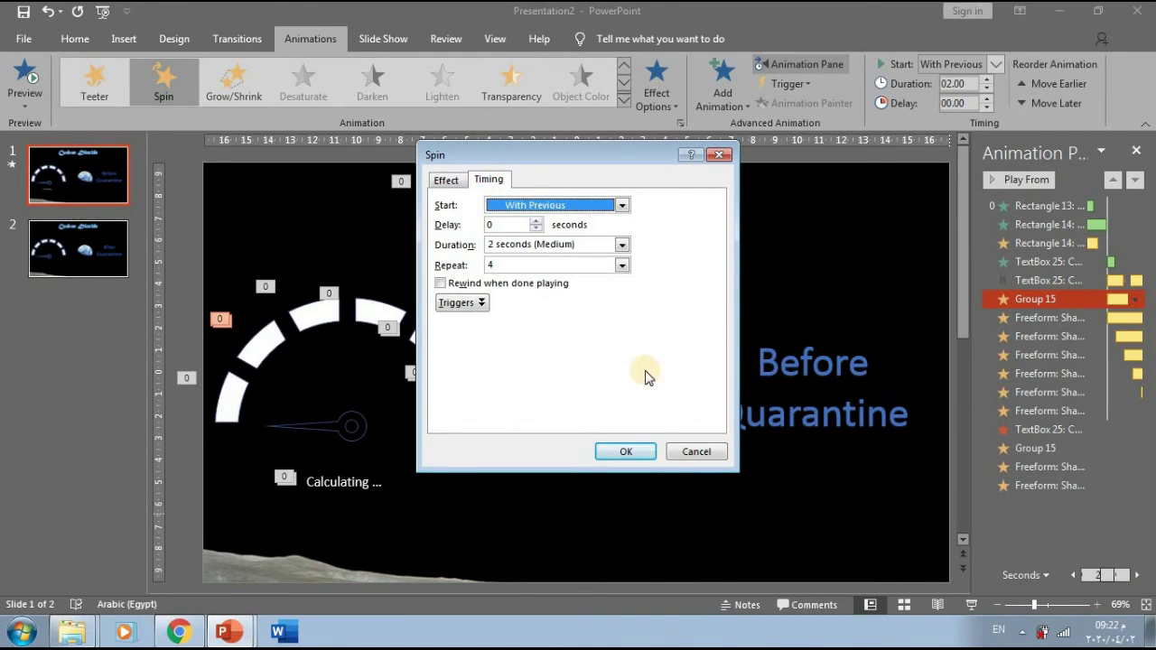
left_click(680, 453)
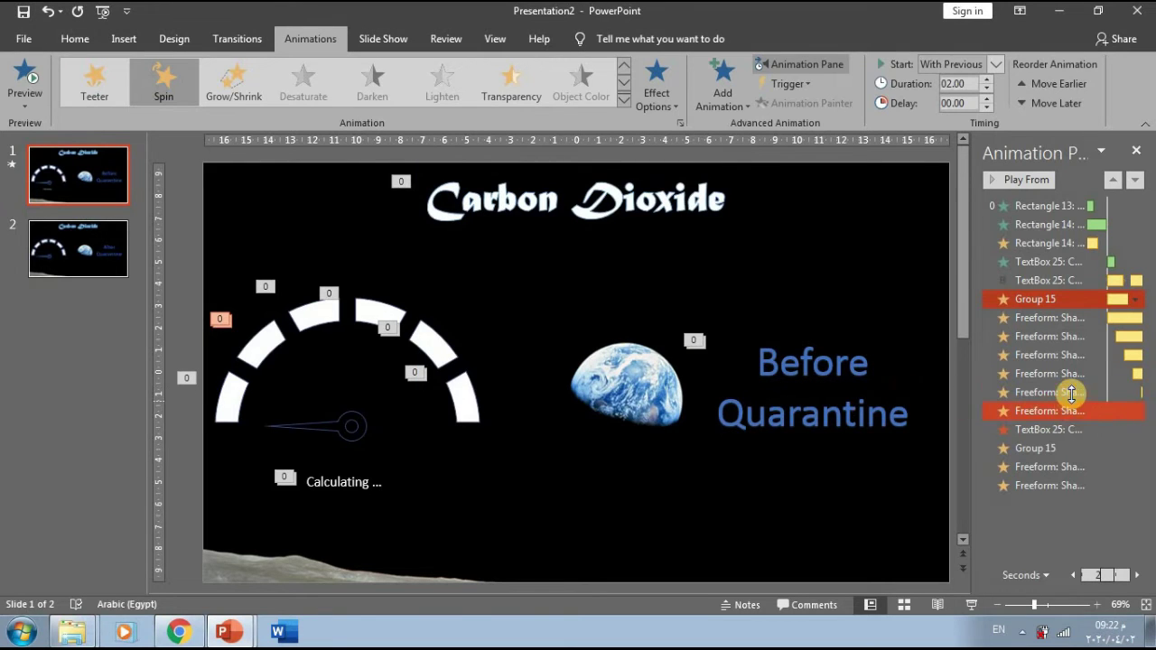
left_click(1068, 409)
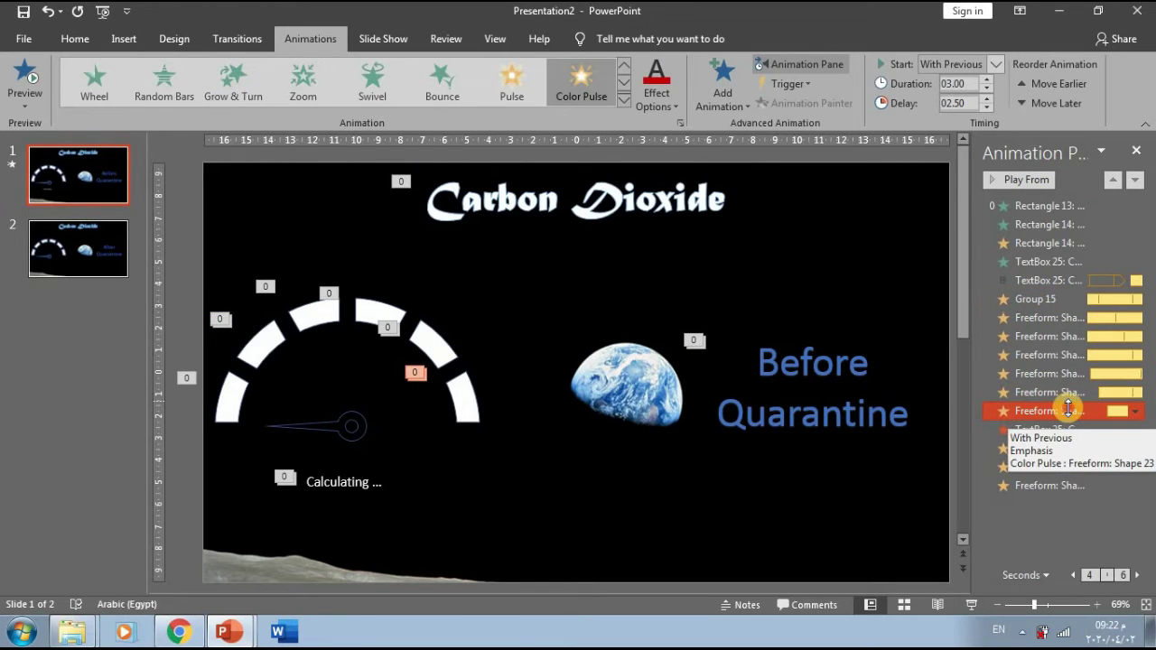
double_click(1068, 410)
left_click(502, 214)
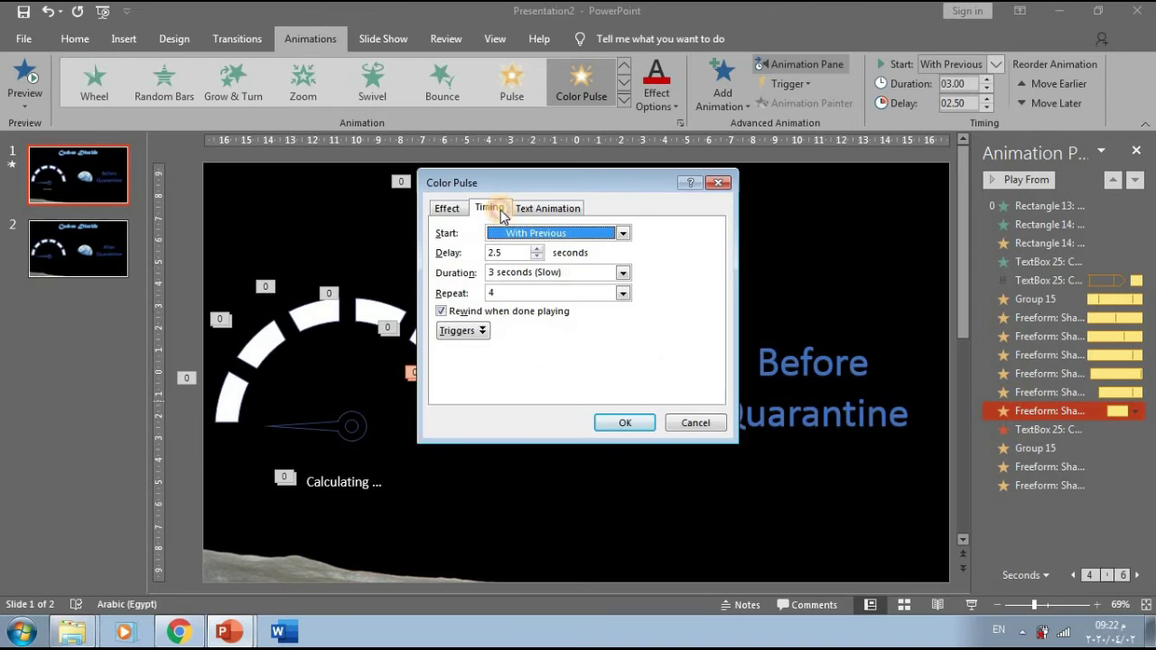
left_click(621, 273)
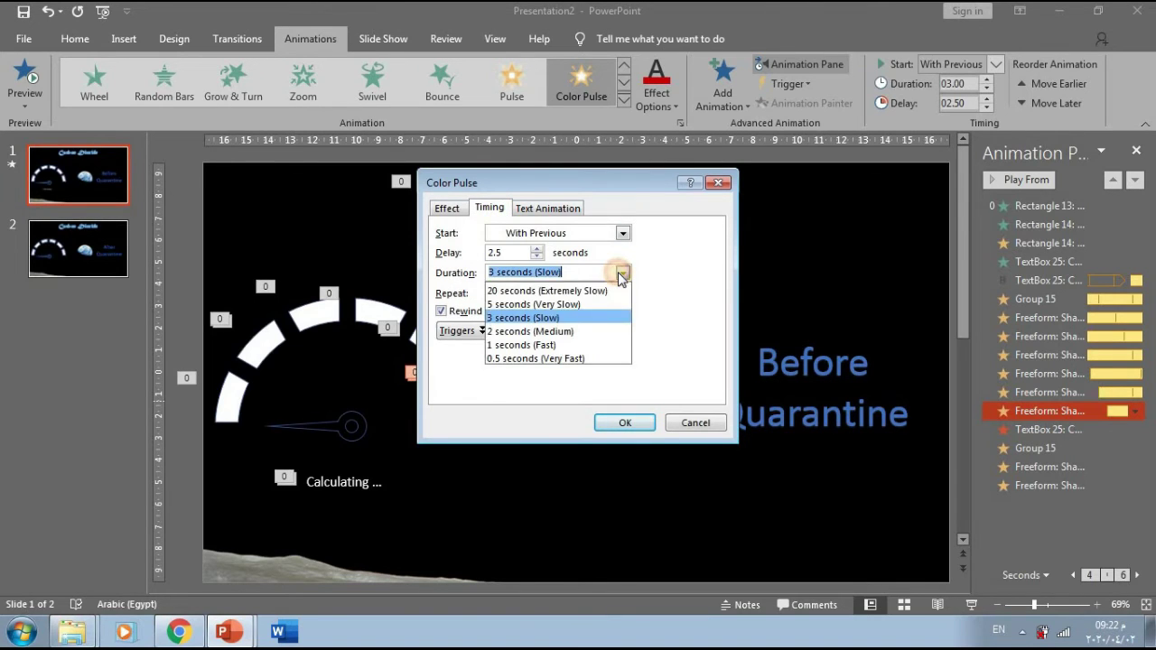
left_click(590, 332)
left_click(632, 423)
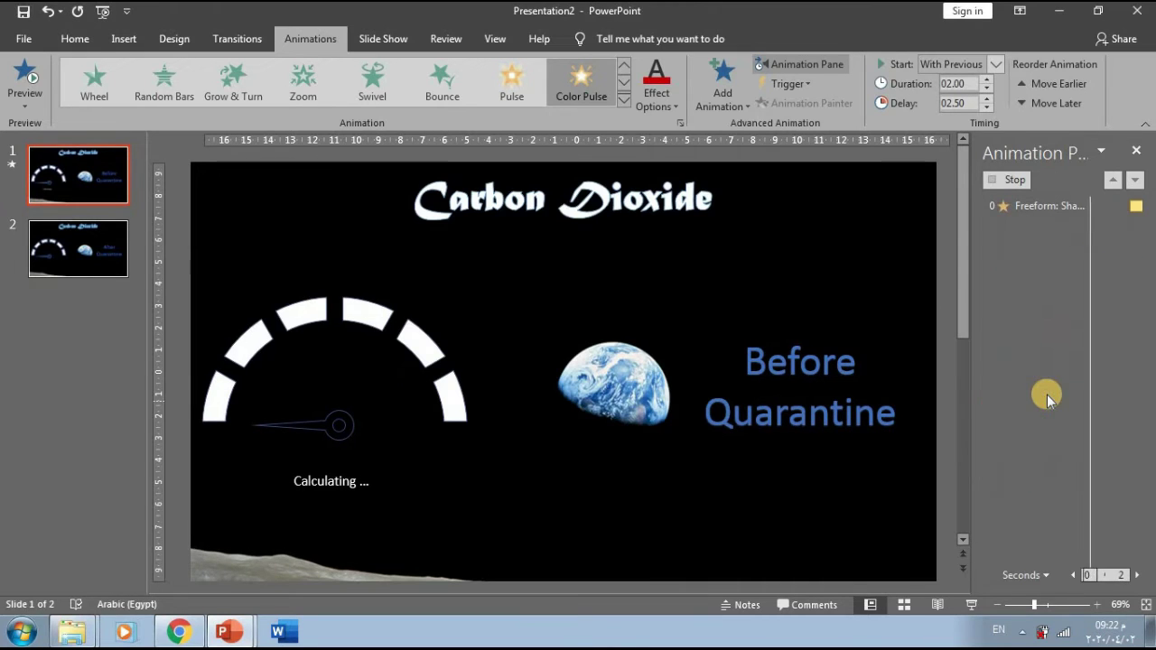
Leave the next pulse unchanged and set the following segment's Color Pulse to 2 seconds
double_click(1048, 393)
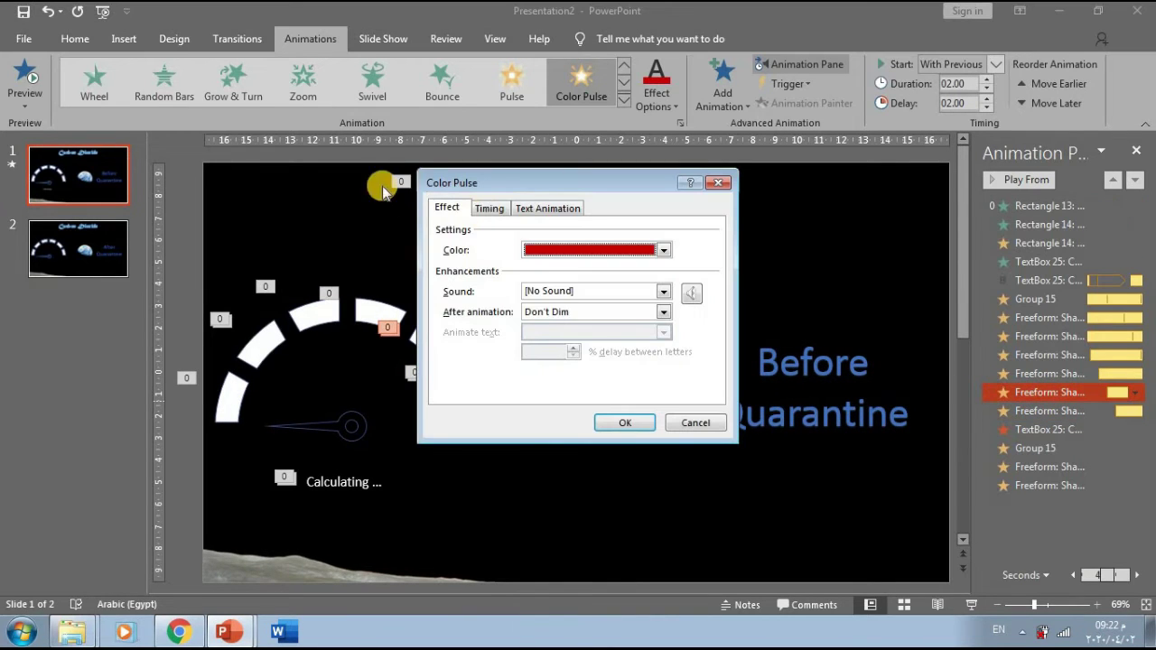
left_click(488, 210)
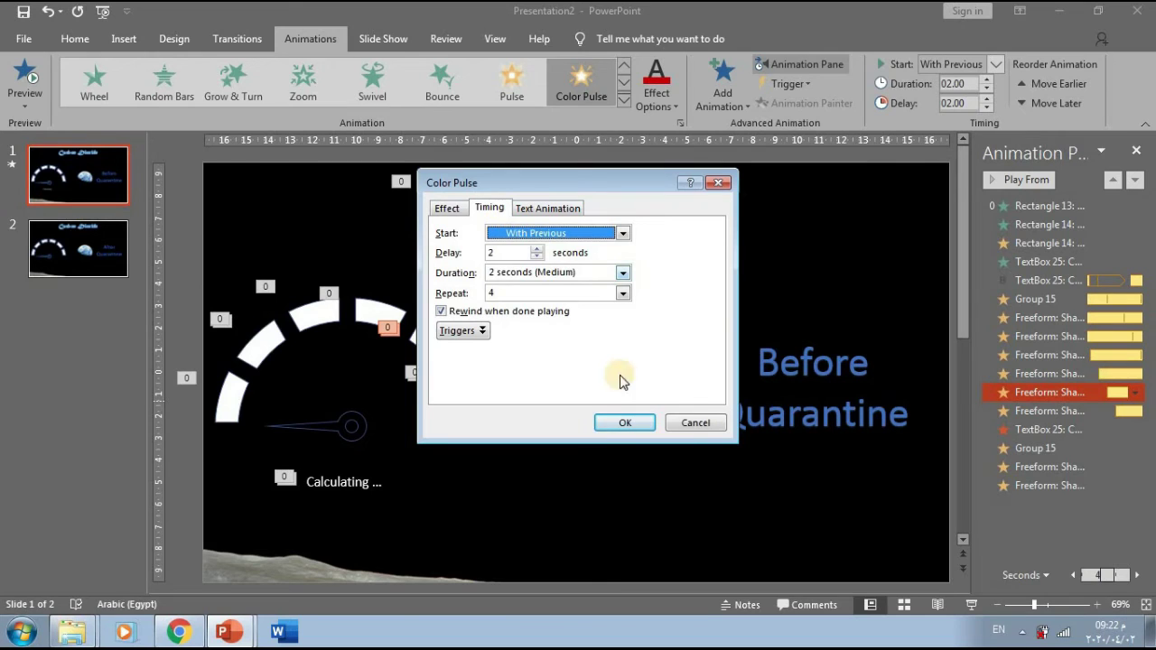
left_click(694, 423)
double_click(1061, 373)
left_click(493, 210)
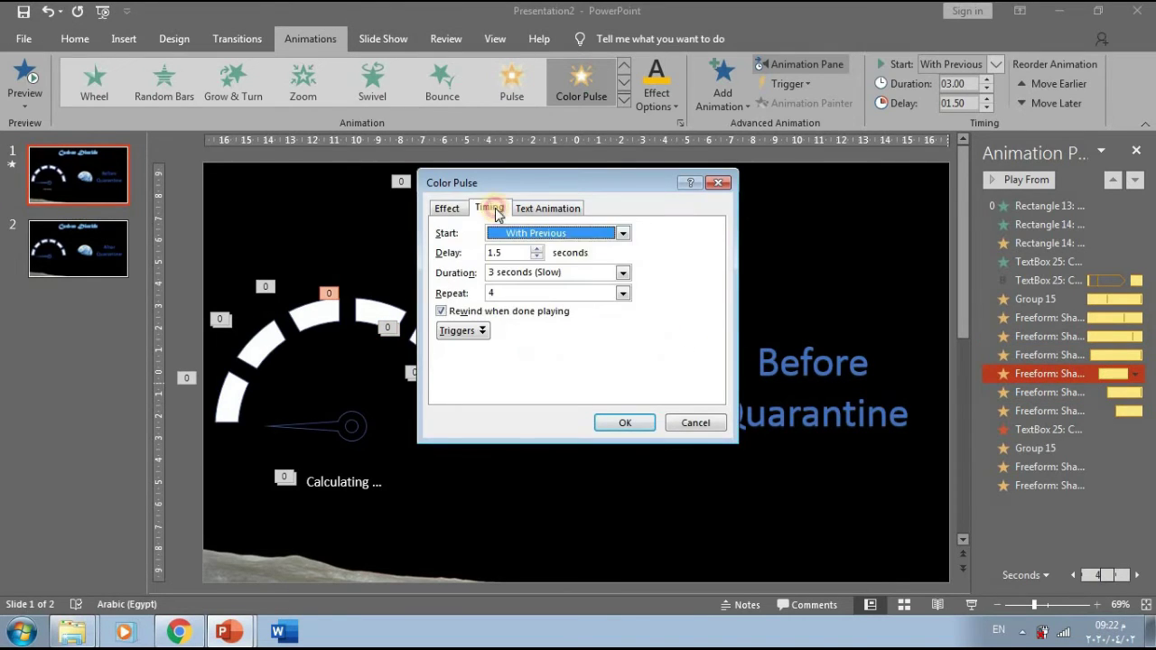
left_click(623, 273)
left_click(605, 347)
left_click(627, 423)
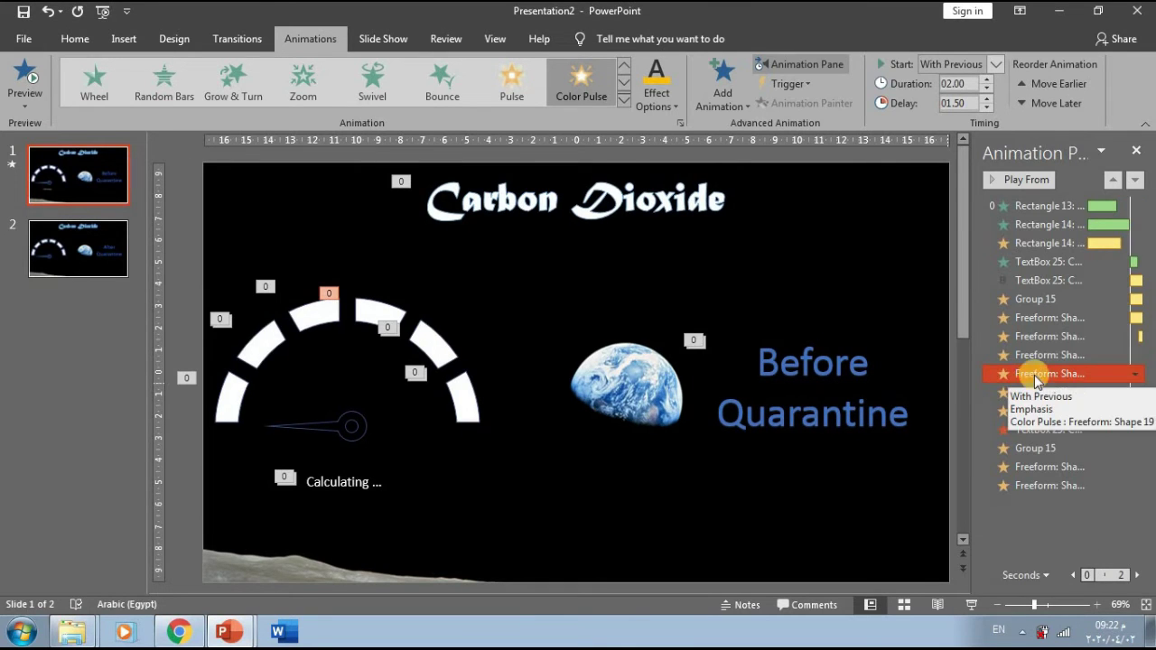
Shorten two more gauge-segment Color Pulse animations to 2 seconds (Medium)
double_click(1020, 355)
left_click(479, 211)
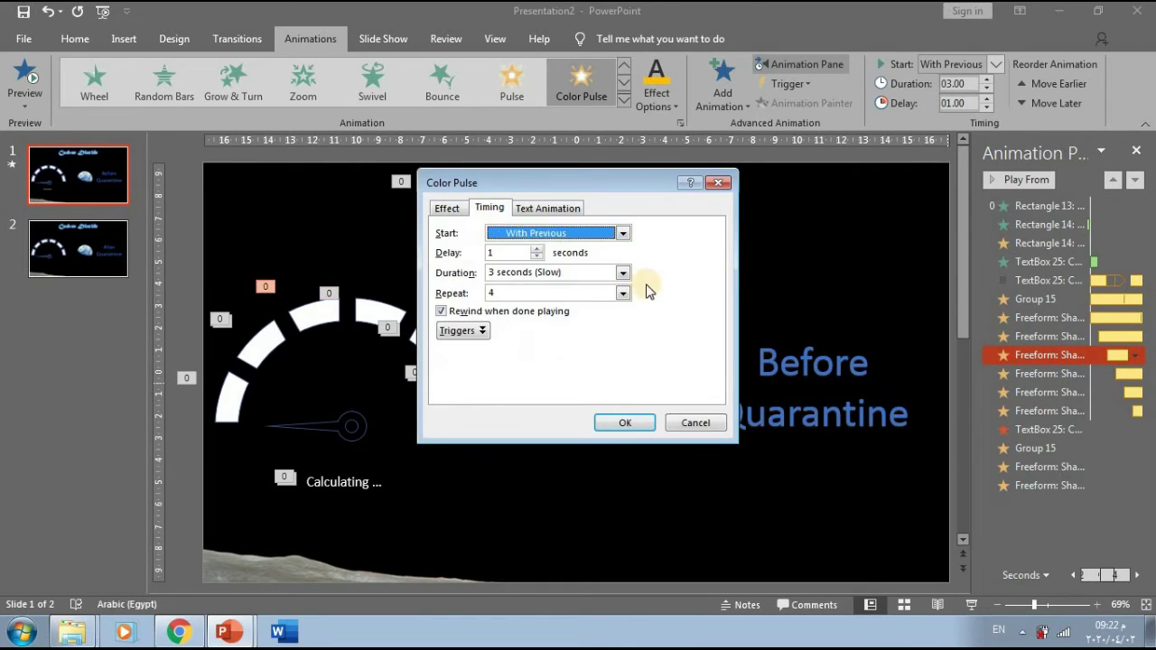
left_click(621, 273)
left_click(556, 330)
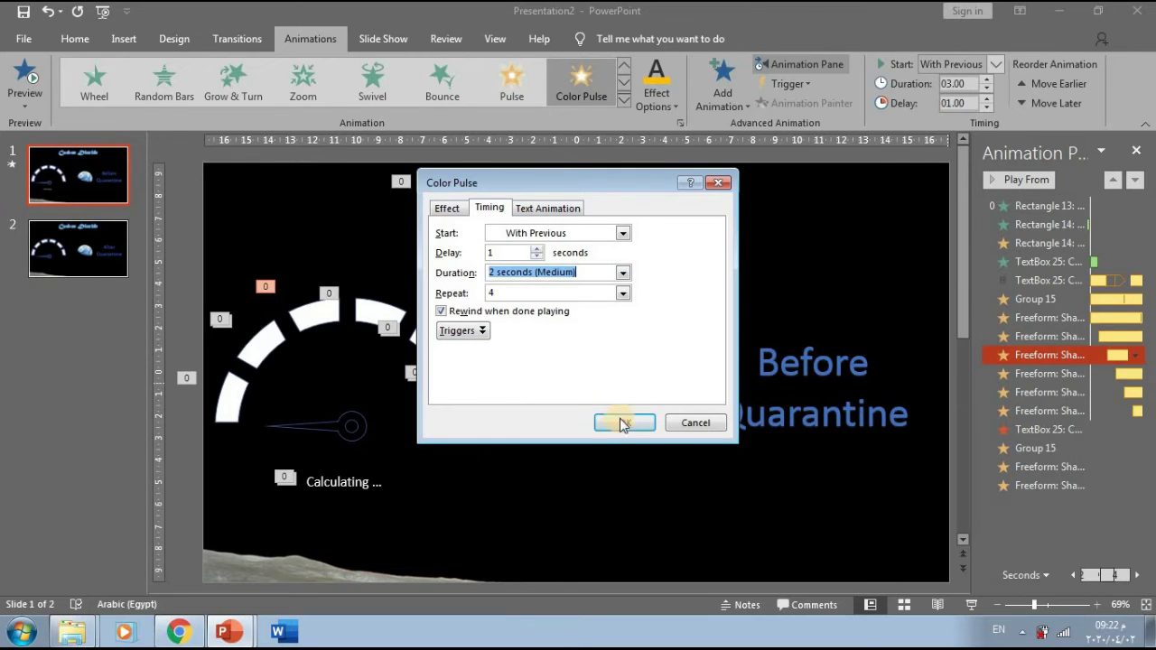
left_click(623, 423)
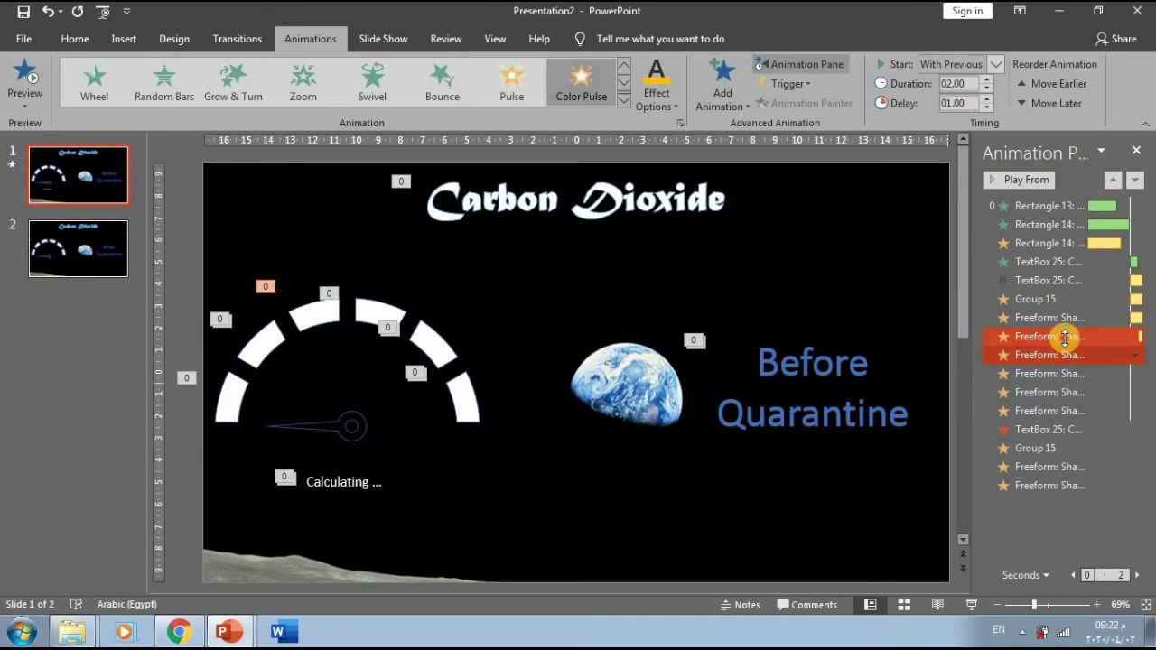
double_click(1064, 337)
left_click(491, 209)
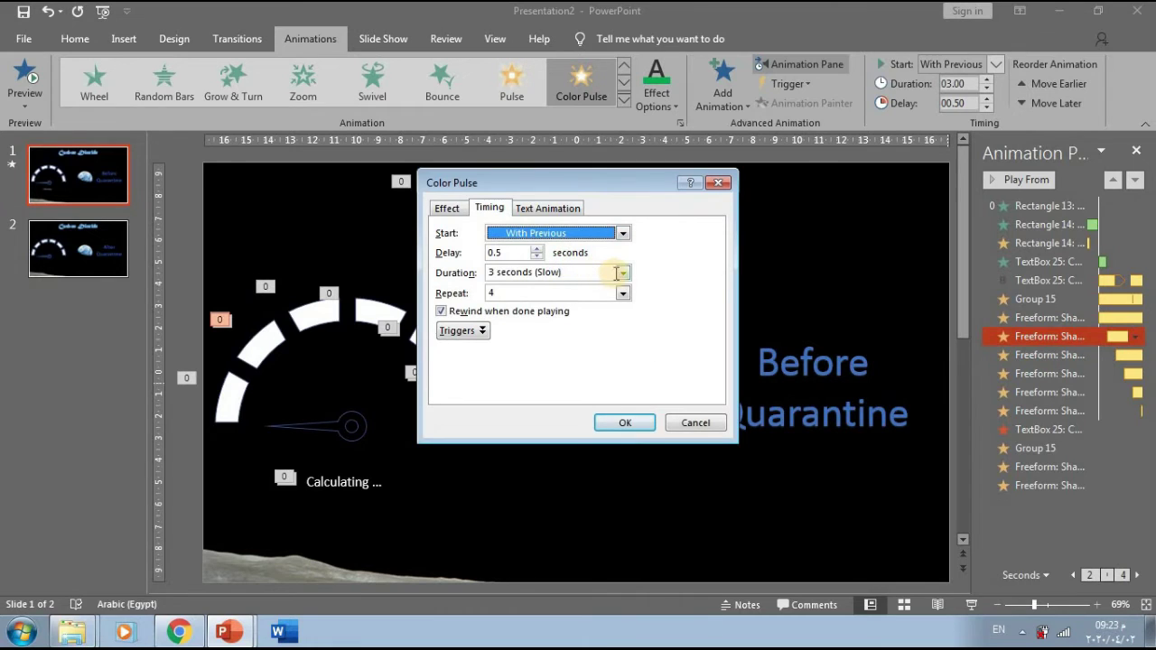
left_click(621, 272)
left_click(585, 332)
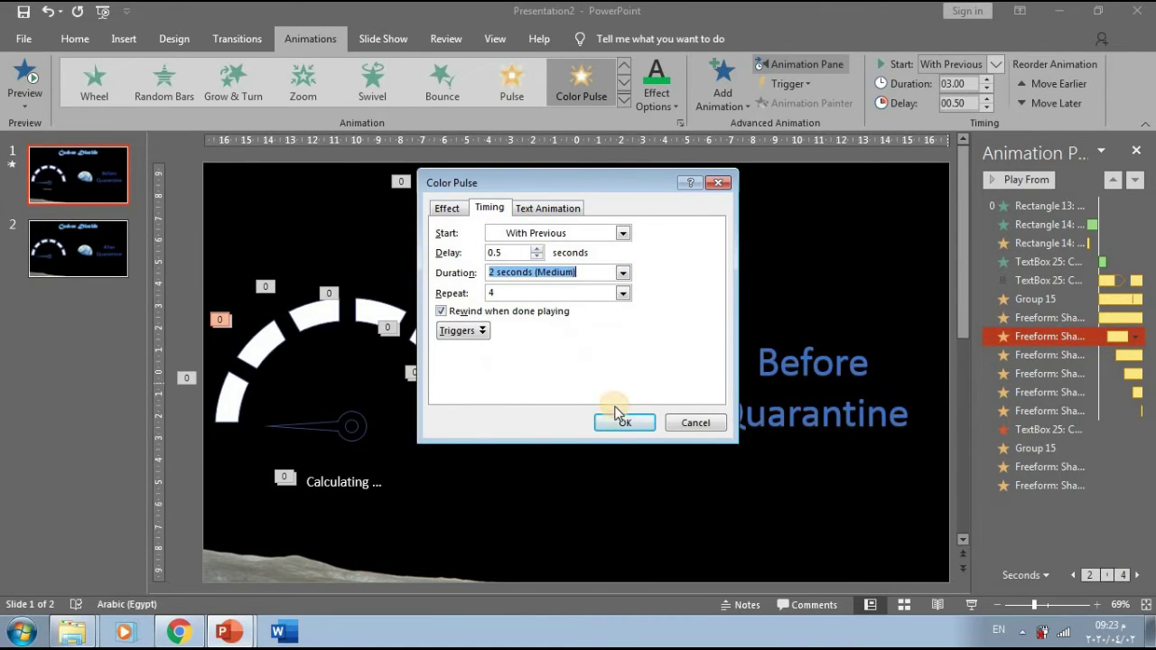
left_click(621, 422)
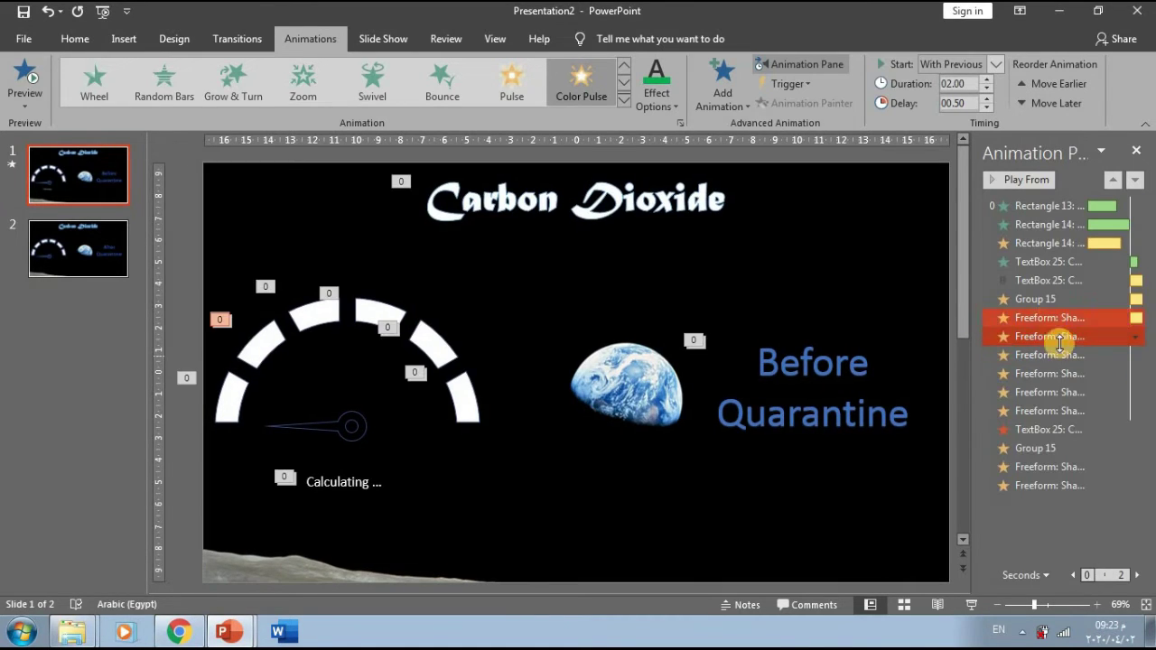
Set the last gauge segment's Color Pulse duration to 2 seconds (Medium)
double_click(1058, 318)
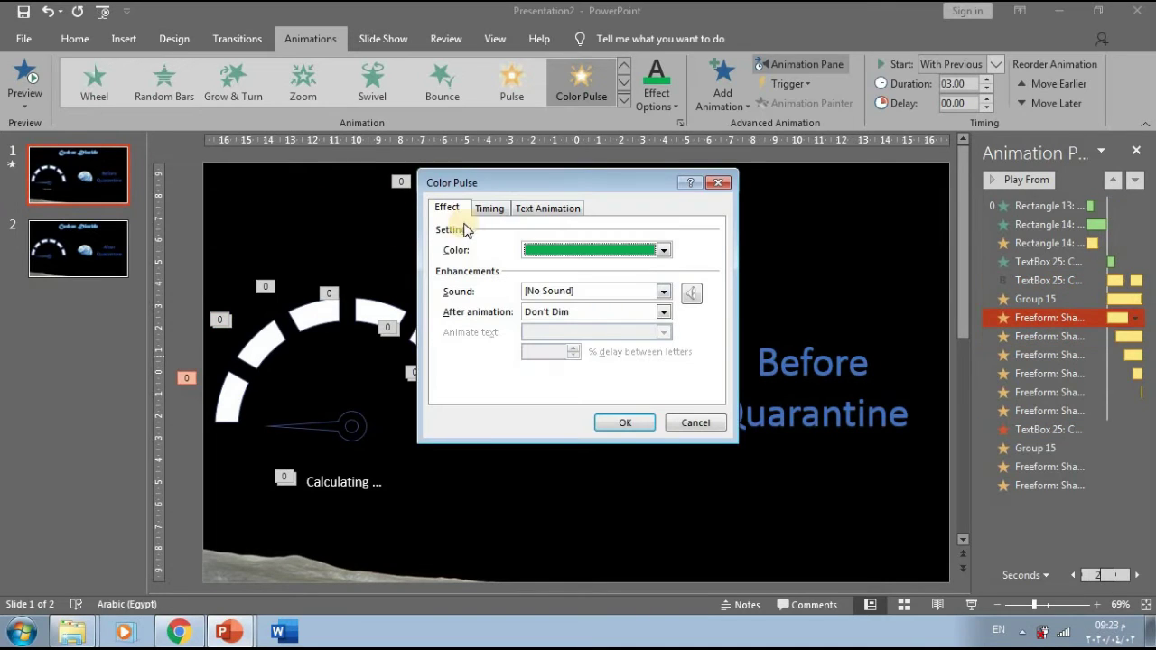
left_click(489, 209)
left_click(502, 234)
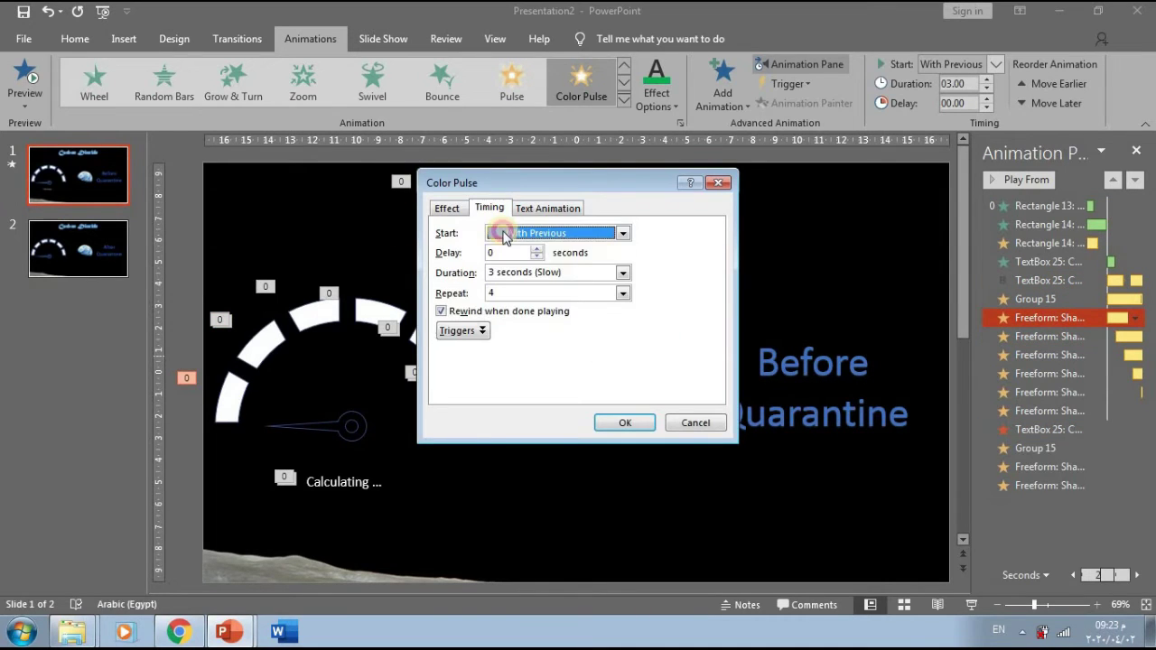
left_click(617, 281)
left_click(574, 330)
left_click(632, 421)
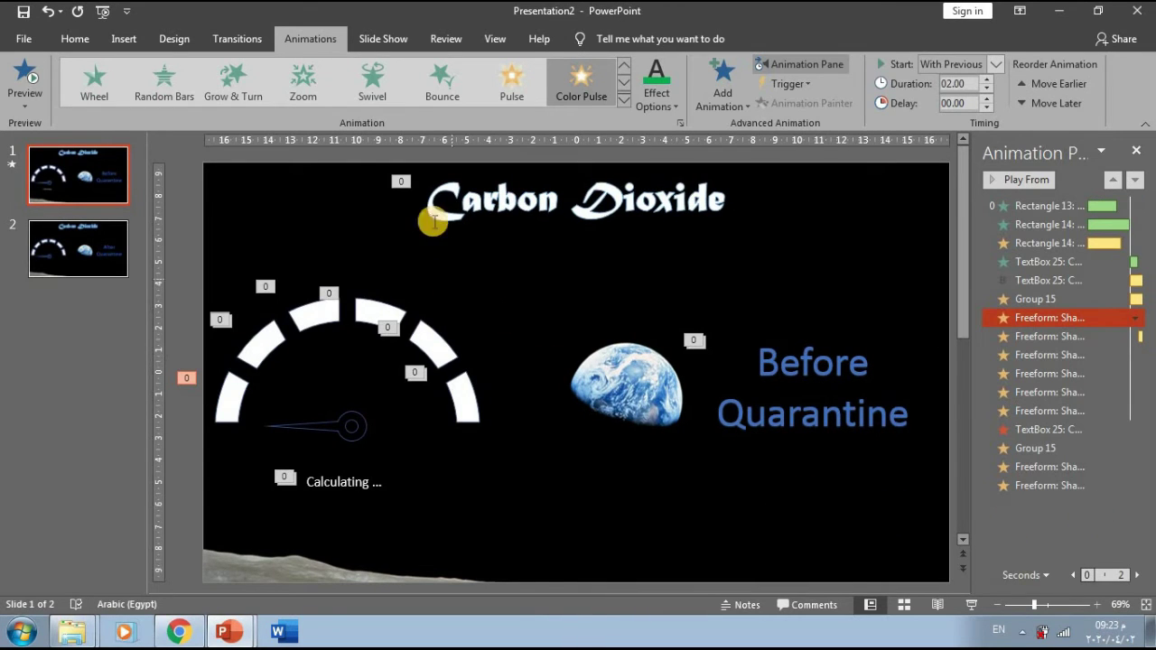
Draw a Horizontal Scroll shape beneath the Earth image and begin editing its text
left_click(122, 39)
left_click(307, 94)
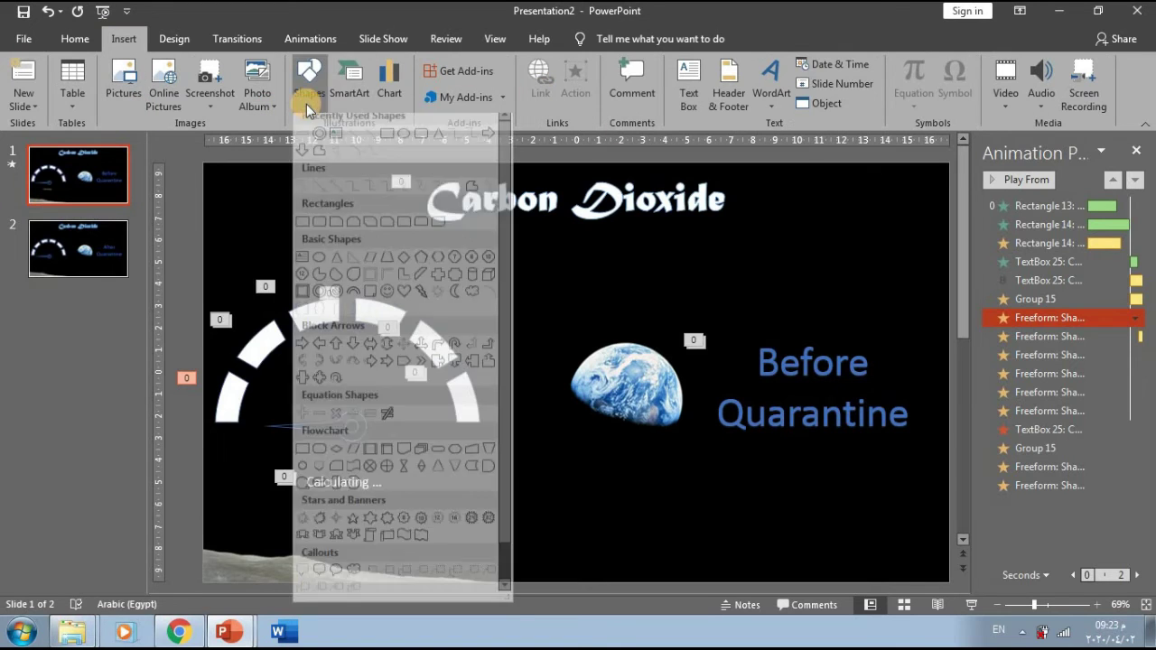
left_click(382, 546)
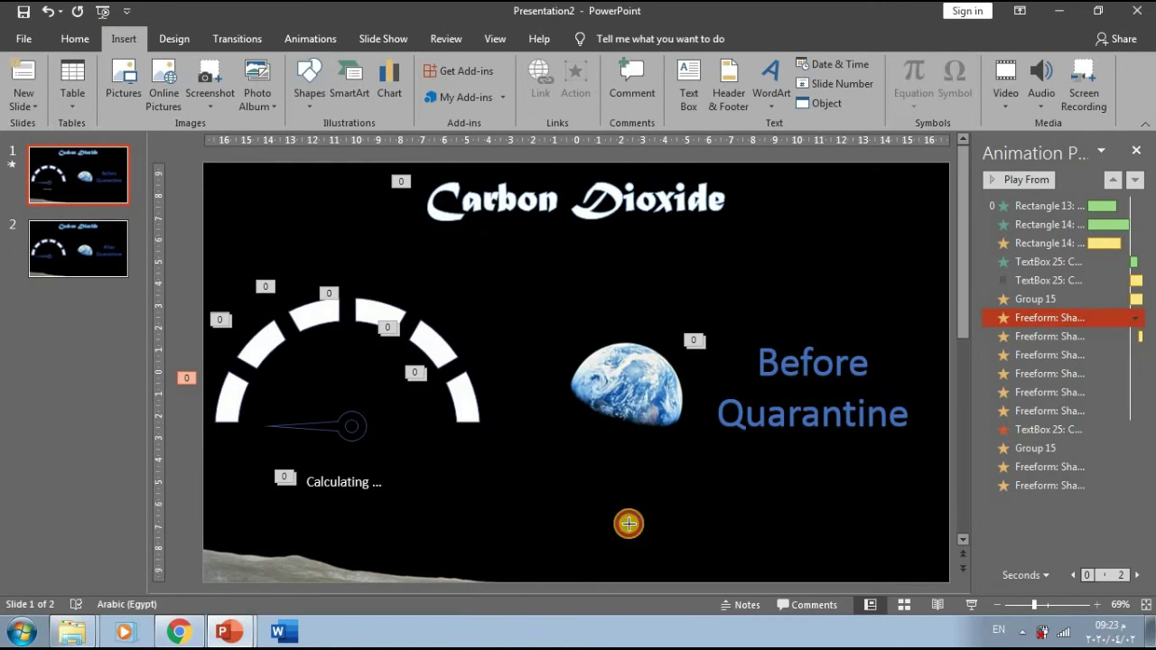
mouse_move(795, 460)
left_mouse_down()
mouse_move(435, 552)
mouse_move(431, 566)
left_mouse_up()
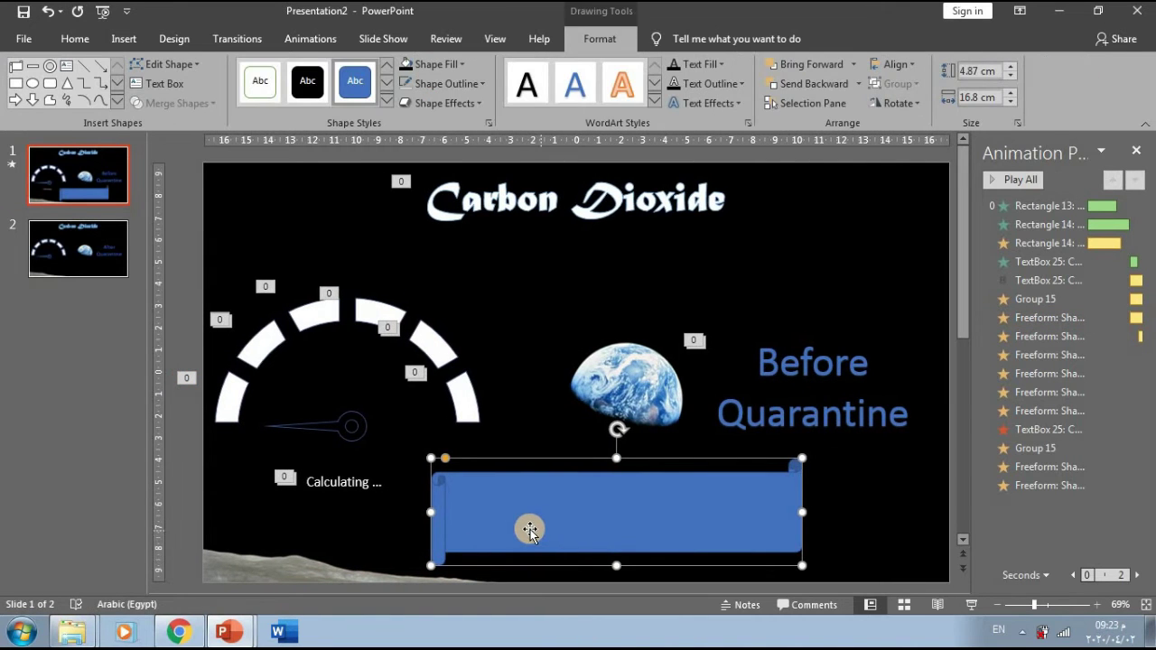
right_click(541, 531)
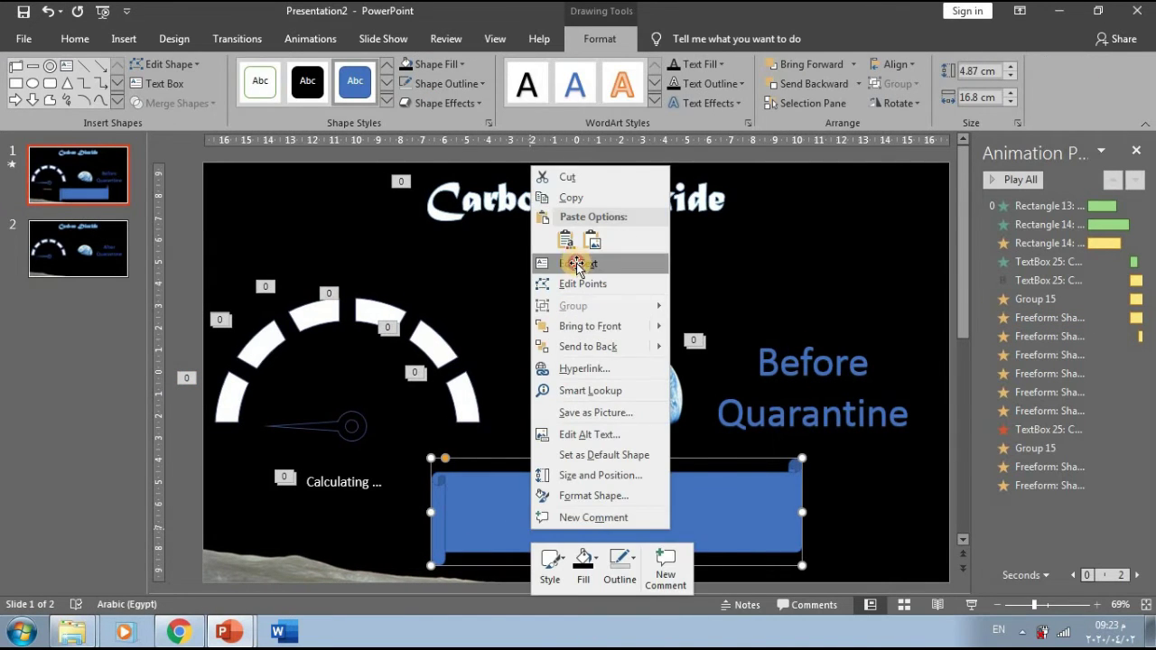
left_click(576, 264)
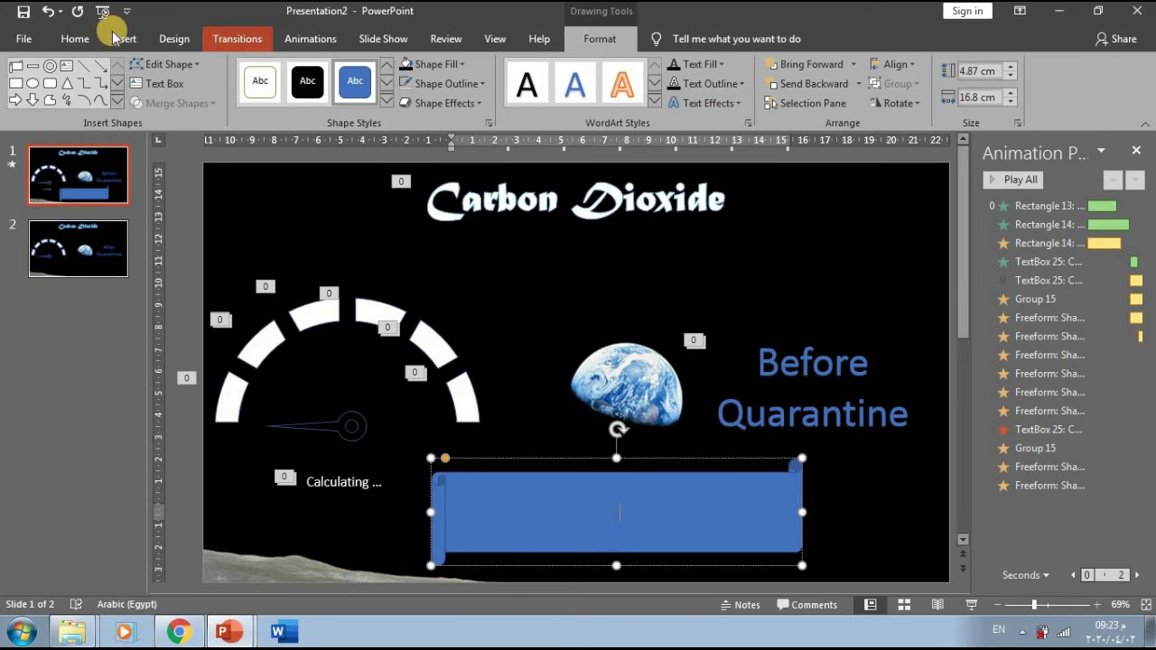
Insert orange WordArt on the banner reading 'Attention .. !!'
left_click(119, 40)
left_click(770, 86)
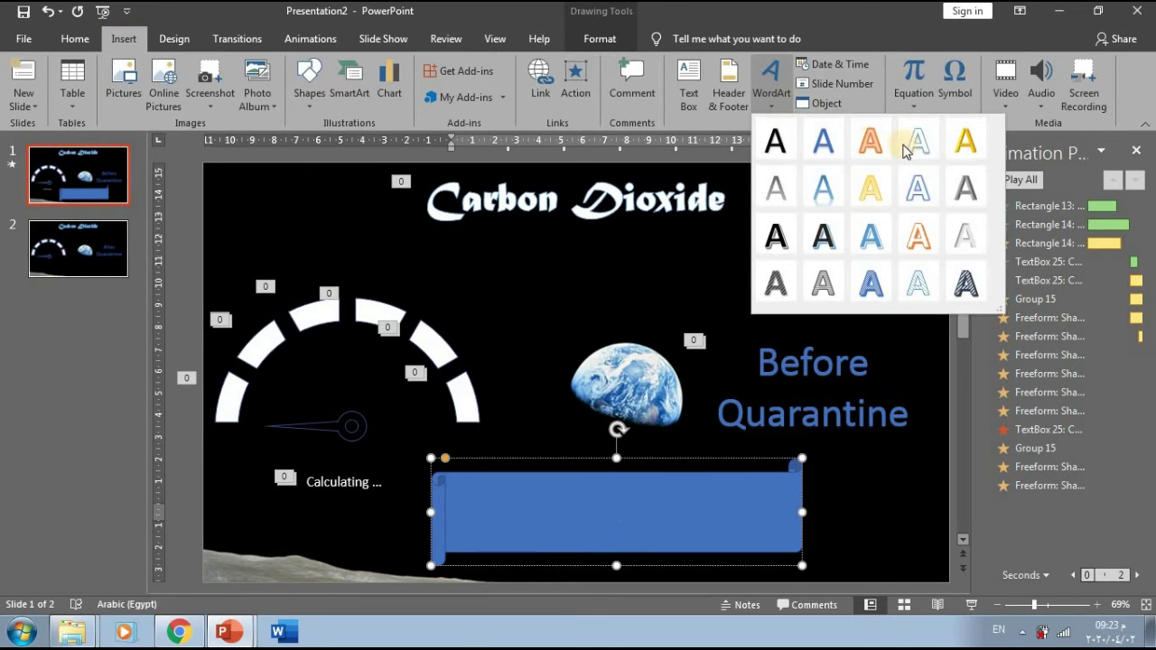
left_click(880, 152)
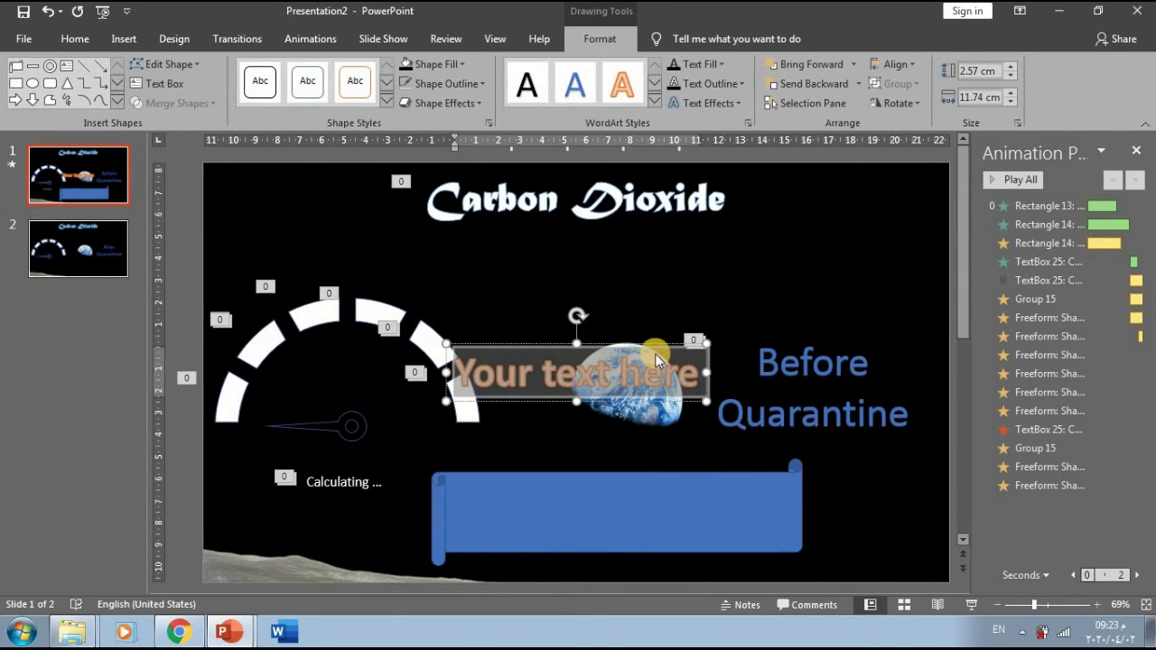
left_click_drag(655, 343, 688, 463)
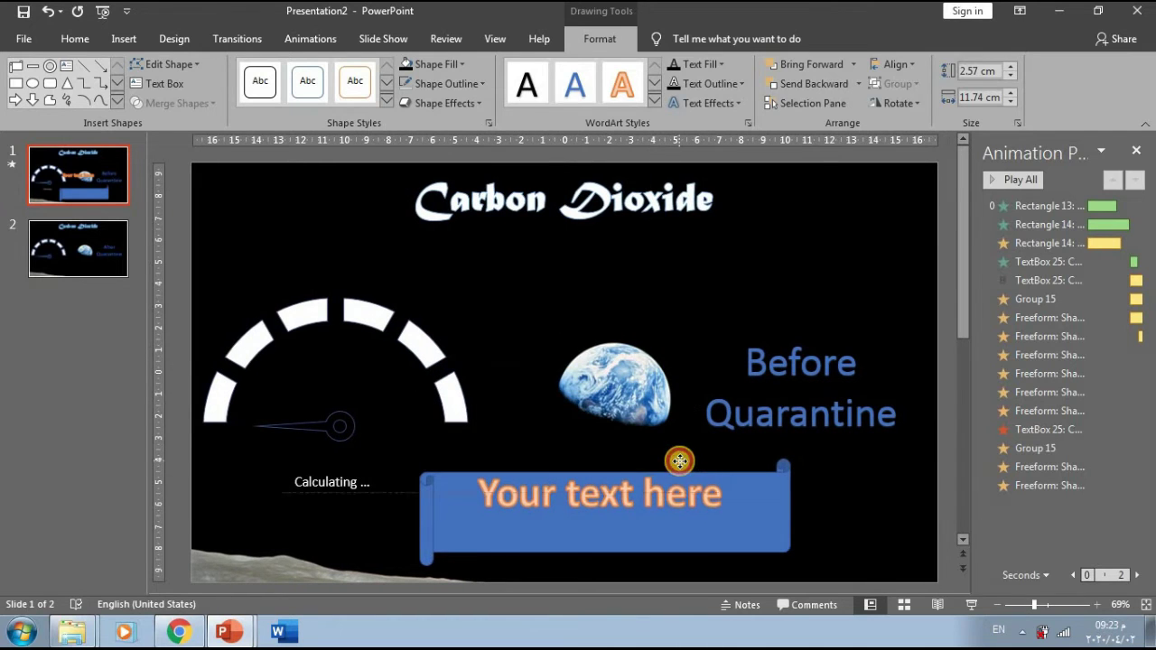
left_click(652, 501)
triple_click(650, 495)
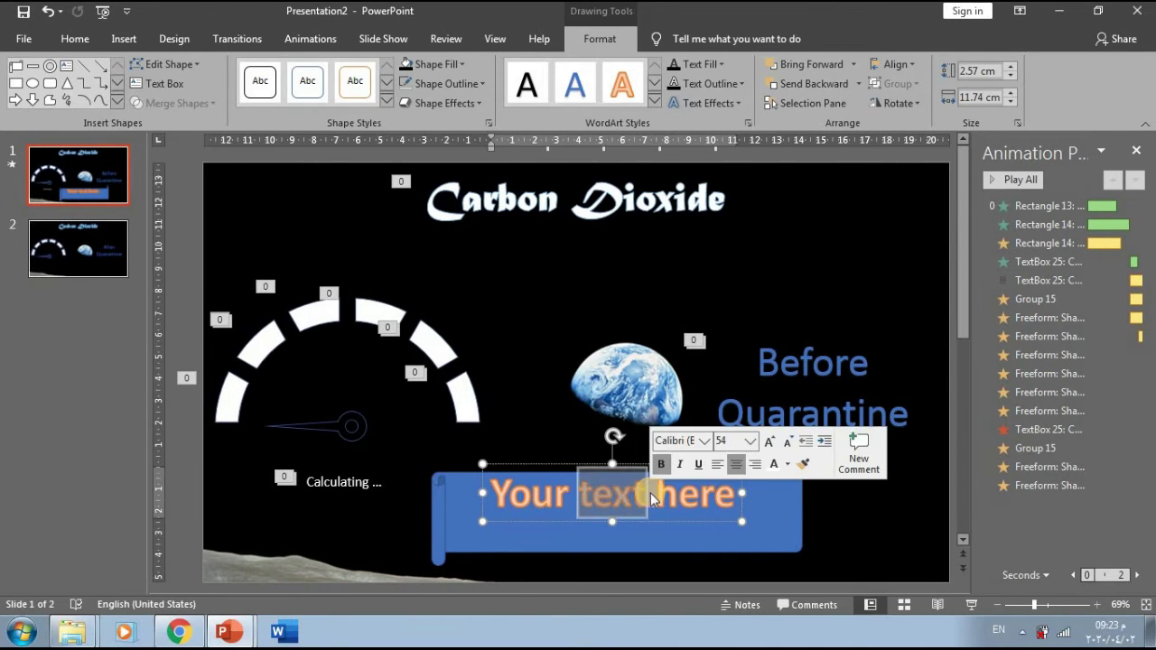
type("Atte")
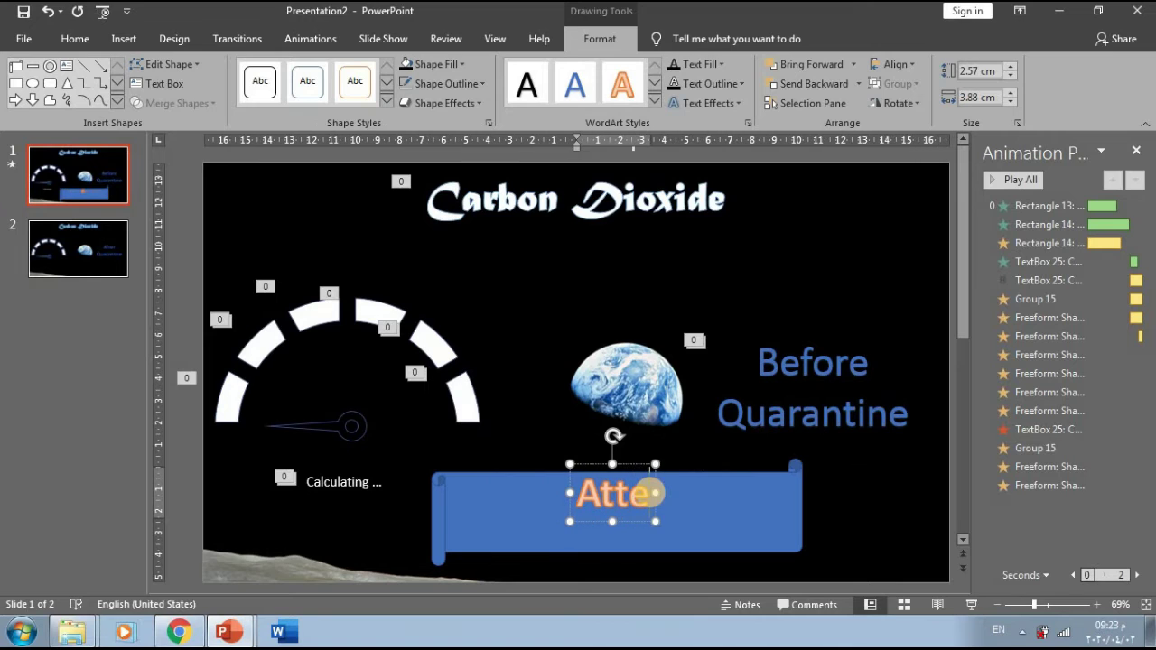
type("ntion")
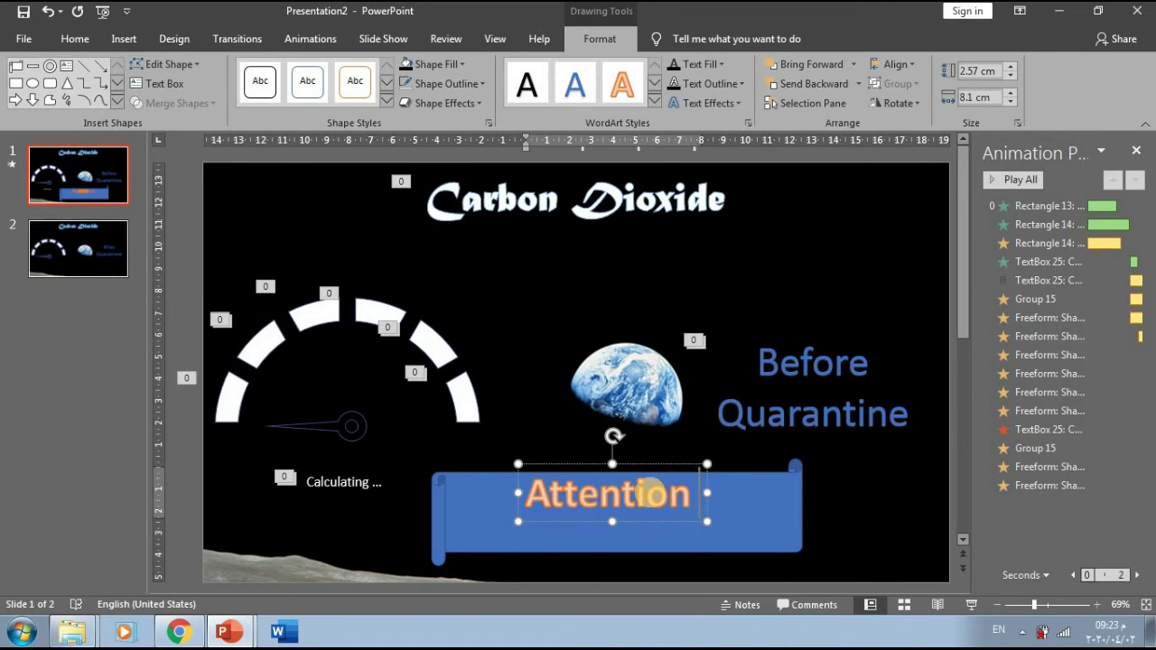
type(" .. !!")
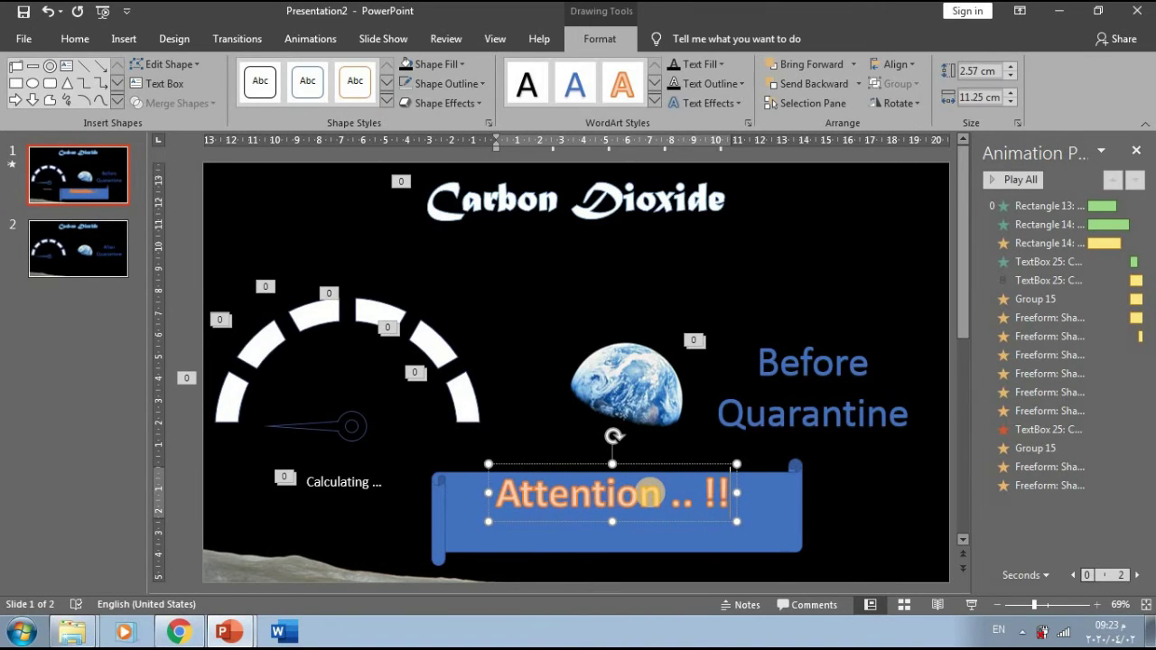
left_click(670, 542)
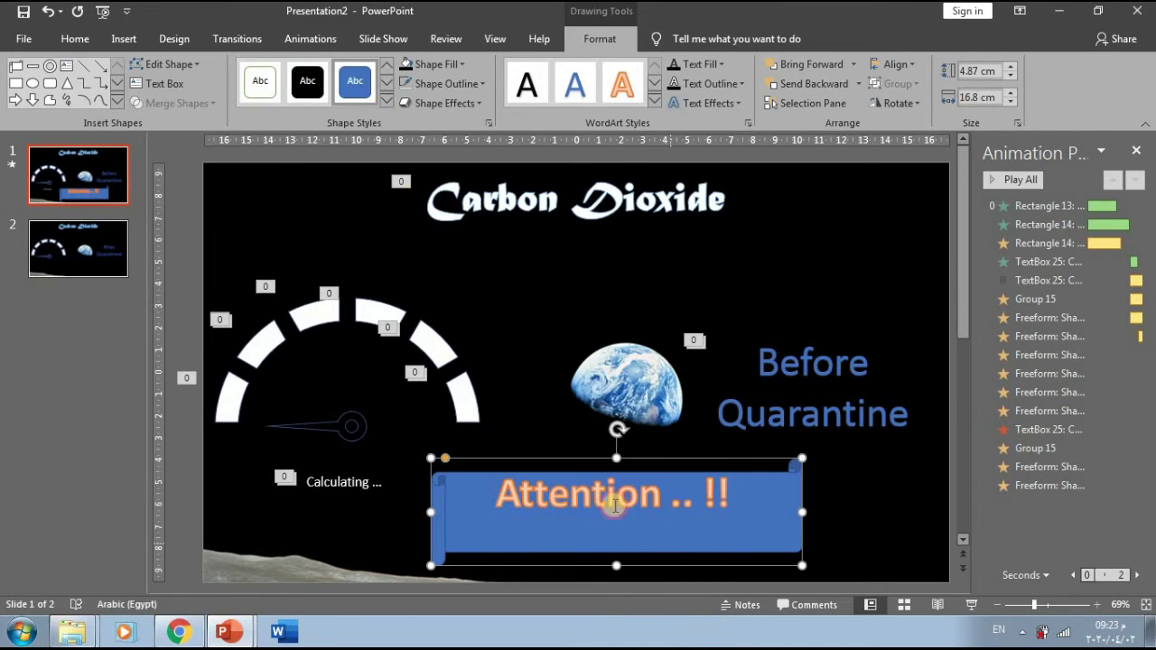
Add a second WordArt line 'Very High' in the banner below Attention
left_click(121, 40)
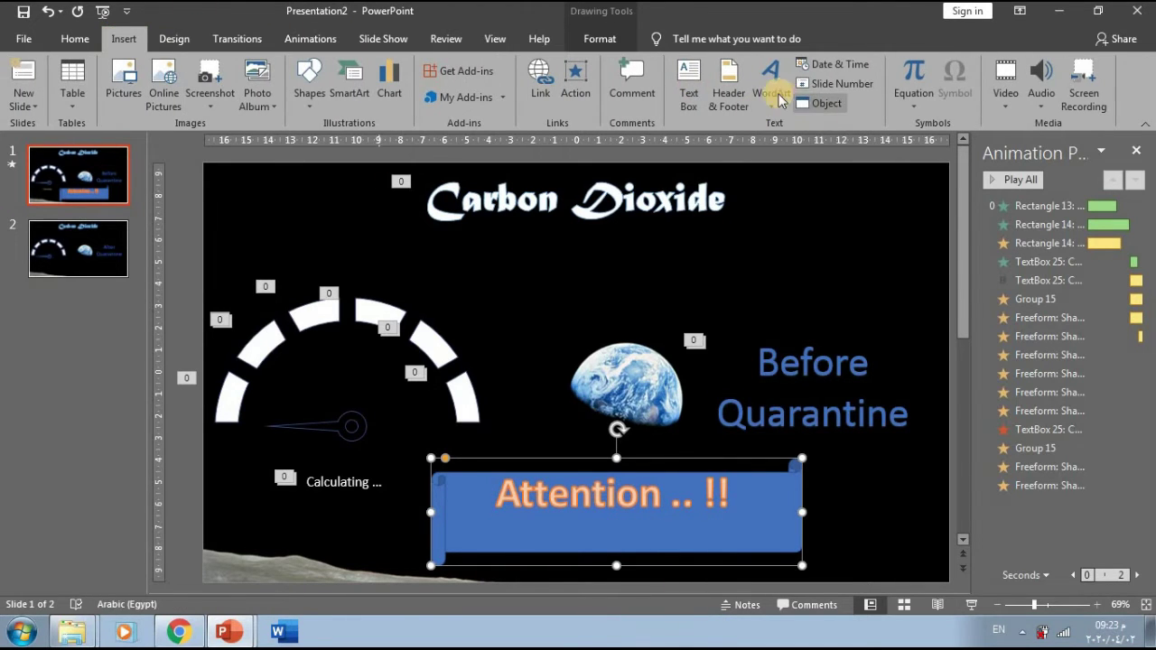
left_click(770, 79)
left_click(903, 236)
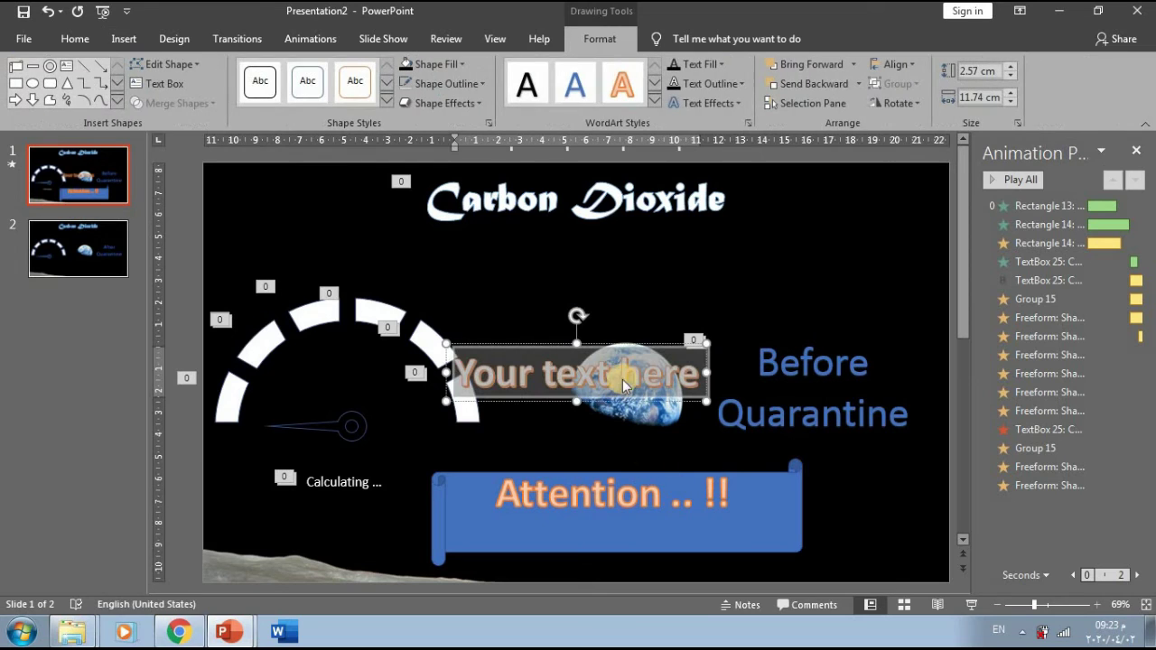
mouse_move(638, 343)
left_mouse_down()
mouse_move(649, 497)
mouse_move(623, 540)
left_mouse_up()
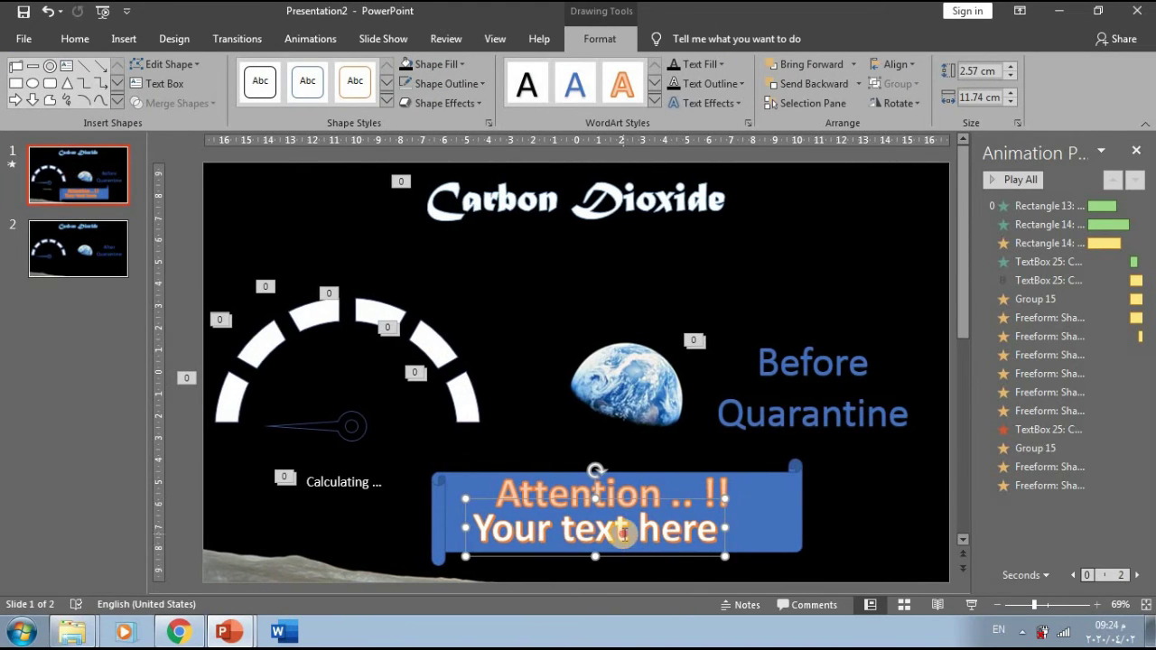
triple_click(623, 532)
type("Very High")
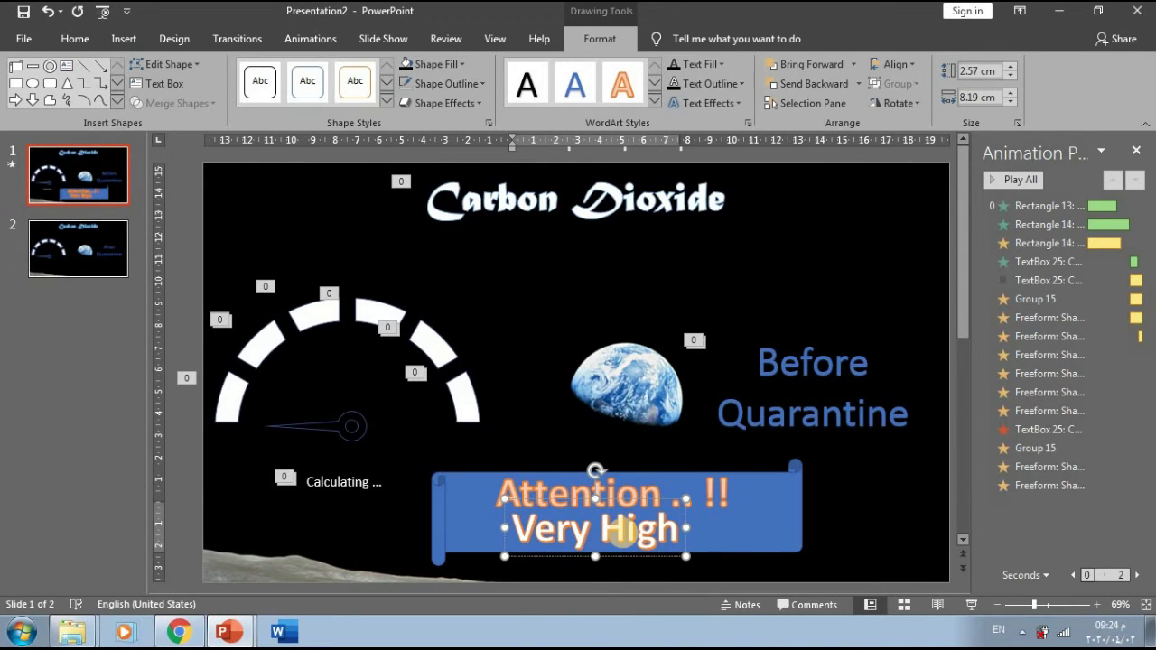
Enlarge the banner, shift it left, and move 'Attention .. !!' and 'Very High' onto it
left_click(771, 512)
left_click_drag(800, 458, 921, 369)
mouse_move(836, 479)
left_mouse_down()
mouse_move(784, 471)
mouse_move(762, 449)
left_mouse_up()
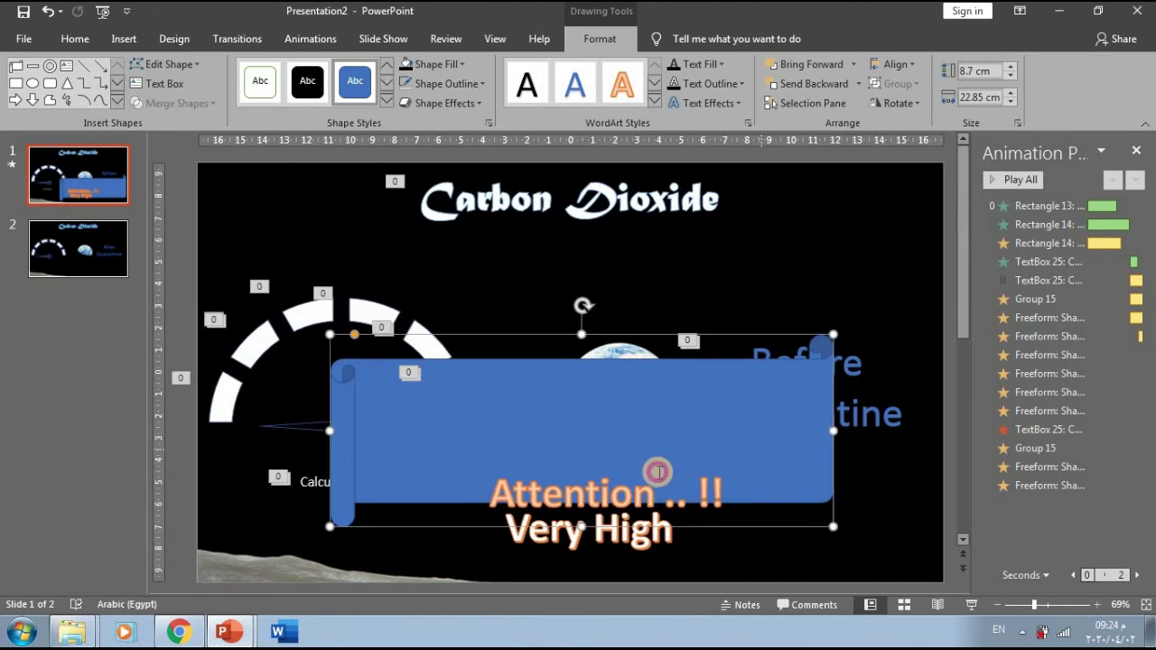
left_click(652, 486)
left_click_drag(675, 442, 575, 346)
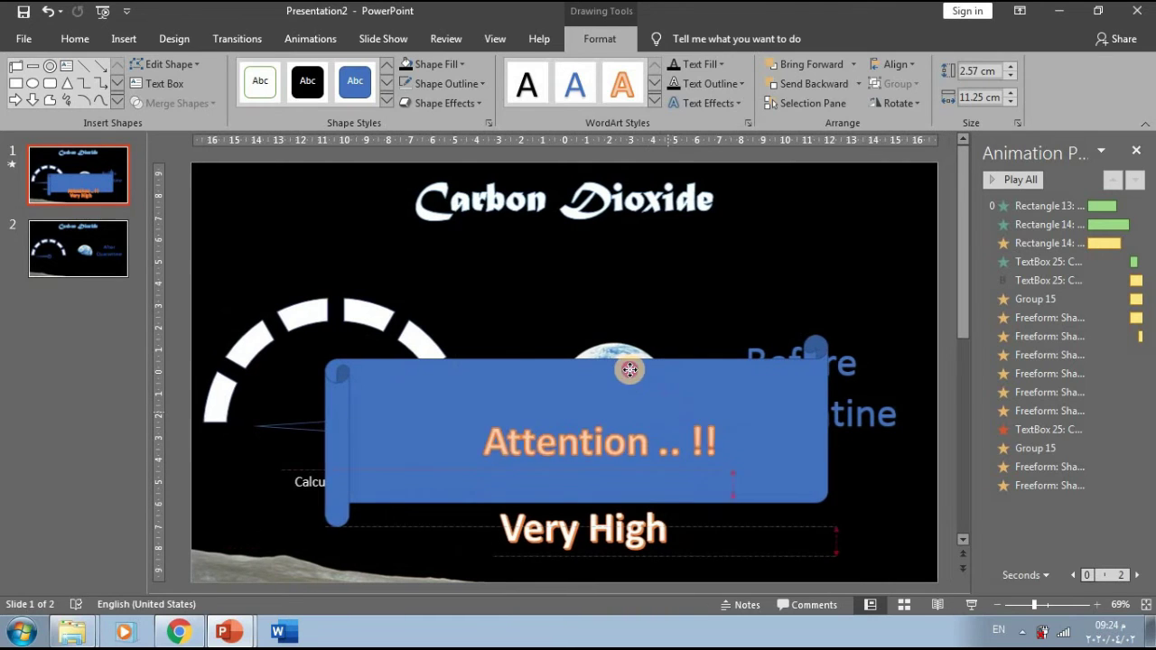
left_click_drag(656, 502, 547, 436)
left_click(759, 448)
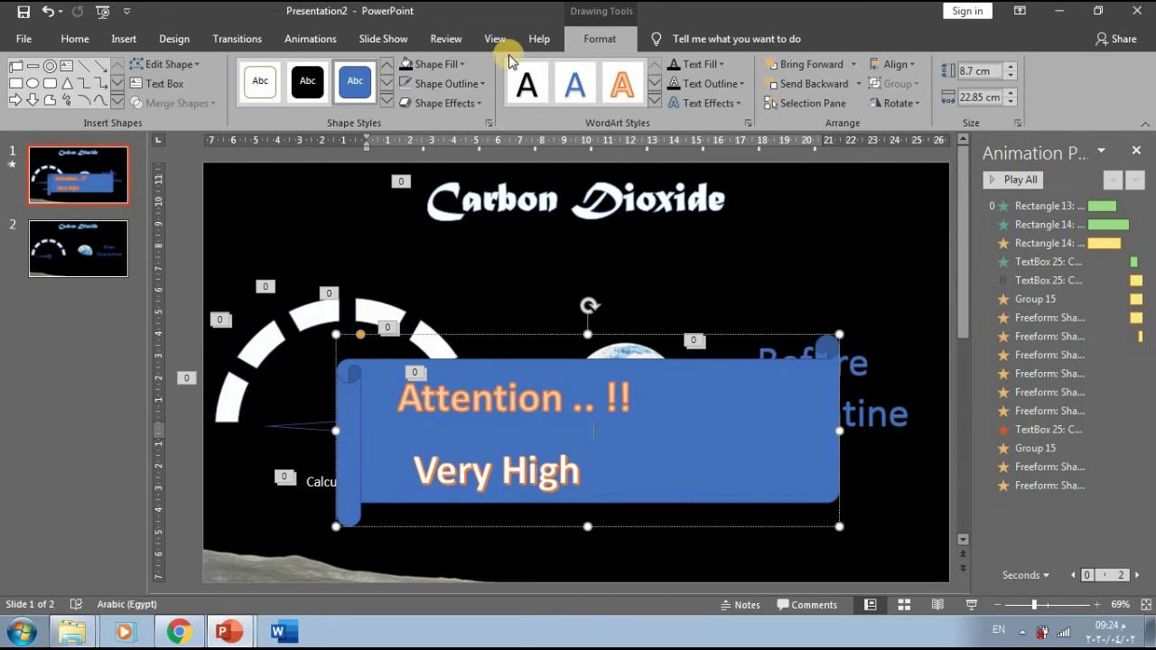
Fill the banner with a custom light coral pink, RGB 255, 113, 113
left_click(441, 64)
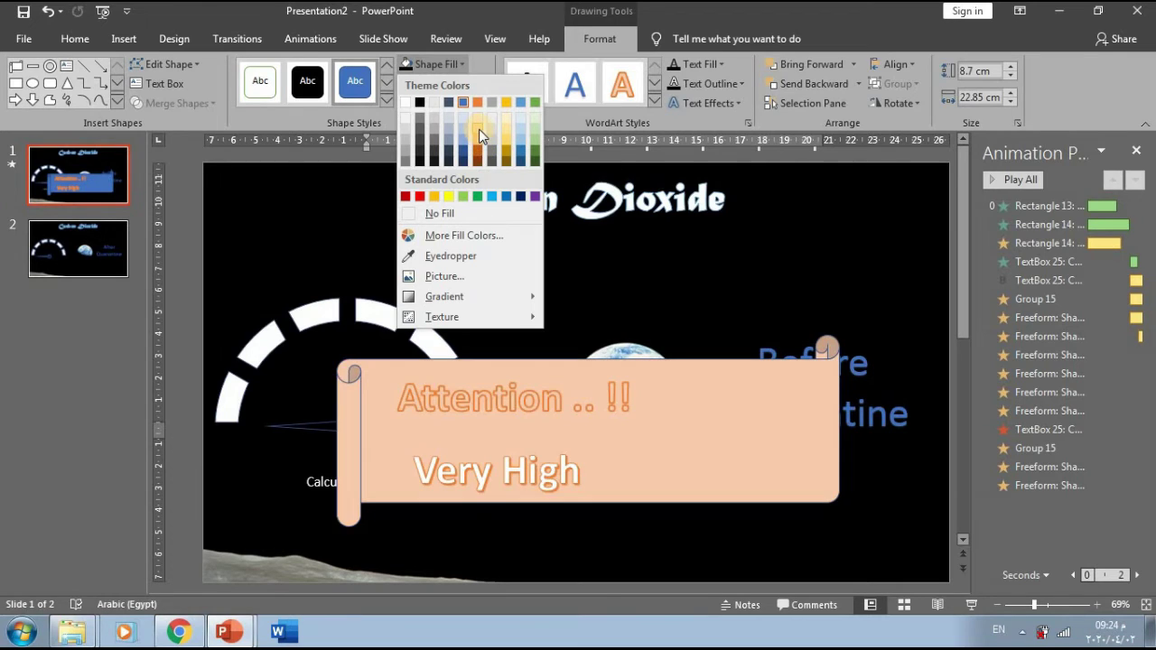
left_click(405, 196)
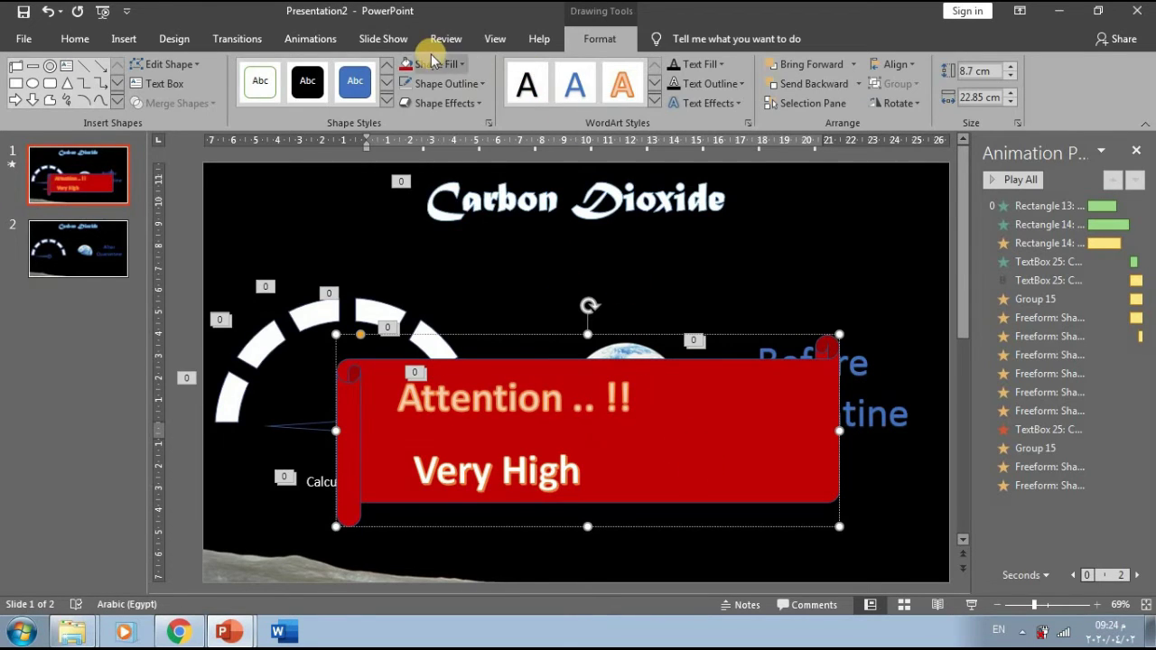
left_click(451, 64)
left_click(484, 240)
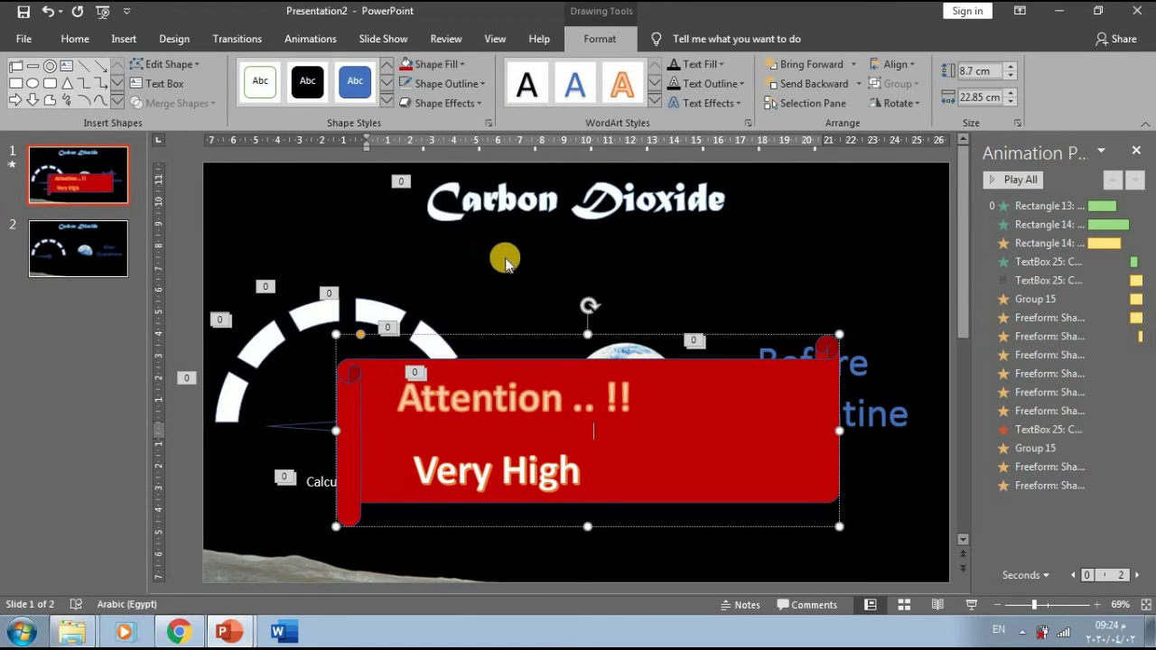
left_click_drag(605, 149, 347, 192)
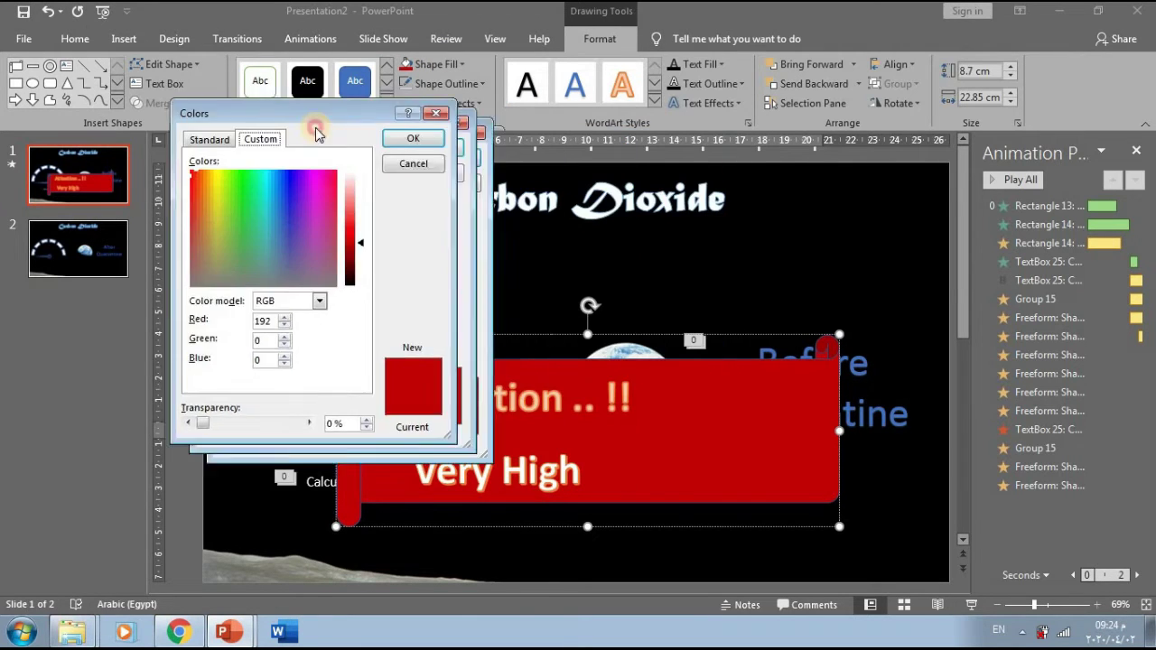
mouse_move(365, 316)
left_mouse_down()
mouse_move(371, 246)
mouse_move(374, 275)
left_mouse_up()
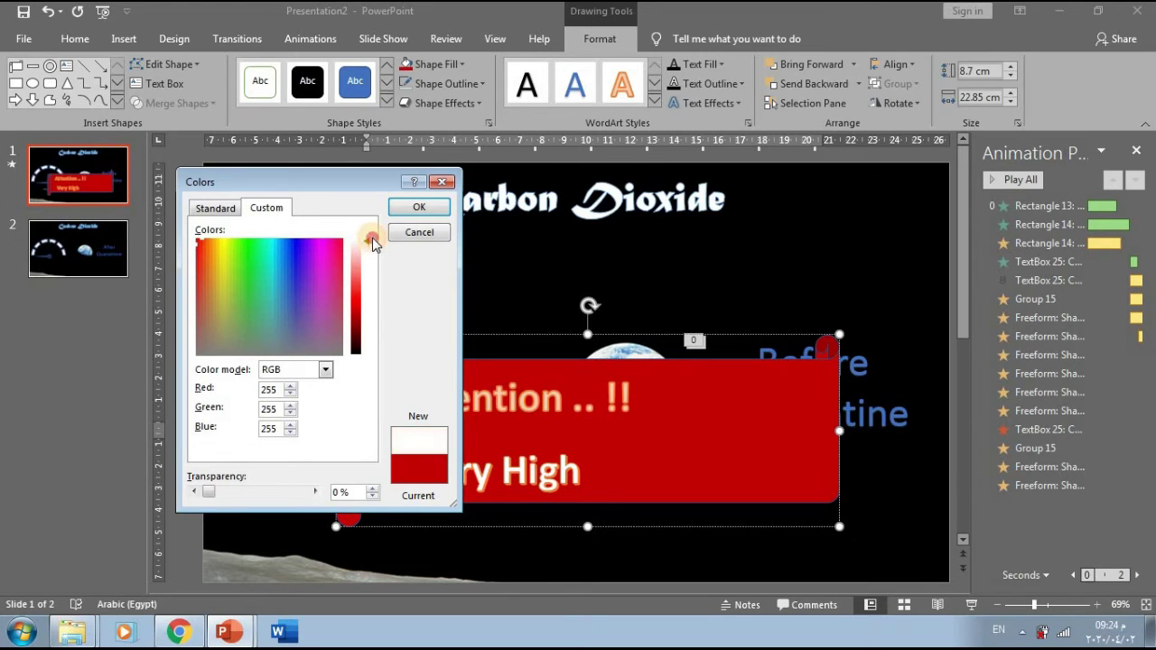
left_click(419, 208)
Apply a blue WordArt style to the 'Very High' text
left_click(541, 395)
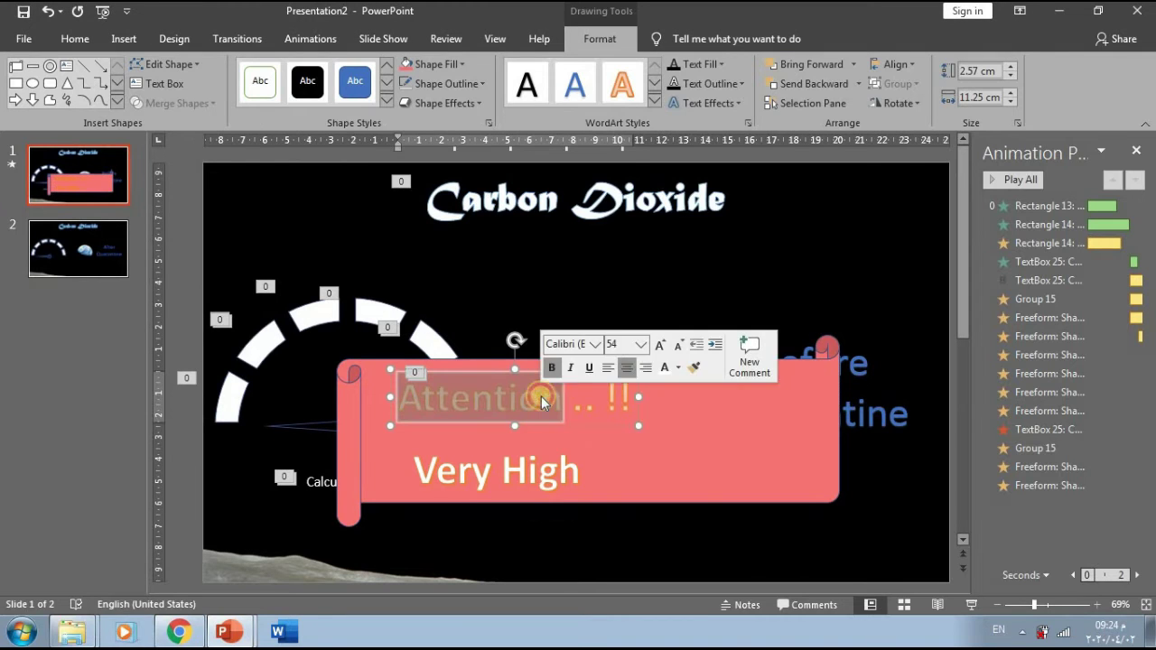
left_click(652, 102)
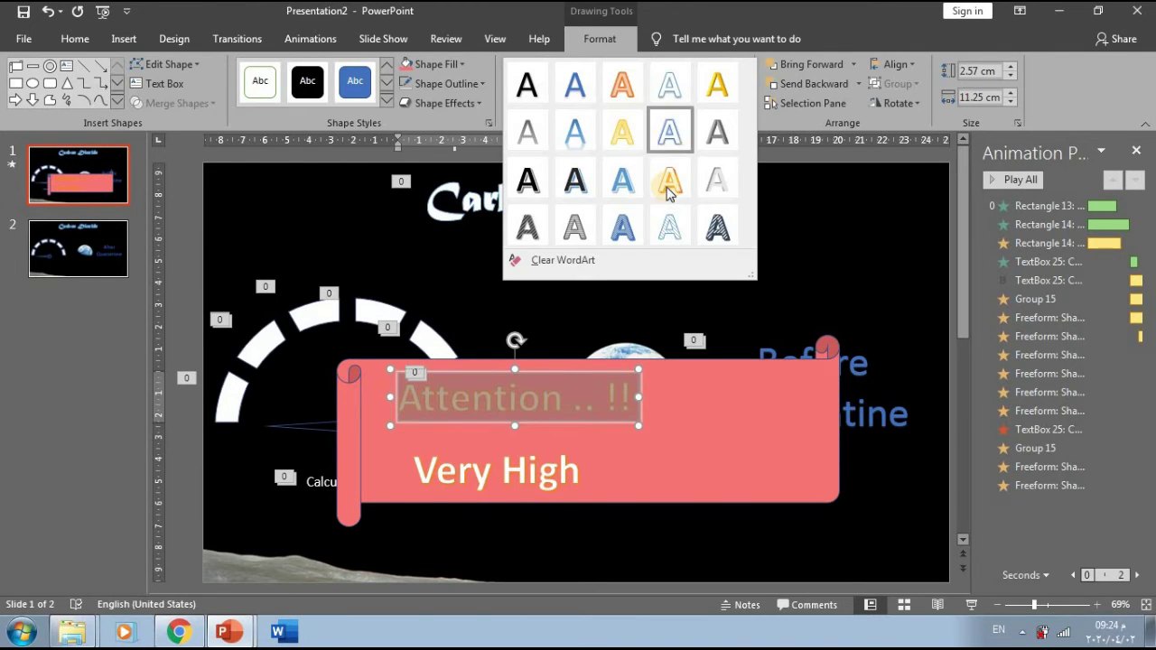
left_click(517, 443)
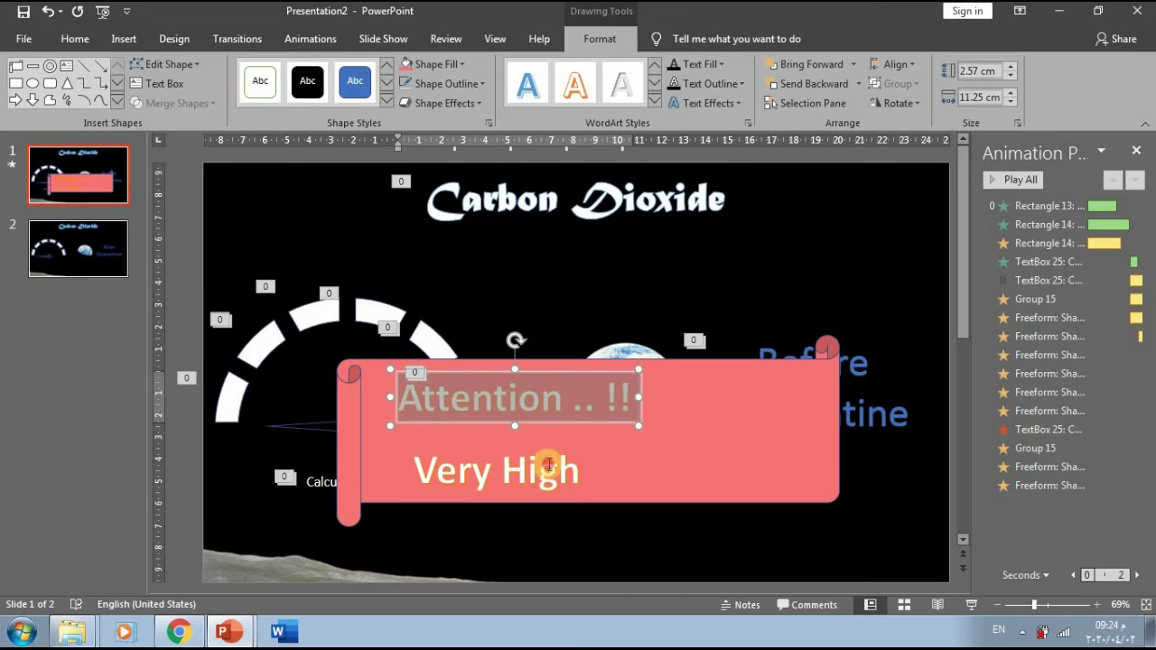
left_click(548, 465)
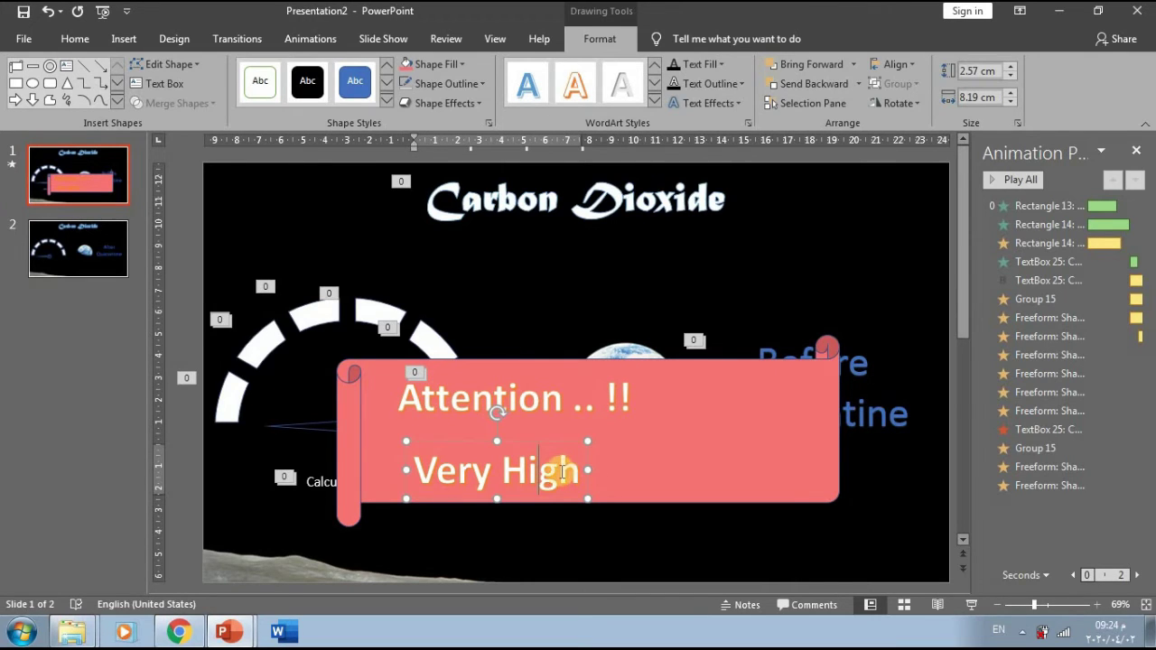
triple_click(562, 472)
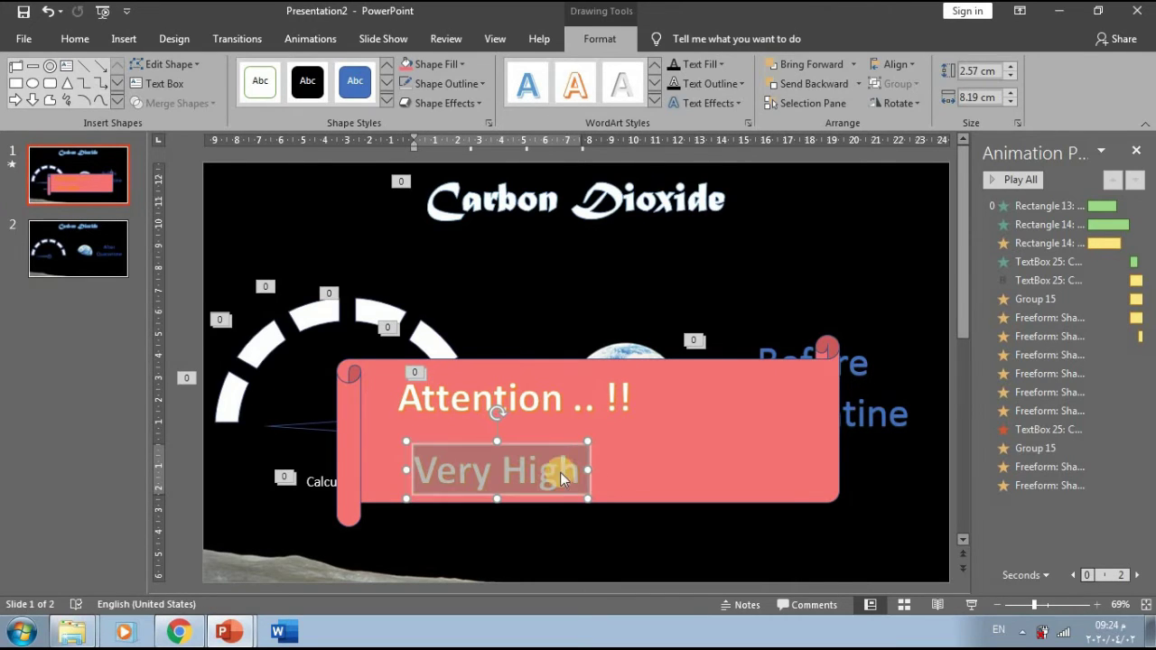
left_click(653, 101)
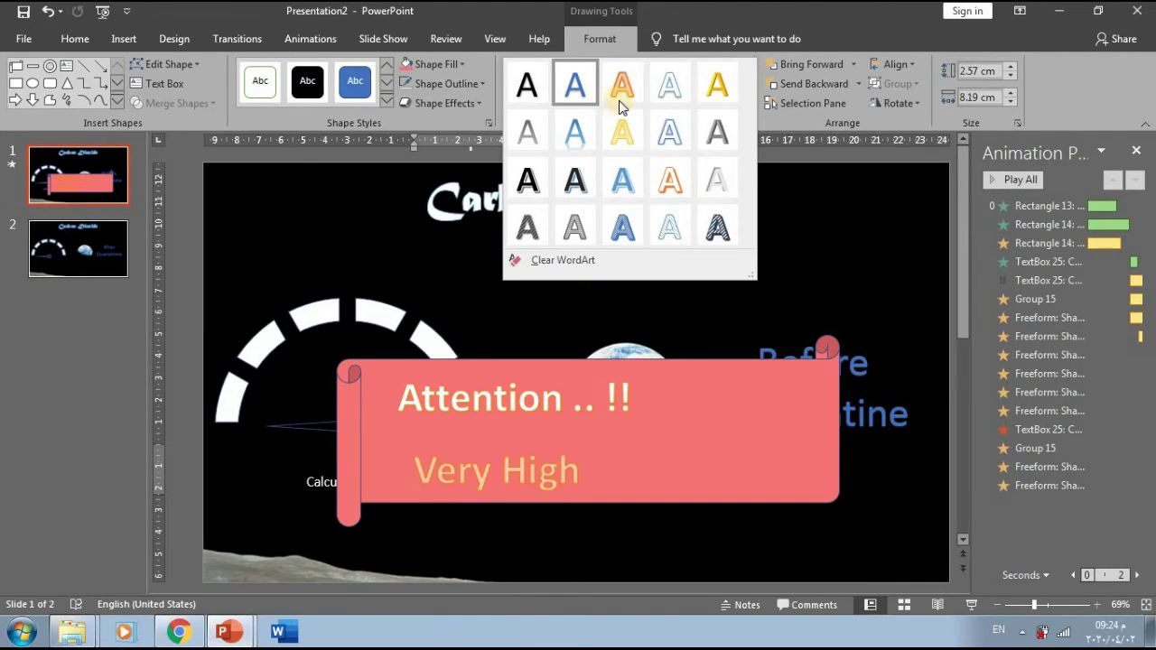
left_click(447, 73)
left_click(447, 72)
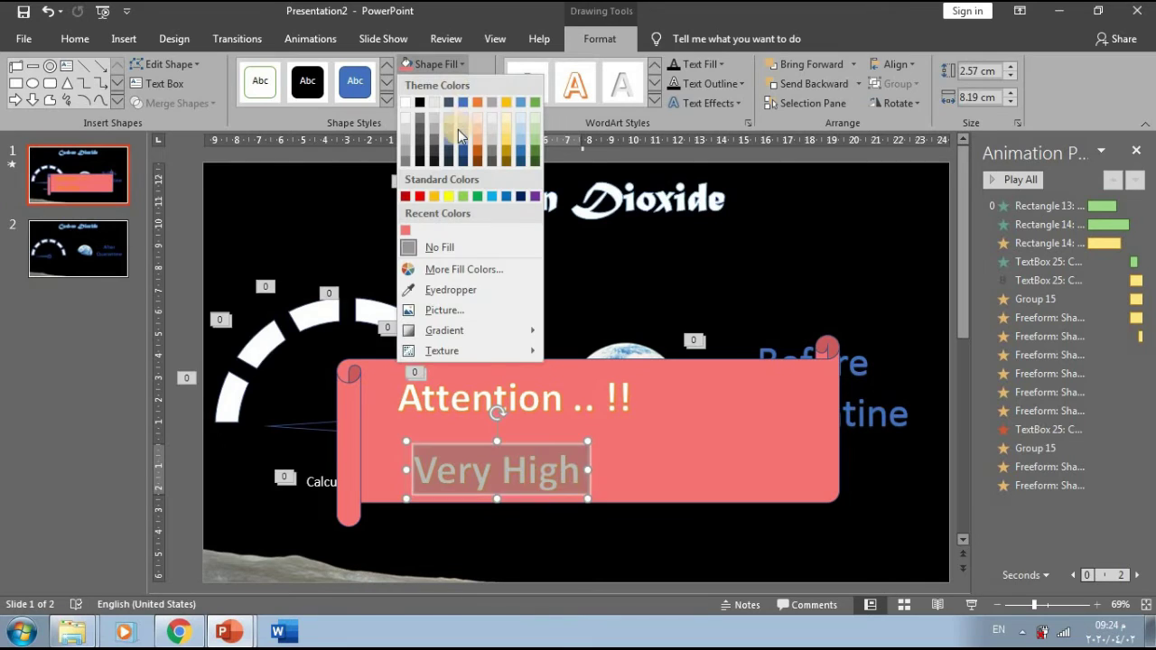
left_click(669, 119)
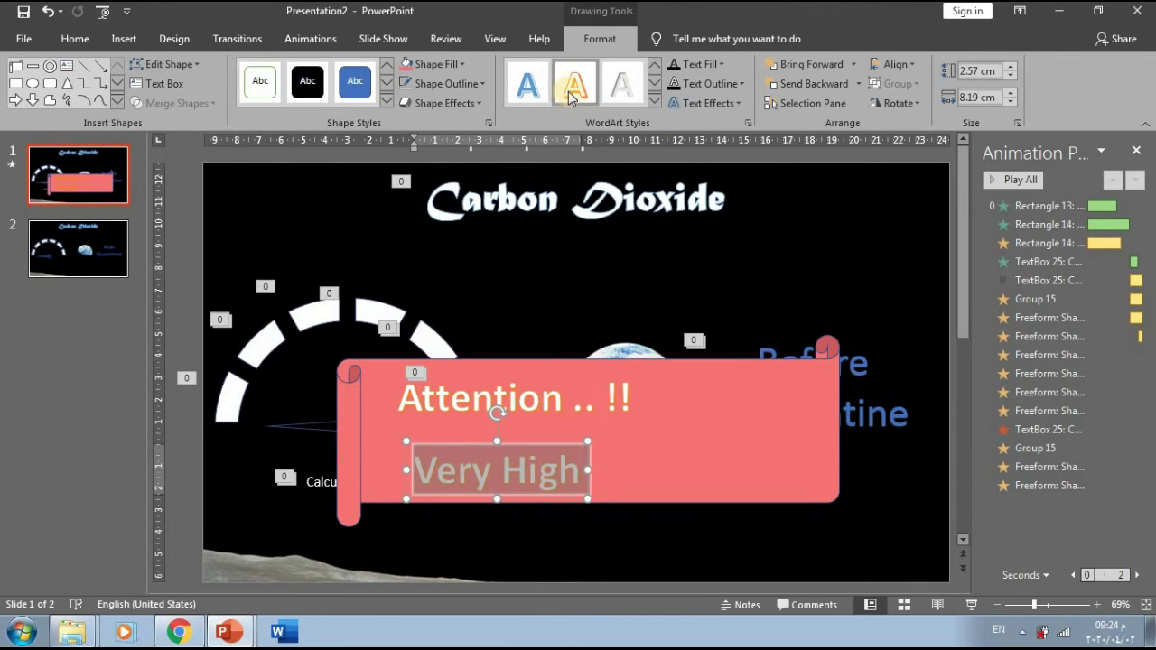
left_click(654, 103)
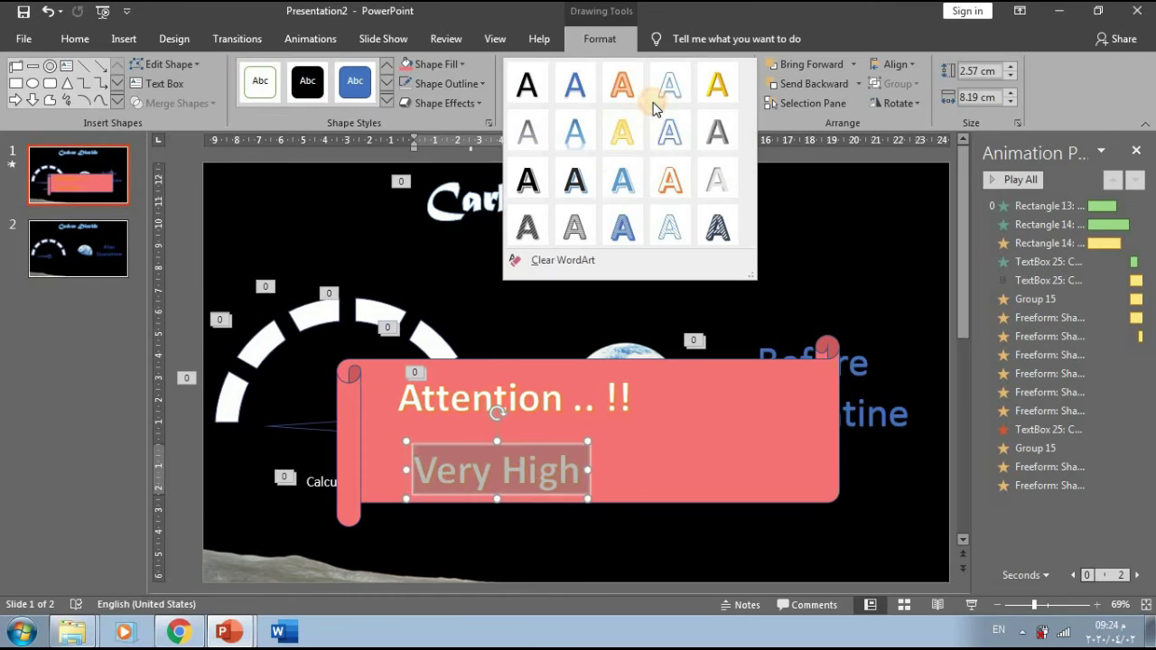
left_click(620, 228)
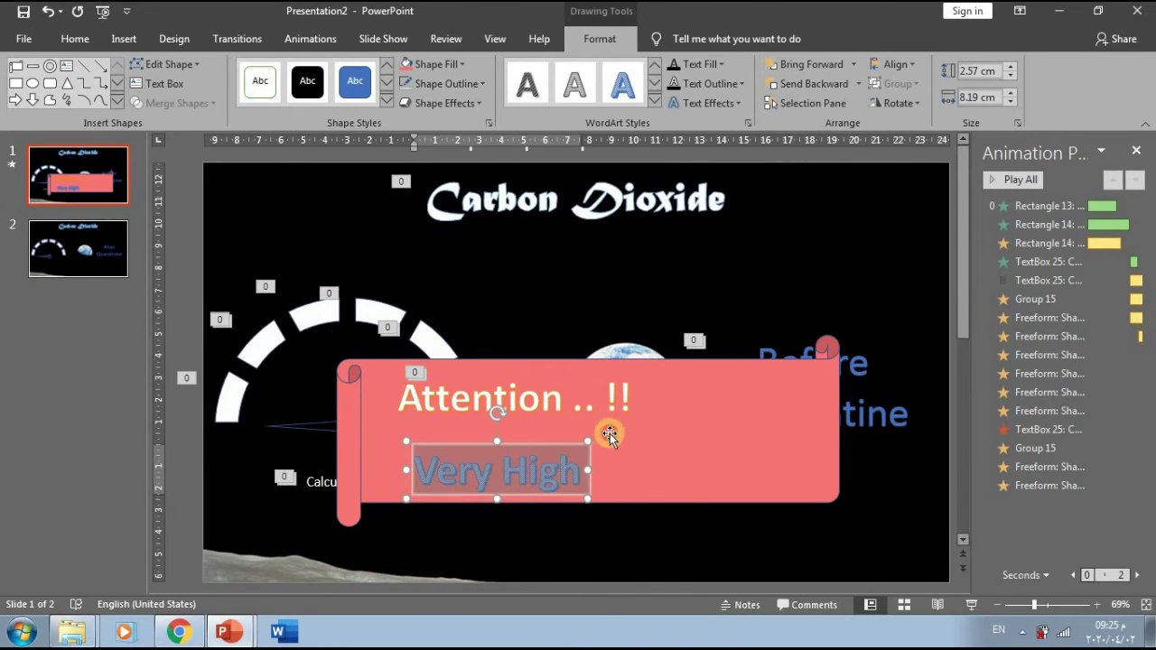
left_click(610, 435)
In Explorer, copy stop-sign-1806900 from the HQ images folder and return to Presentation2
mouse_move(56, 629)
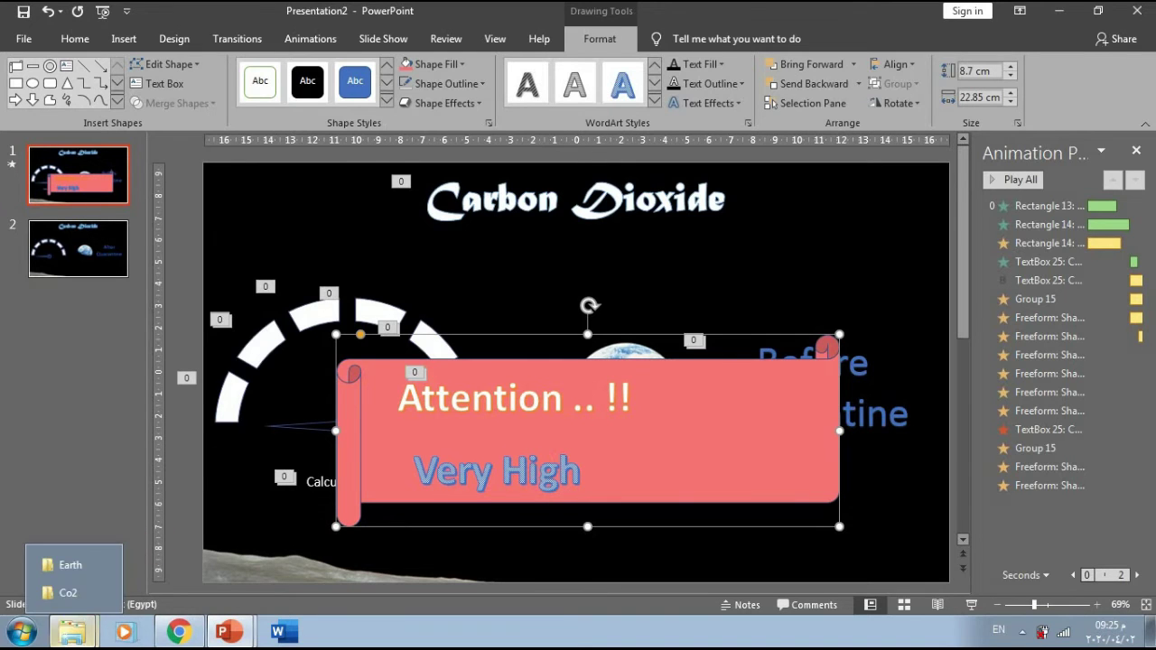
left_click(69, 565)
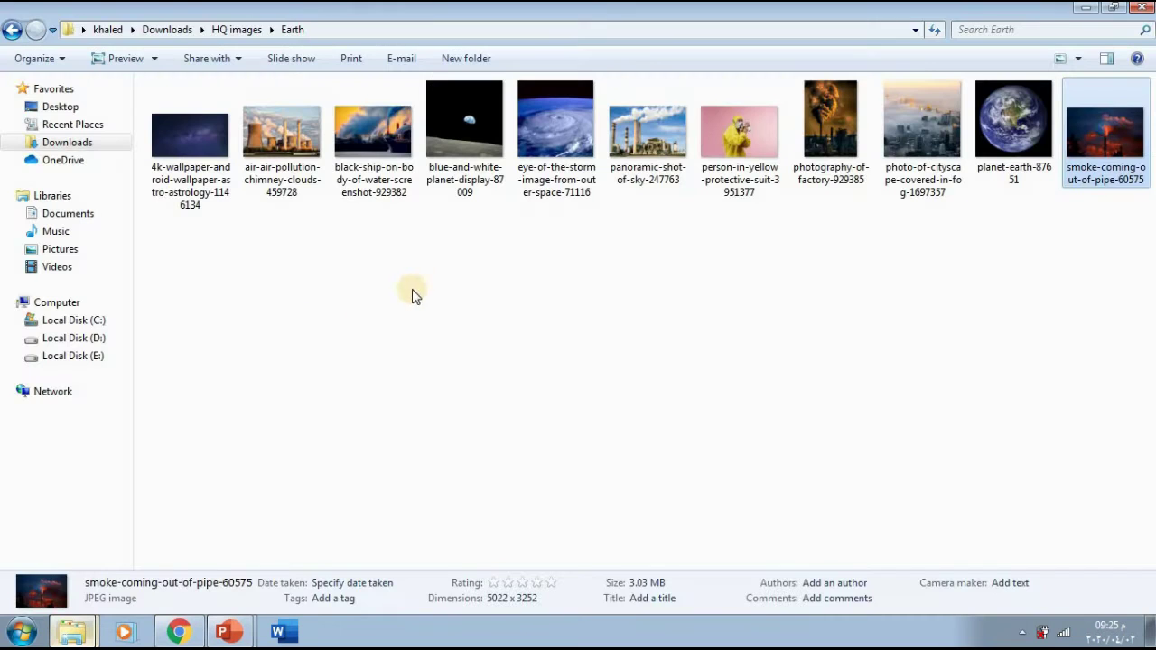
left_click(241, 33)
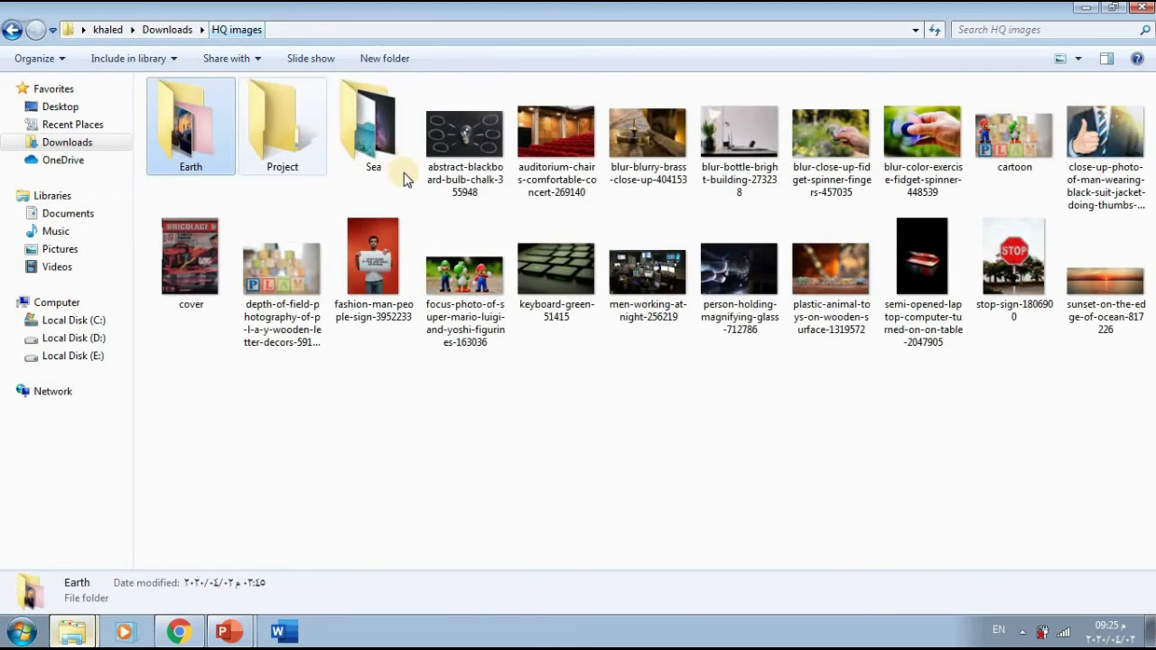
left_click(1018, 275)
right_click(1017, 274)
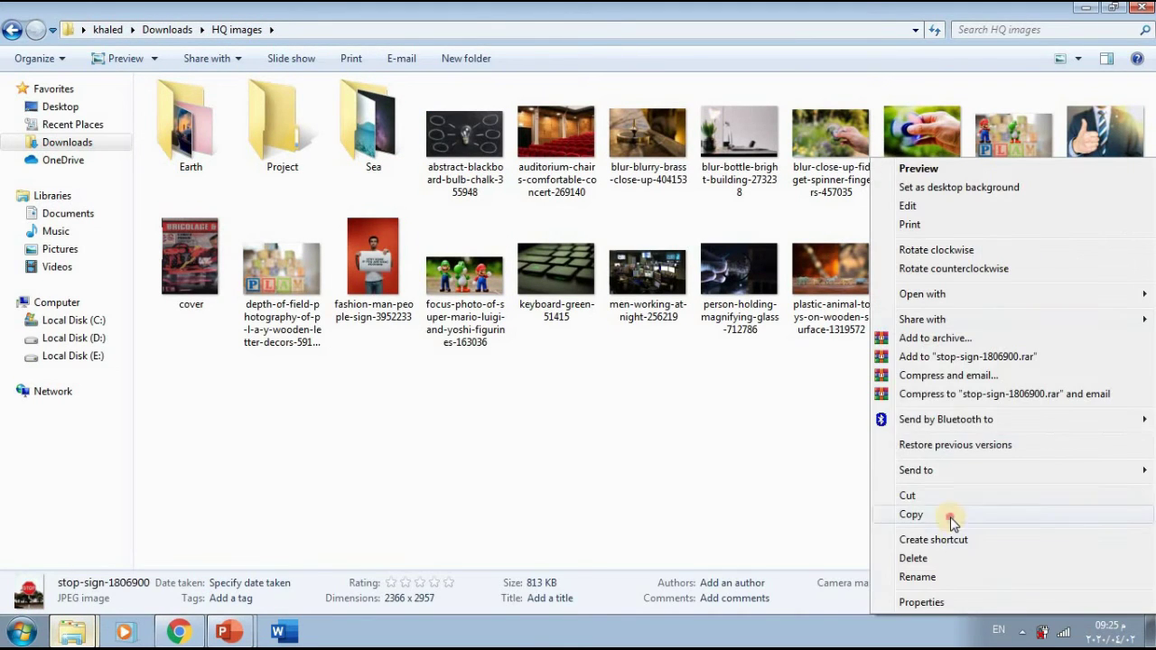
left_click(951, 516)
mouse_move(230, 632)
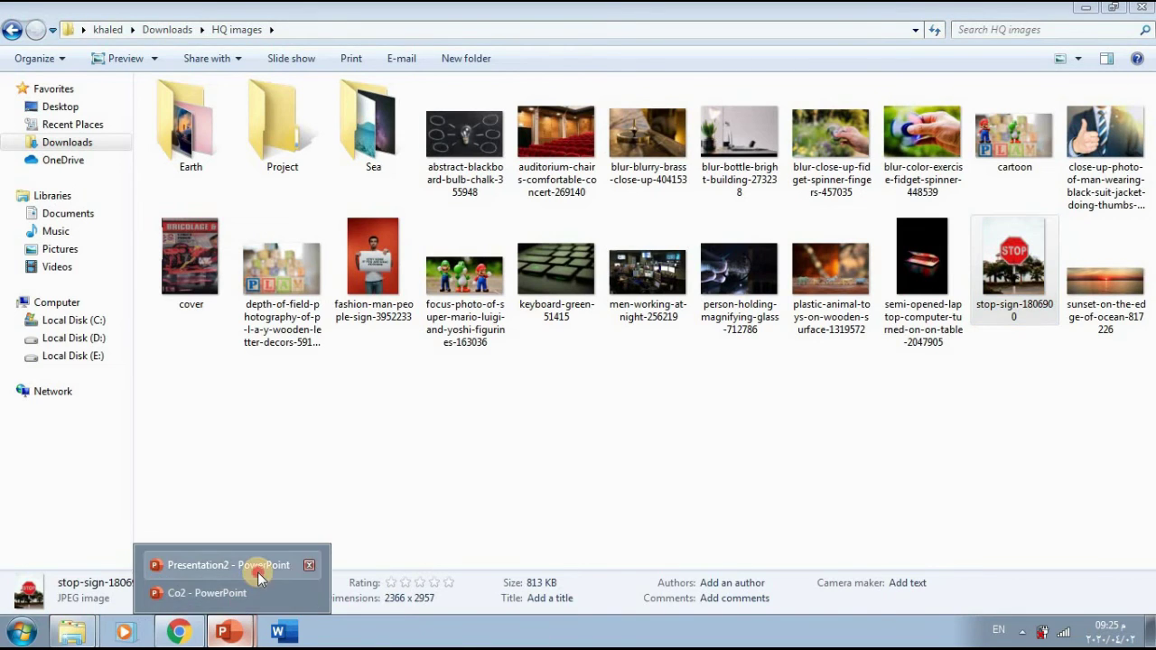
left_click(260, 575)
Add a blank slide 3, paste the STOP sign photo as a picture, and remove its background
left_click(97, 383)
key("Return")
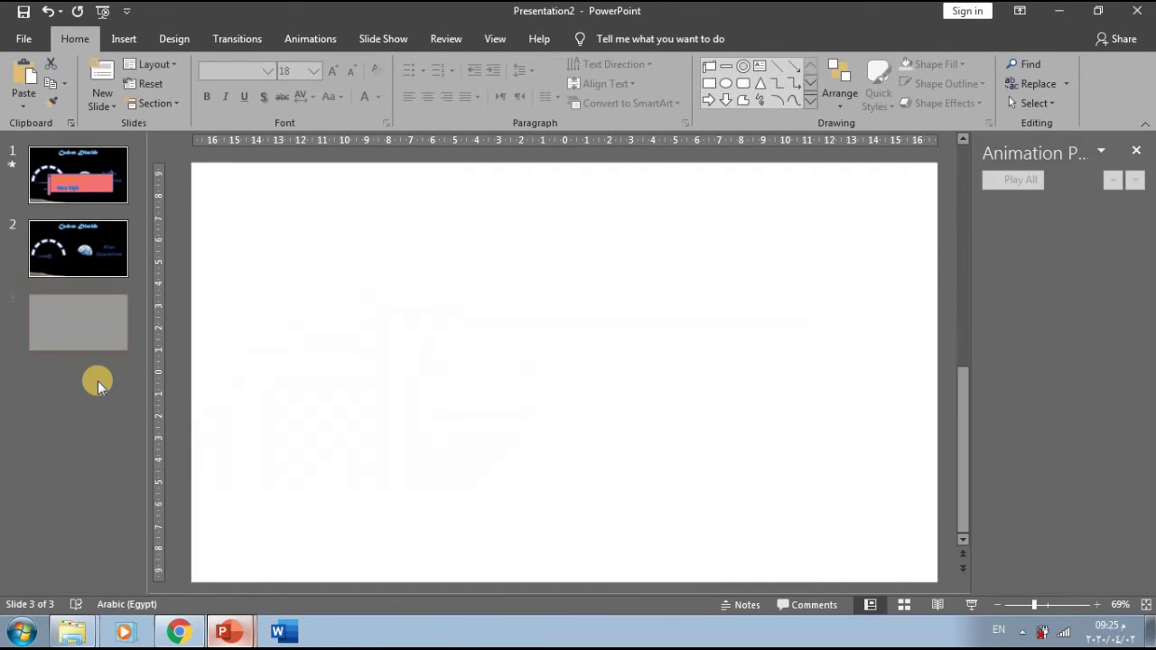
right_click(353, 331)
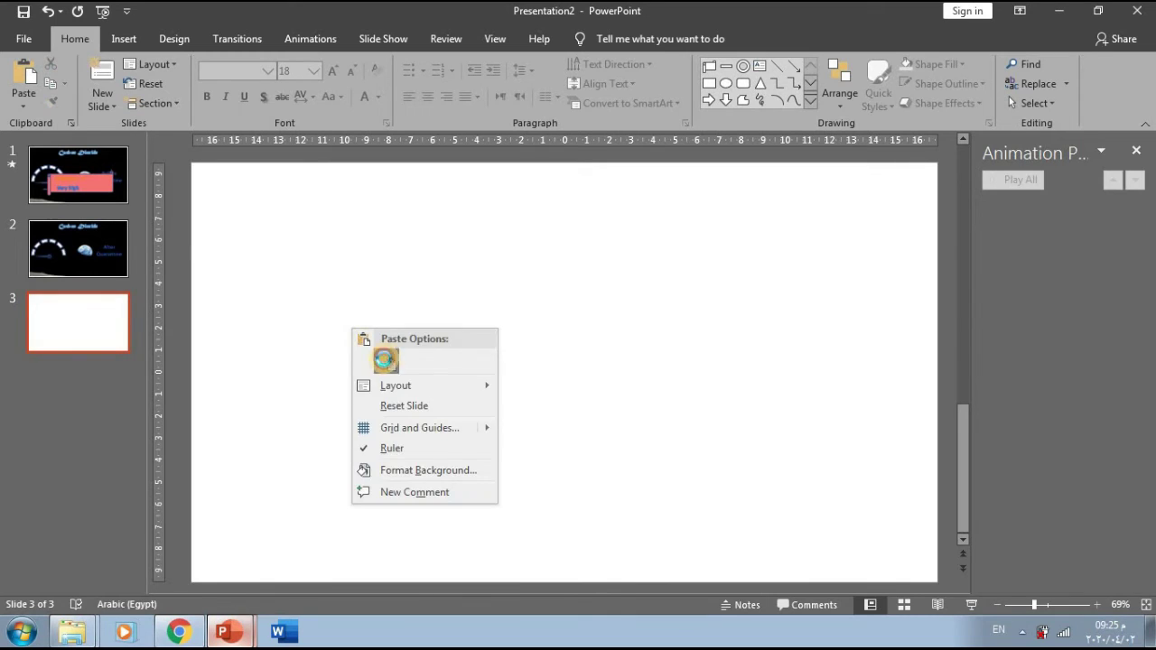
left_click(386, 361)
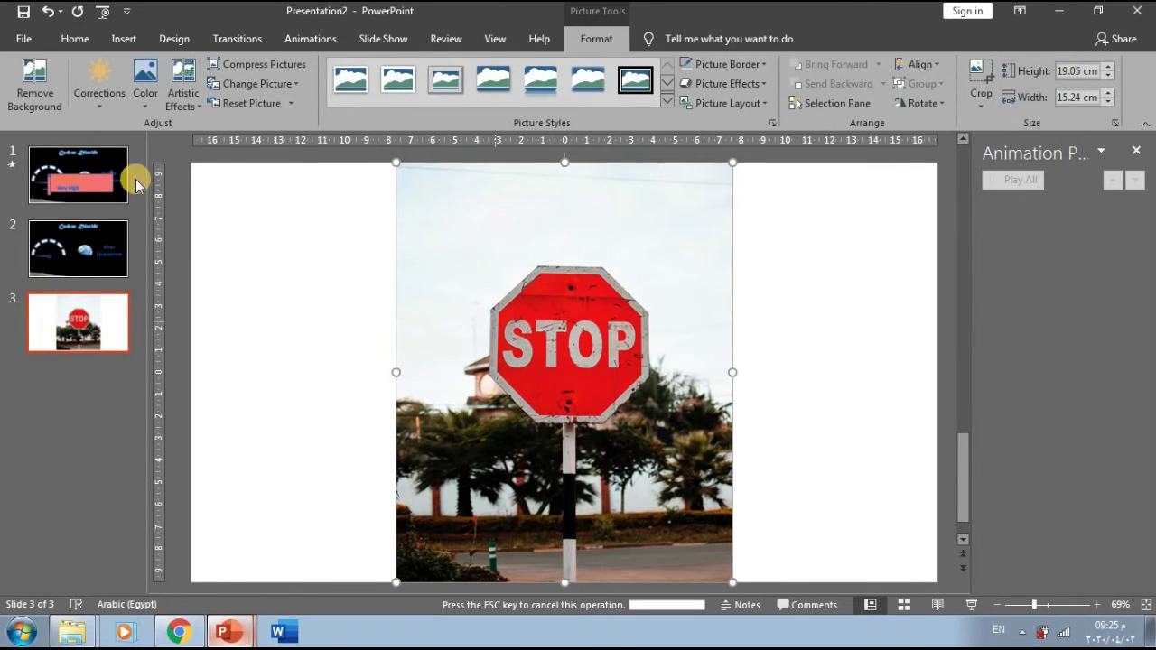
left_click(33, 80)
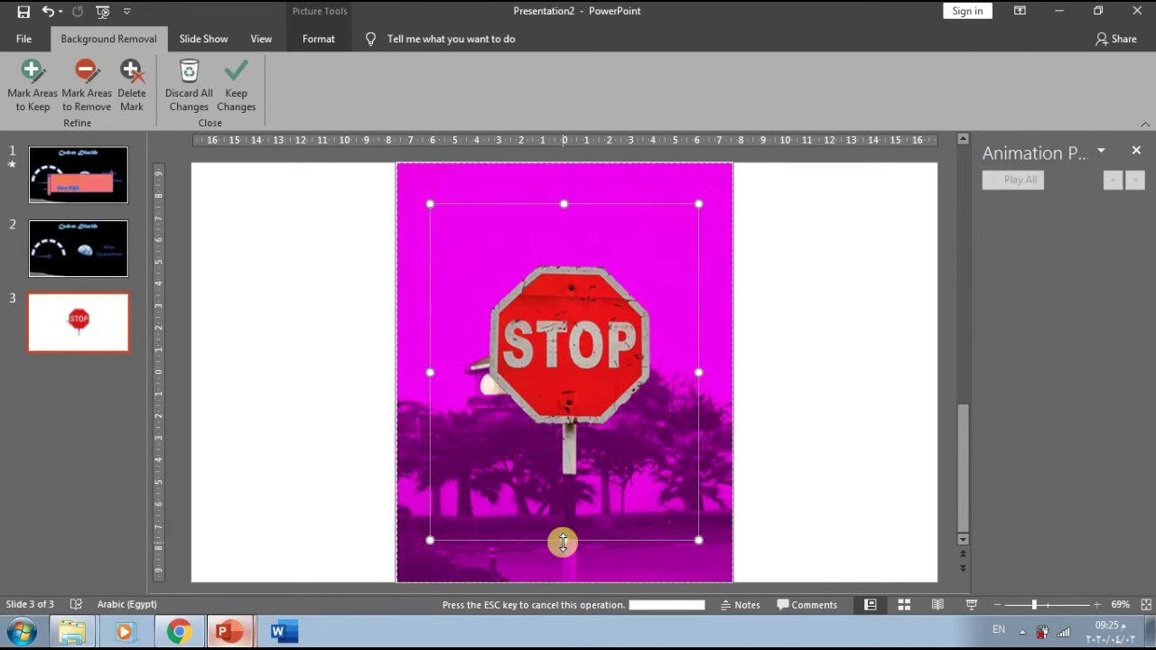
left_click(237, 85)
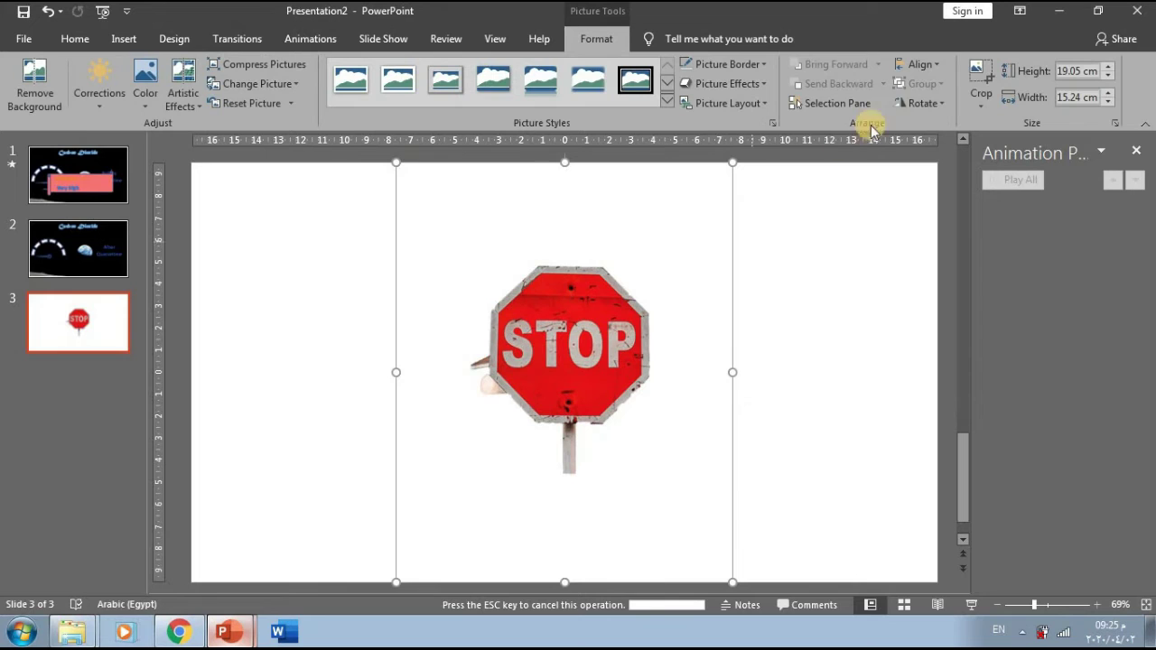
Crop the STOP picture tightly around the sign from the bottom-right, left and top
left_click(978, 77)
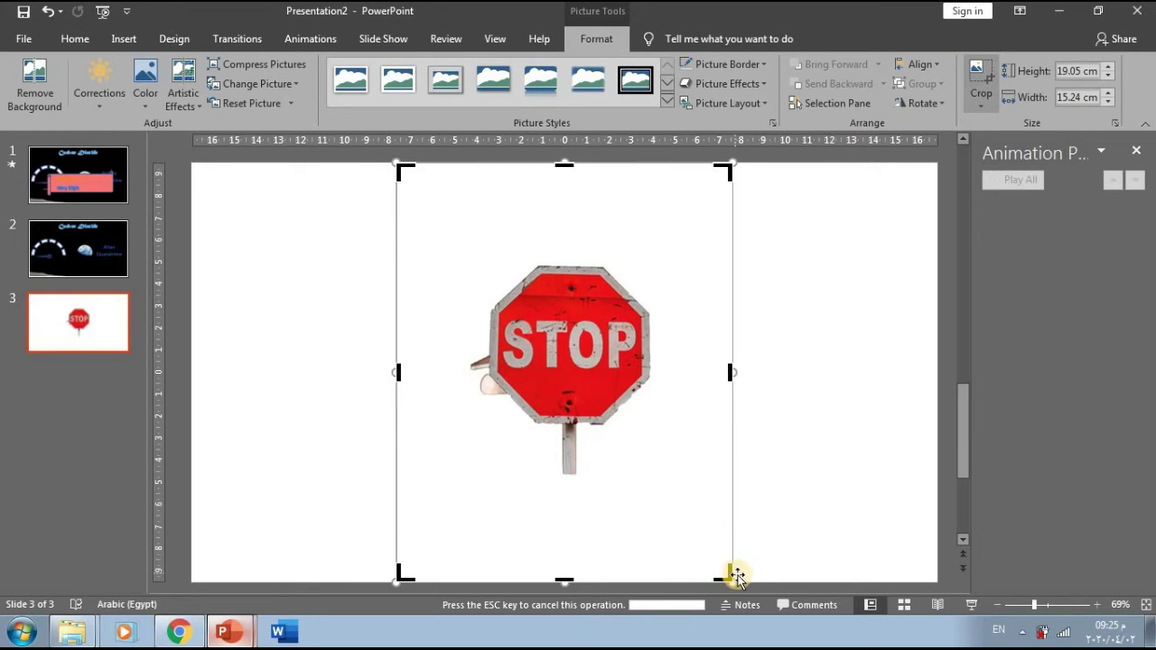
left_click_drag(729, 574, 668, 431)
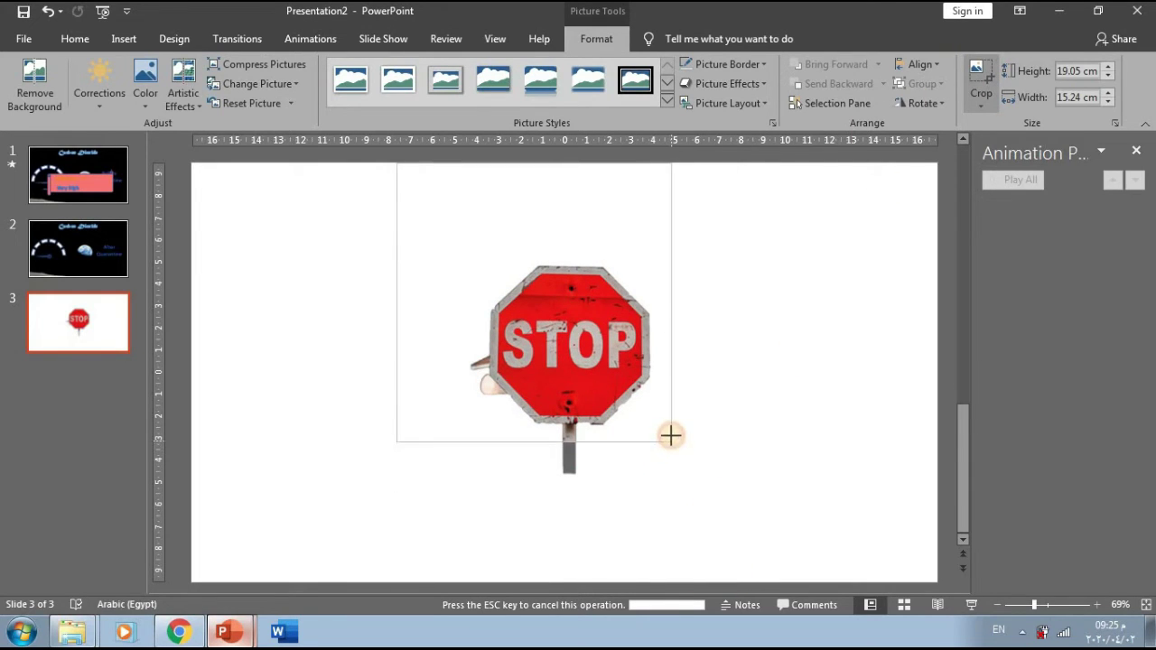
left_click_drag(668, 431, 675, 424)
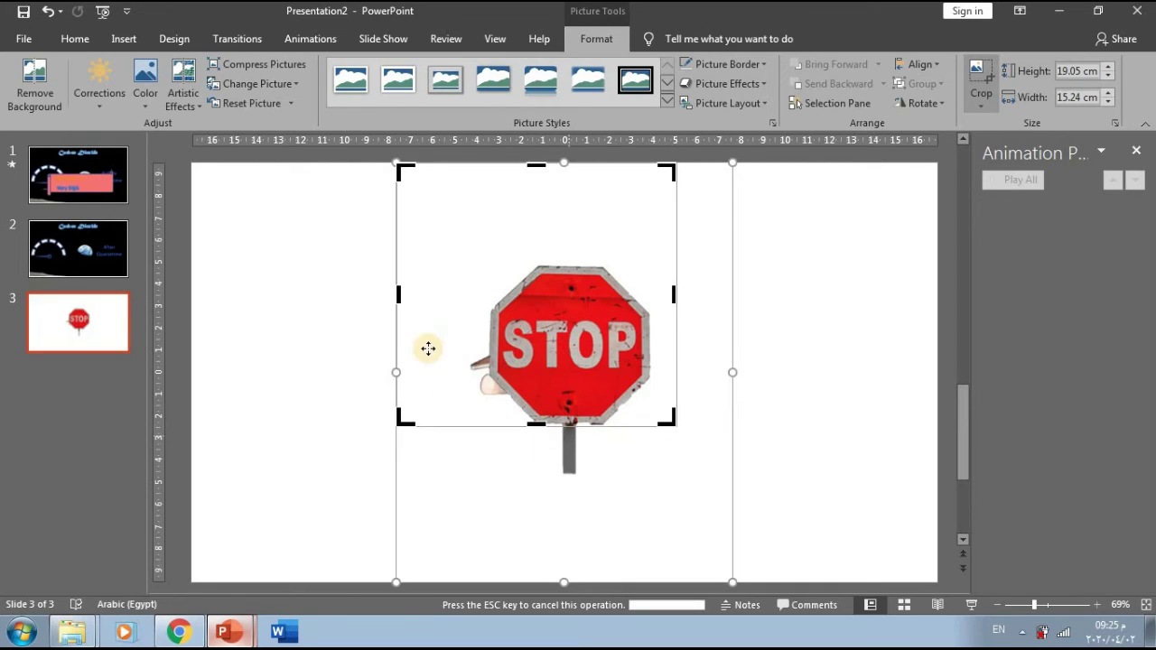
left_click_drag(398, 423, 479, 425)
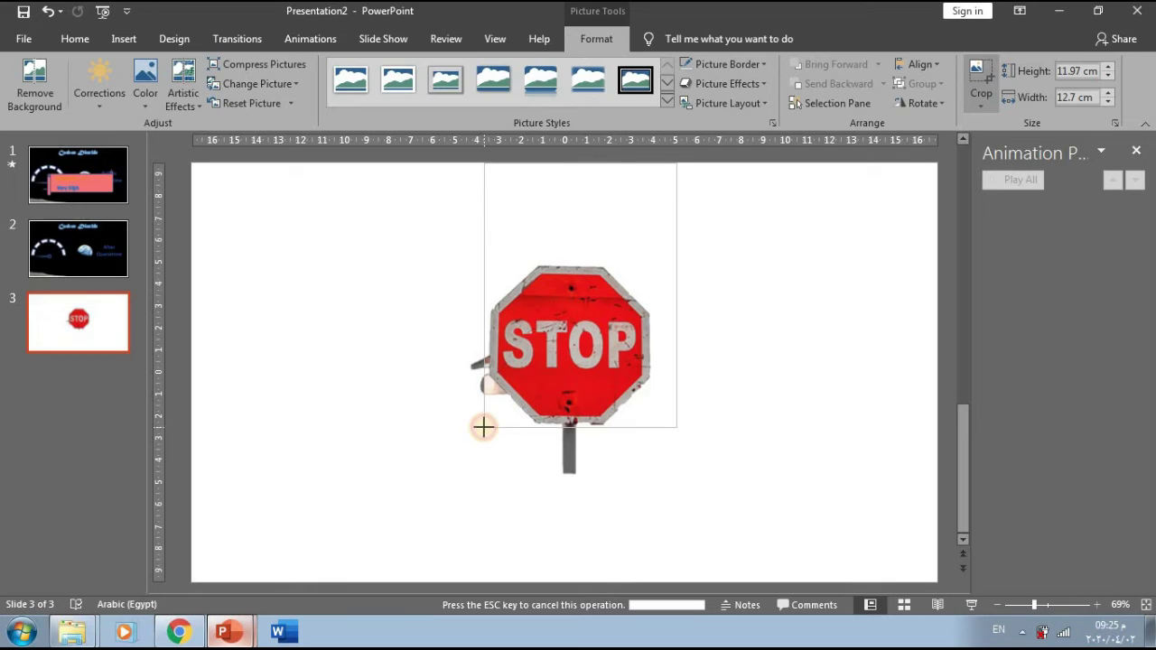
left_click_drag(492, 426, 485, 424)
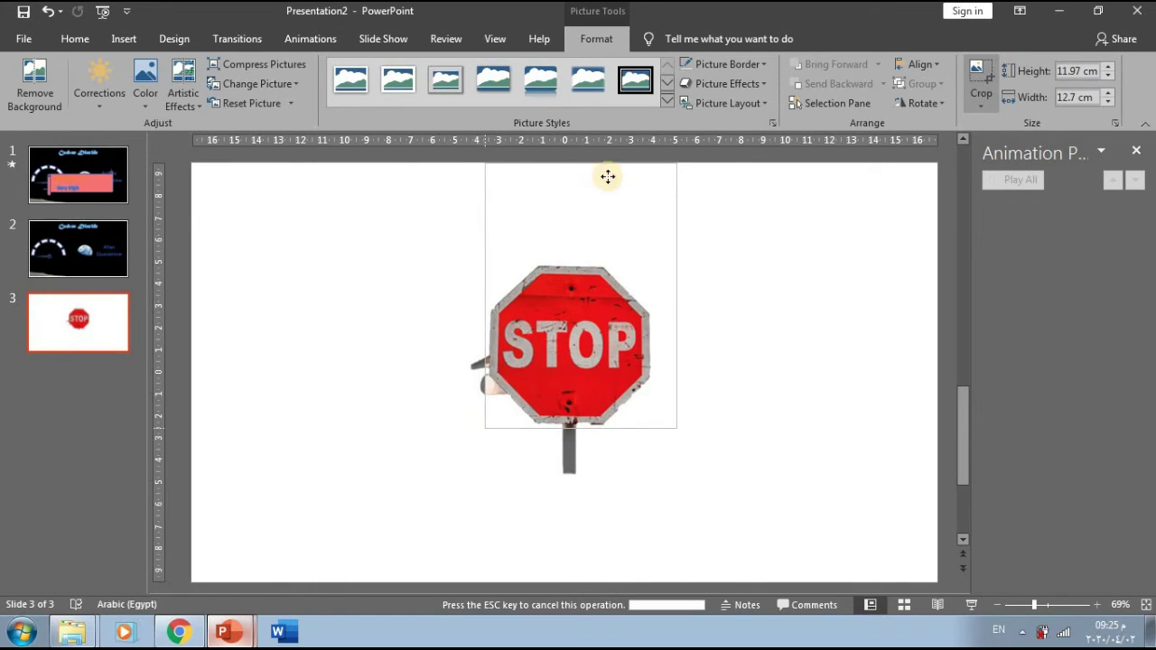
left_click_drag(668, 168, 655, 249)
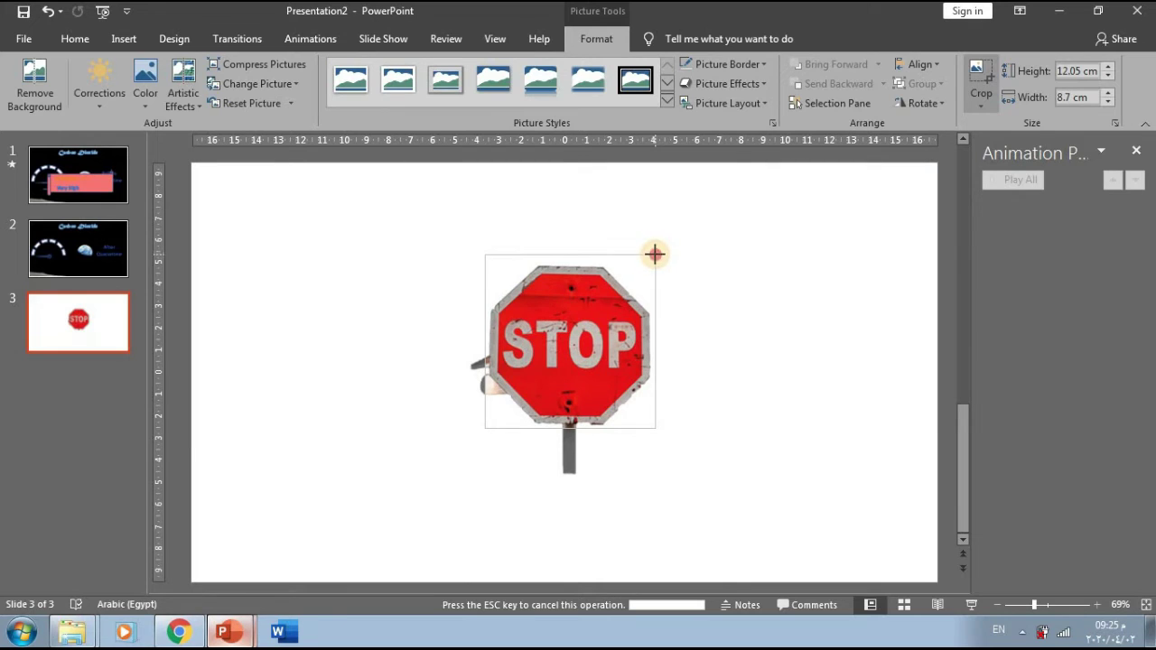
left_click_drag(654, 254, 655, 254)
left_click(980, 81)
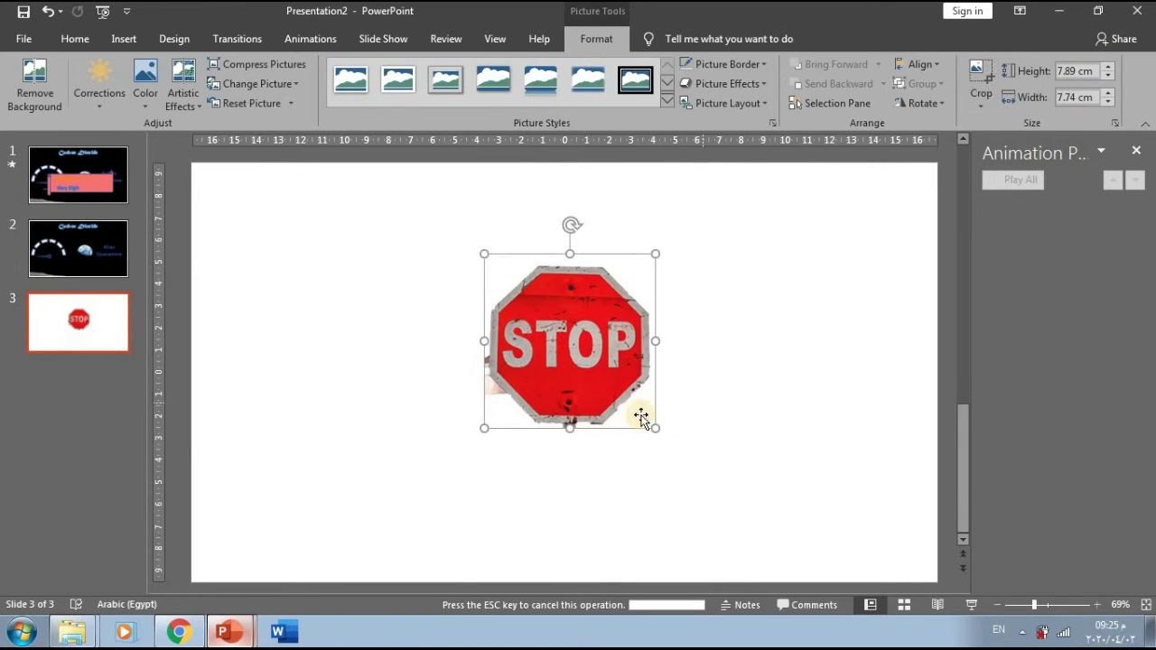
Shrink the cropped STOP picture to about 5.22 × 5.12 cm, then return to slide 1
left_click(596, 453)
left_click(582, 370)
left_click_drag(655, 428, 597, 317)
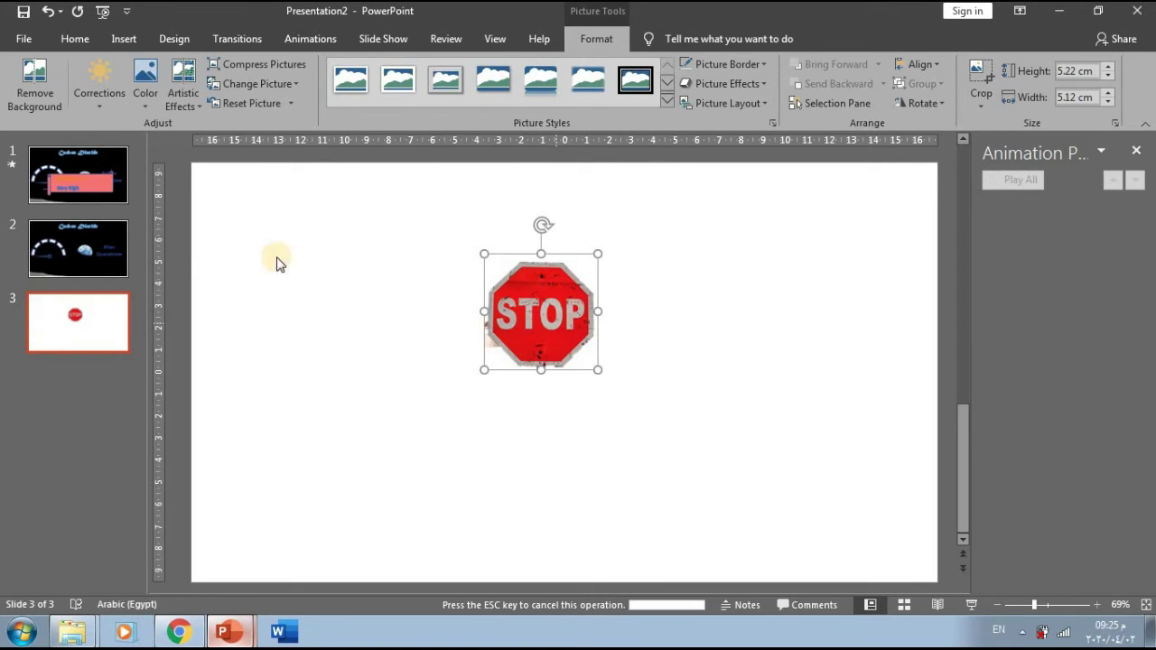
left_click(85, 186)
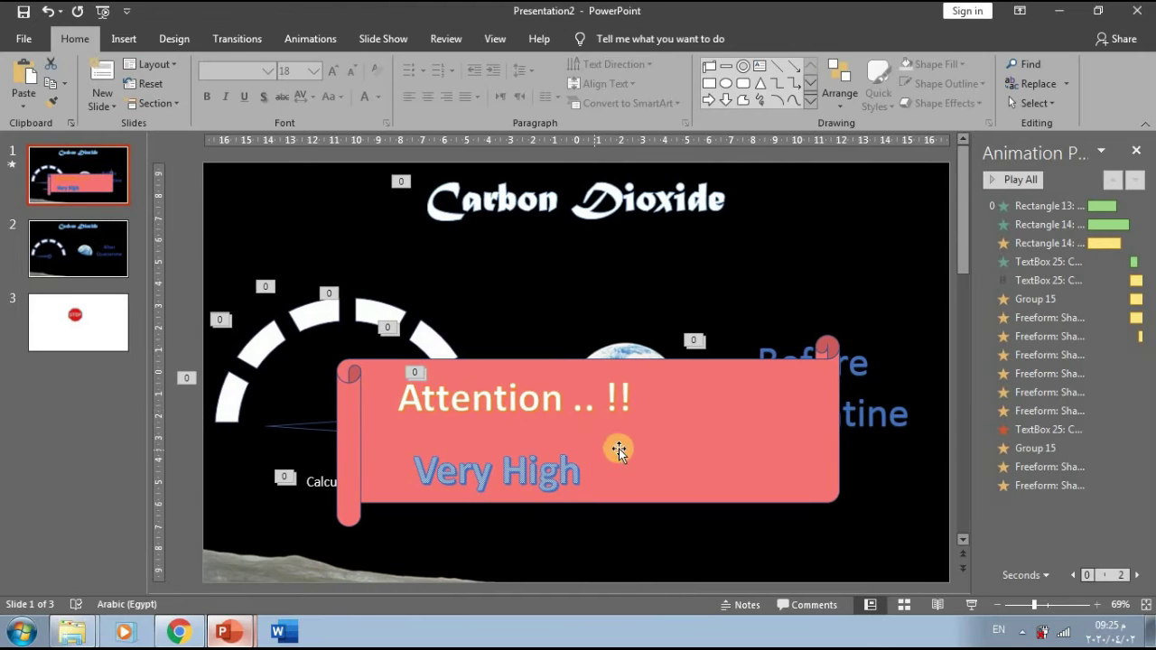
Paste the STOP sign onto the banner's right side, adjusting the banner size and Very High text
key("ctrl+v")
left_click_drag(619, 415, 763, 442)
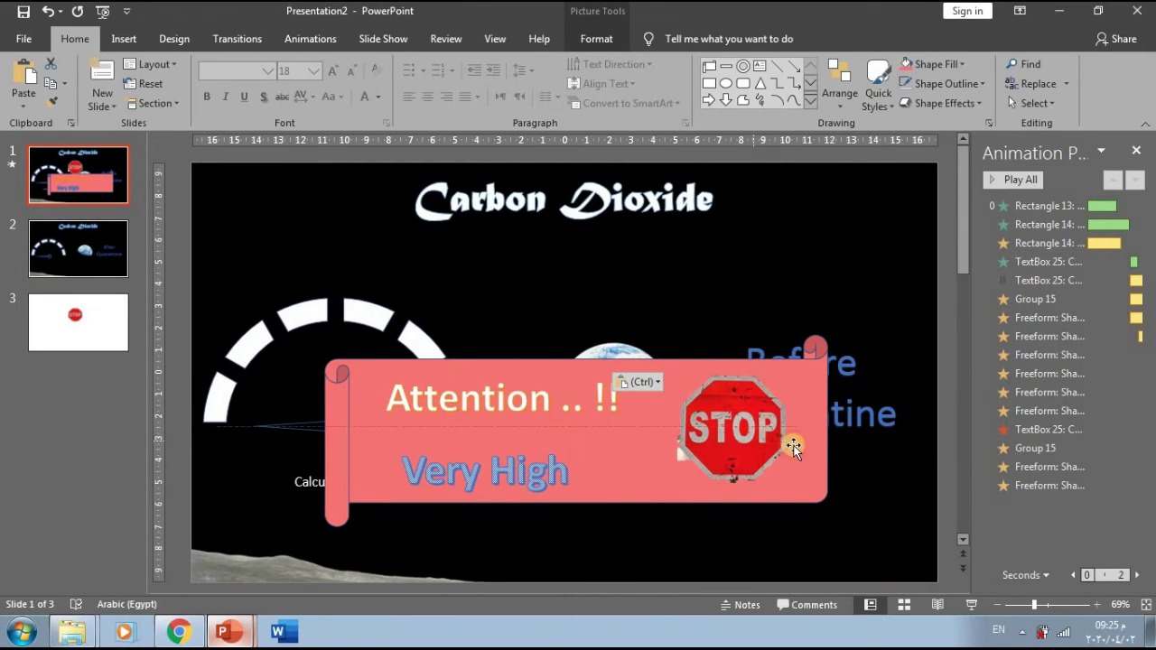
left_click(825, 379)
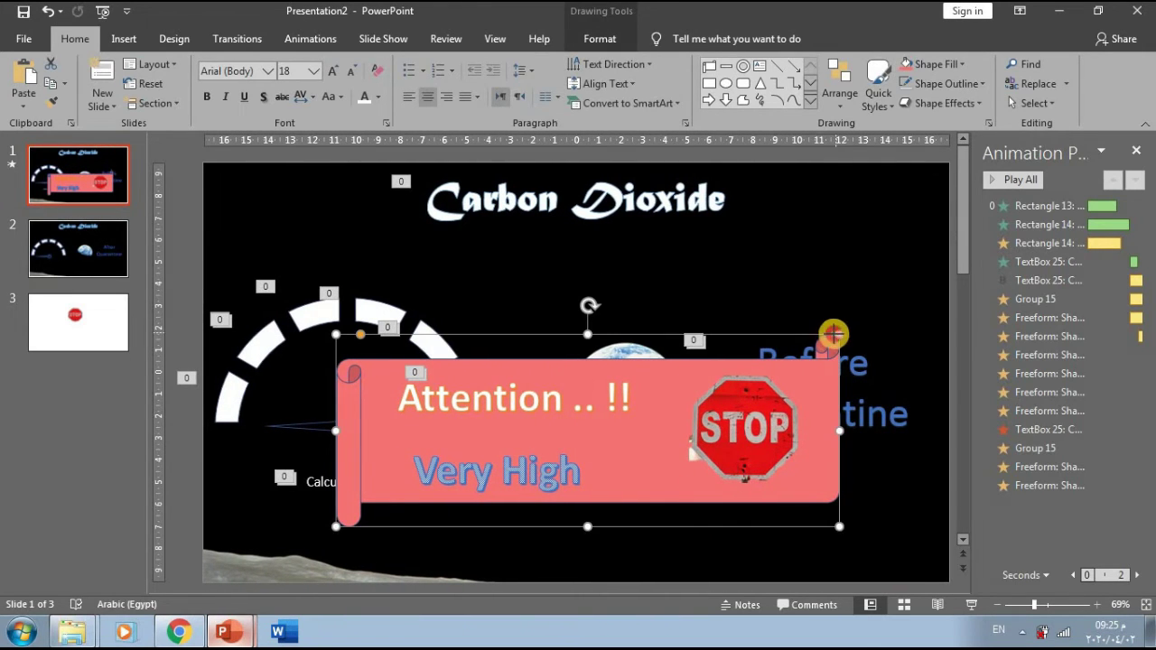
left_click_drag(832, 334, 808, 345)
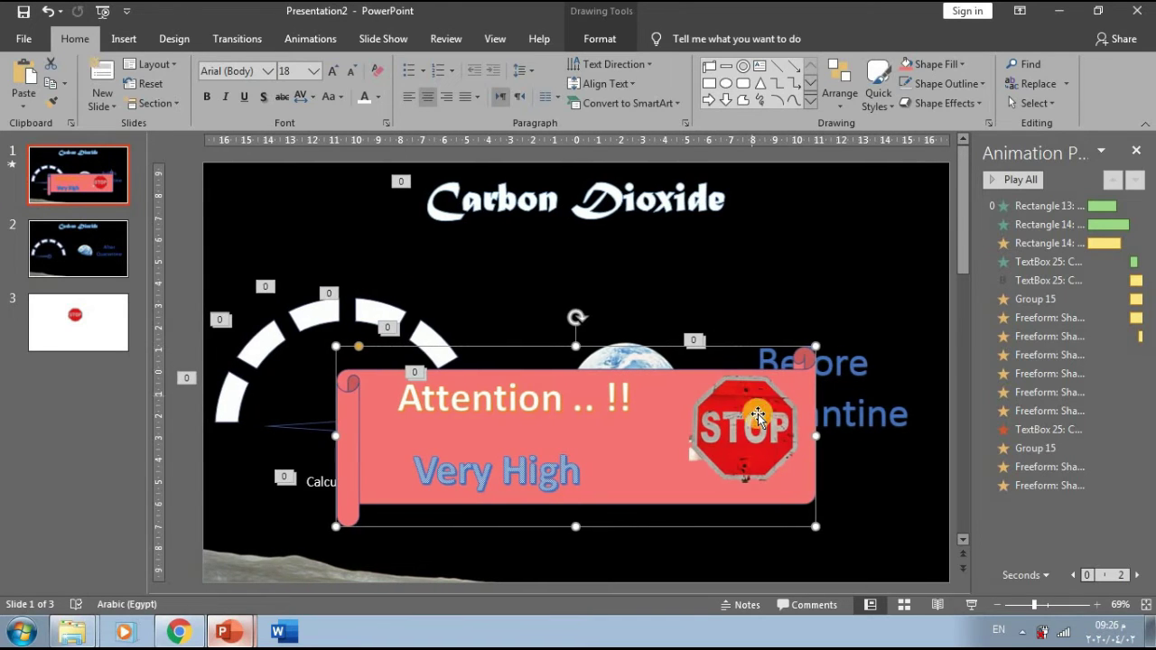
left_click_drag(757, 416, 735, 424)
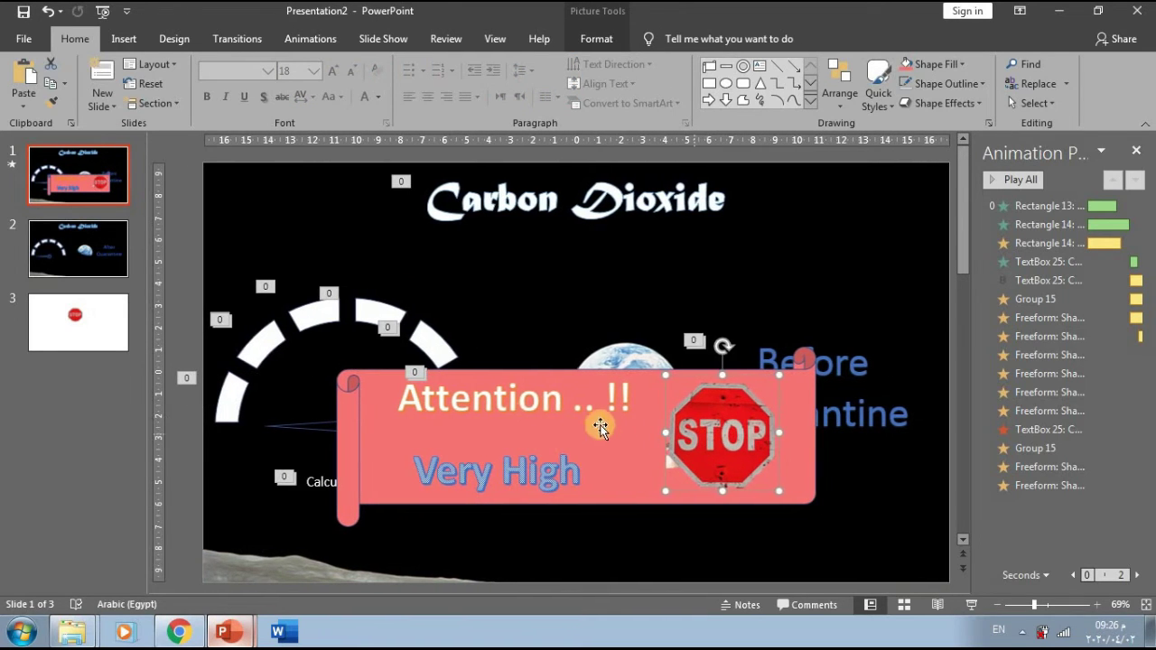
left_click(552, 451)
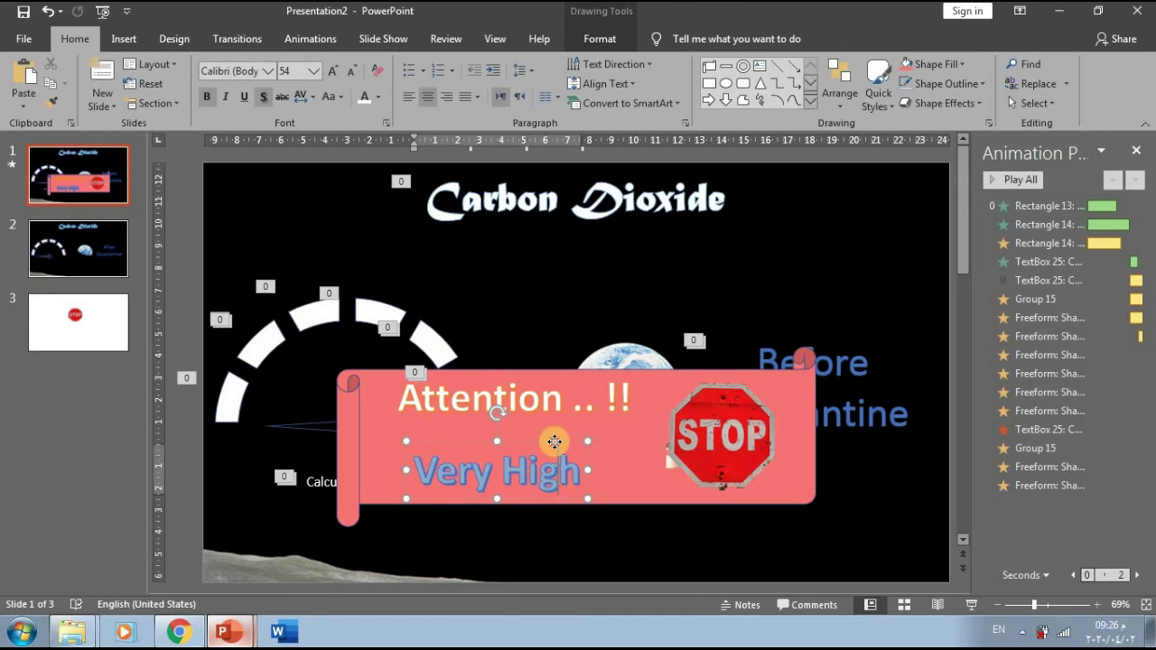
left_click_drag(553, 442, 567, 433)
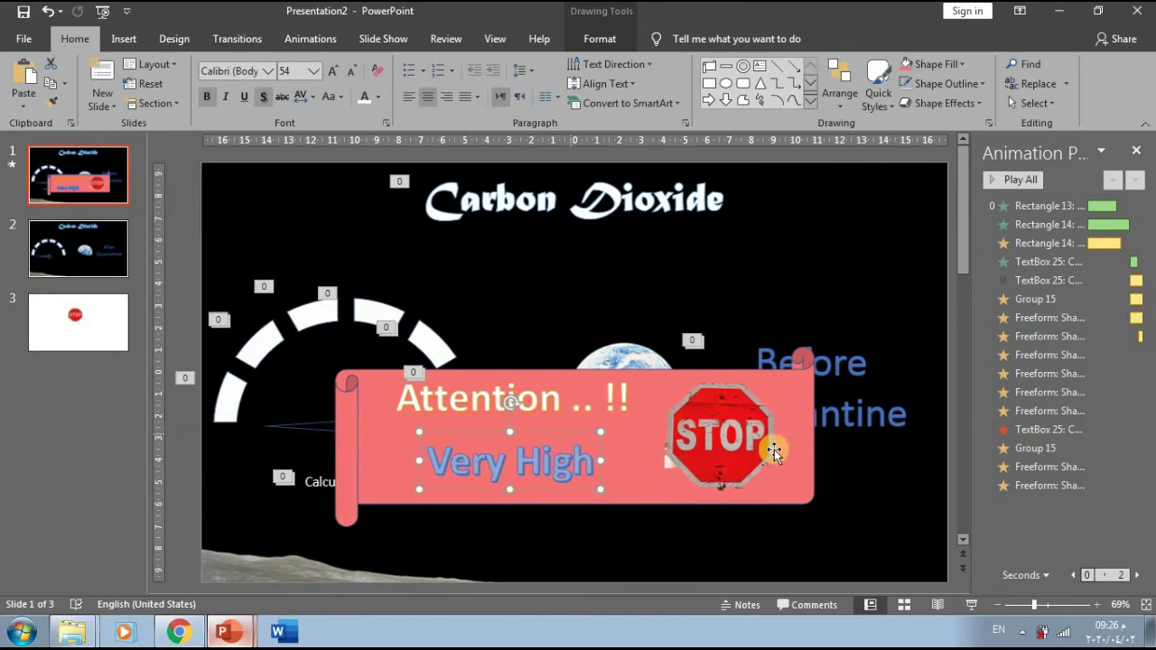
left_click(849, 484)
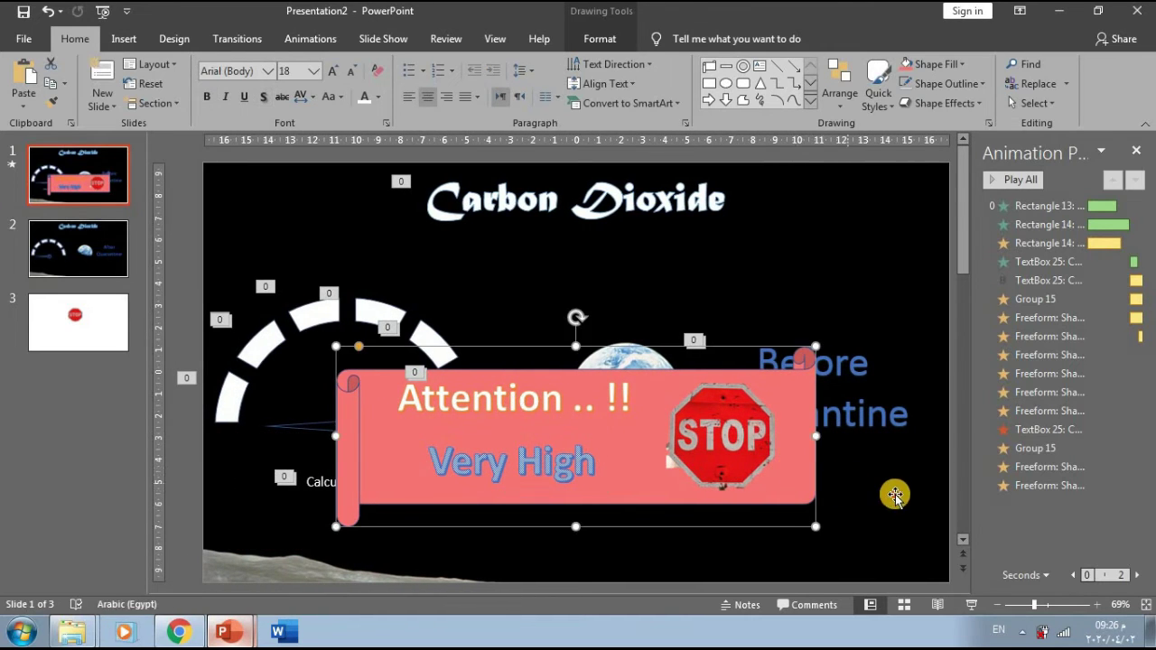
Group the banner, Attention text, Very High text and STOP picture into one object
left_click(813, 419)
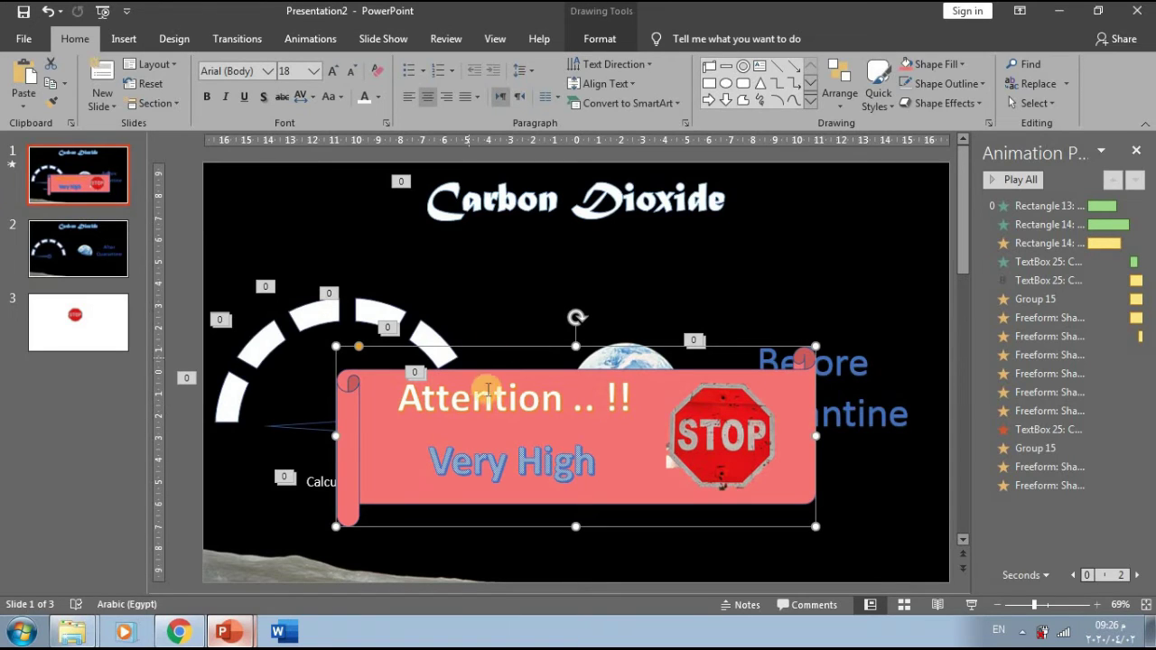
left_click(487, 388, "shift")
left_click(502, 451, "shift")
left_click(688, 441, "shift")
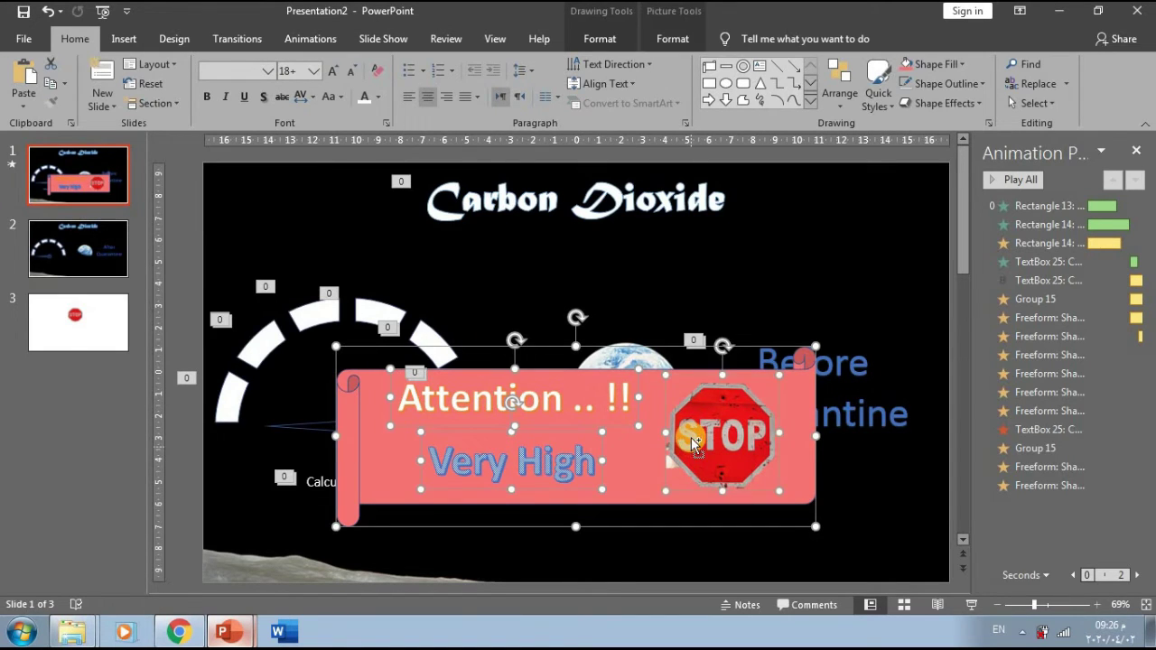
right_click(691, 437)
mouse_move(800, 258)
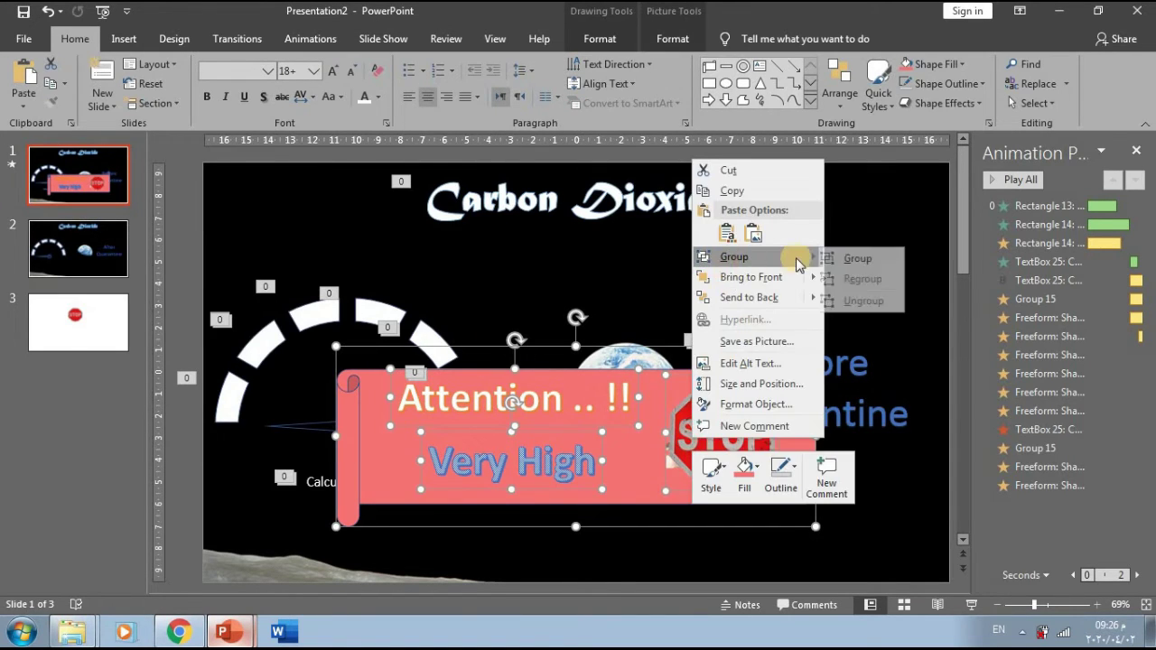
left_click(859, 259)
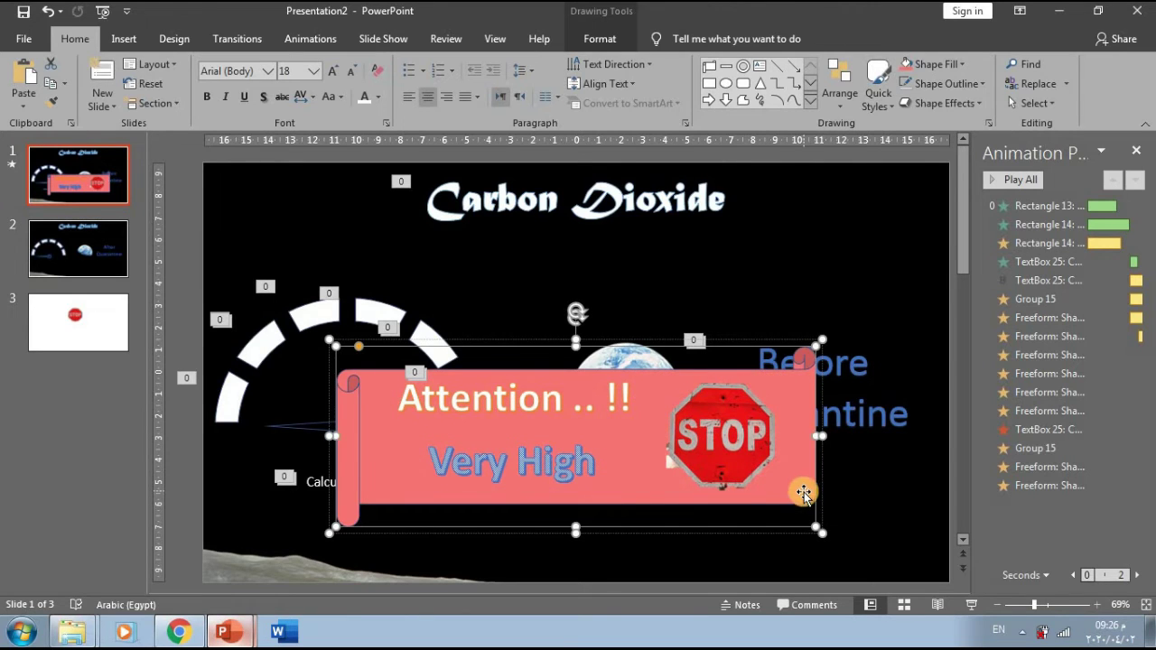
left_click(849, 522)
left_click(802, 479)
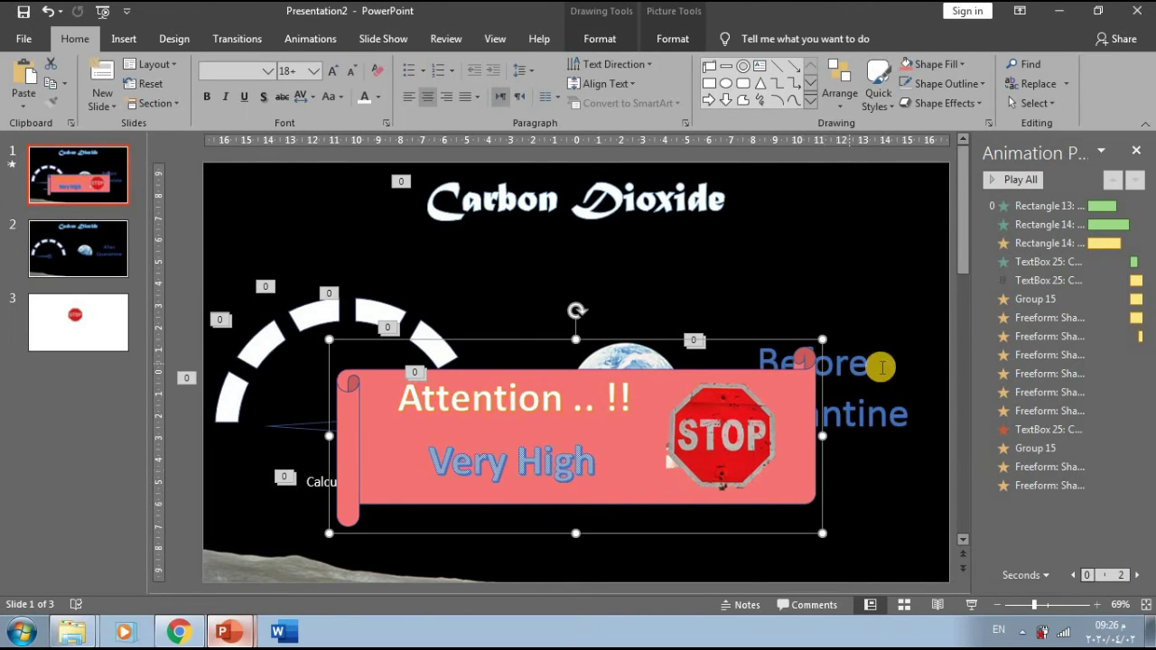
left_click(318, 41)
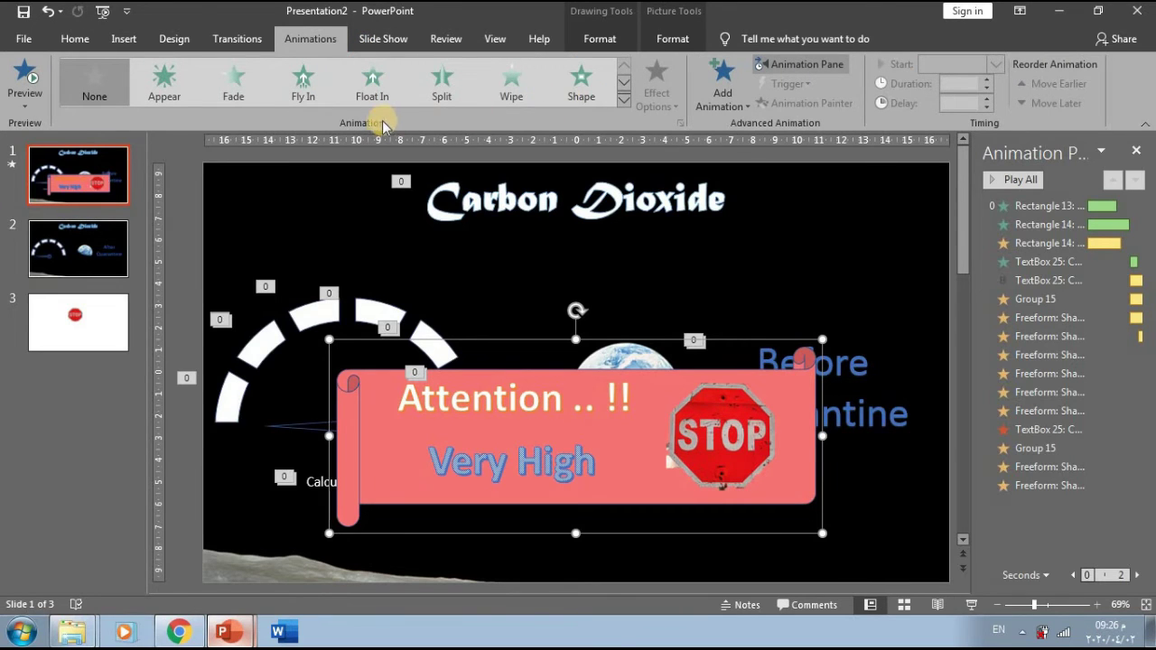
Give the banner group a Zoom entrance, replacing an initial Fly In from Top
left_click(317, 94)
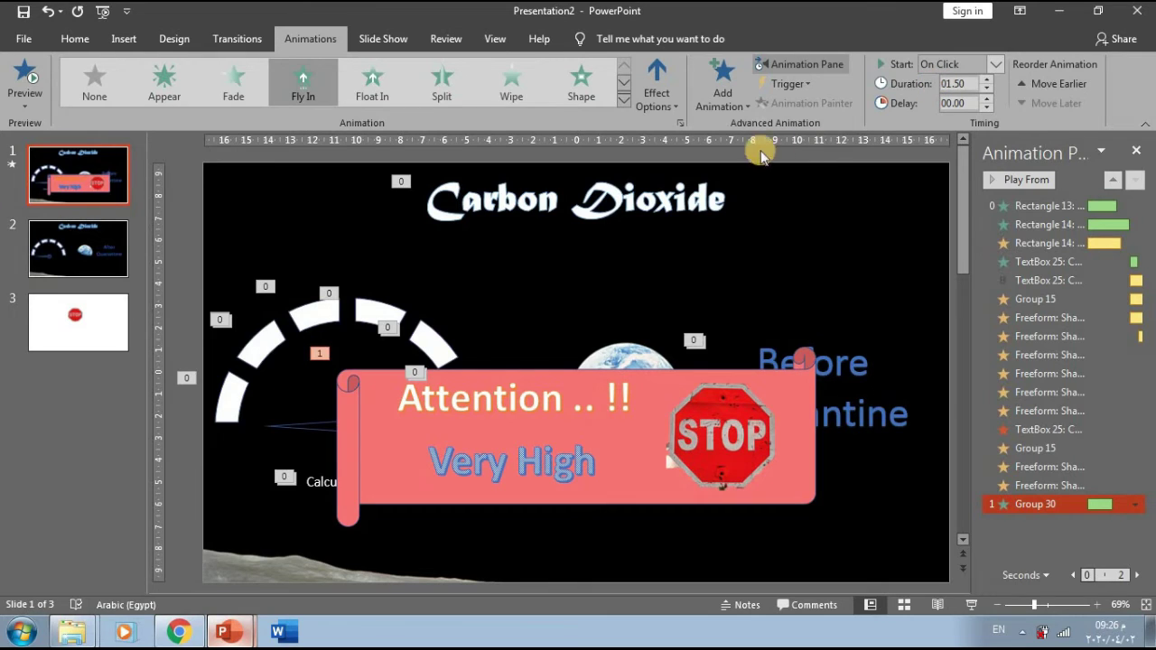
left_click(670, 106)
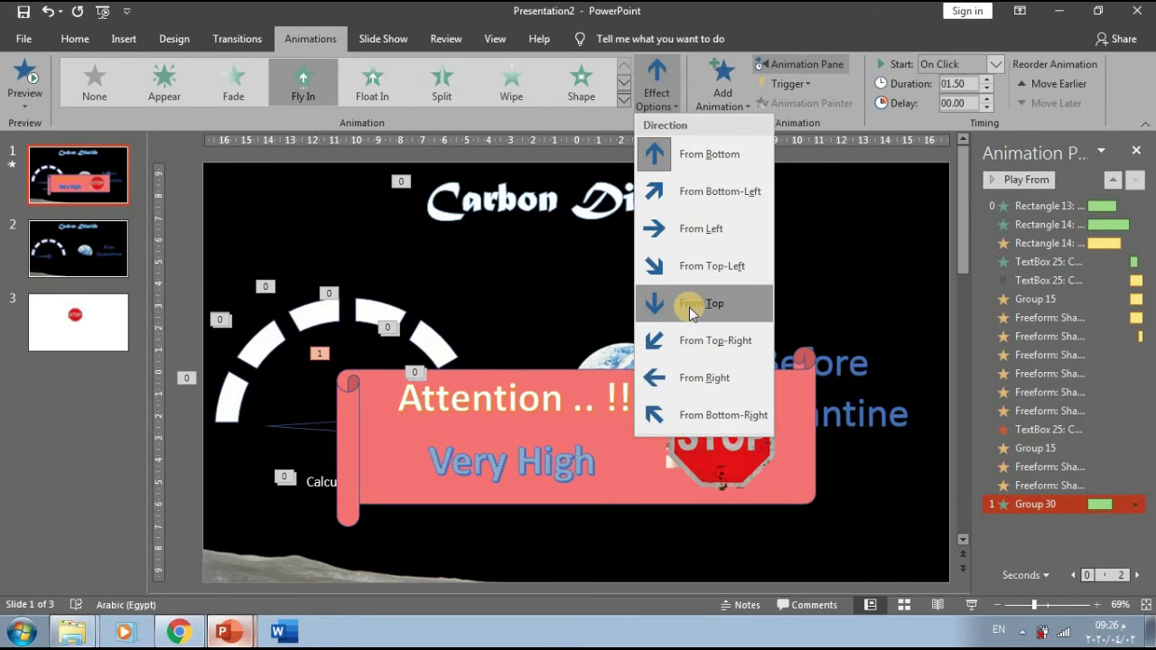
left_click(686, 306)
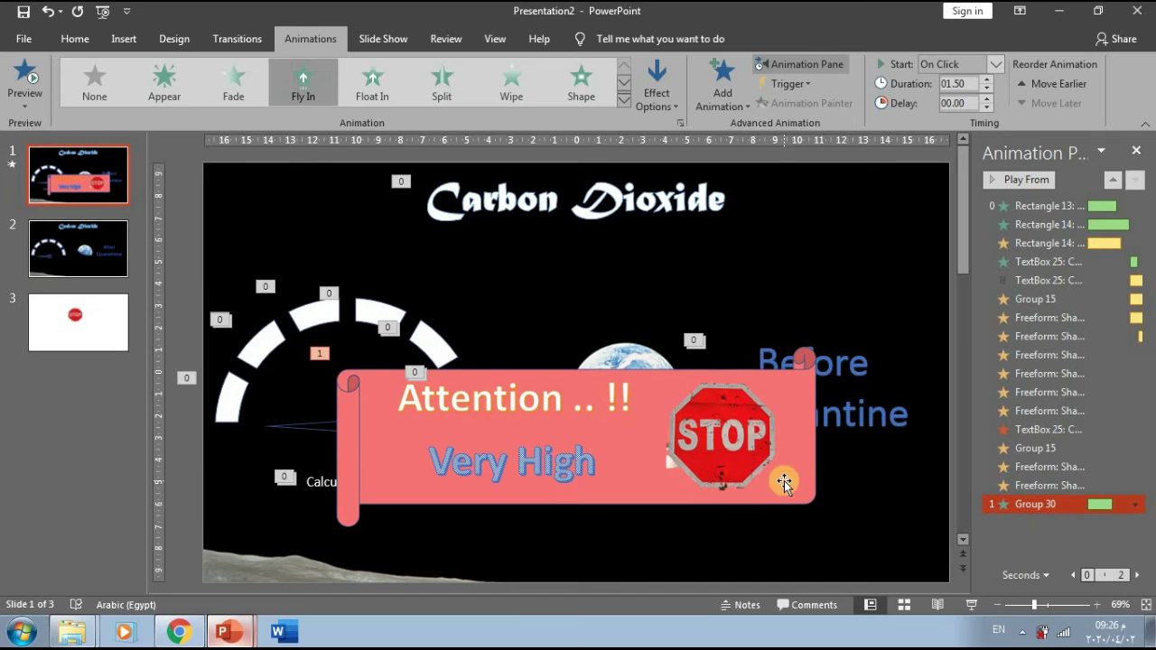
left_click(621, 99)
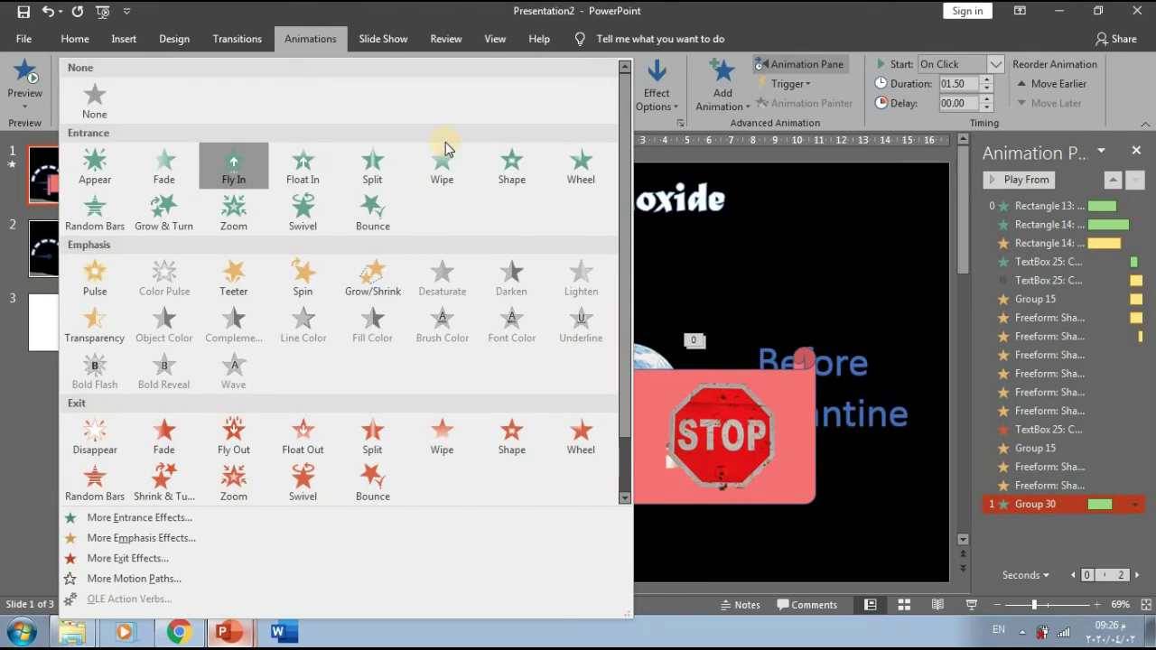
left_click(233, 210)
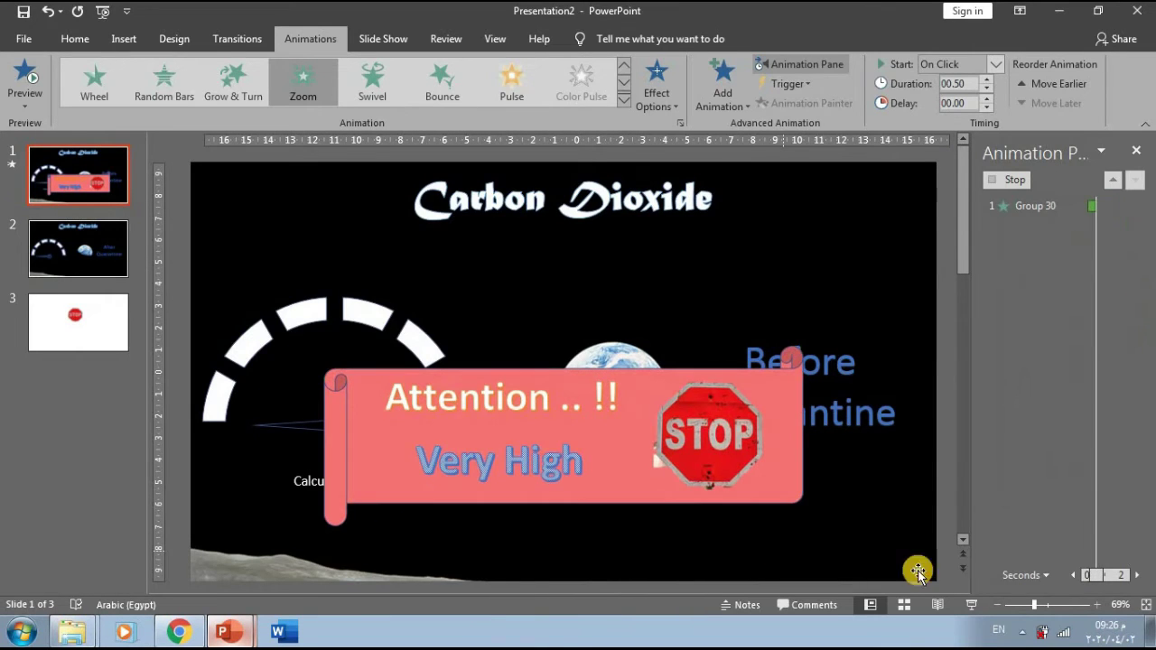
Set the Group 30 Zoom entrance to start After Previous
left_click(1038, 504)
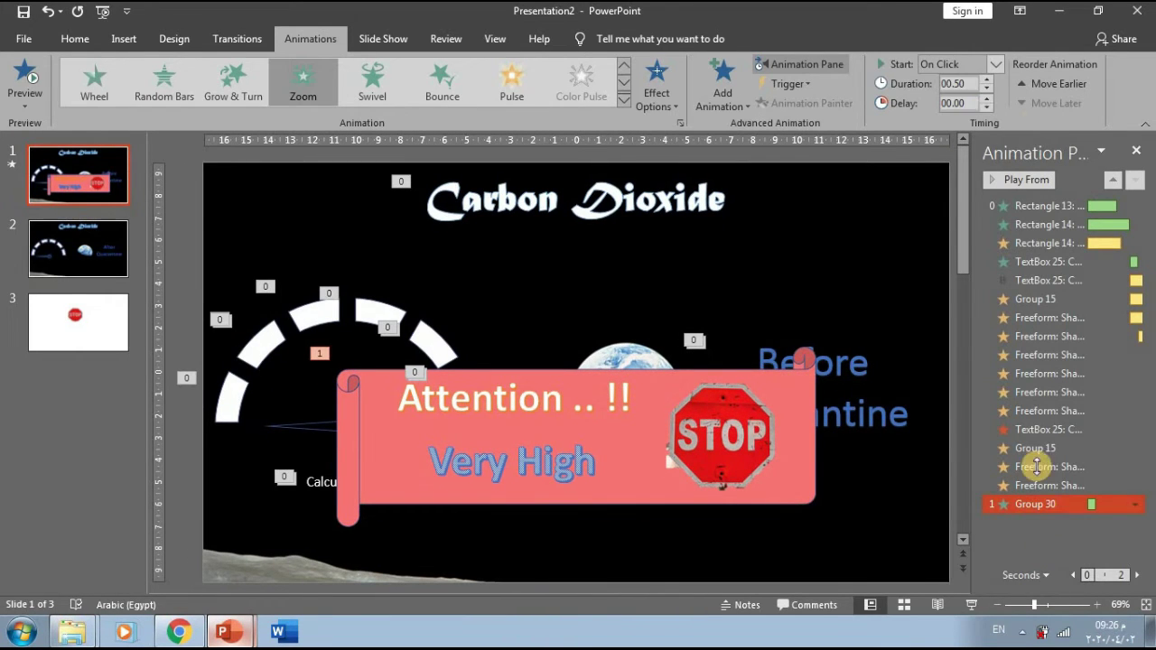
left_click(994, 65)
left_click(950, 113)
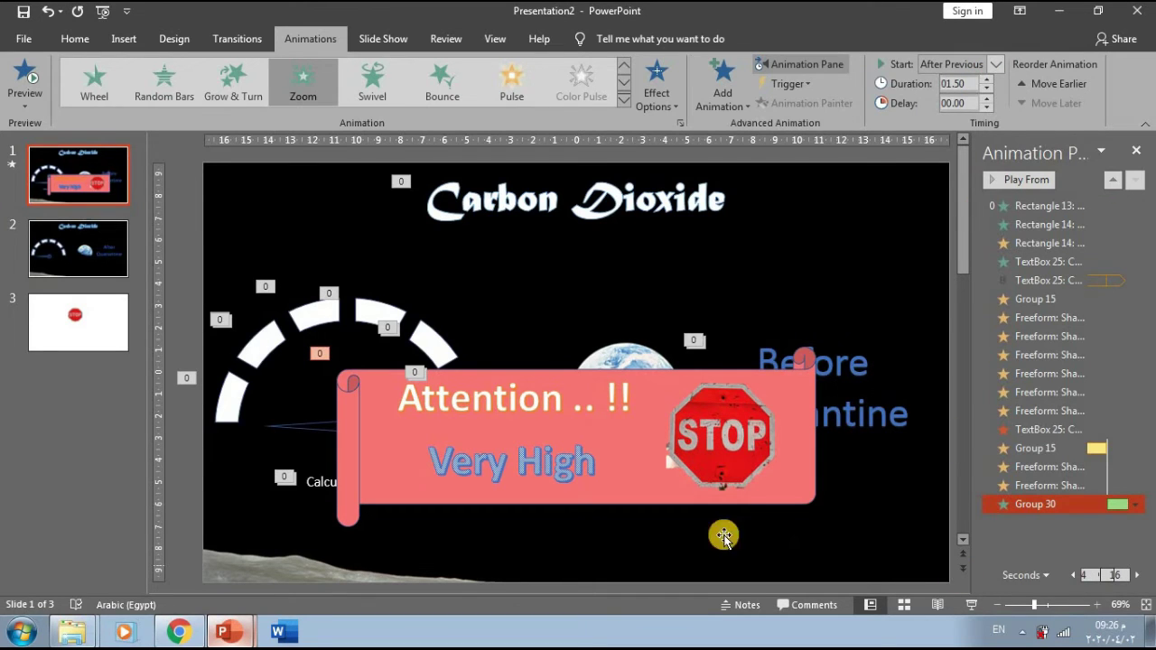
left_click(804, 489)
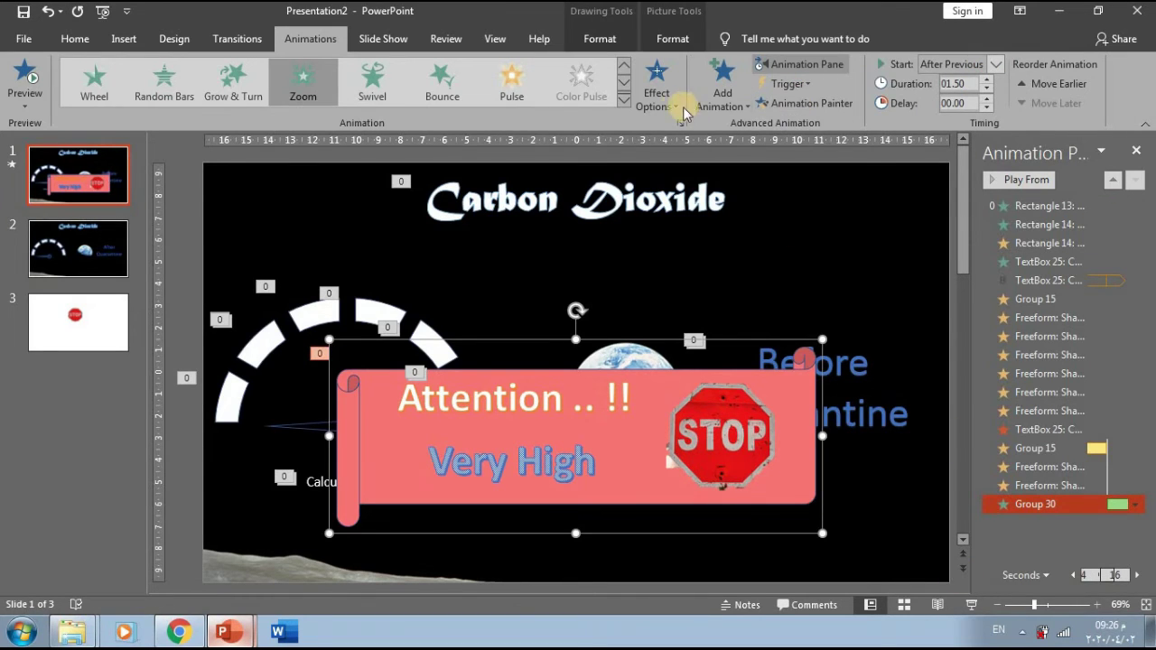
left_click(721, 90)
Add a Fly Out exit to the banner group, starting After Previous
scroll(778, 357, "down", 3)
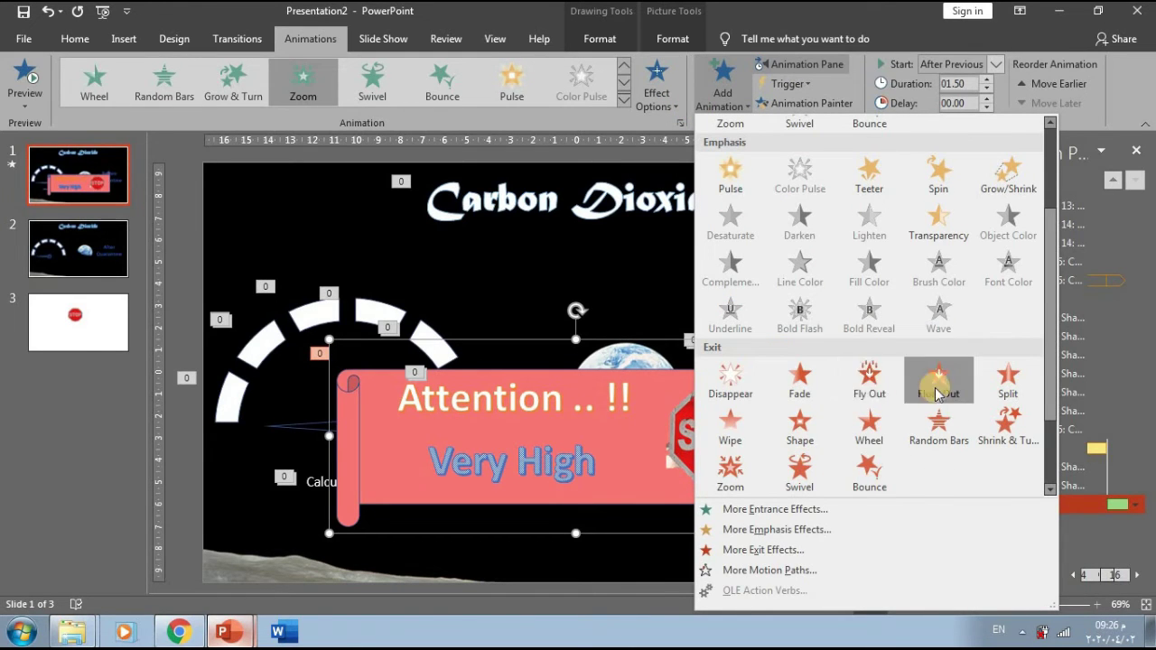
left_click(868, 379)
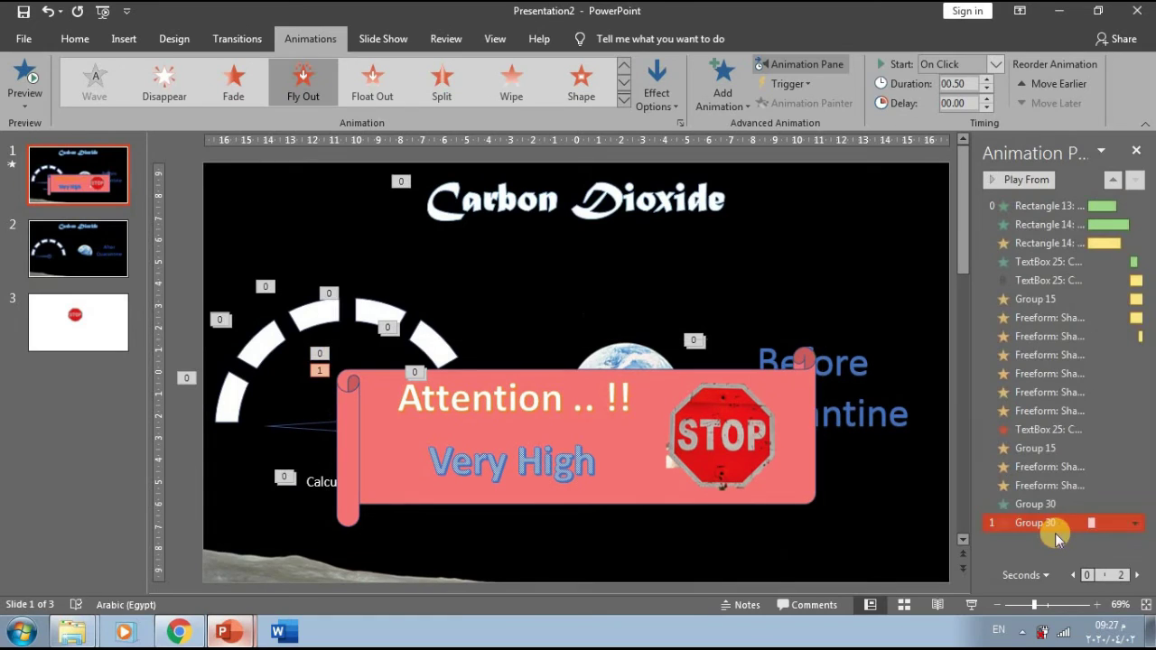
left_click(995, 64)
left_click(948, 110)
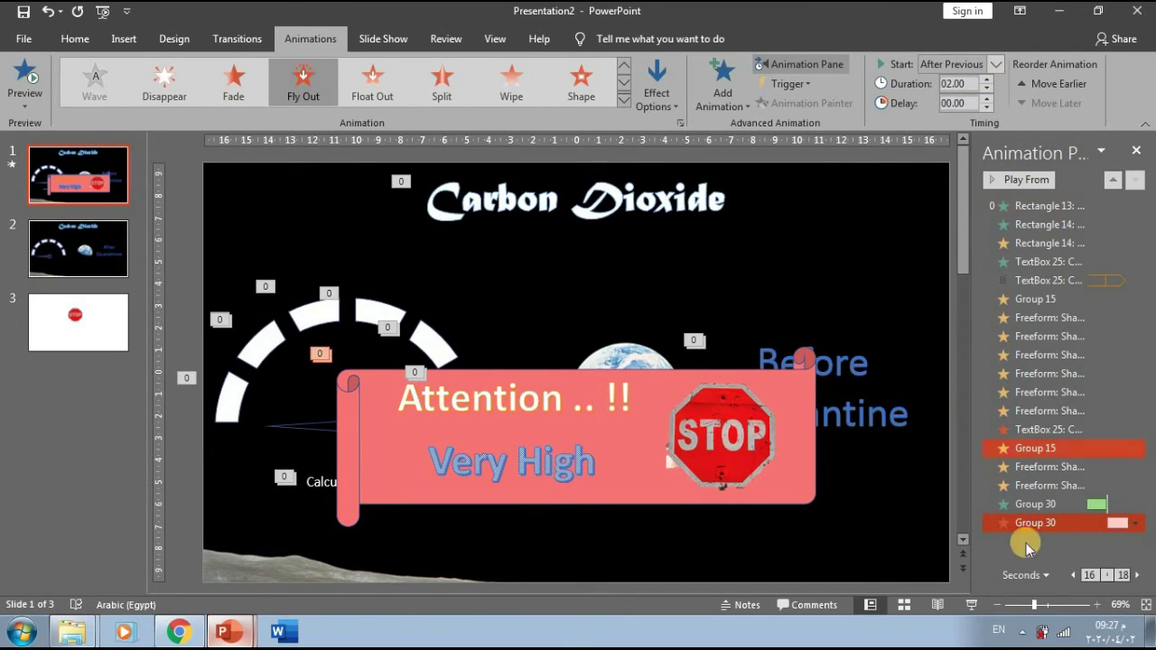
left_click(787, 489)
Move slide 1's STOP banner to the top right and delete the old After Quarantine slide
mouse_move(787, 487)
left_mouse_down()
mouse_move(816, 416)
mouse_move(894, 310)
left_mouse_up()
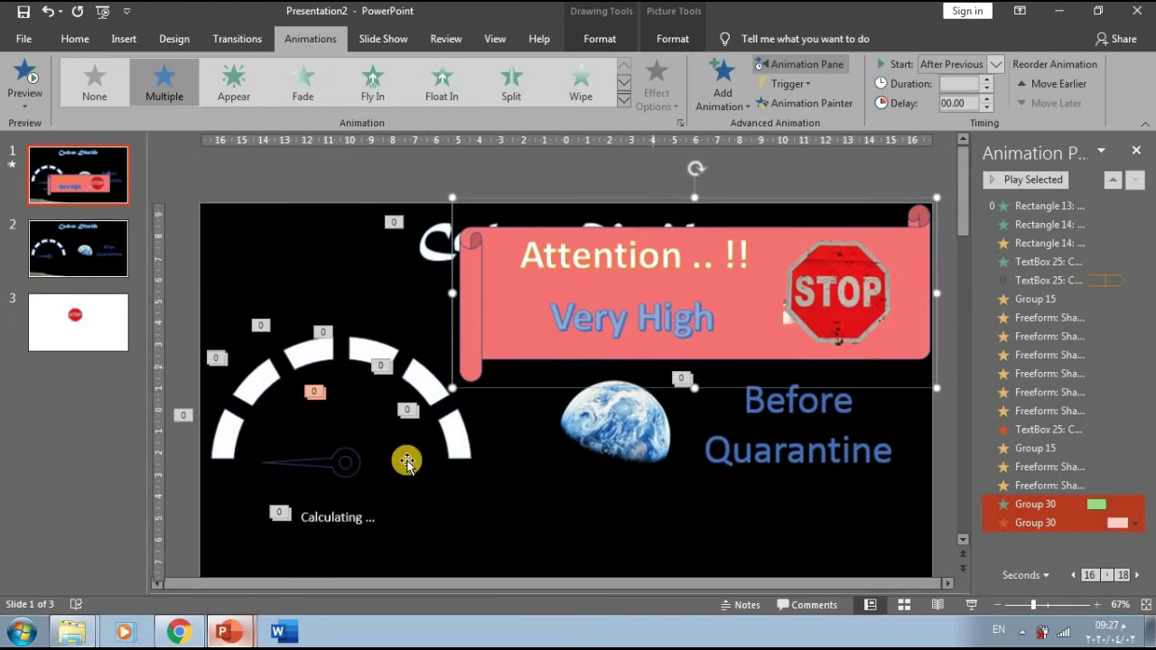
left_click(458, 441)
scroll(459, 441, "down", 1)
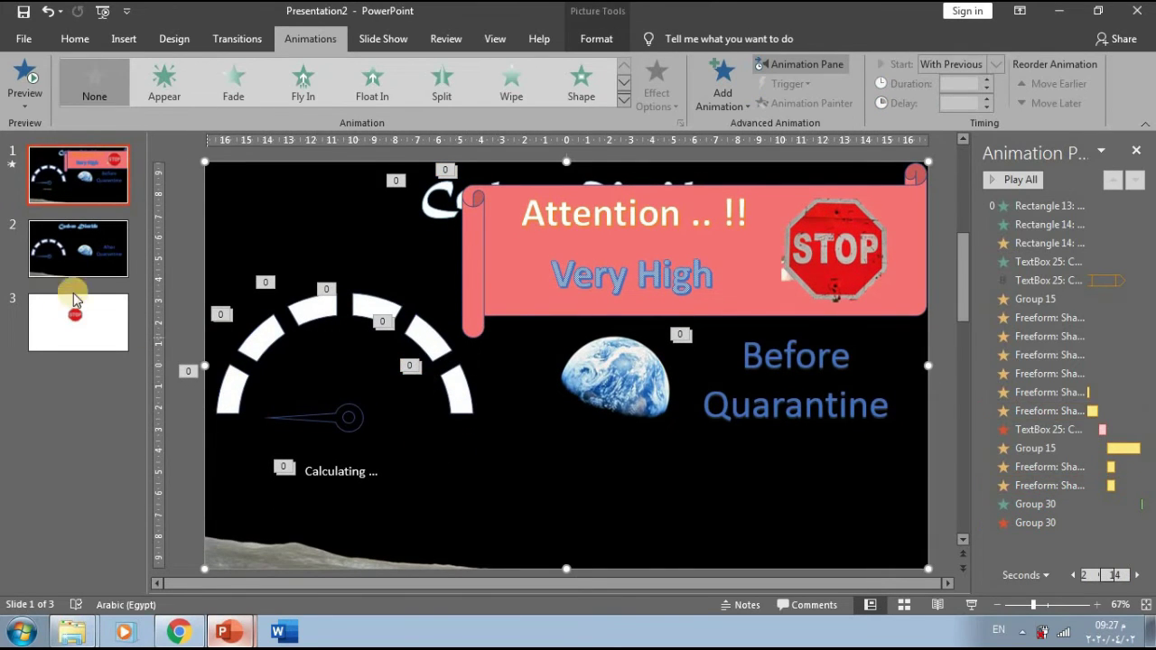
left_click(80, 263)
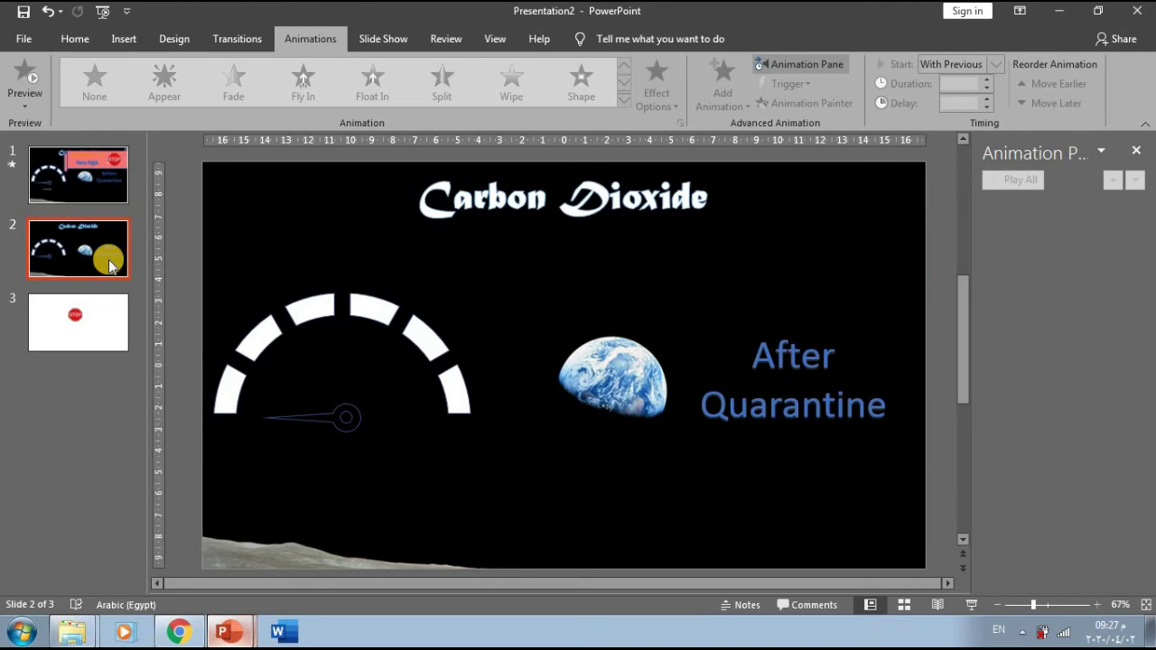
key("Delete")
Duplicate slide 1, delete the banner from the copy, and change 'Before' to 'After'
left_click(103, 191)
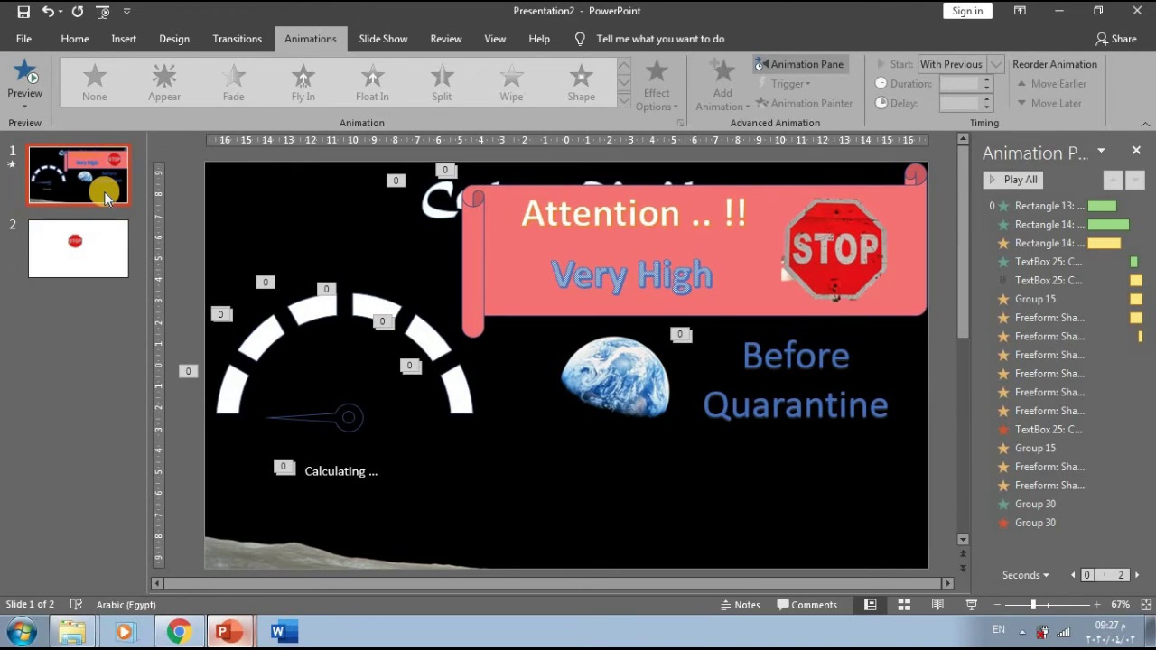
key("ctrl+d")
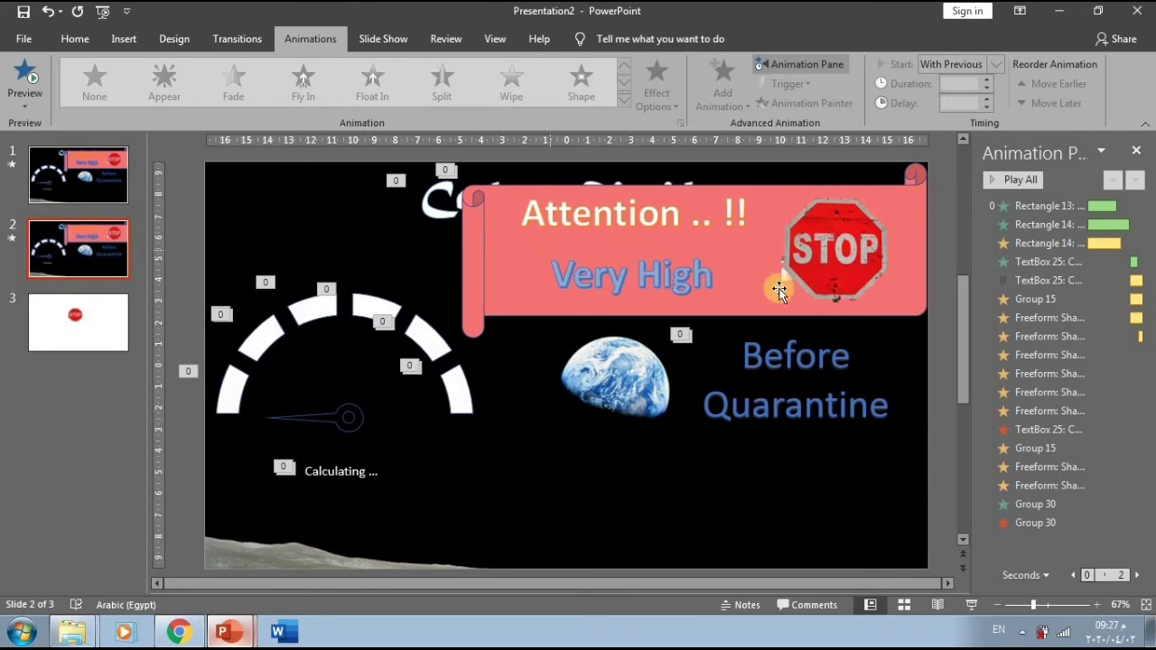
left_click_drag(919, 312, 814, 480)
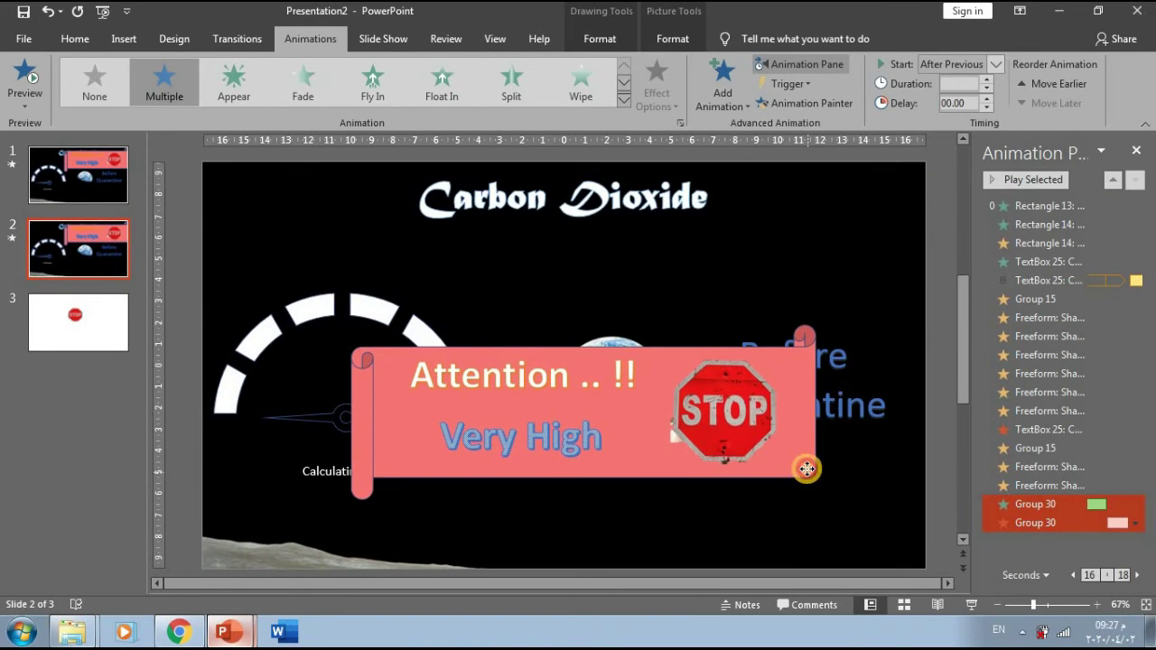
left_click_drag(814, 480, 804, 469)
left_click(62, 233)
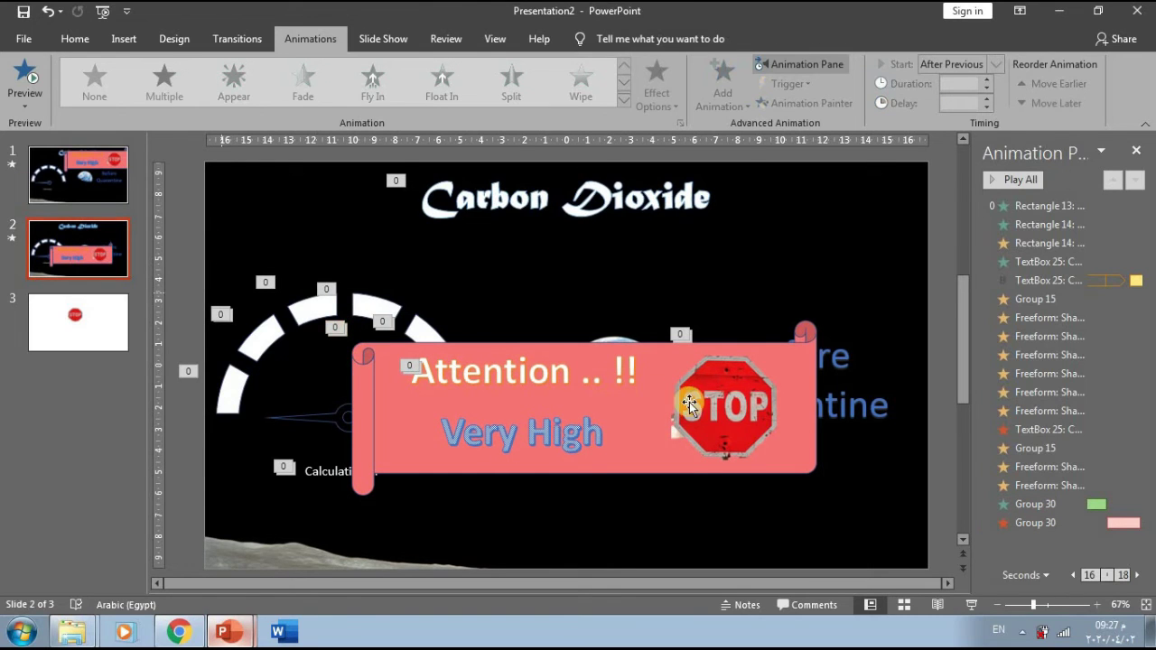
left_click(778, 452)
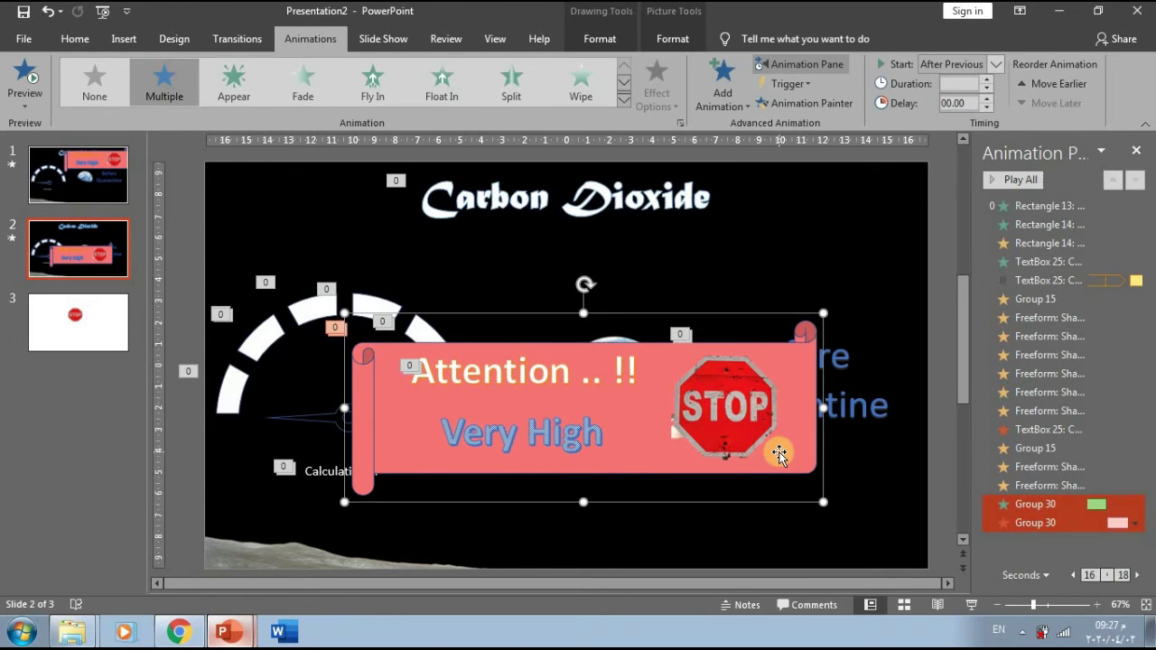
key("Delete")
double_click(815, 361)
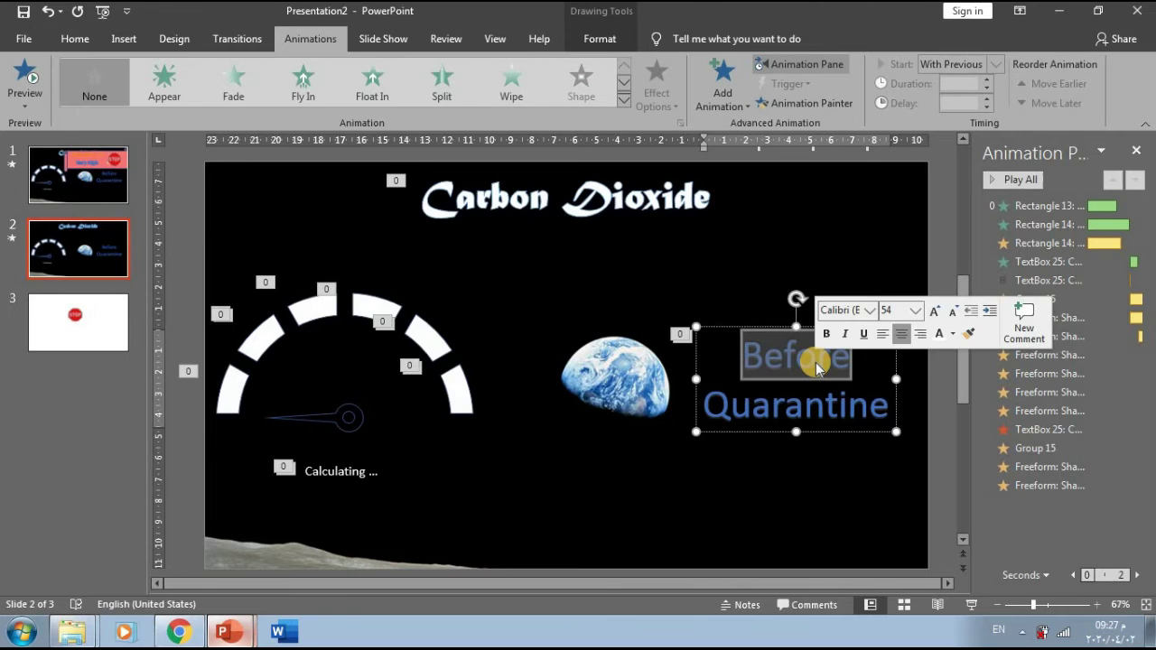
type("After")
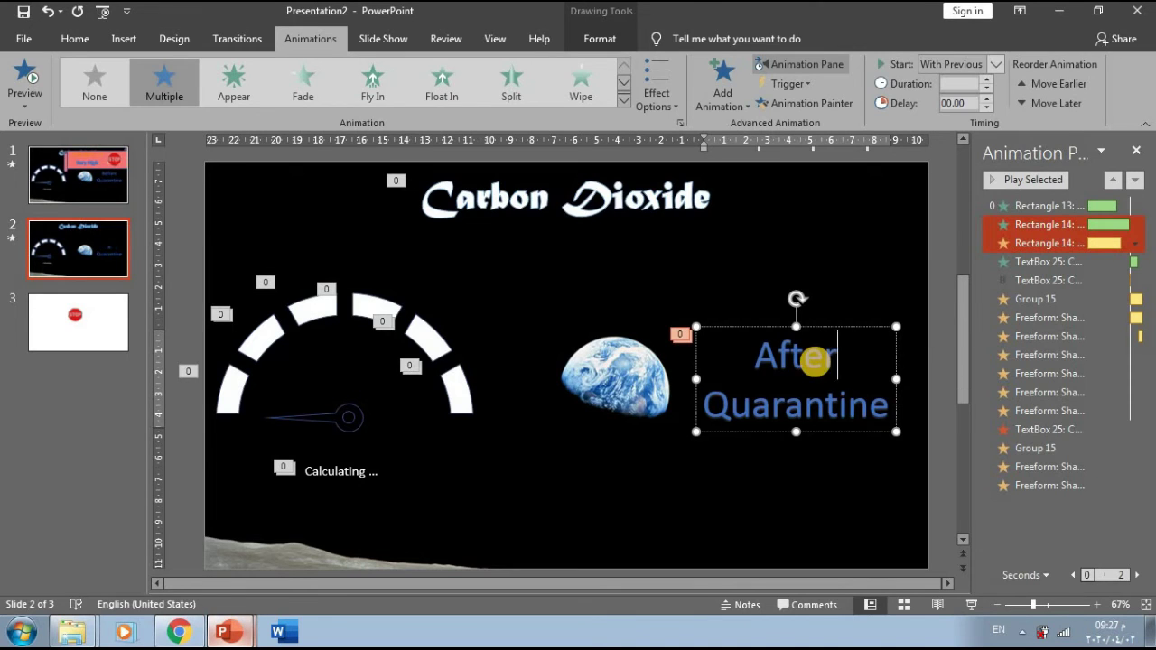
left_click(605, 468)
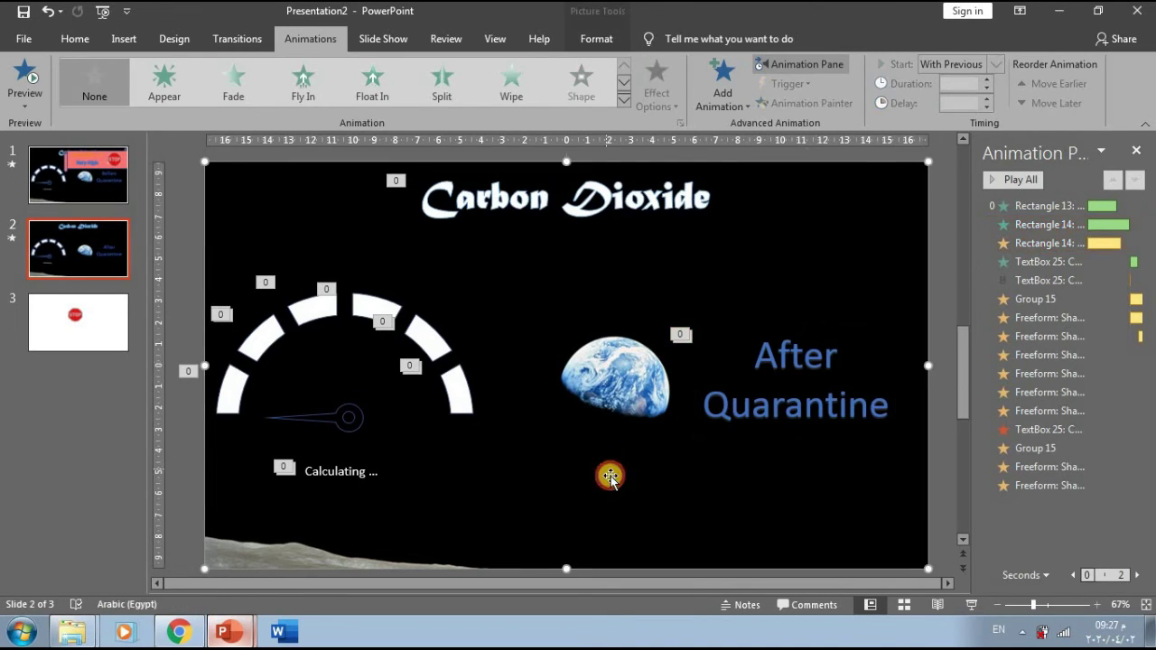
Change the Group 15 Spin amount to a custom 120° counterclockwise
left_click(334, 424)
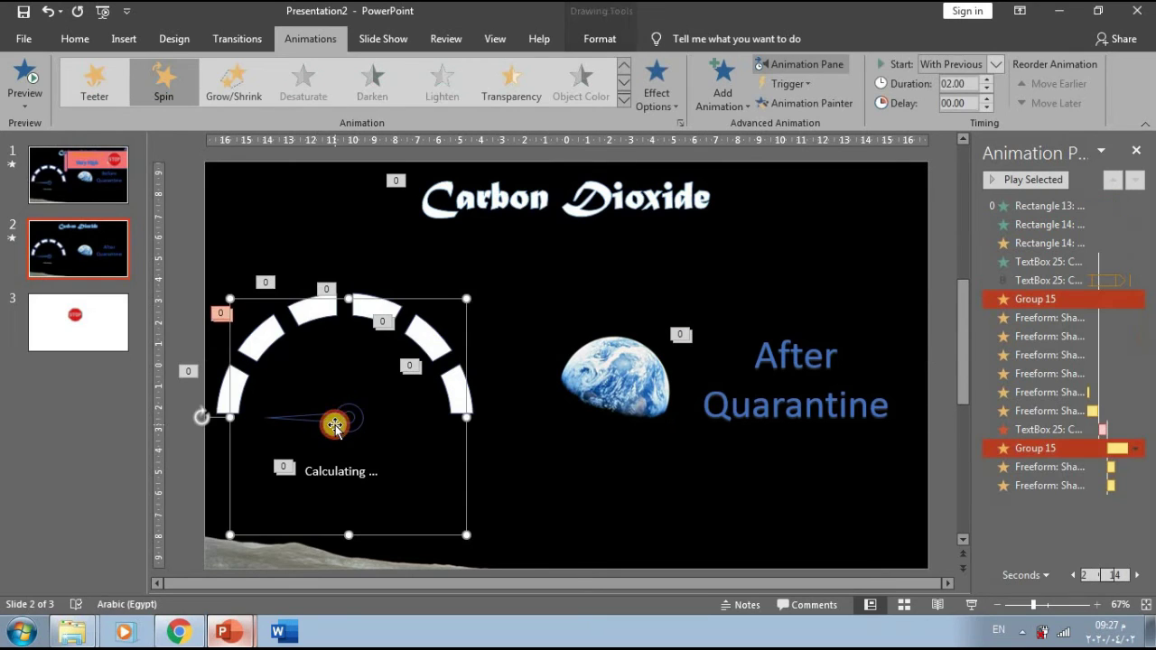
left_click(1056, 447)
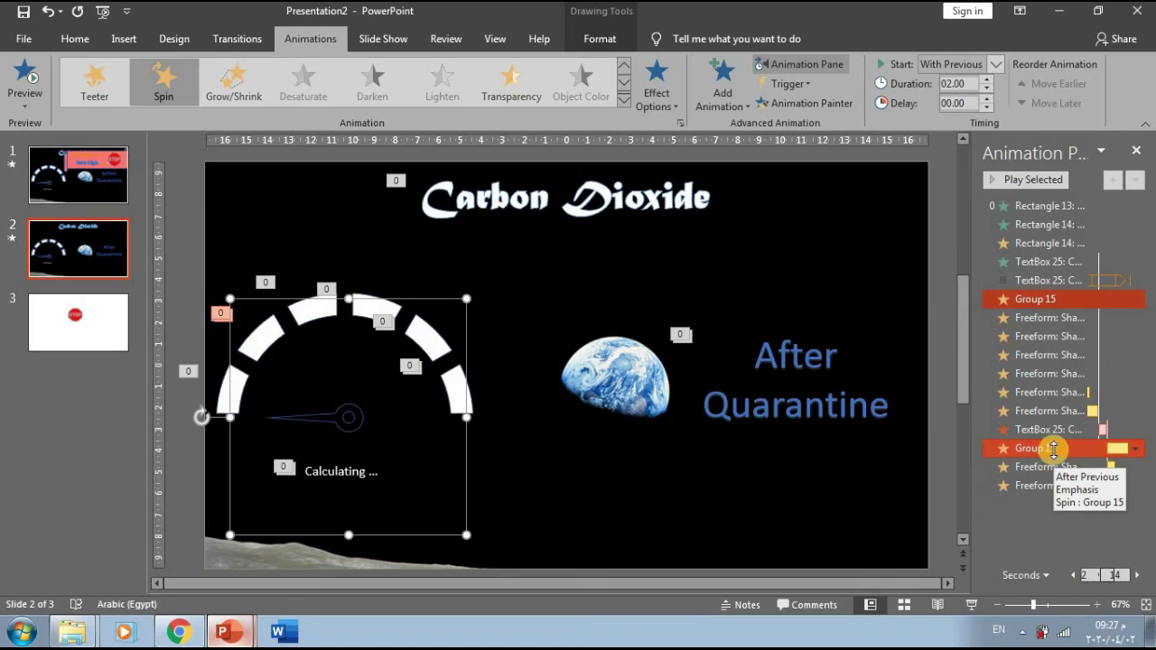
double_click(1053, 448)
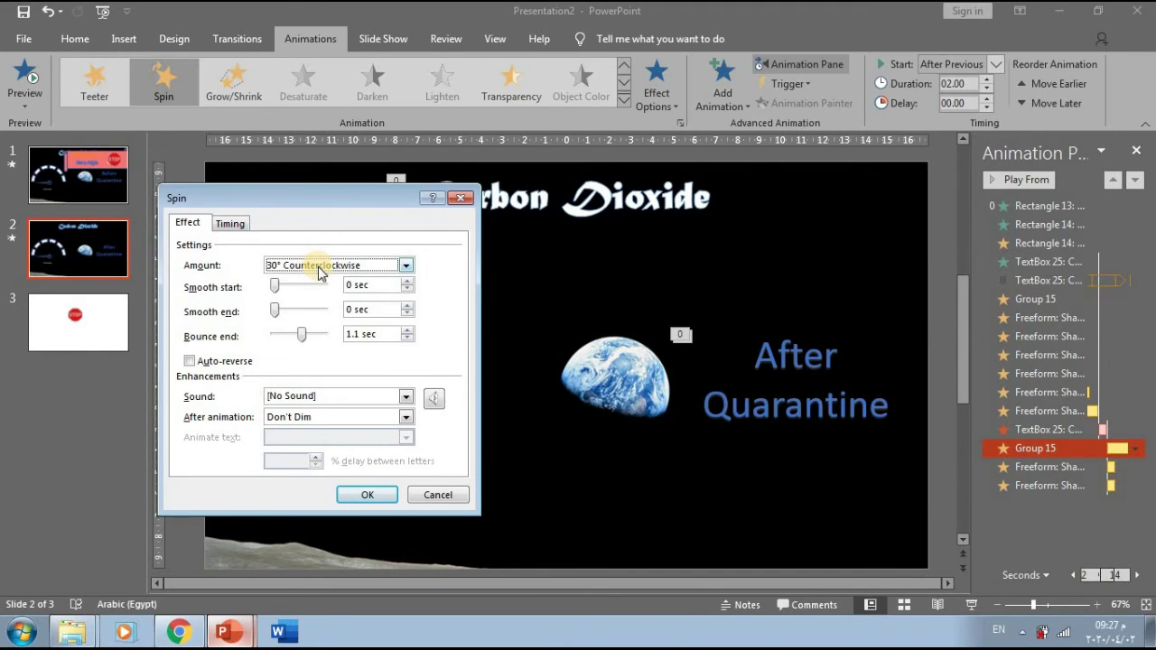
left_click(407, 269)
type("120")
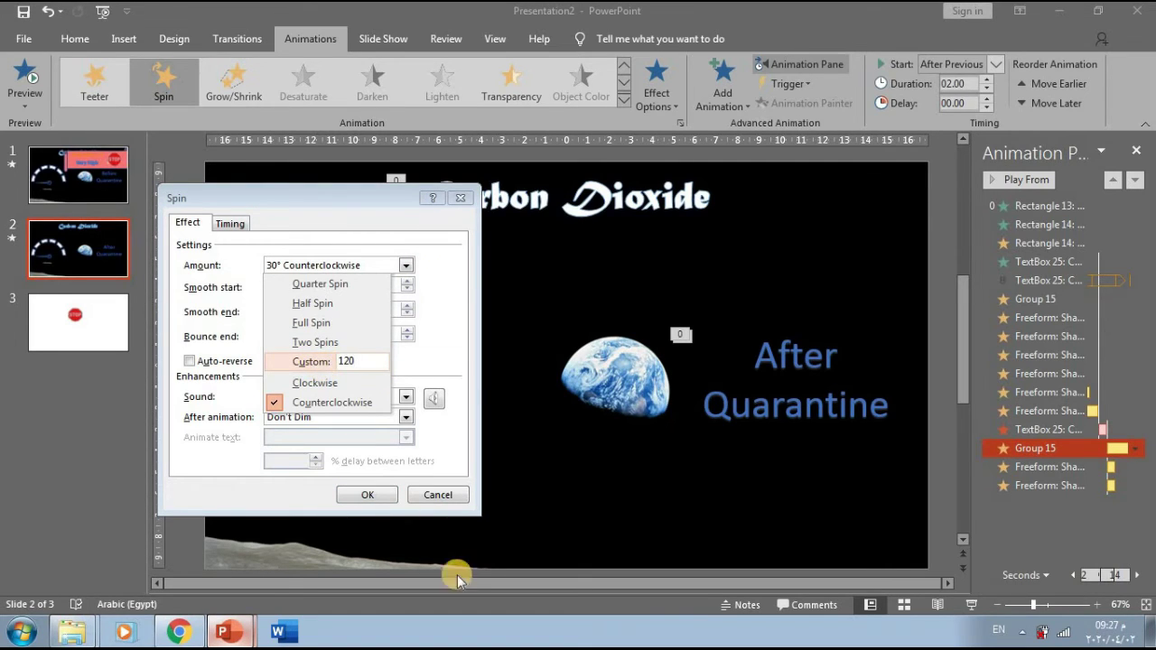
left_click(370, 494)
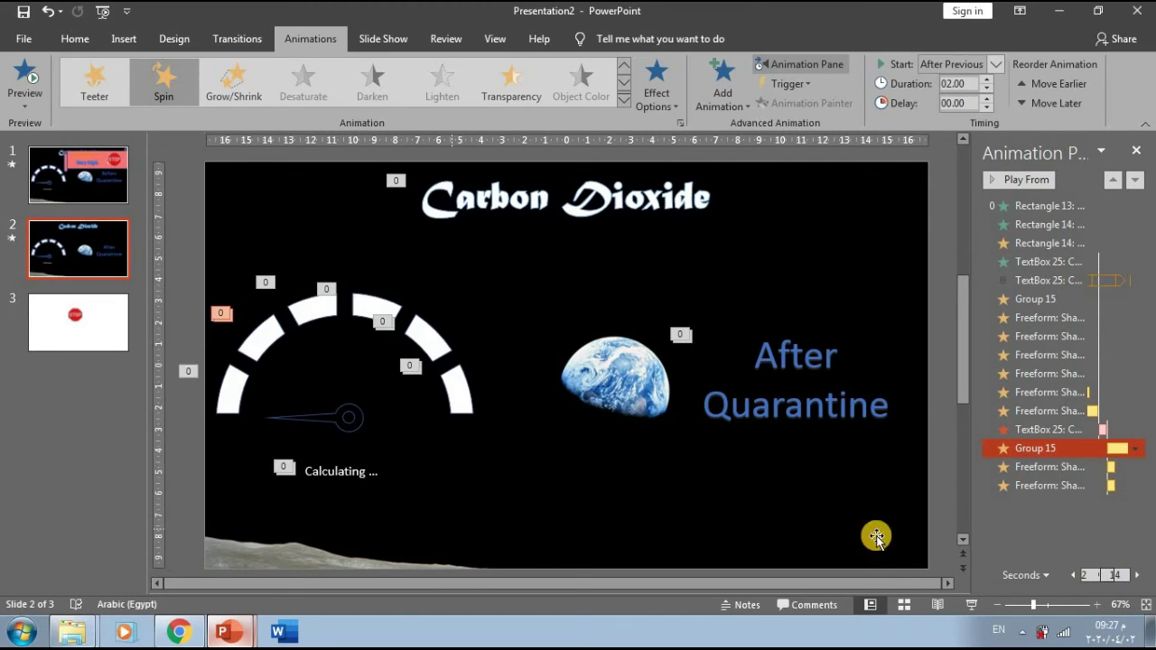
left_click(1053, 524)
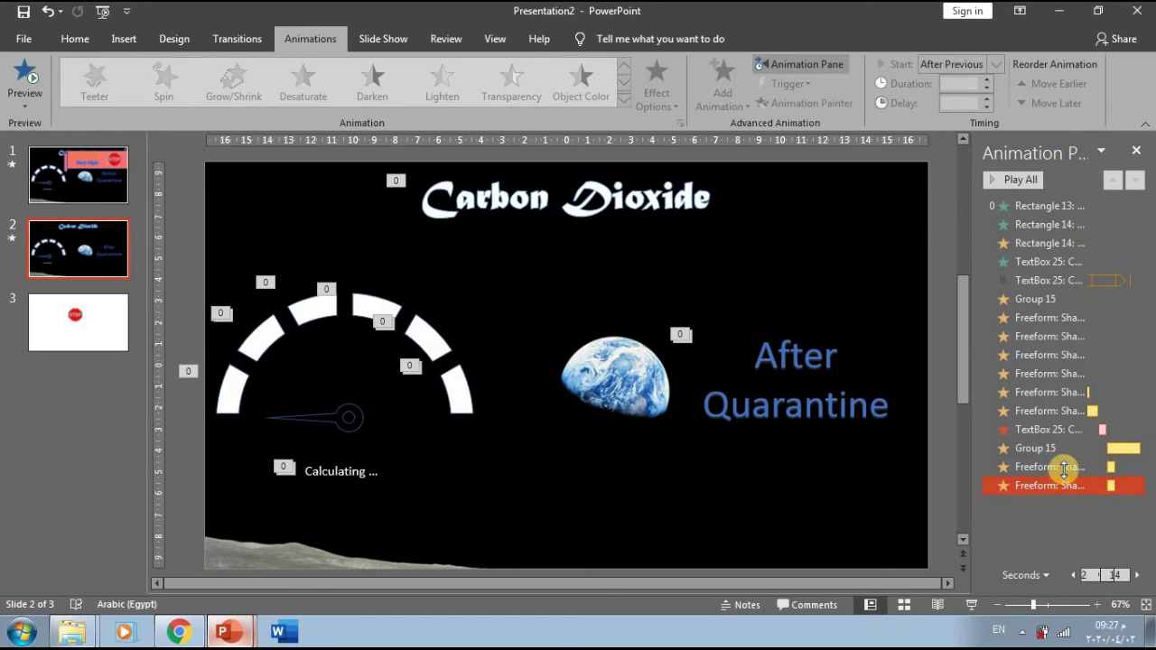
Replace the last two segment animations with Object Color emphases on two arc segments
left_click(1064, 469, "shift")
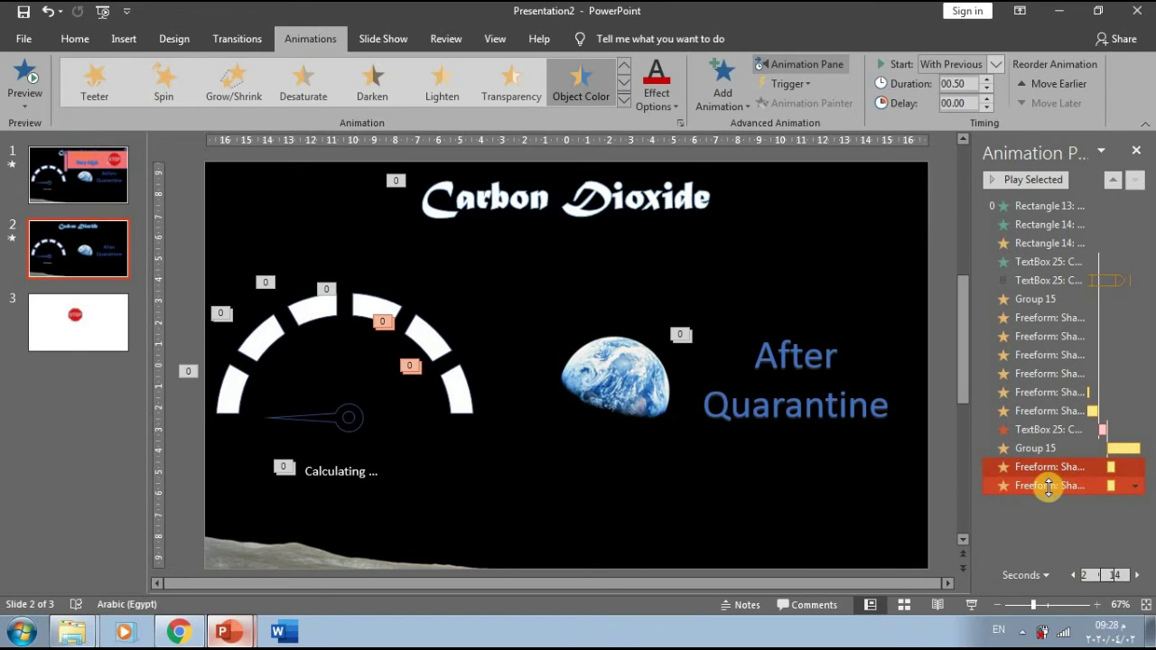
key("Delete")
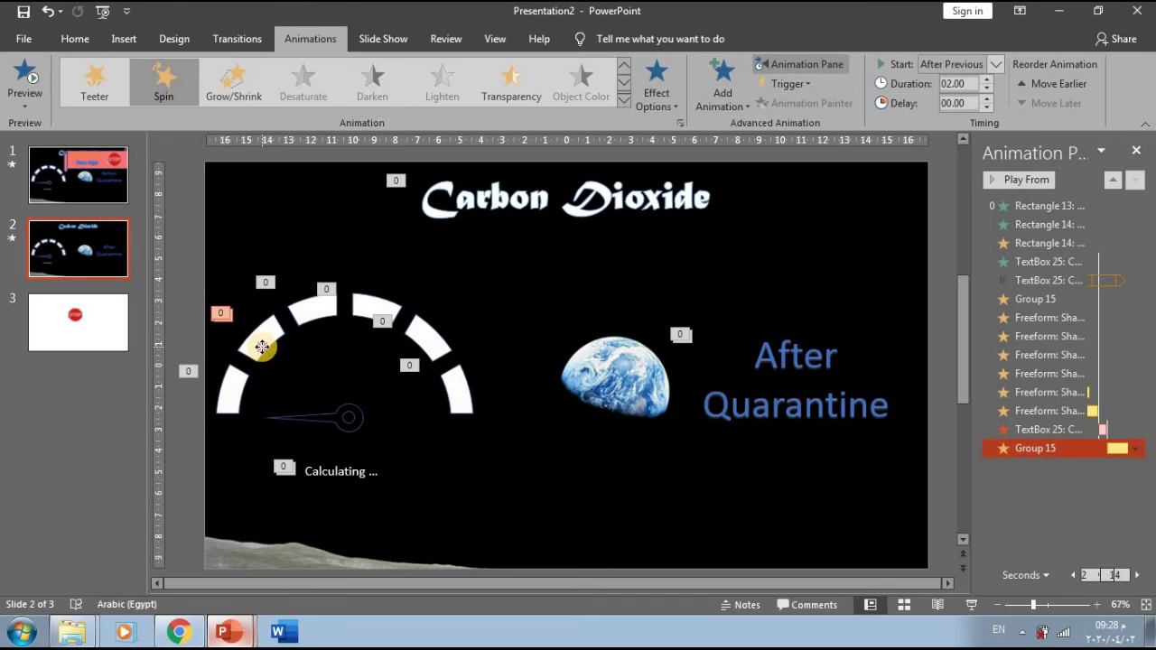
left_click(261, 347)
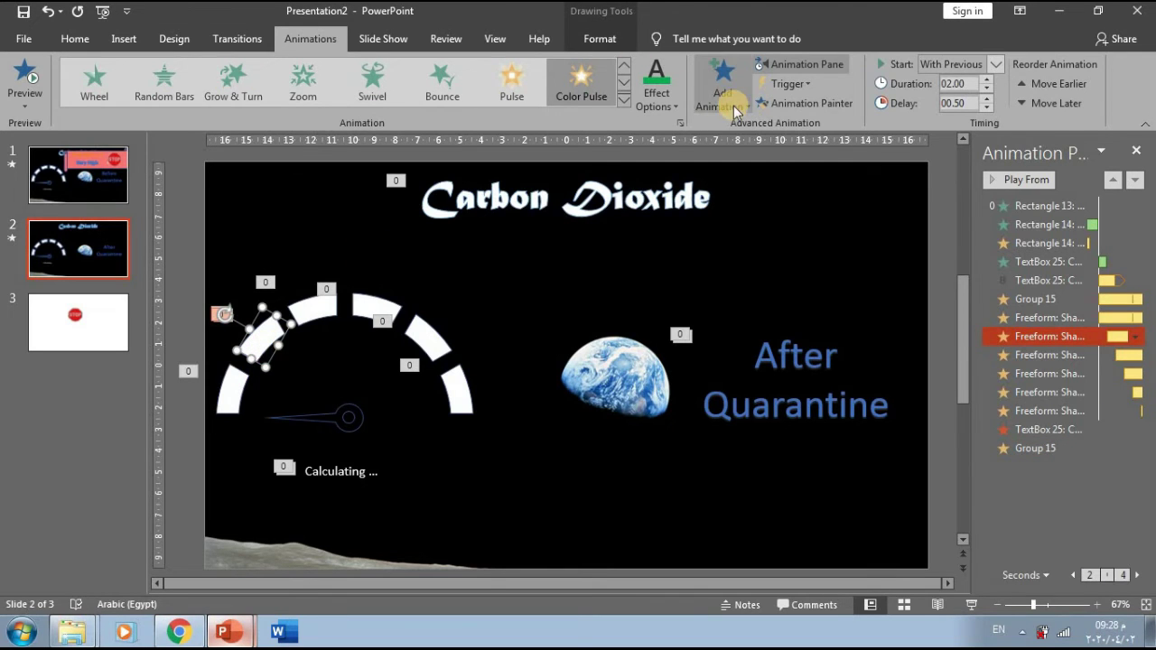
left_click(728, 97)
left_click(1004, 366)
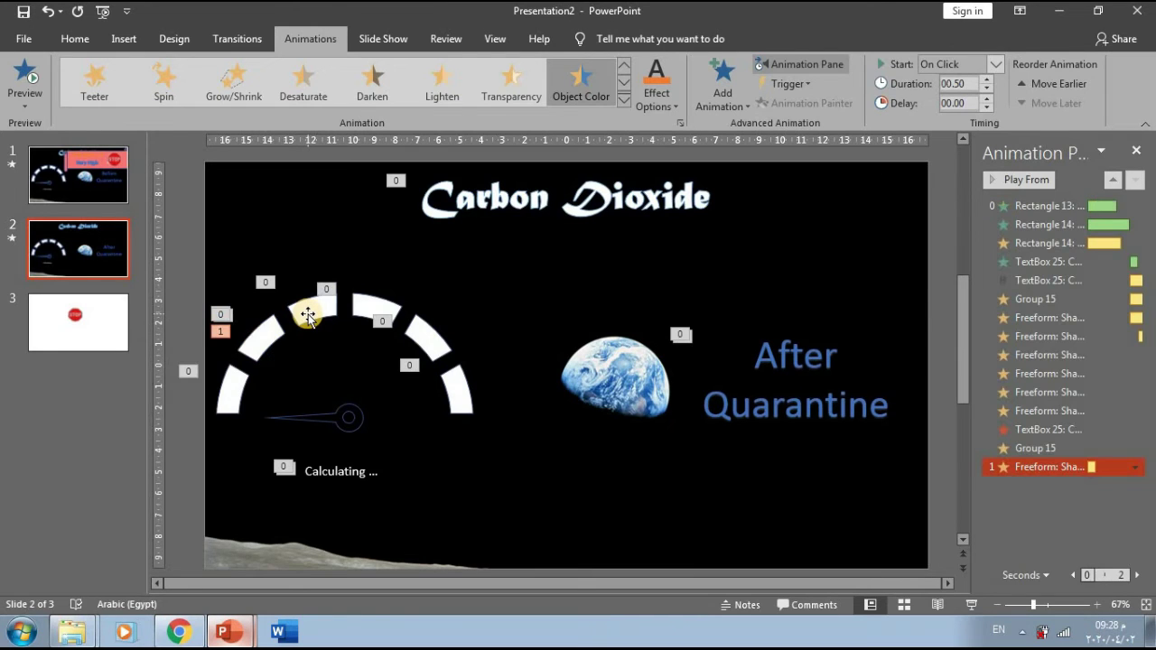
left_click(309, 310)
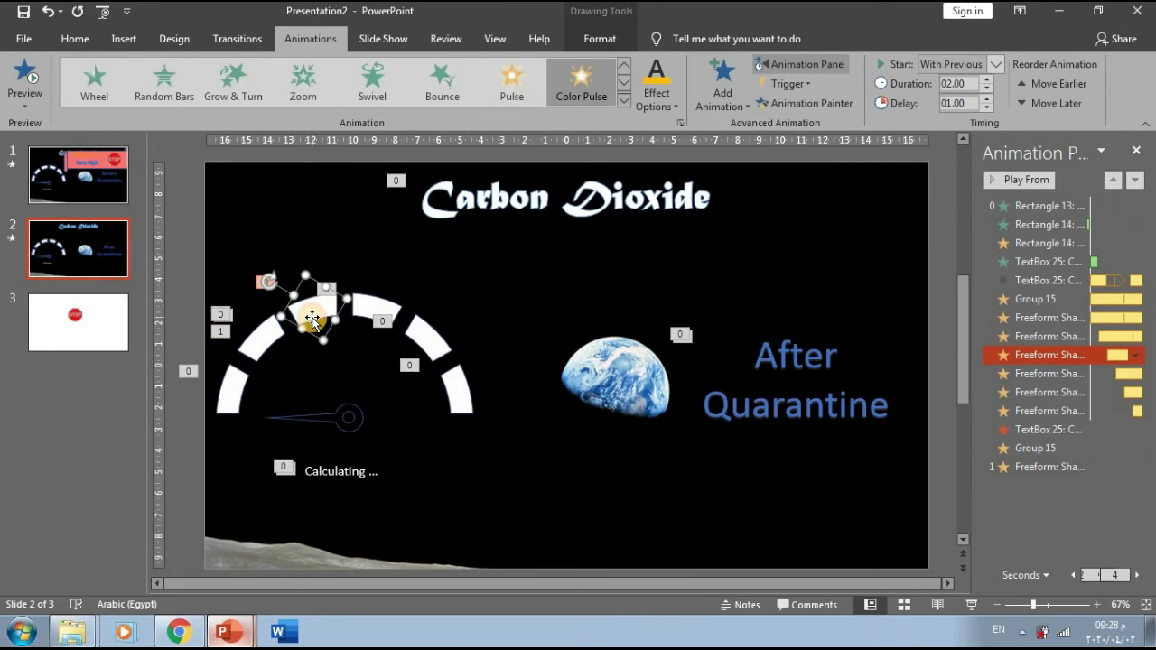
left_click(713, 99)
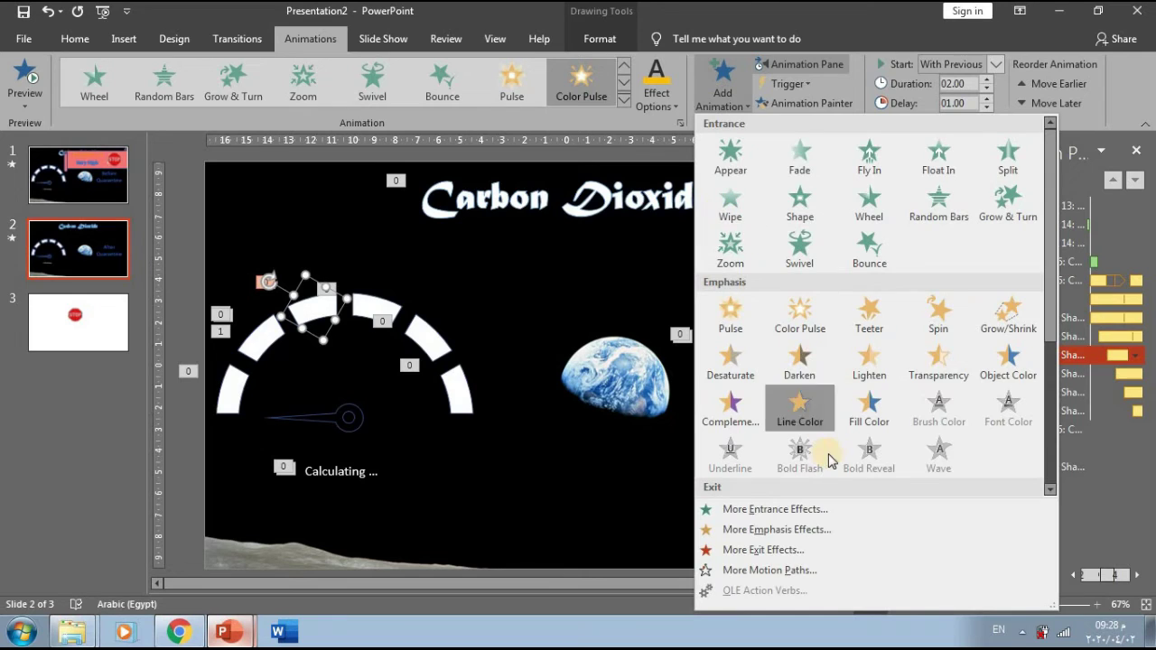
left_click(1015, 465)
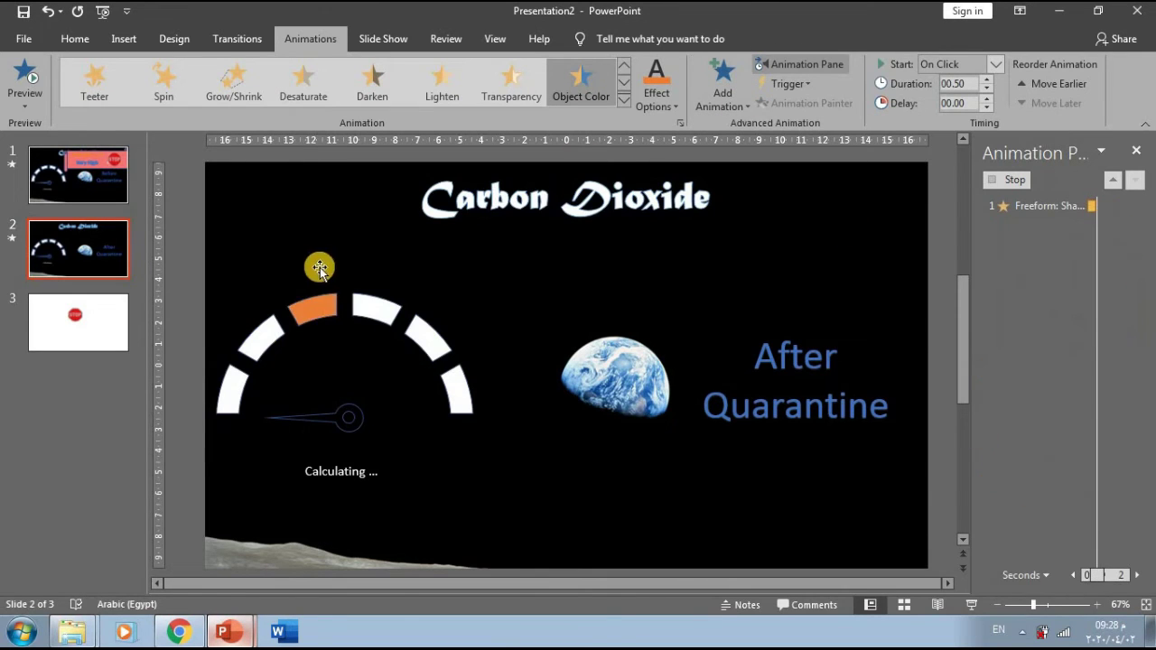
Make the first segment's colour change green and the second segment's yellow
left_click(1051, 467)
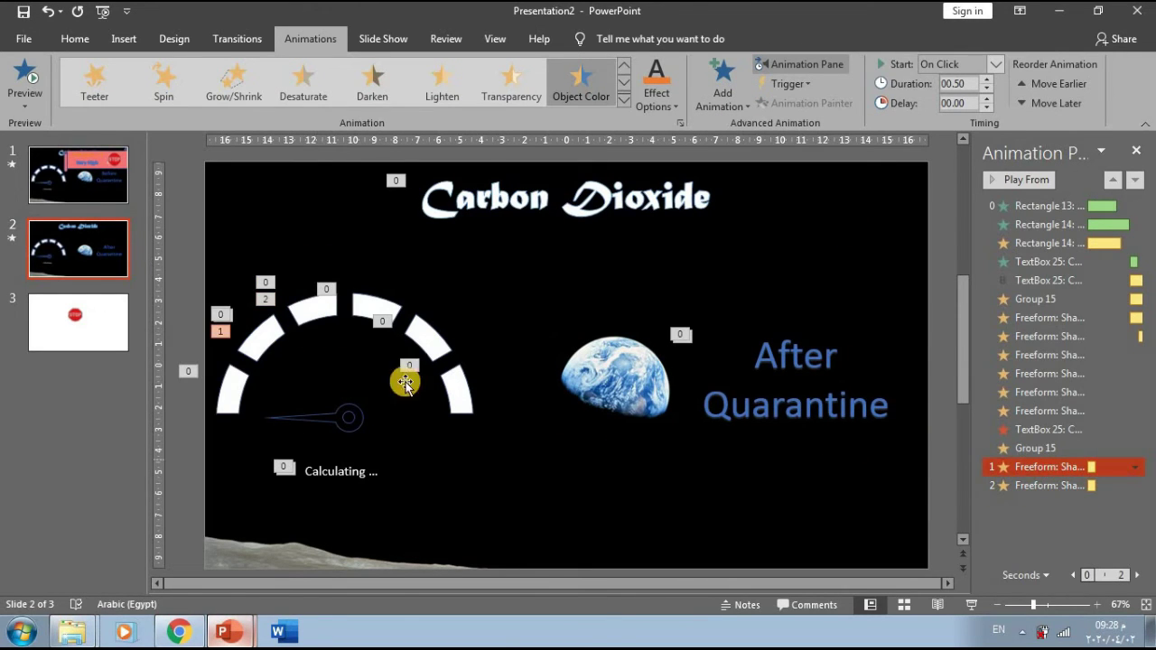
left_click(656, 91)
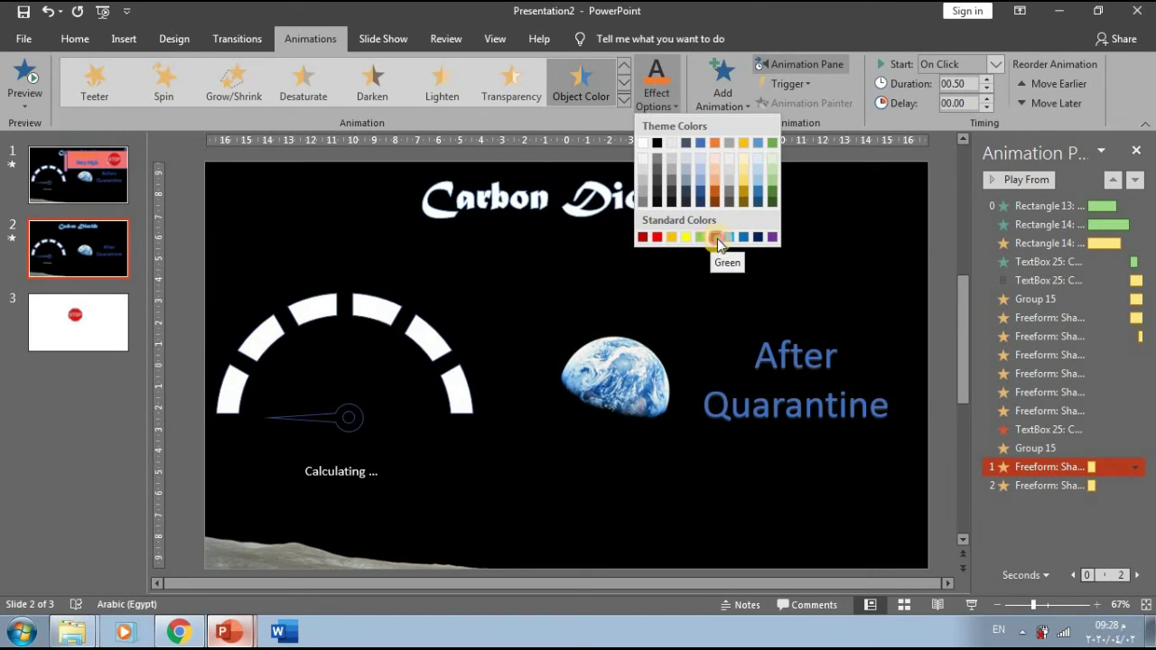
left_click(718, 238)
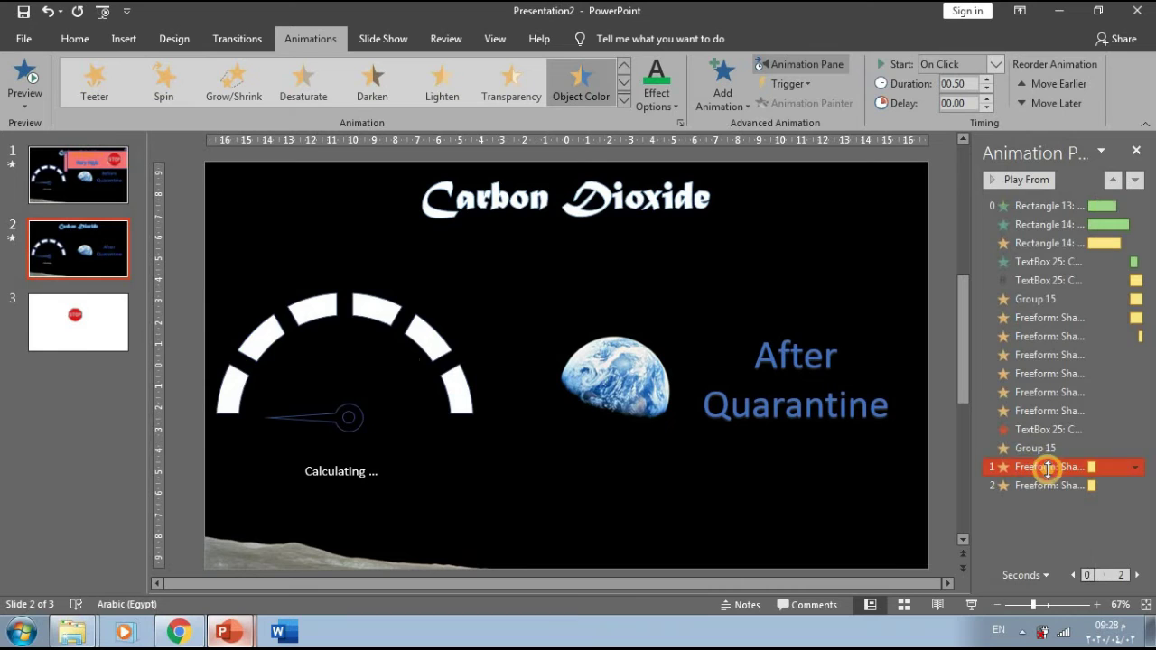
left_click(1049, 485)
left_click(314, 313)
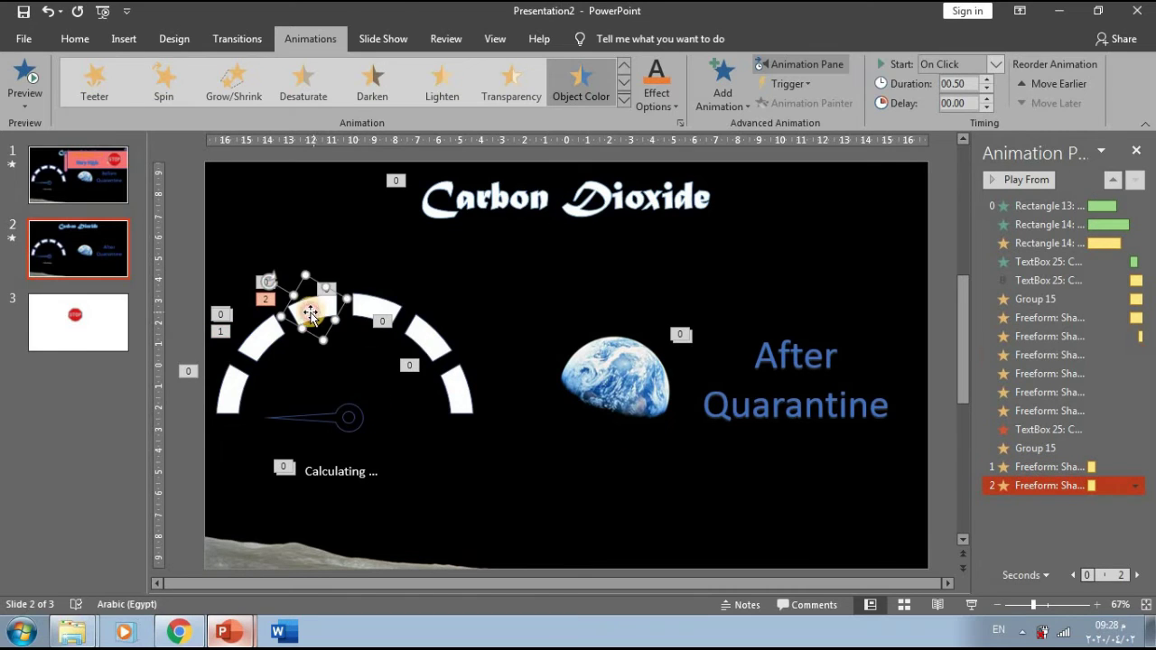
left_click(706, 98)
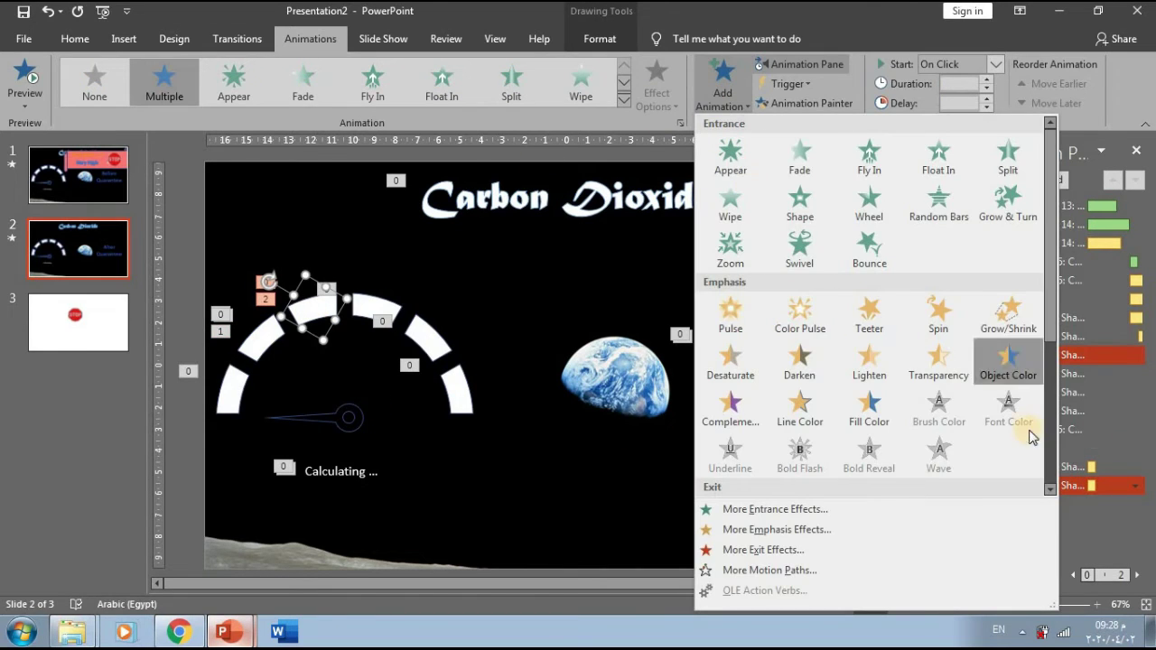
left_click(1110, 512)
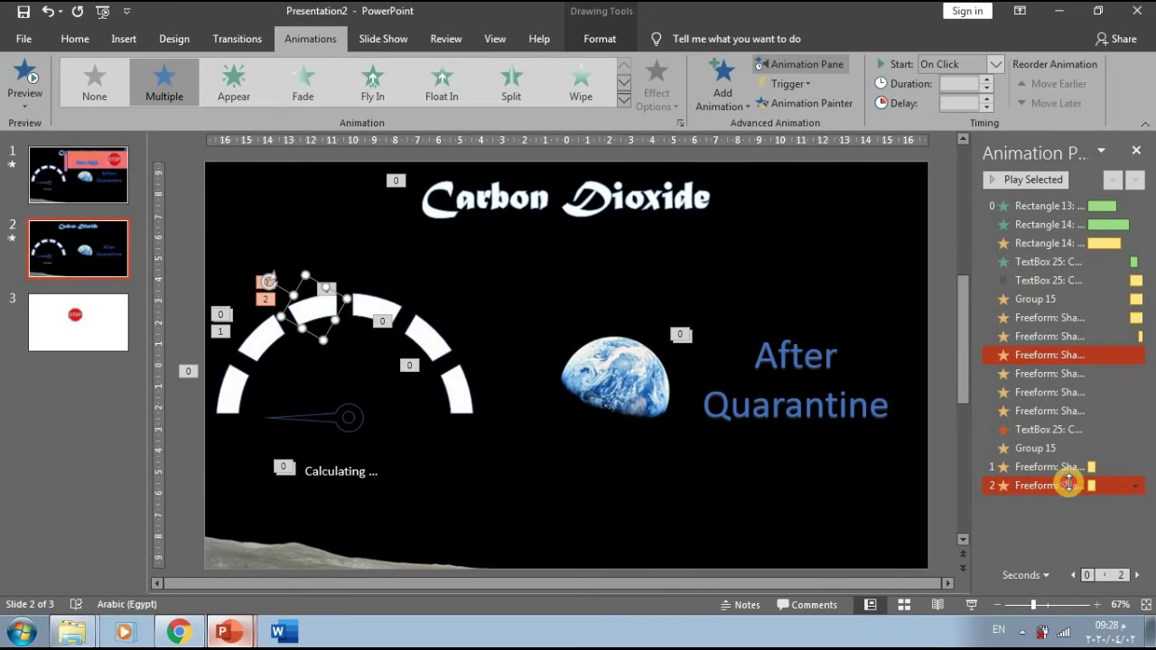
left_click(1068, 483)
left_click(1065, 466)
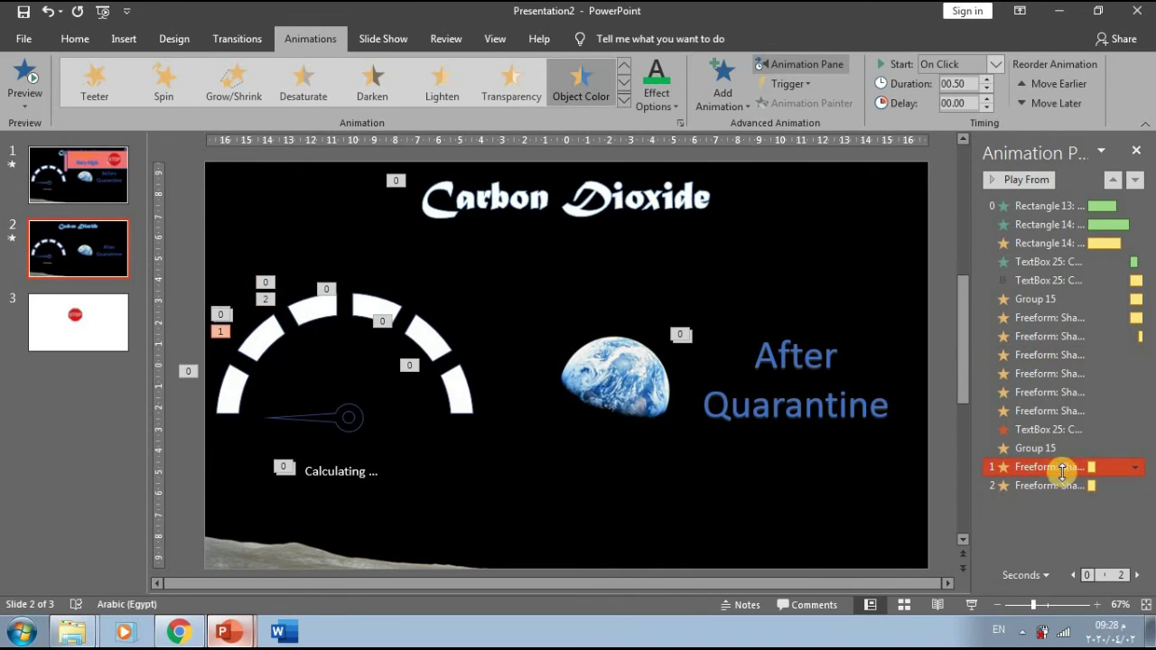
left_click(656, 90)
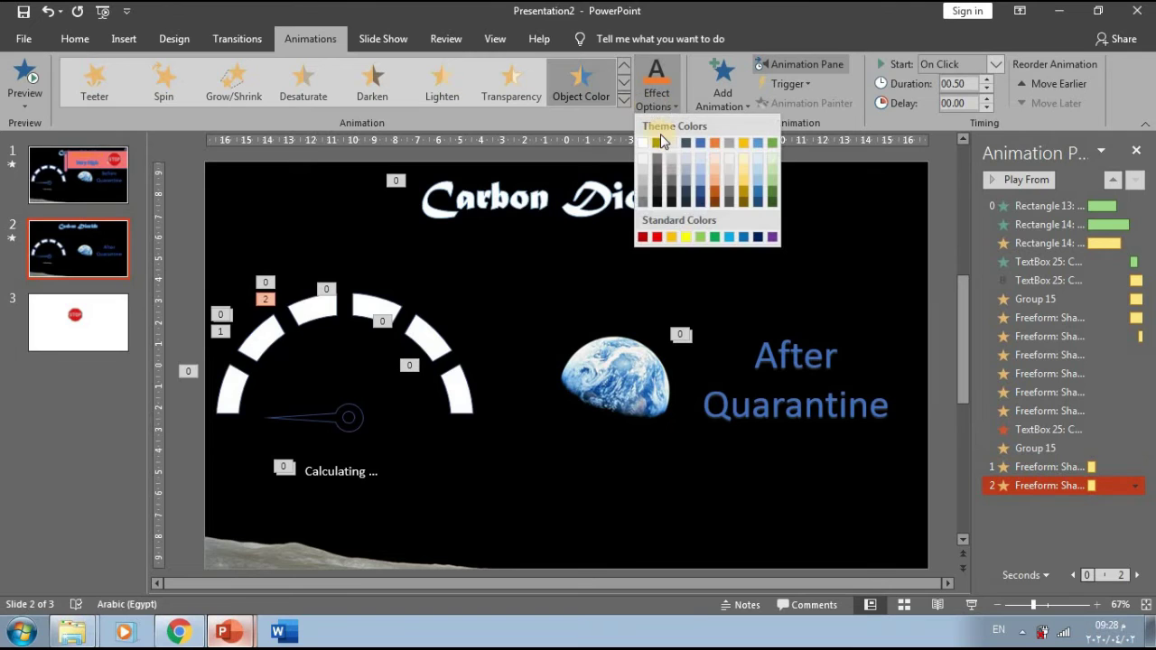
left_click(675, 237)
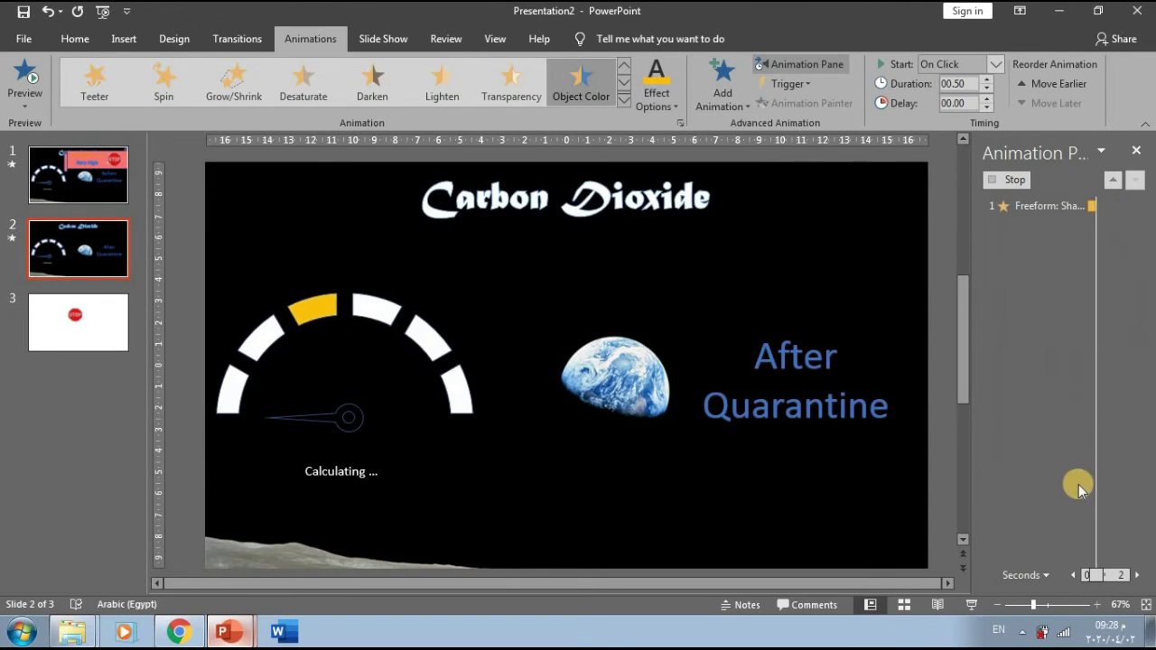
Make the first segment's colour change start With Previous
left_click(1053, 525)
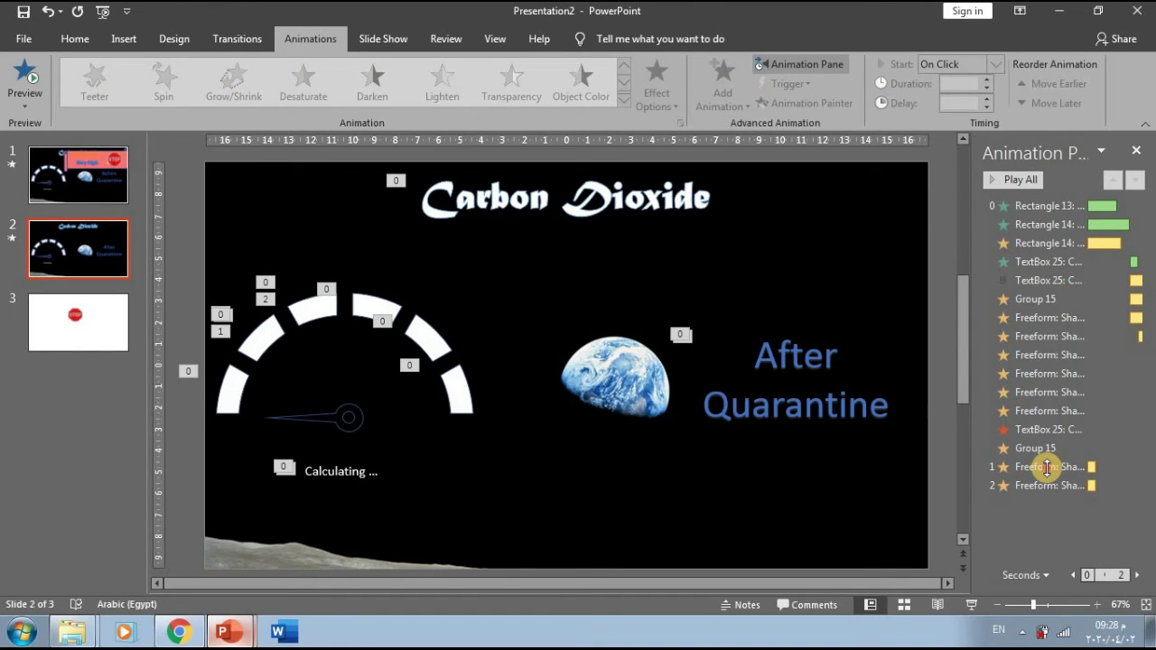
left_click(1046, 467)
left_click(994, 64)
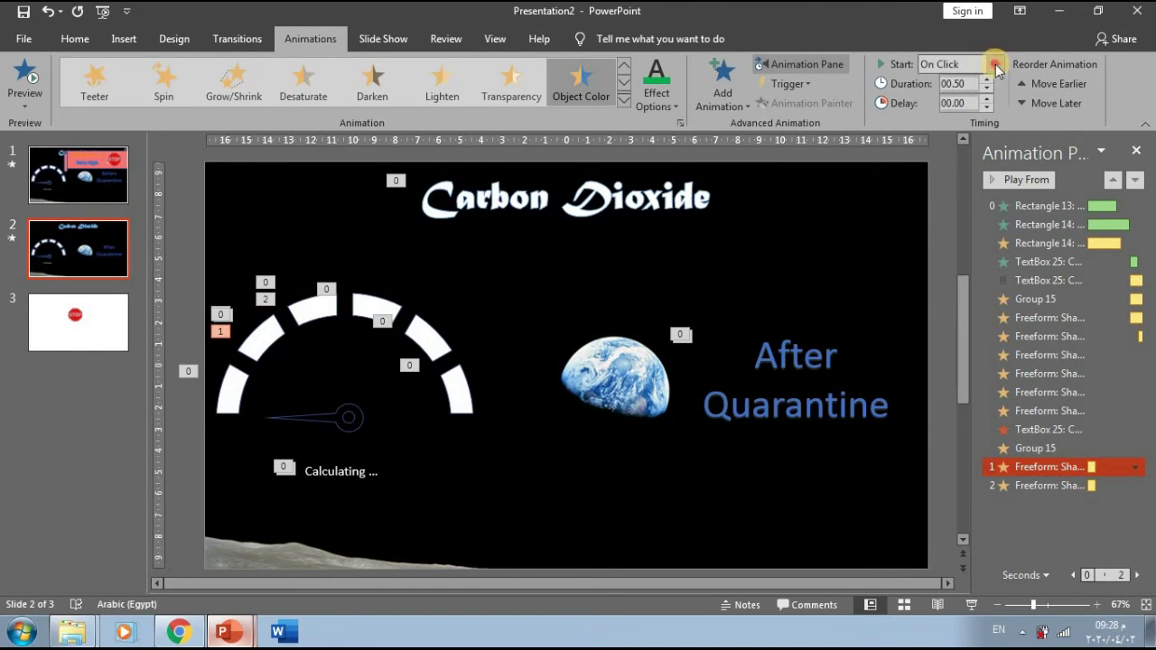
left_click(943, 116)
Set both segment colour animations to start With Previous
left_click(994, 64)
left_click(952, 100)
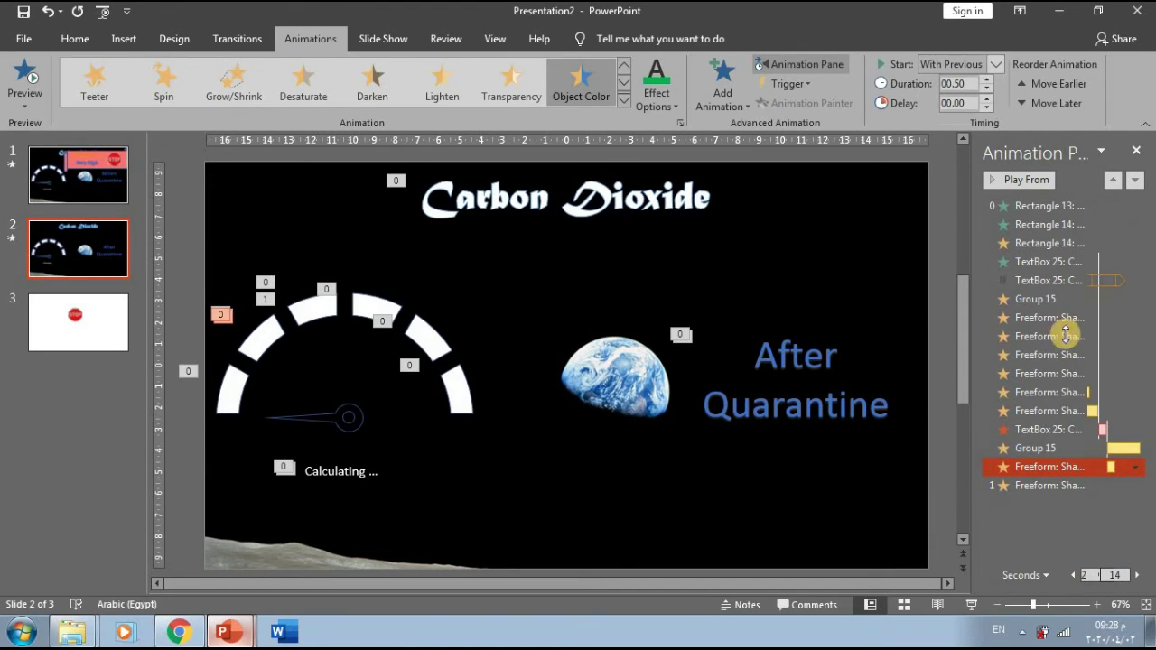
left_click(1048, 488)
left_click(997, 64)
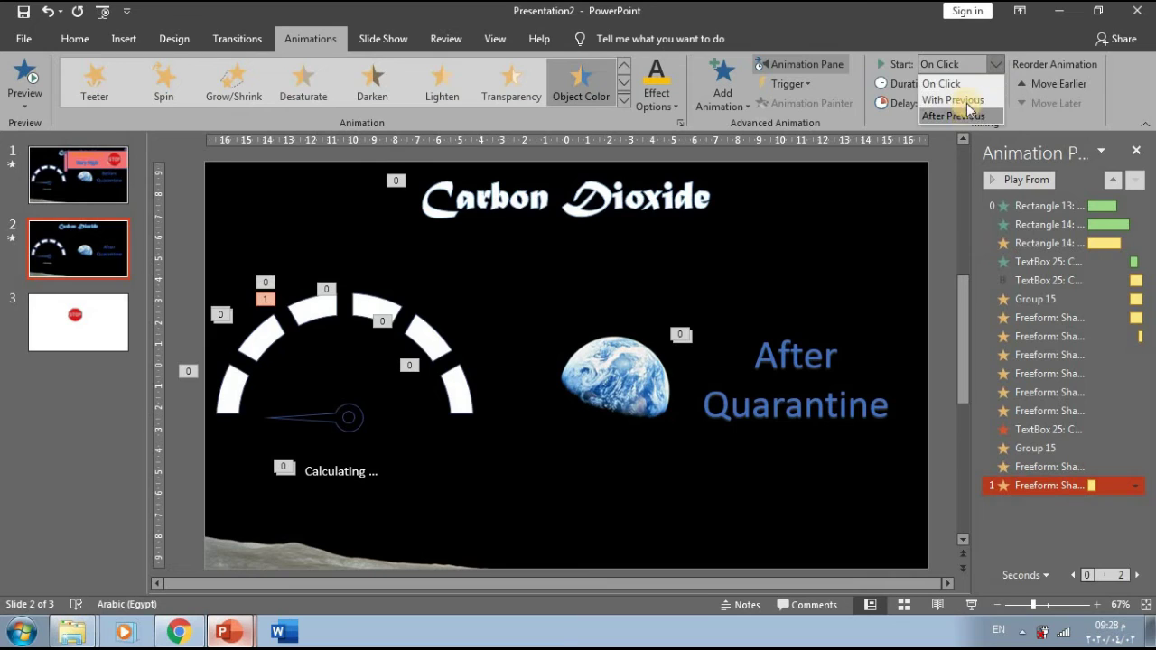
left_click(959, 99)
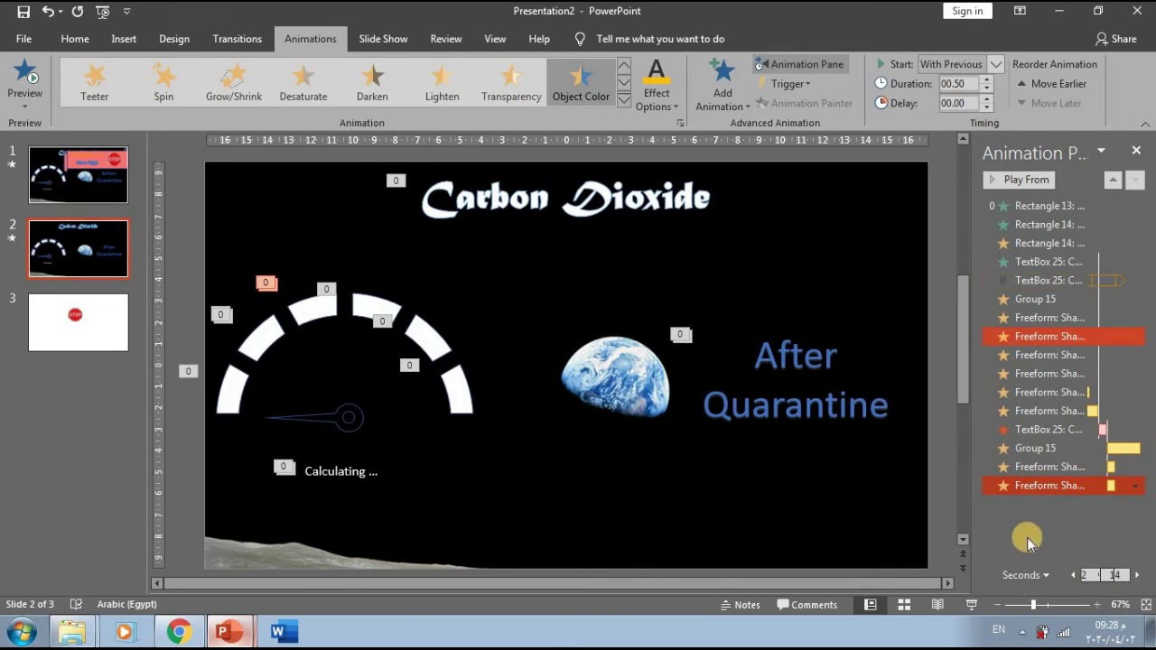
Give both Object Color animations a duration of 2 seconds
left_click(1052, 467)
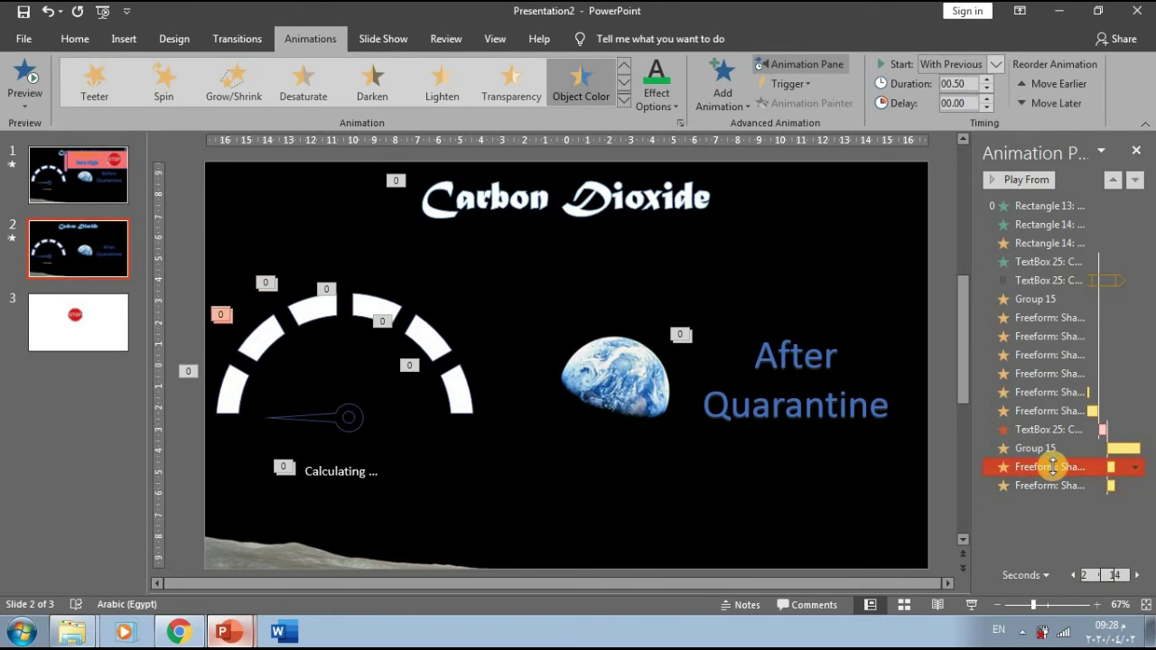
double_click(1052, 467)
left_click(238, 252)
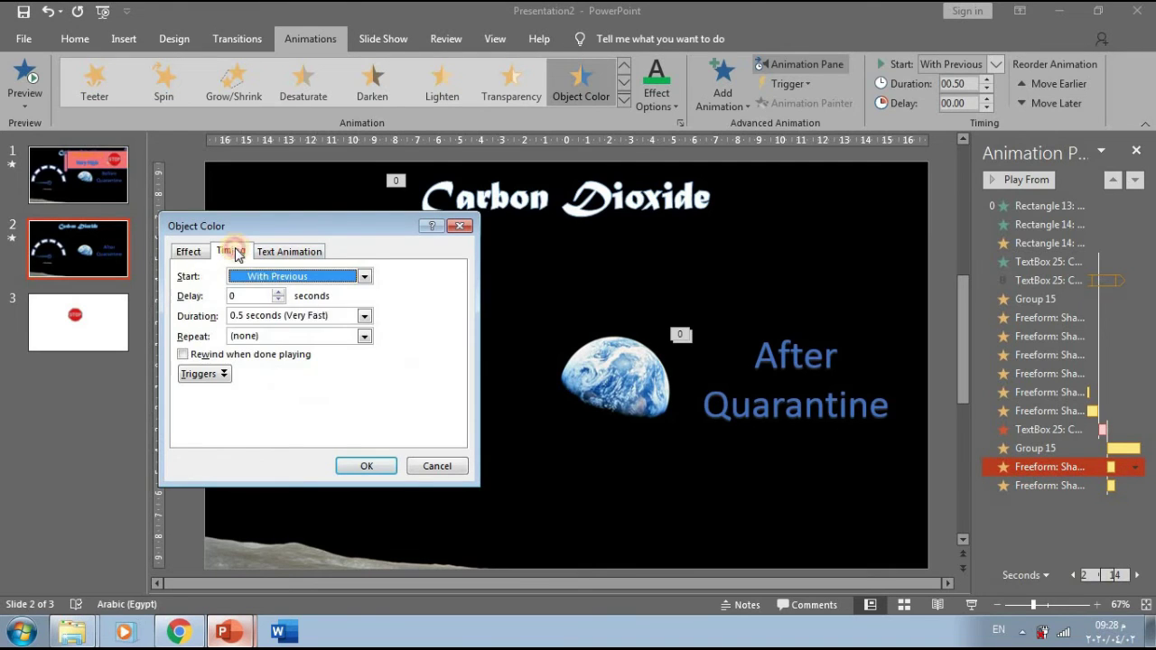
left_click(364, 316)
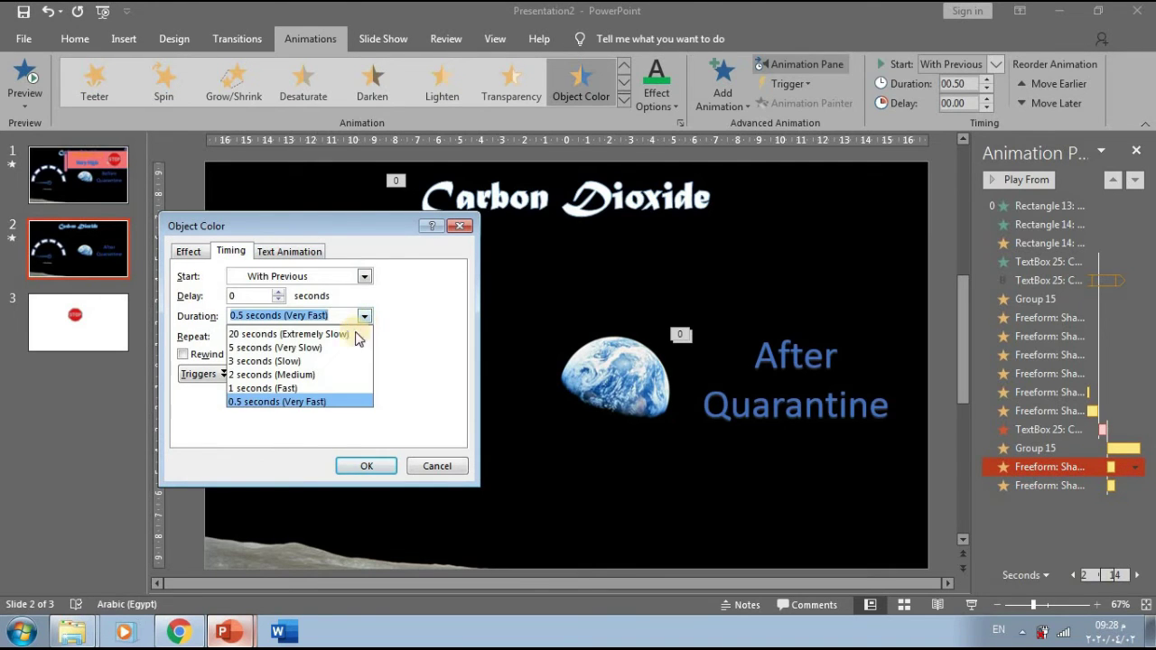
left_click(315, 374)
left_click(365, 466)
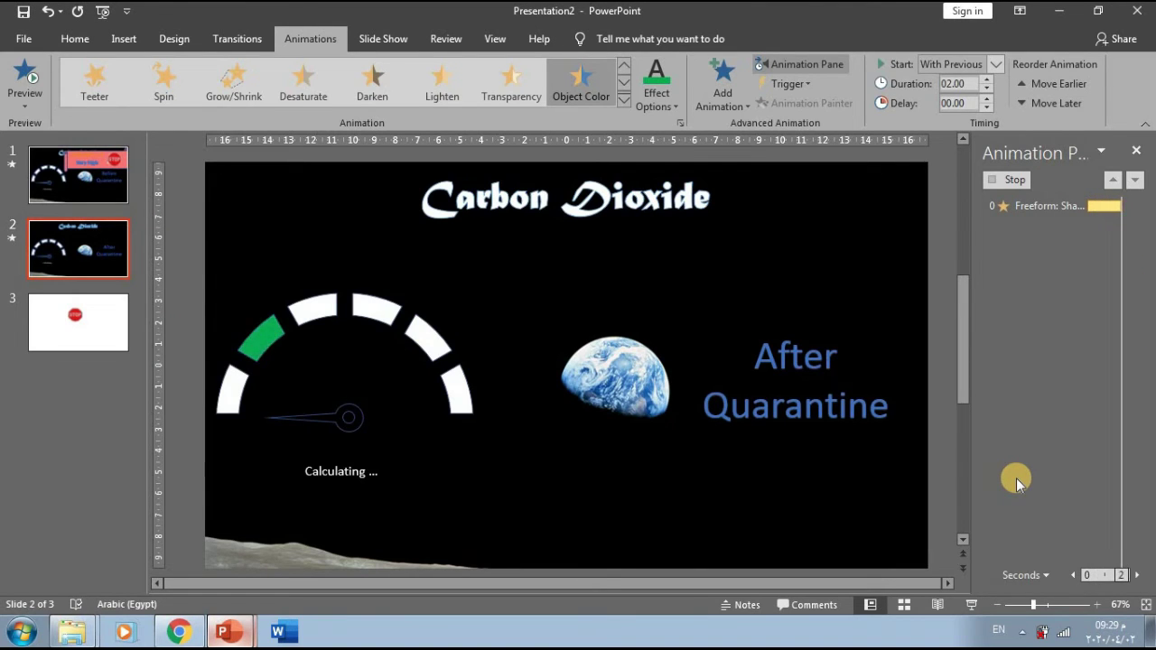
double_click(1038, 486)
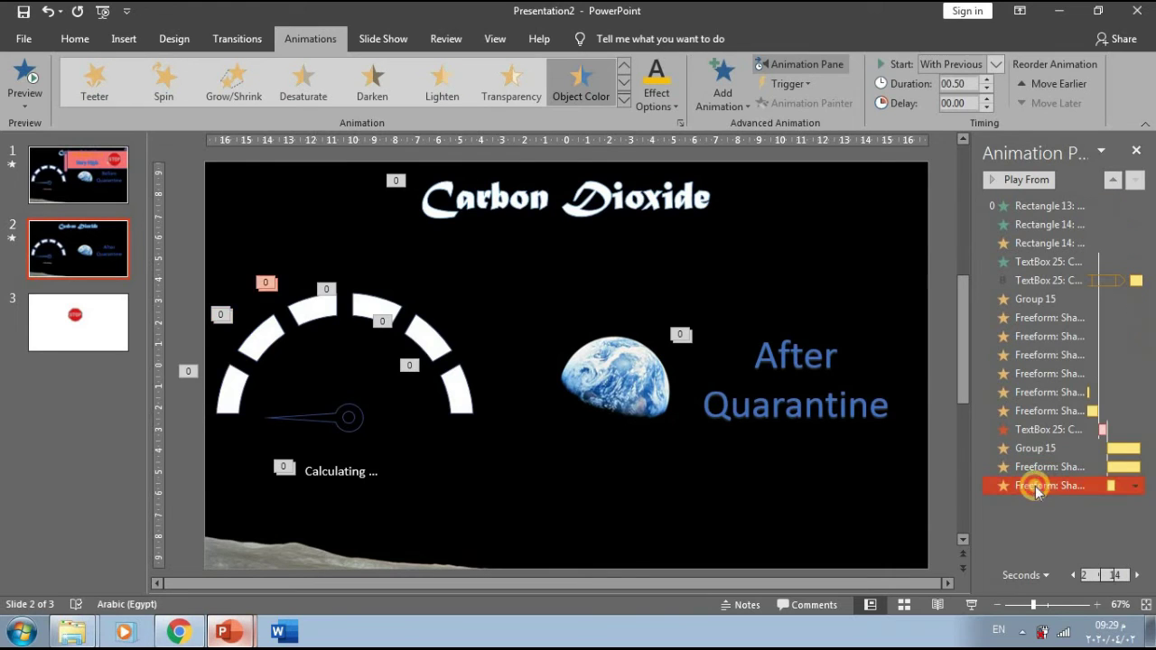
left_click(230, 252)
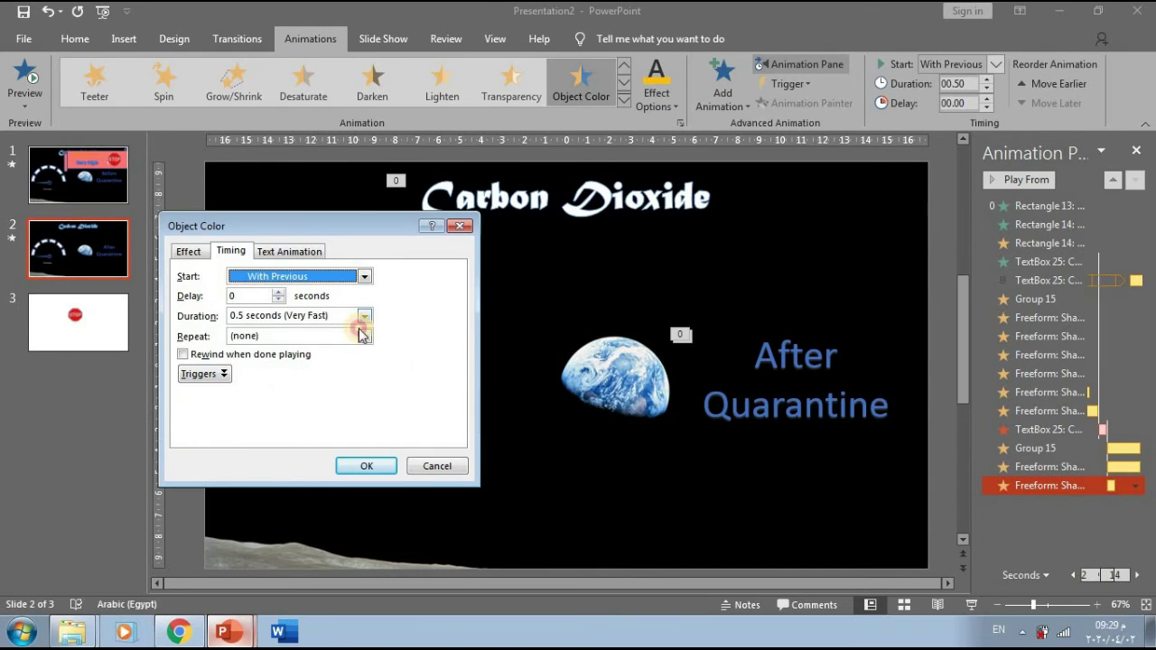
left_click(362, 321)
left_click(298, 369)
left_click(367, 465)
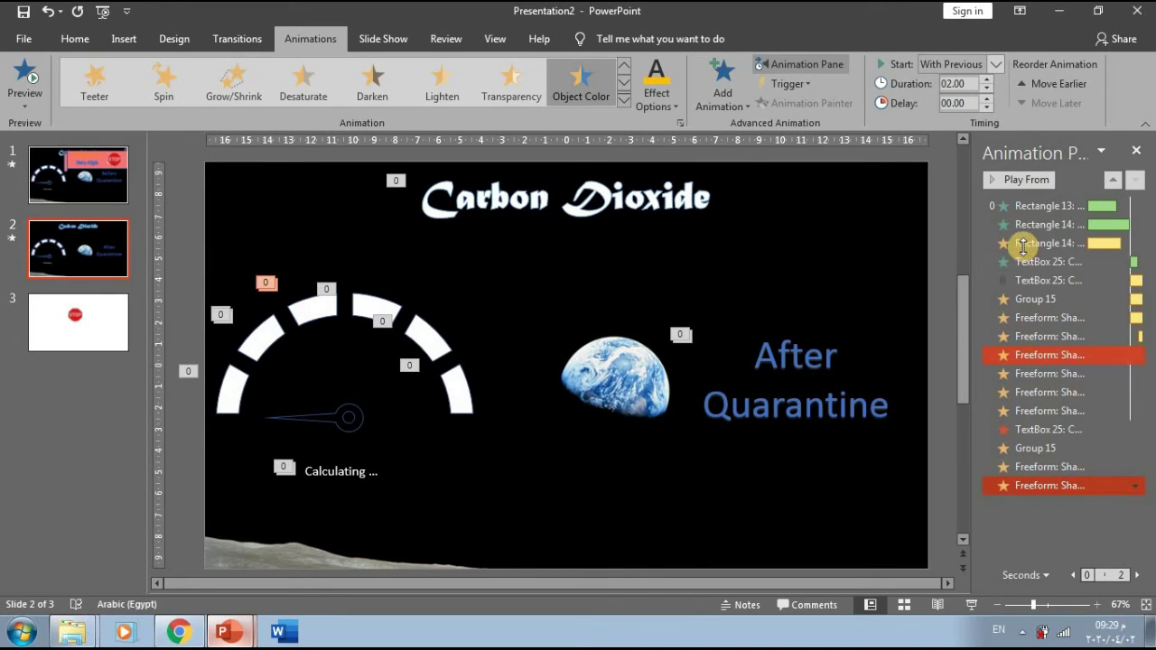
Preview slide 2's animation sequence from the first effect
left_click(1038, 206)
left_click(1027, 179)
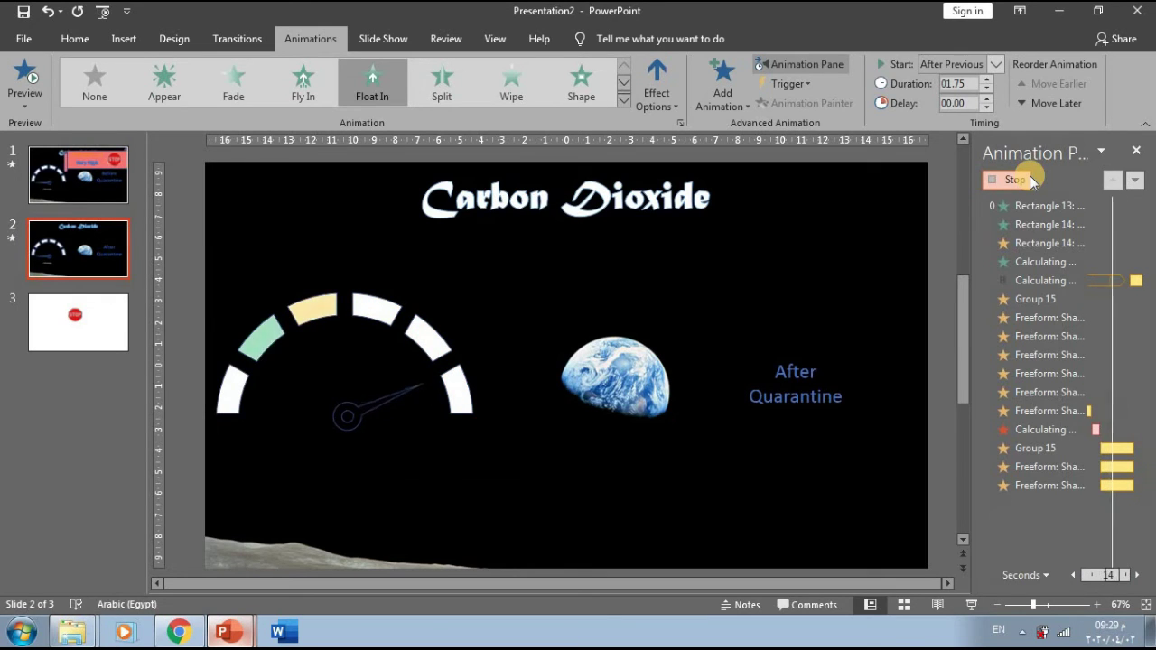
left_click(1029, 179)
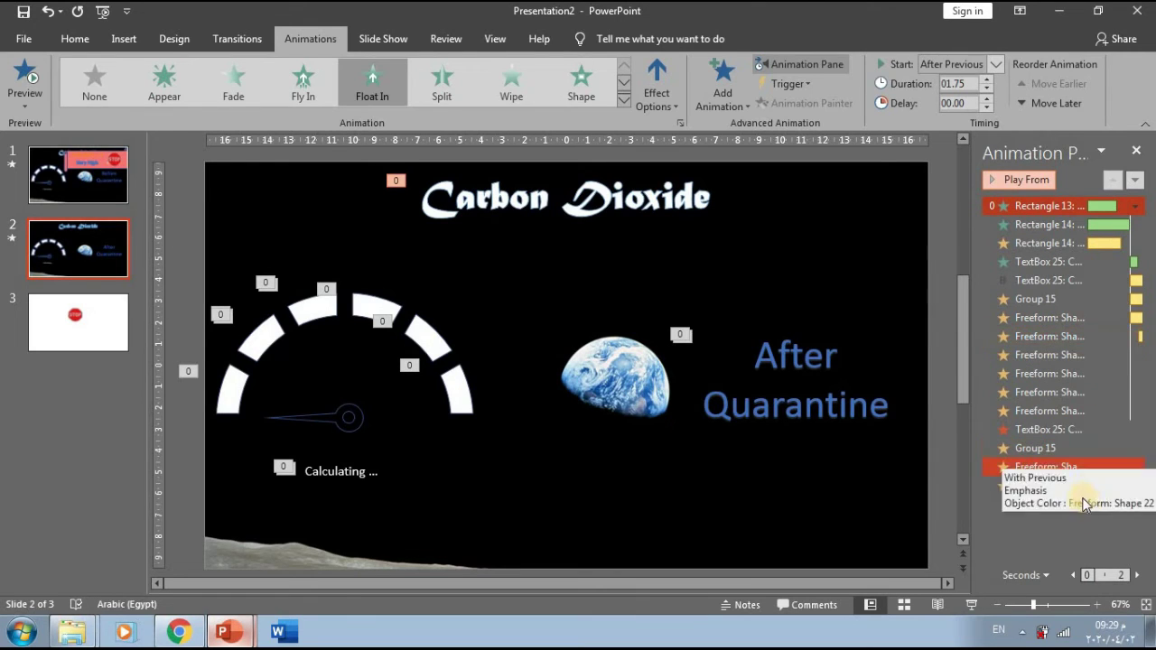
left_click(1081, 516)
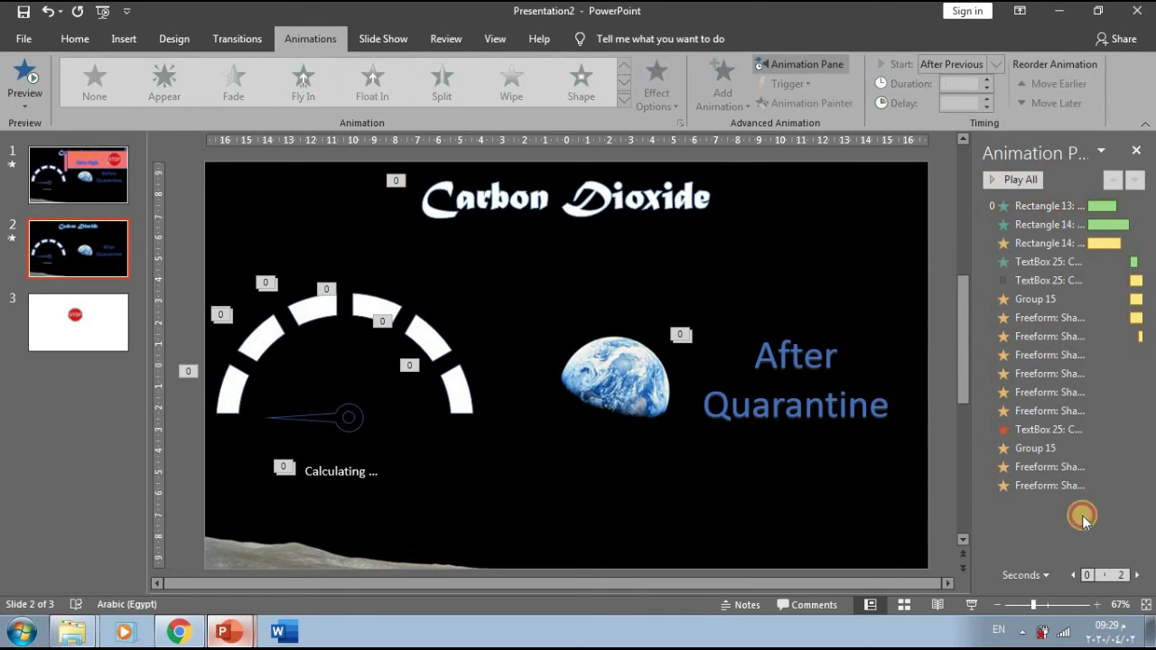
left_click(1057, 452)
Set the Group 15 spin to a custom 120° counterclockwise and preview the slide
double_click(1057, 457)
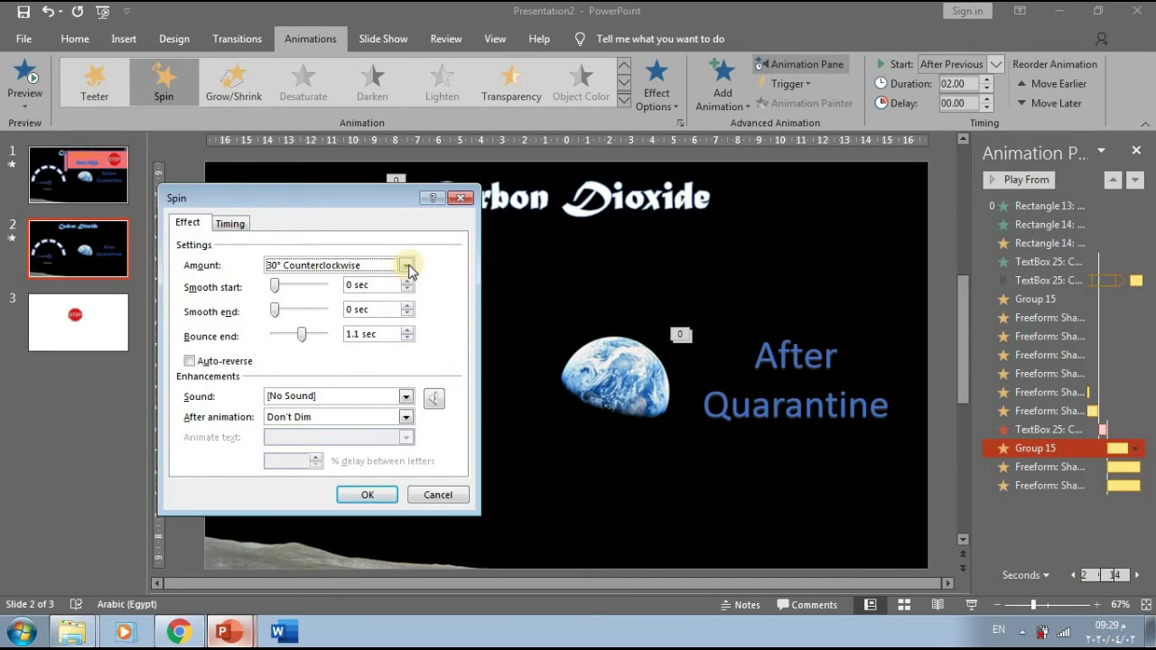
left_click(406, 265)
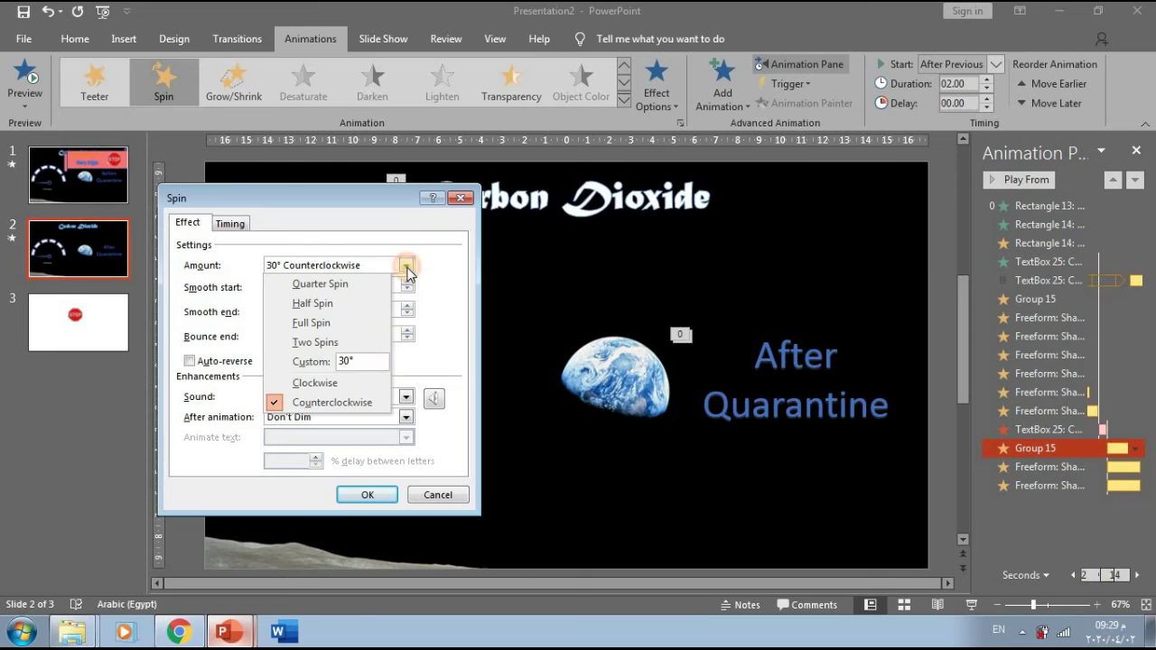
left_click(381, 357)
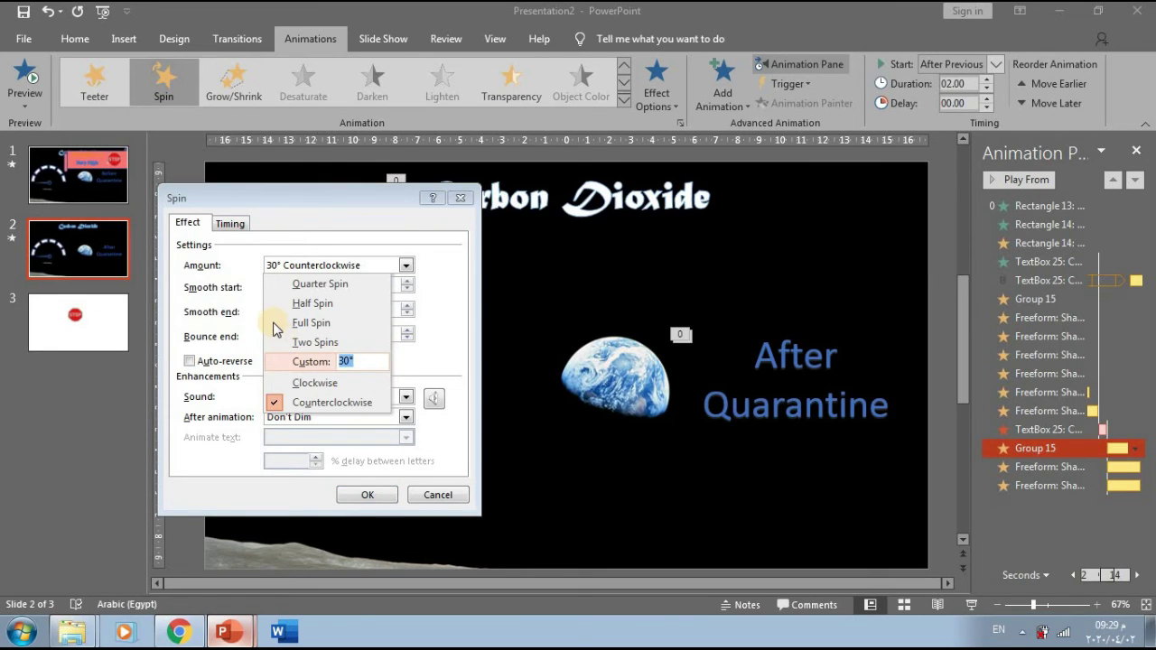
type("120")
key("Return")
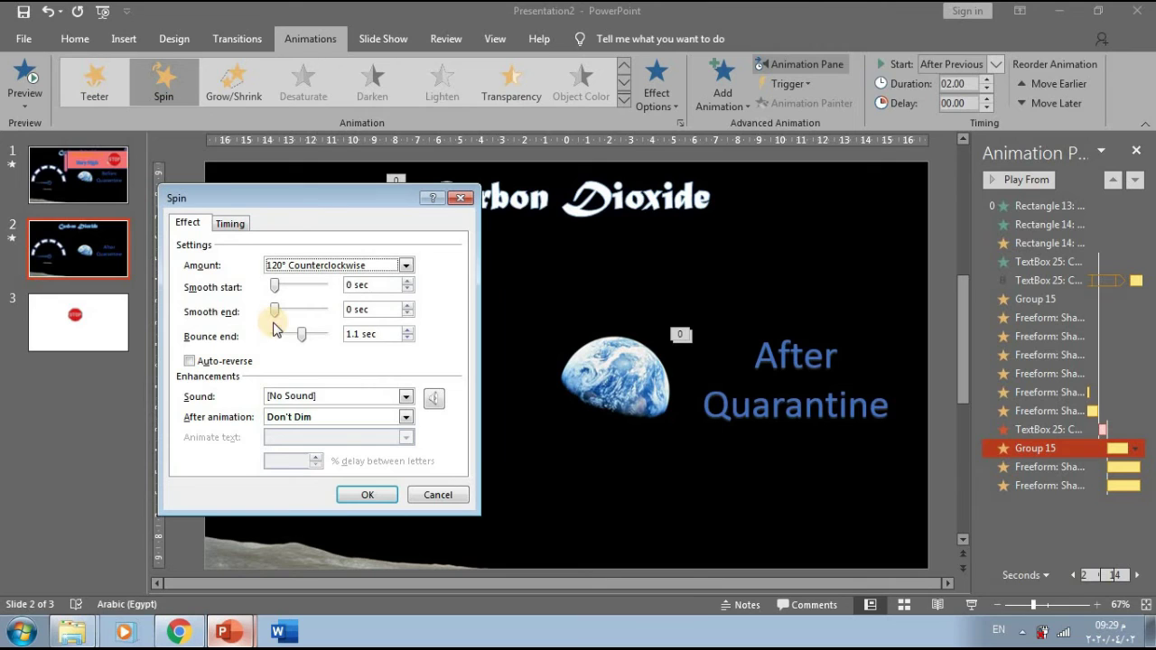
left_click(367, 495)
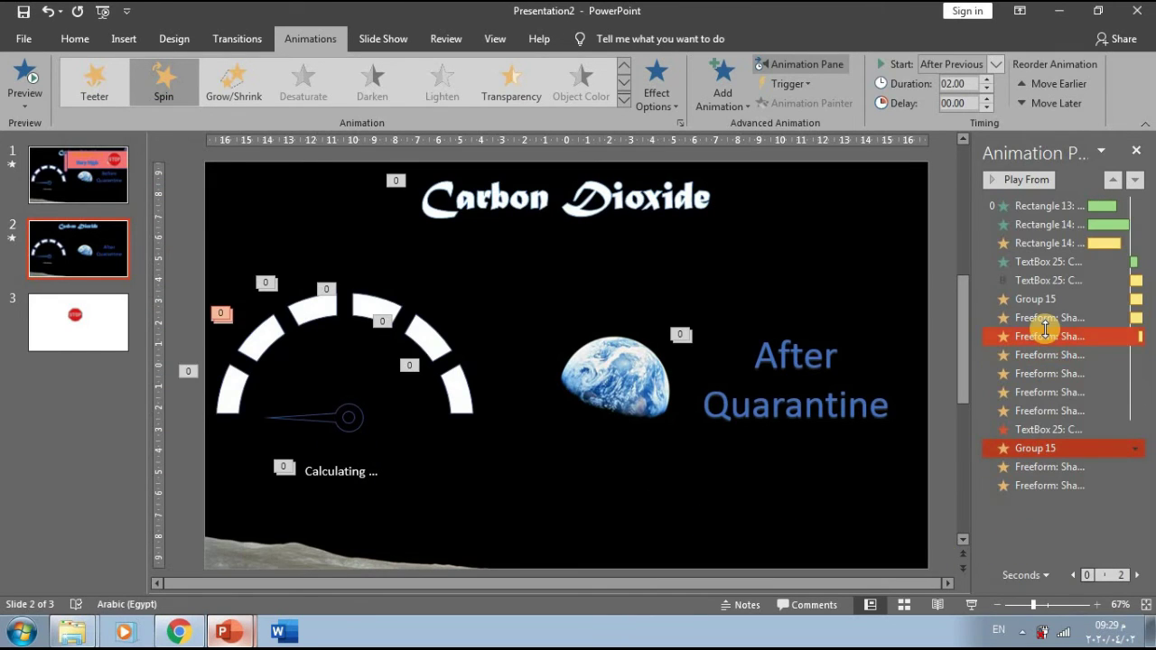
left_click(1038, 179)
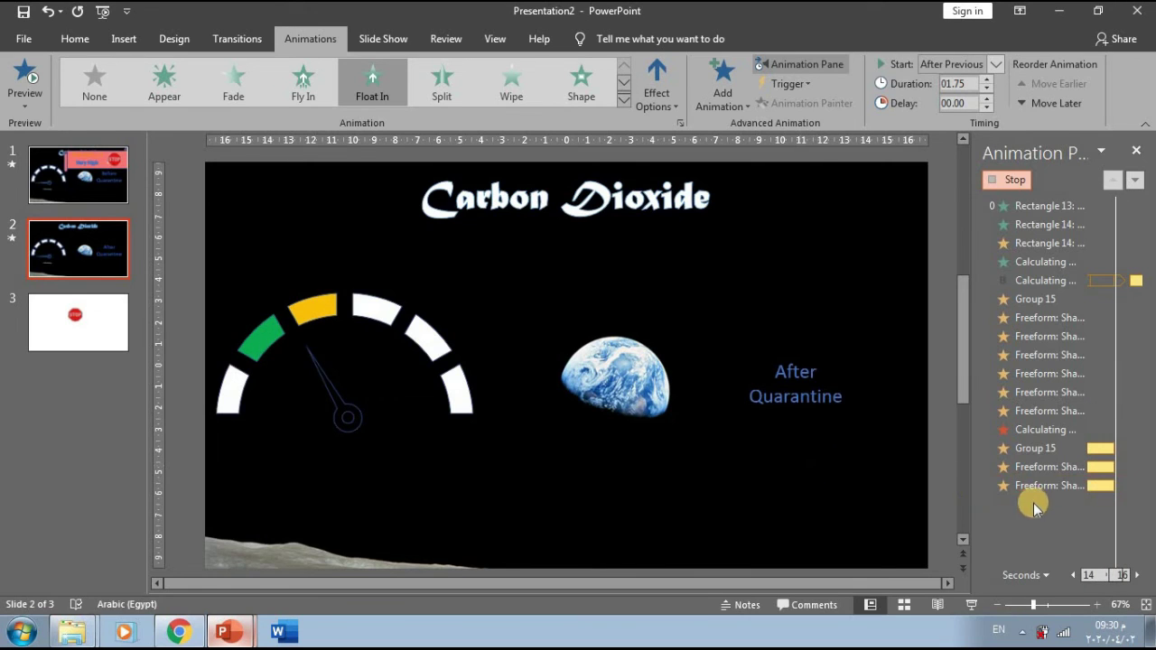
double_click(1050, 446)
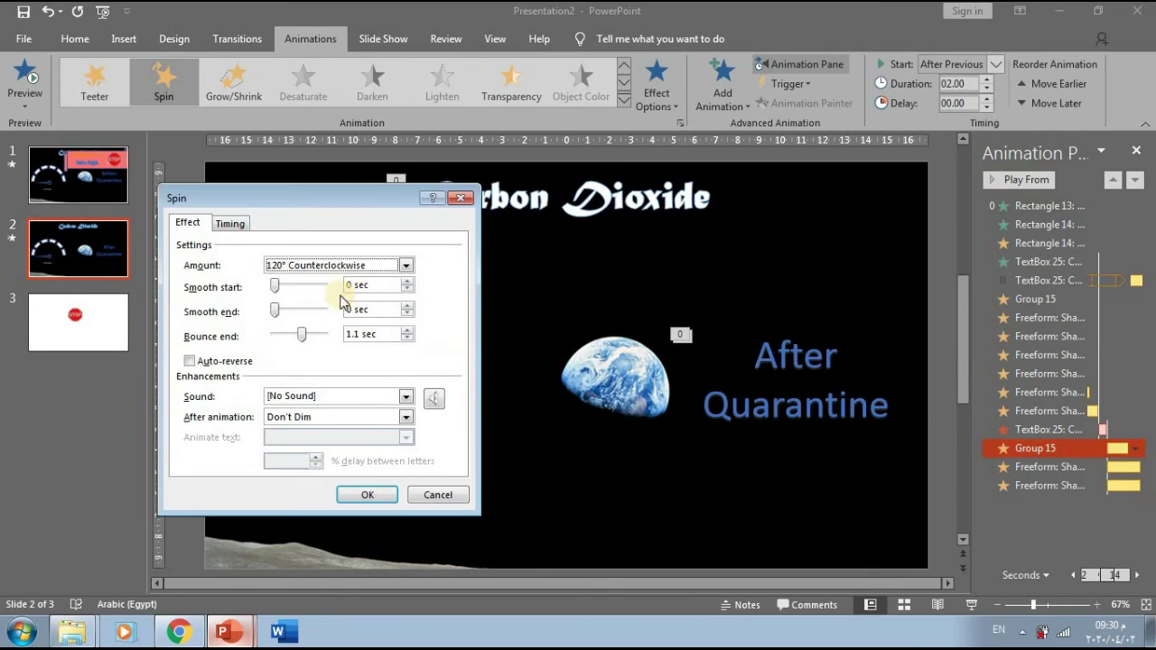
Close the spin settings, swap the STOP sign slide 3 for a blank slide, and show the HQ images folder
left_click(368, 492)
left_click(102, 337)
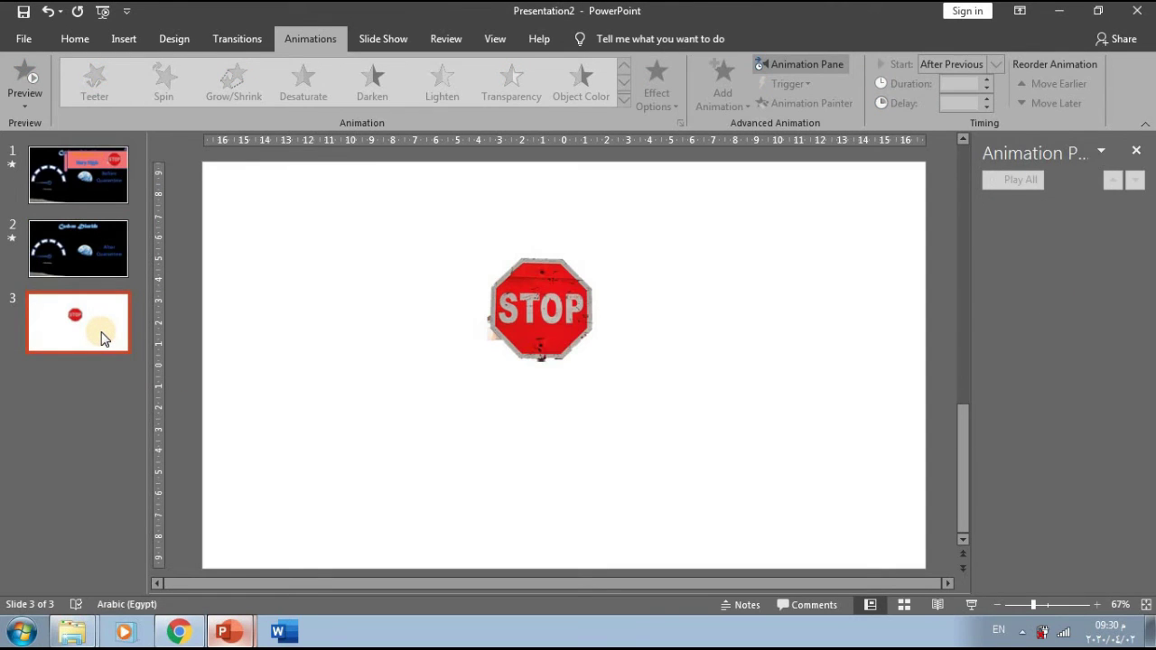
key("Delete")
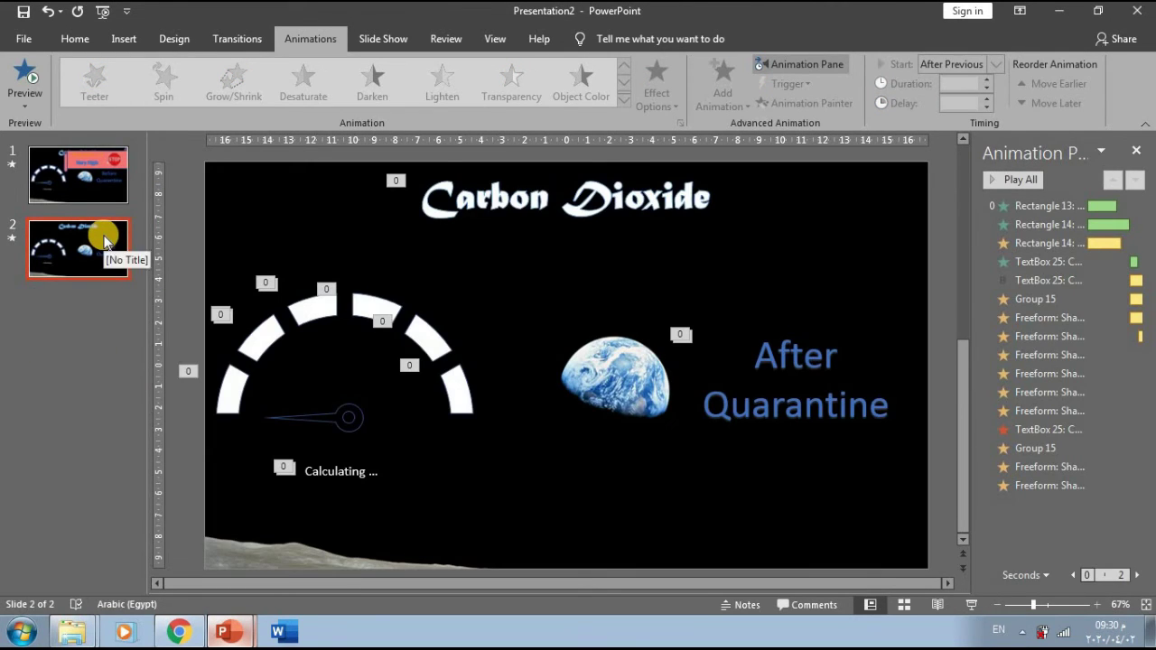
key("Return")
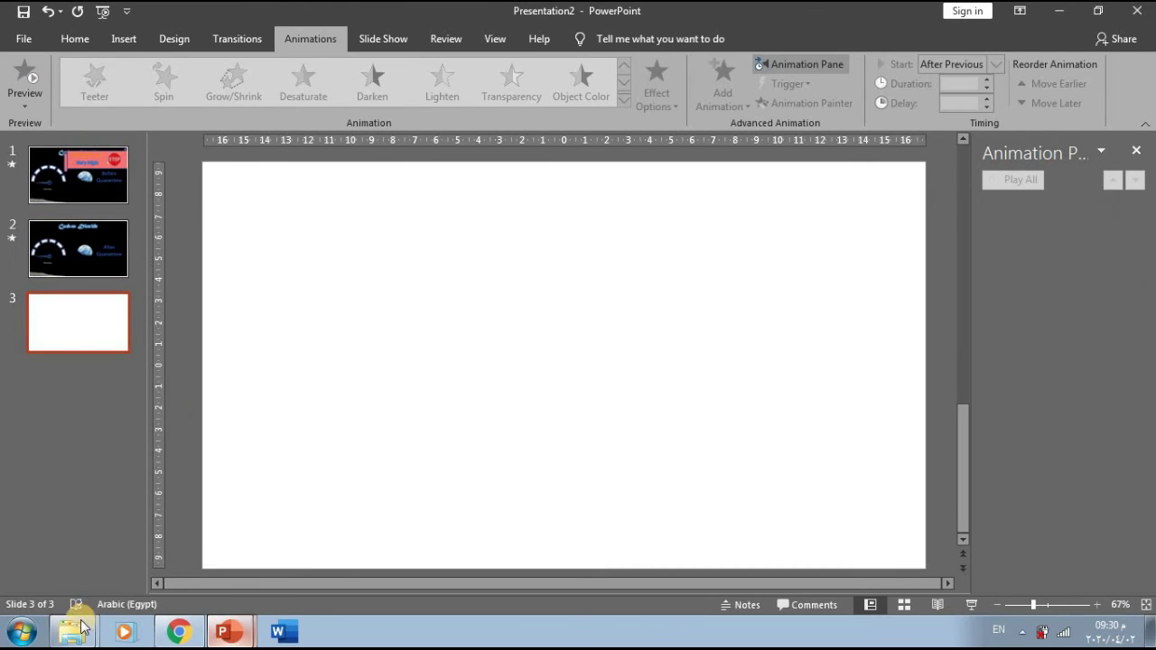
mouse_move(82, 626)
left_click(78, 553)
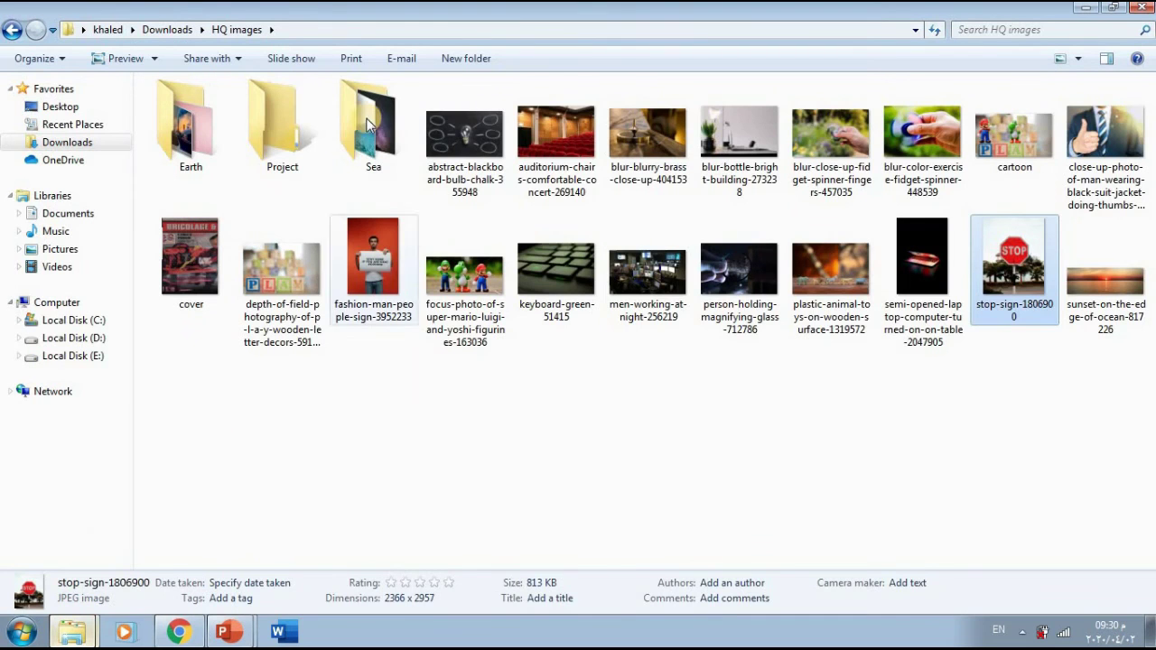
Copy planet-earth-87651 from the Earth subfolder and return to Presentation2's blank slide 3
double_click(185, 127)
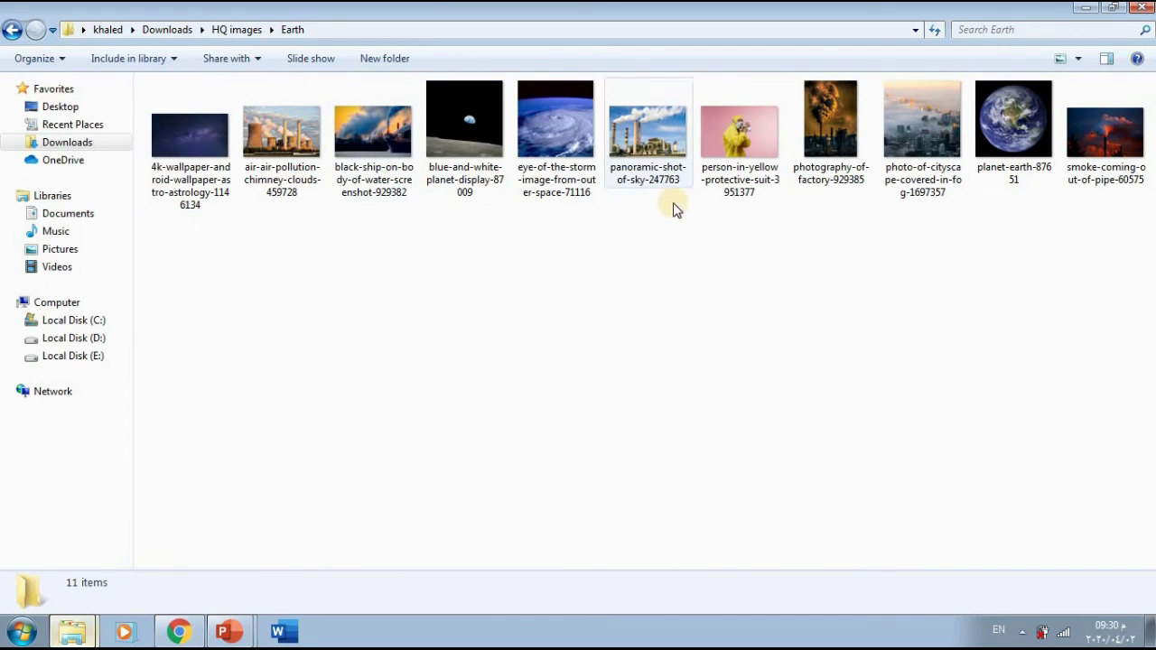
left_click(1016, 171)
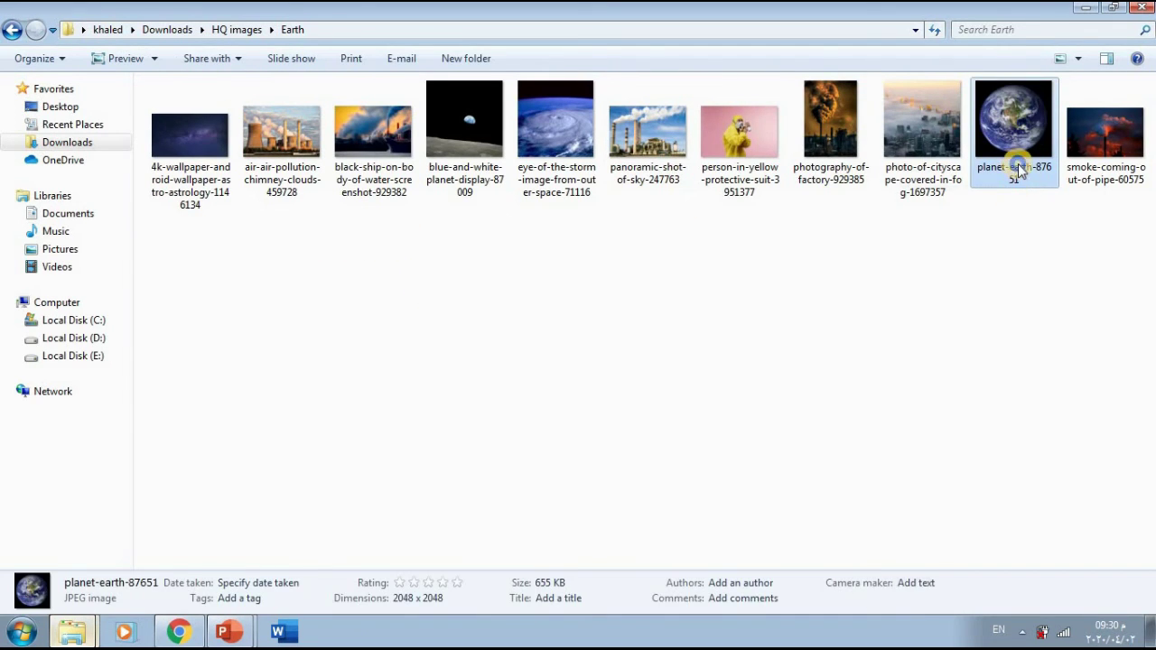
right_click(1018, 171)
left_click(948, 511)
mouse_move(229, 631)
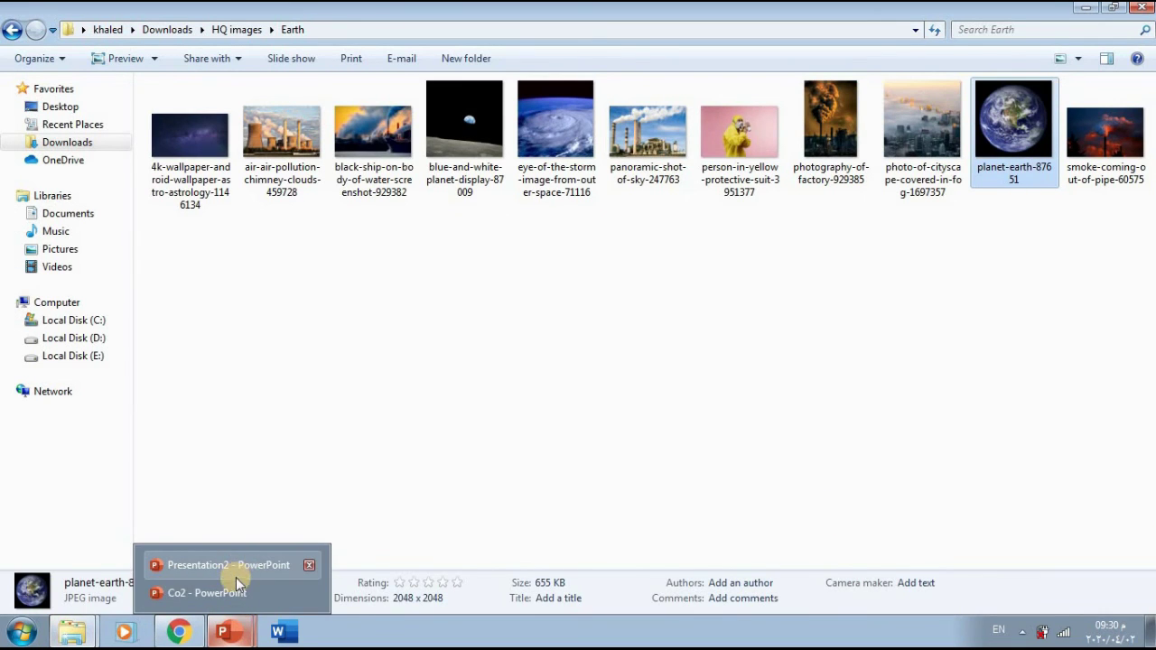
left_click(236, 574)
right_click(566, 292)
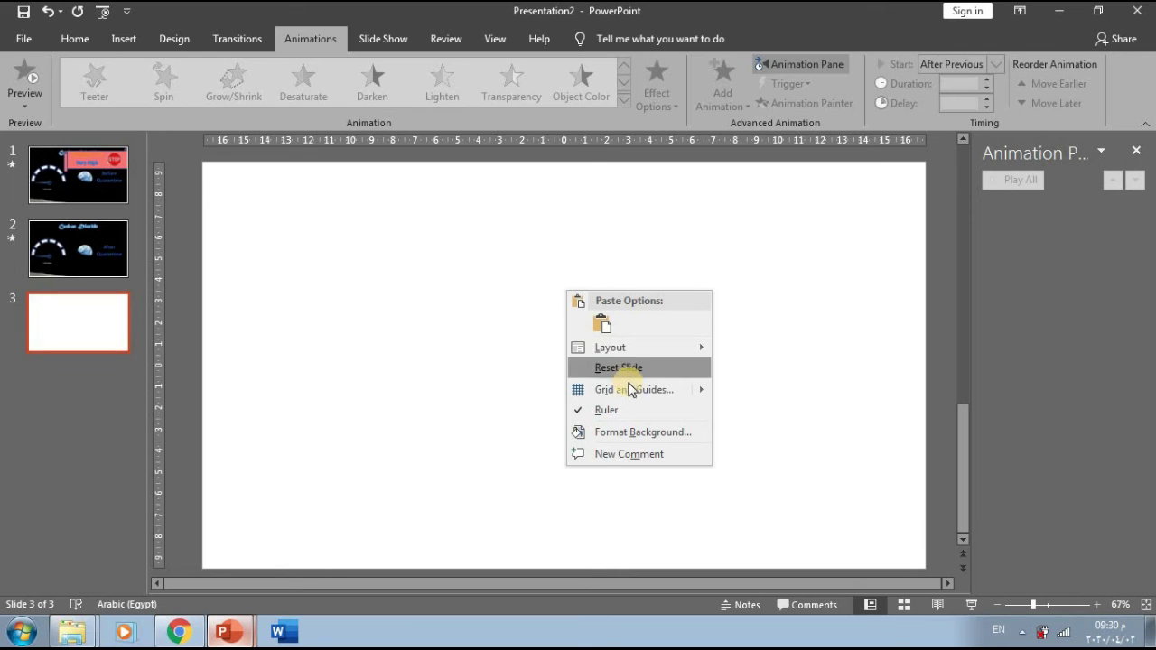
Paste the Earth photo onto slide 3 and crop it to a 16:9 aspect ratio
left_click(602, 326)
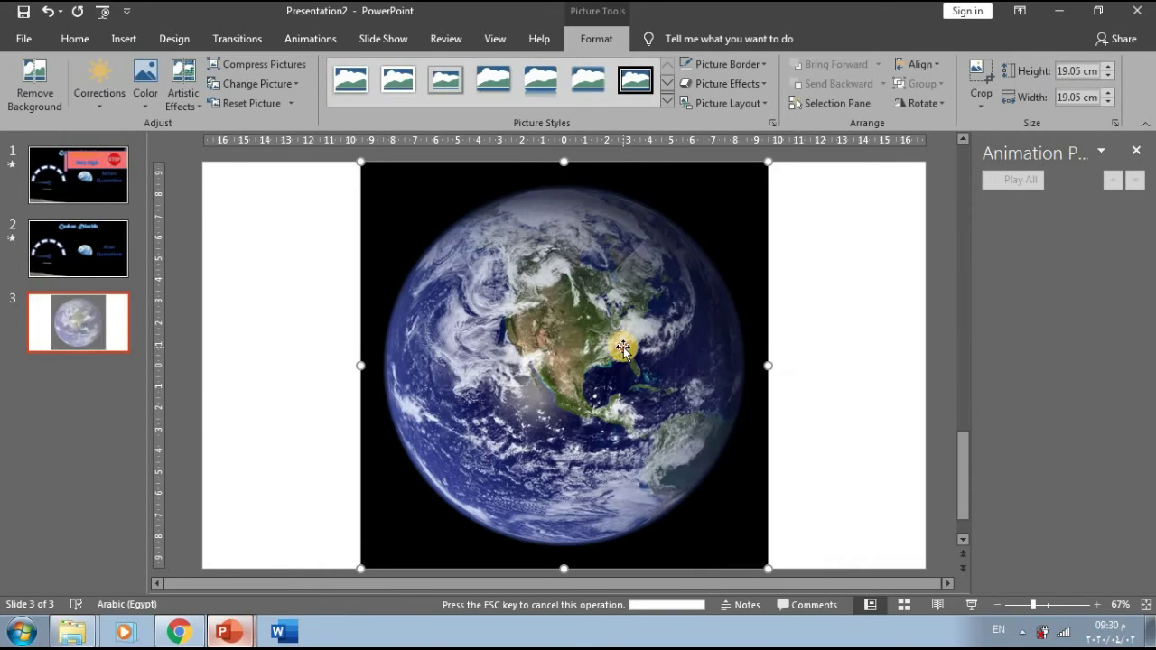
left_click(988, 95)
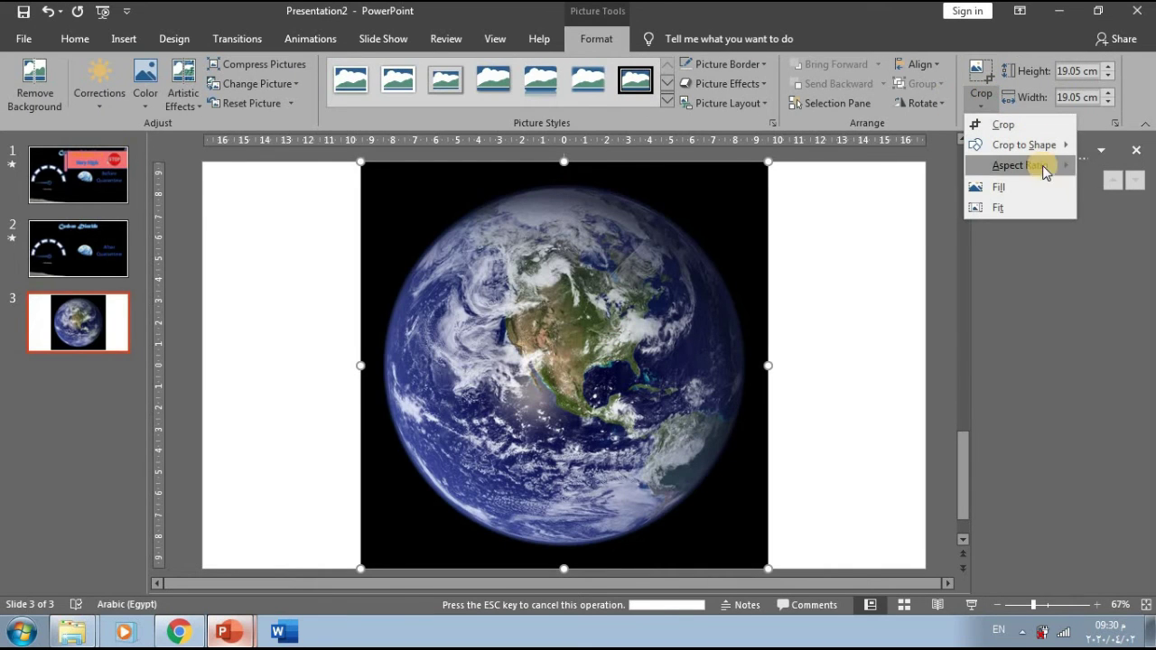
mouse_move(1038, 167)
left_click(1110, 409)
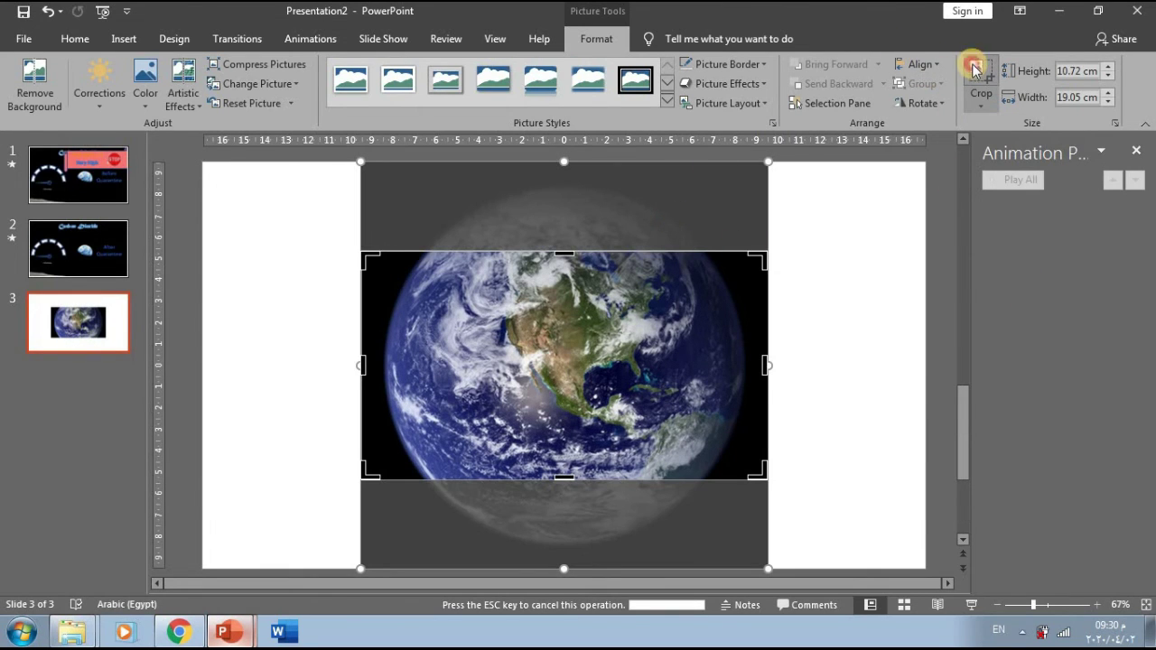
left_click(975, 69)
Align the Earth photo to the slide's top edge and stretch it to fill the whole slide
left_click(919, 65)
left_click(919, 65)
left_click(919, 65)
left_click(920, 67)
left_click(919, 66)
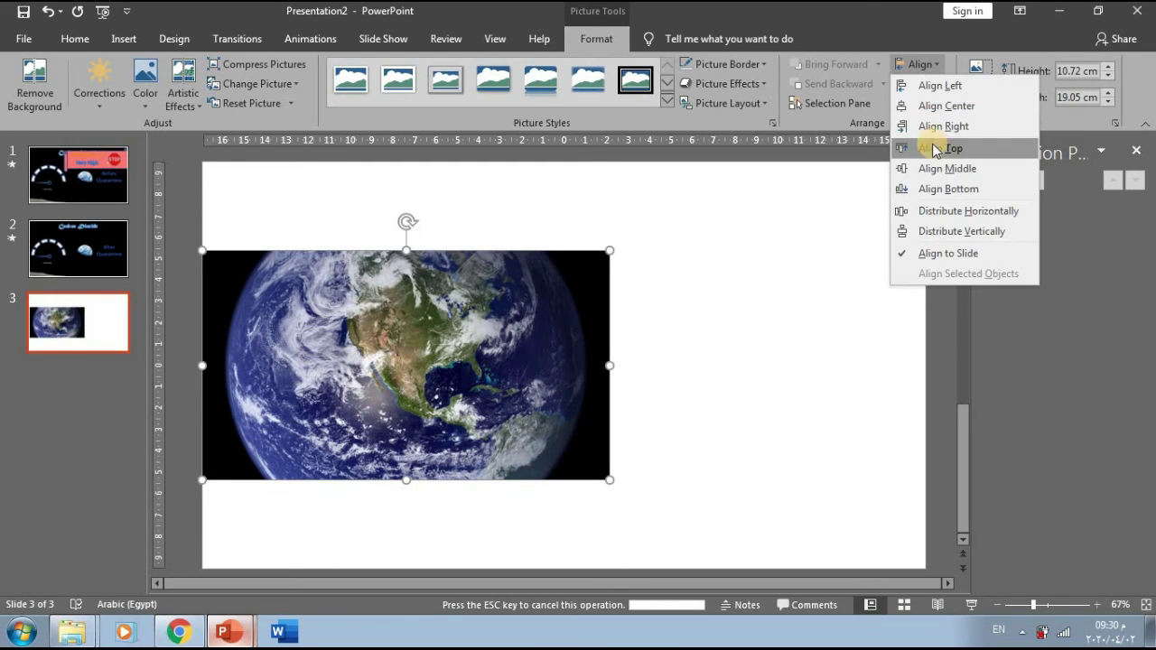
left_click(907, 146)
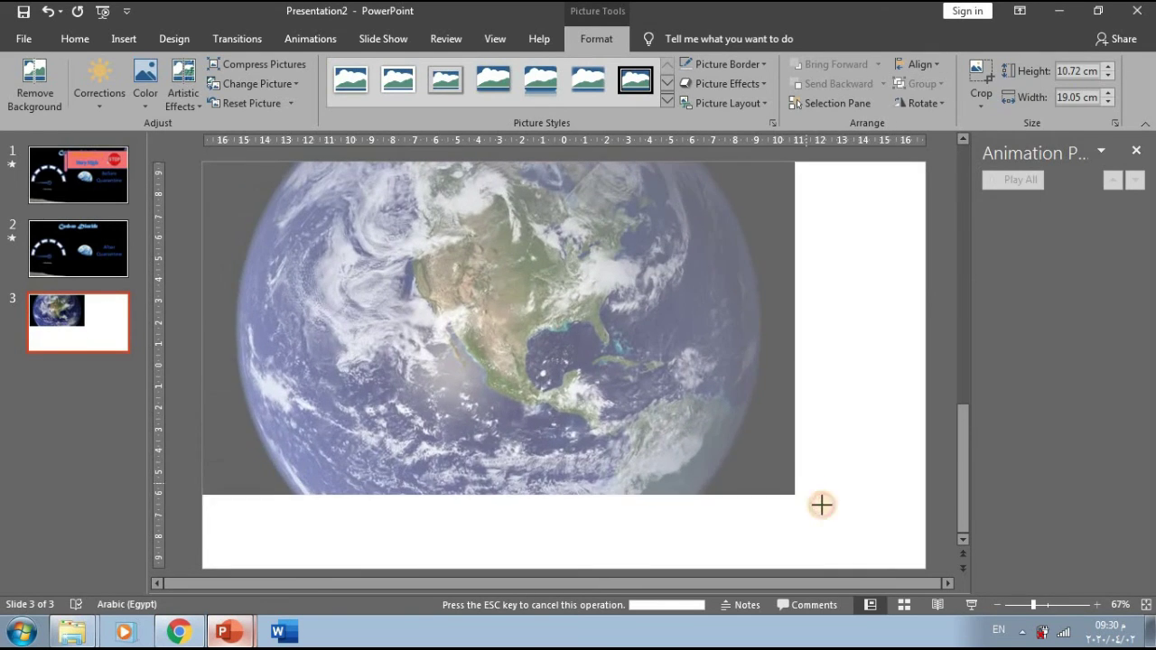
left_click_drag(763, 461, 915, 531)
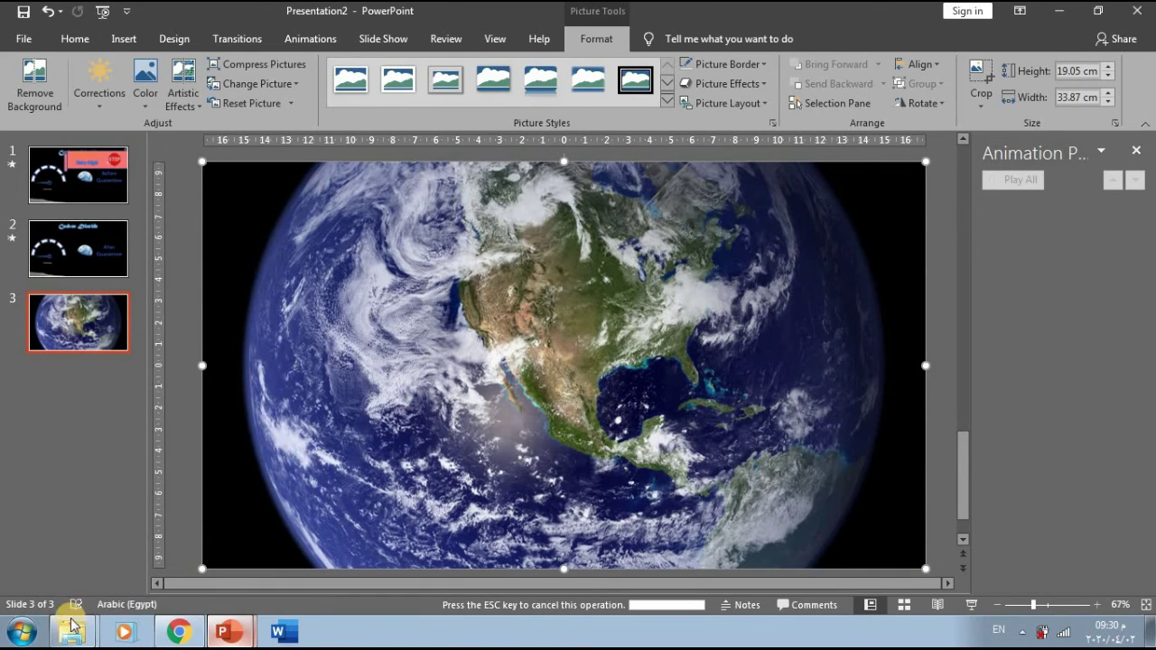
mouse_move(73, 624)
left_click(72, 564)
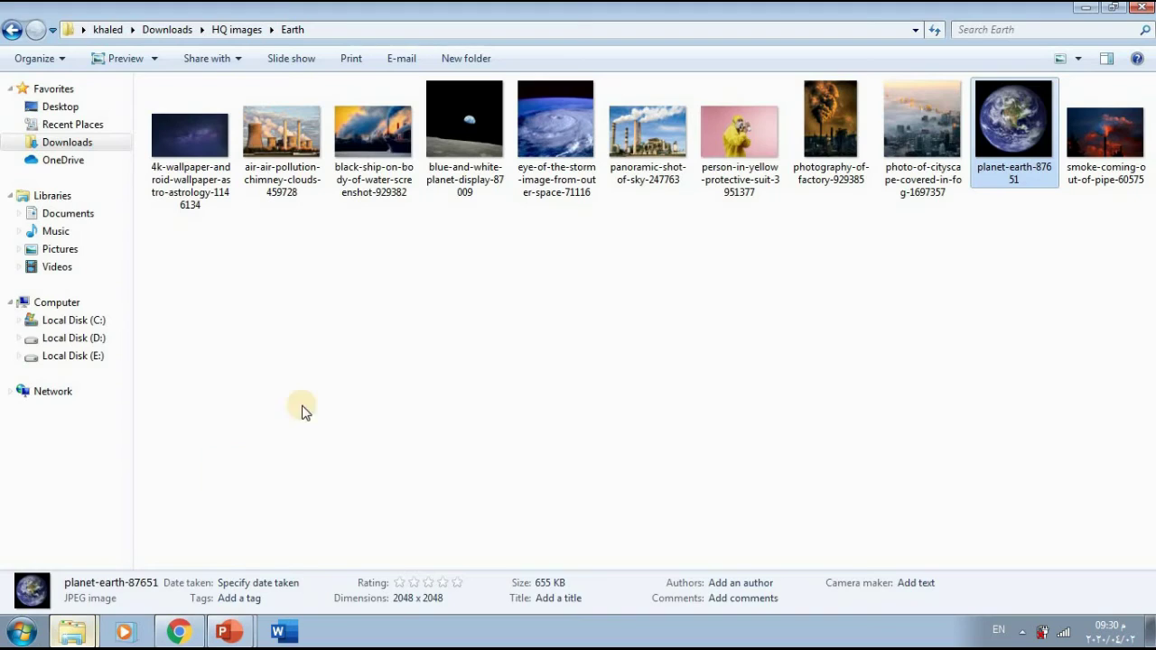
Copy the chimney-clouds, factory, foggy-cityscape and smoke-from-pipe photos and return to Presentation2
left_click(352, 356)
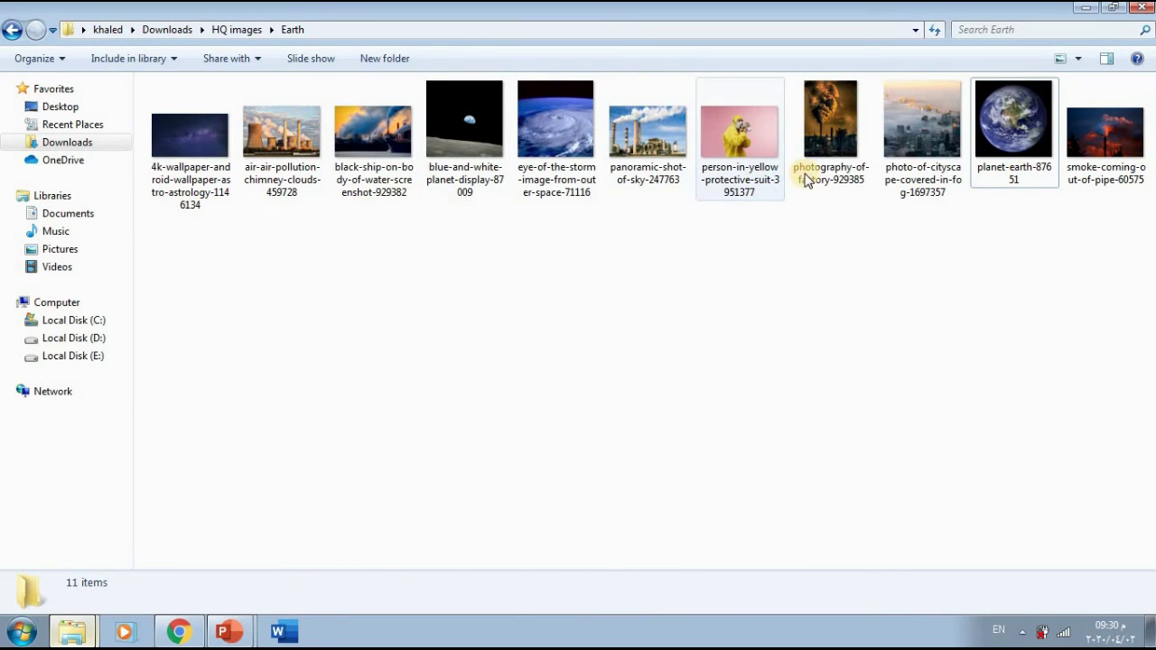
left_click(829, 151)
left_click(1104, 136, "ctrl")
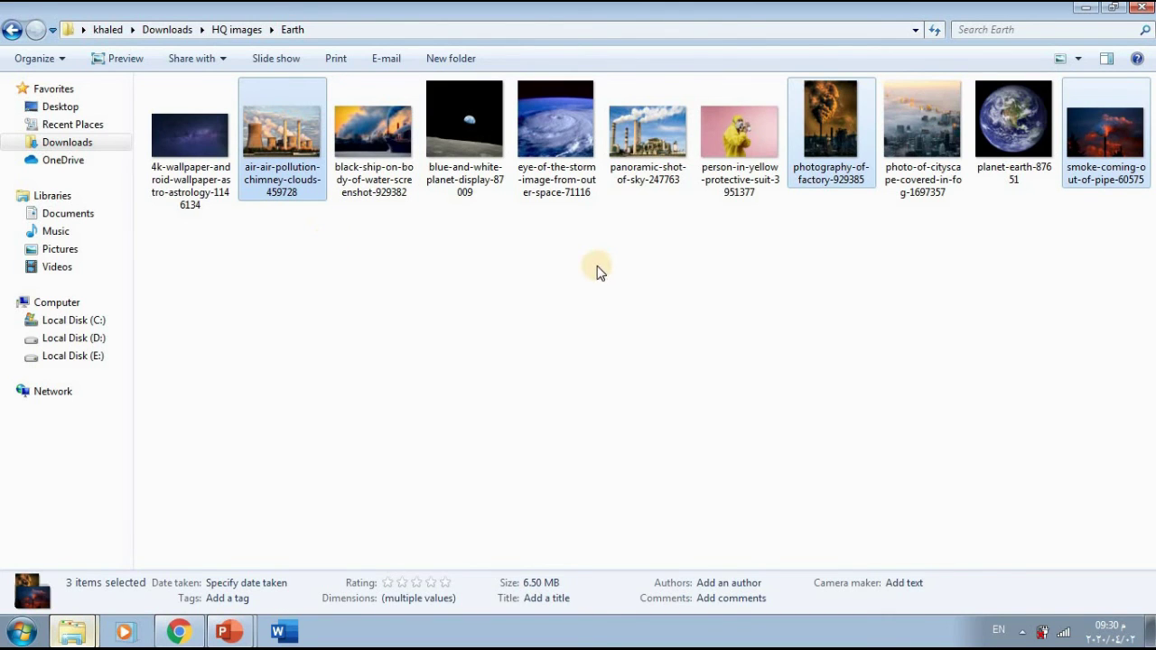
right_click(842, 169)
left_click(943, 473)
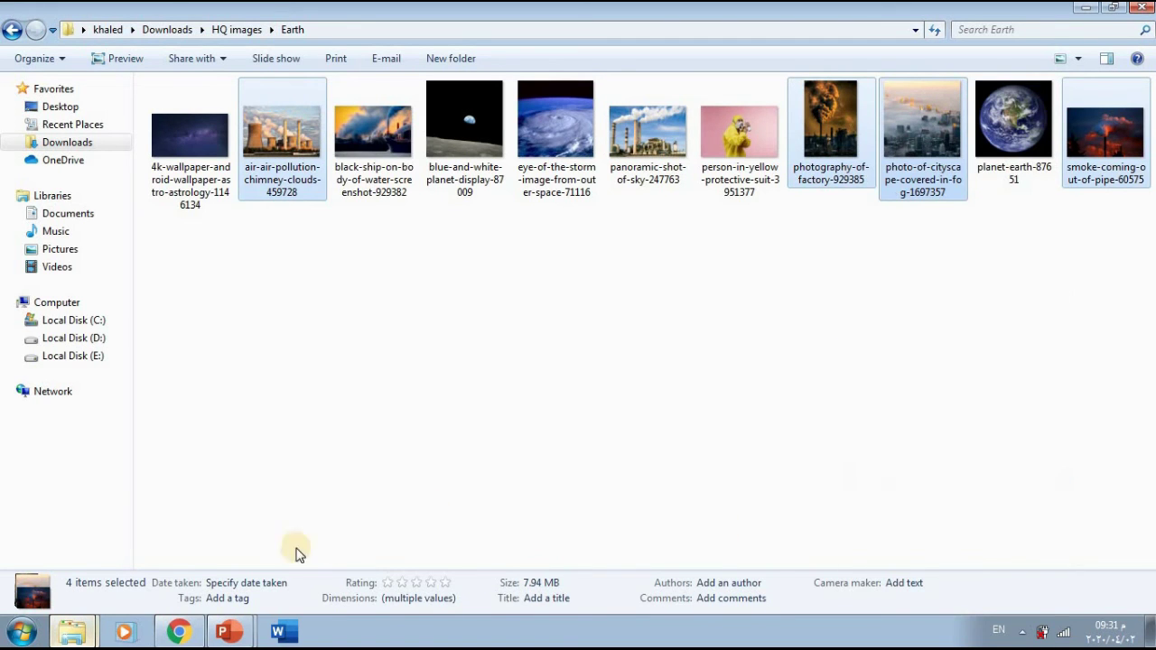
mouse_move(230, 632)
left_click(245, 565)
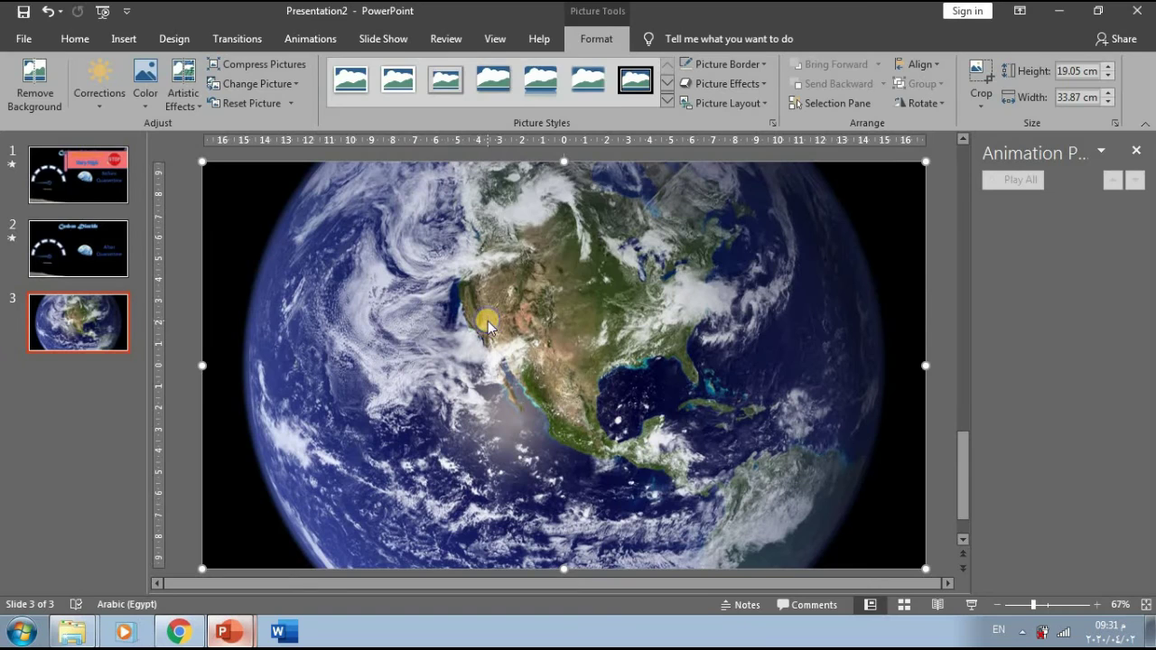
Paste the four photos onto slide 3 and shrink the smoke-stack, power-plant and red-smoke pictures
right_click(487, 325)
left_click(521, 98)
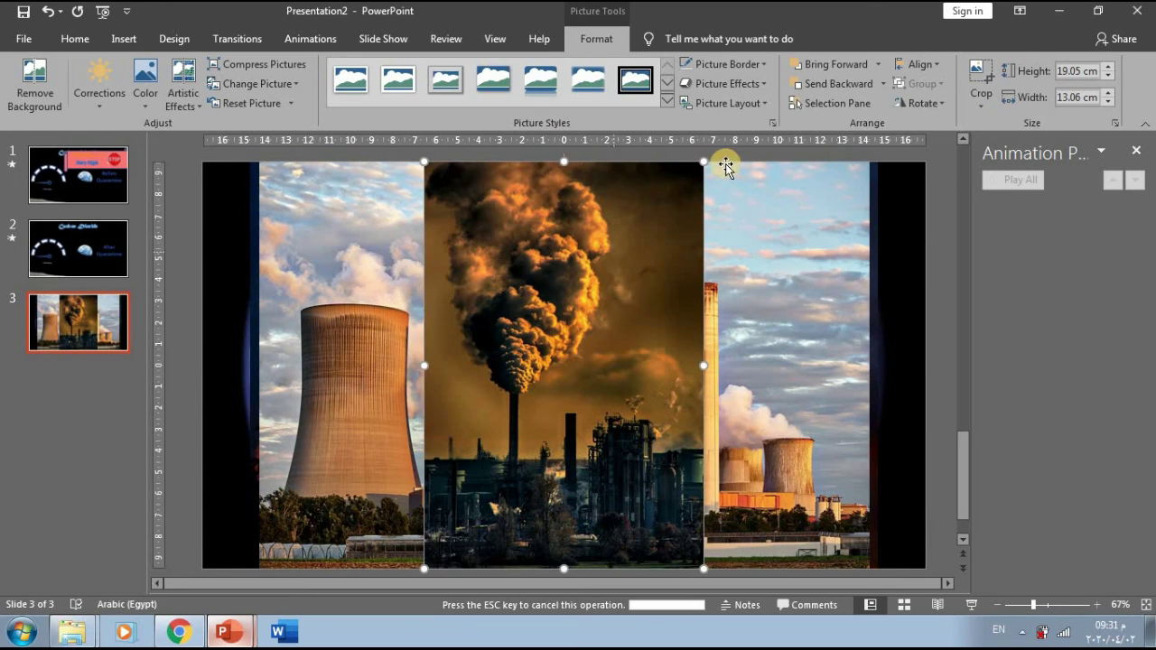
left_click_drag(699, 167, 495, 465)
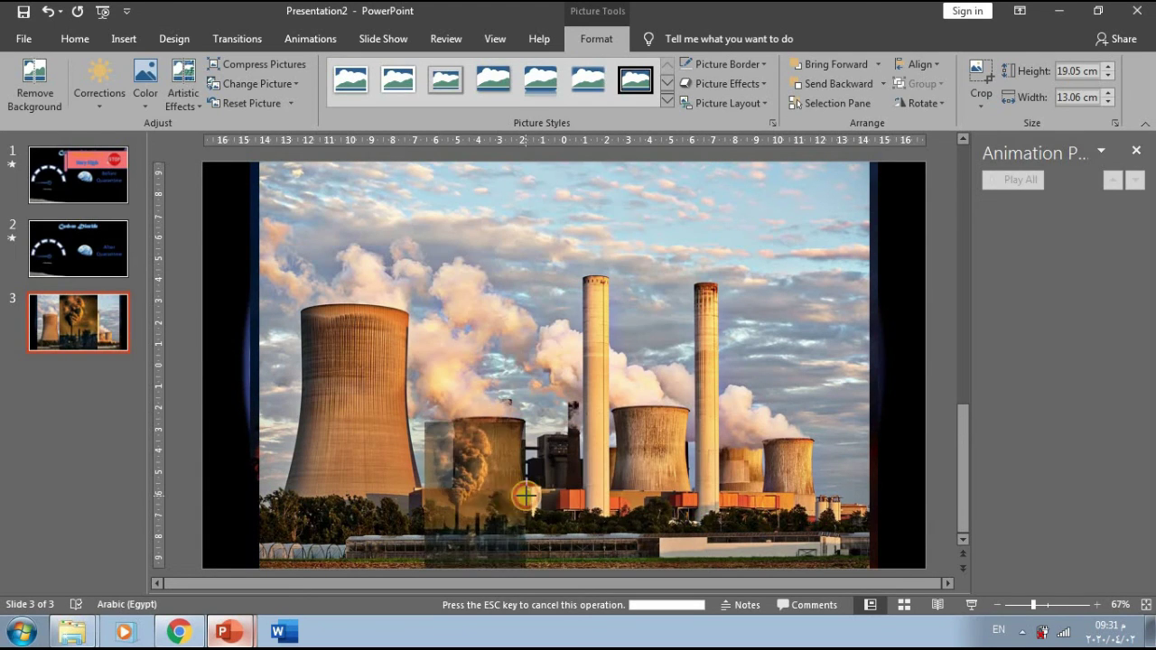
left_click_drag(581, 480, 750, 433)
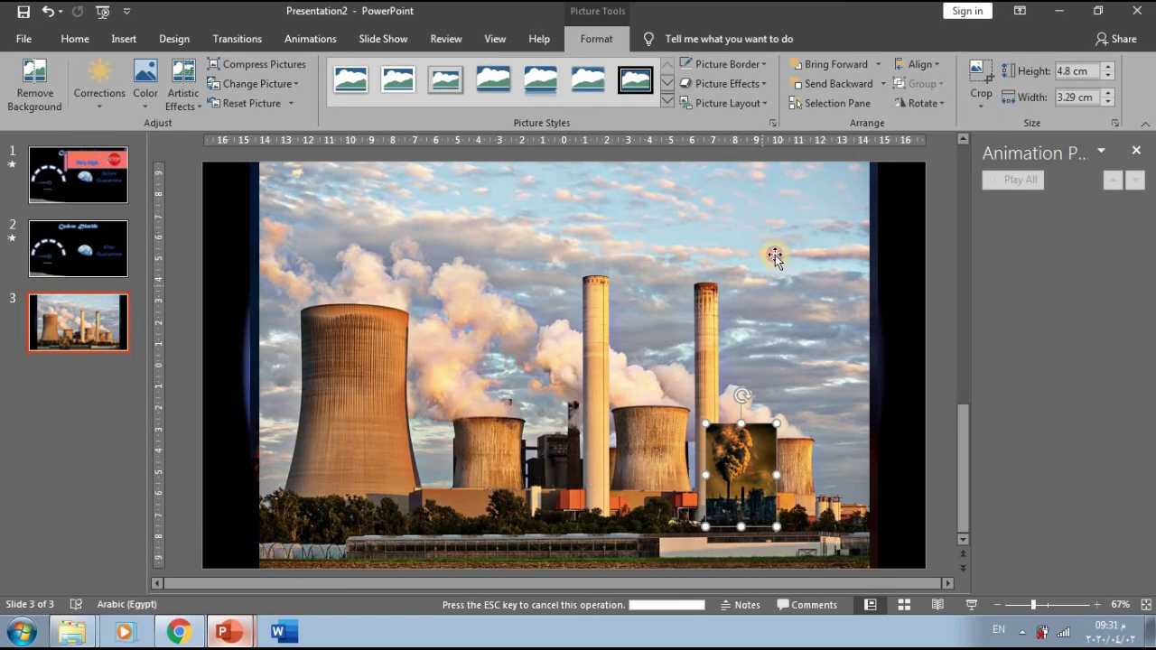
left_click(867, 162)
left_click_drag(869, 161, 374, 484)
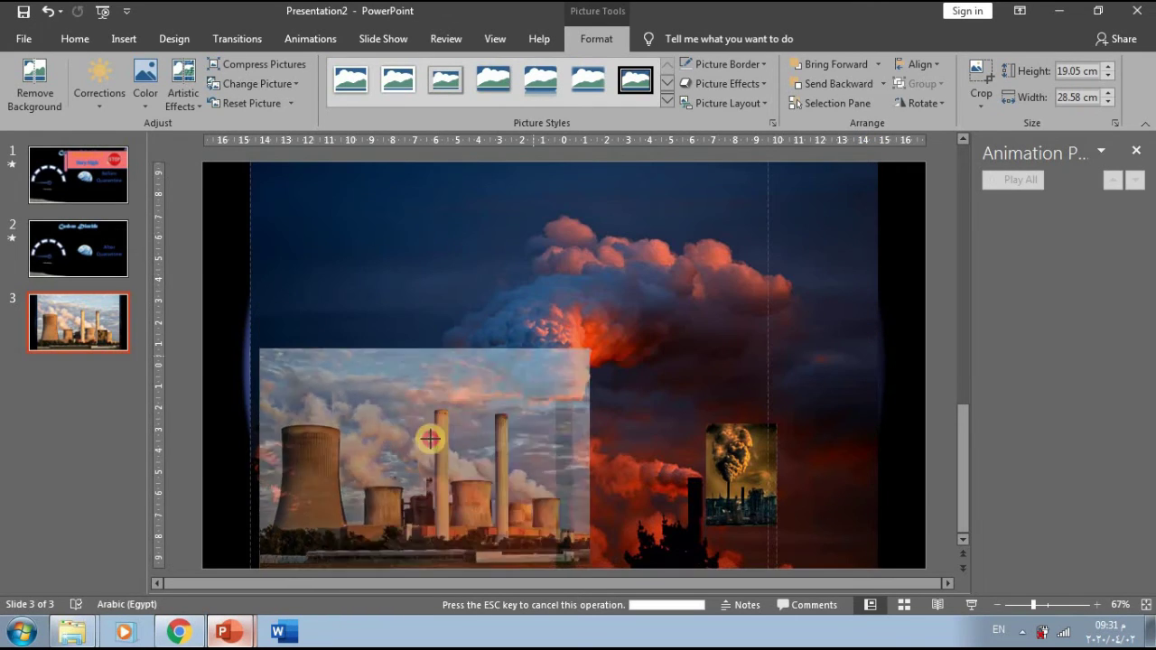
left_click_drag(334, 520, 591, 438)
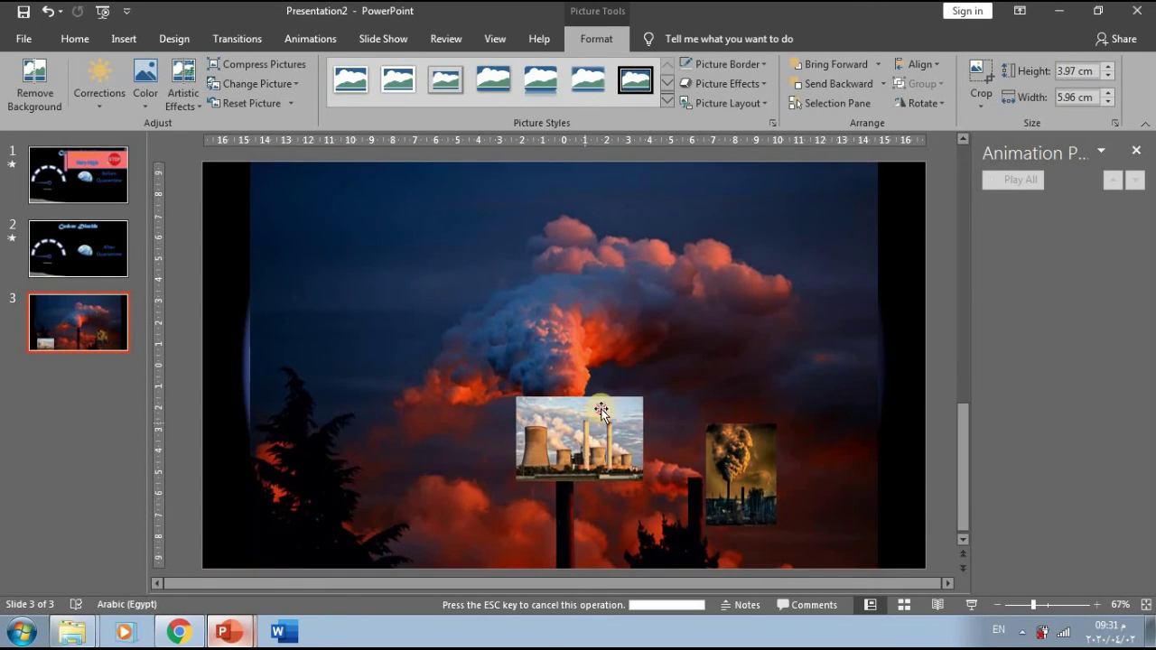
left_click(872, 158)
mouse_move(831, 190)
left_mouse_down()
mouse_move(266, 487)
mouse_move(277, 499)
left_mouse_up()
Shrink the foggy-city picture and place the photos at upper left, lower left, upper right and right
left_click(728, 235)
left_click_drag(742, 169, 374, 443)
left_click_drag(424, 506, 298, 242)
left_click_drag(312, 544, 290, 478)
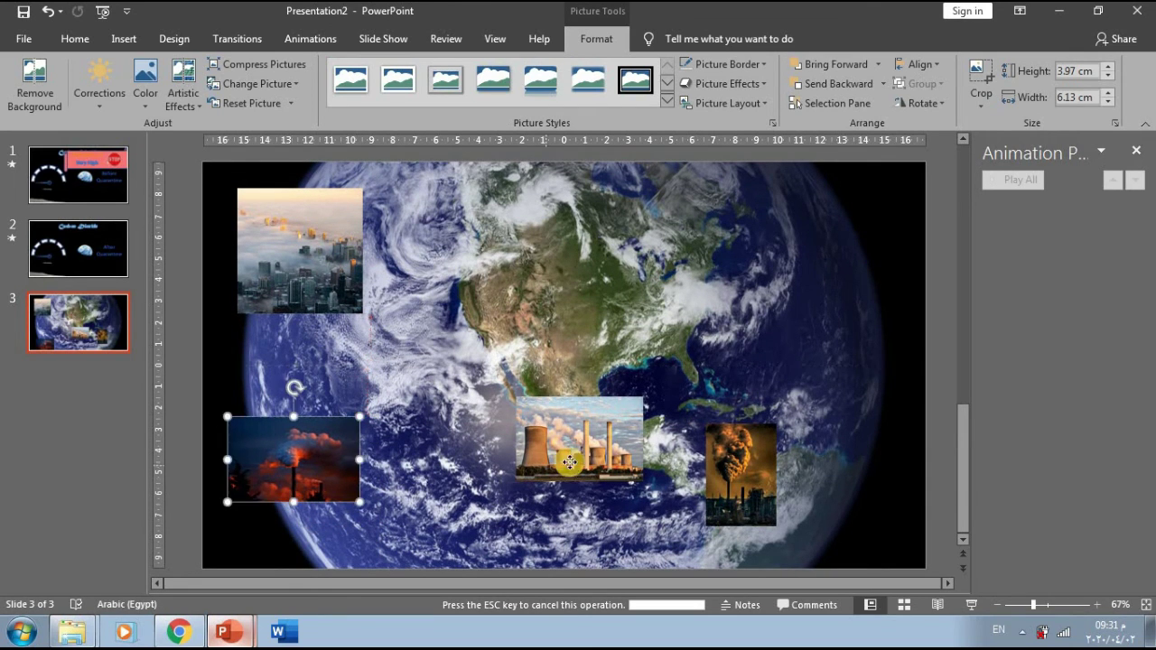
left_click_drag(552, 460, 796, 258)
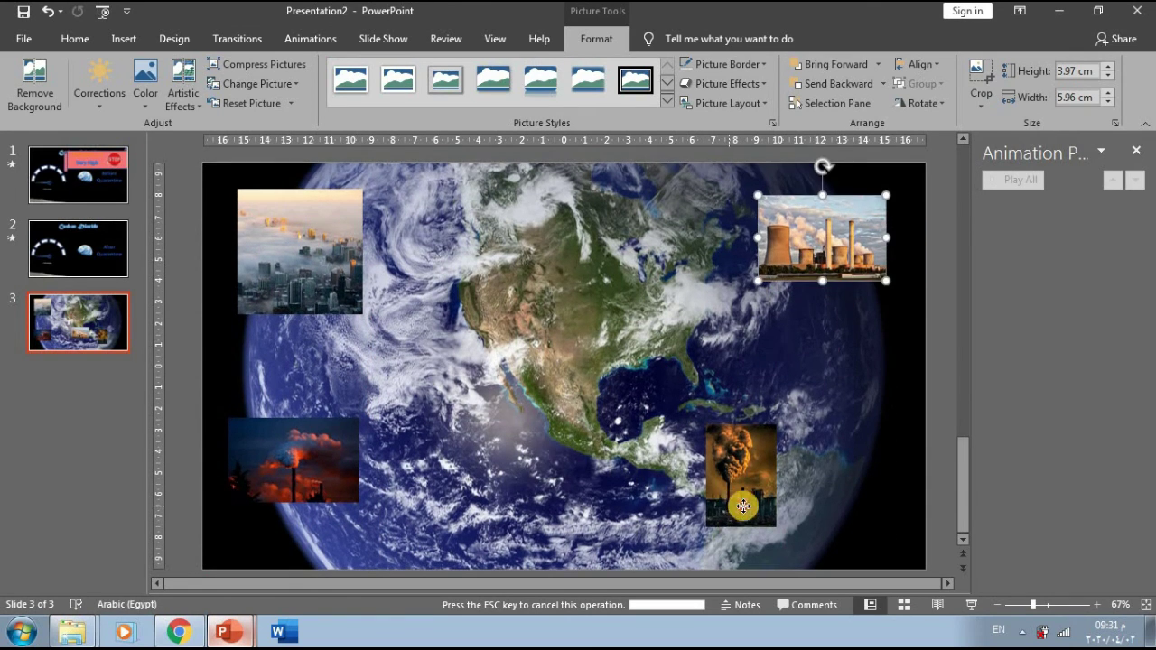
left_click_drag(740, 504, 821, 465)
Give the foggy-city, red-smoke, power-plant and smoke-stack pictures a soft oval picture style
left_click(336, 290)
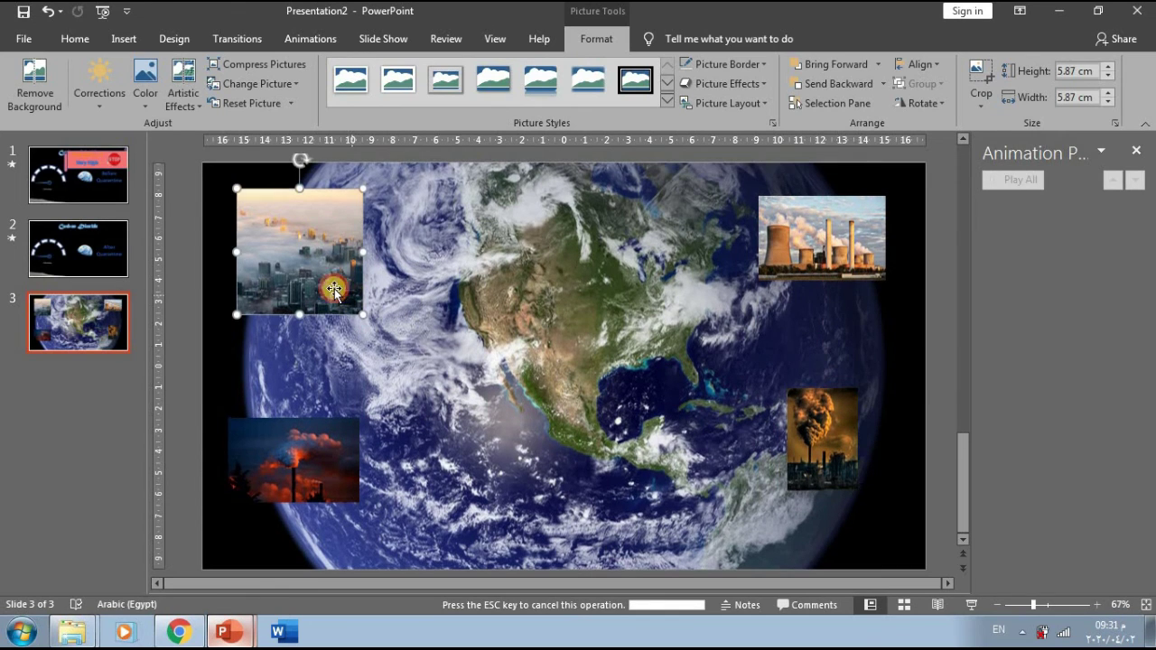
left_click(668, 105)
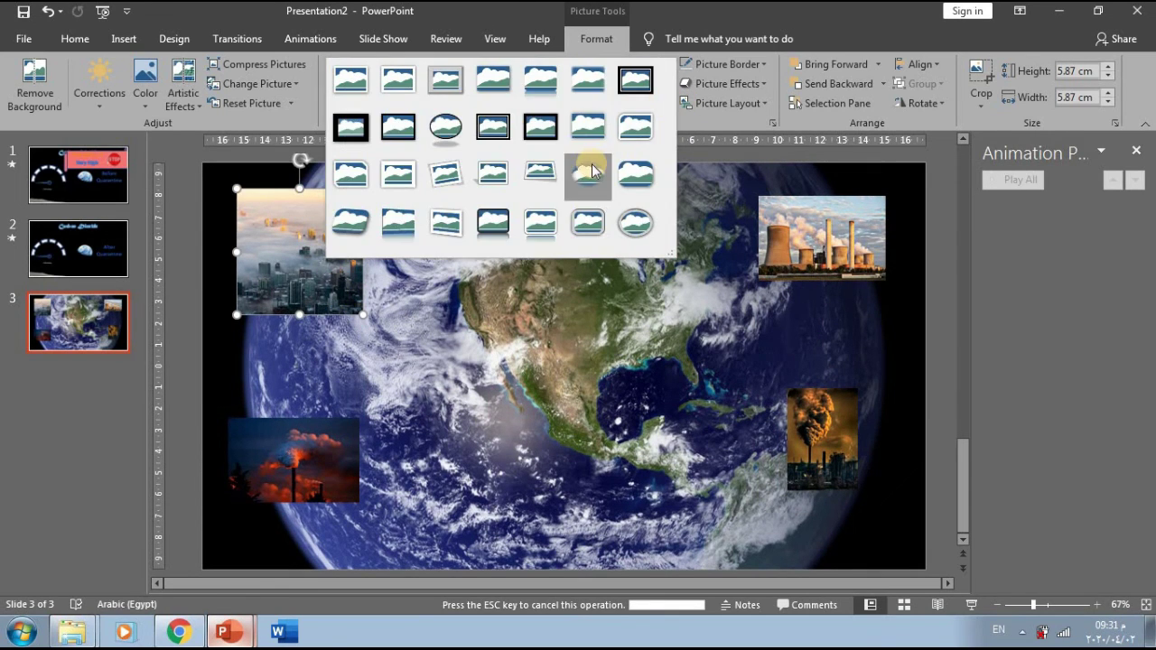
left_click(588, 172)
left_click(339, 417)
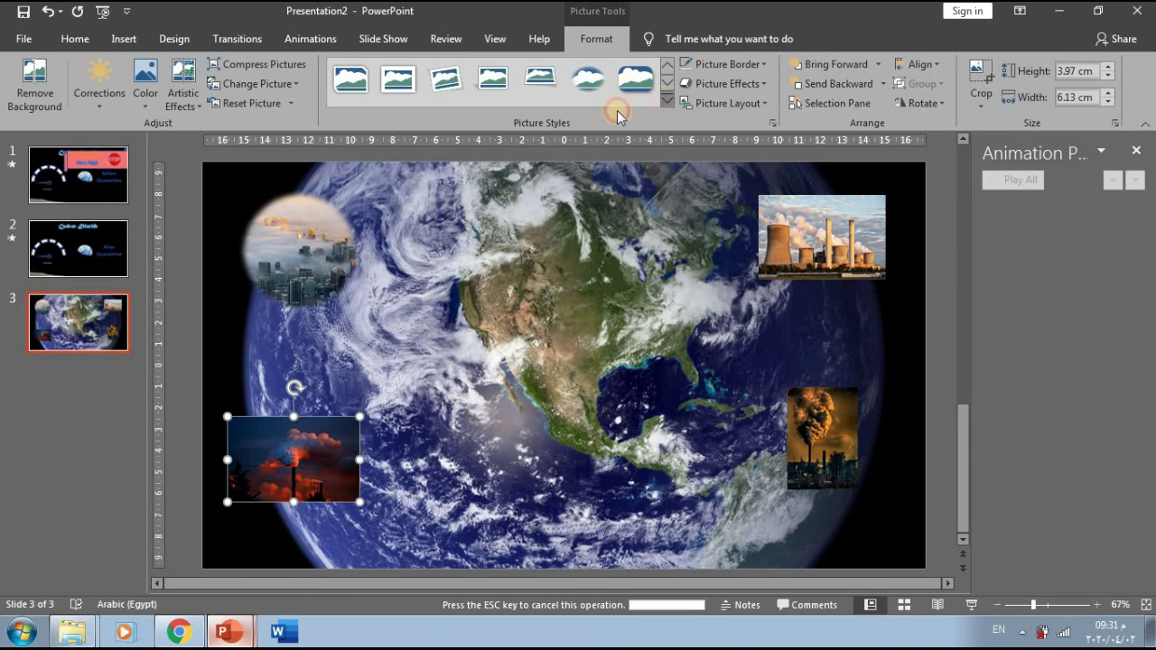
left_click(667, 99)
left_click(588, 172)
left_click(768, 251)
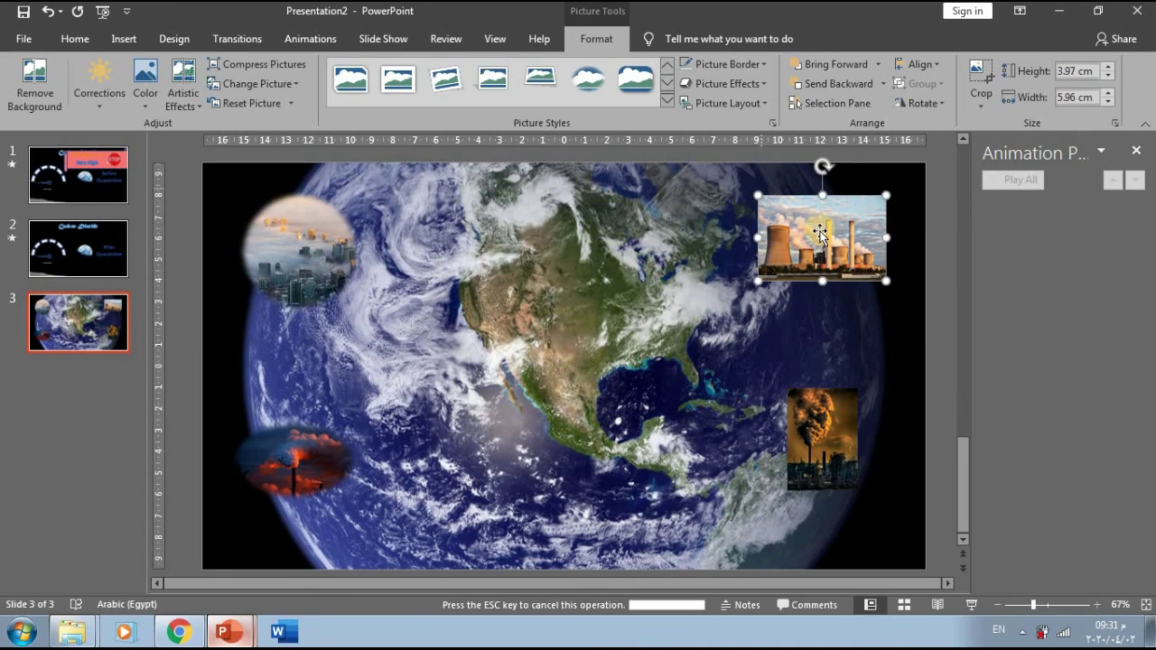
left_click(668, 105)
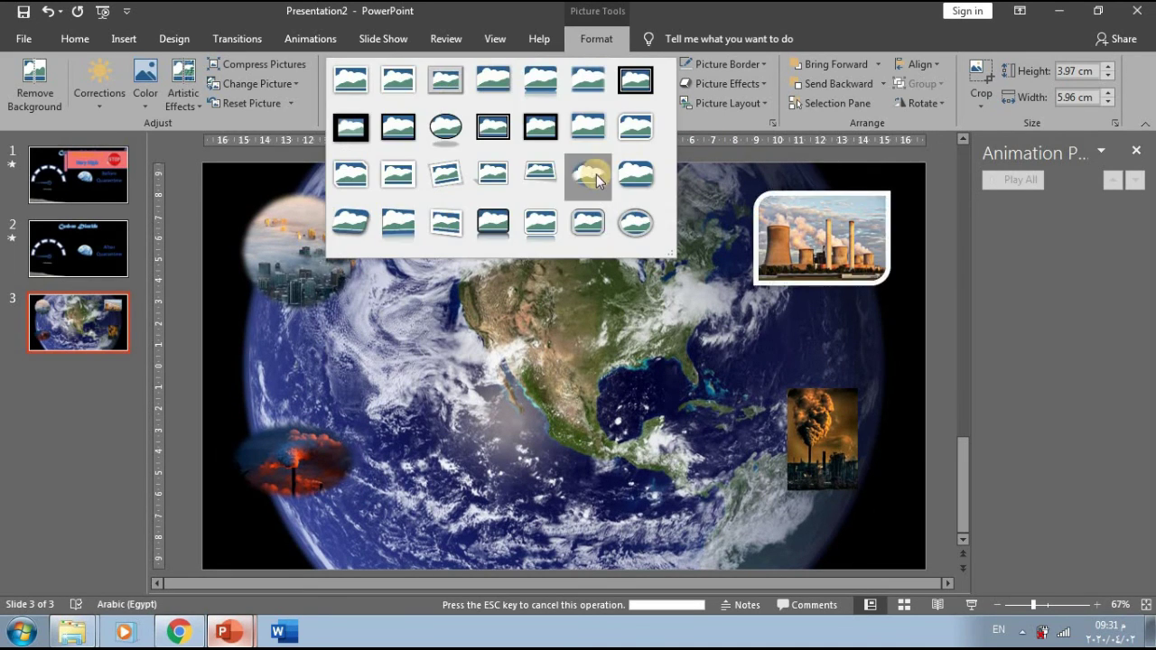
left_click(591, 173)
left_click(849, 472)
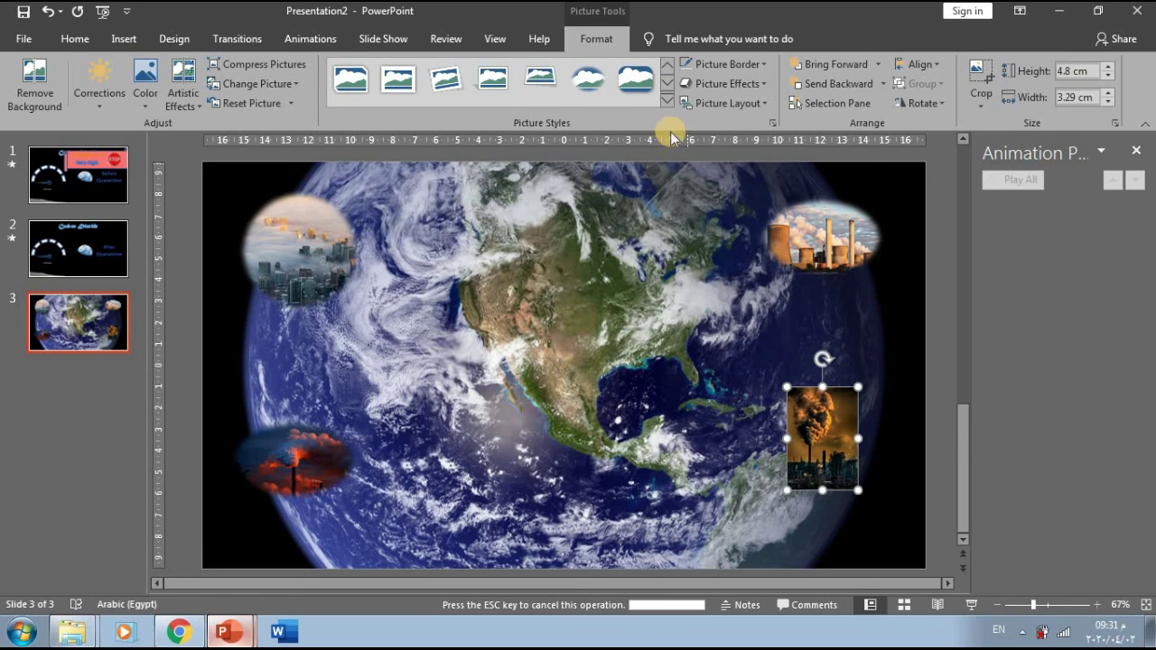
left_click(666, 100)
left_click(589, 174)
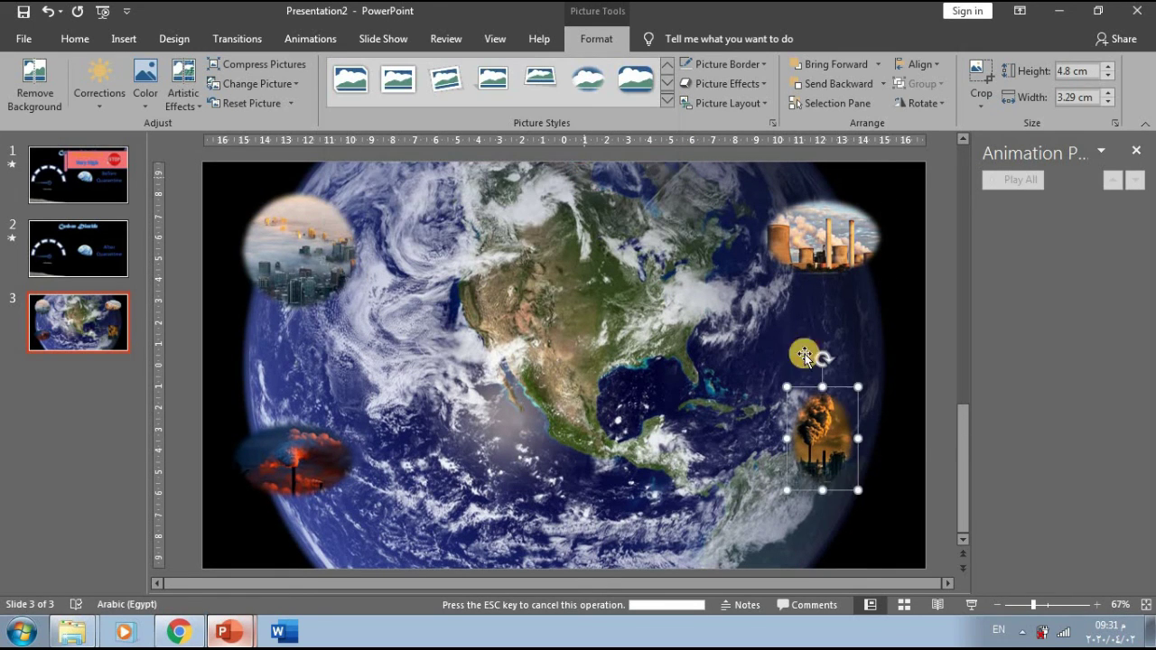
Enlarge and reposition the four ovals, with the foggy-city oval at 7.04 cm and power-plant enlarged
left_click_drag(860, 388, 879, 361)
left_click_drag(851, 413, 851, 413)
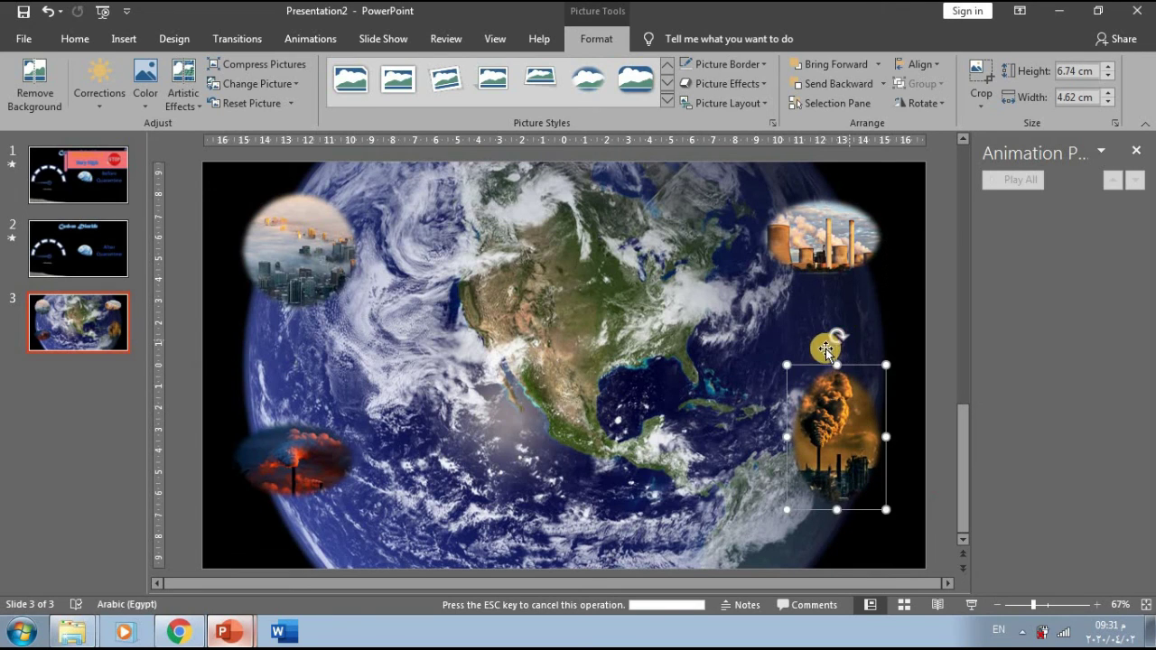
left_click(309, 456)
mouse_move(361, 414)
left_mouse_down()
mouse_move(346, 435)
mouse_move(371, 466)
left_mouse_up()
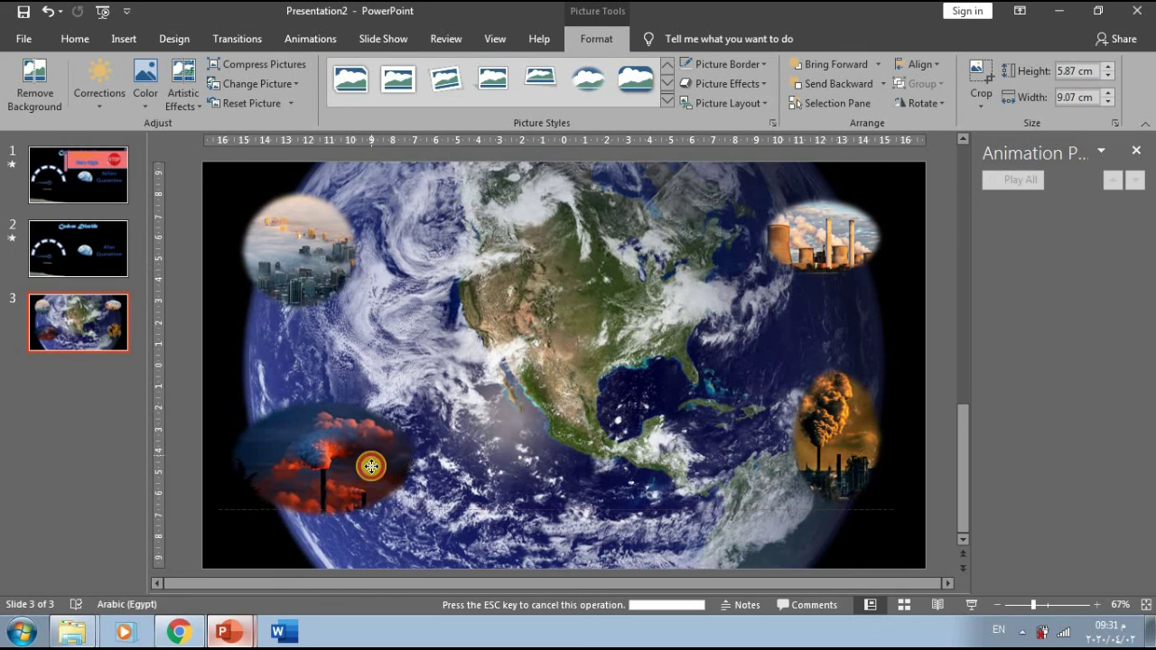
left_click(318, 274)
left_click_drag(362, 317, 387, 332)
left_click_drag(337, 302, 366, 298)
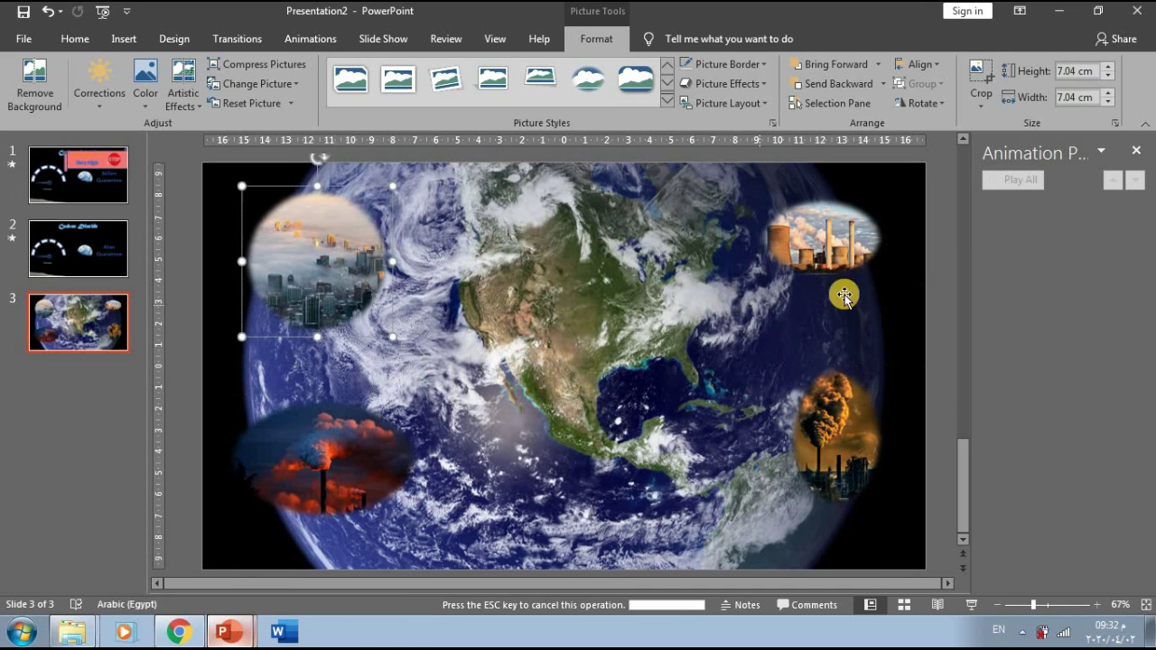
left_click(871, 275)
left_click_drag(897, 287, 909, 296)
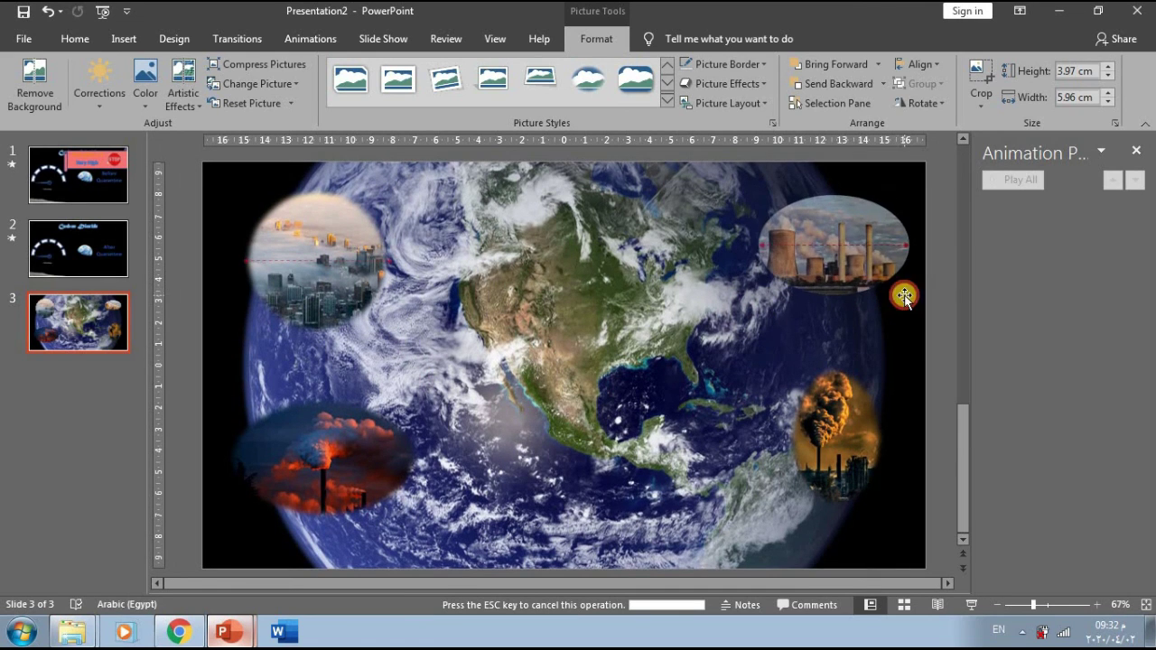
left_click(710, 359)
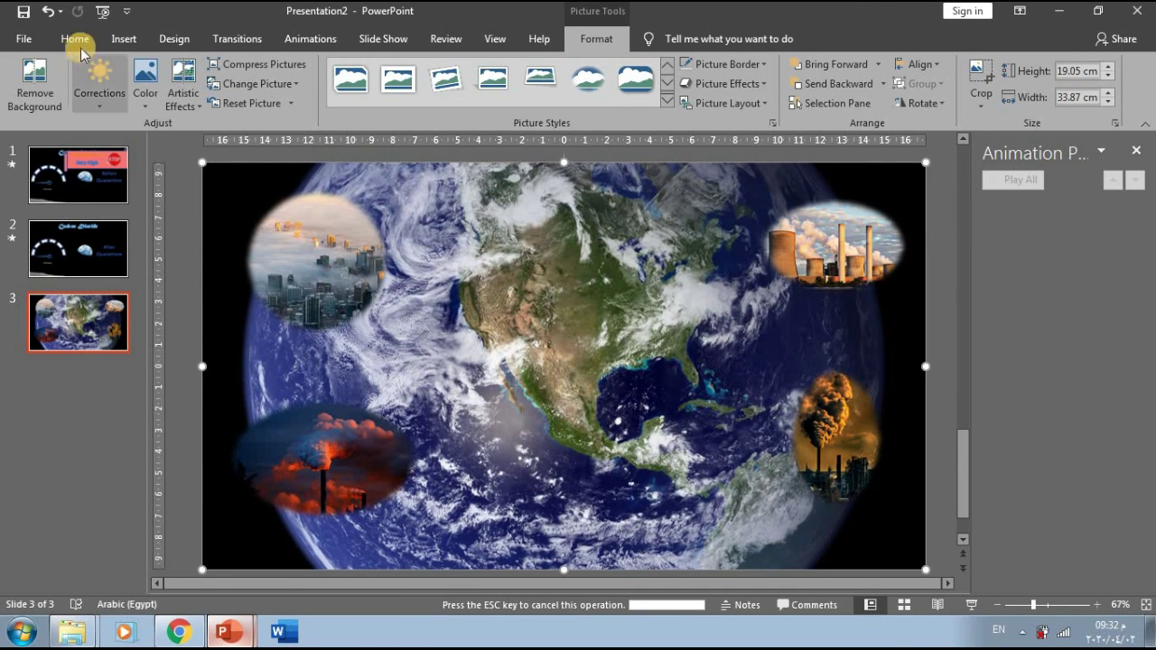
Insert a WordArt text box reading 'Carbon dioxide changes during Corona'
left_click(124, 39)
left_click(773, 92)
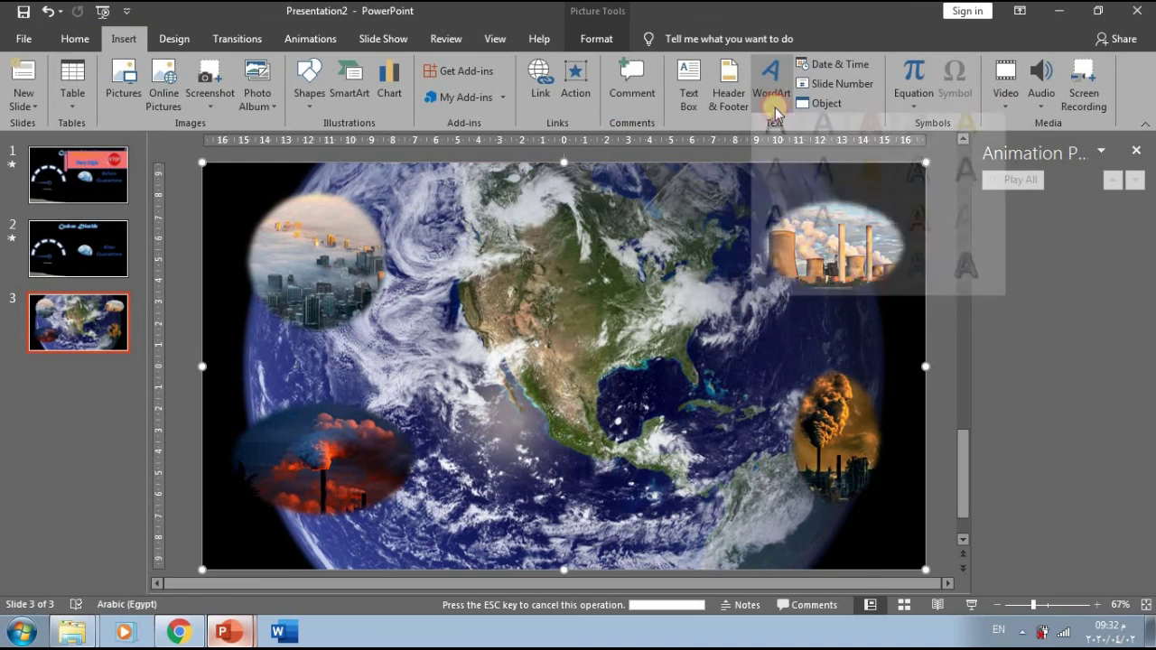
left_click(777, 180)
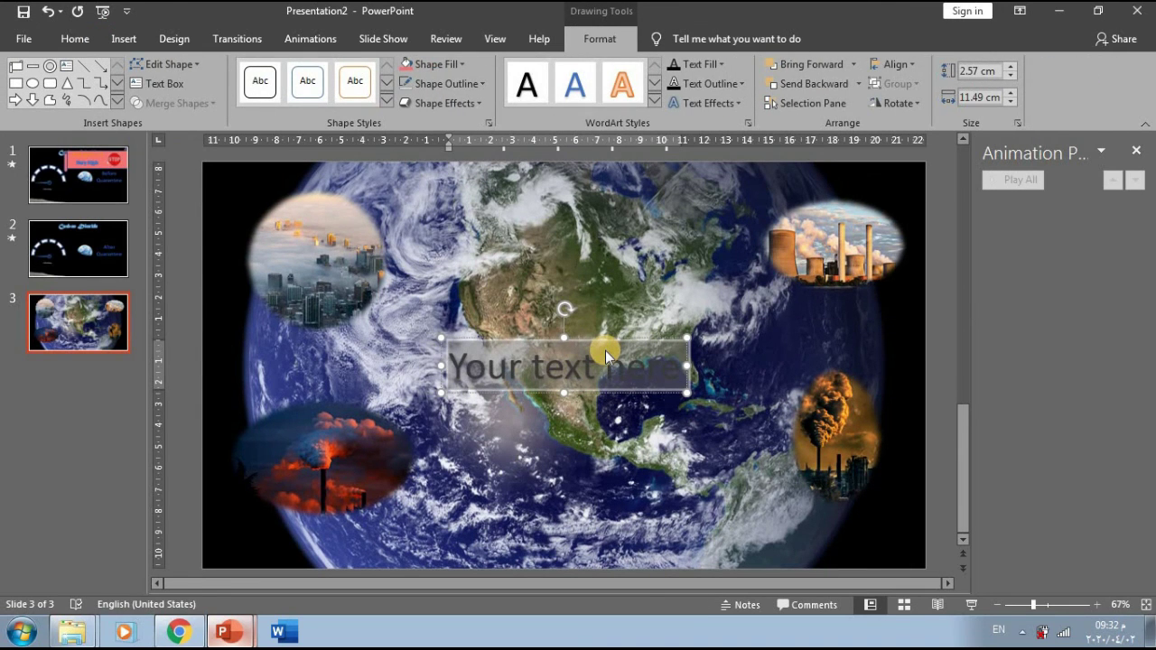
type("Carbon diox")
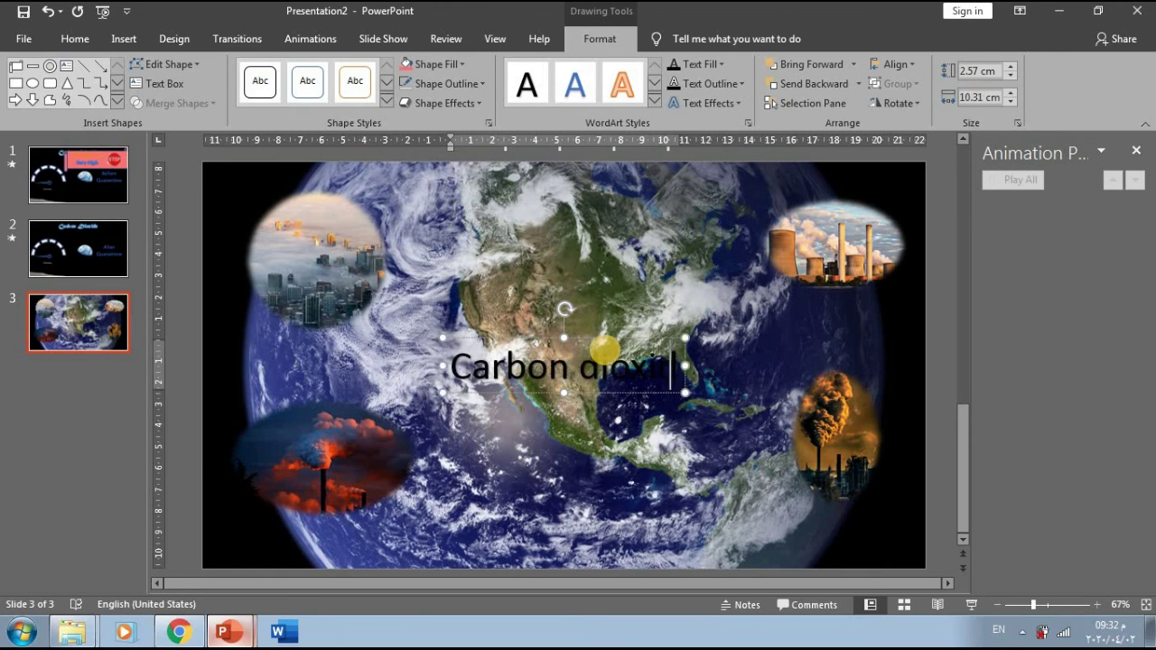
type("ide ")
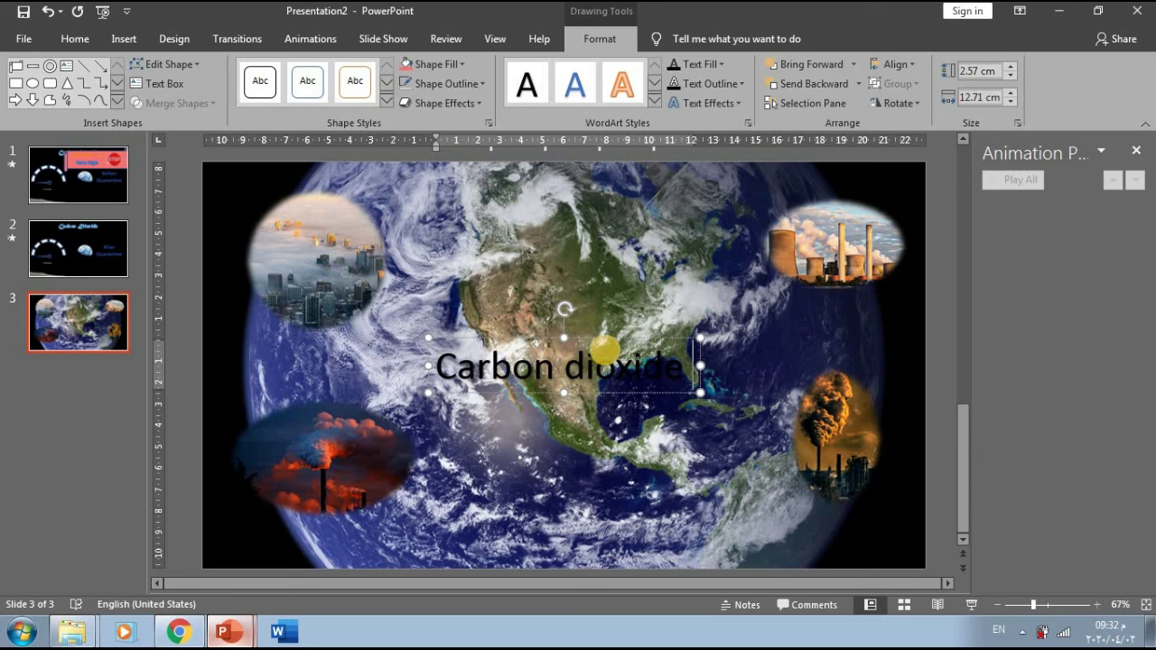
type("changes  during Corona")
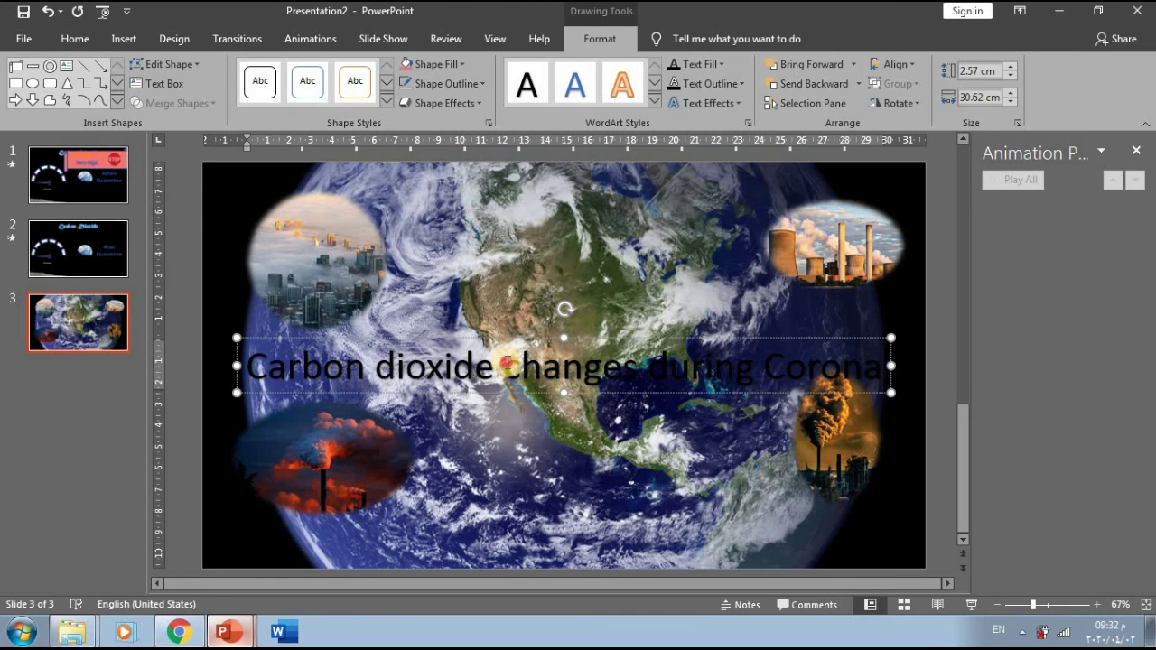
Break the WordArt title onto three lines and move it up near the top of the slide
key("Return")
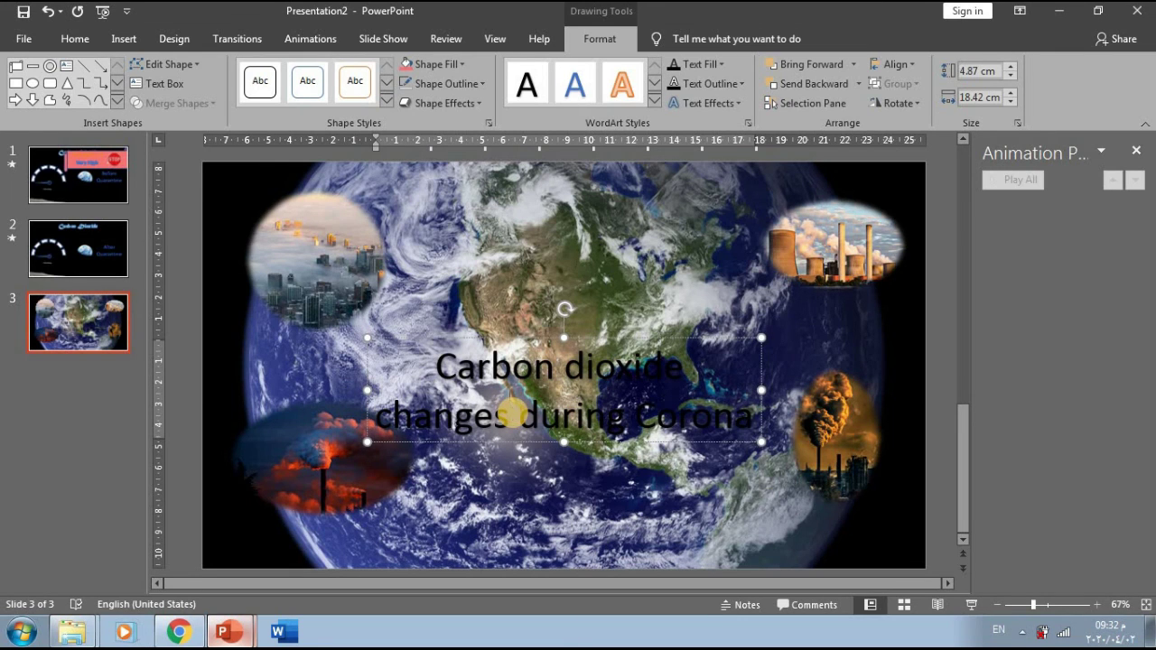
key("Return")
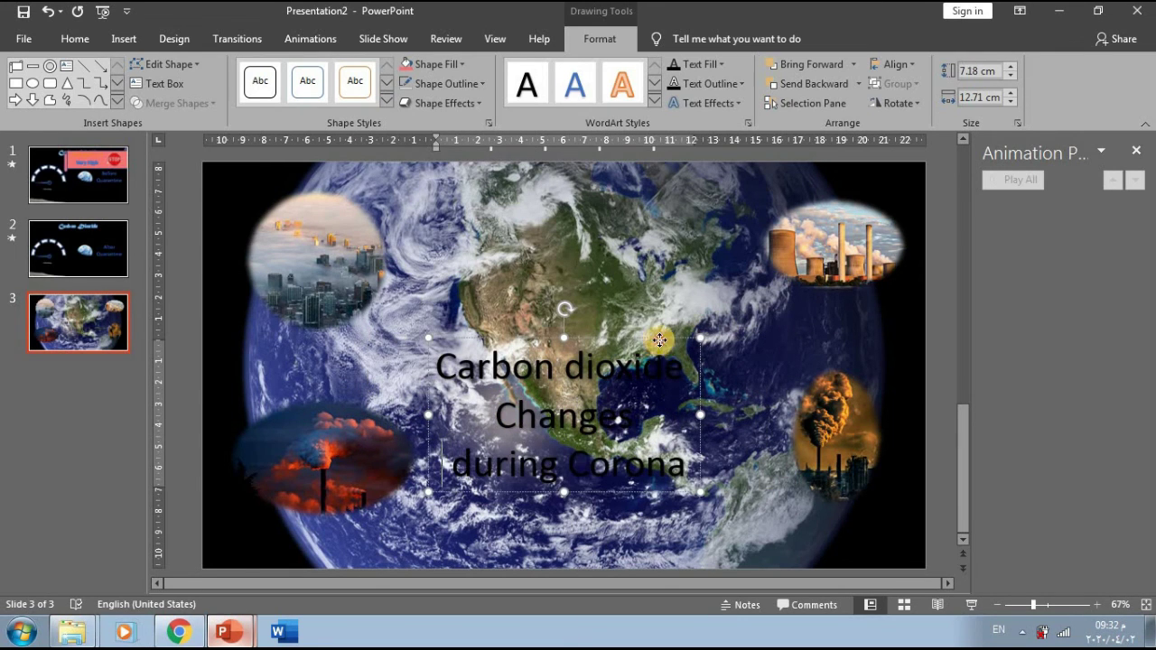
left_click_drag(659, 339, 663, 193)
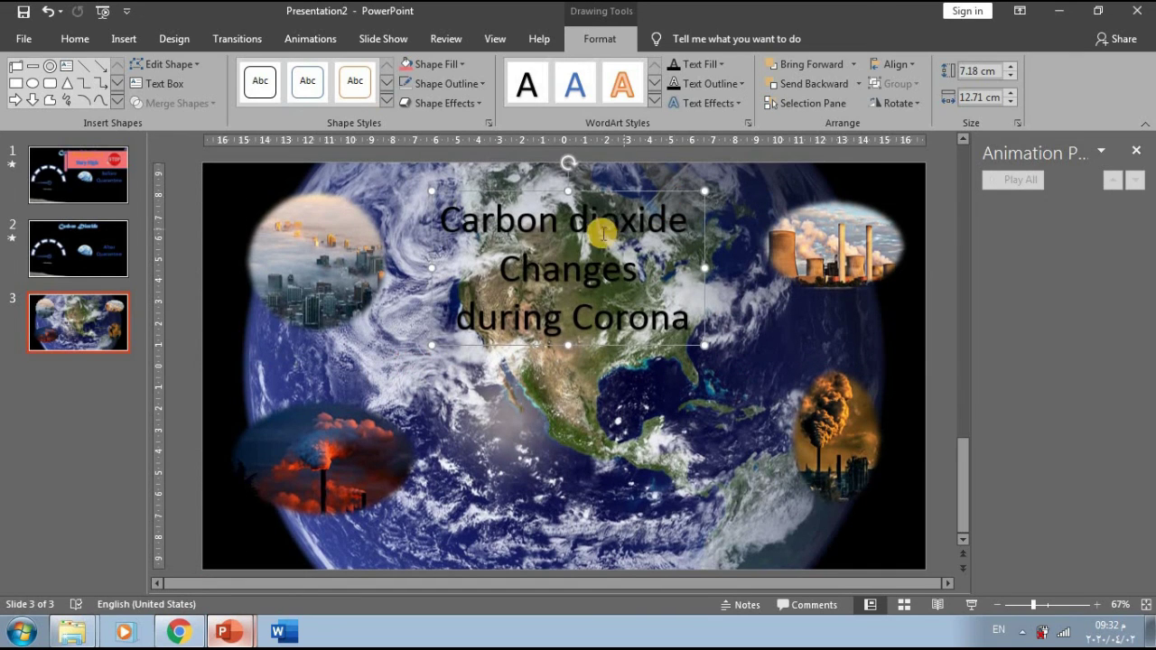
left_click(600, 213)
key("ctrl+a")
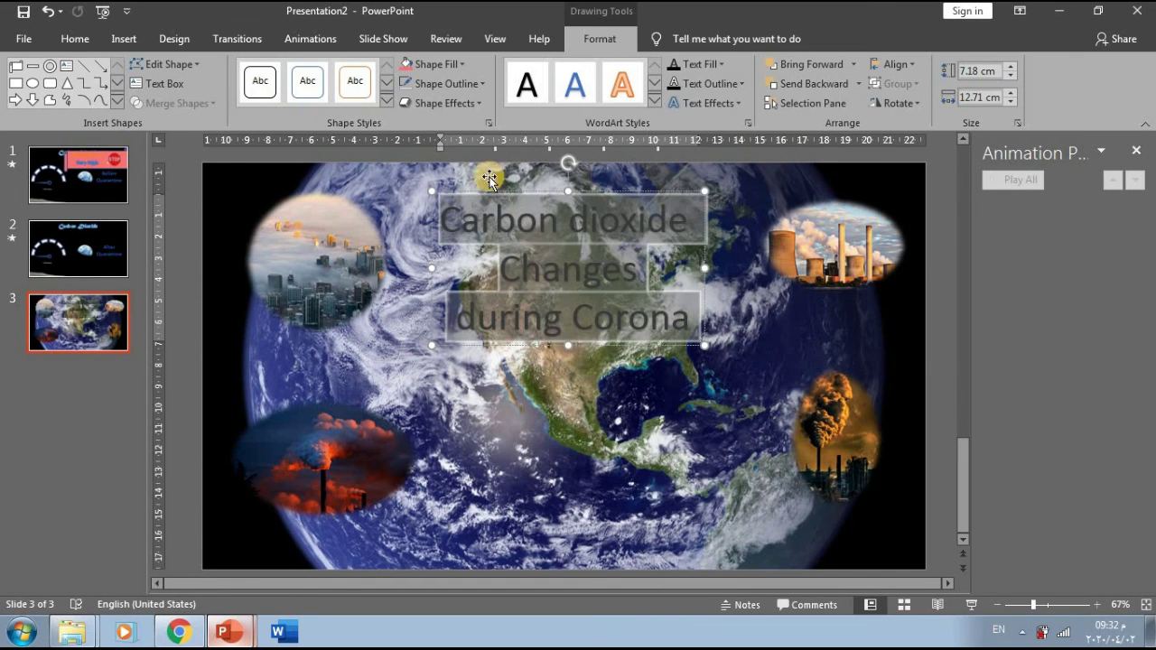
Set the title in Algerian at 60 pt and move it down to the slide centre
left_click(68, 39)
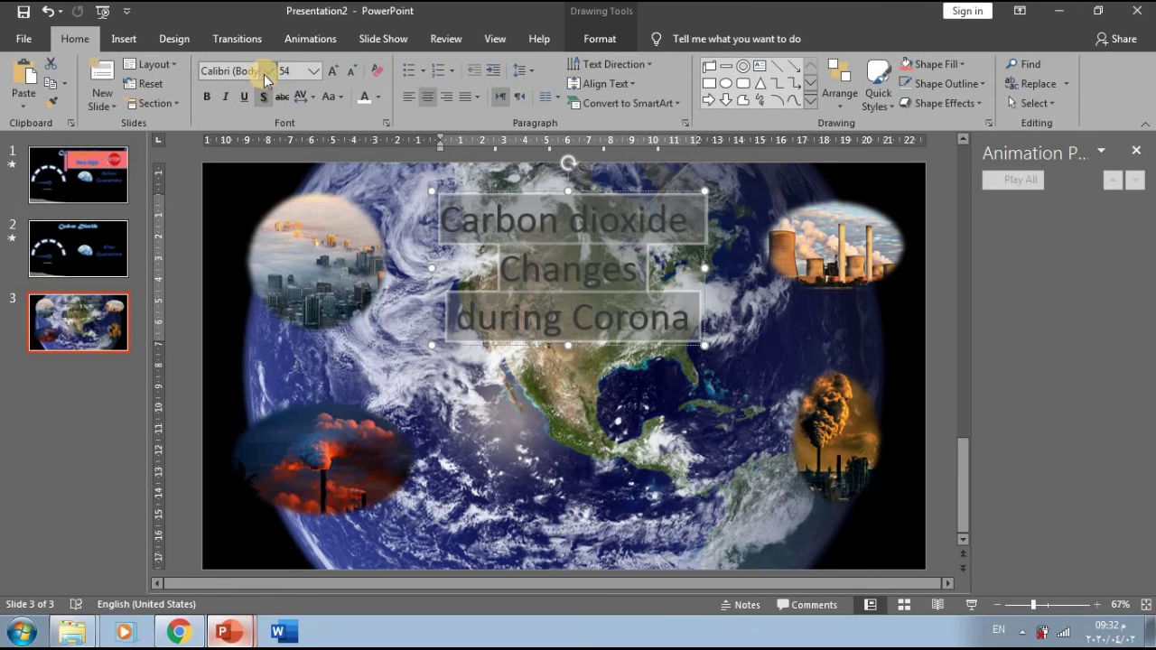
left_click(266, 72)
scroll(298, 225, "down", 1)
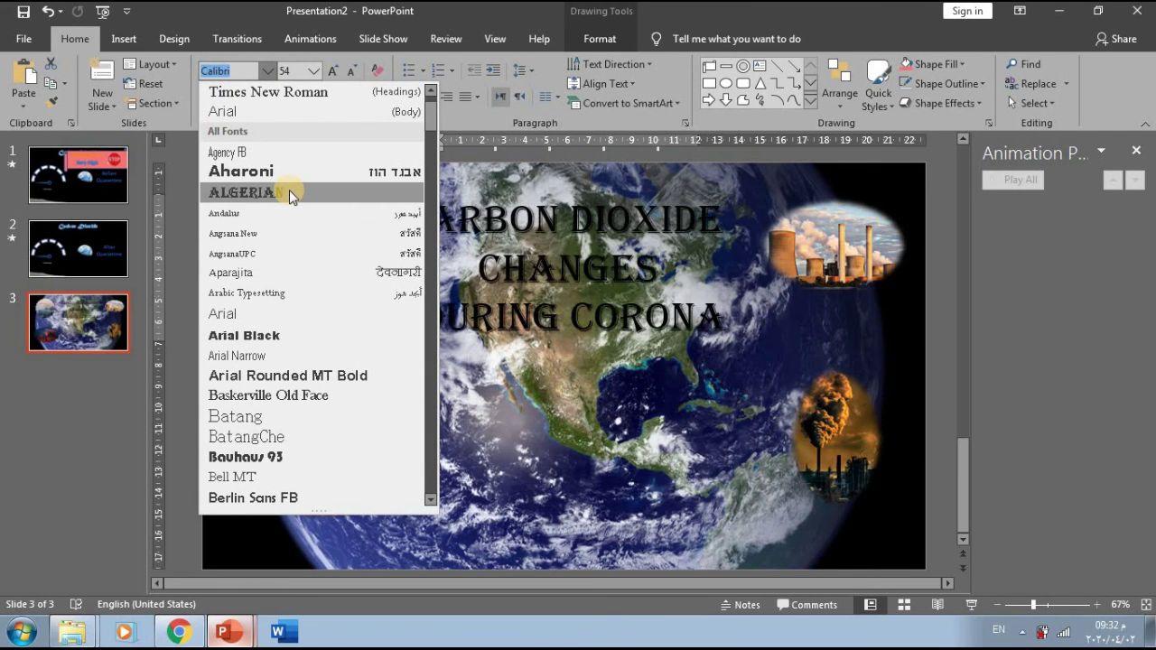
left_click(289, 193)
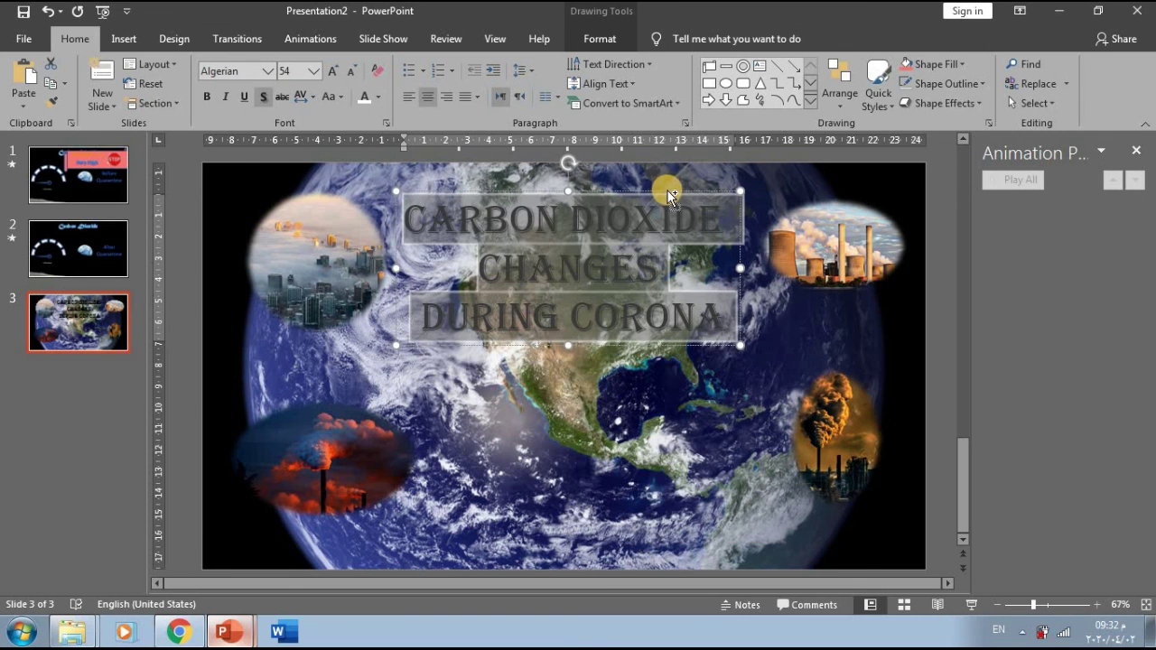
key("ctrl+shift+greater")
left_click_drag(665, 192, 680, 267)
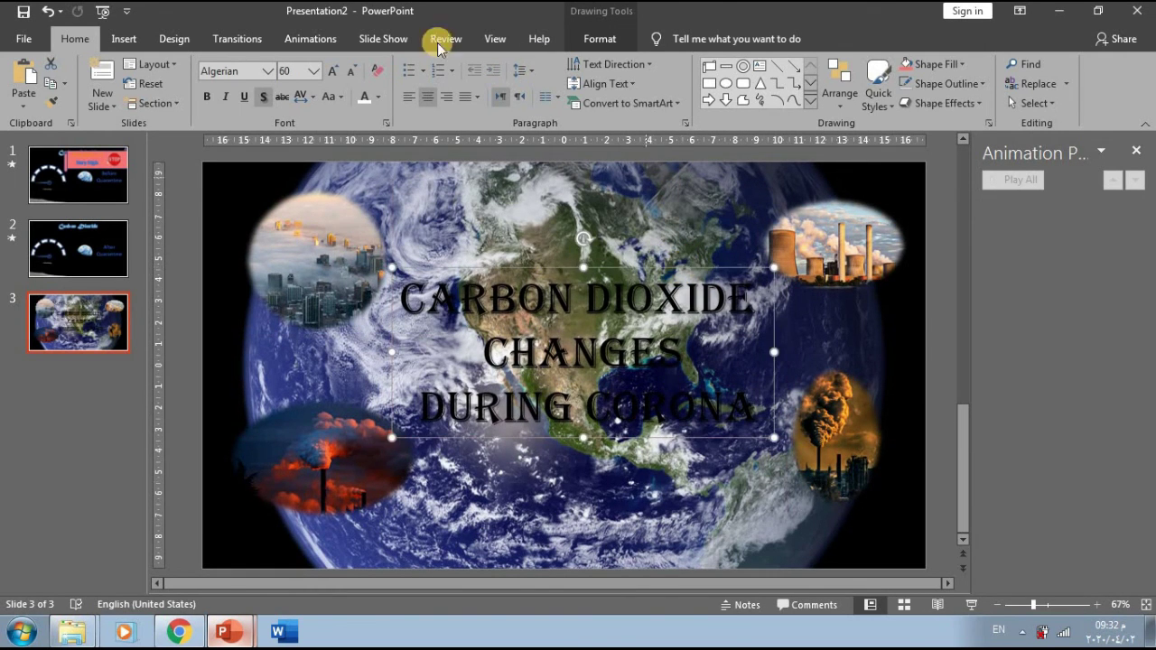
Give the title a Spin emphasis animation that starts After Previous
left_click(310, 38)
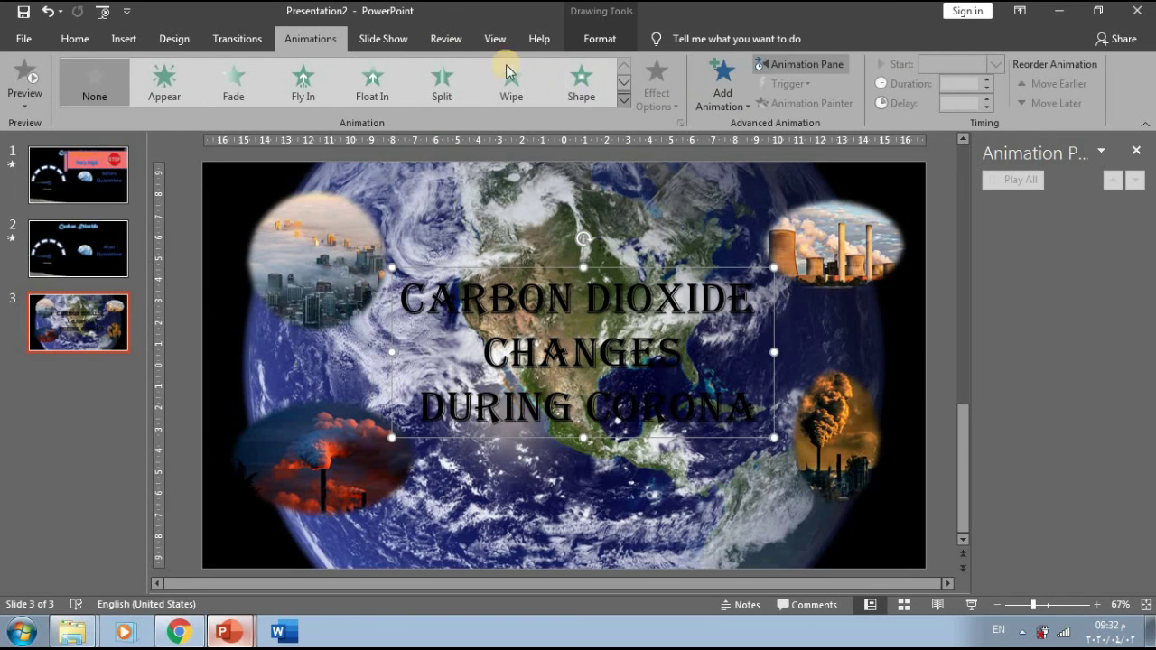
left_click(722, 95)
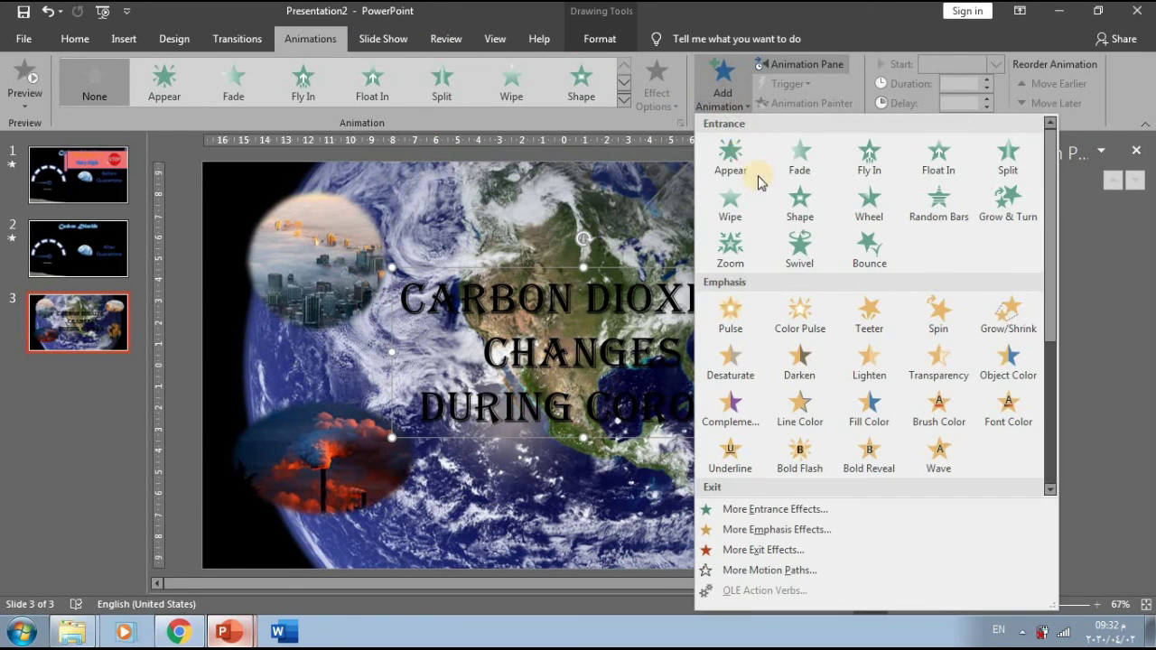
left_click(938, 311)
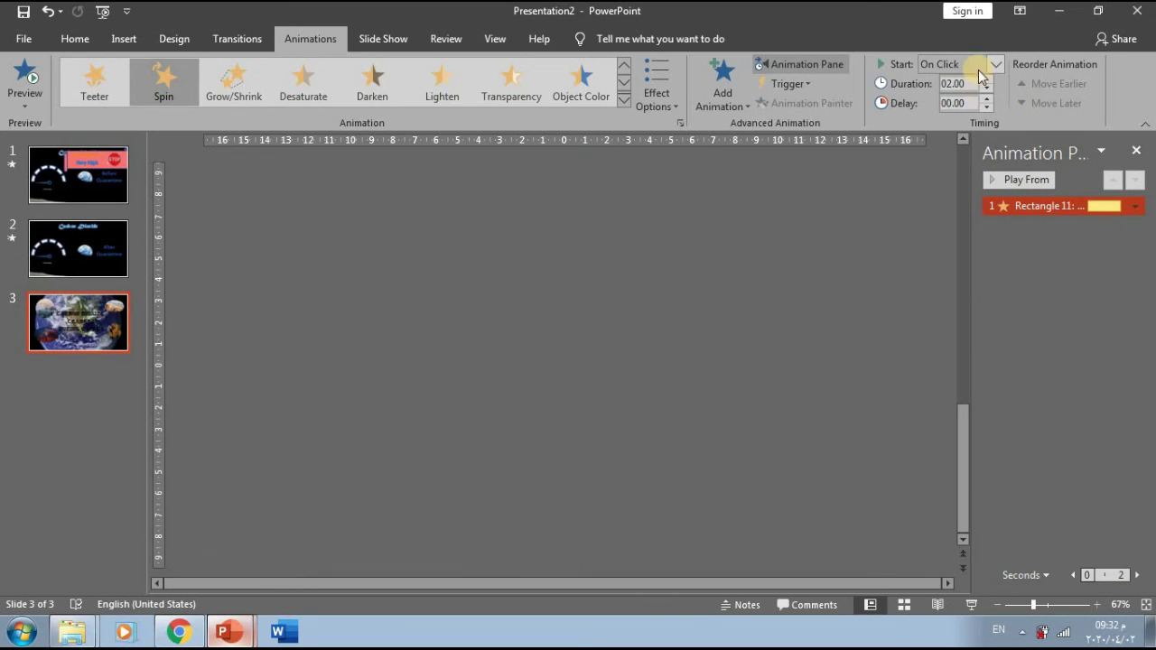
left_click(994, 64)
left_click(944, 109)
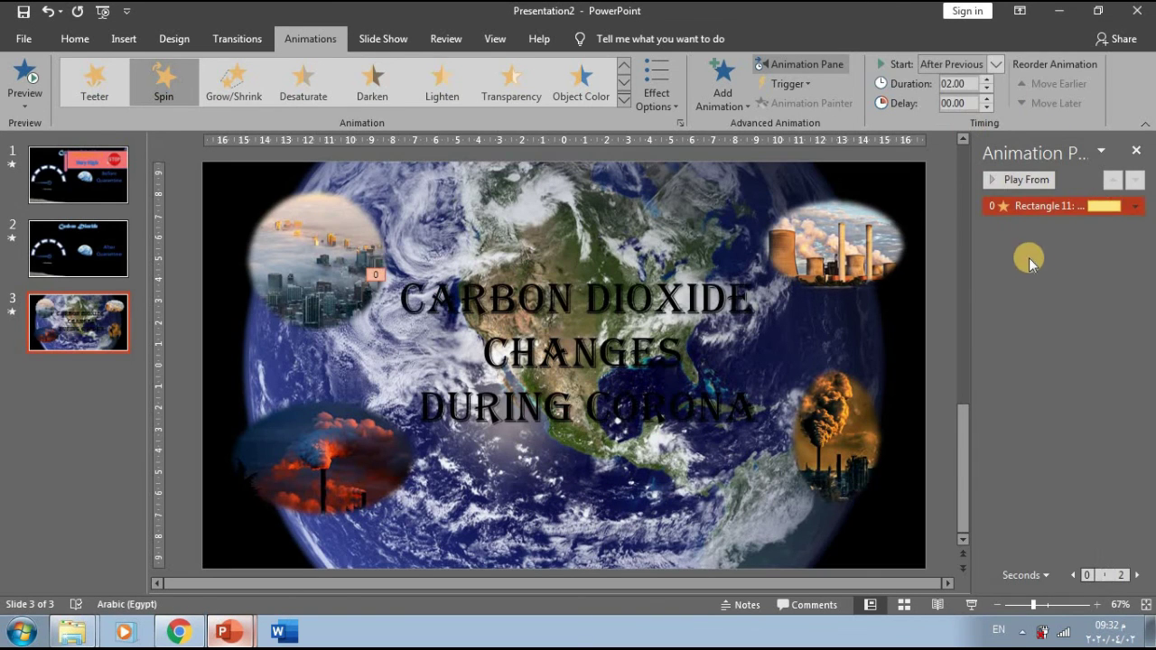
left_click(1024, 221)
left_click(1005, 290)
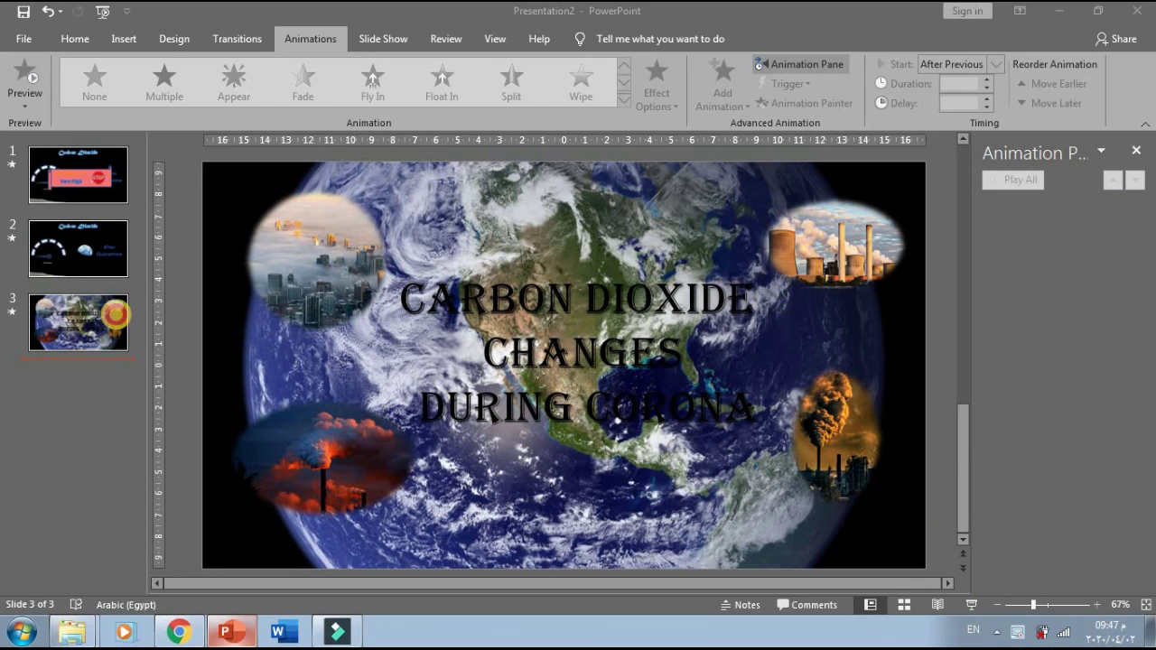
Move the Earth slide to the first position in the slide list
left_click(115, 315)
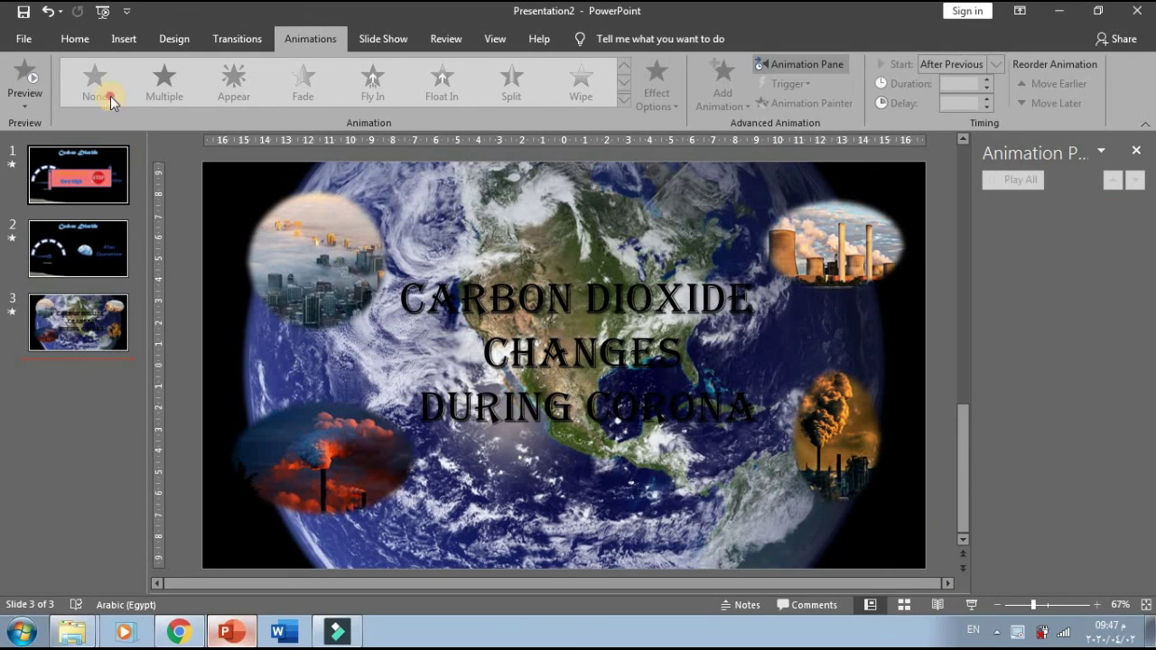
left_click(95, 336)
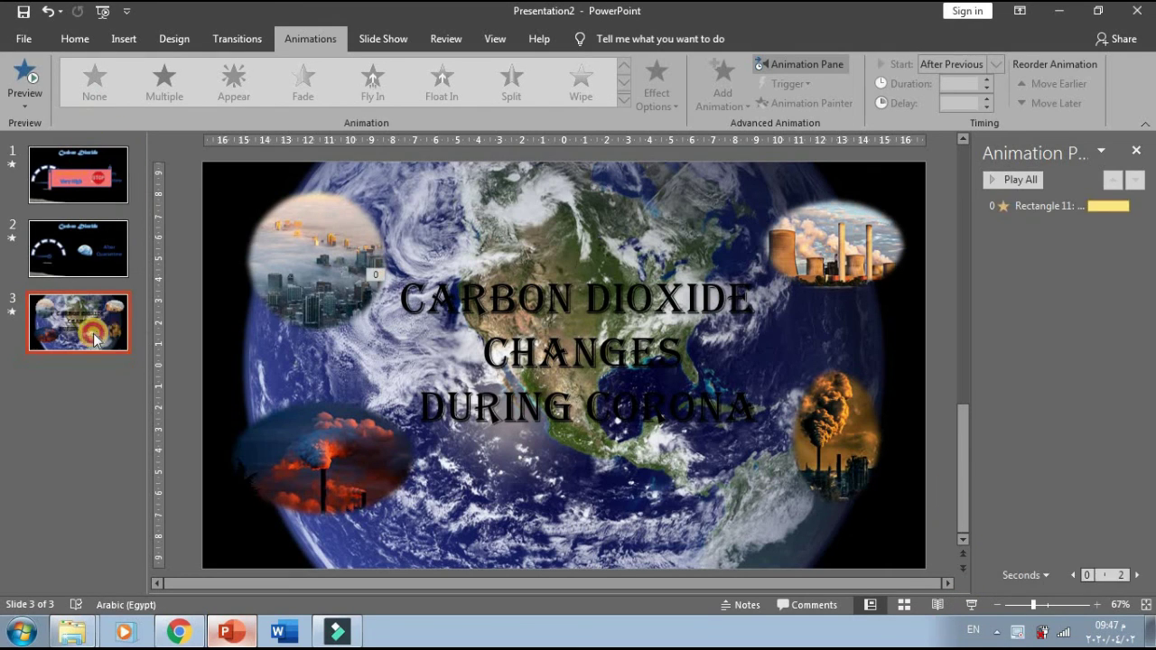
left_click_drag(99, 233, 81, 143)
Nudge the STOP banner slightly on the gauge slide, then run the slide show from the first slide
left_click(81, 241)
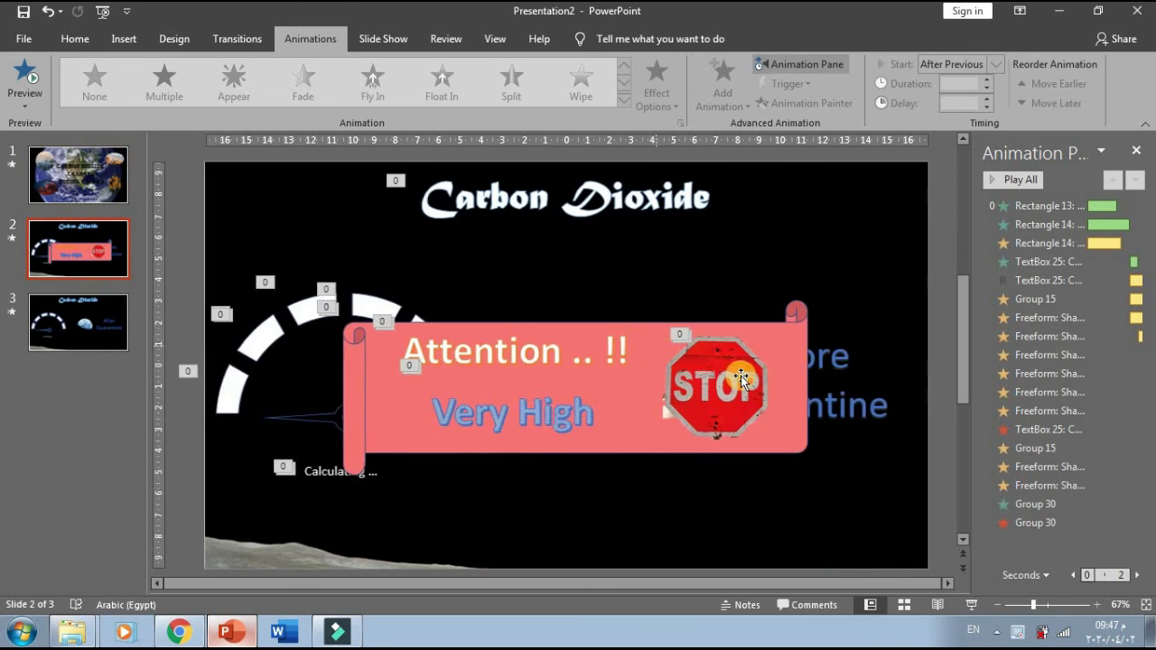
left_click(766, 405)
left_click_drag(776, 435, 768, 435)
left_click(81, 200)
left_click(870, 455)
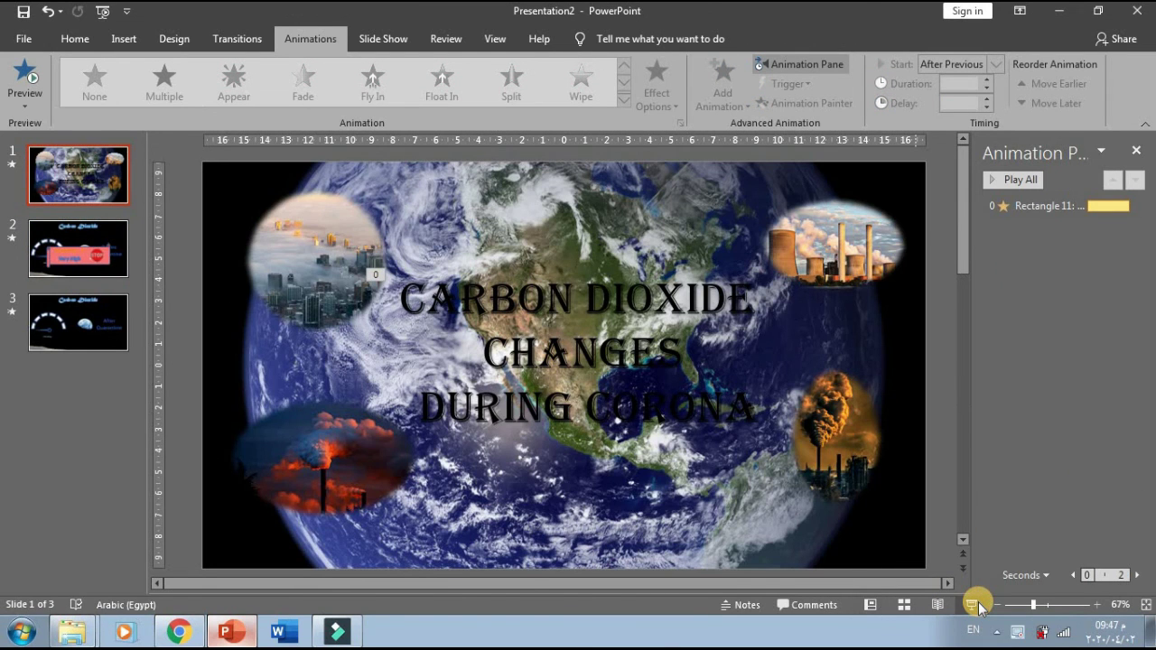
left_click(978, 604)
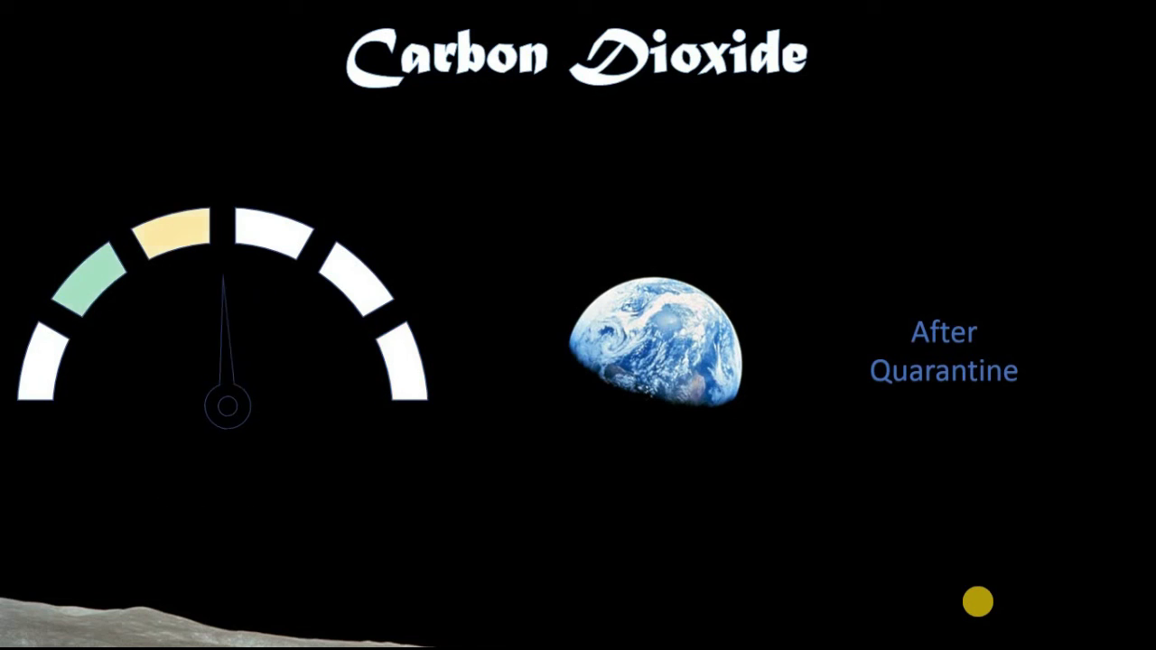
Advance past the final After Quarantine slide to reach the black end-of-show screen
left_click(977, 601)
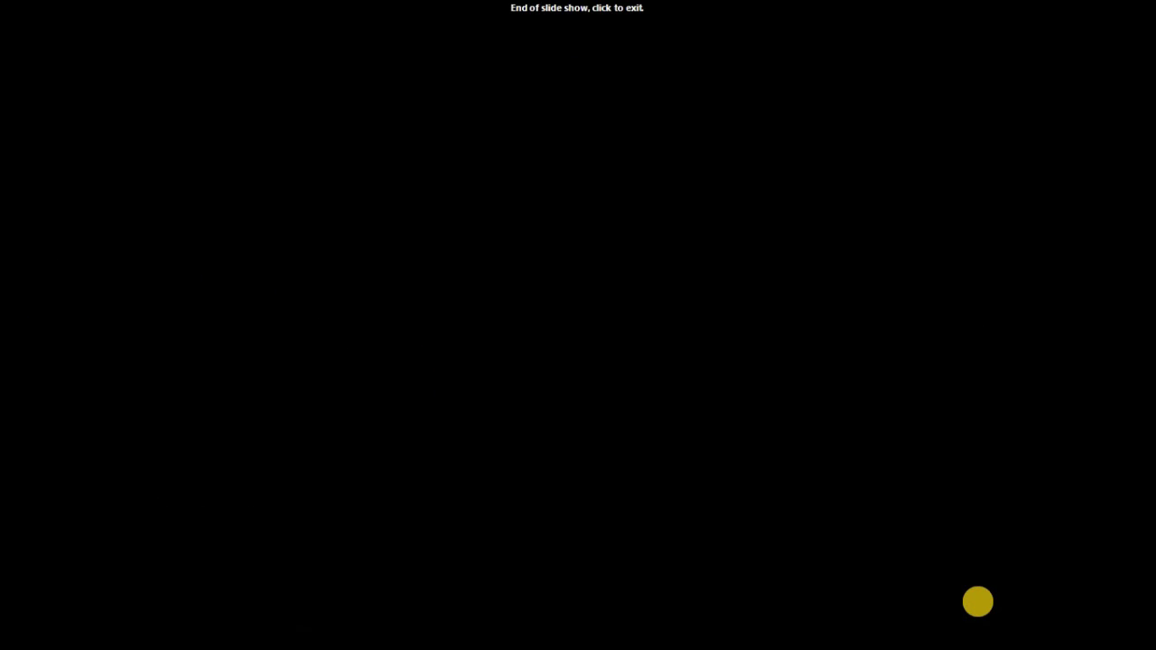